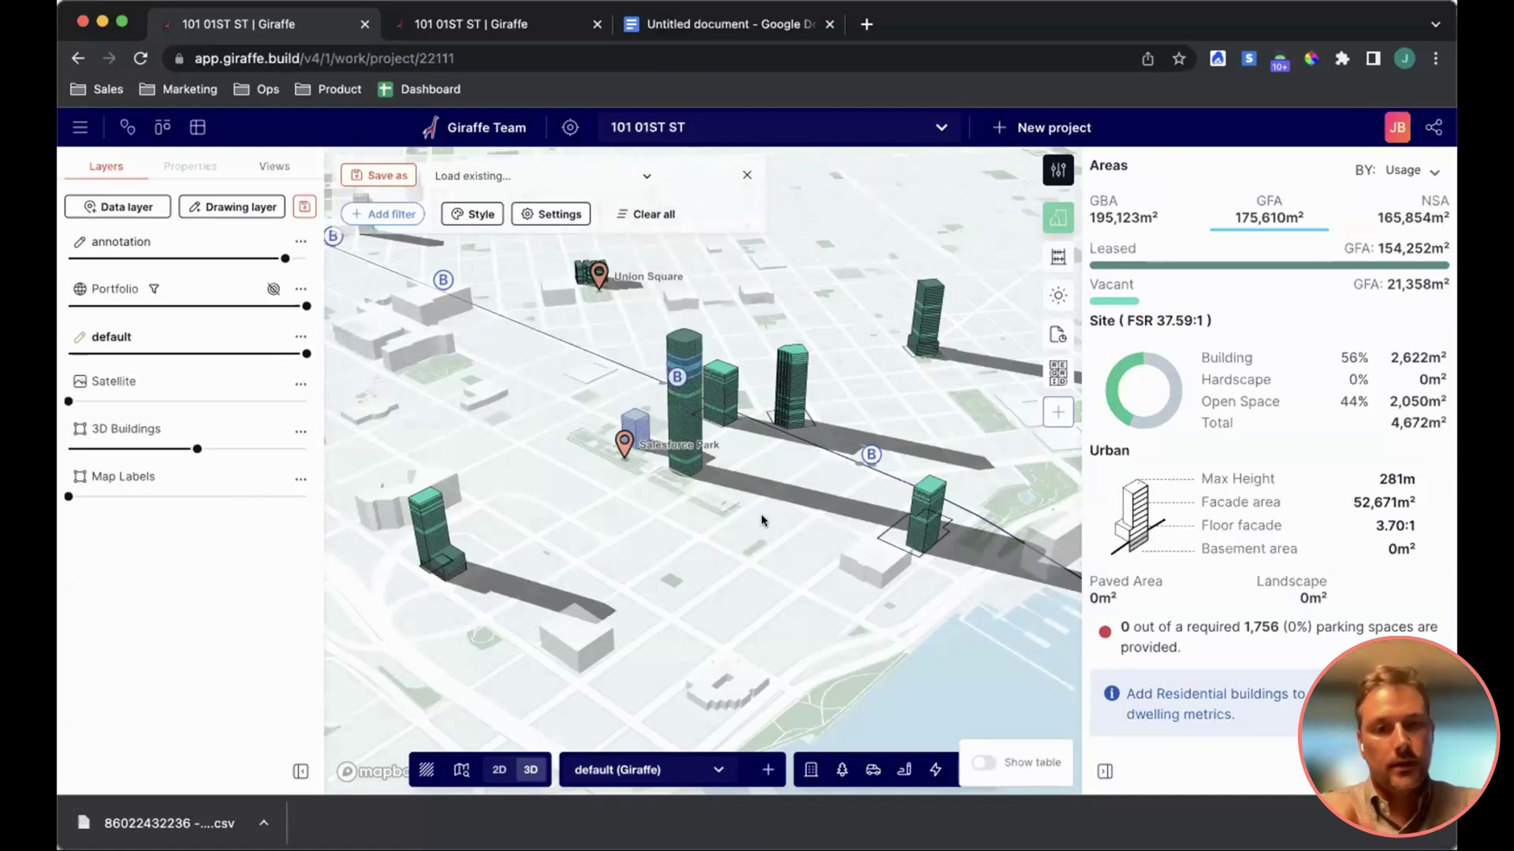
scroll(622, 504, "up", 2)
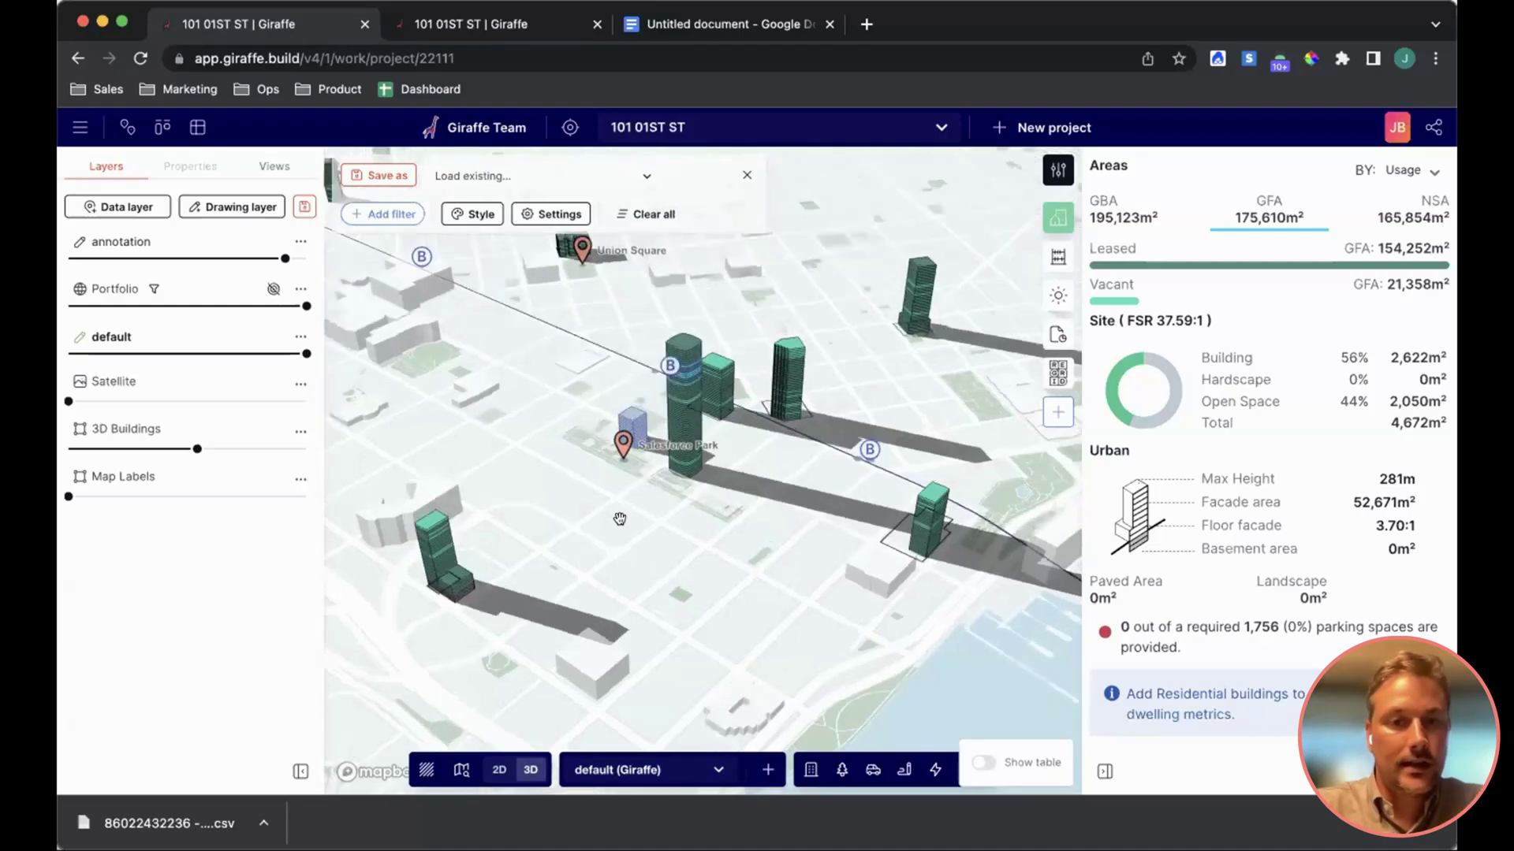
scroll(623, 479, "up", 2)
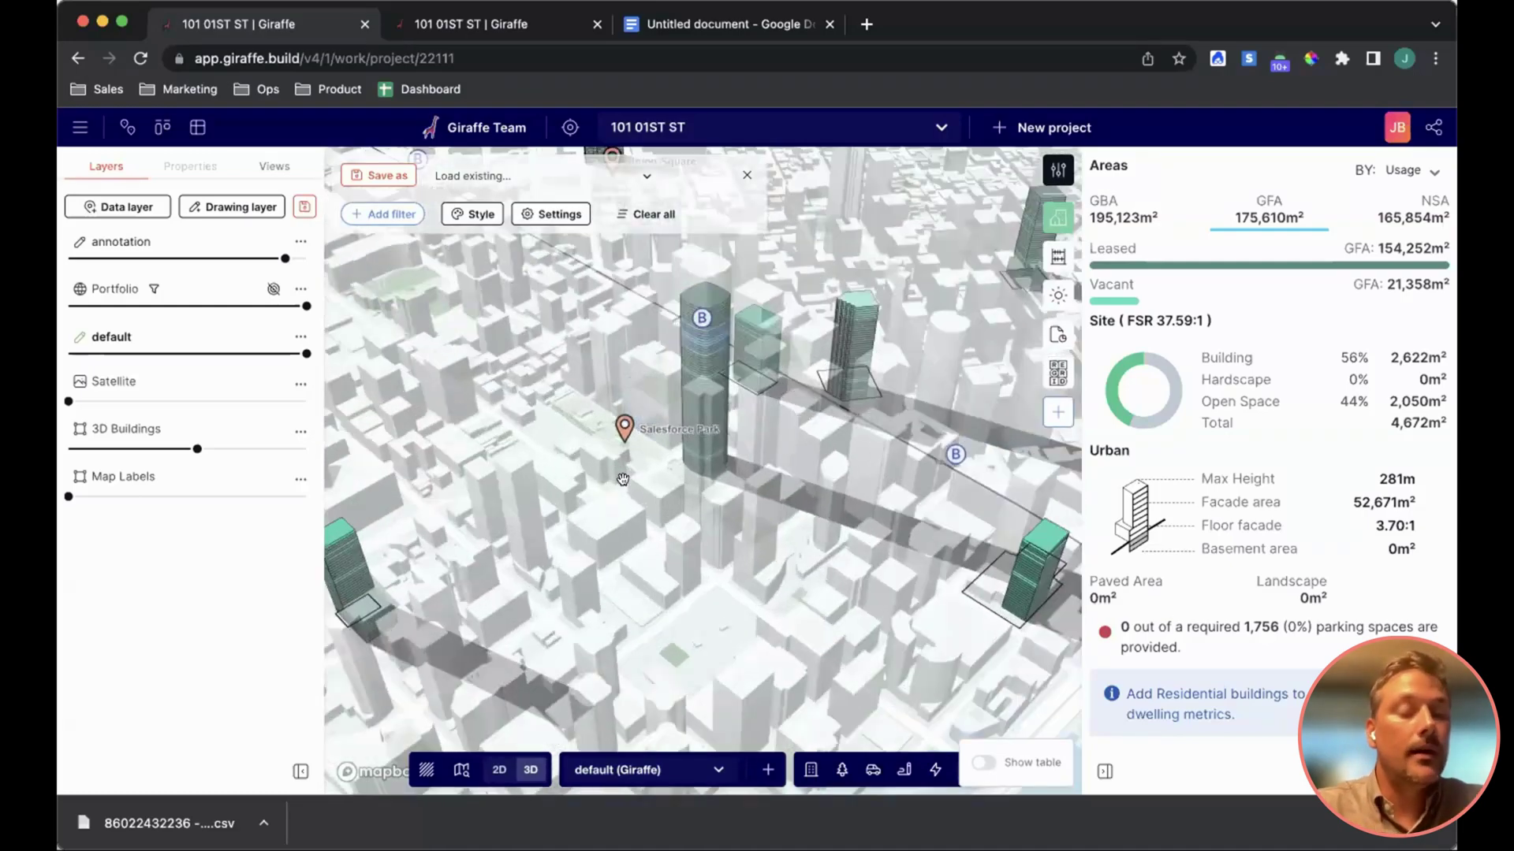
mouse_move(634, 483)
right_mouse_down()
mouse_move(678, 477)
mouse_move(661, 485)
right_mouse_up()
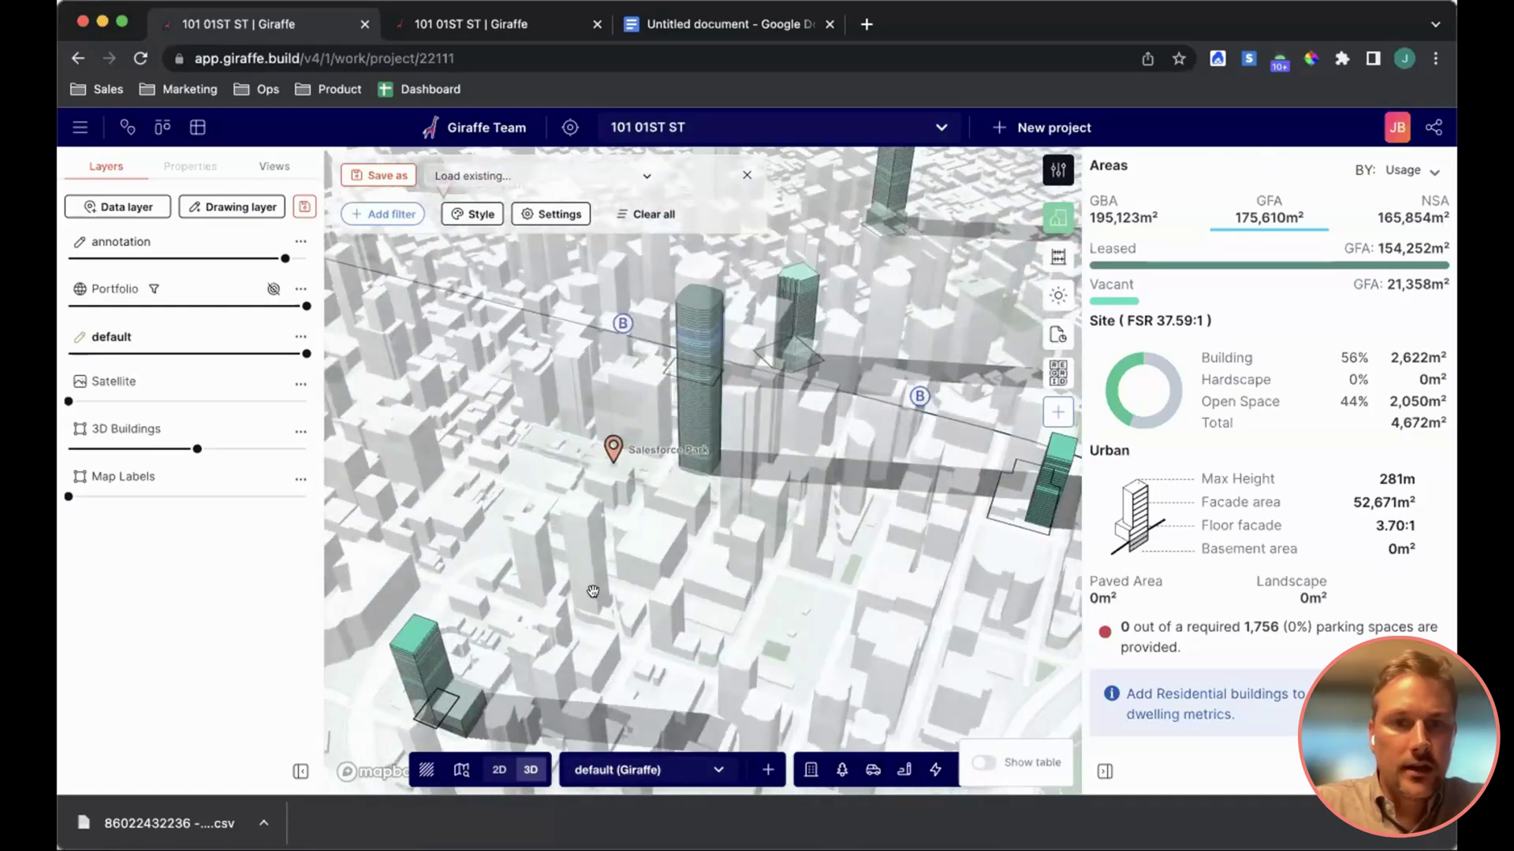
right_click_drag(581, 587, 586, 530)
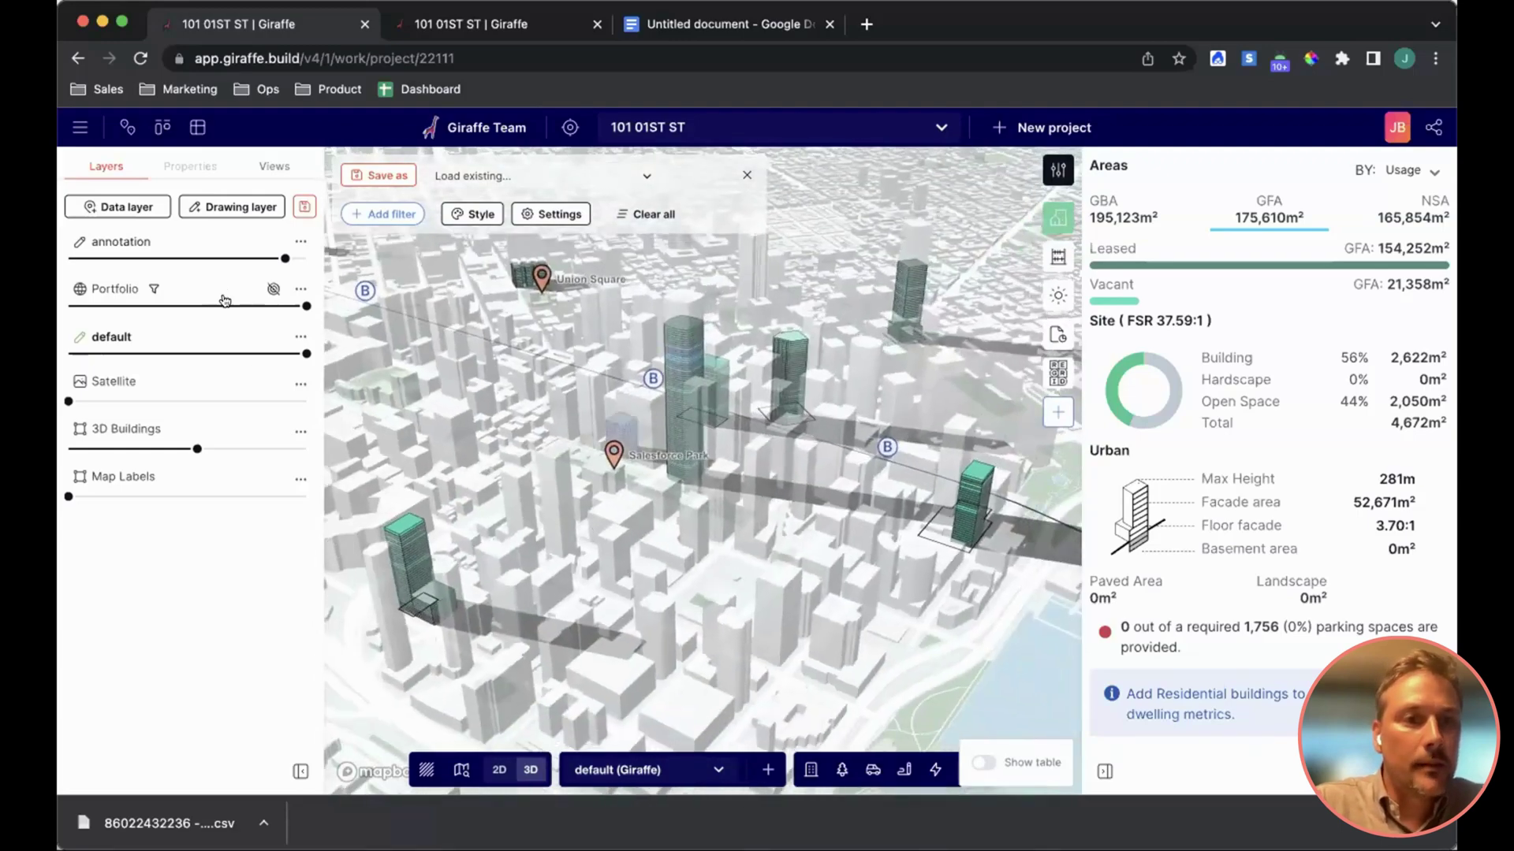
Set the Portfolio layer to full opacity and turn on labels in its lens style.
left_click(221, 306)
left_click_drag(221, 306, 306, 306)
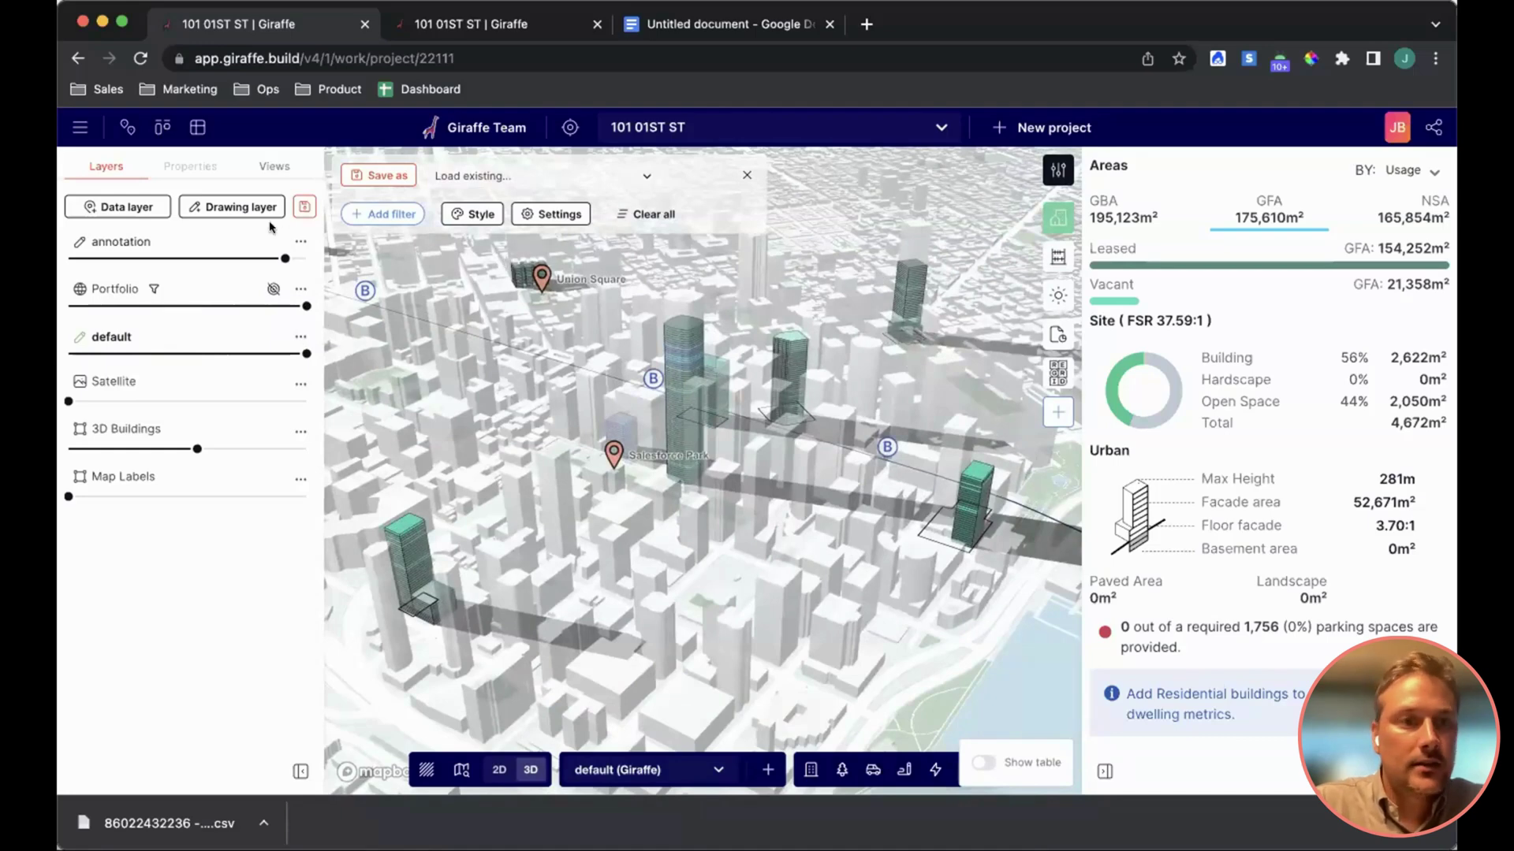
left_click(481, 213)
left_click(385, 347)
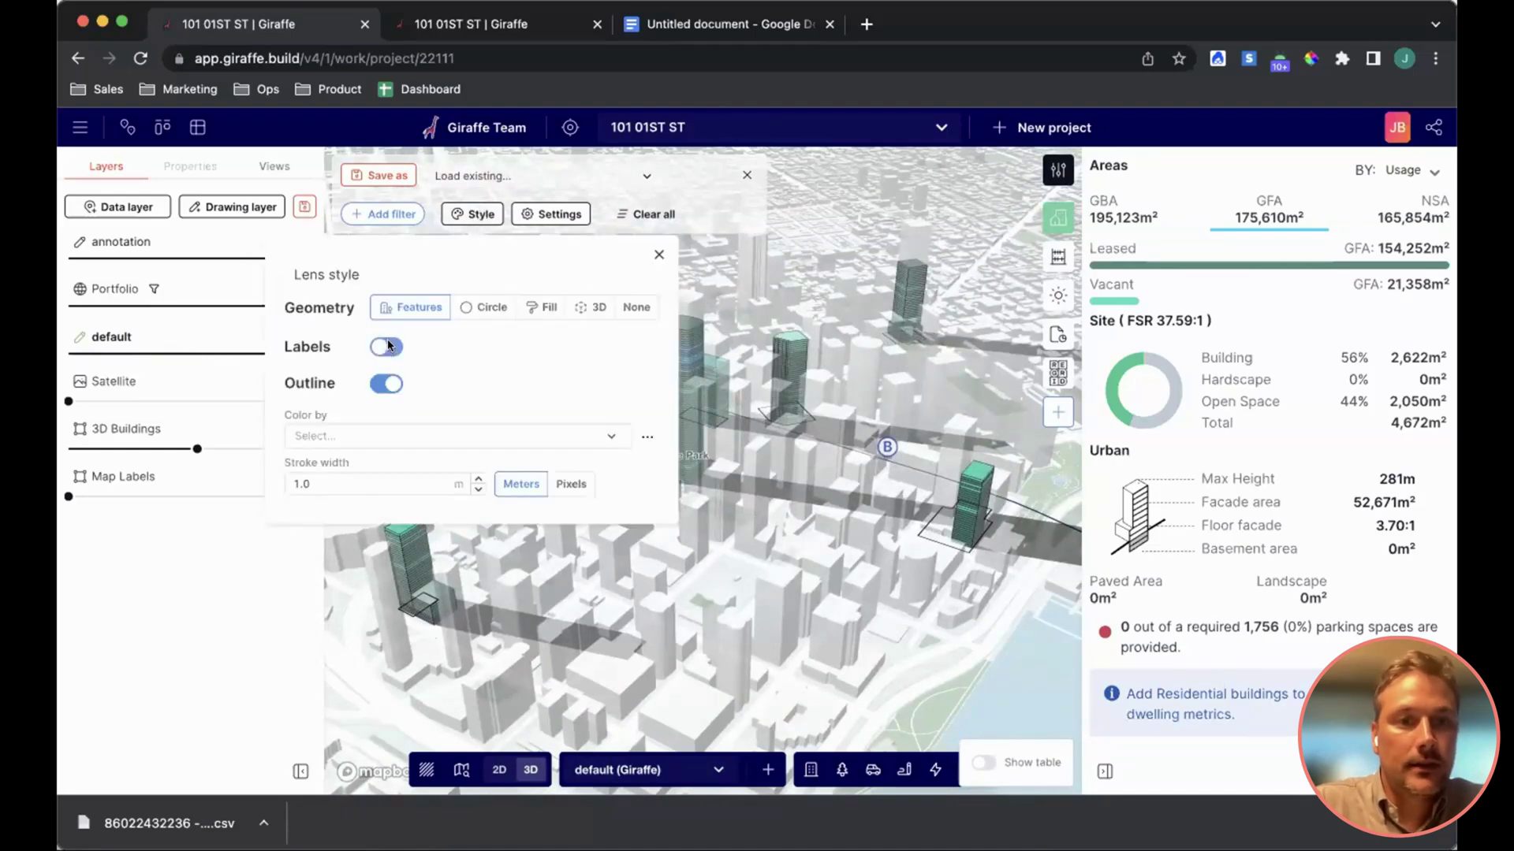
left_click(788, 567)
Place an icon annotation on the green park block in the low-rise area beyond Salesforce Park.
right_click_drag(779, 568, 701, 558)
left_click_drag(648, 546, 713, 537)
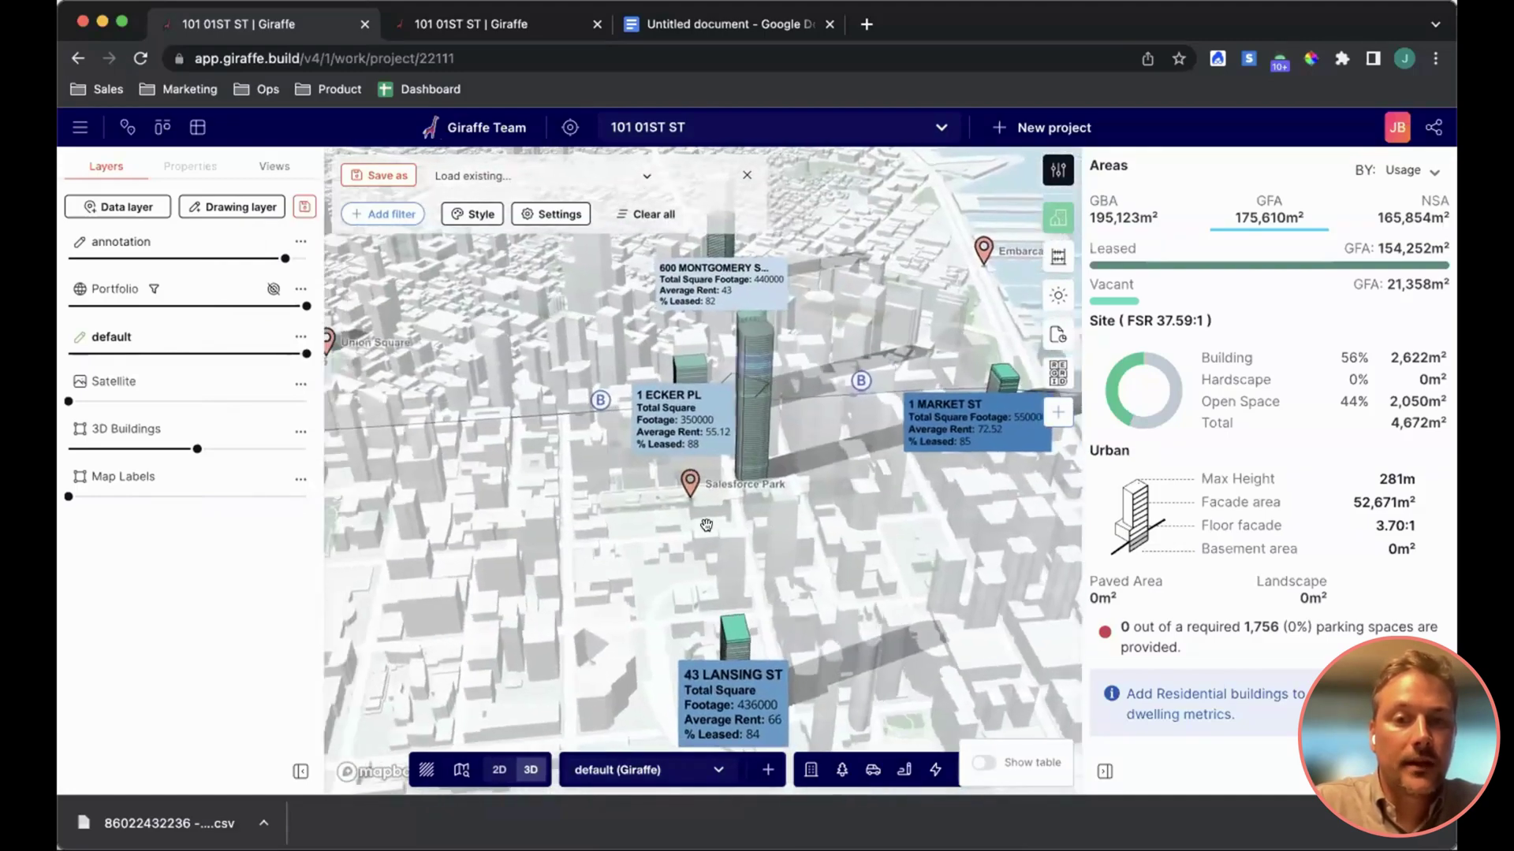
right_click_drag(647, 518, 437, 503)
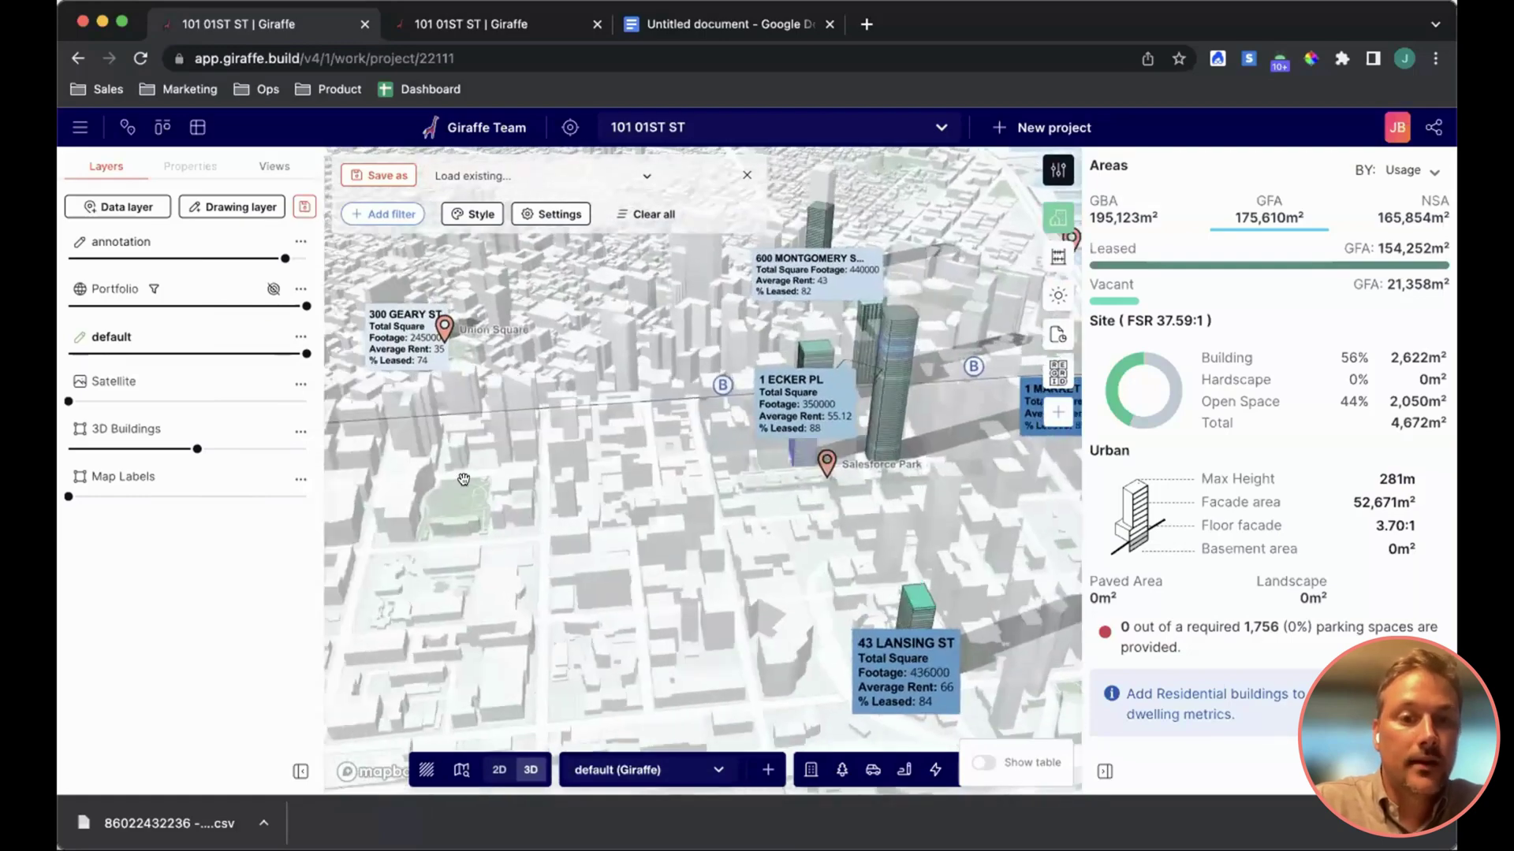
left_click_drag(436, 503, 483, 500)
mouse_move(495, 511)
right_mouse_down()
mouse_move(487, 523)
mouse_move(498, 505)
right_mouse_up()
left_click_drag(498, 505, 570, 483)
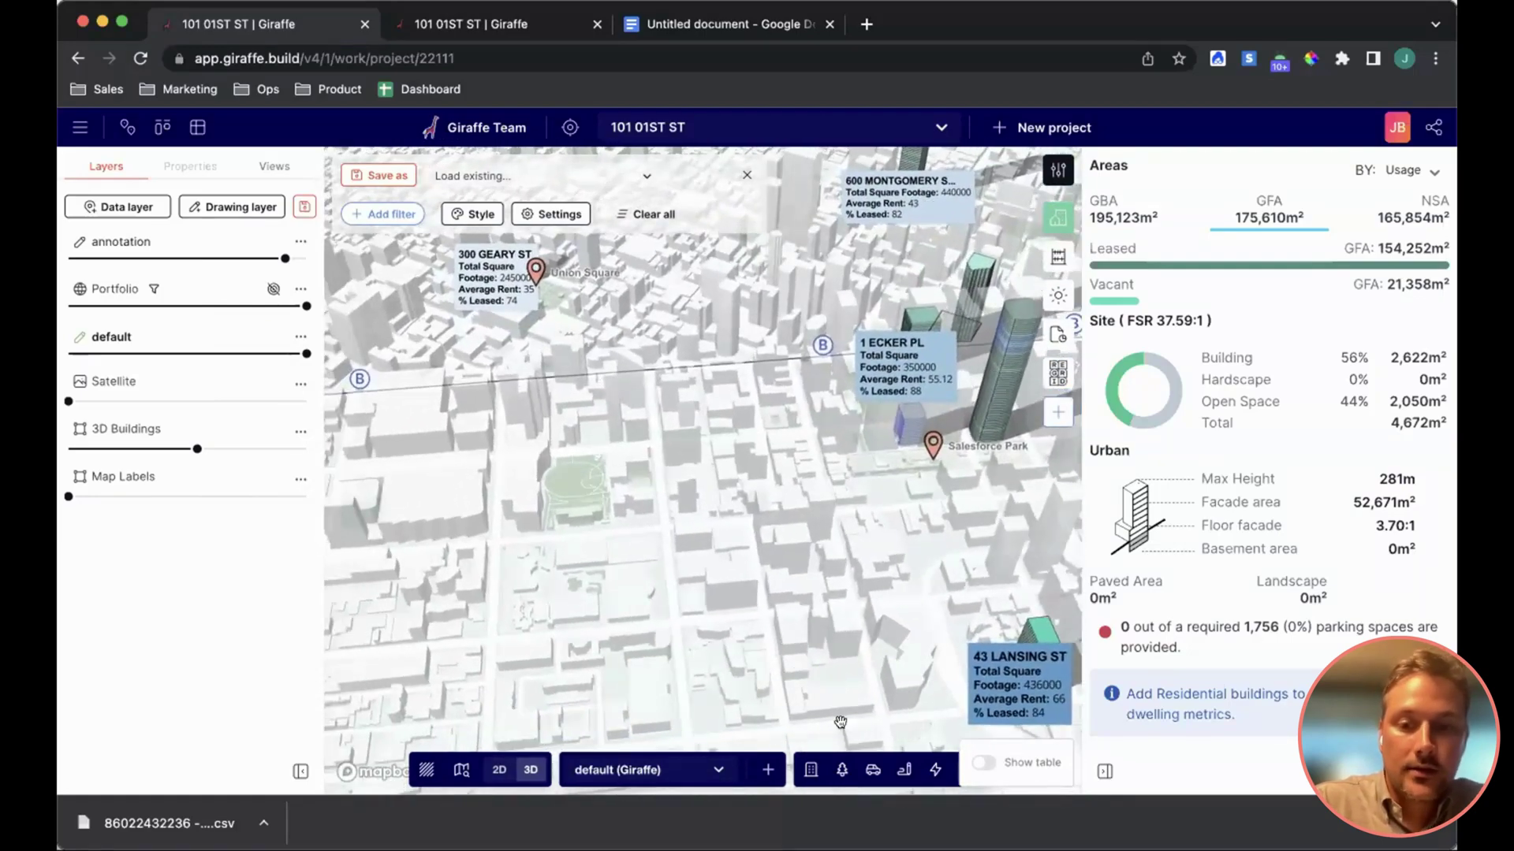
left_click(905, 771)
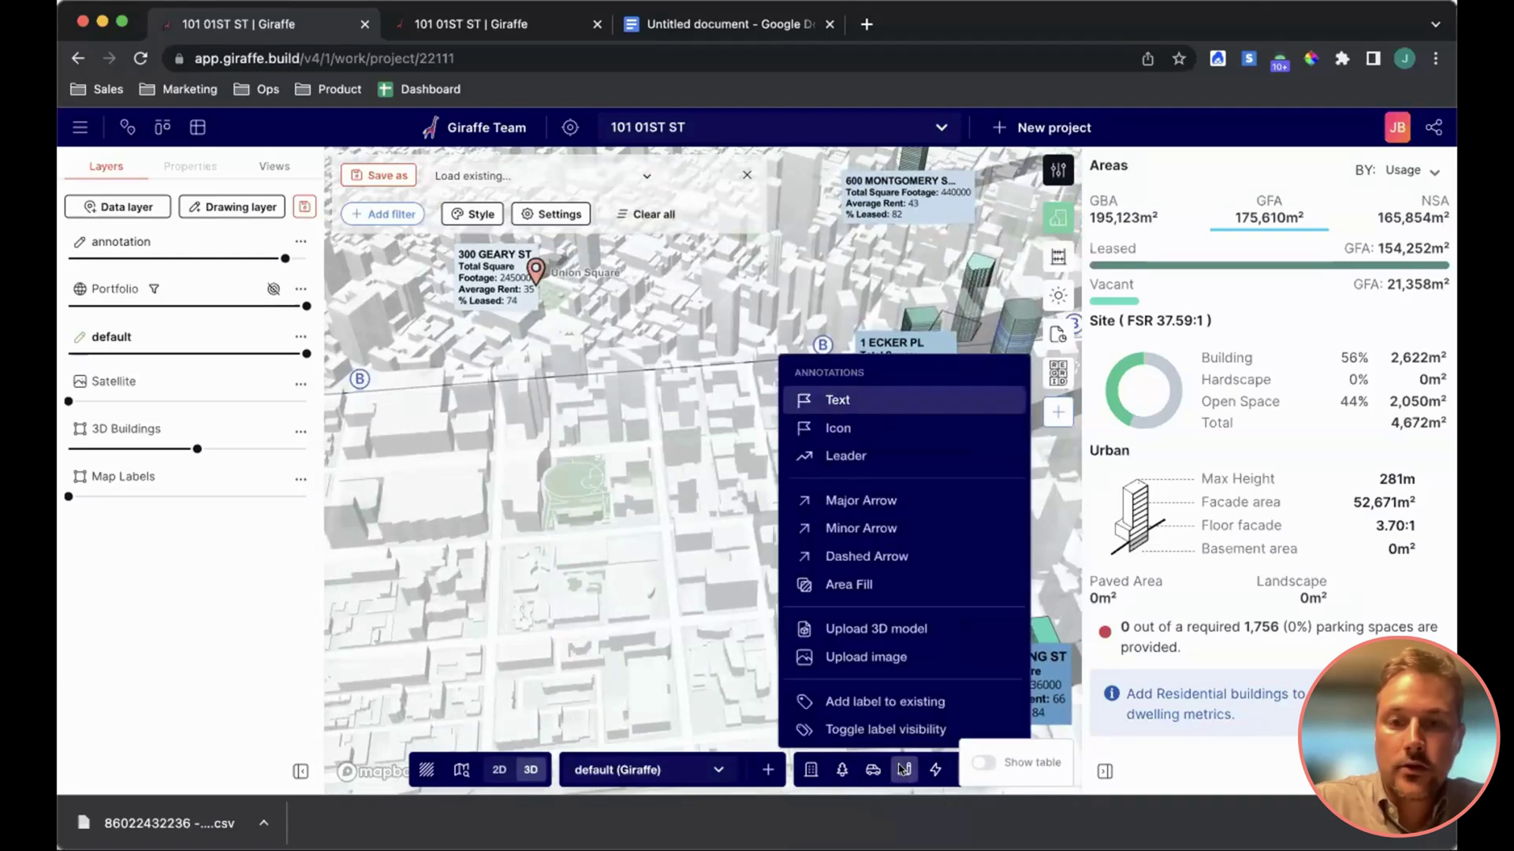
left_click(862, 430)
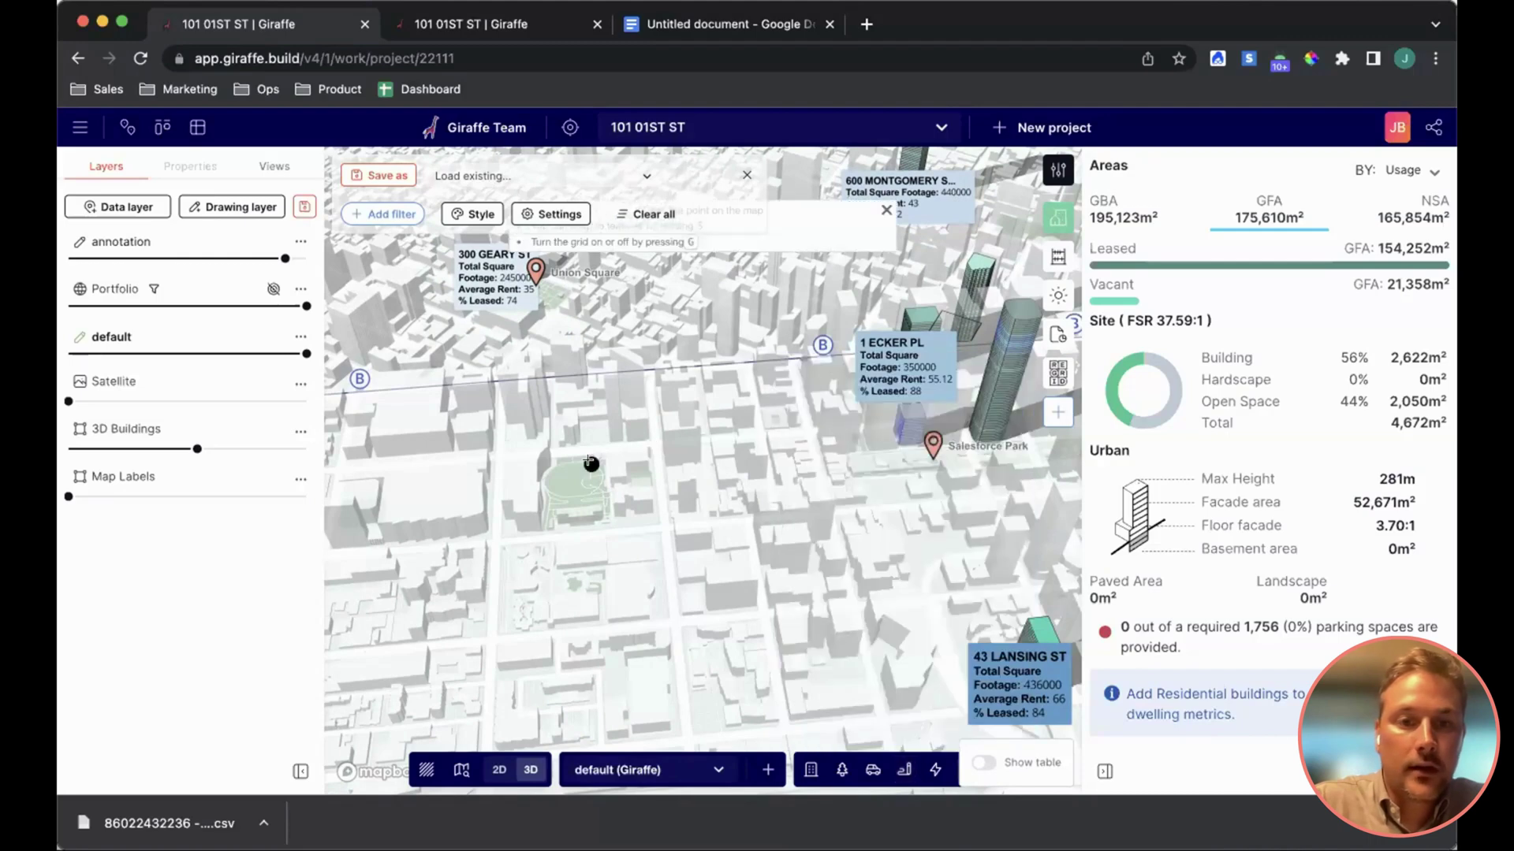
left_click(569, 478)
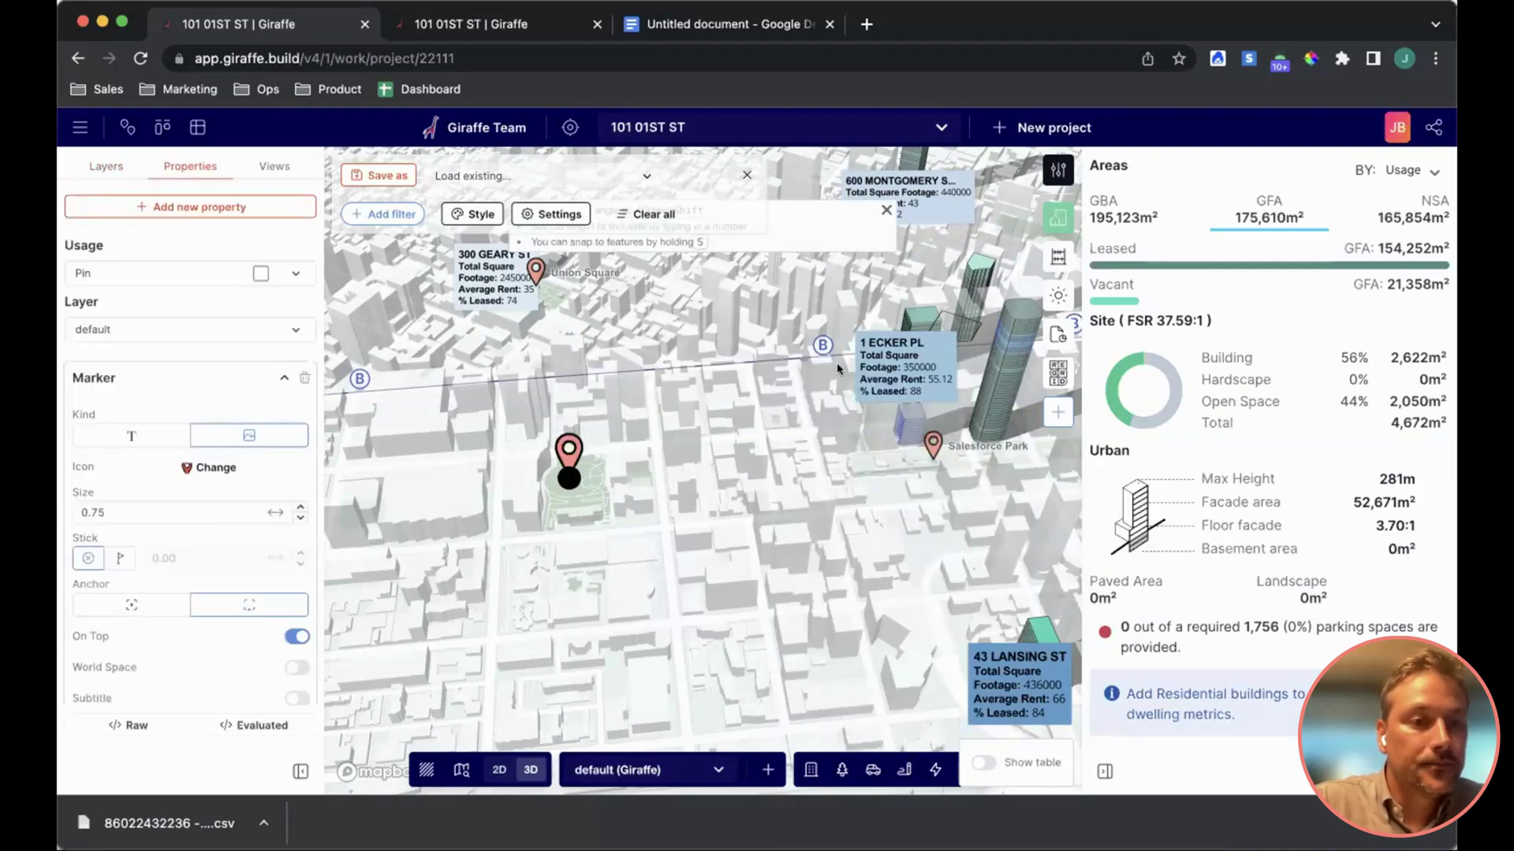
Check the image source options for the new marker's icon.
scroll(195, 598, "down", 2)
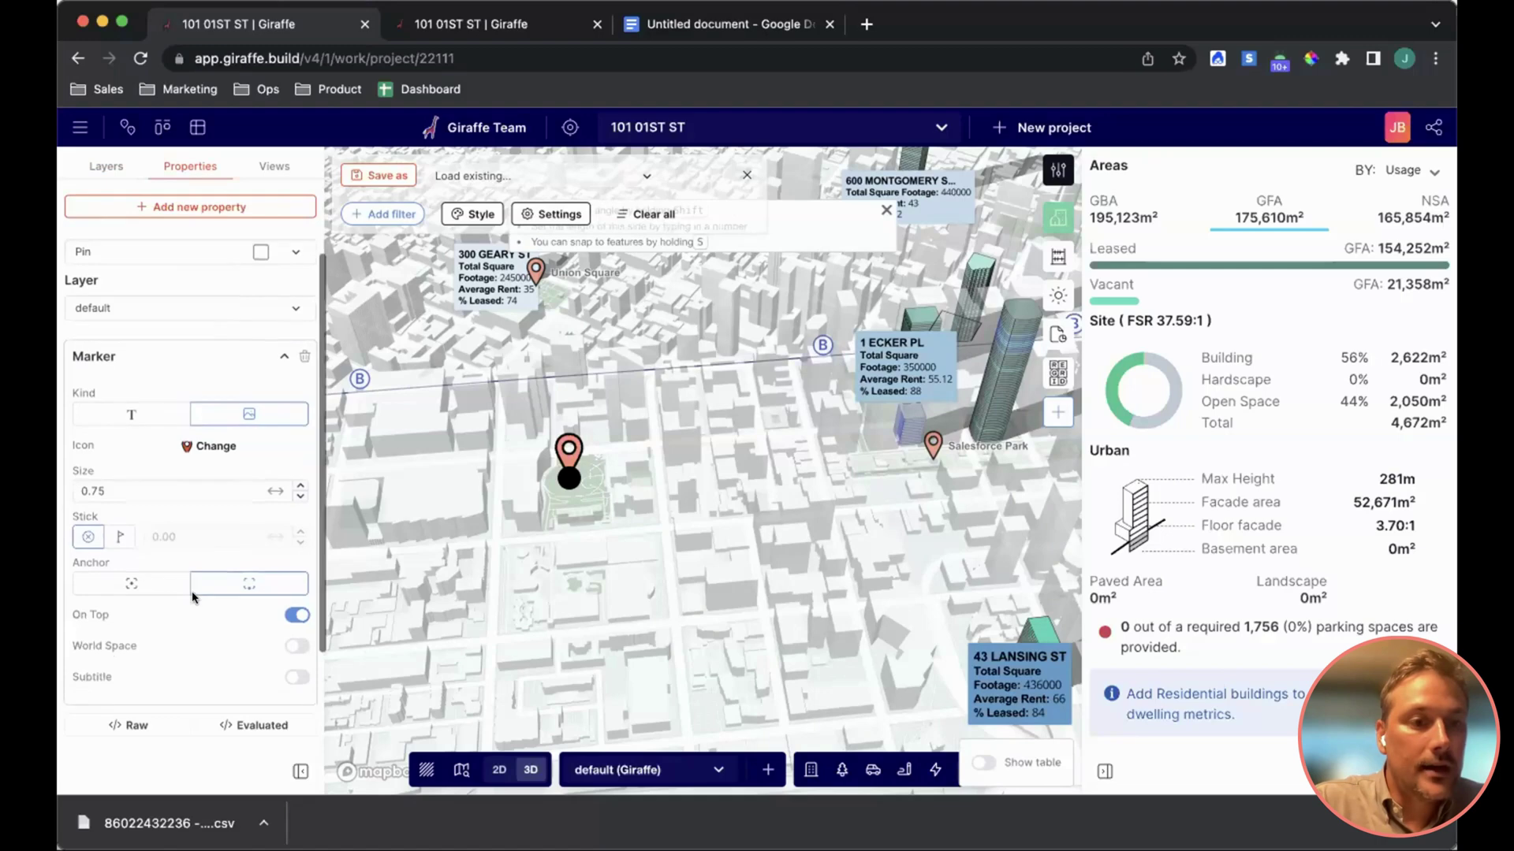
left_click(214, 428)
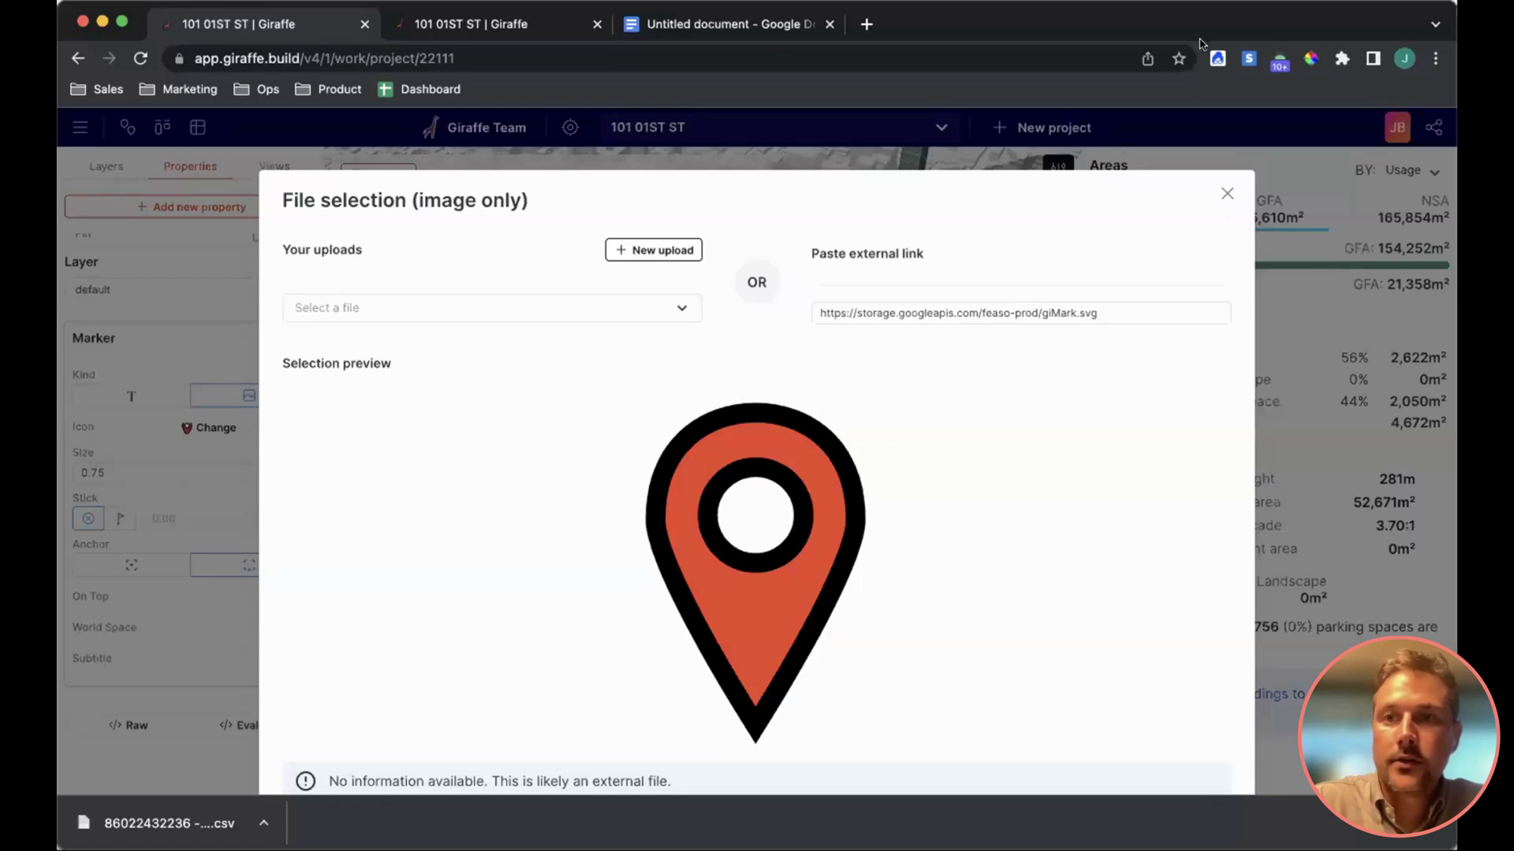
left_click(1223, 194)
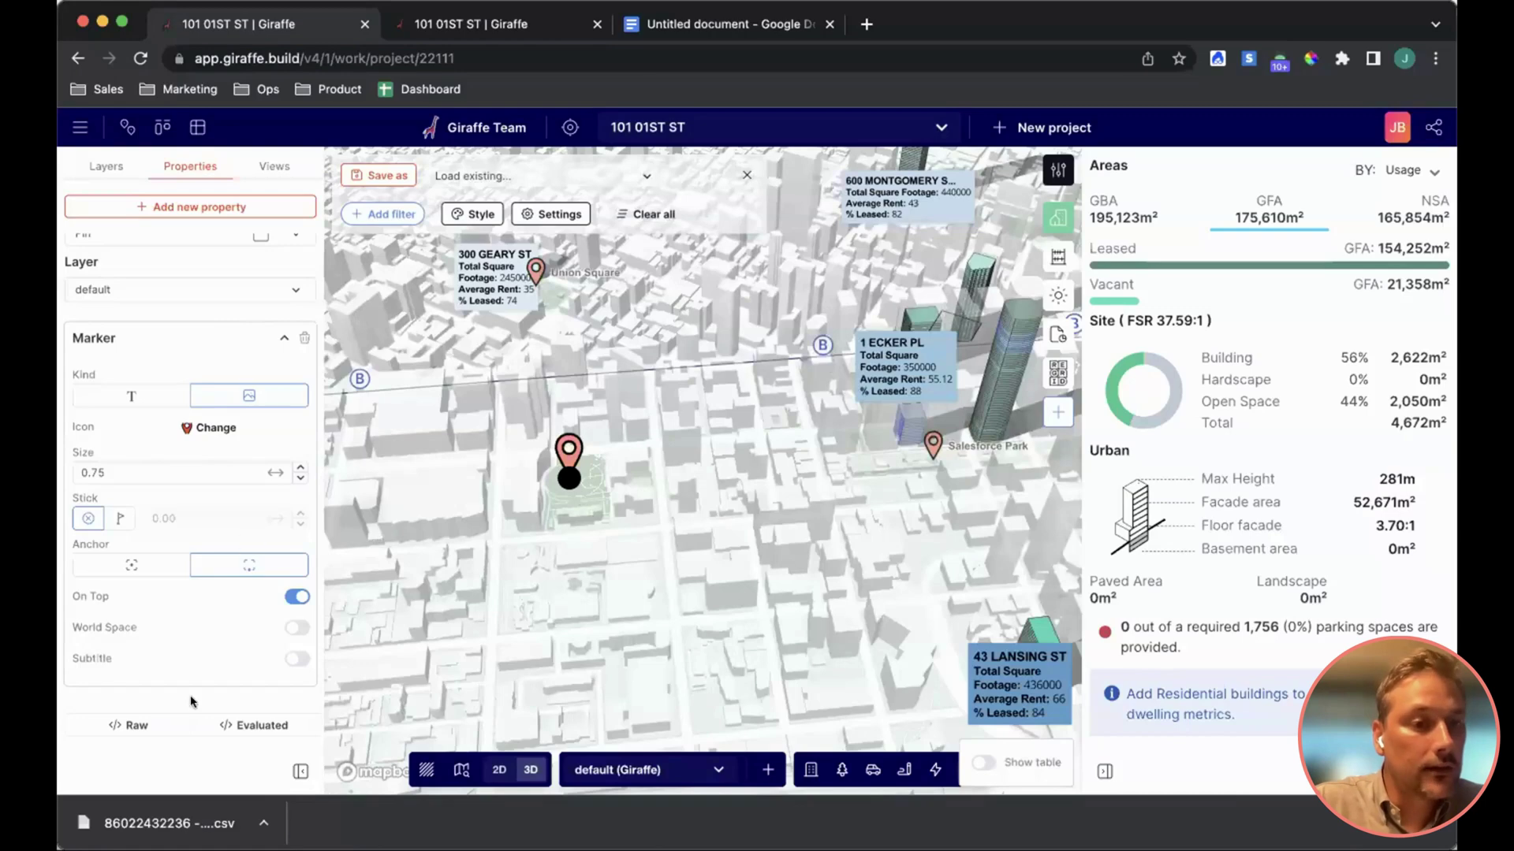
Turn on World Space for the park marker and change its kind to text.
left_click(157, 589)
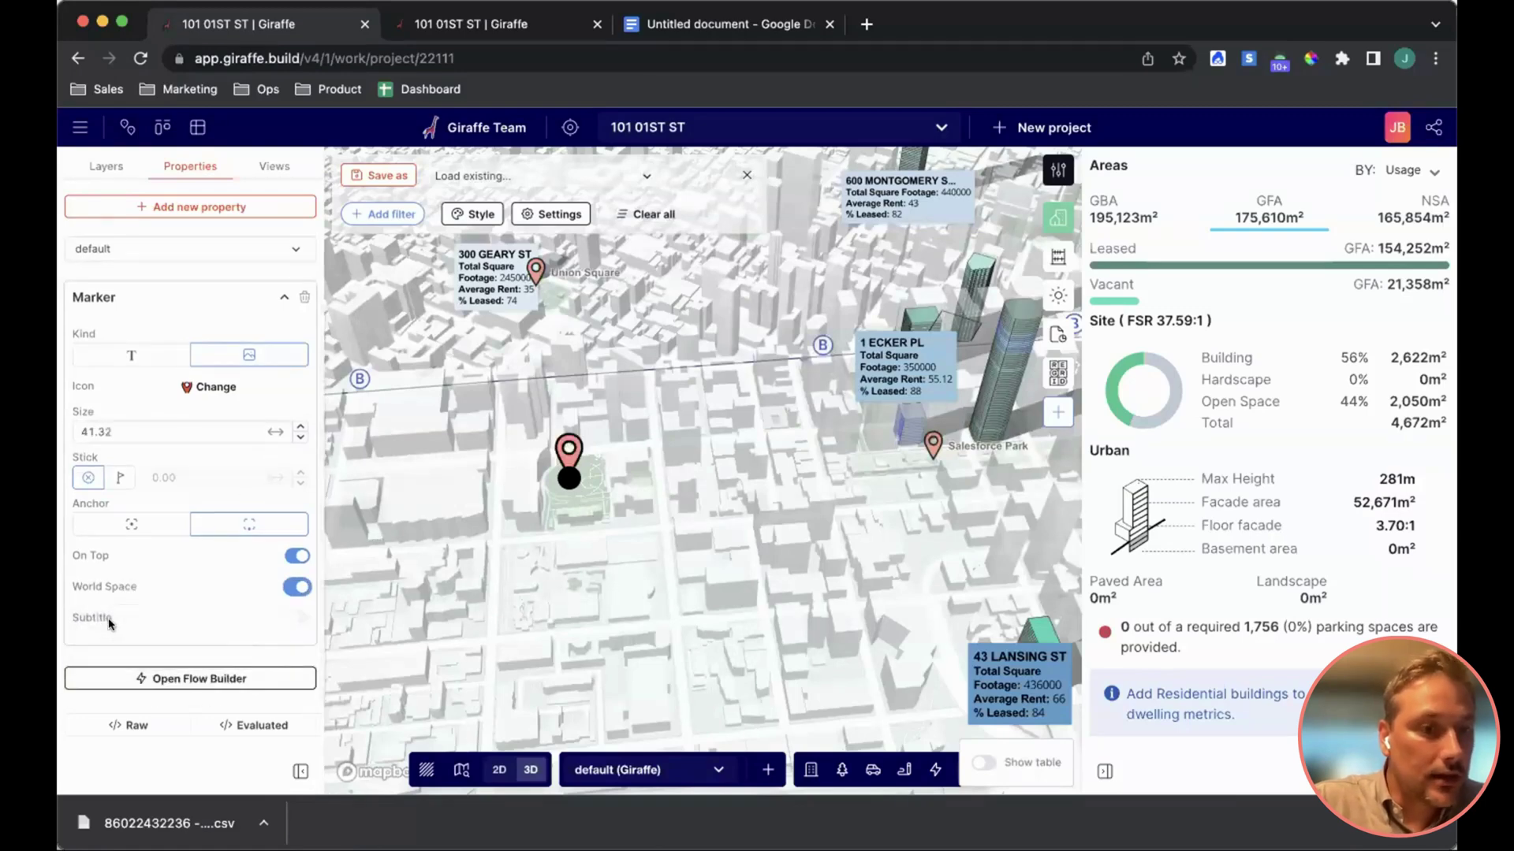
left_click(132, 356)
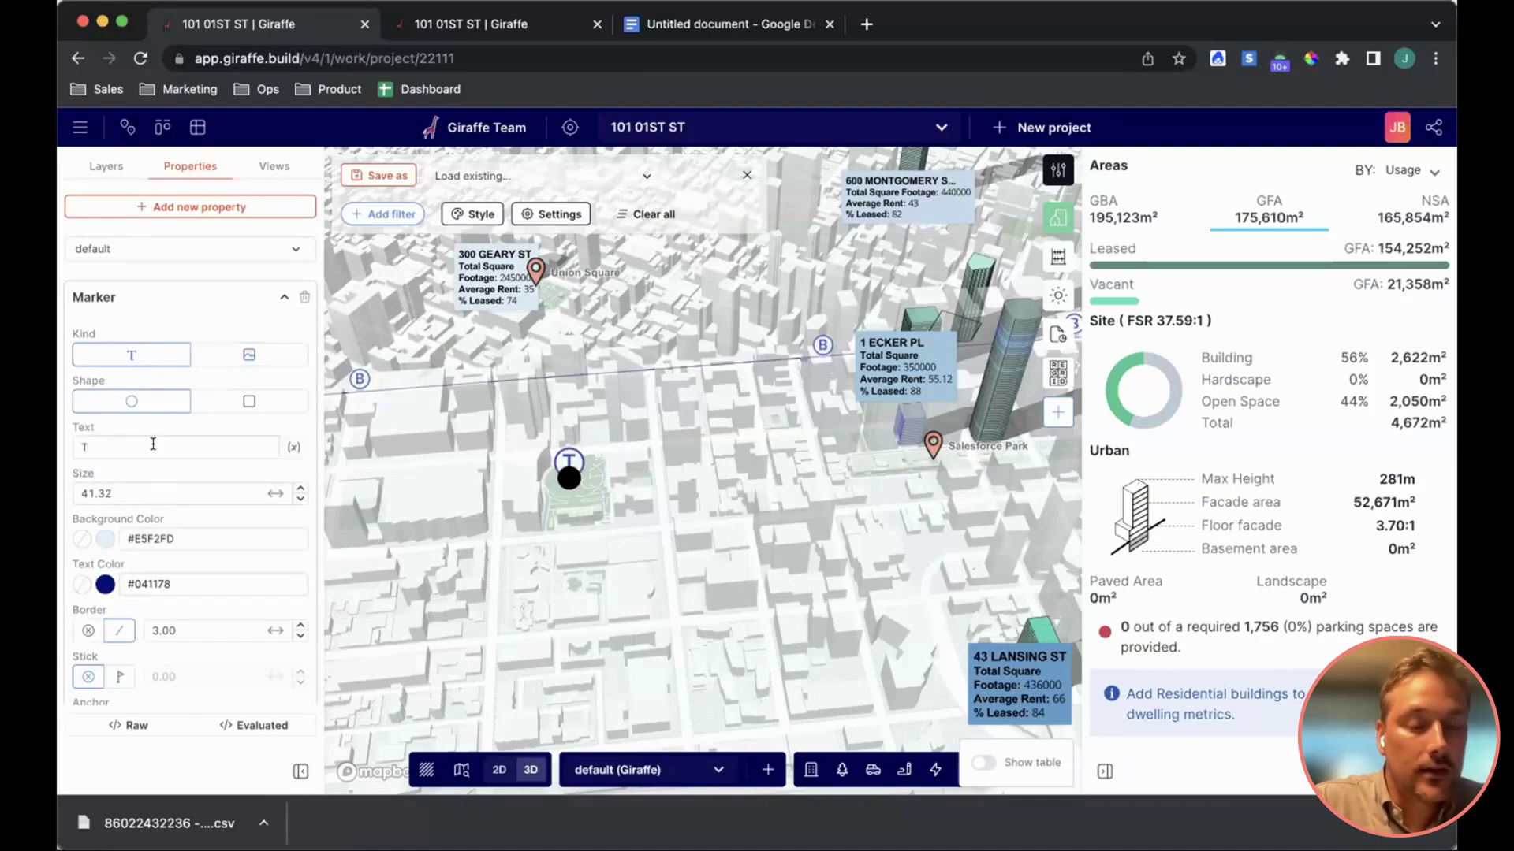
left_click(153, 446)
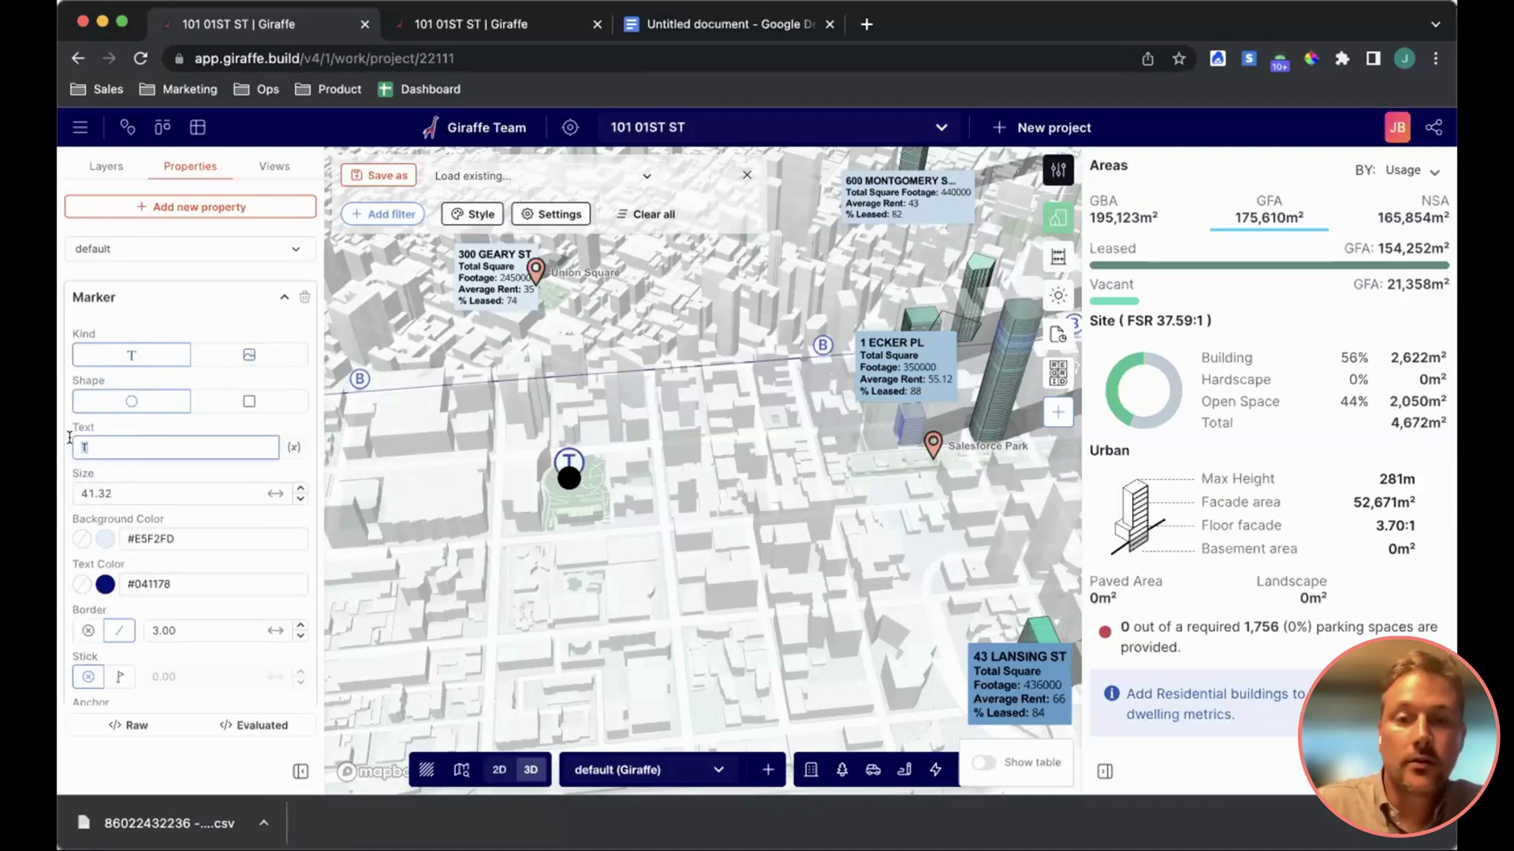
right_click_drag(580, 514, 524, 519)
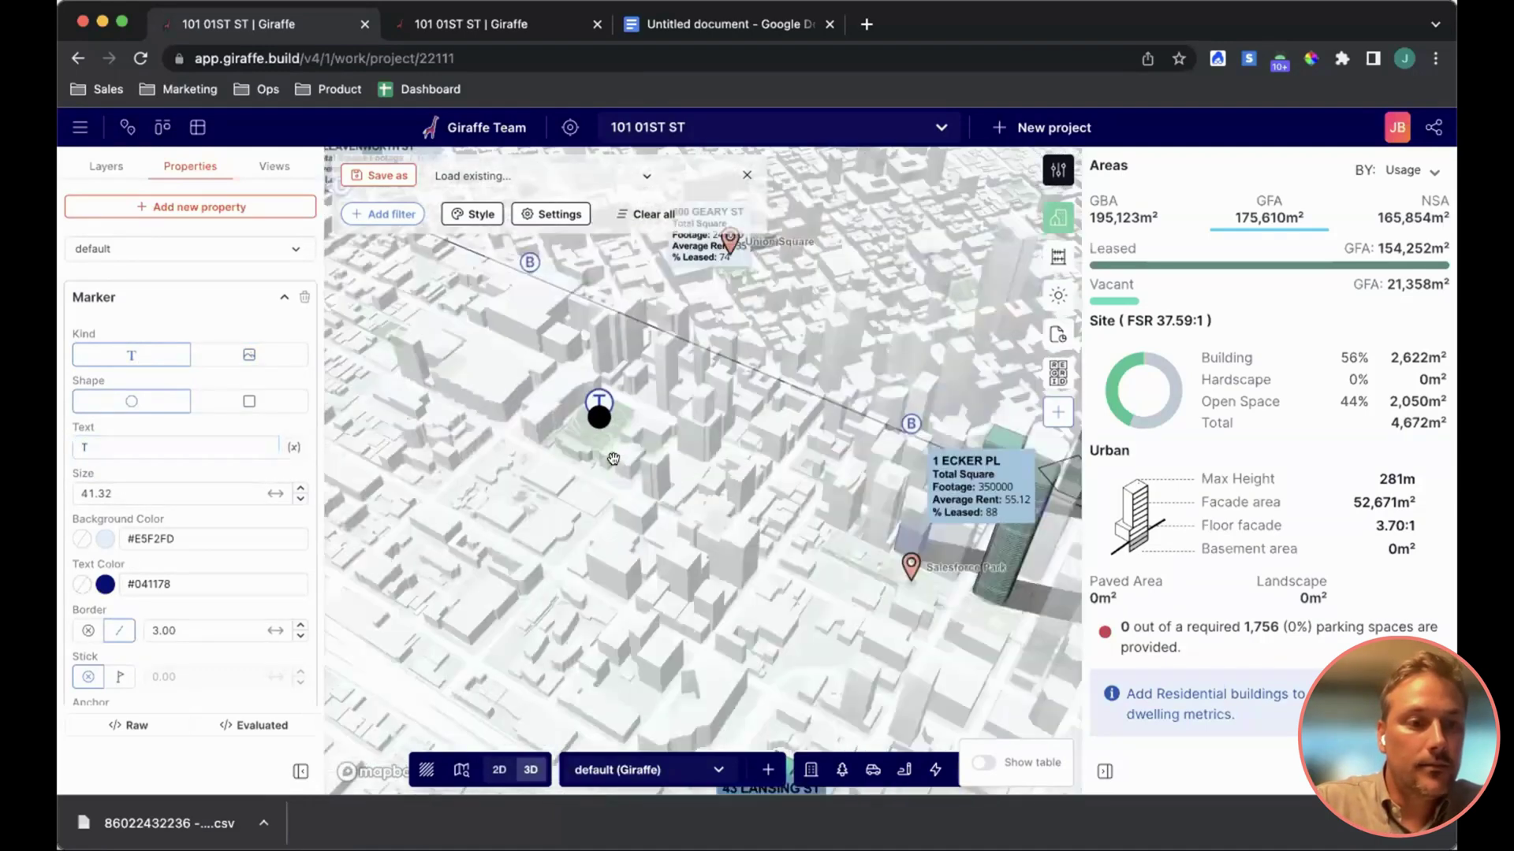
scroll(612, 456, "up", 5)
left_click_drag(599, 389, 599, 434)
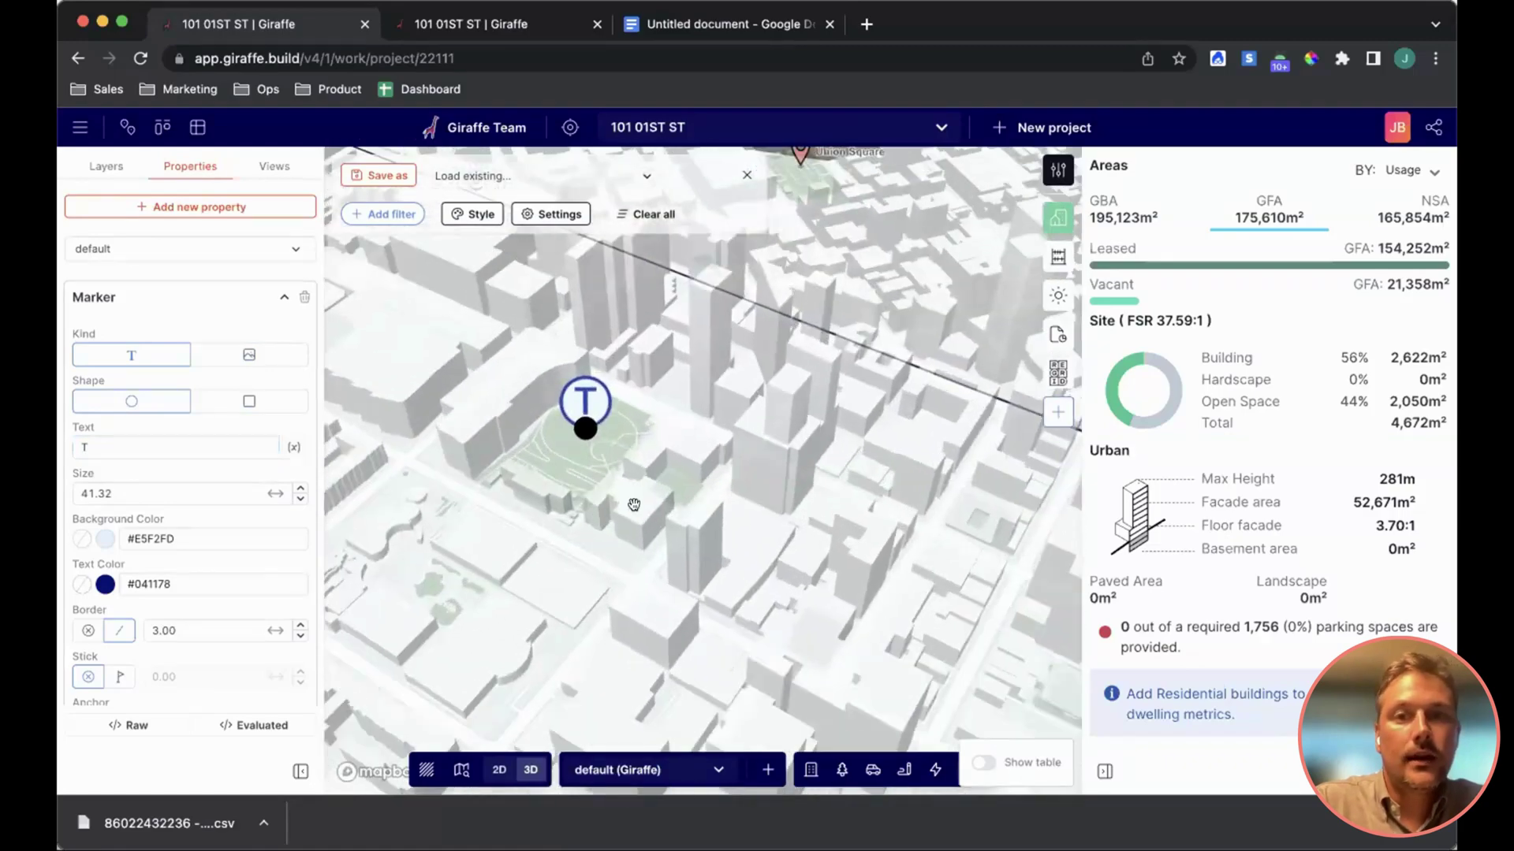
scroll(634, 503, "down", 3)
right_click_drag(664, 341, 866, 382)
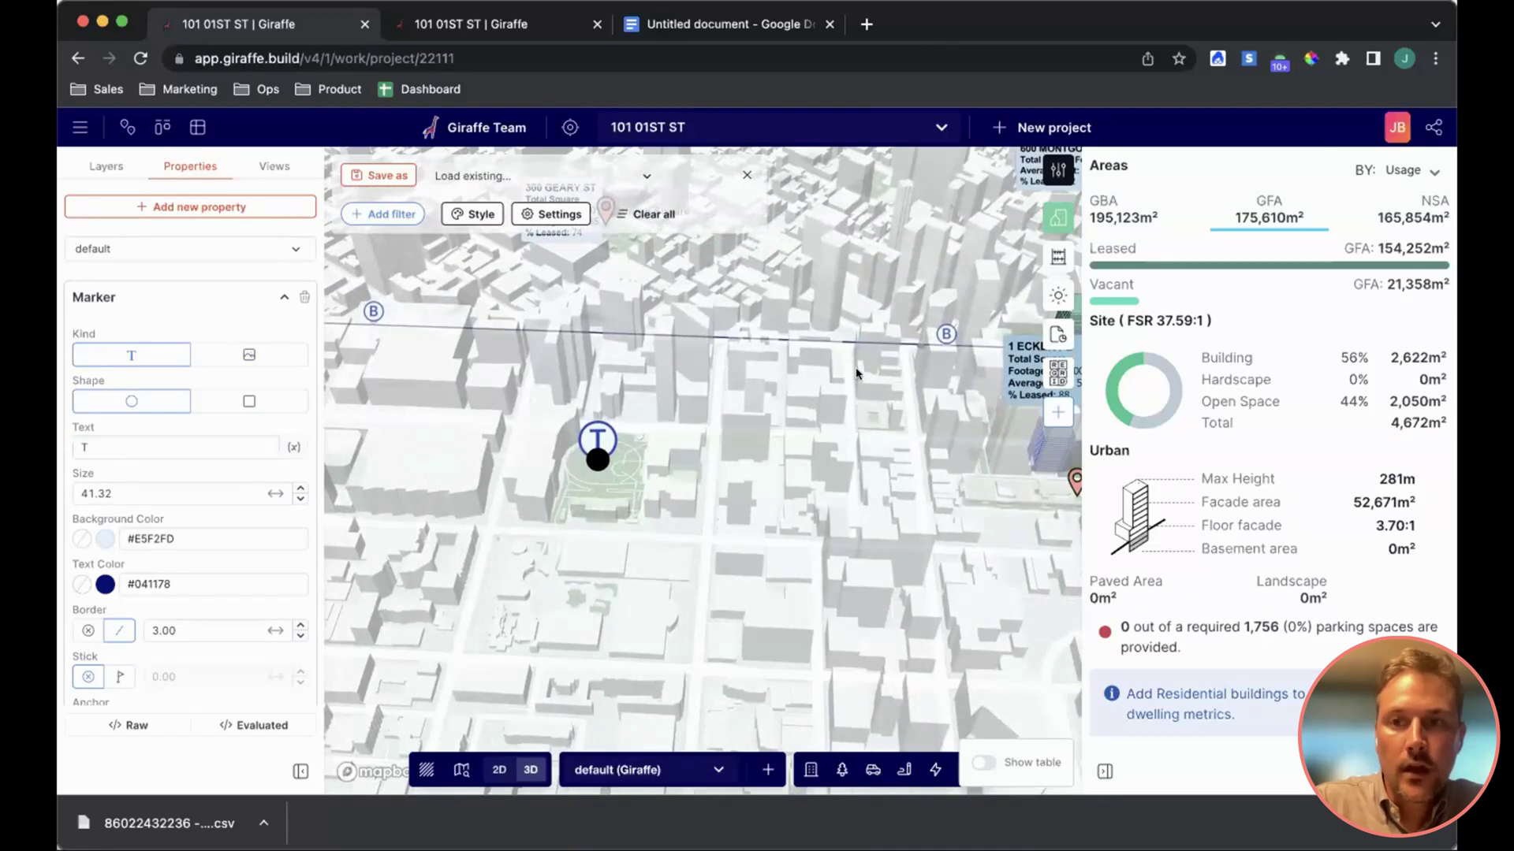
Draw a four-sided area fill annotation over the park block and enlarge it to about 28,640 m².
left_click(903, 769)
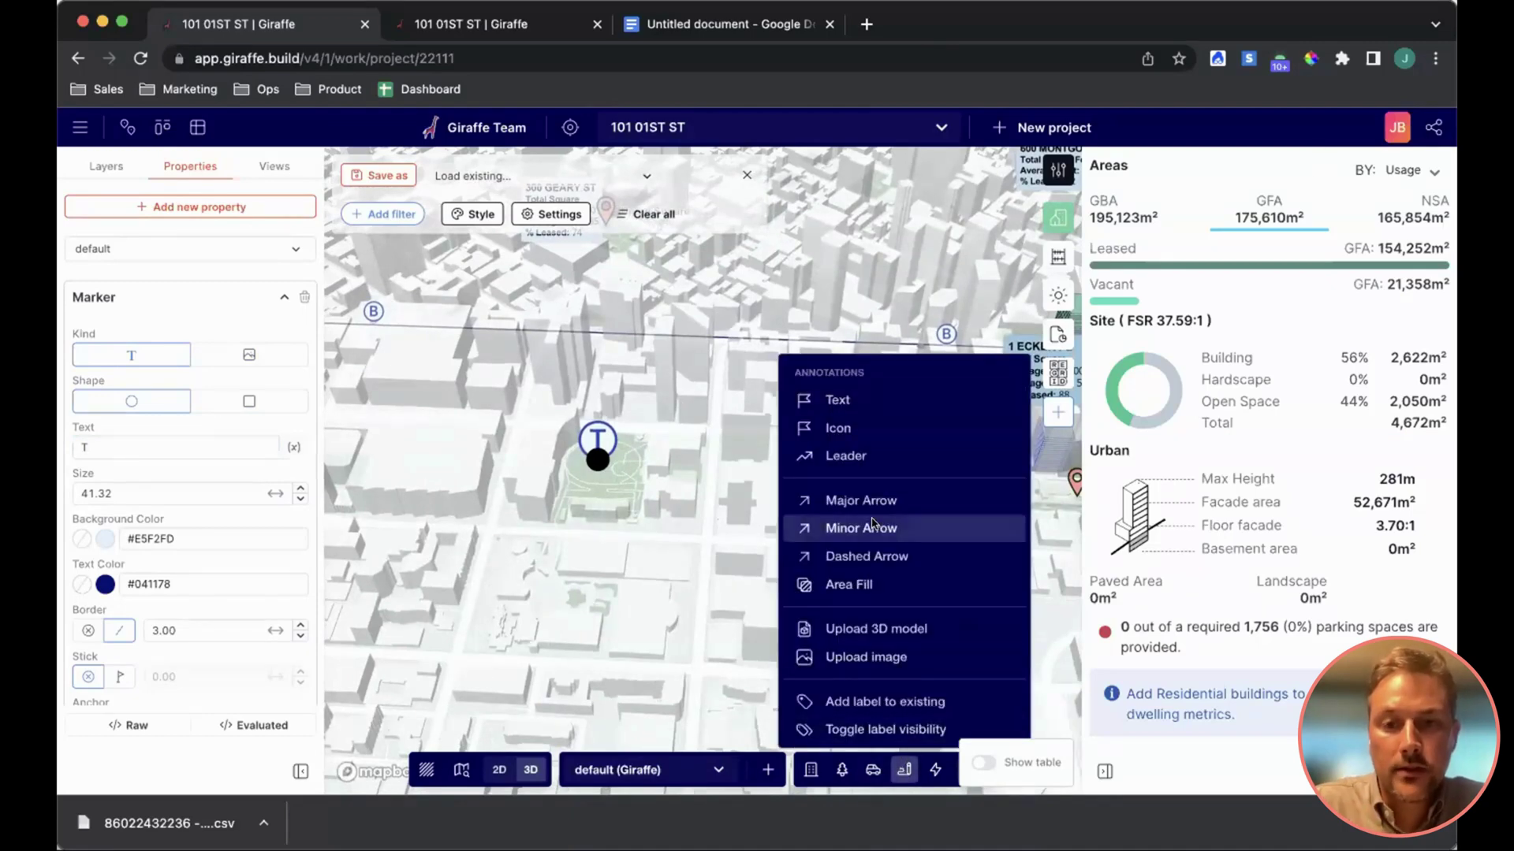
left_click(864, 581)
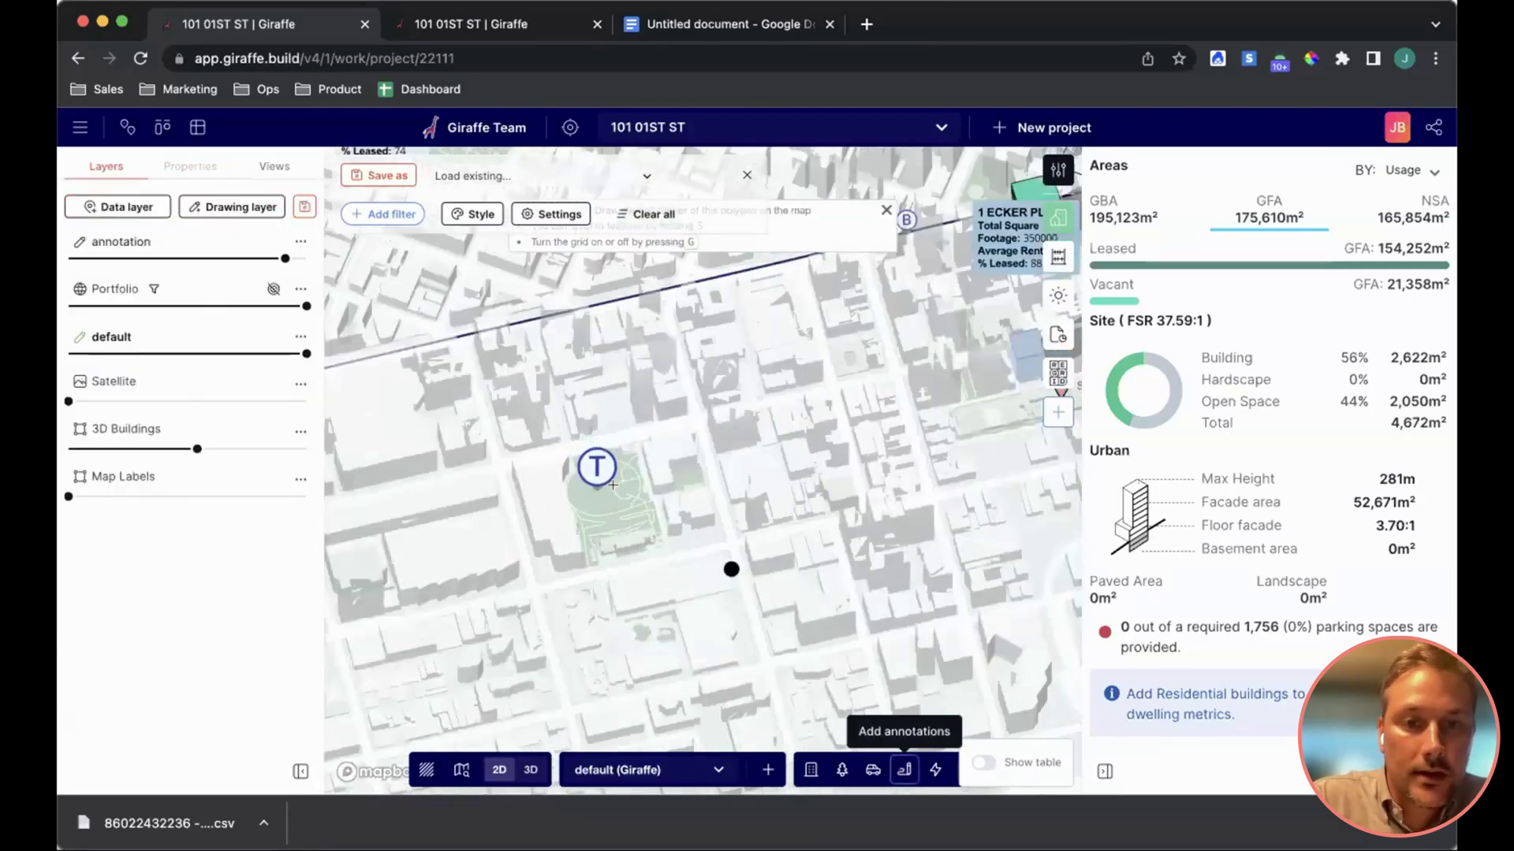
left_click(628, 482)
left_click(582, 523)
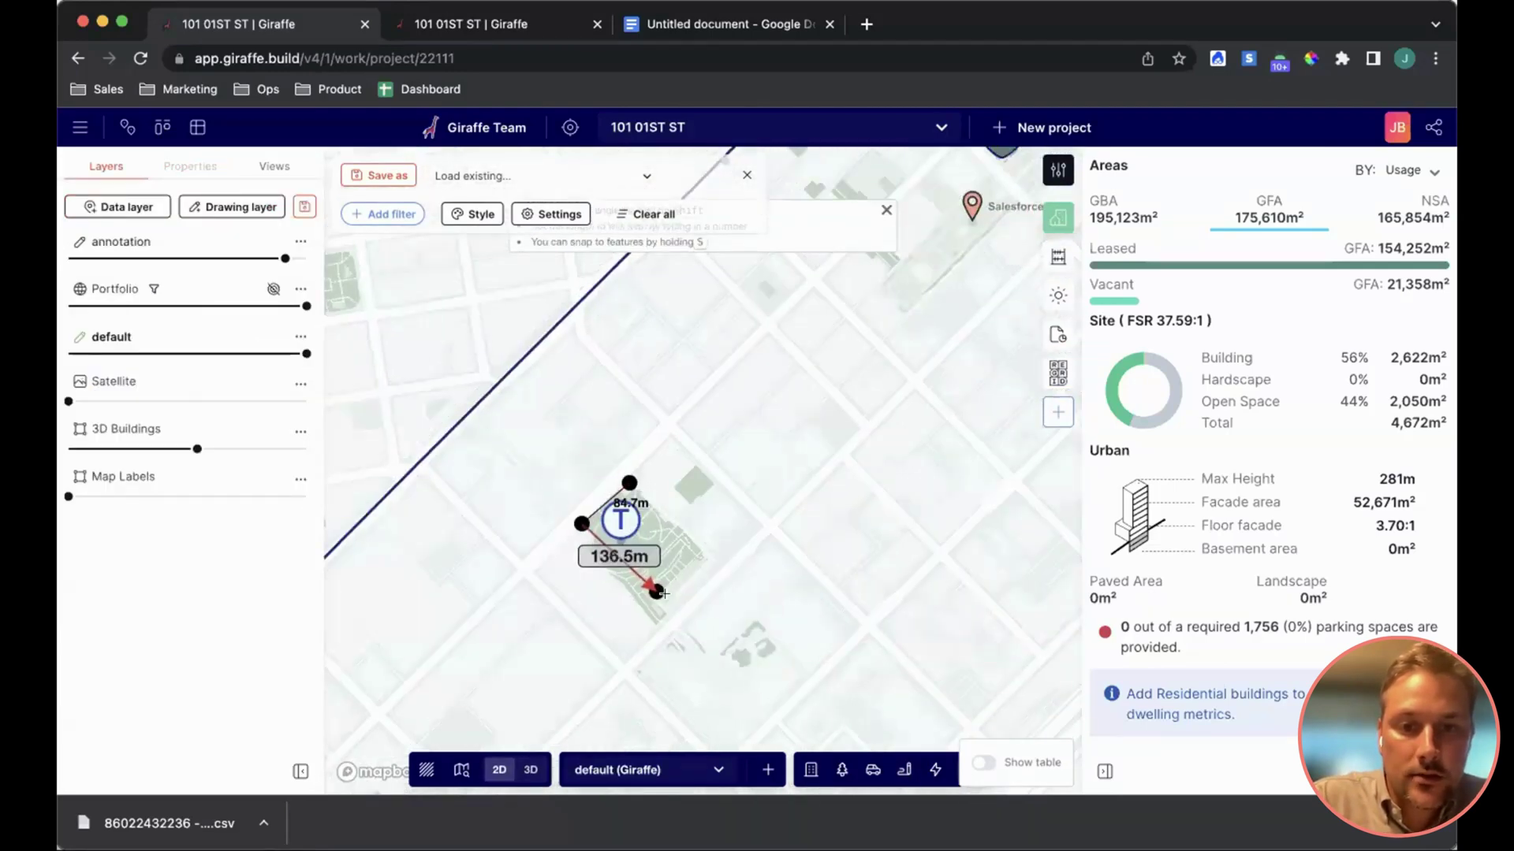
left_click(650, 599)
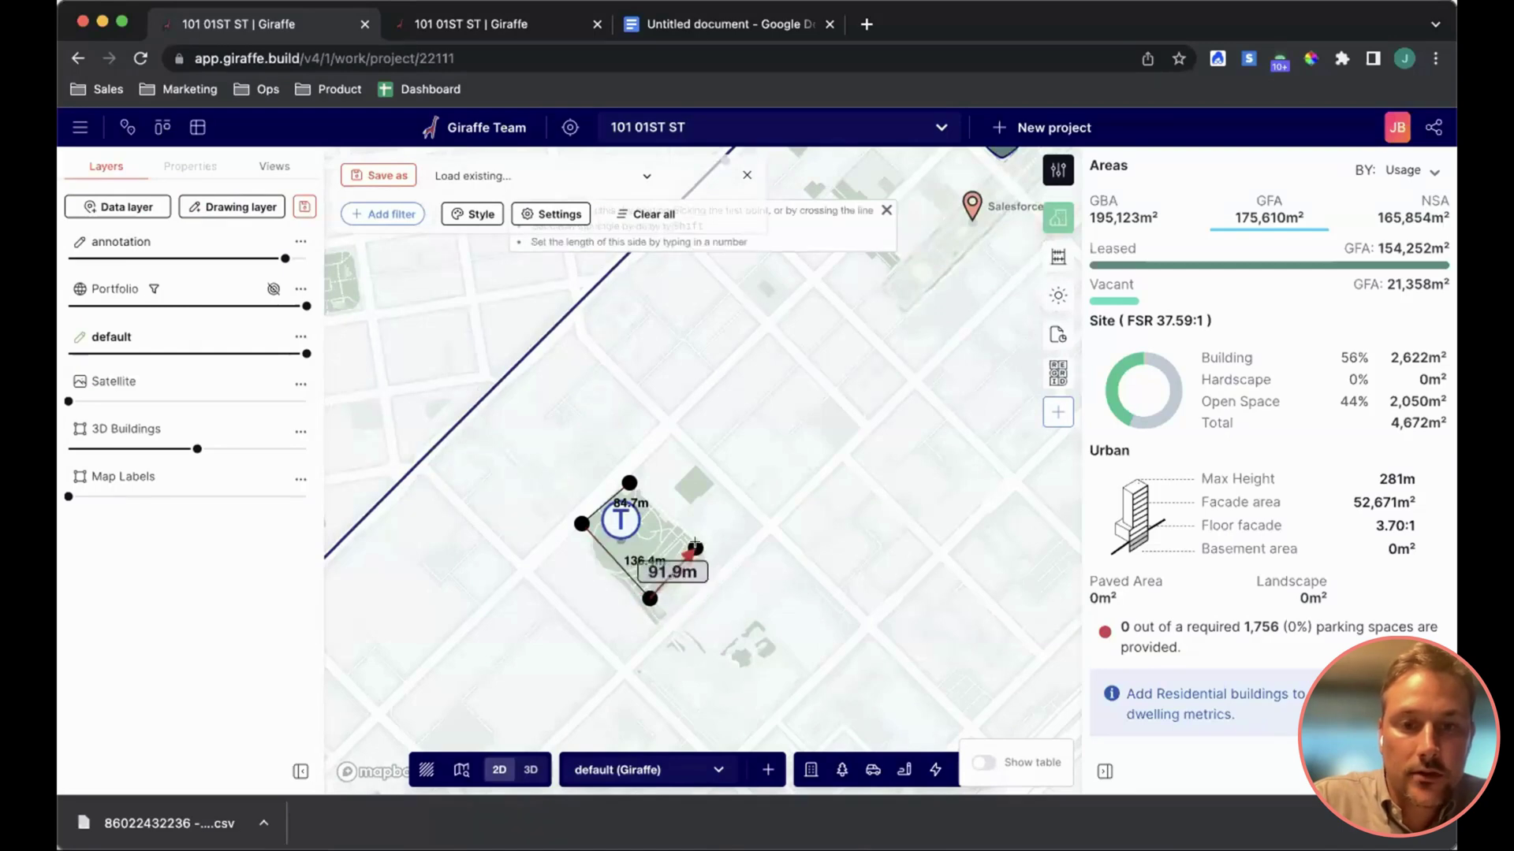
left_click(700, 548)
left_click(629, 482)
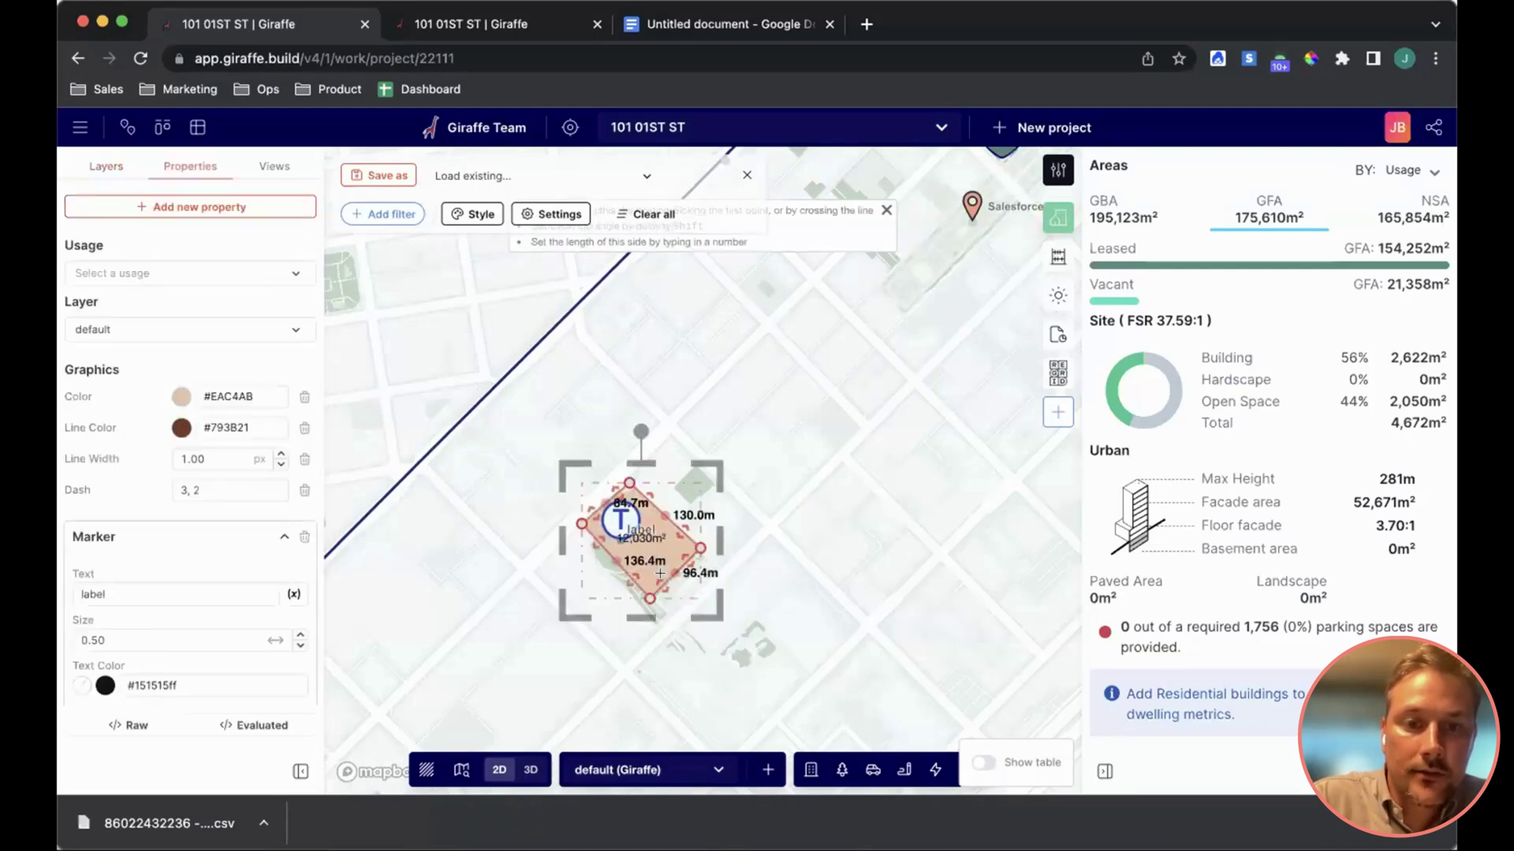
mouse_move(625, 573)
left_mouse_down()
mouse_move(592, 604)
mouse_move(670, 630)
left_mouse_up()
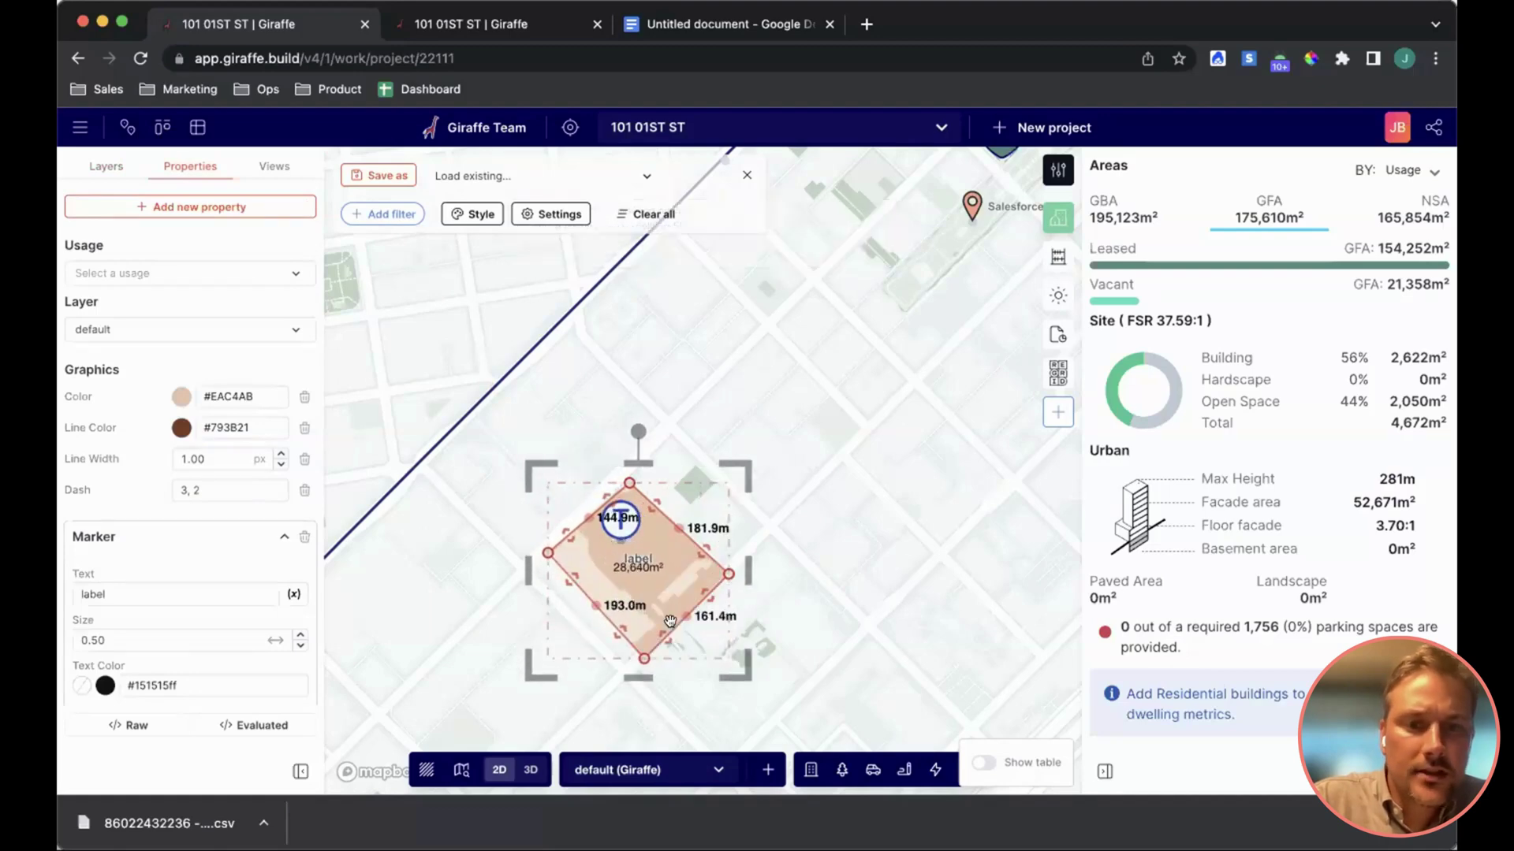
Change the area fill's label text to "park highlight".
left_click_drag(123, 593, 65, 587)
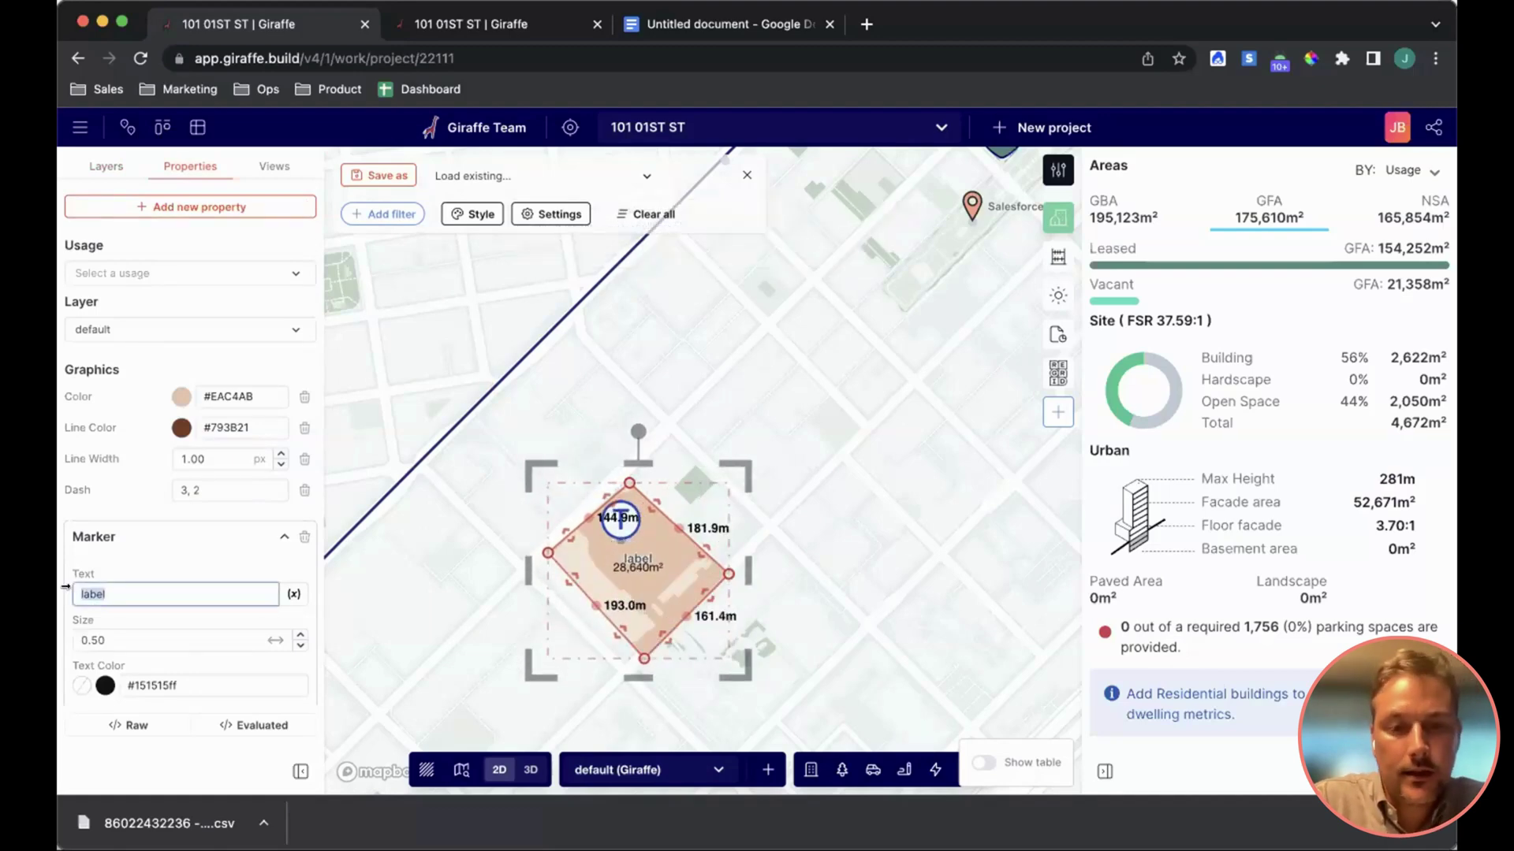
type("park highlight")
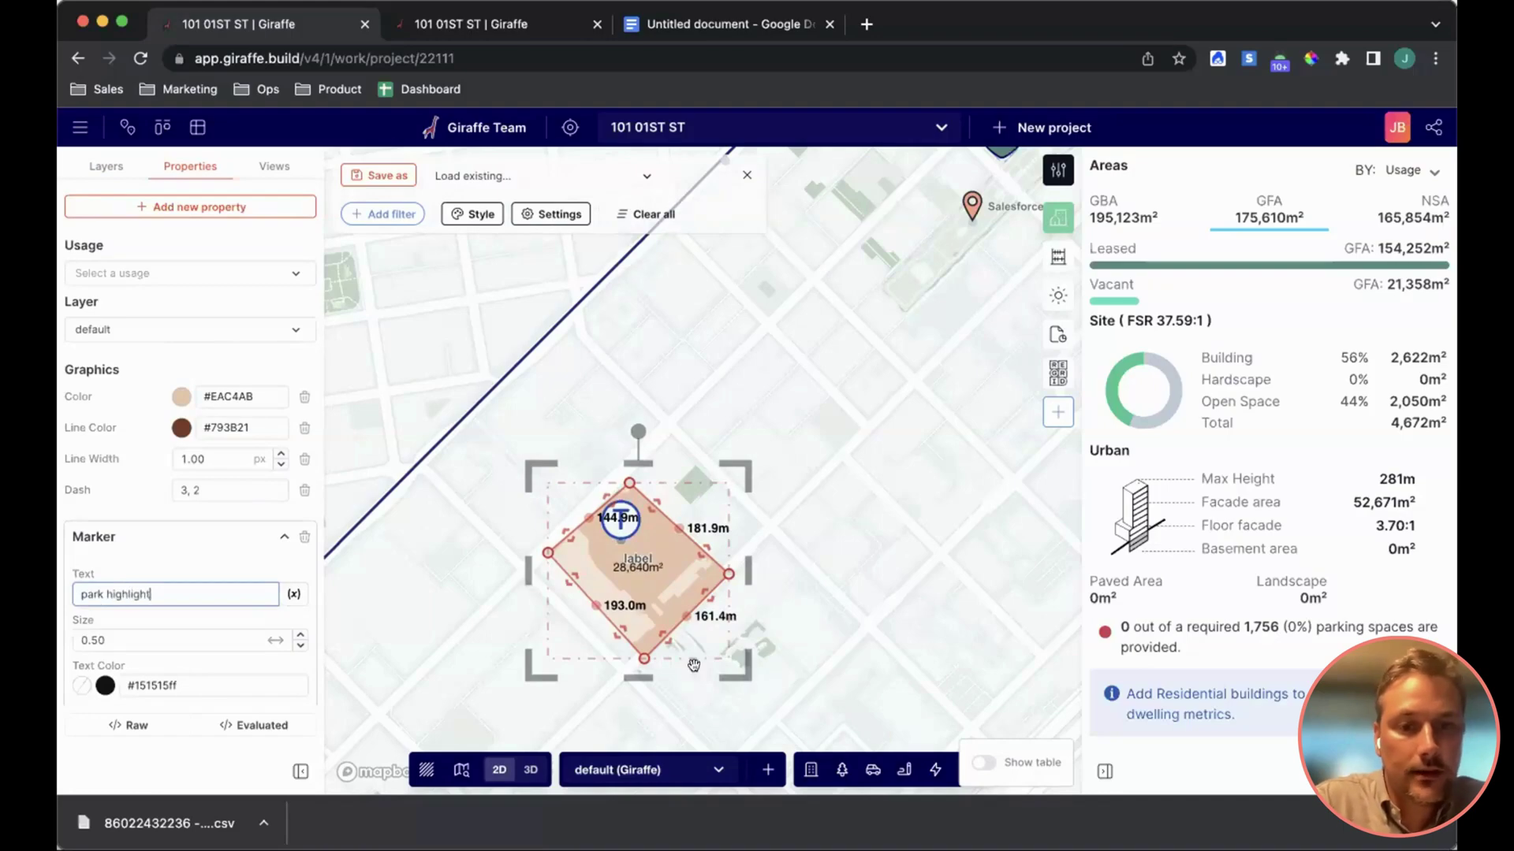
left_click(859, 606)
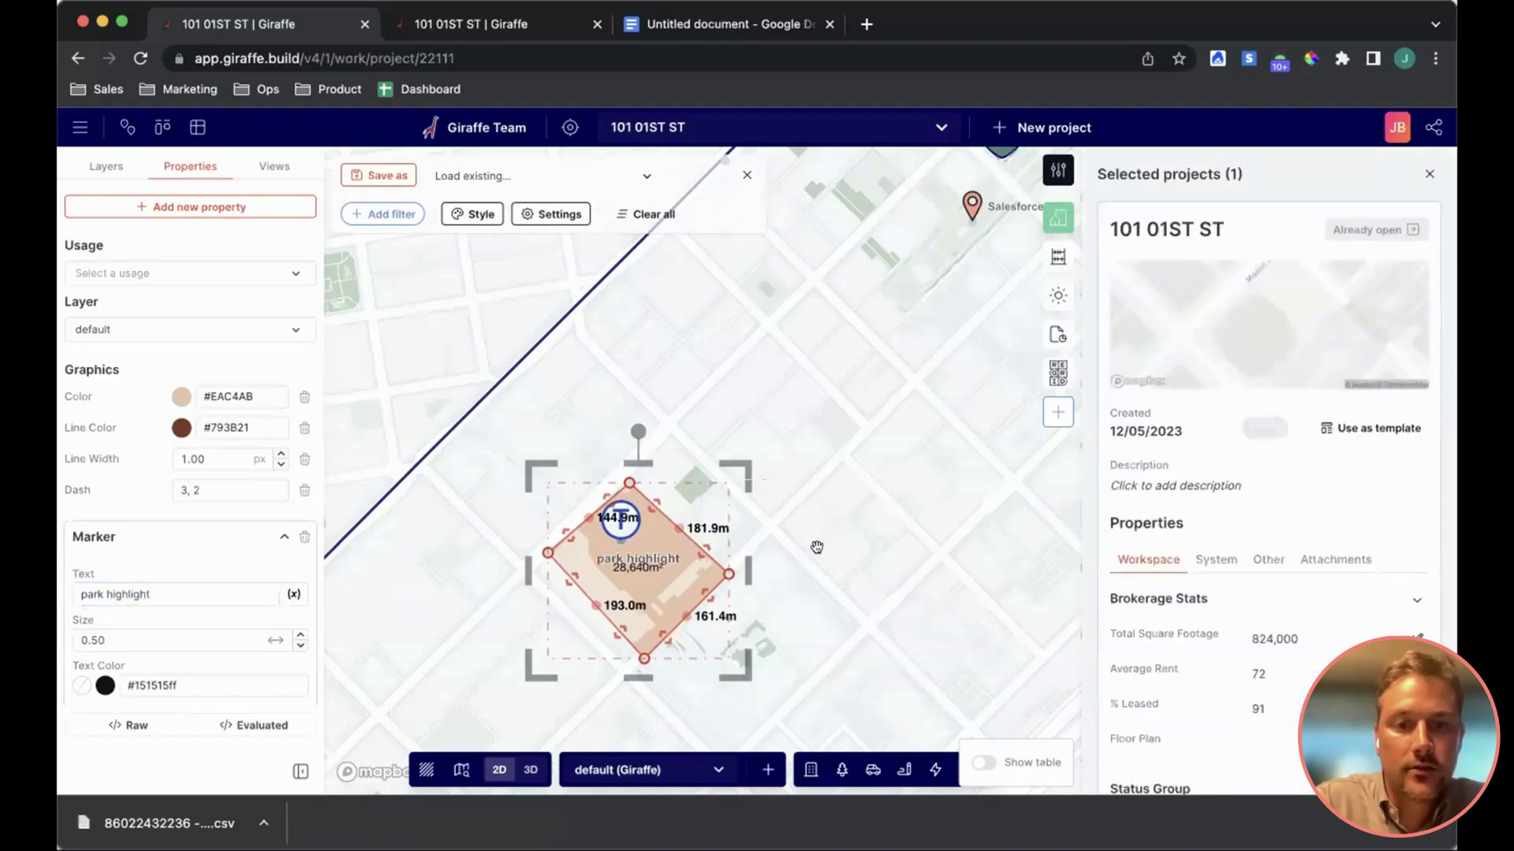
Draw a Major Arrow annotation about 353 m long across the blocks beside the park highlight area.
right_click_drag(832, 594, 710, 616)
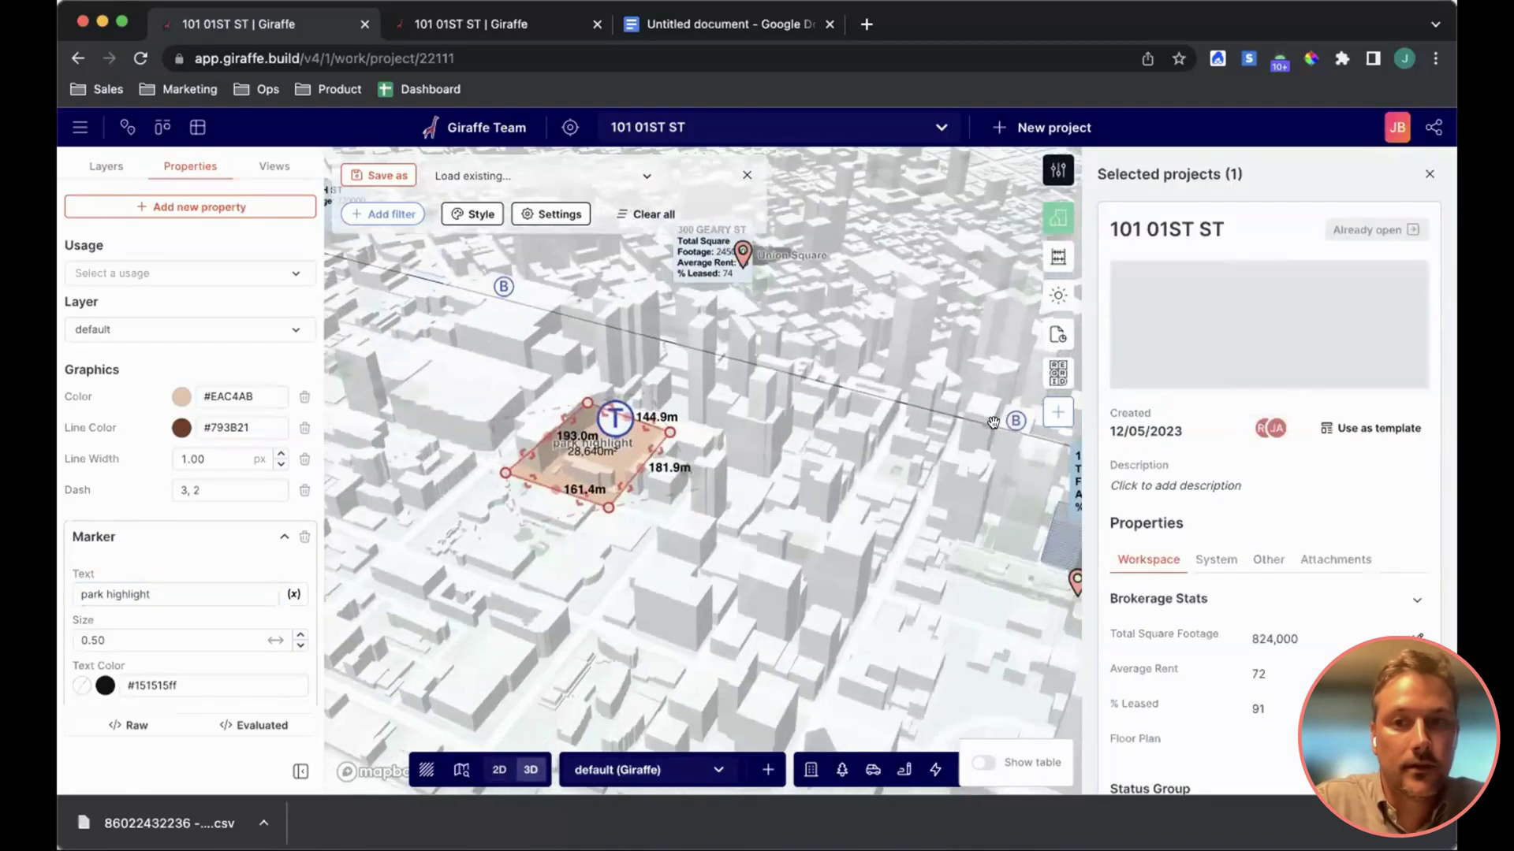
left_click(905, 770)
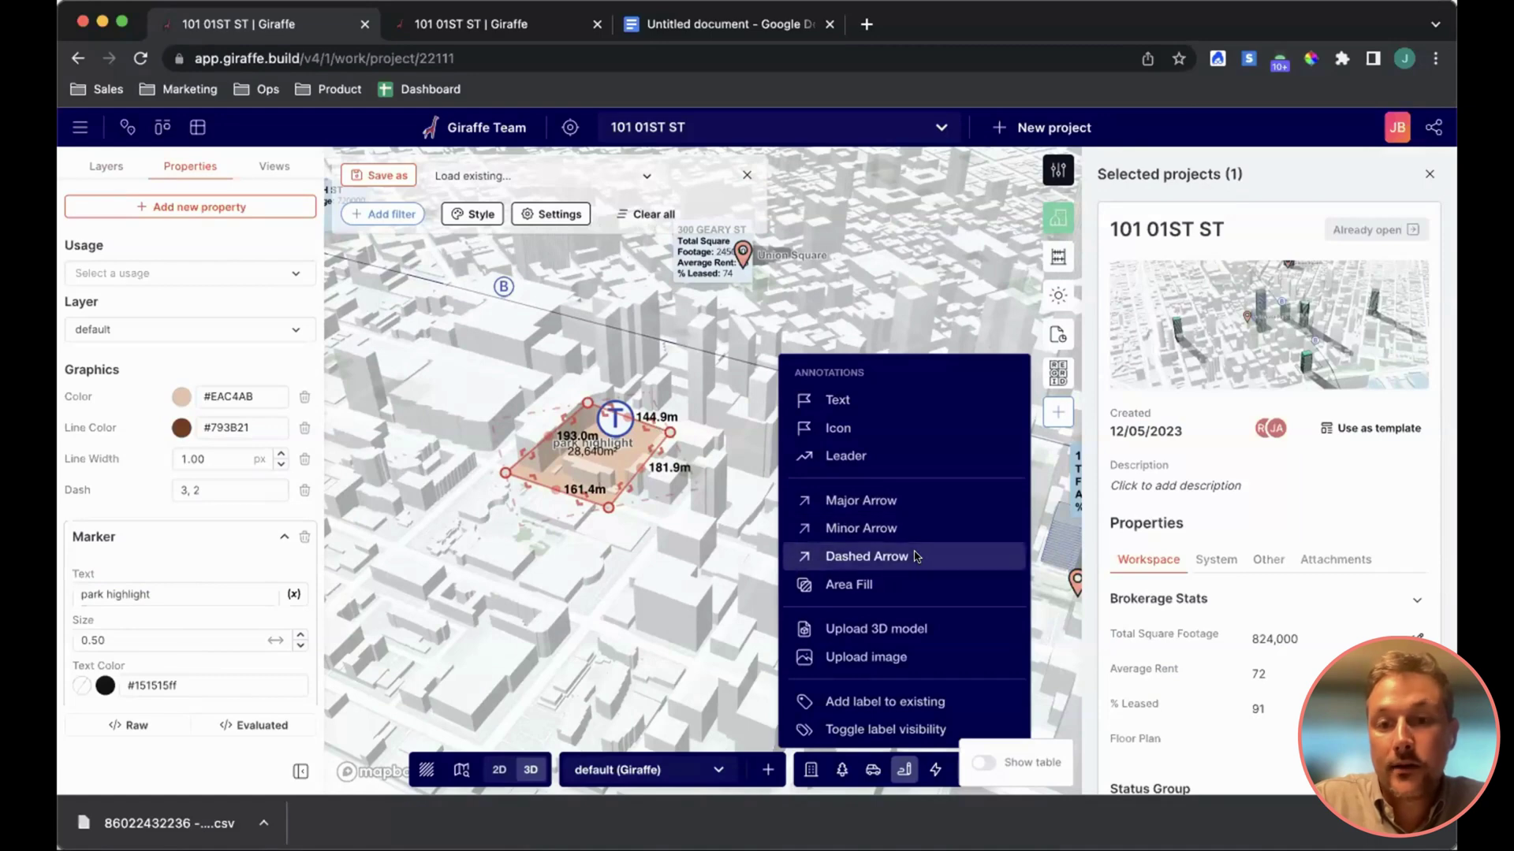
left_click(861, 500)
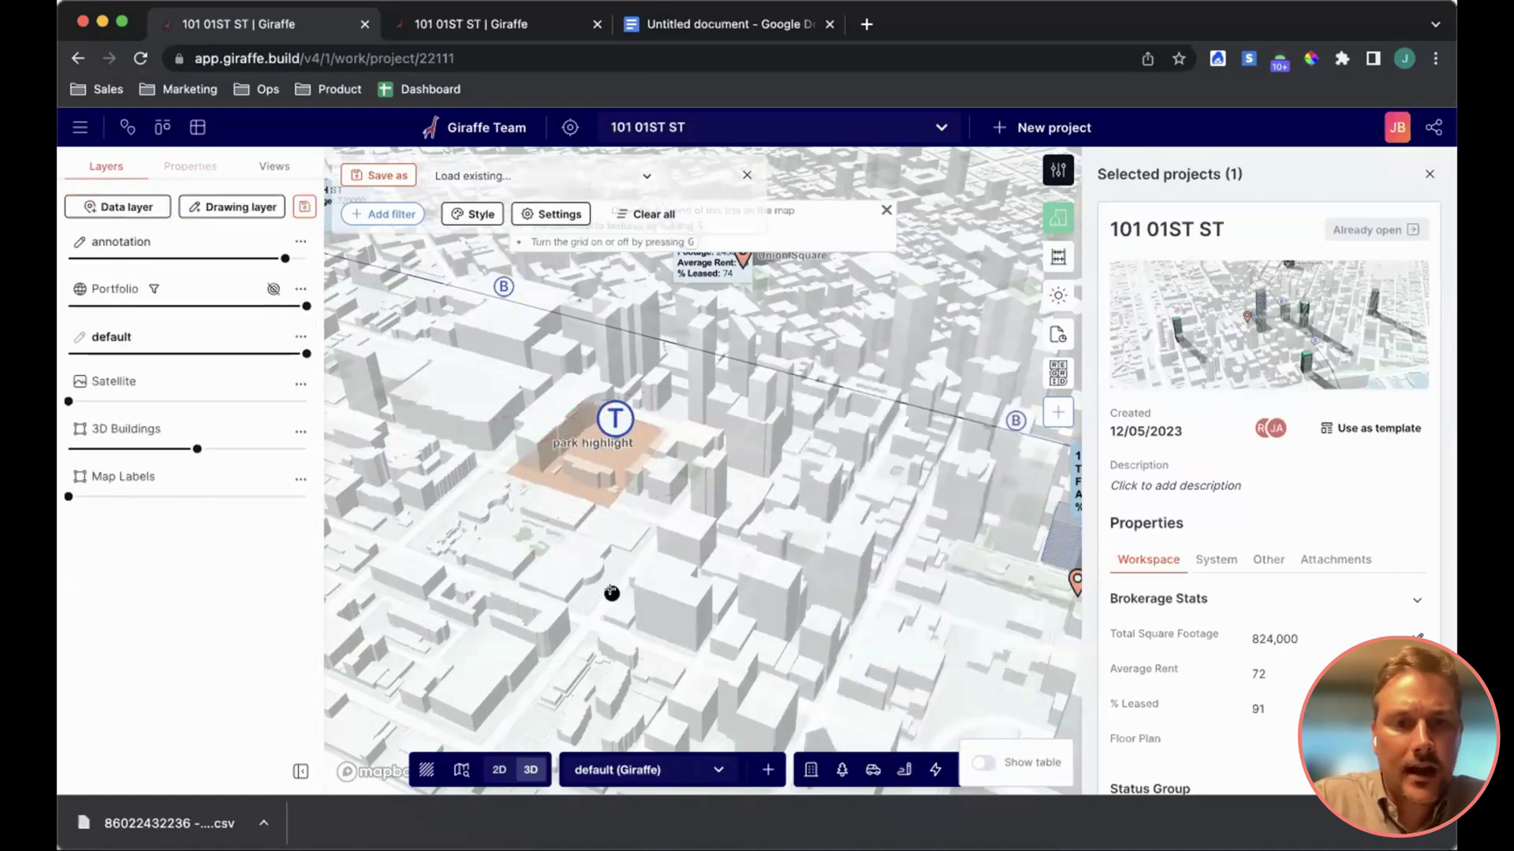
left_click(588, 626)
double_click(717, 464)
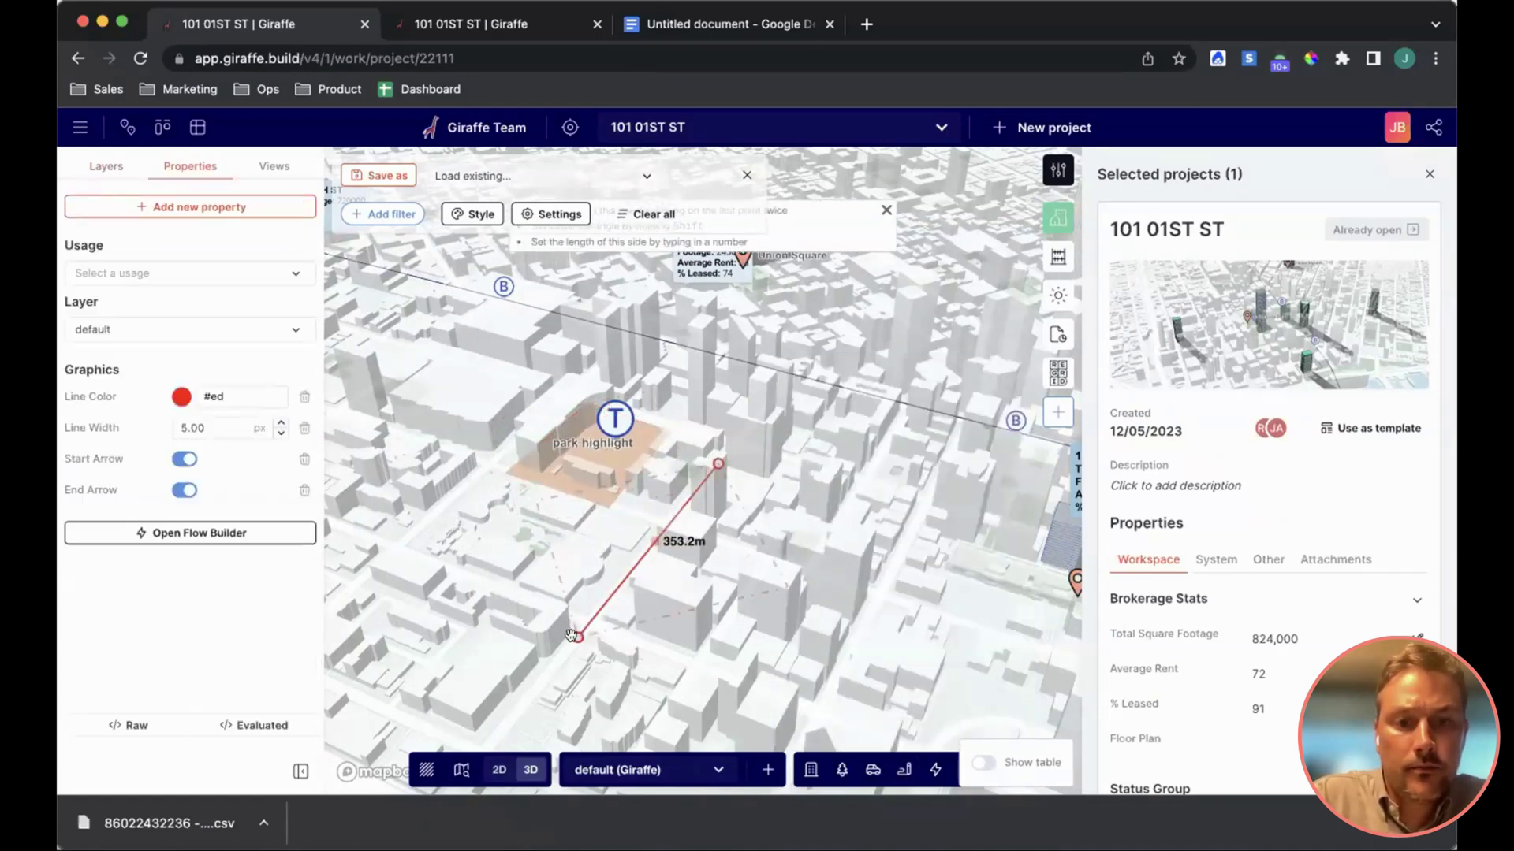
right_click_drag(714, 530, 820, 580)
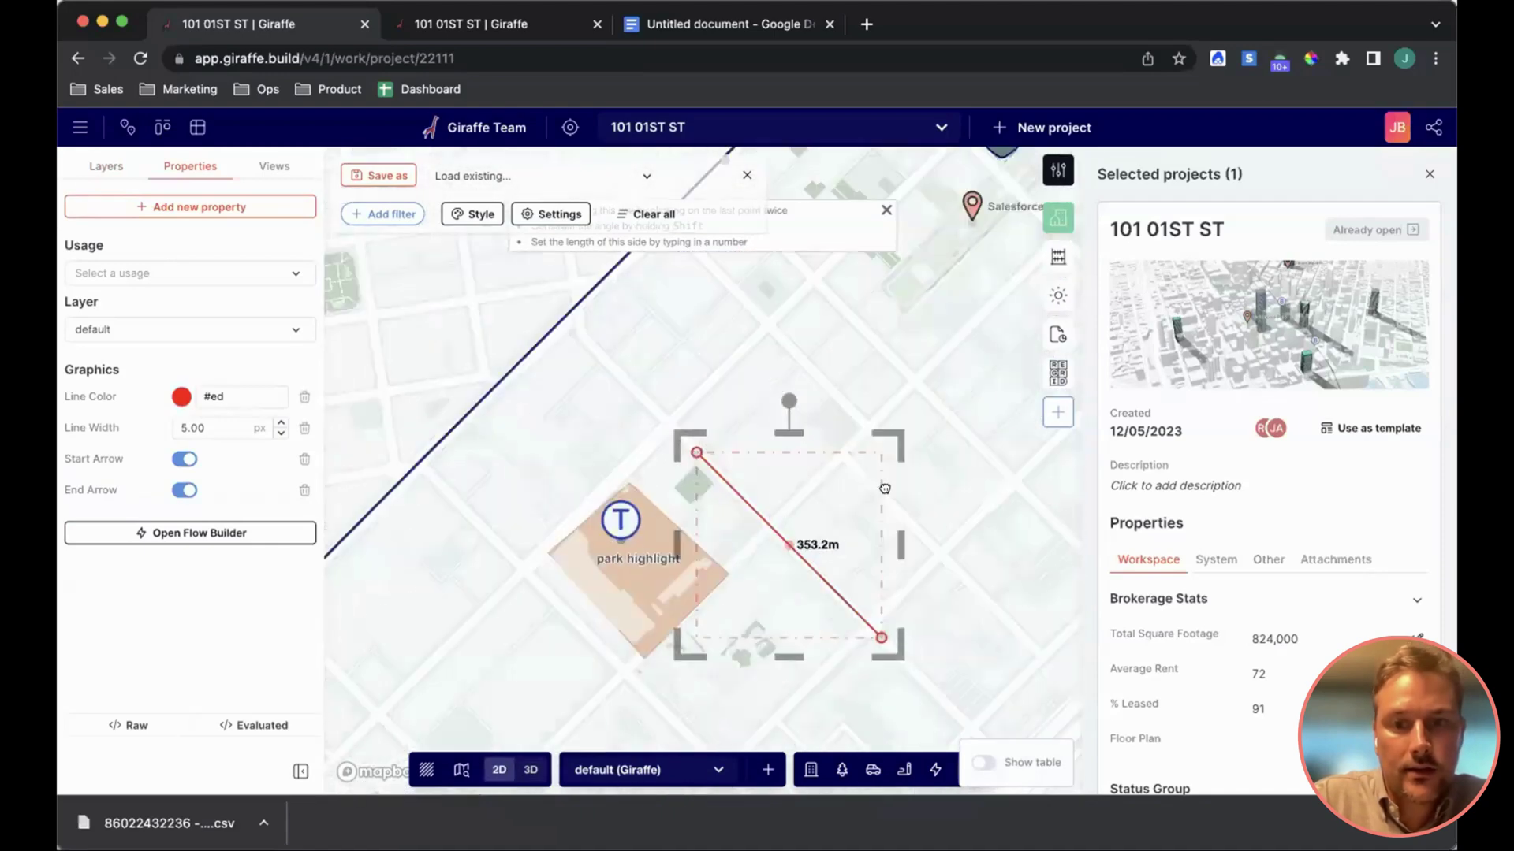
Draw a thin dashed arrow annotation about 224 m long crossing the red major arrow beside the park highlight.
left_click(914, 536)
left_click_drag(914, 537, 888, 466)
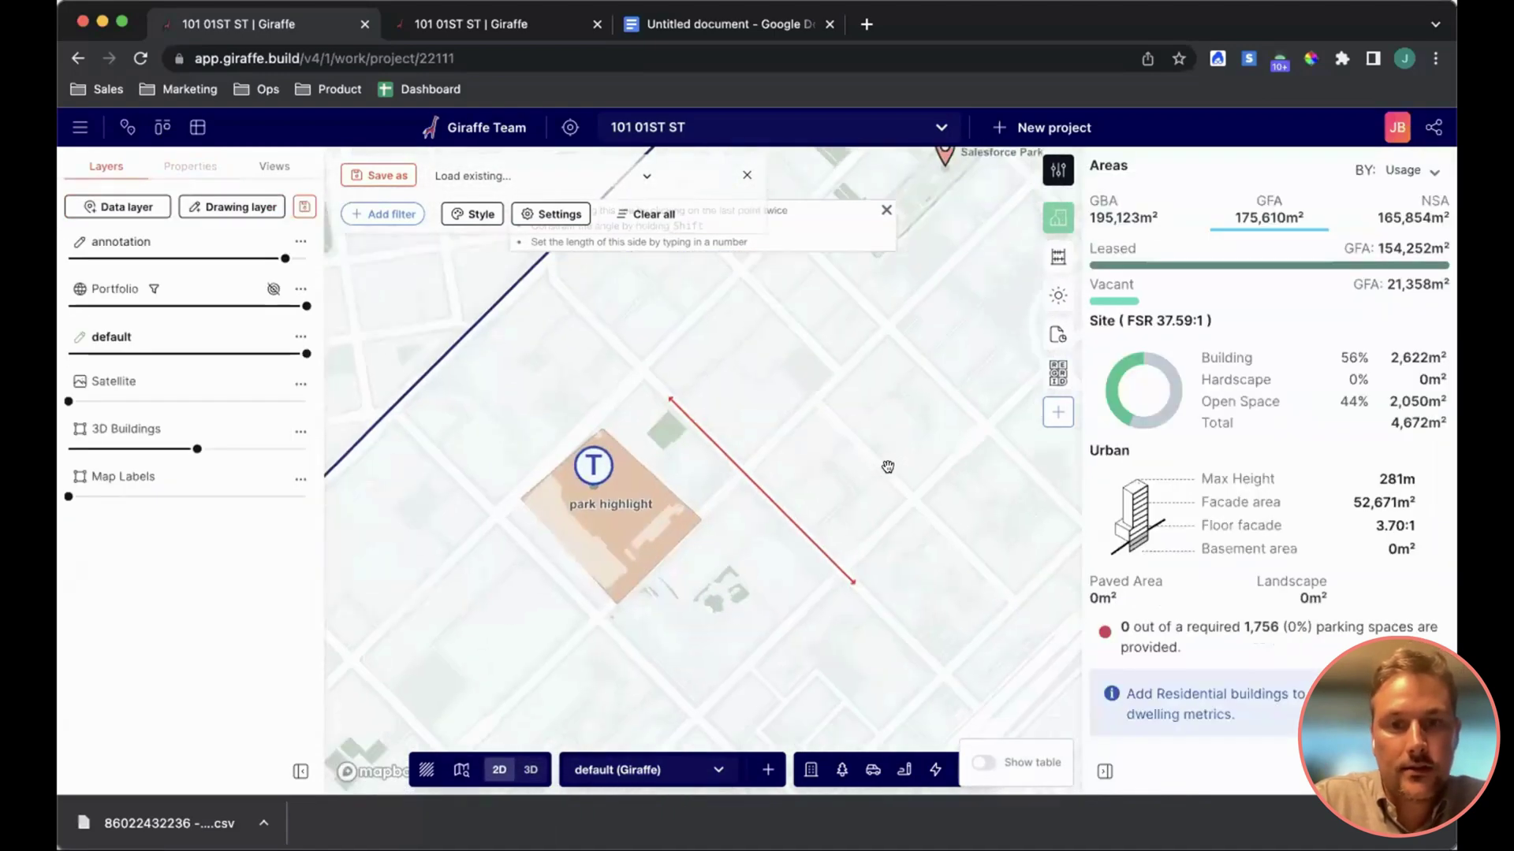
left_click(904, 769)
left_click(911, 556)
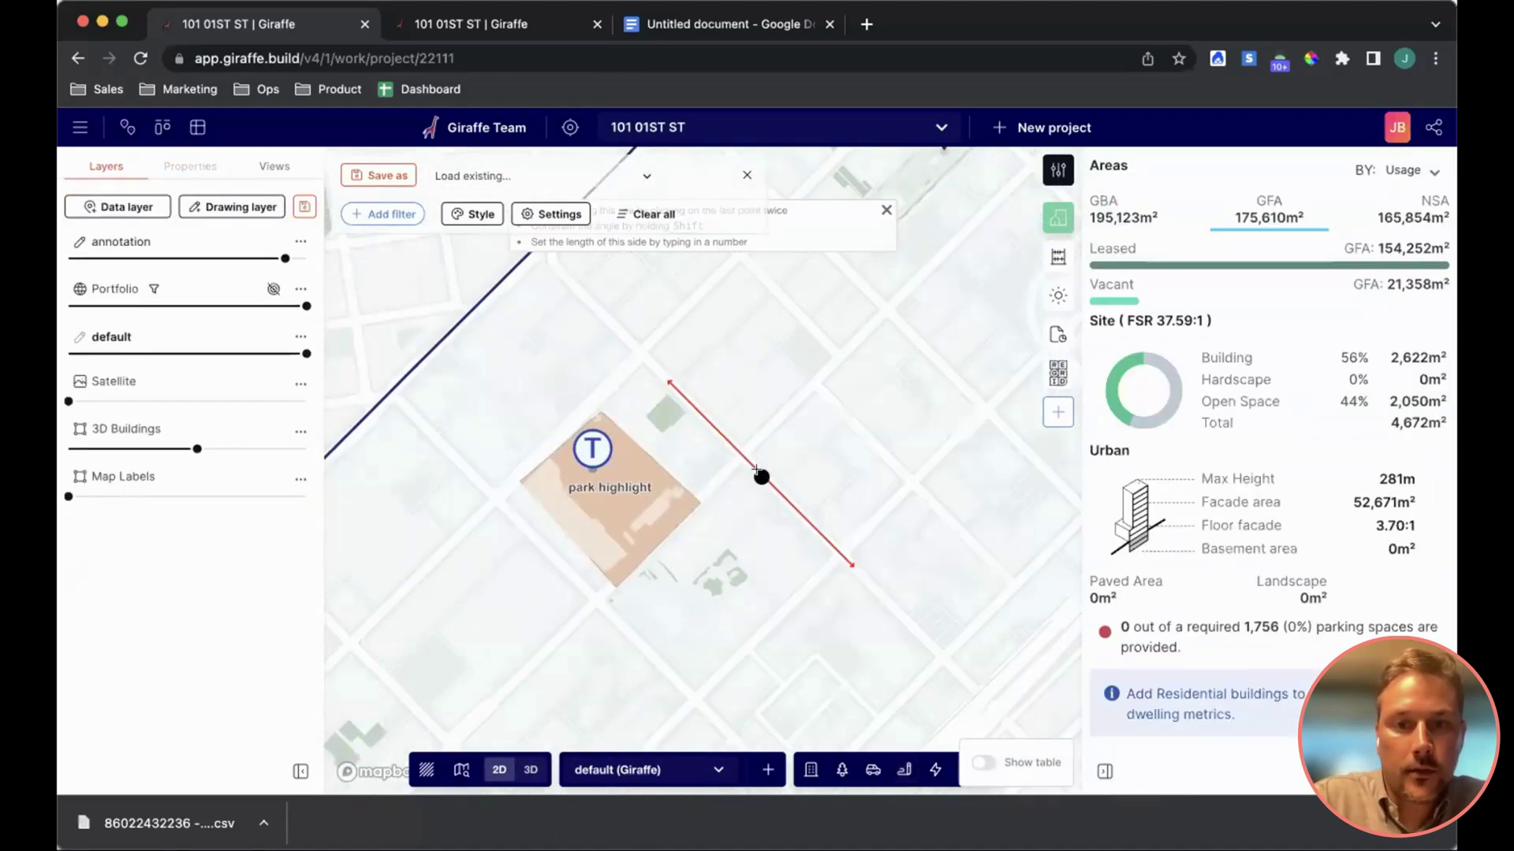
left_click(710, 490)
double_click(827, 374)
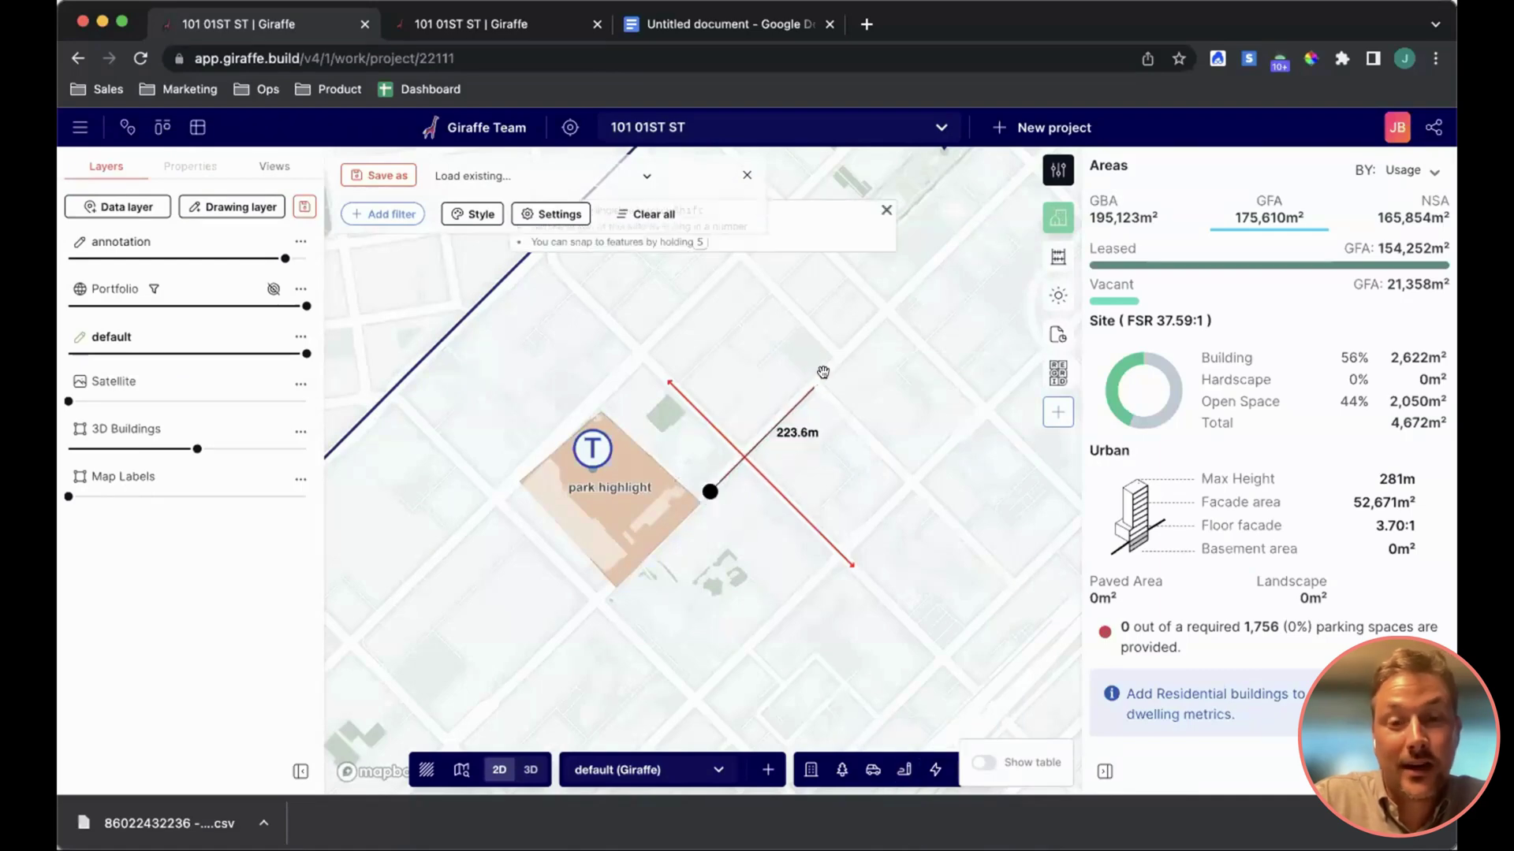
left_click(893, 448)
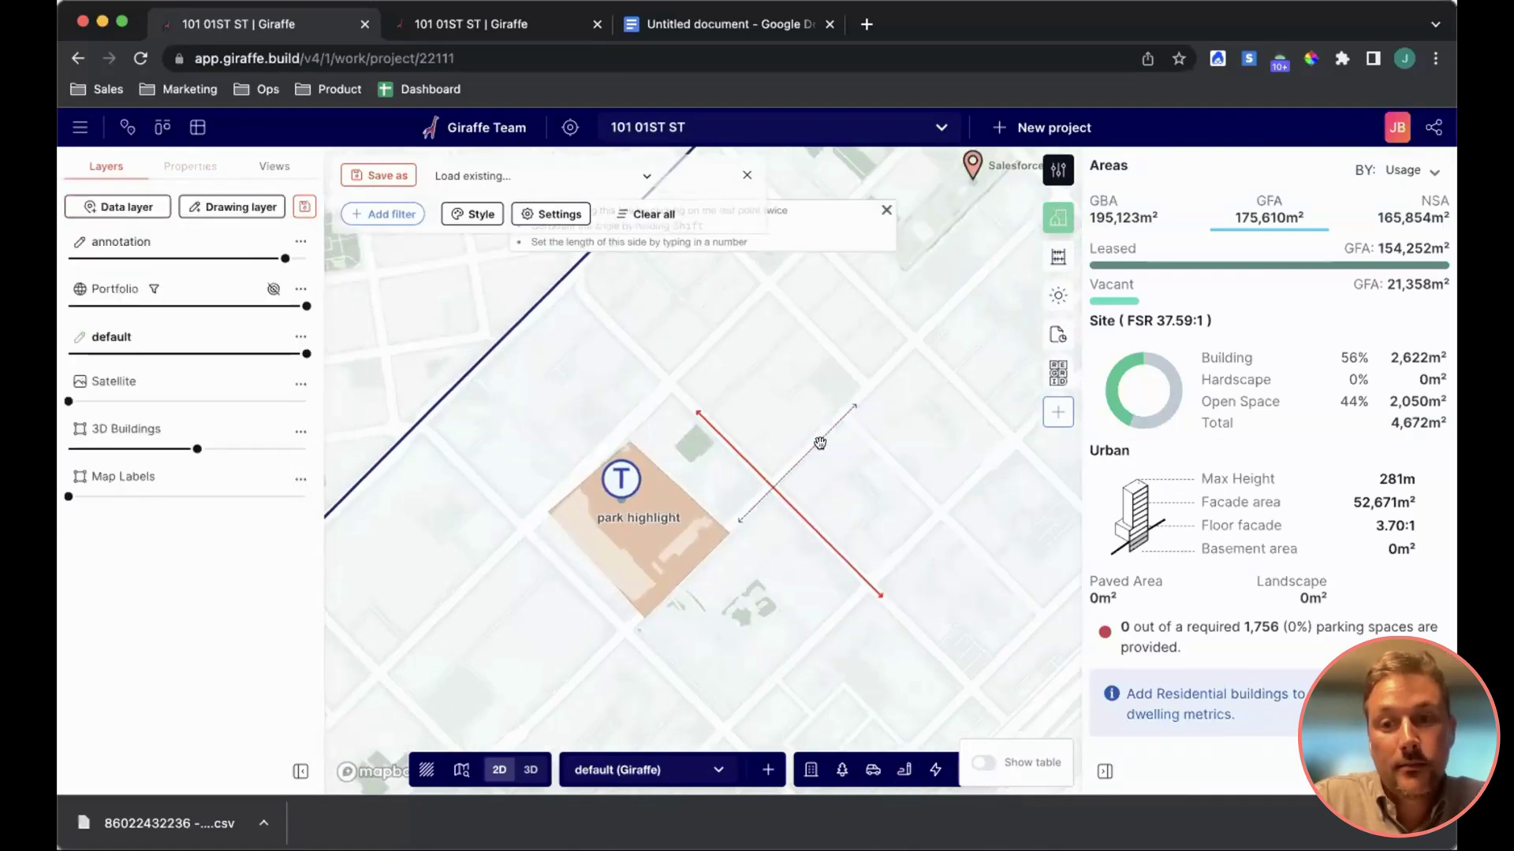
Bend the dashed blue arrow by moving its midpoint sideways into the neighbouring block.
scroll(816, 439, "up", 3)
left_click(816, 439)
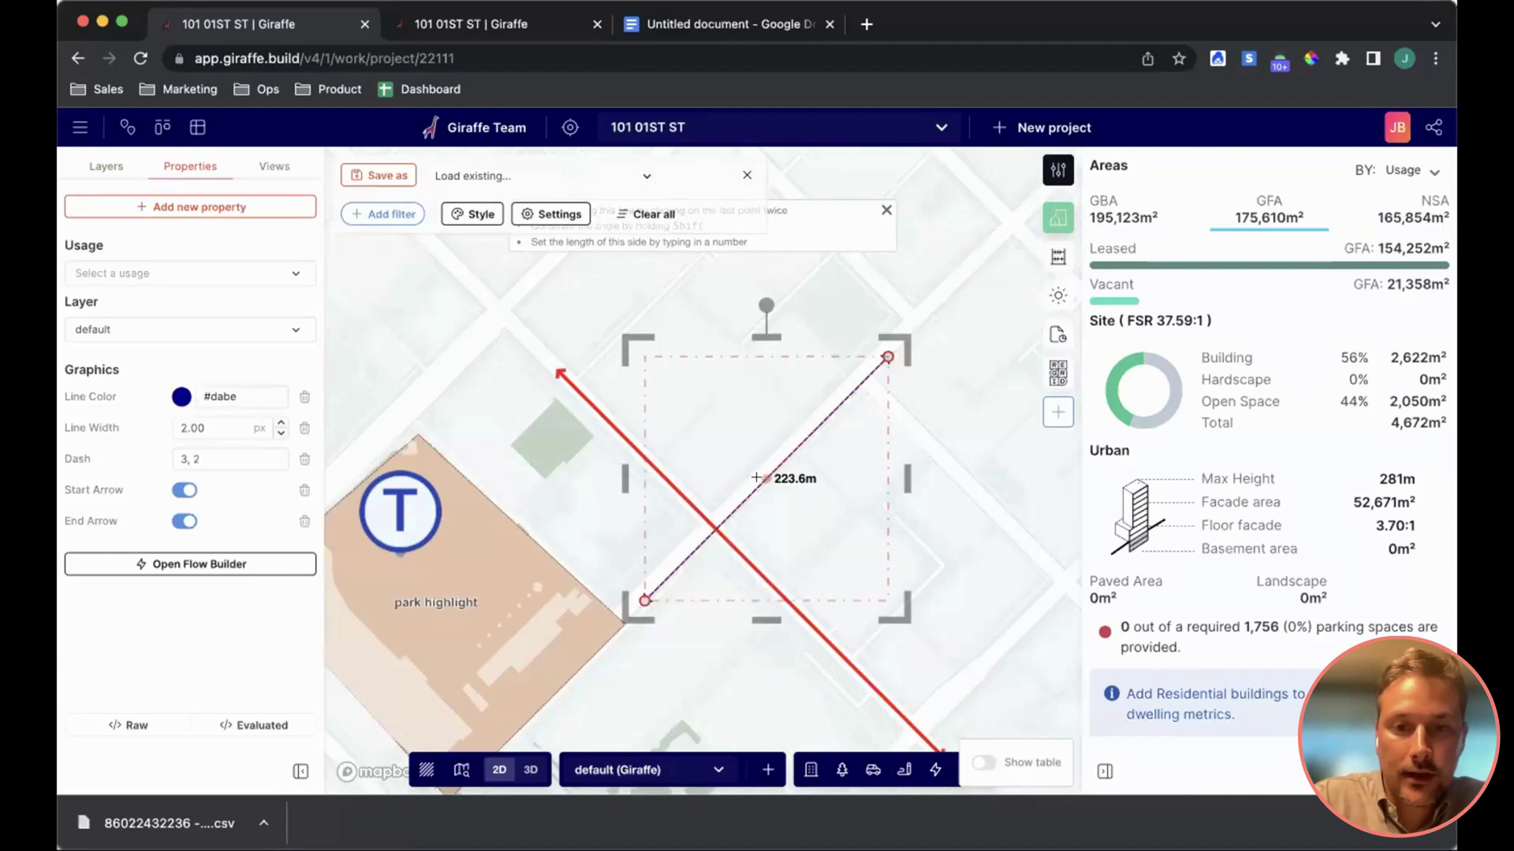
left_click_drag(761, 478, 857, 494)
left_click(912, 513)
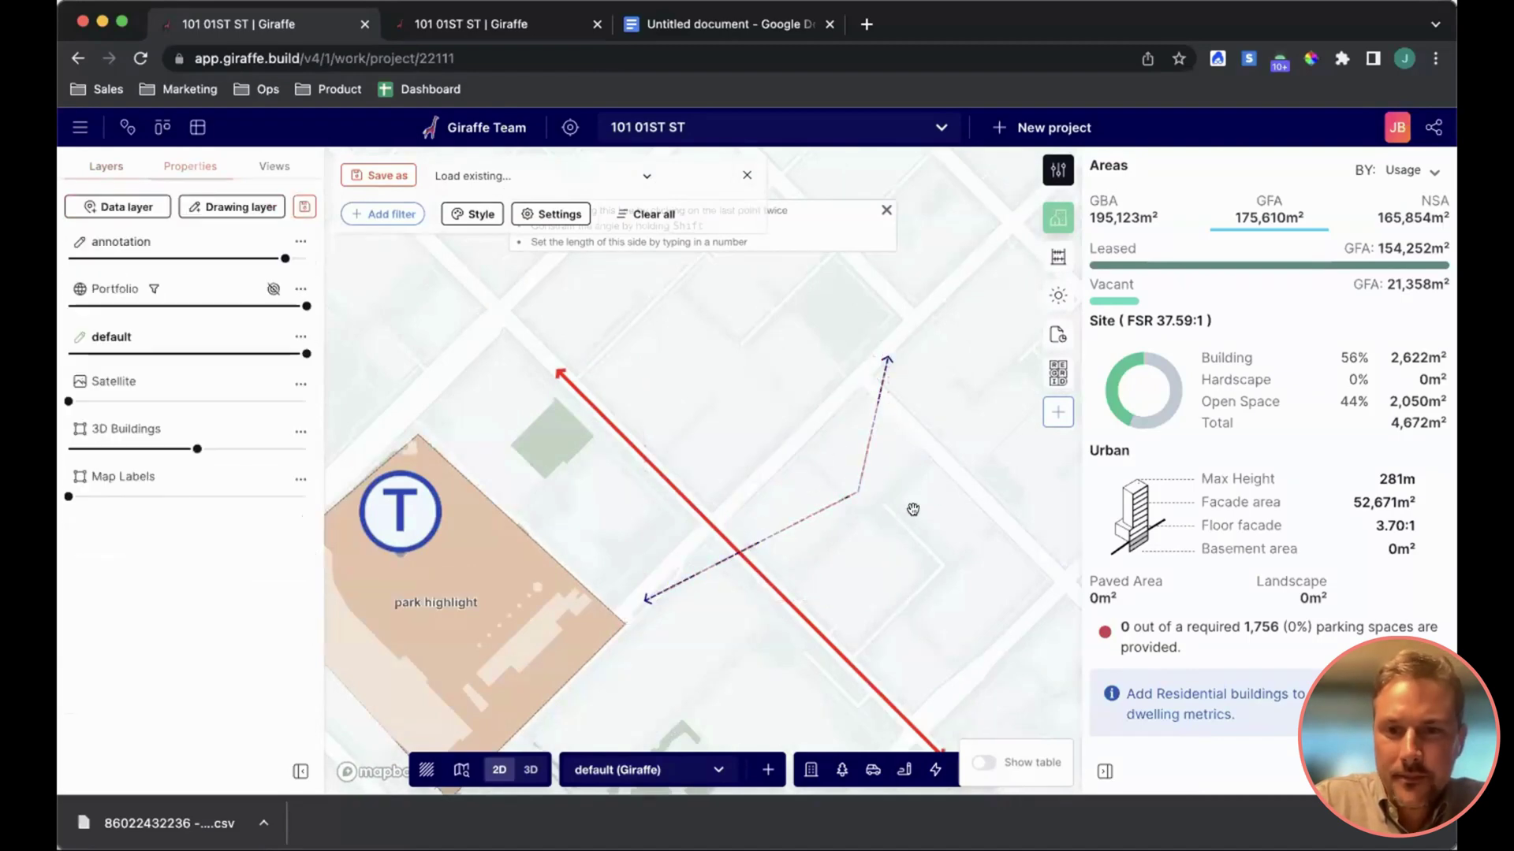
Tilt the annotated map into 3D and show the project's saved views and floorspace analytics.
left_click(1058, 336)
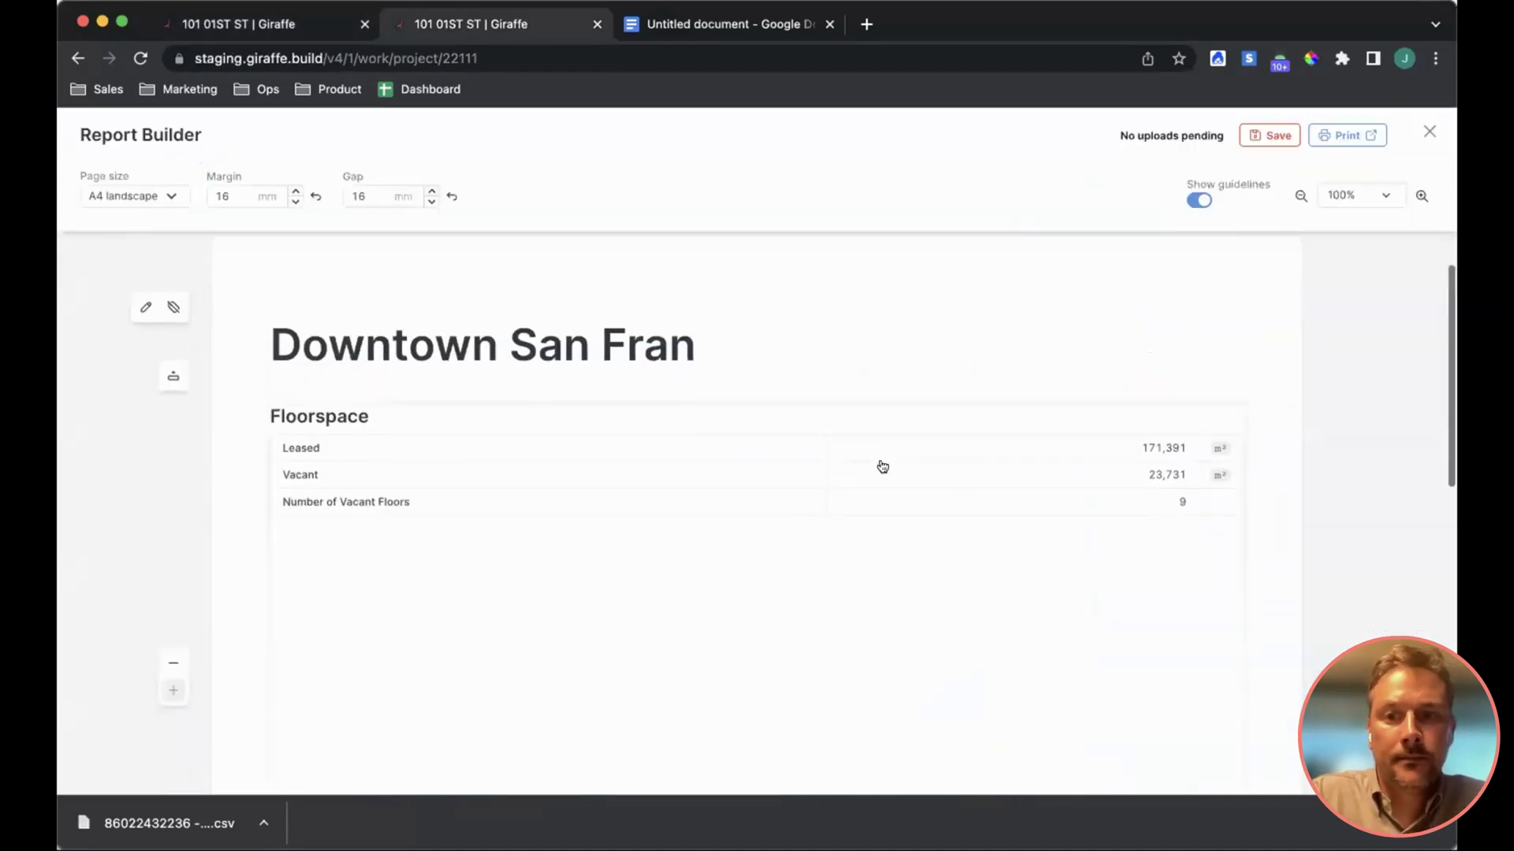
key("ctrl+shift+Tab")
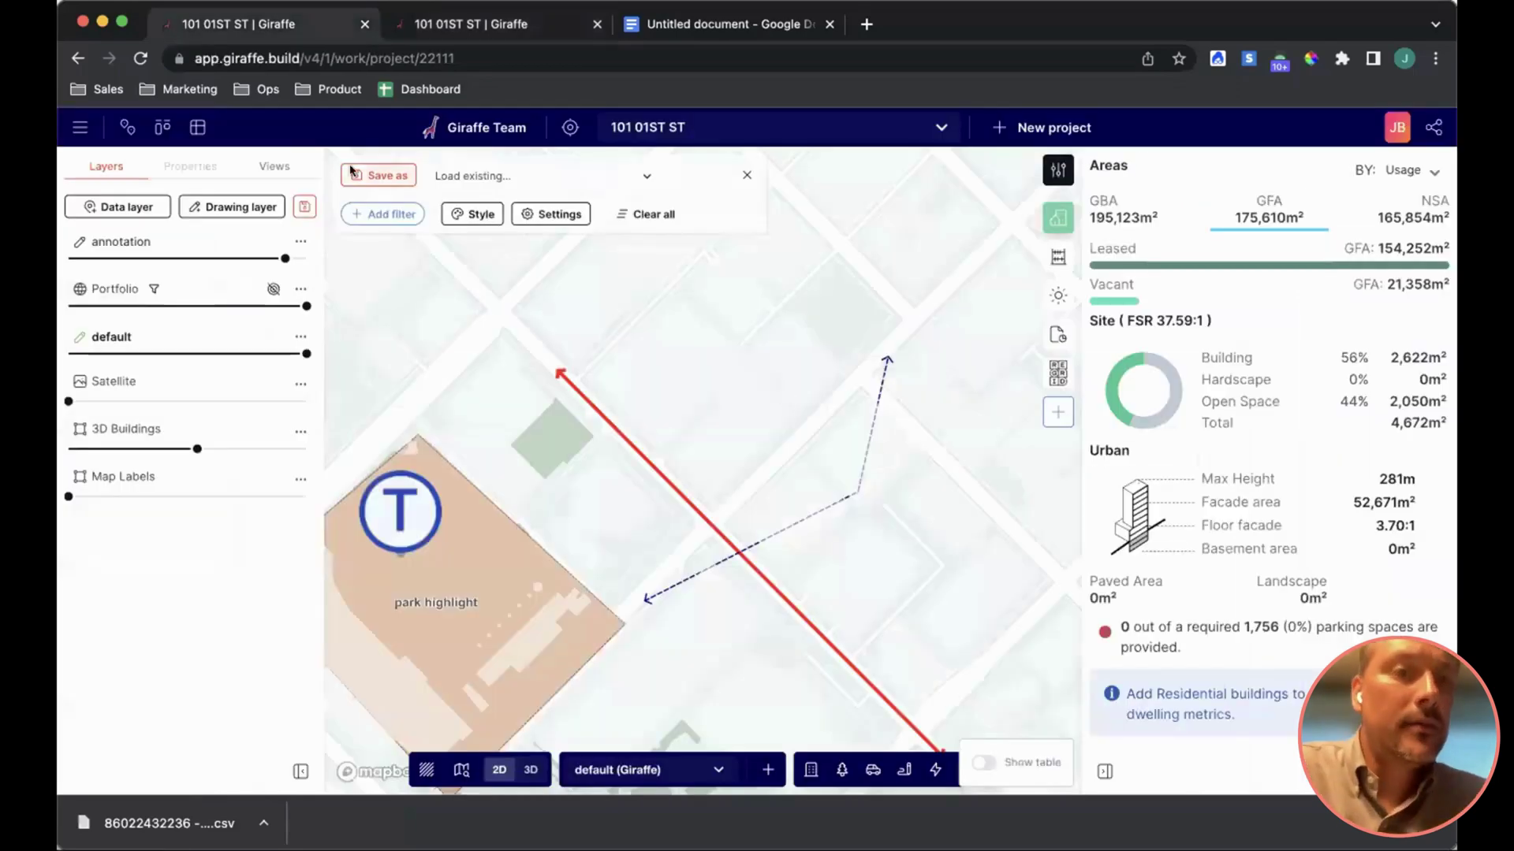
scroll(757, 513, "down", 3)
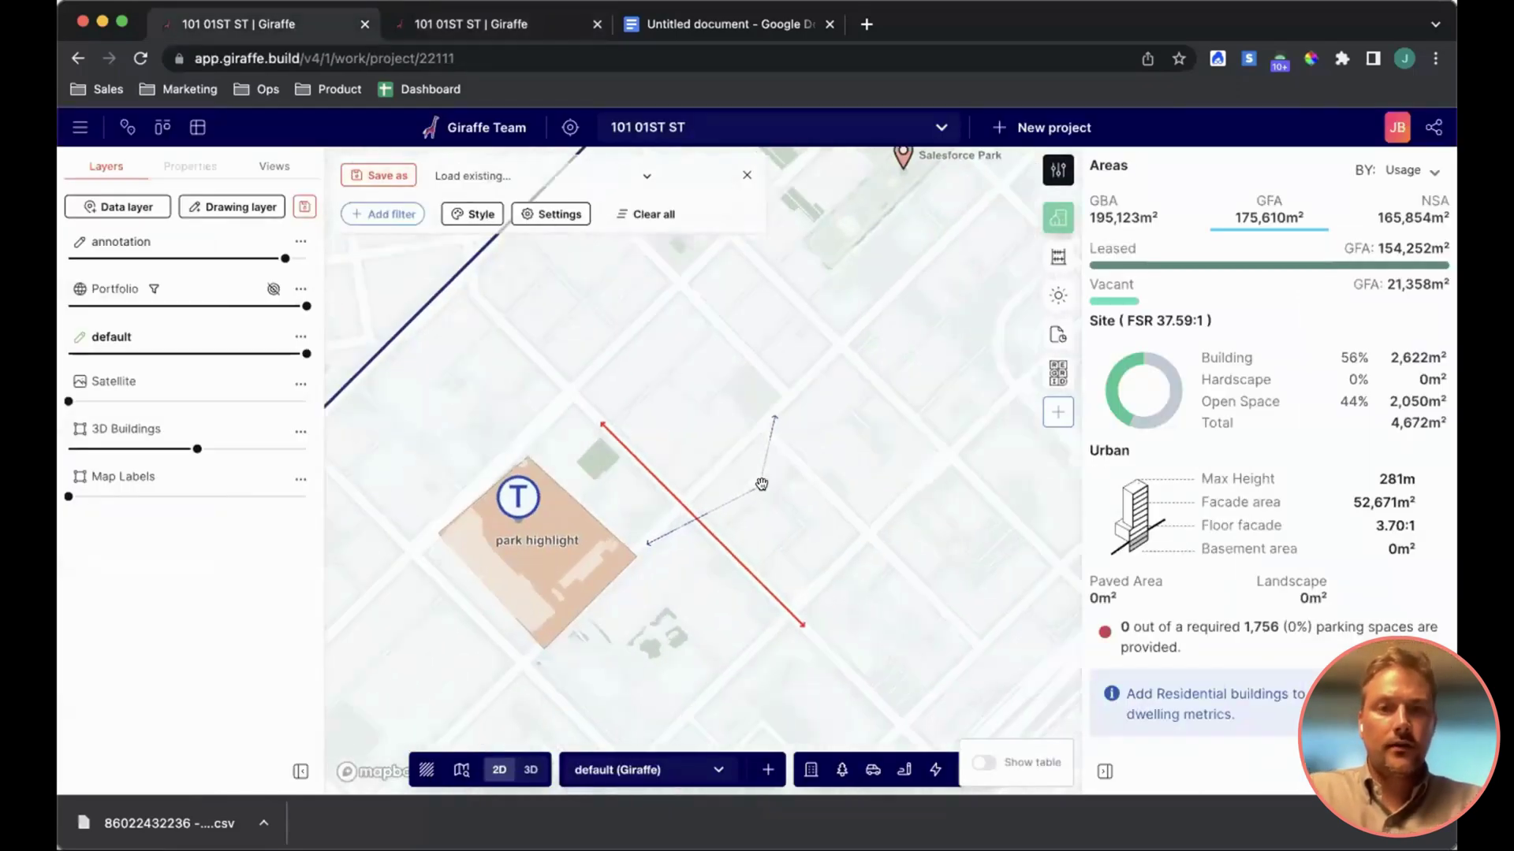
right_click_drag(761, 484, 773, 336)
left_click(280, 165)
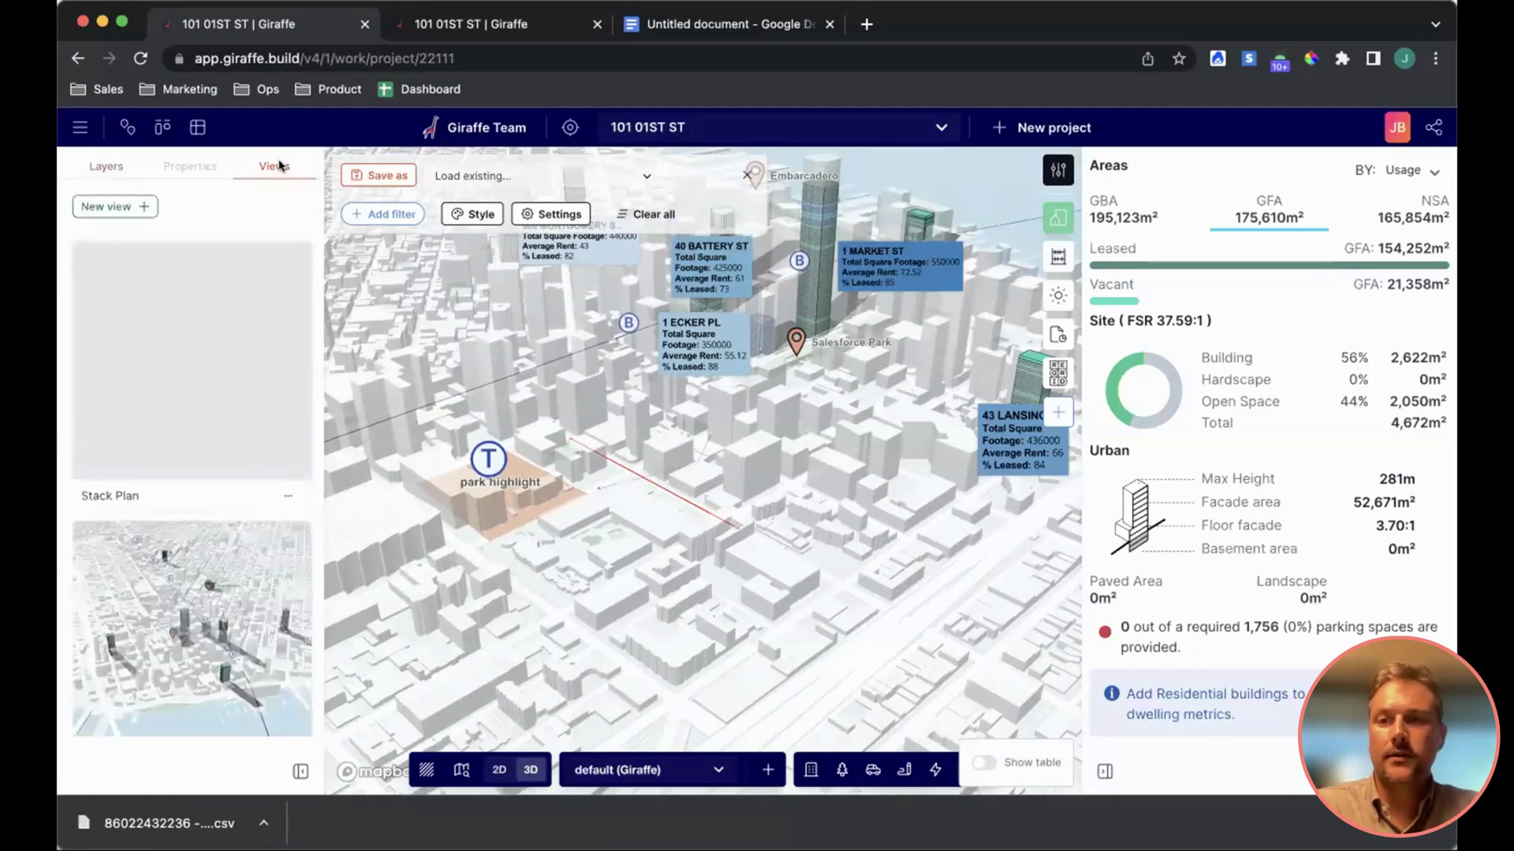
left_click(1058, 258)
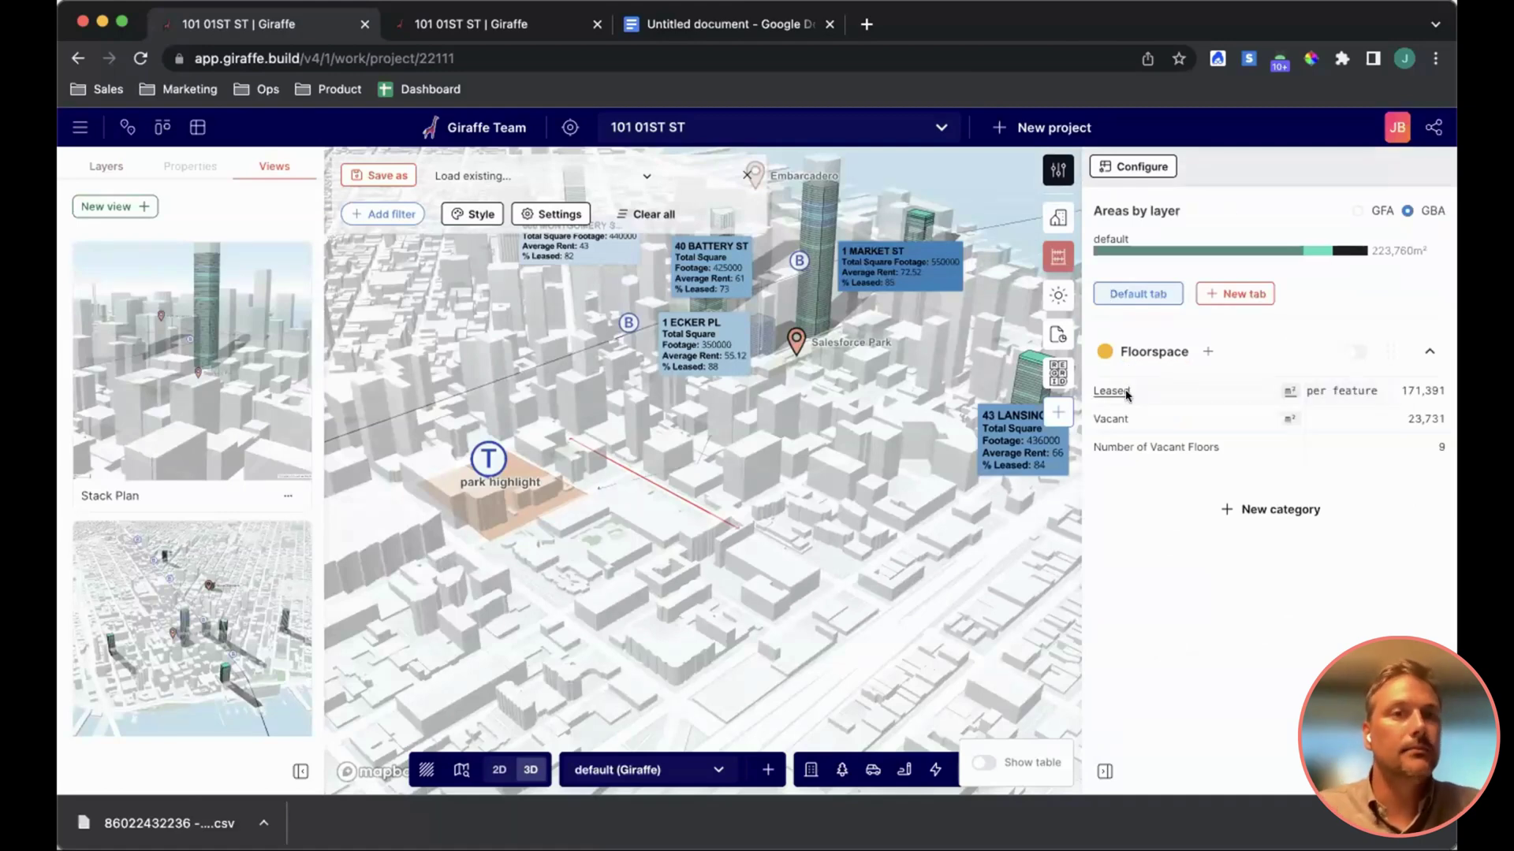
Switch to the project's Report Builder and change the report page title to "Portfolio View".
key("ctrl+Tab")
scroll(767, 345, "down", 1)
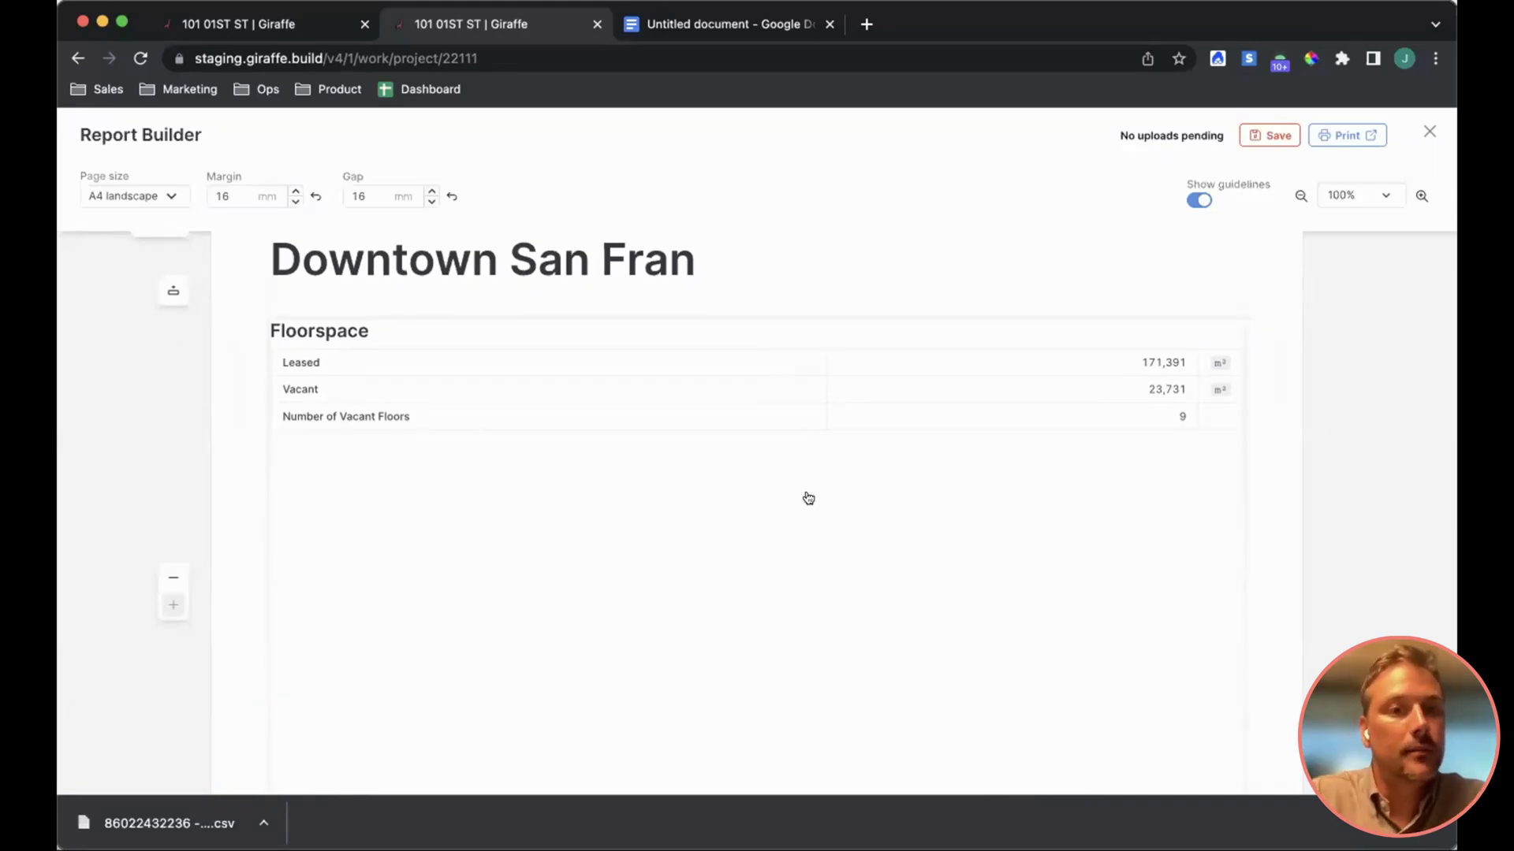
scroll(807, 496, "down", 1)
scroll(875, 418, "up", 3)
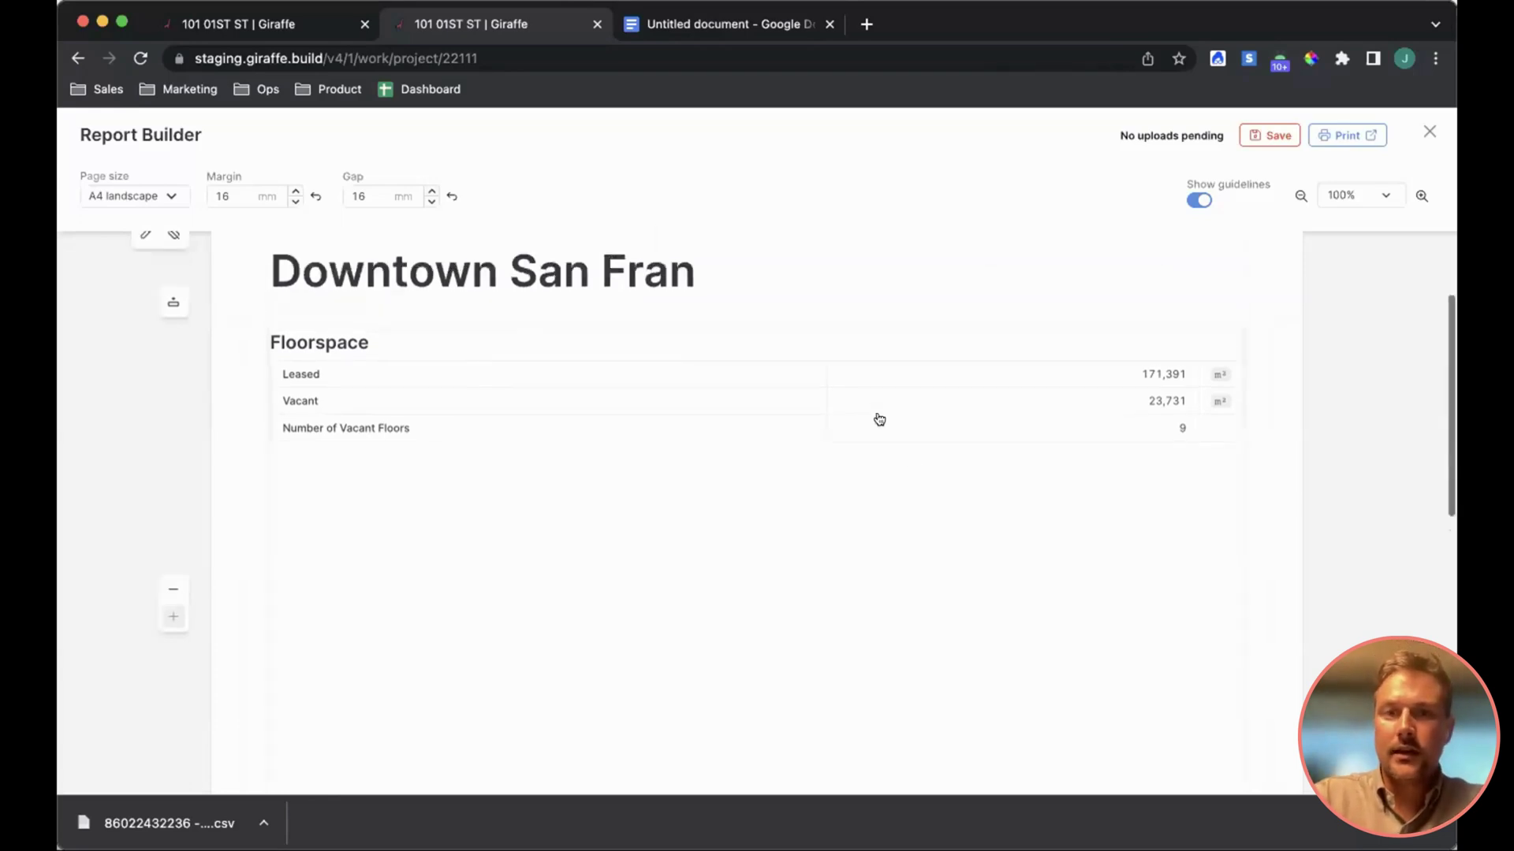
double_click(341, 327)
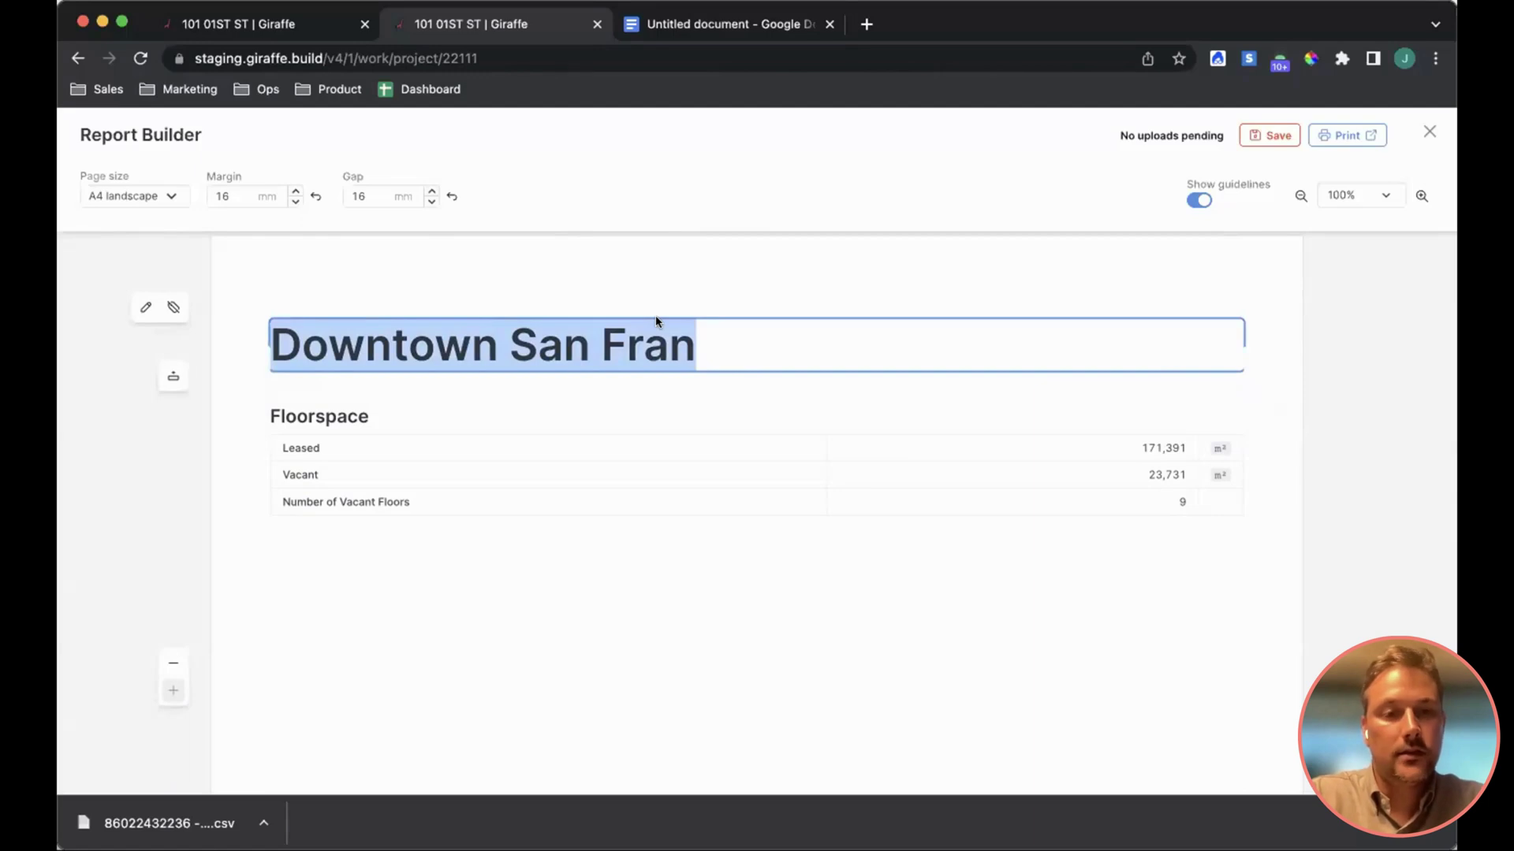
type("Portfolio View")
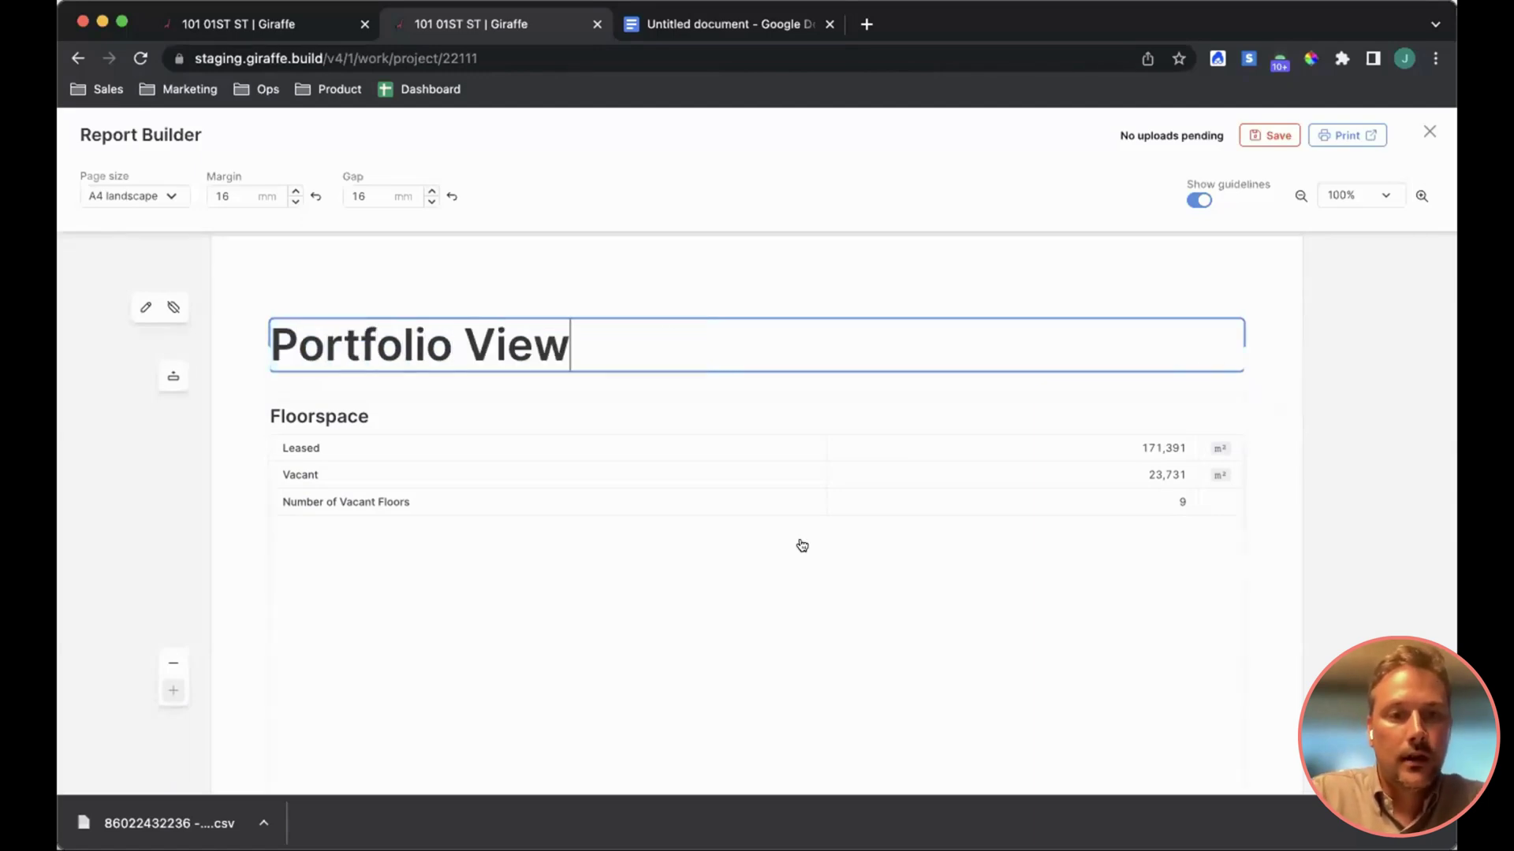
Add an empty slot to the left of the Floorspace table on the report page.
scroll(802, 546, "down", 1)
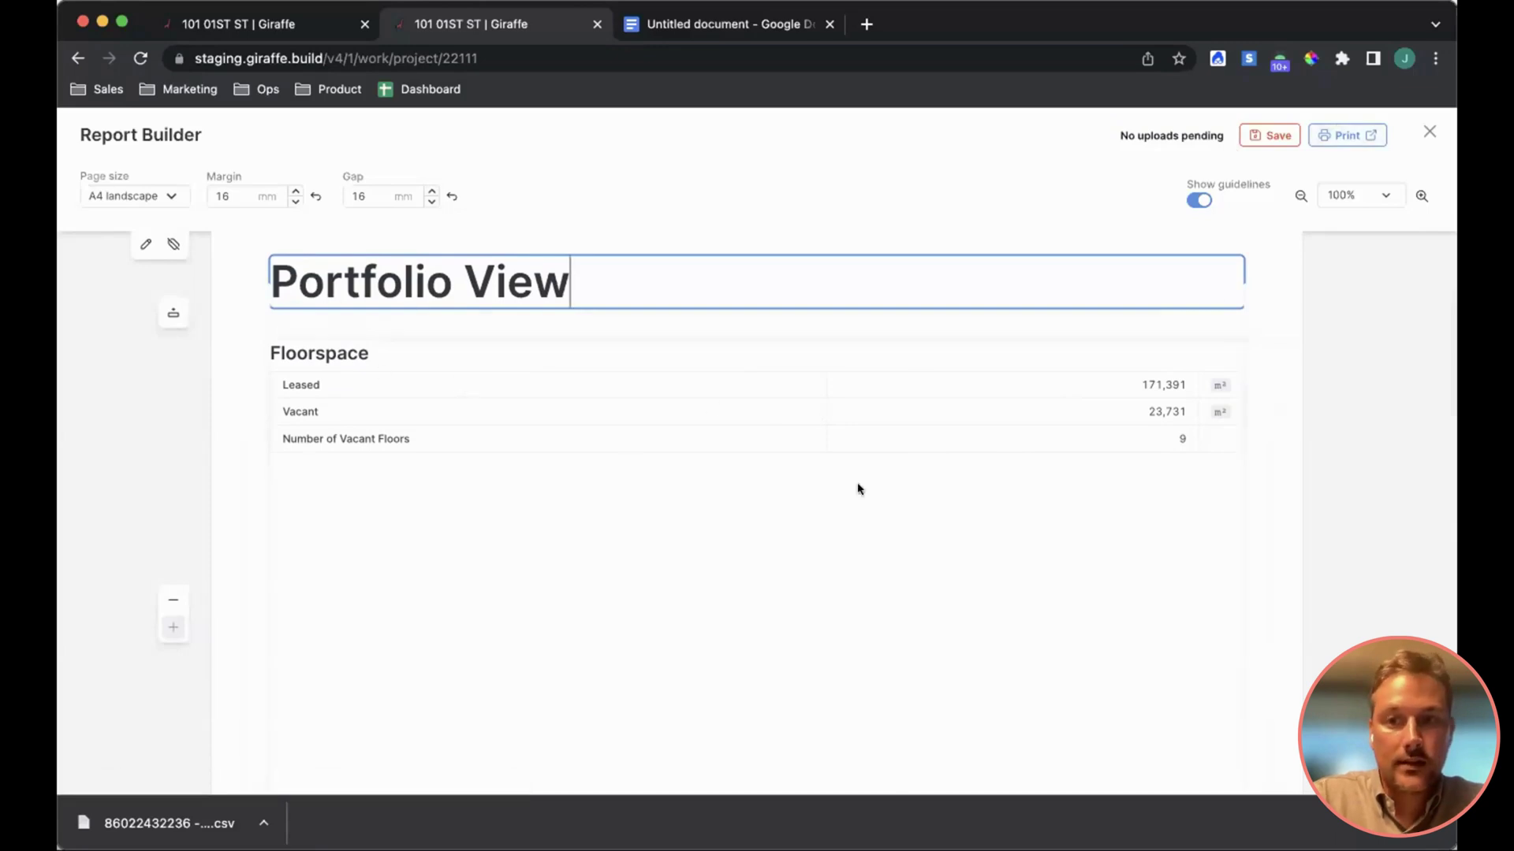
scroll(341, 433, "down", 1)
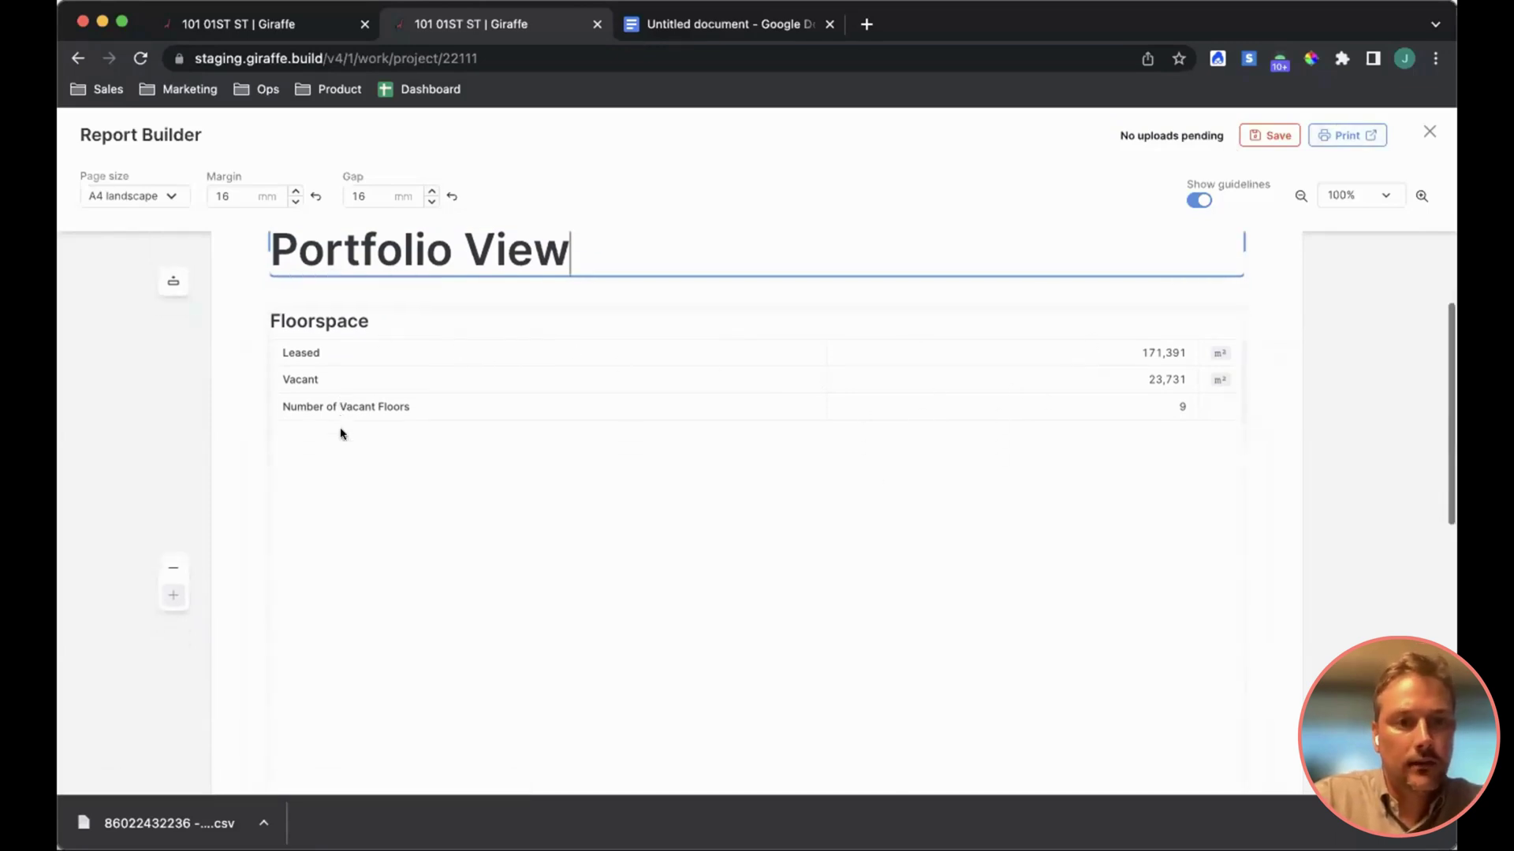
scroll(344, 520, "down", 5)
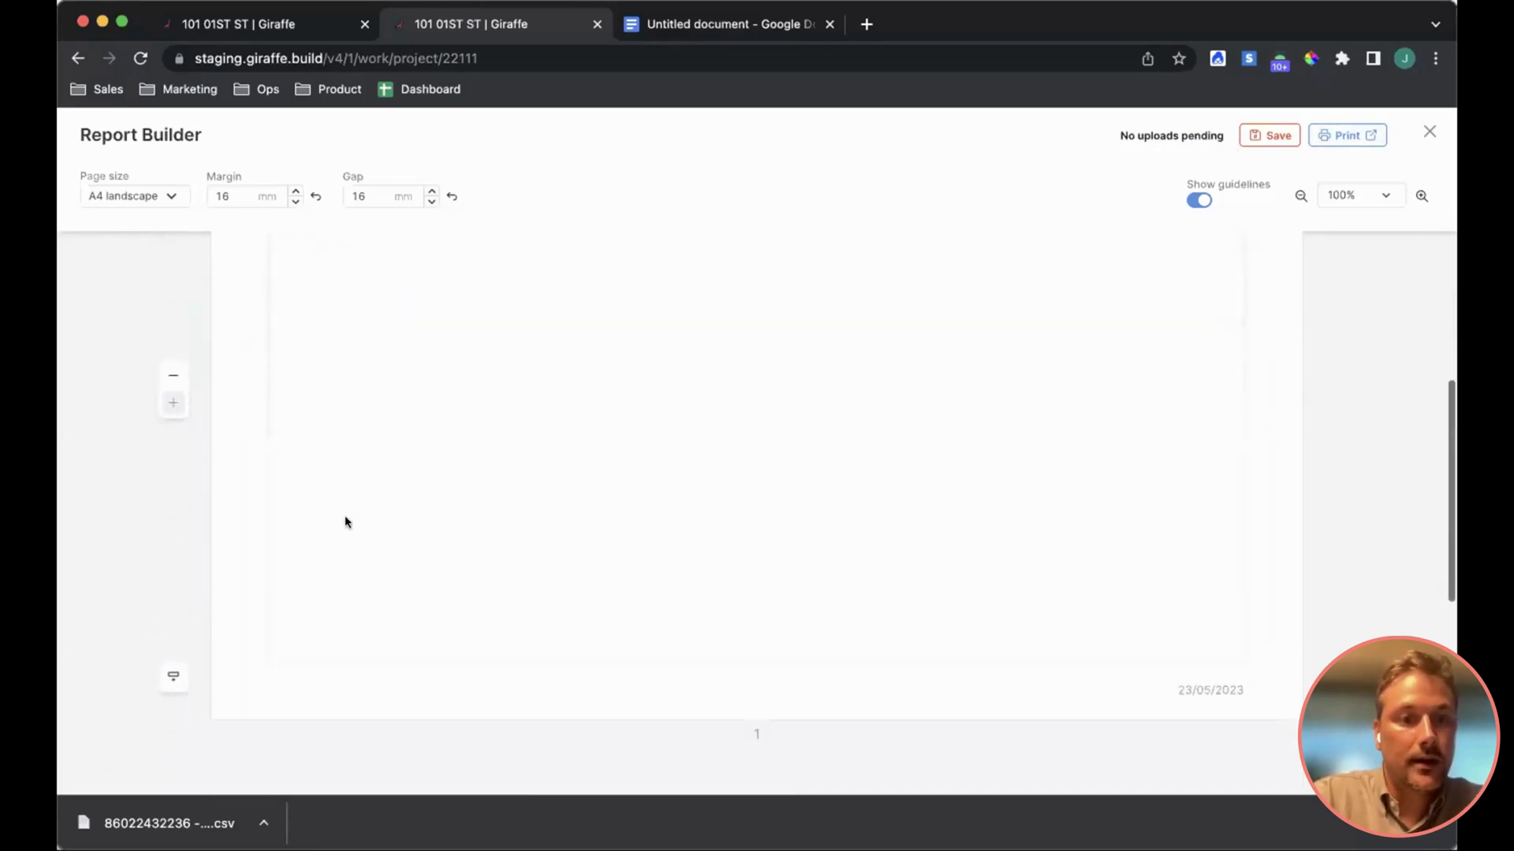
scroll(344, 520, "up", 5)
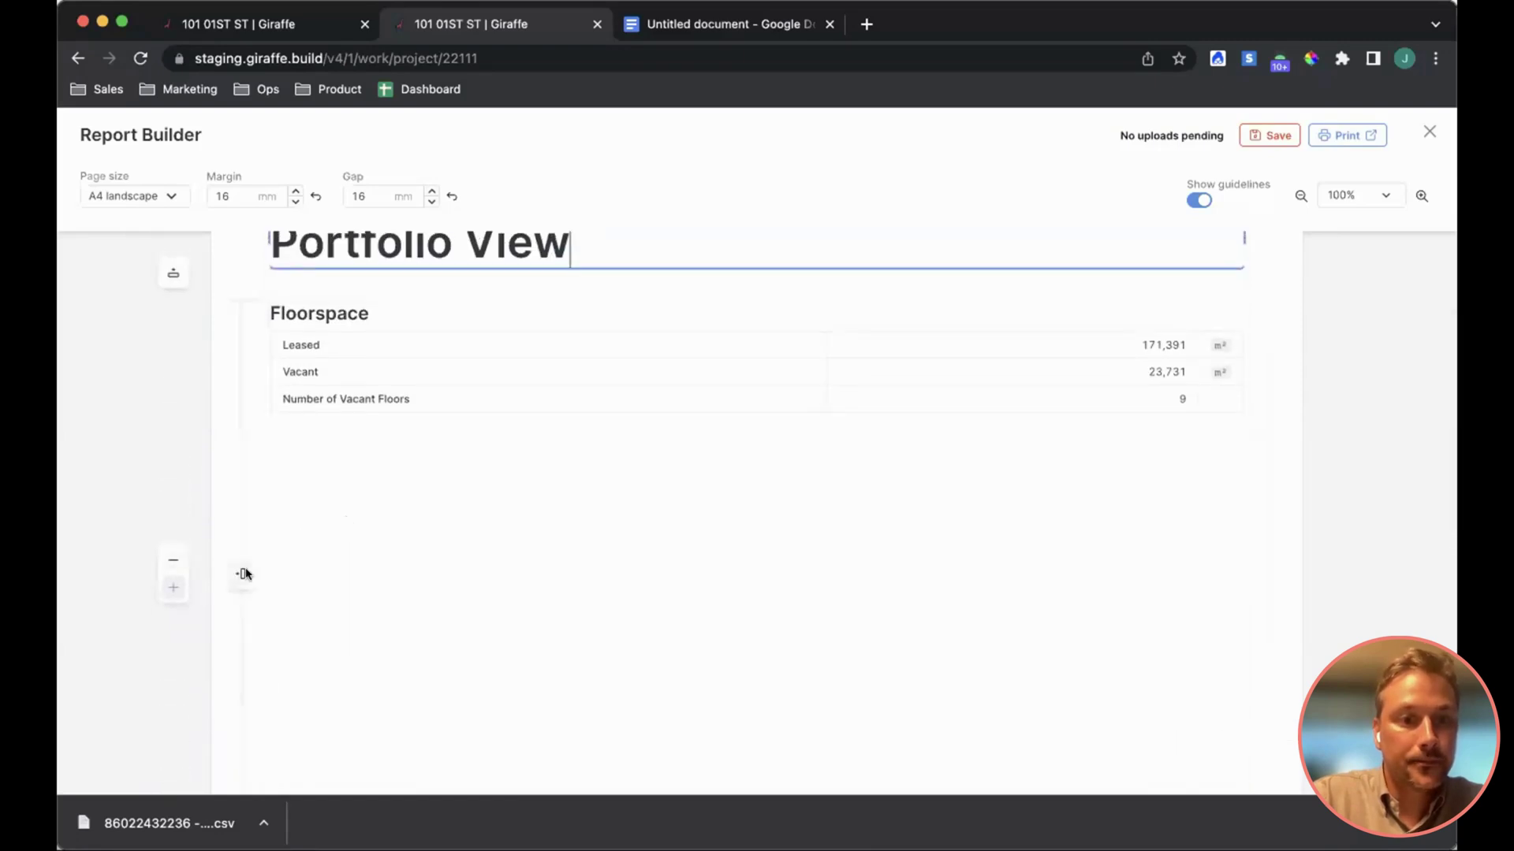
left_click(244, 574)
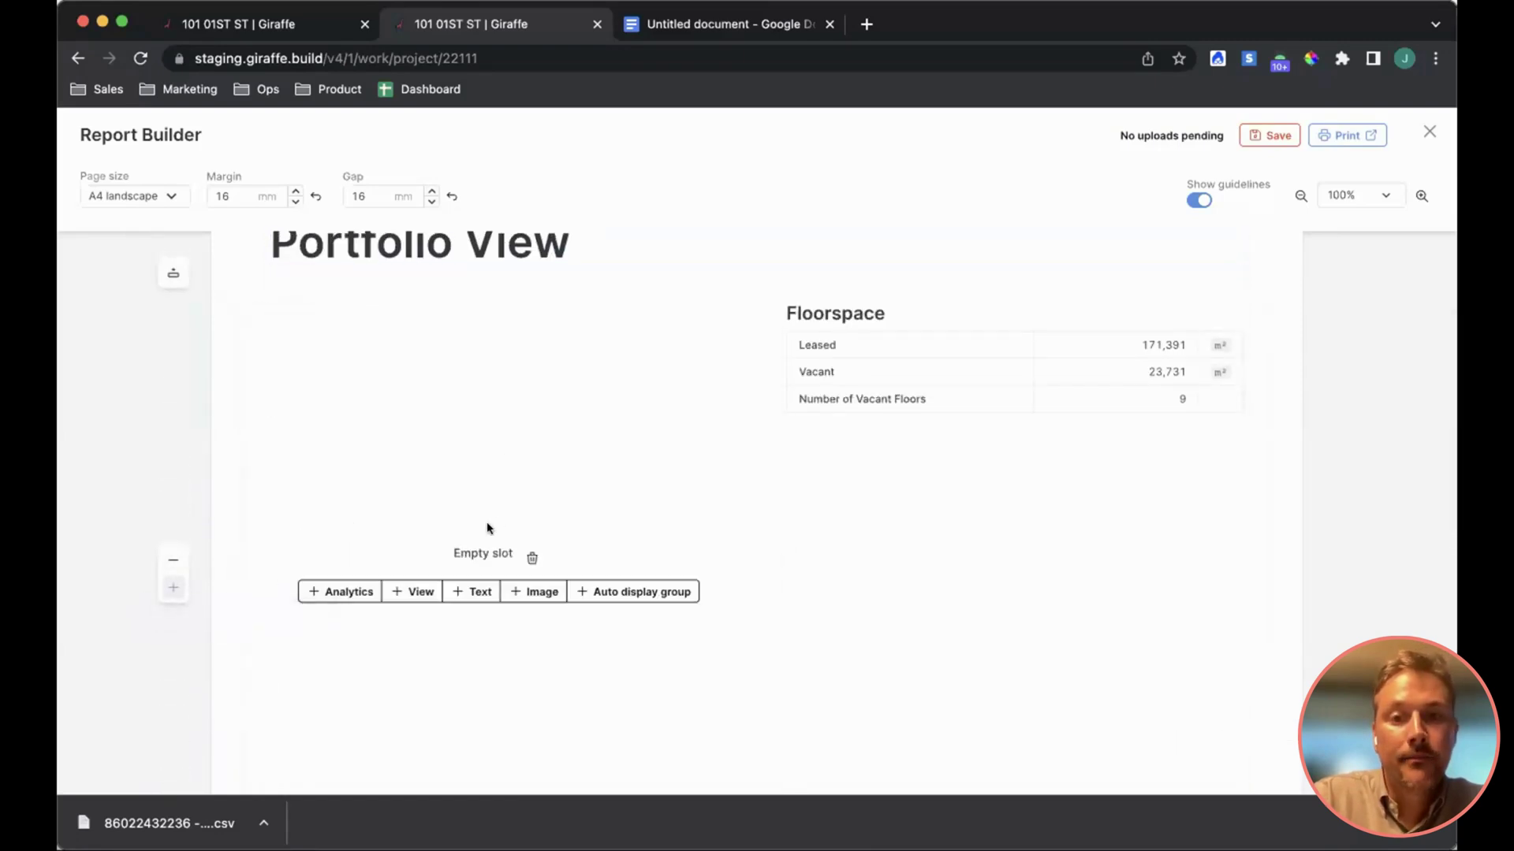
Insert the Stack Plan view into the empty slot beside the Floorspace table.
left_click(411, 590)
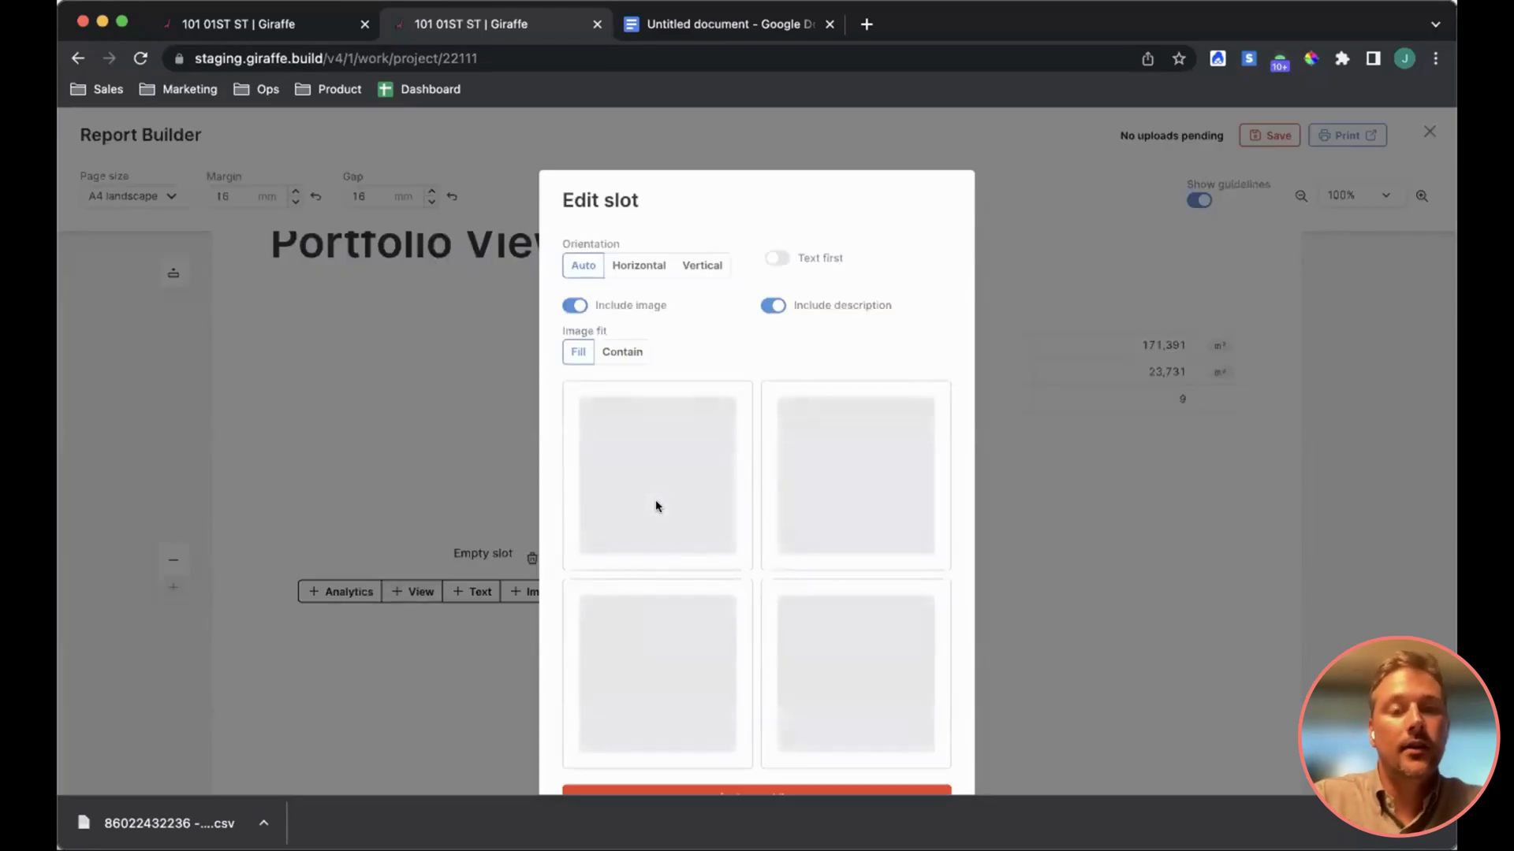
scroll(752, 540, "down", 1)
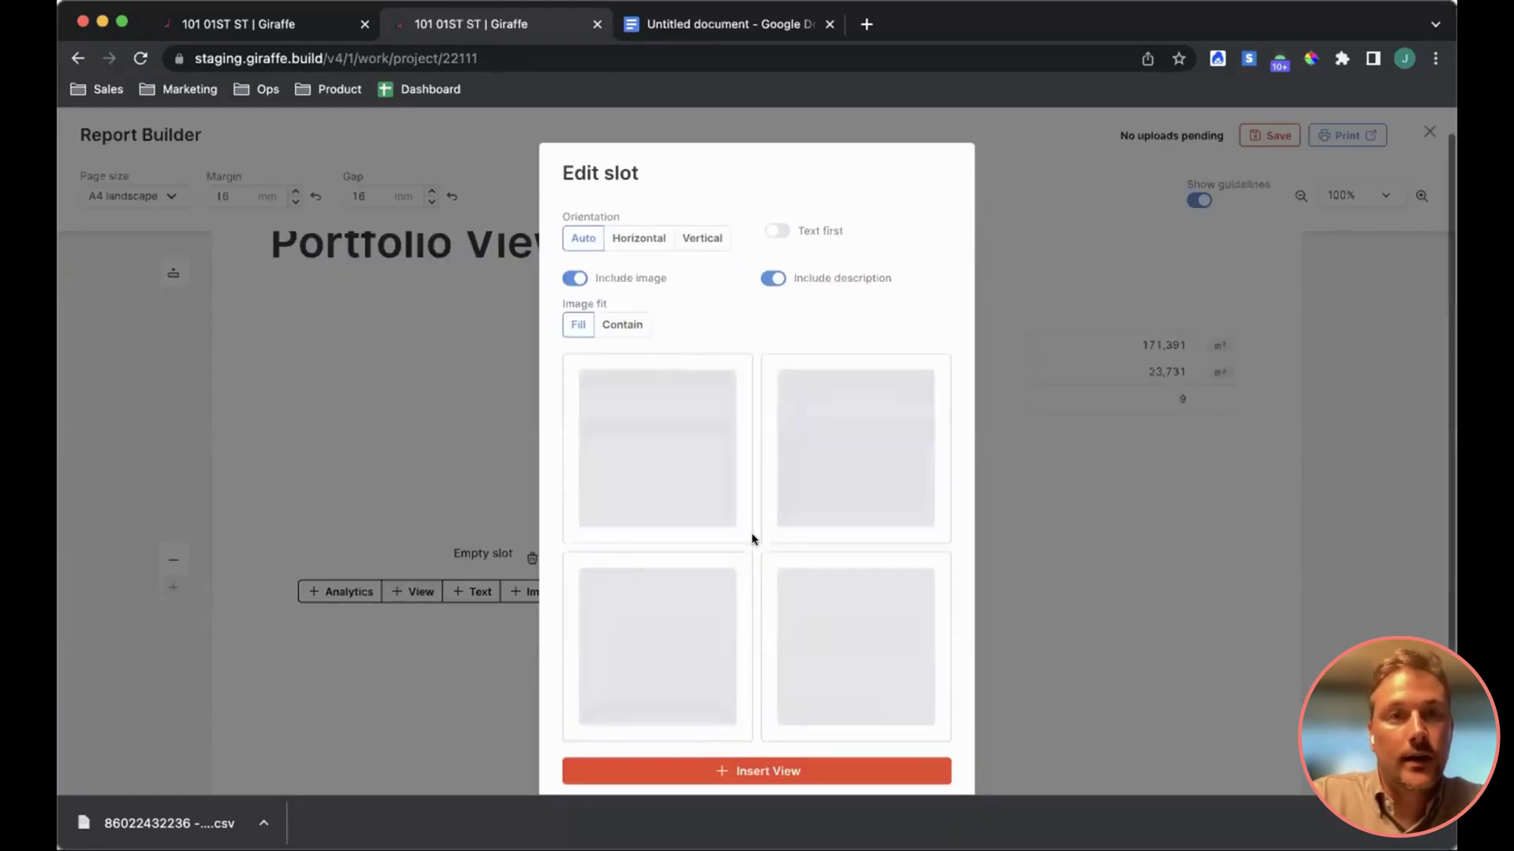
scroll(751, 540, "down", 1)
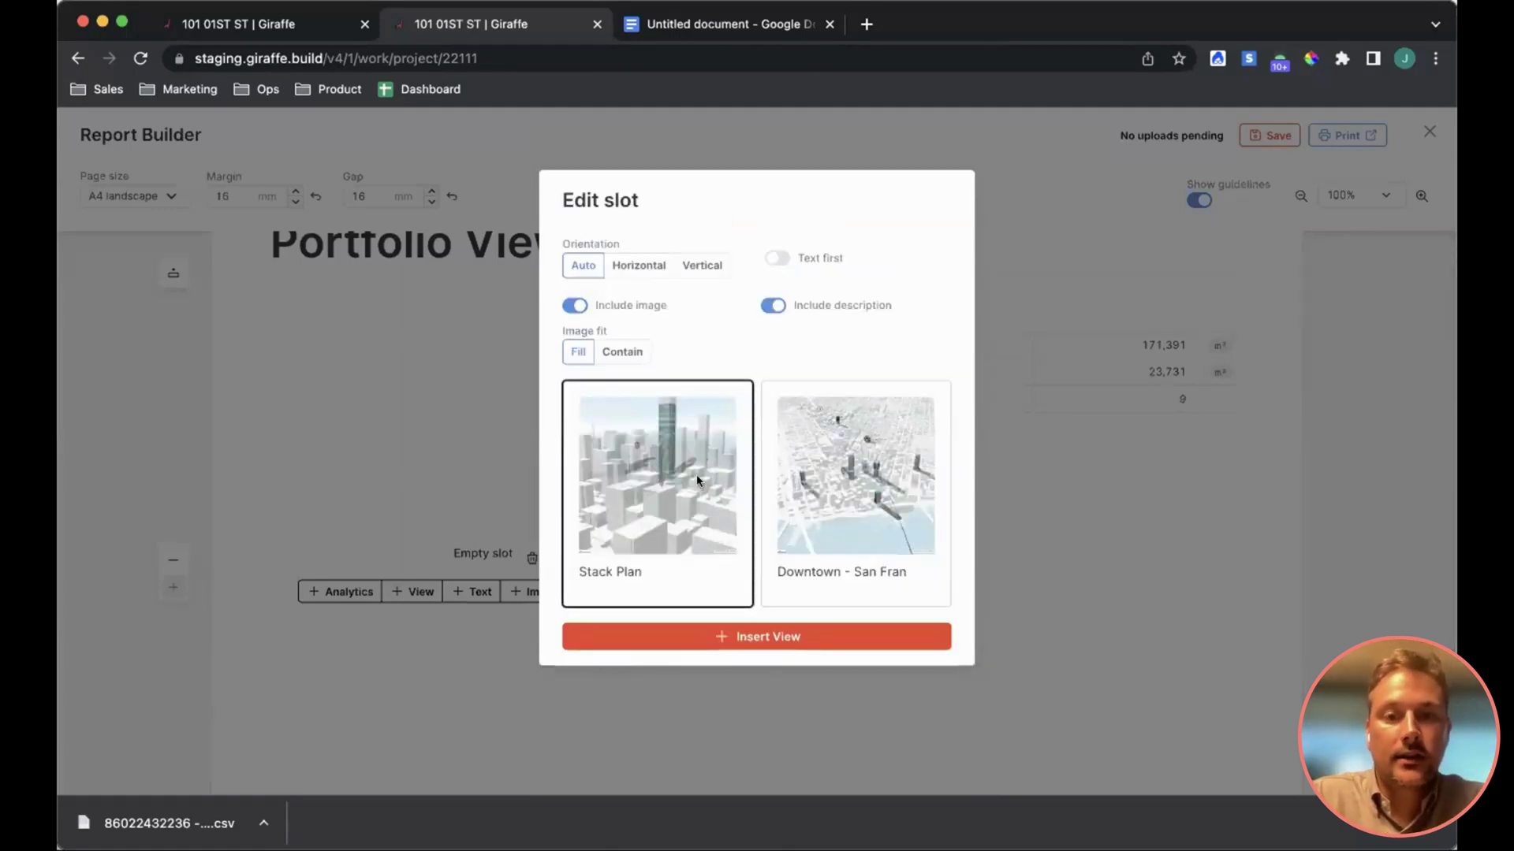
left_click(675, 472)
left_click(804, 636)
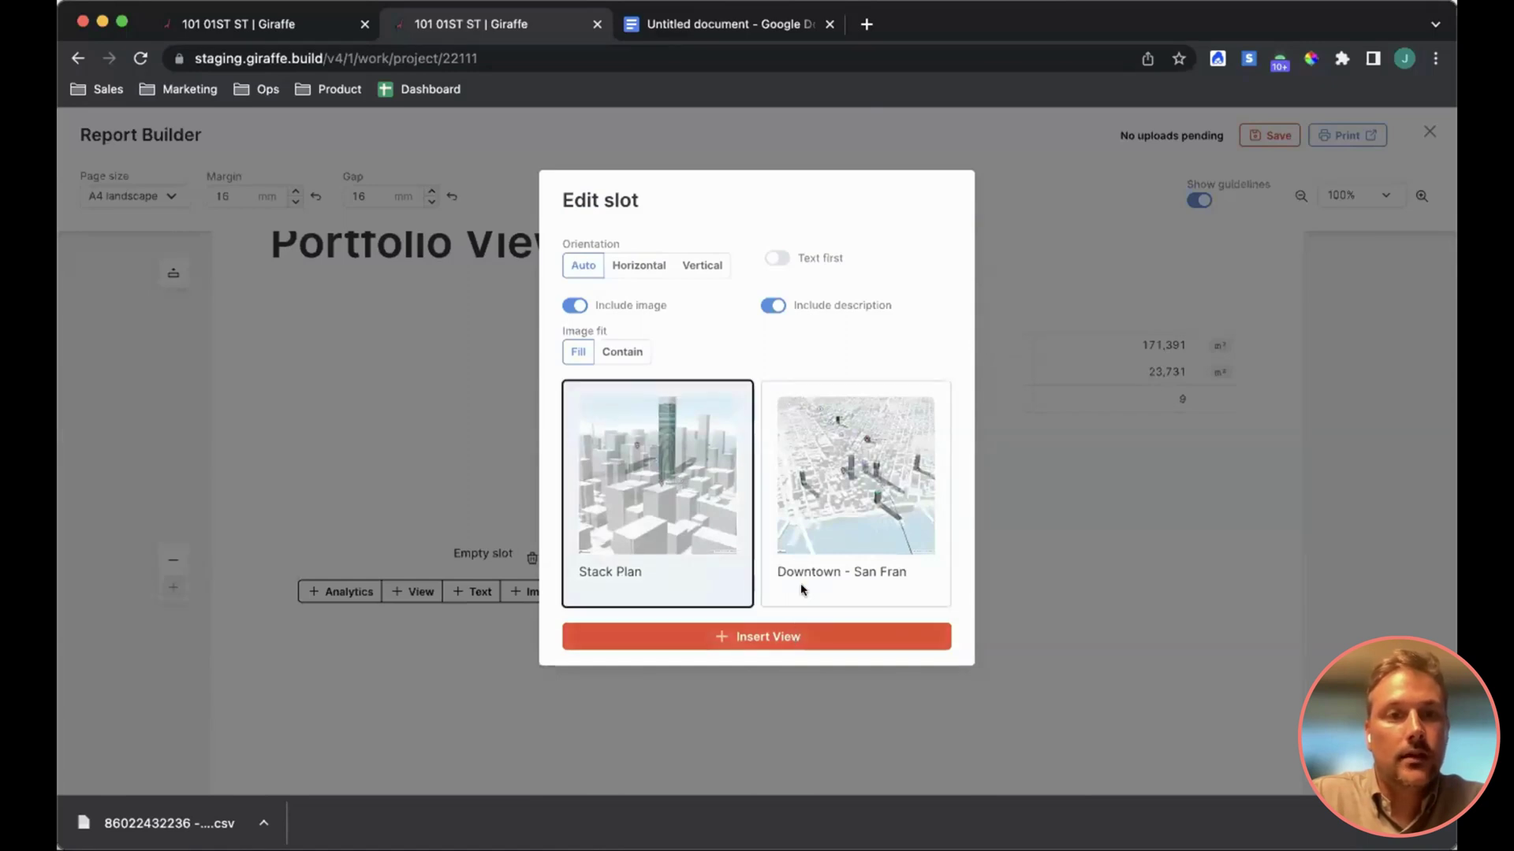
Add a row below the Stack Plan view and insert the Downtown - San Fran view in it.
scroll(799, 574, "down", 3)
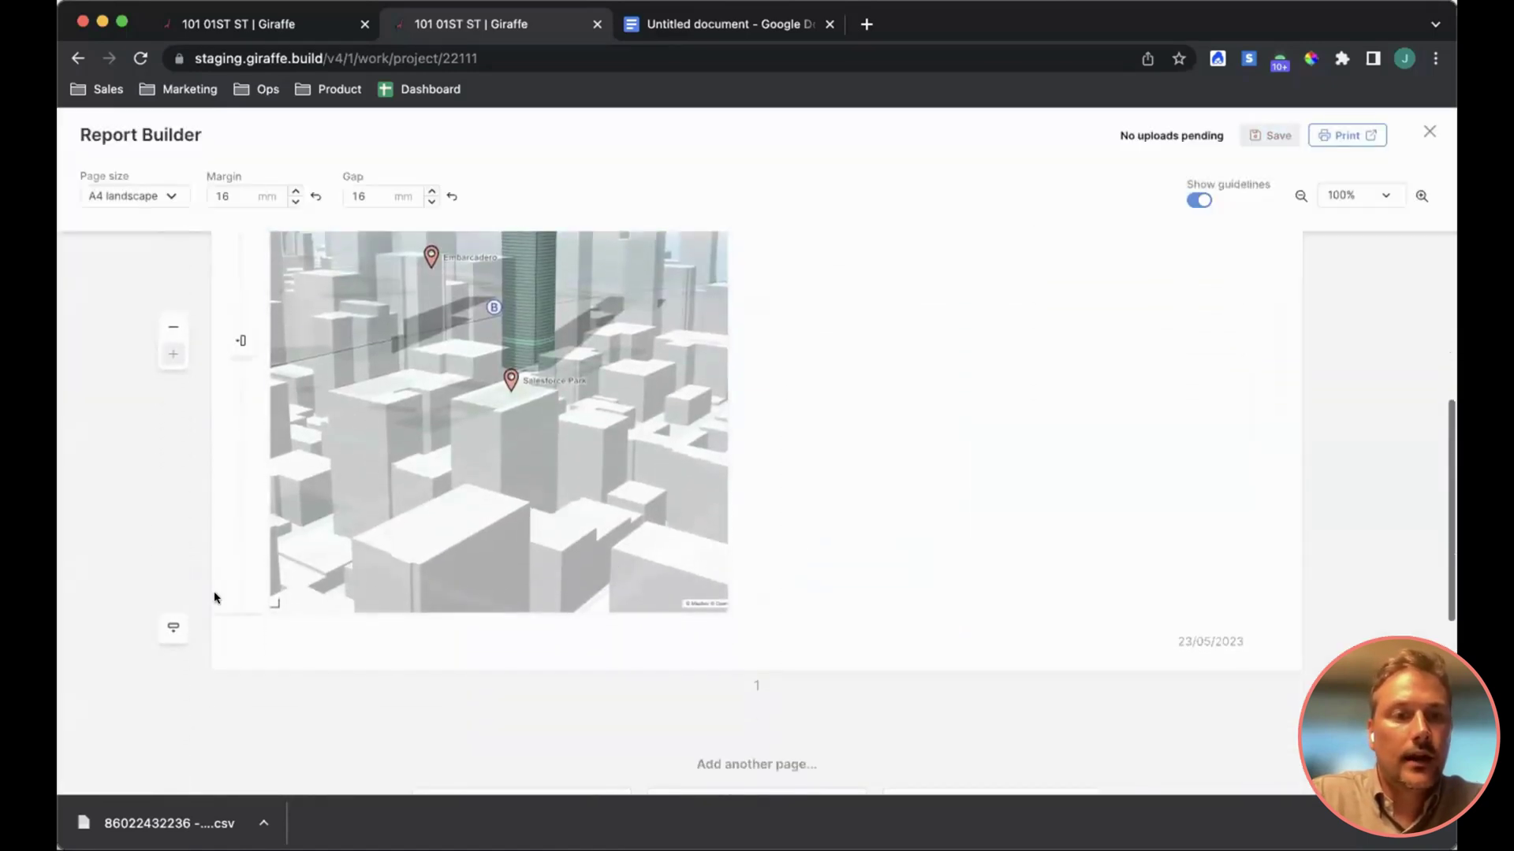
left_click(173, 626)
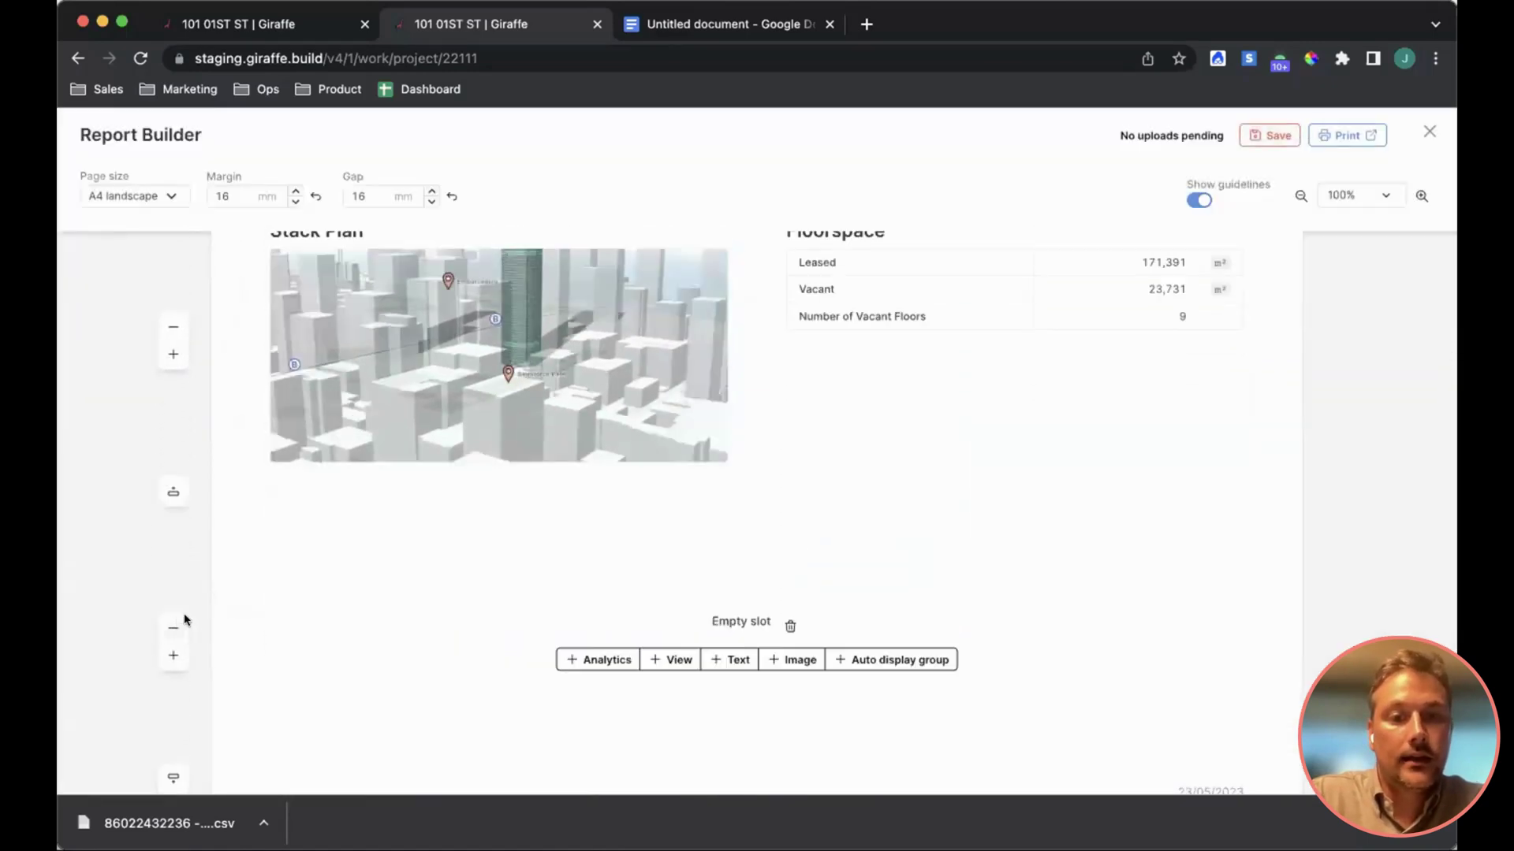
left_click(672, 660)
left_click(905, 630)
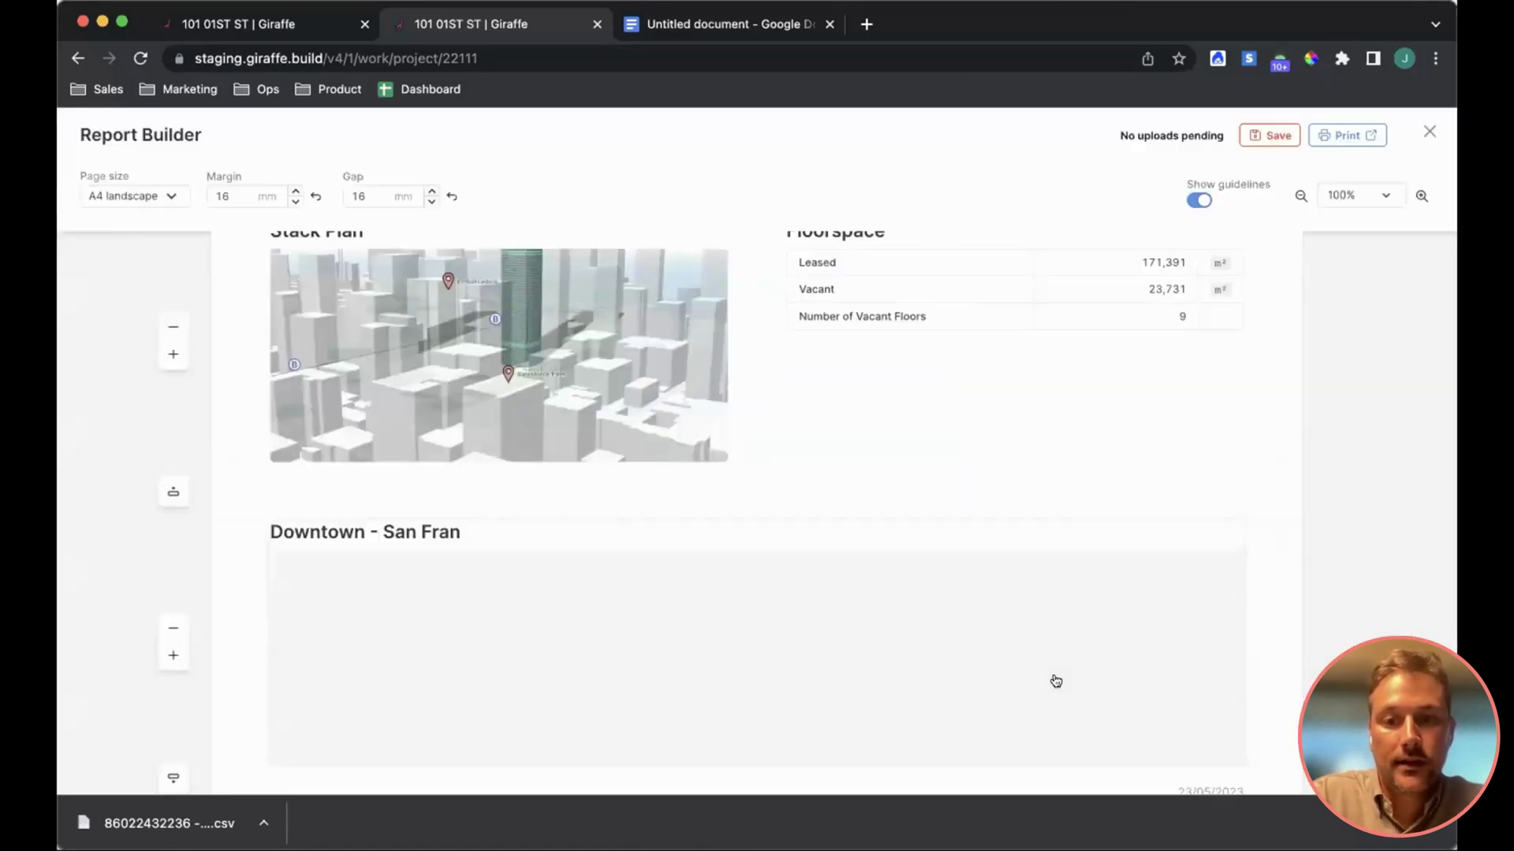
Review the layout of the Portfolio View report page and open its print version.
scroll(1230, 345, "up", 3)
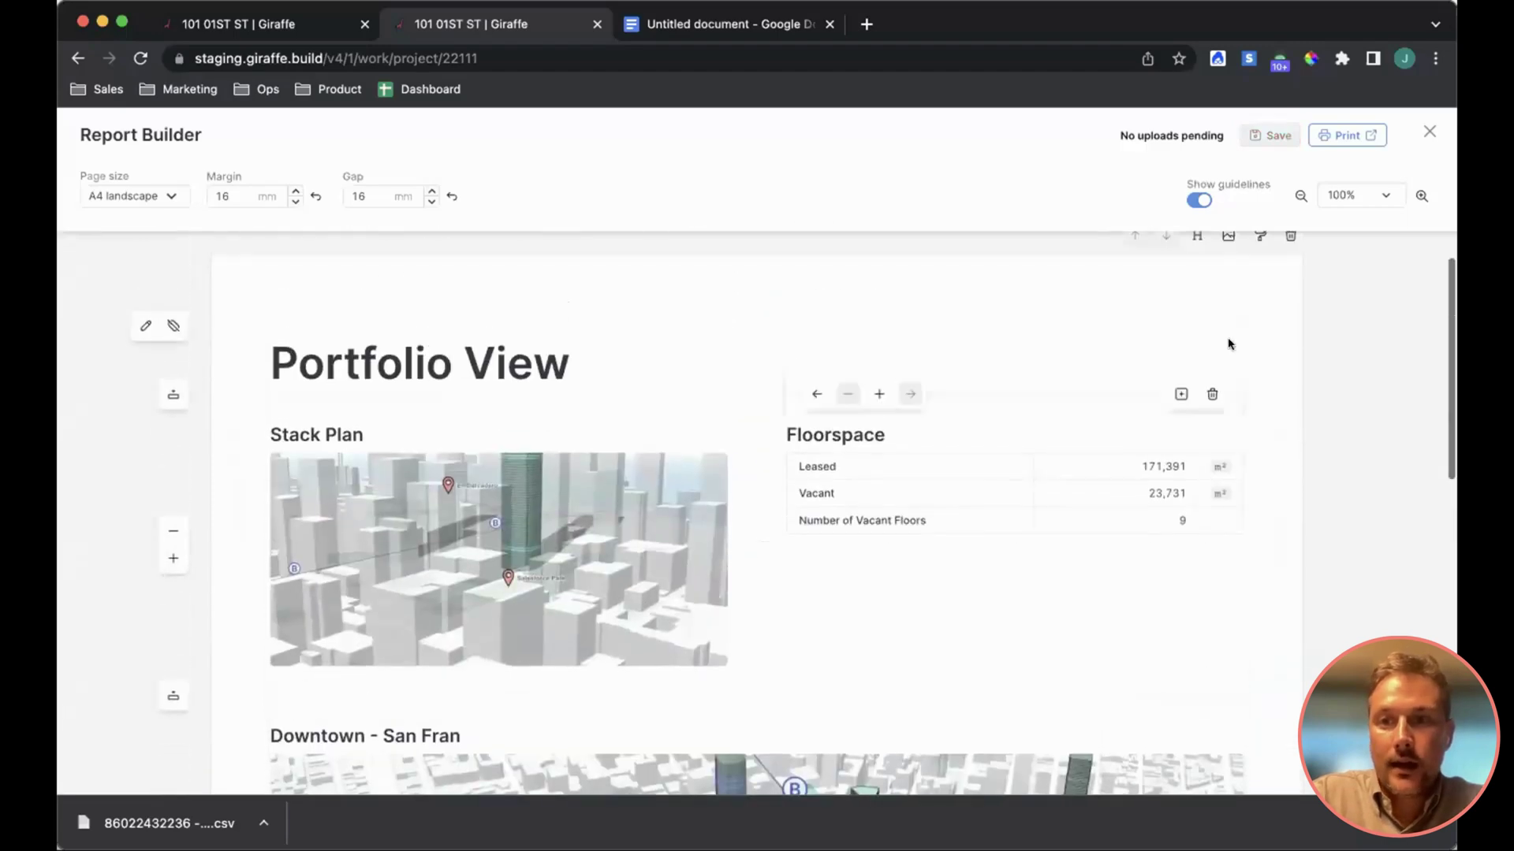
scroll(1198, 310, "down", 3)
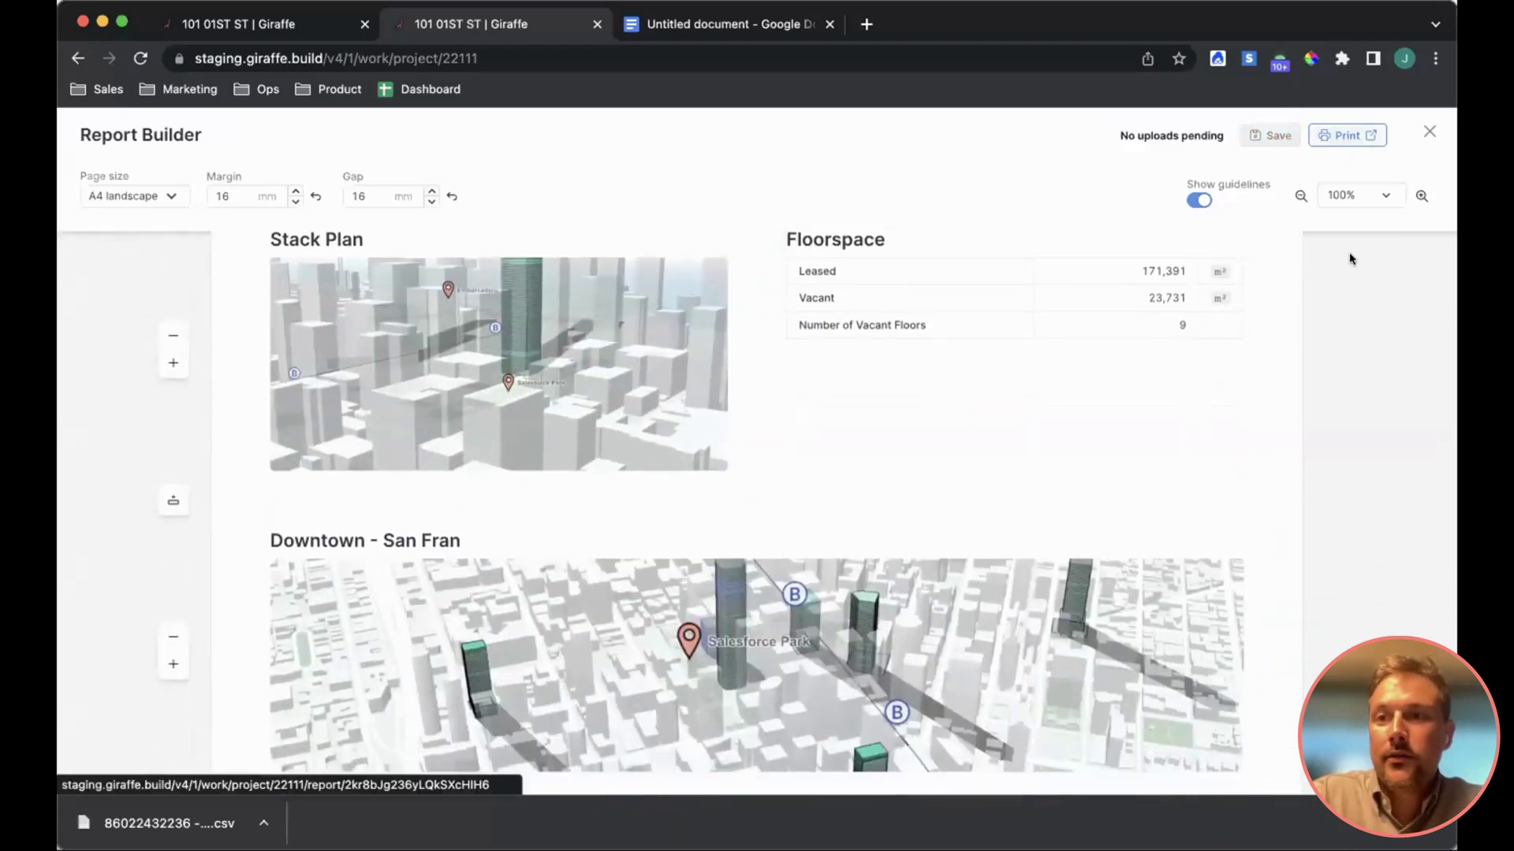
left_click(1343, 134)
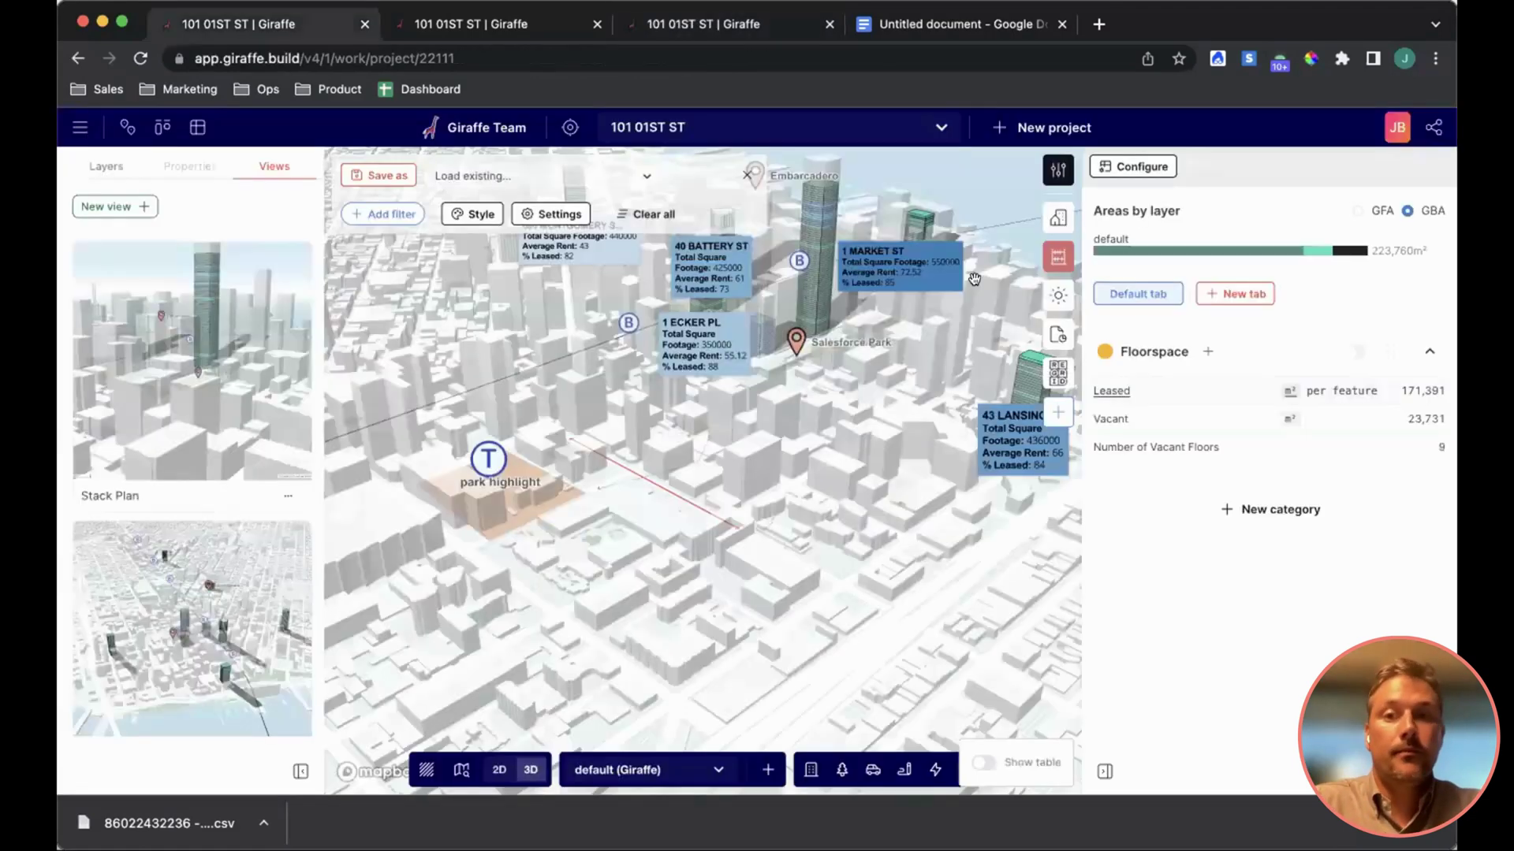
Look through the workspace apps available for the project map and close the app manager.
left_click(1057, 411)
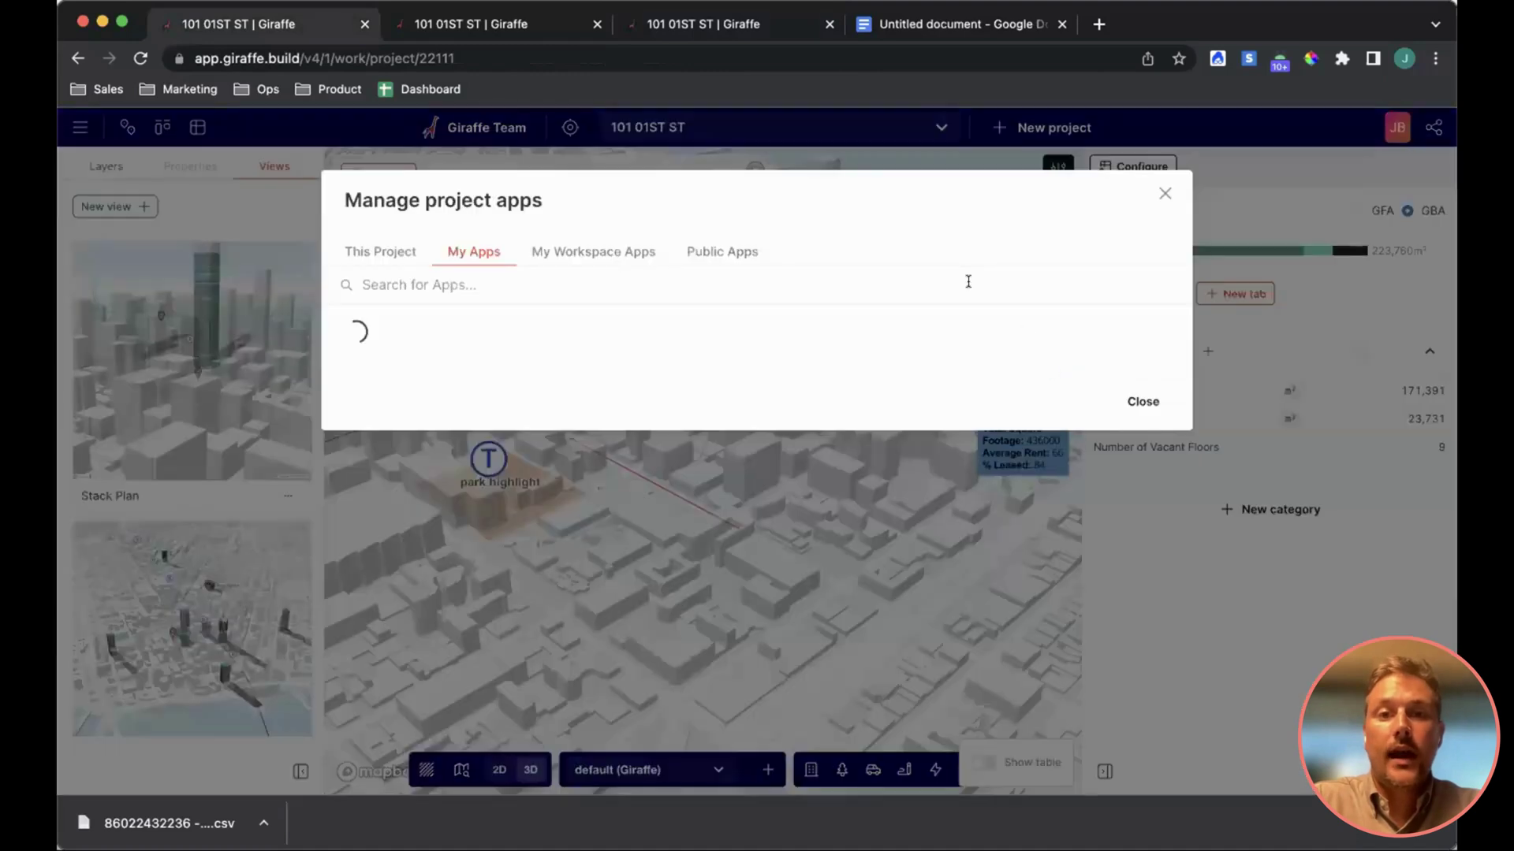
left_click(623, 254)
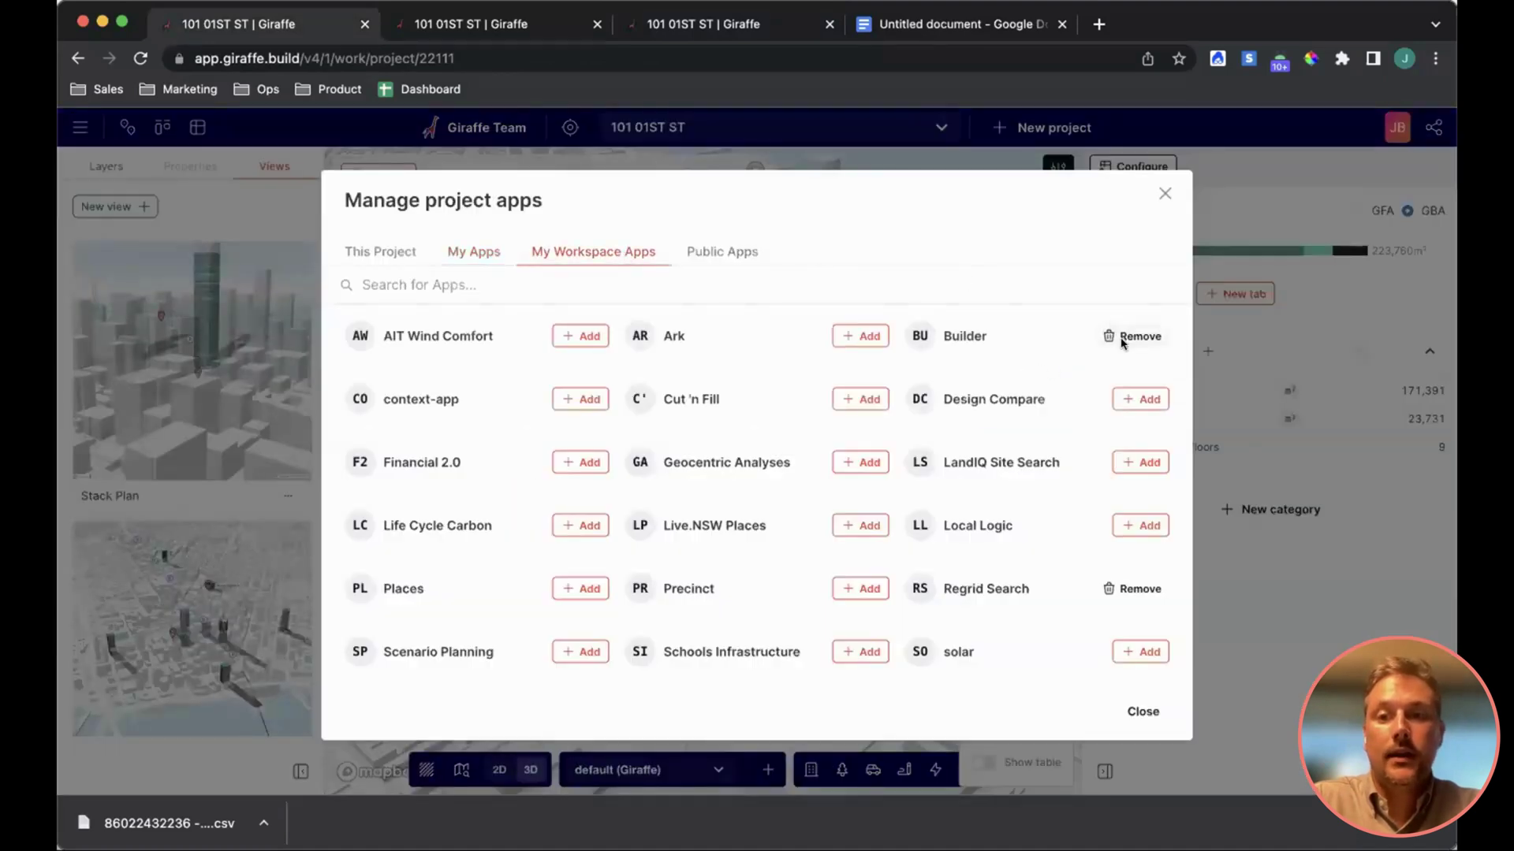
left_click(1166, 194)
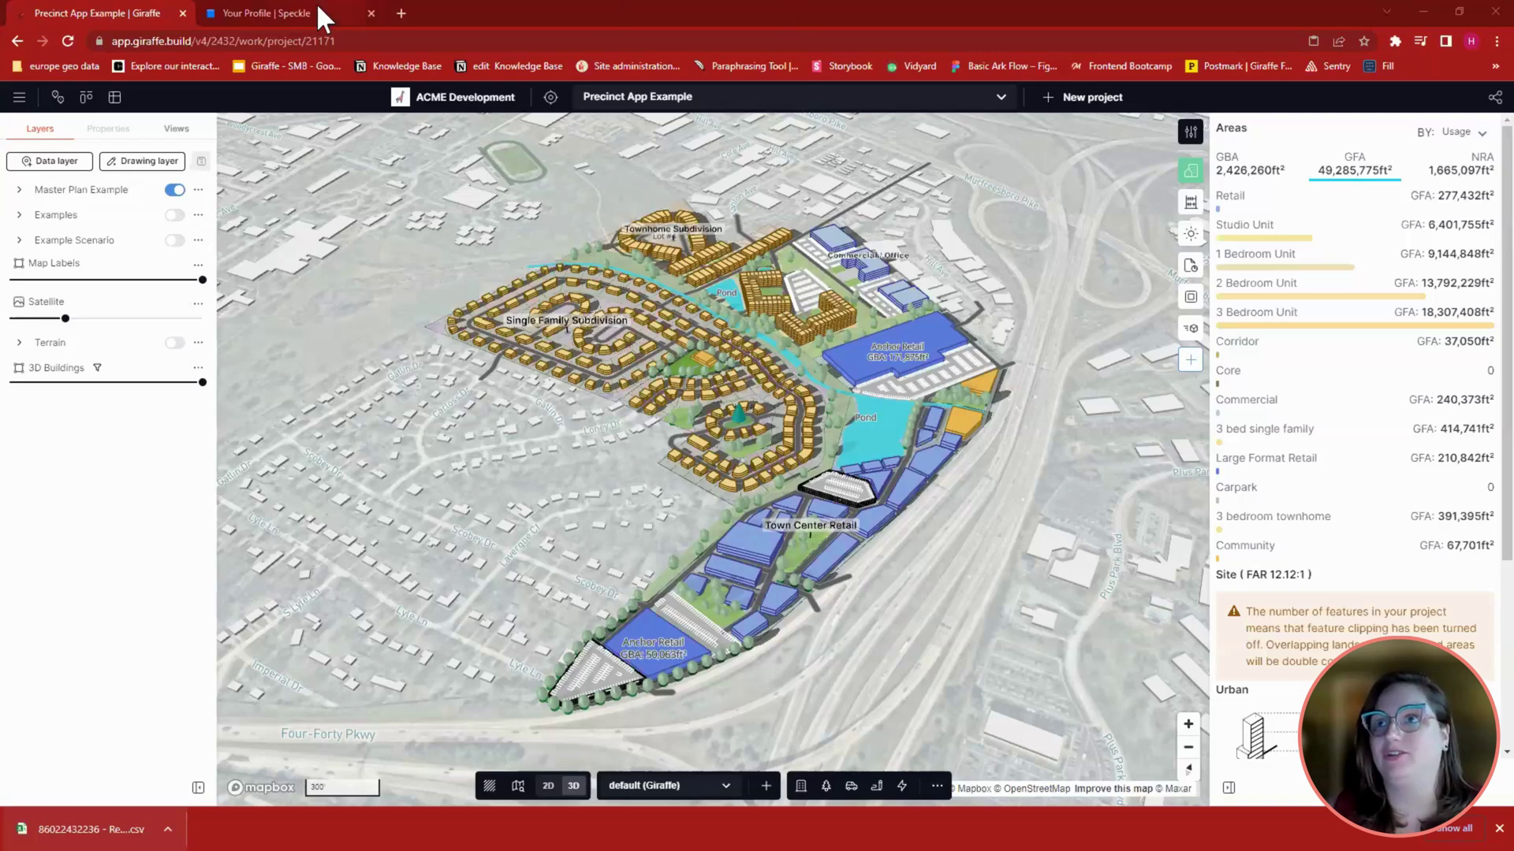
Switch to the Speckle profile and create a personal access token named Webinar with the streams:read and streams:write scopes.
left_click(348, 19)
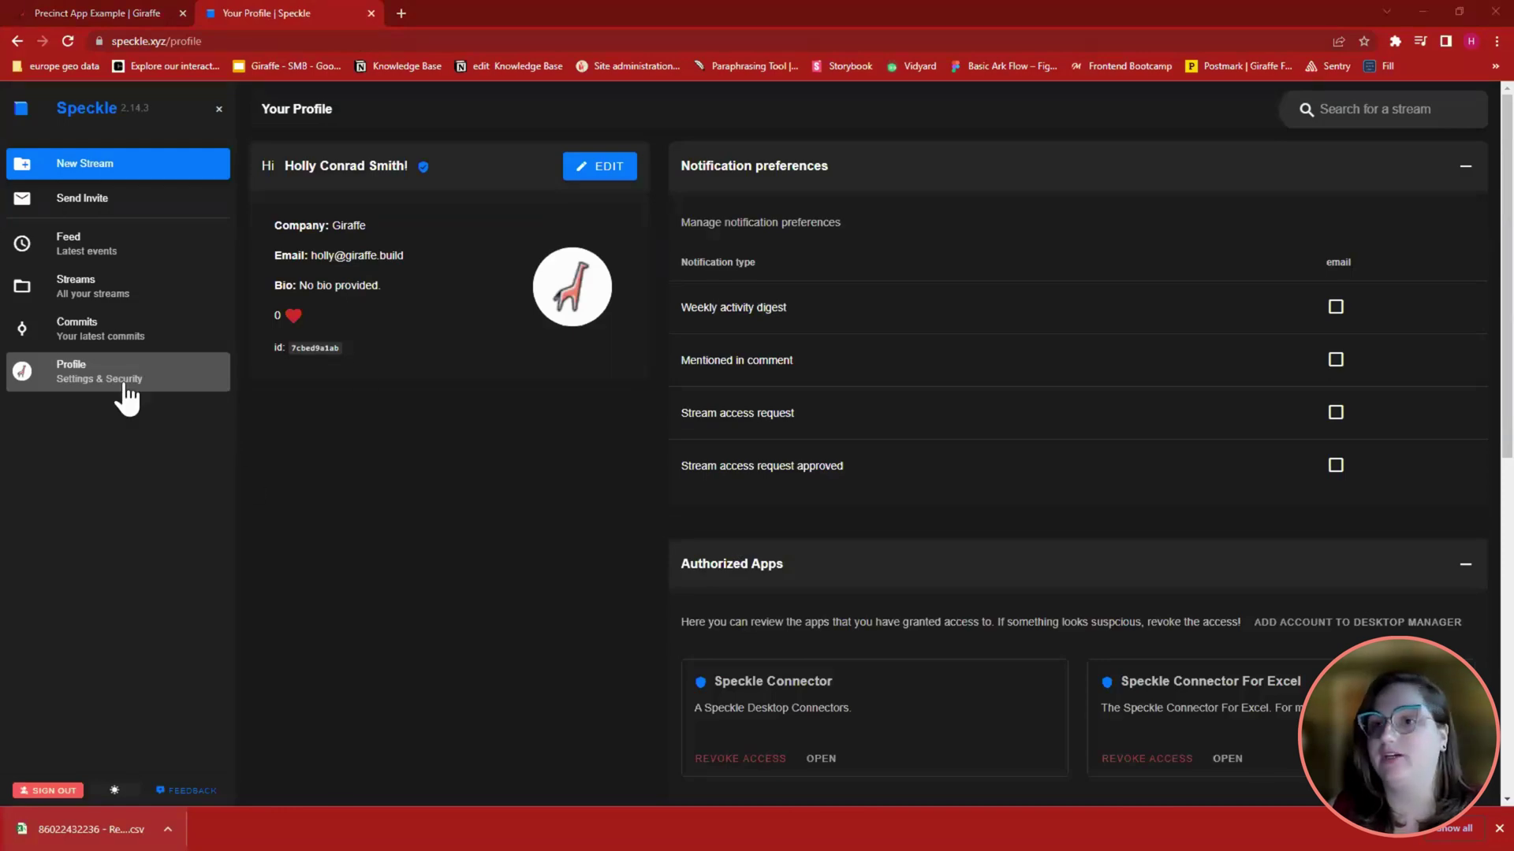
scroll(1112, 445, "down", 8)
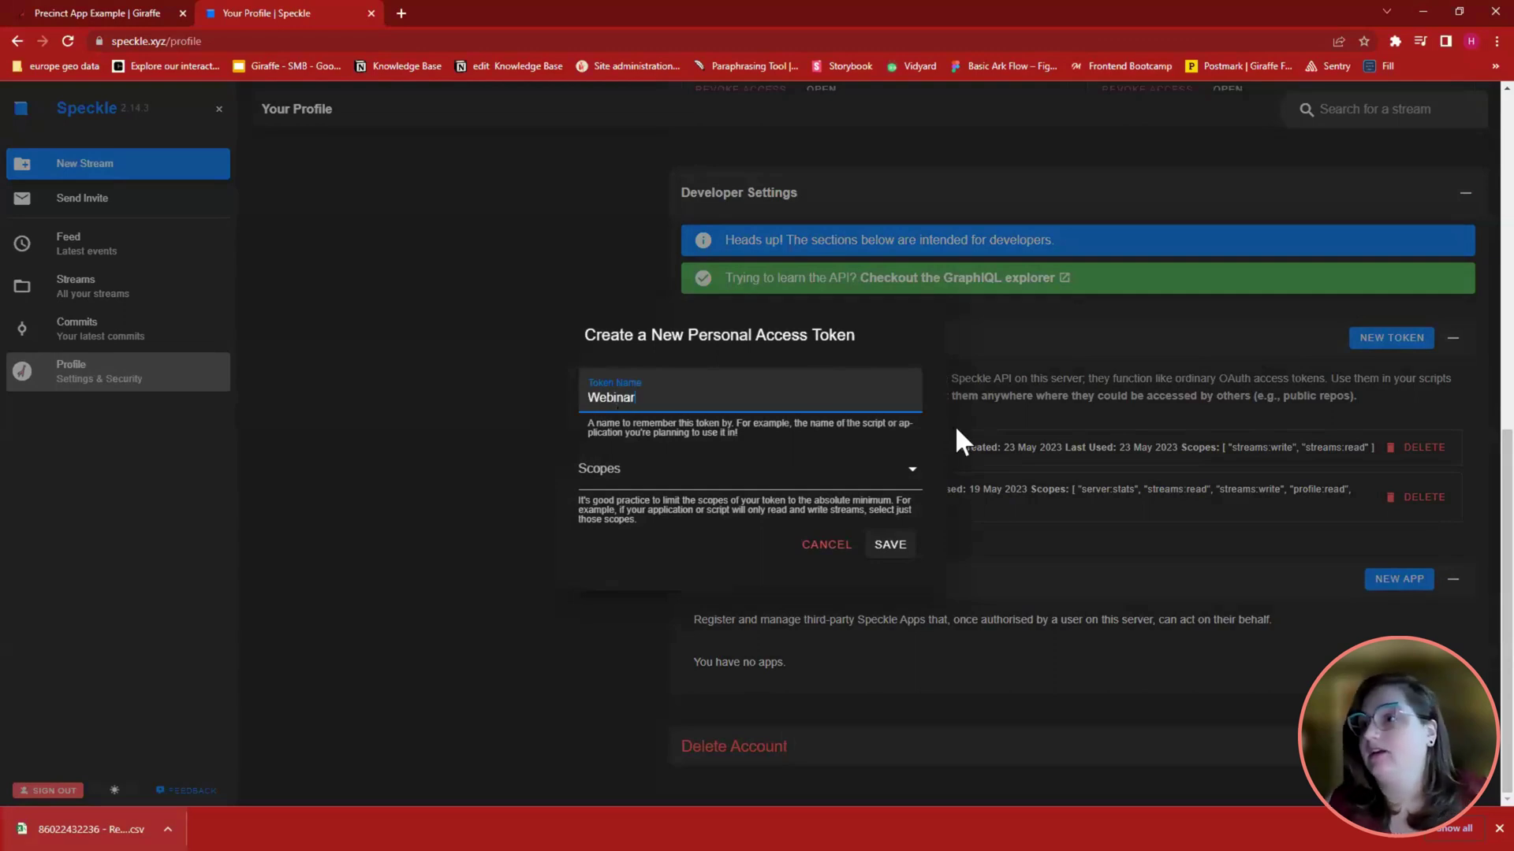
left_click(906, 468)
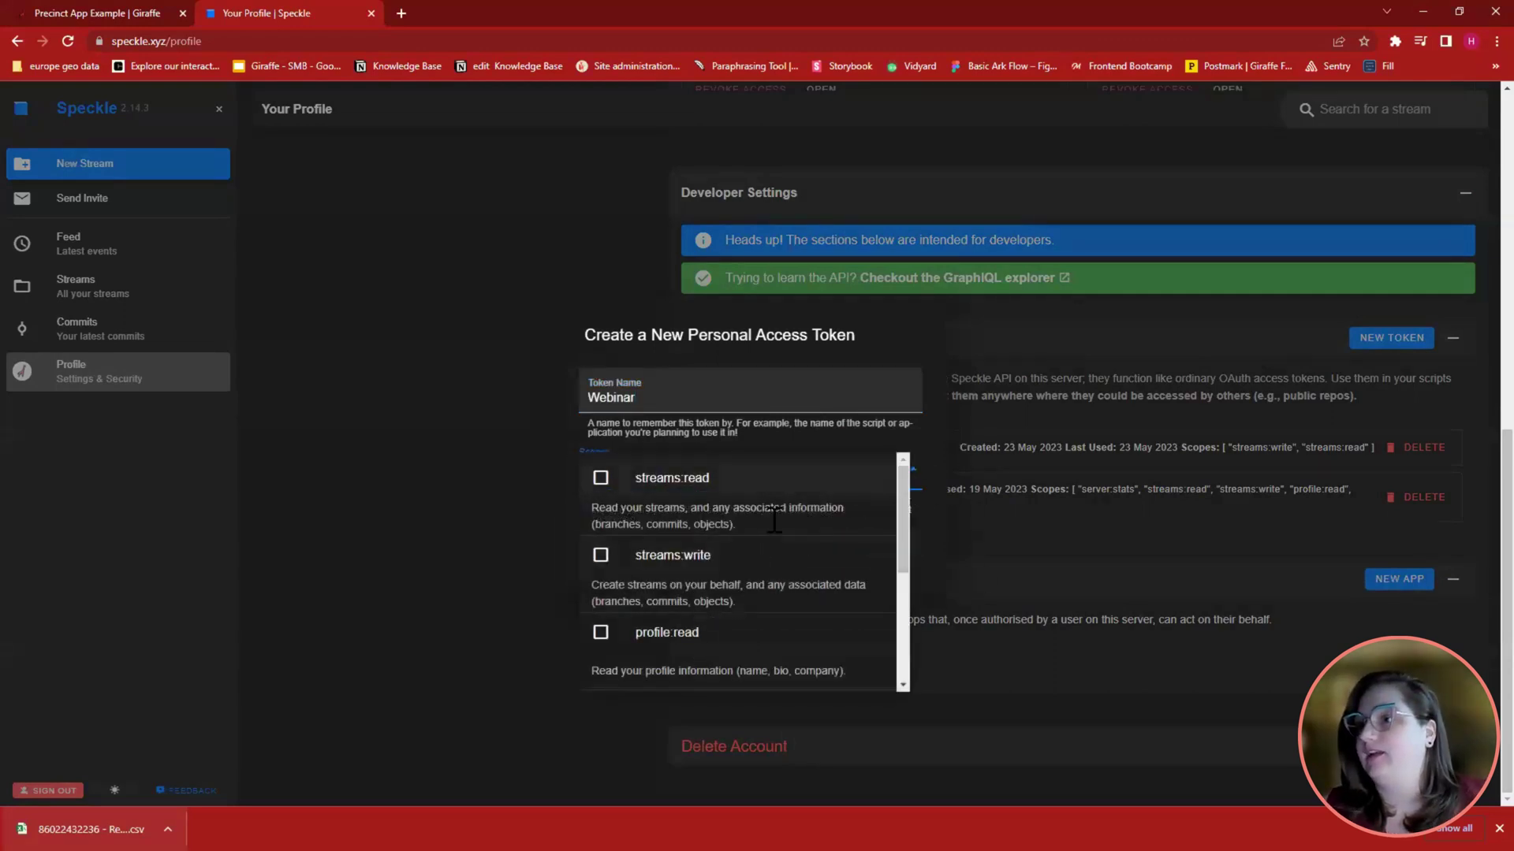
left_click(601, 478)
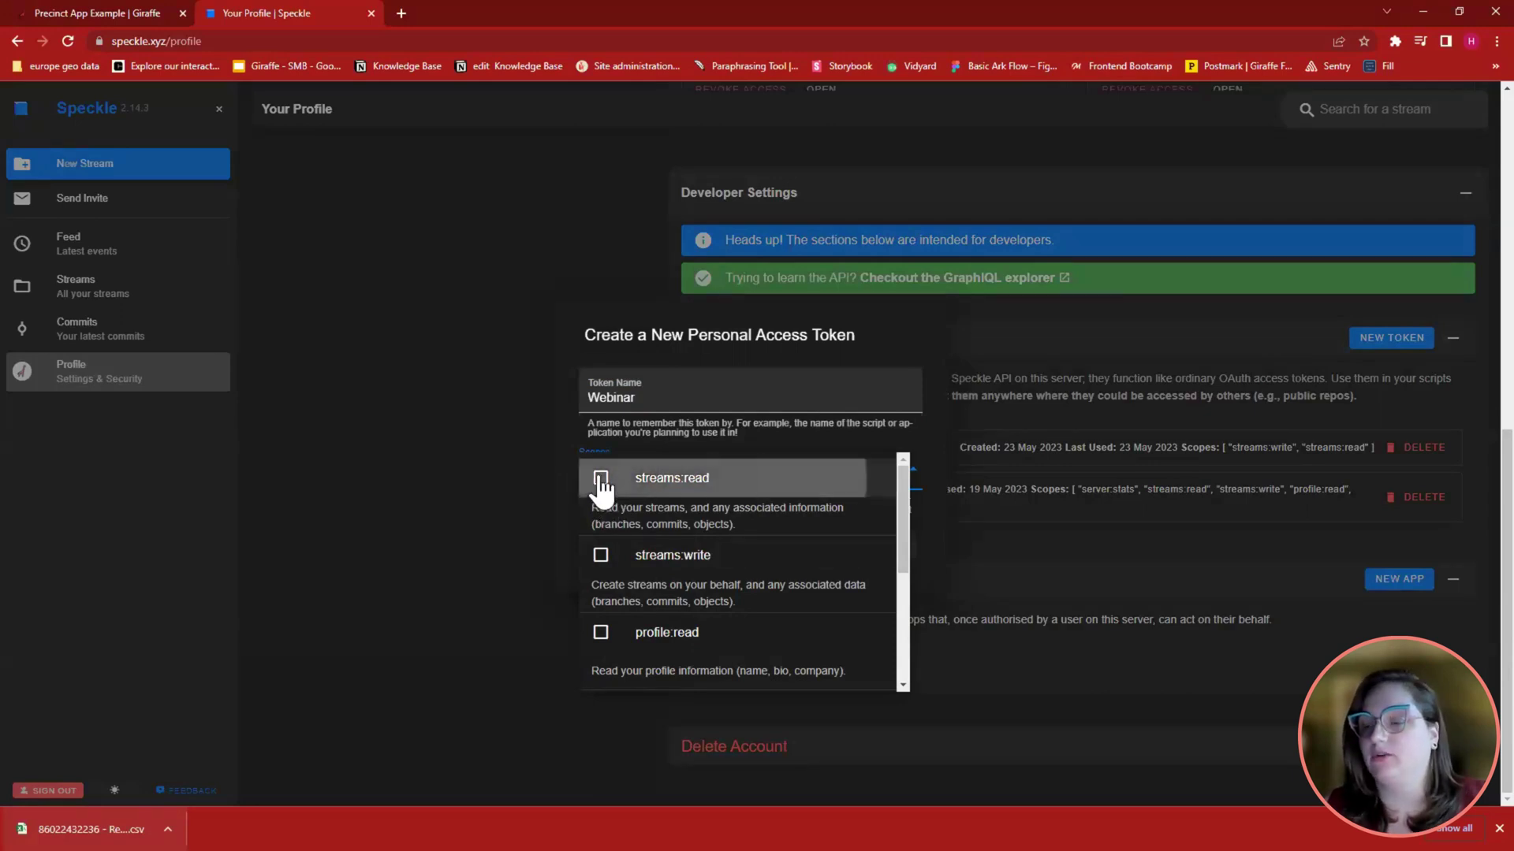
left_click(600, 555)
left_click(795, 353)
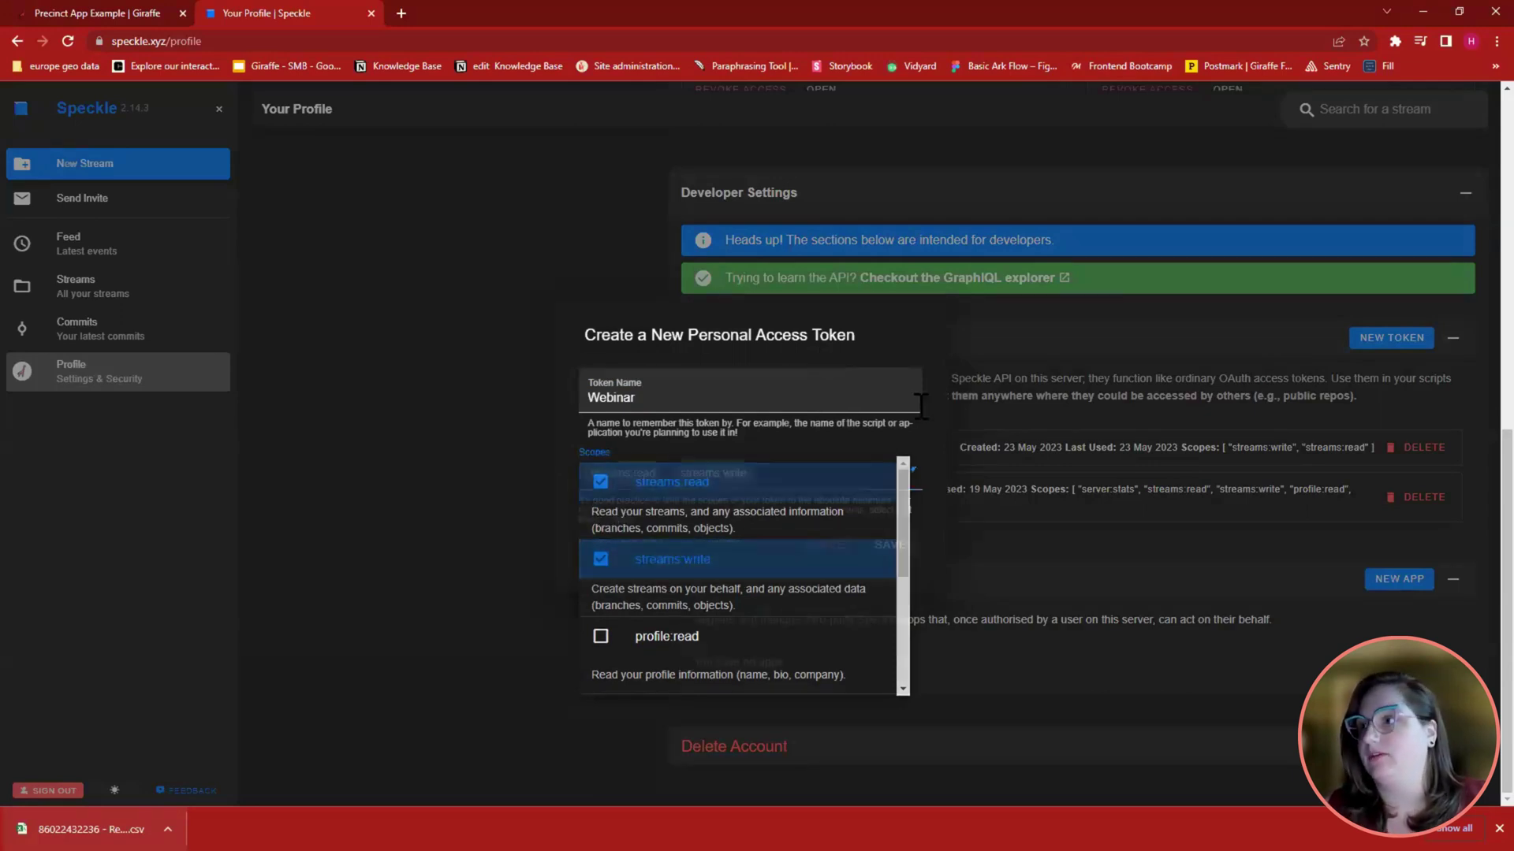
left_click(904, 550)
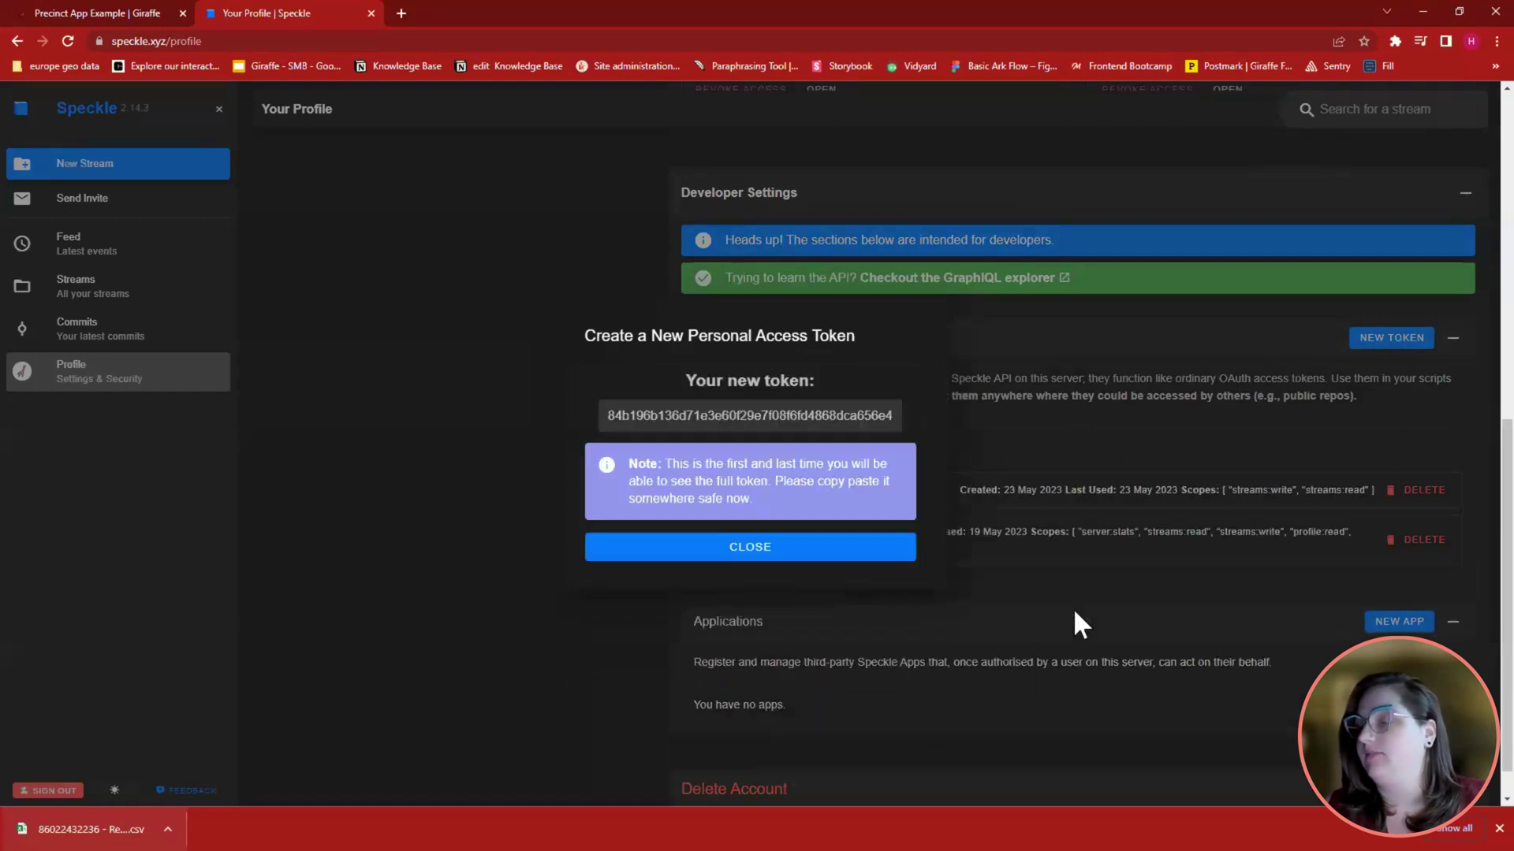
Copy the newly generated access token and close the token dialog.
double_click(721, 415)
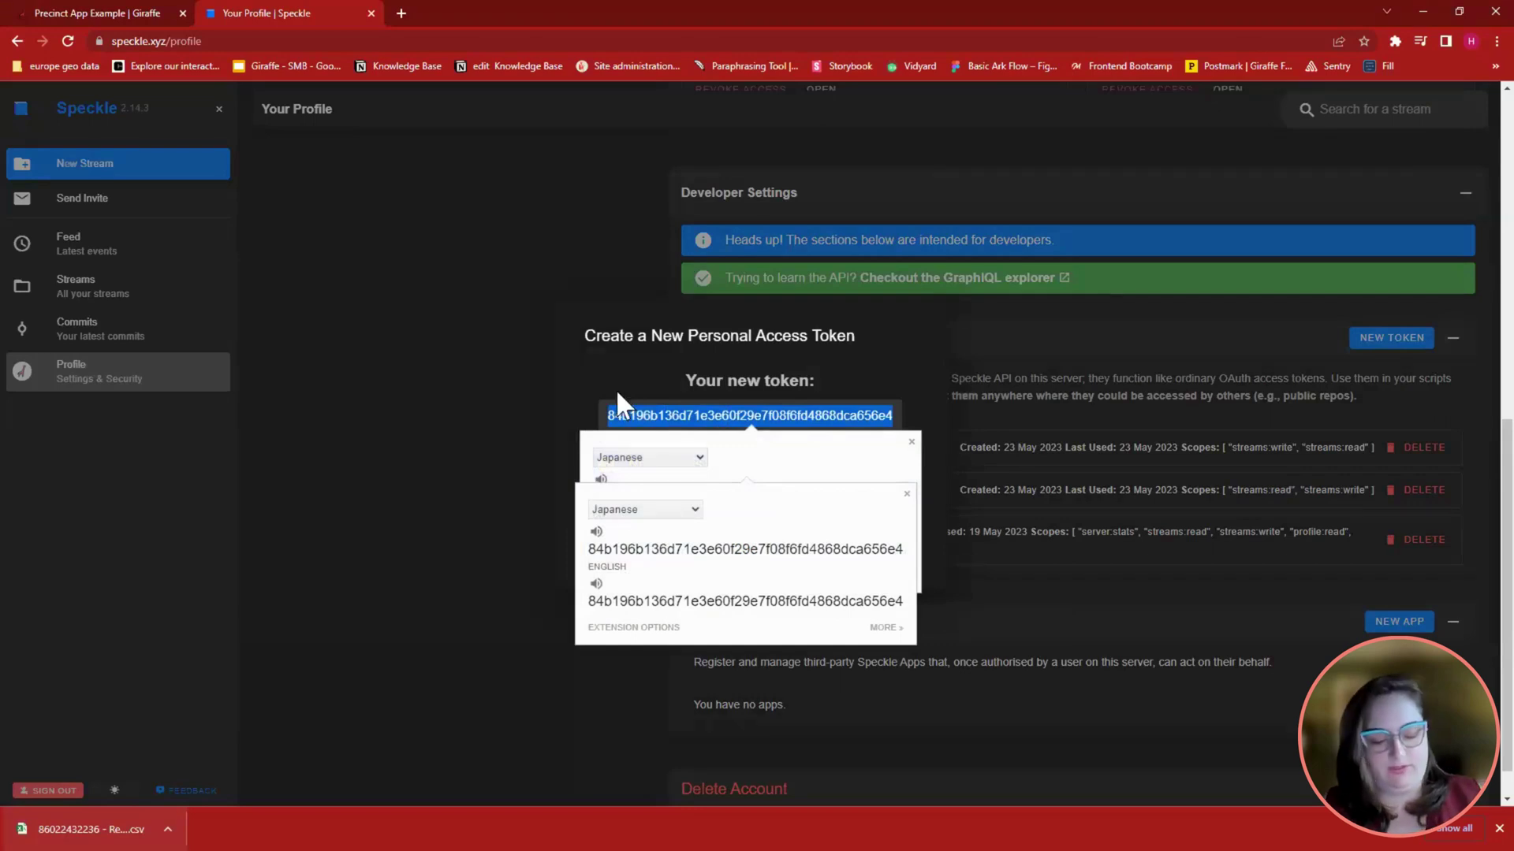
left_click(704, 377)
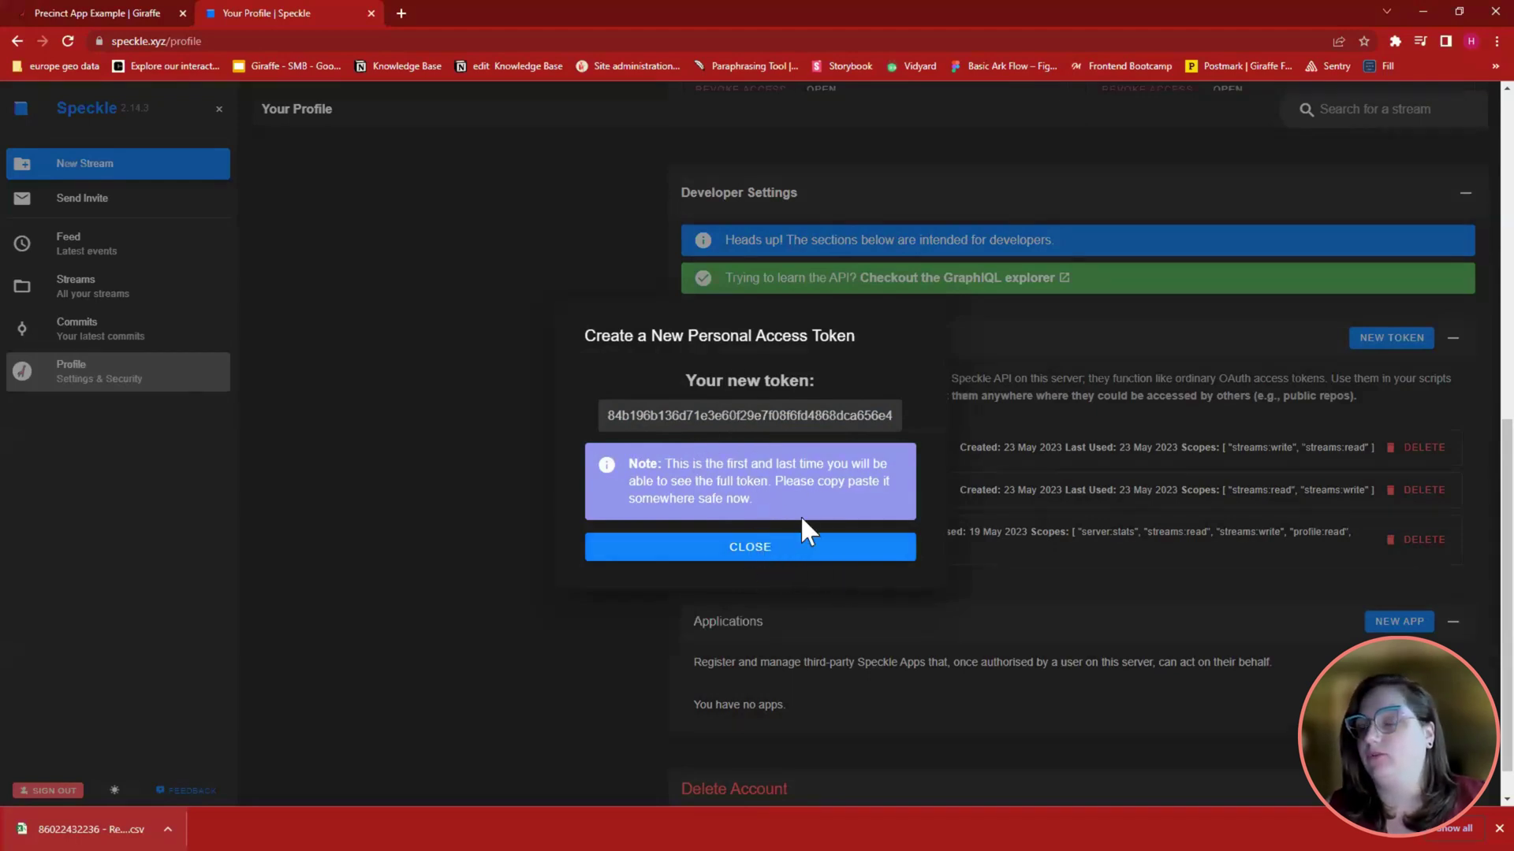
double_click(842, 416)
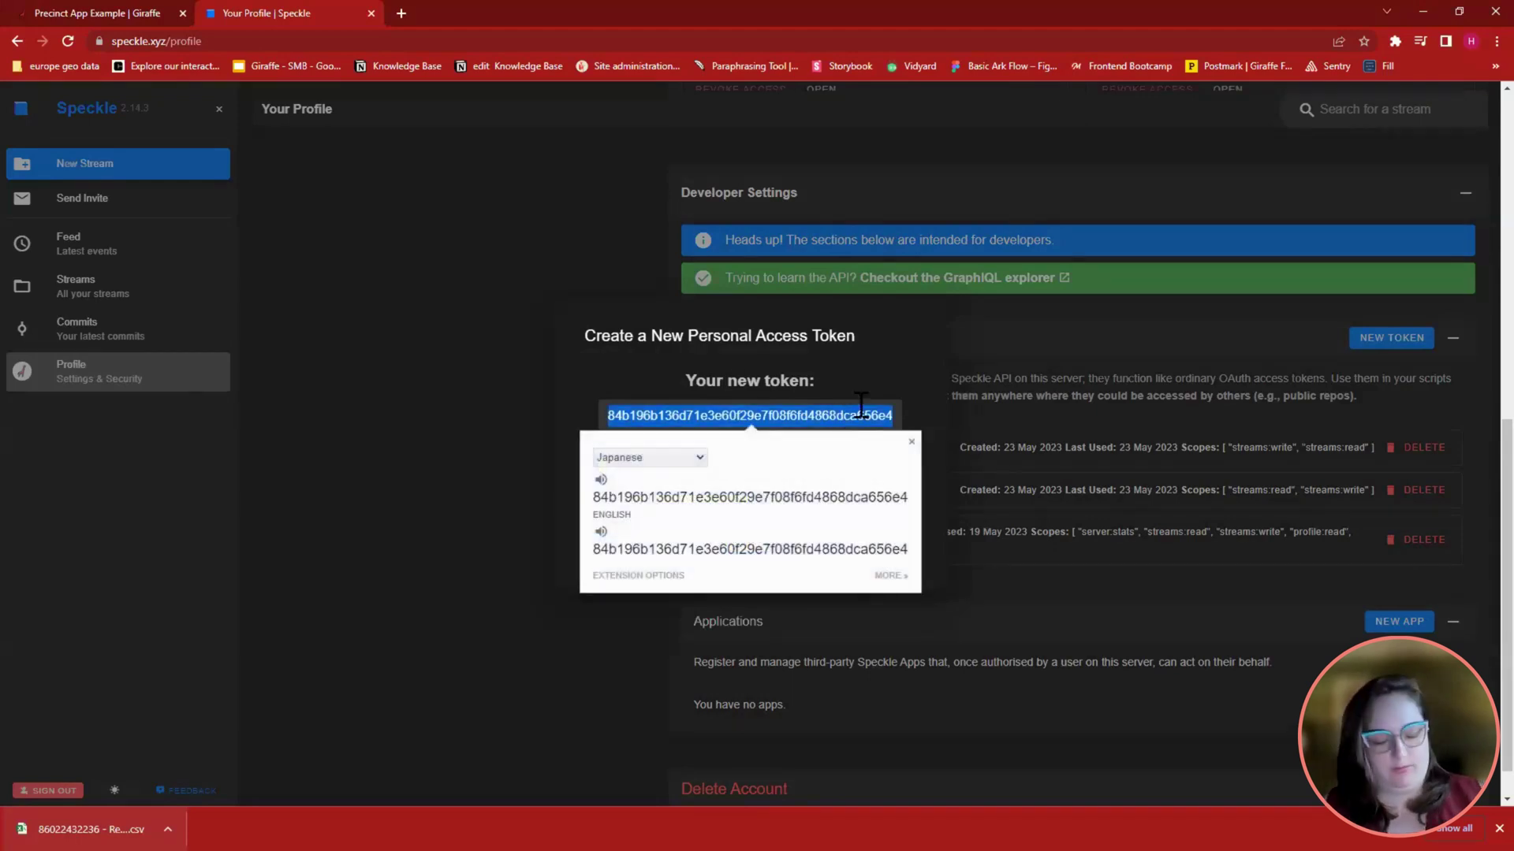
left_click(883, 361)
left_click(769, 552)
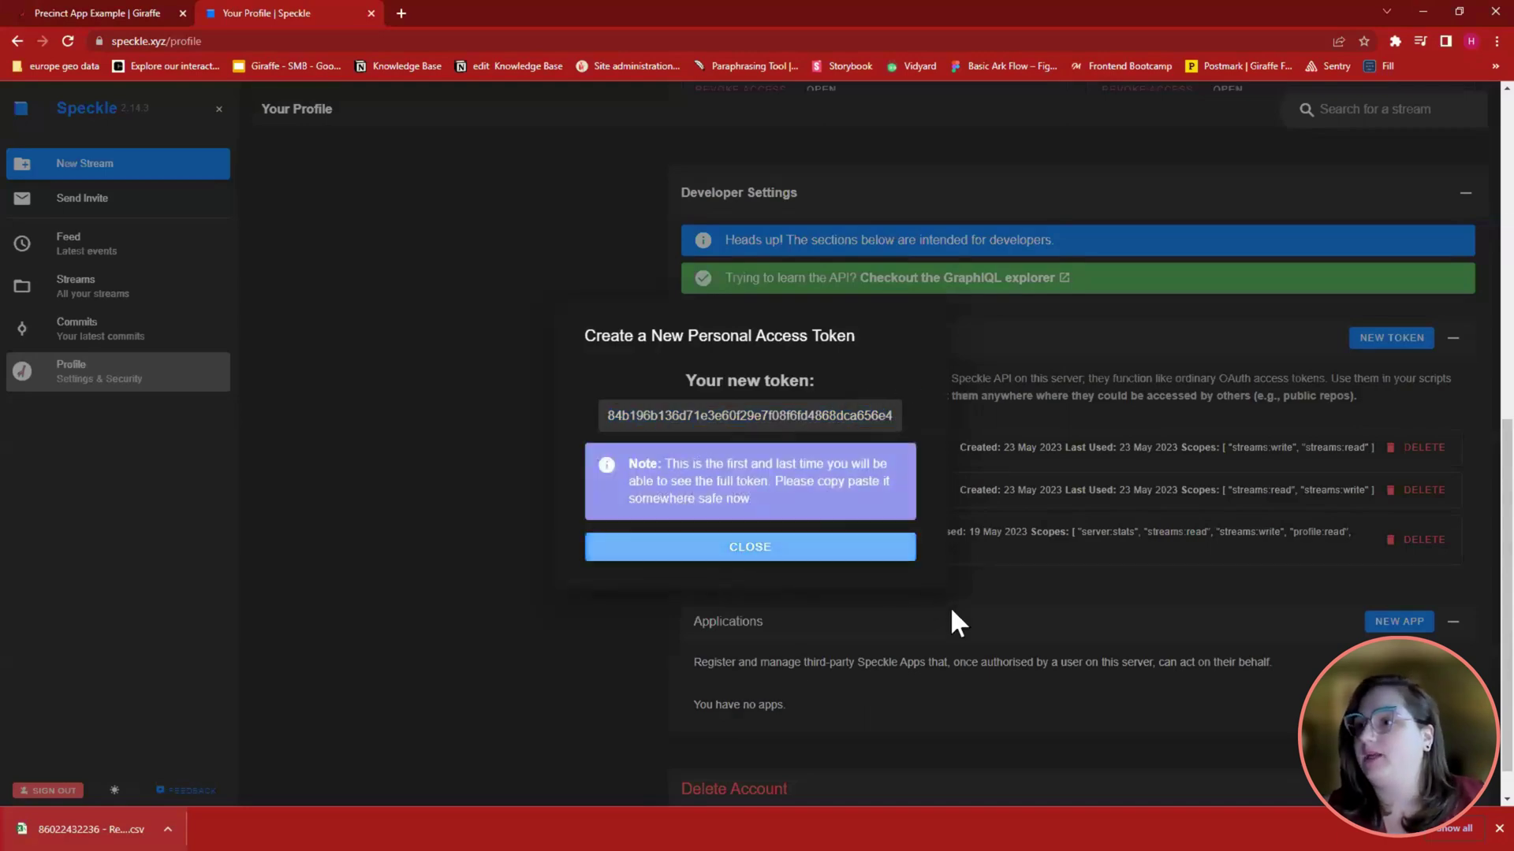
Return to the Precinct App Example project in Giraffe and replace the Export to Speckle token with the copied access token.
left_click(85, 6)
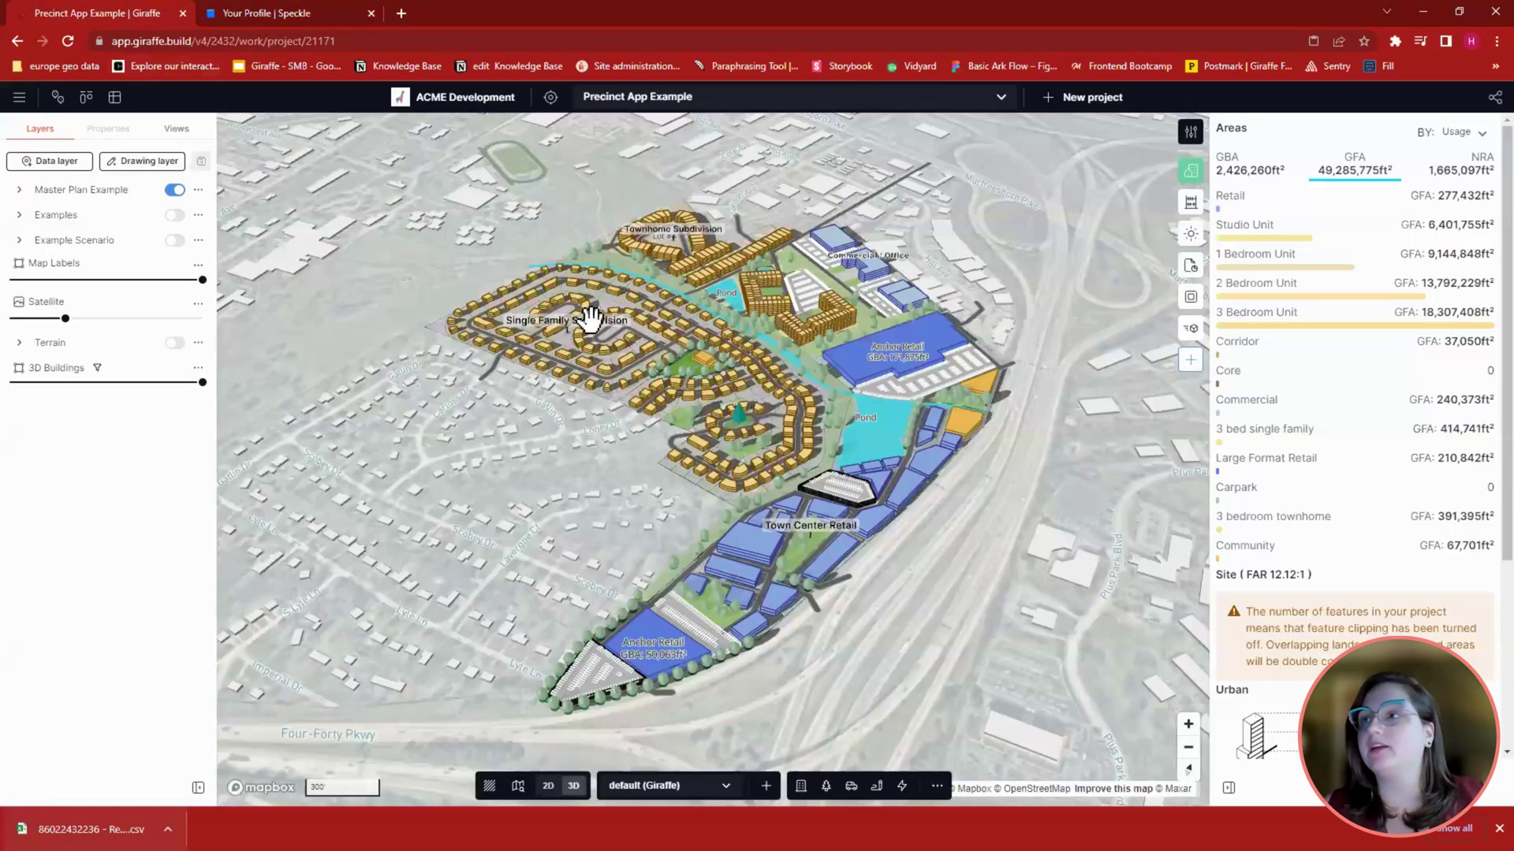
left_click(1191, 330)
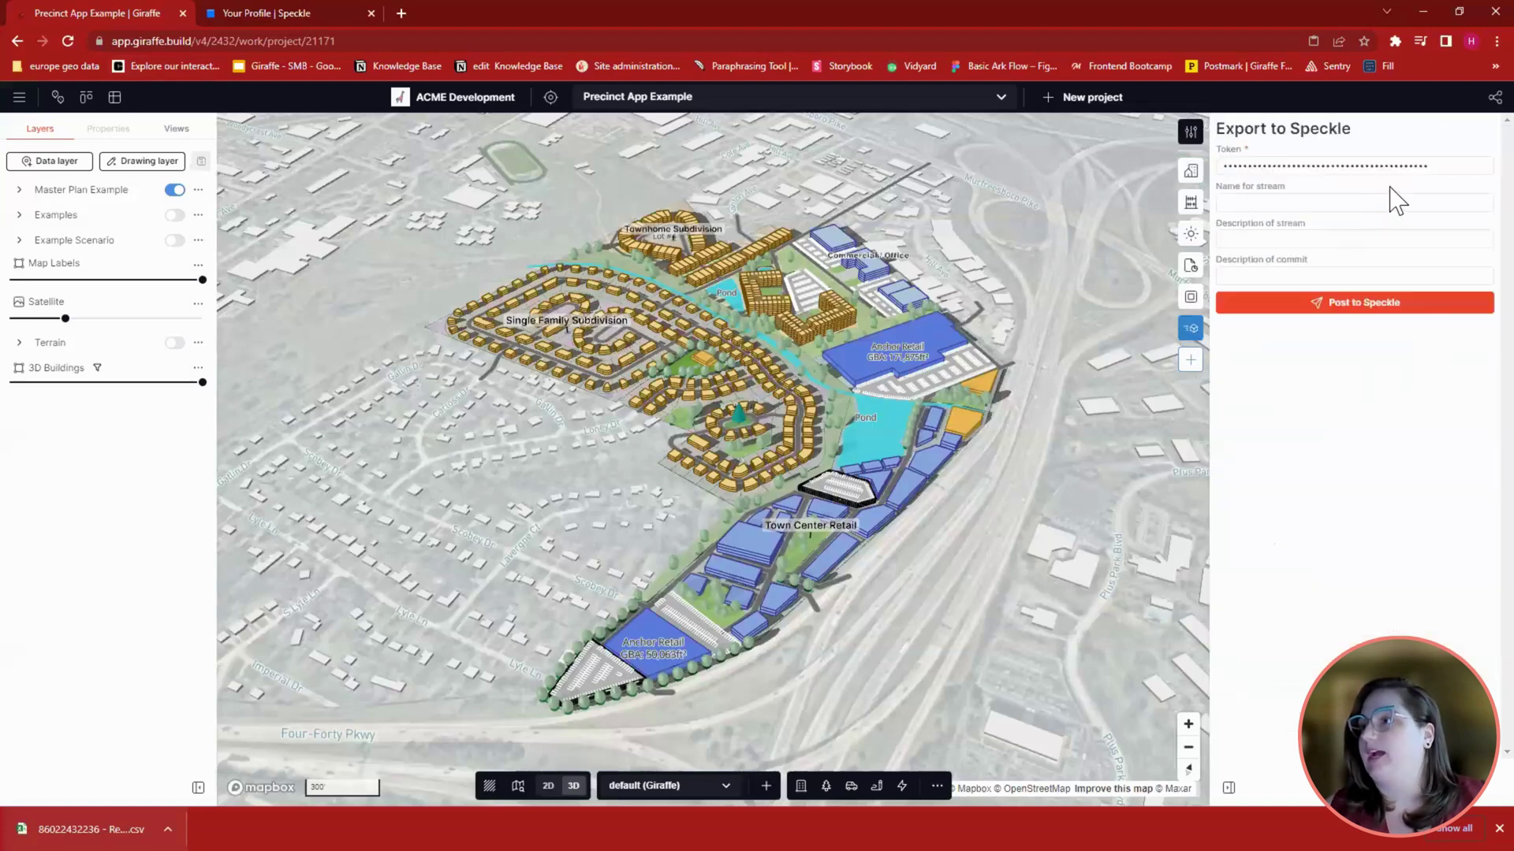
left_click_drag(1433, 166, 1222, 165)
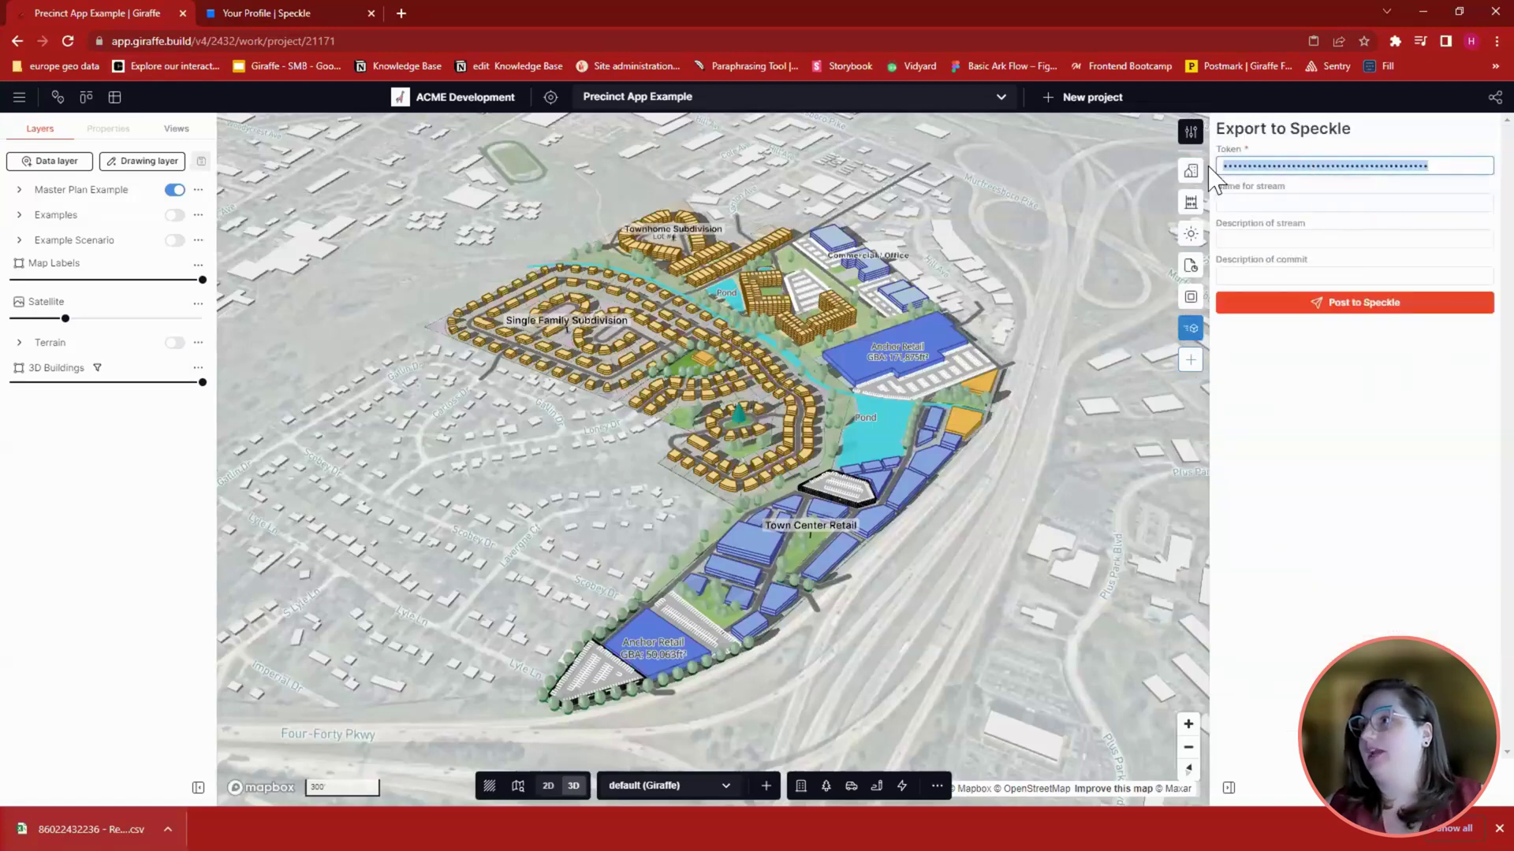
key("BackSpace")
key("ctrl+v")
Name the export stream Webinar, leave both descriptions blank and post the project to Speckle.
left_click(1330, 203)
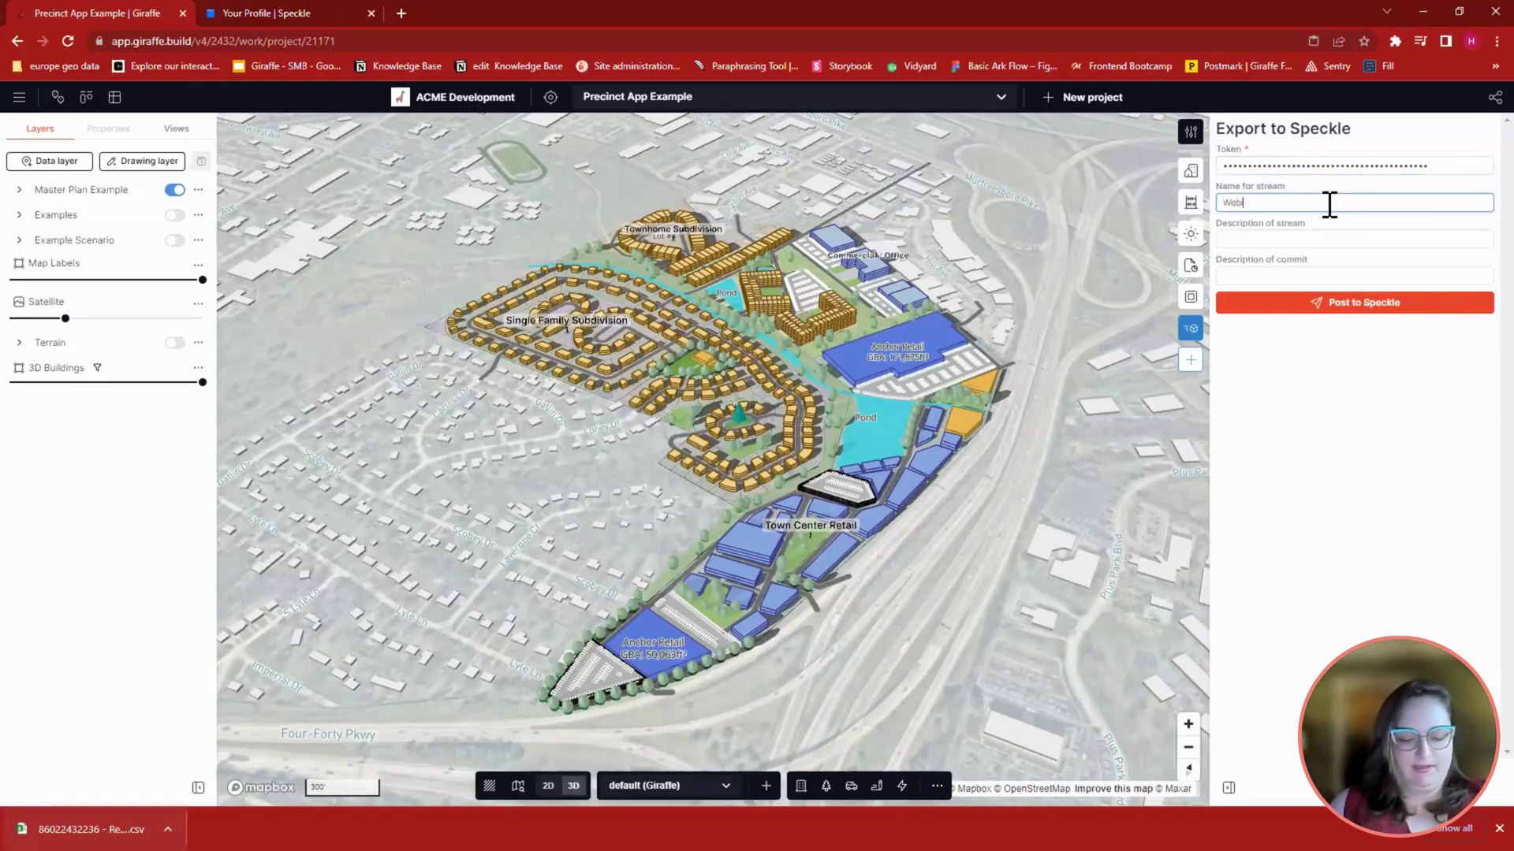
left_click(1301, 240)
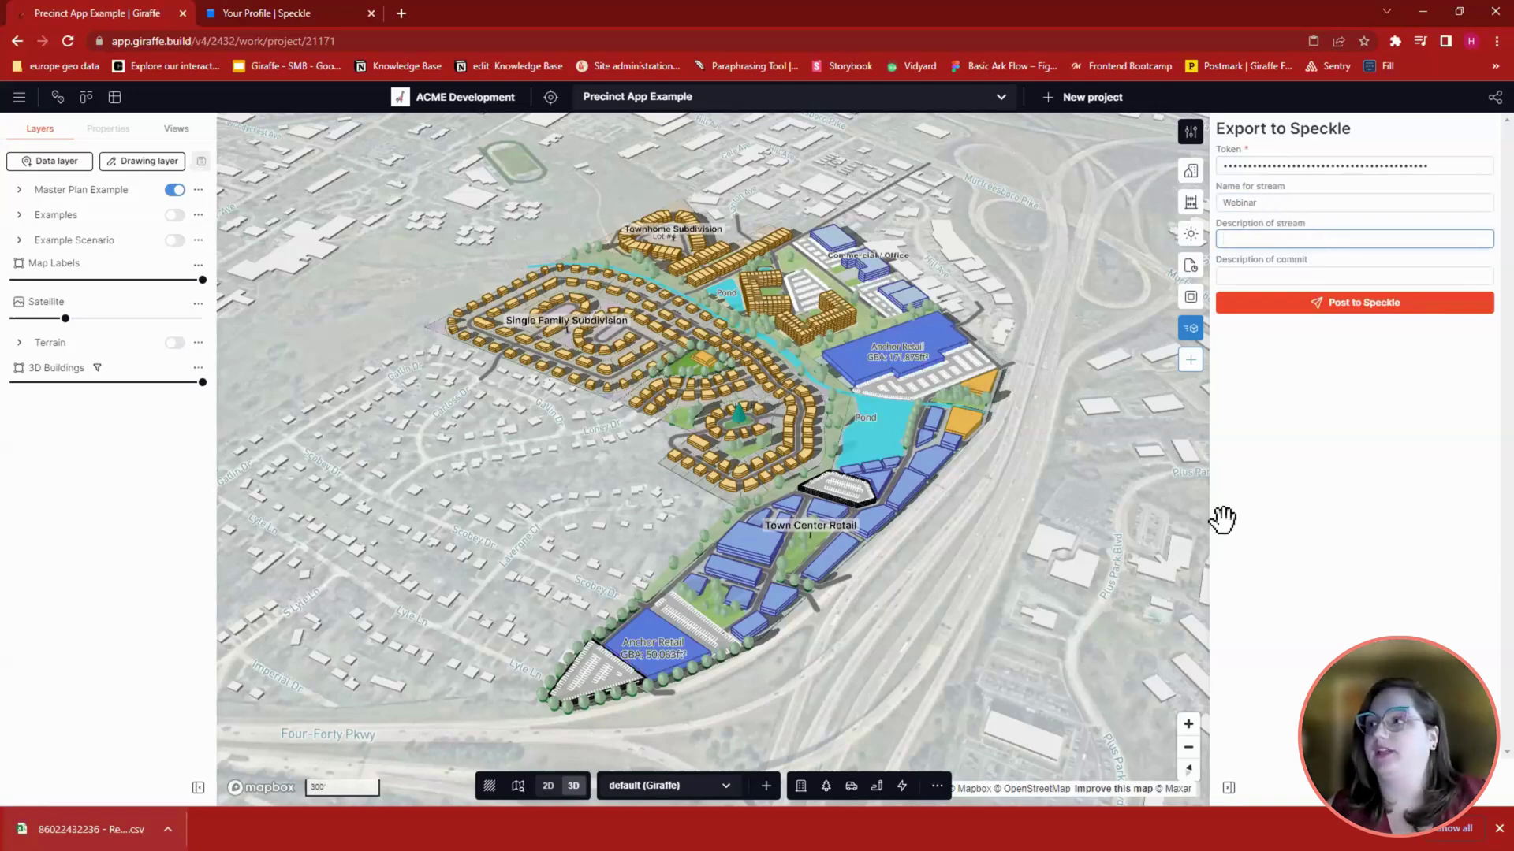
left_click(1302, 278)
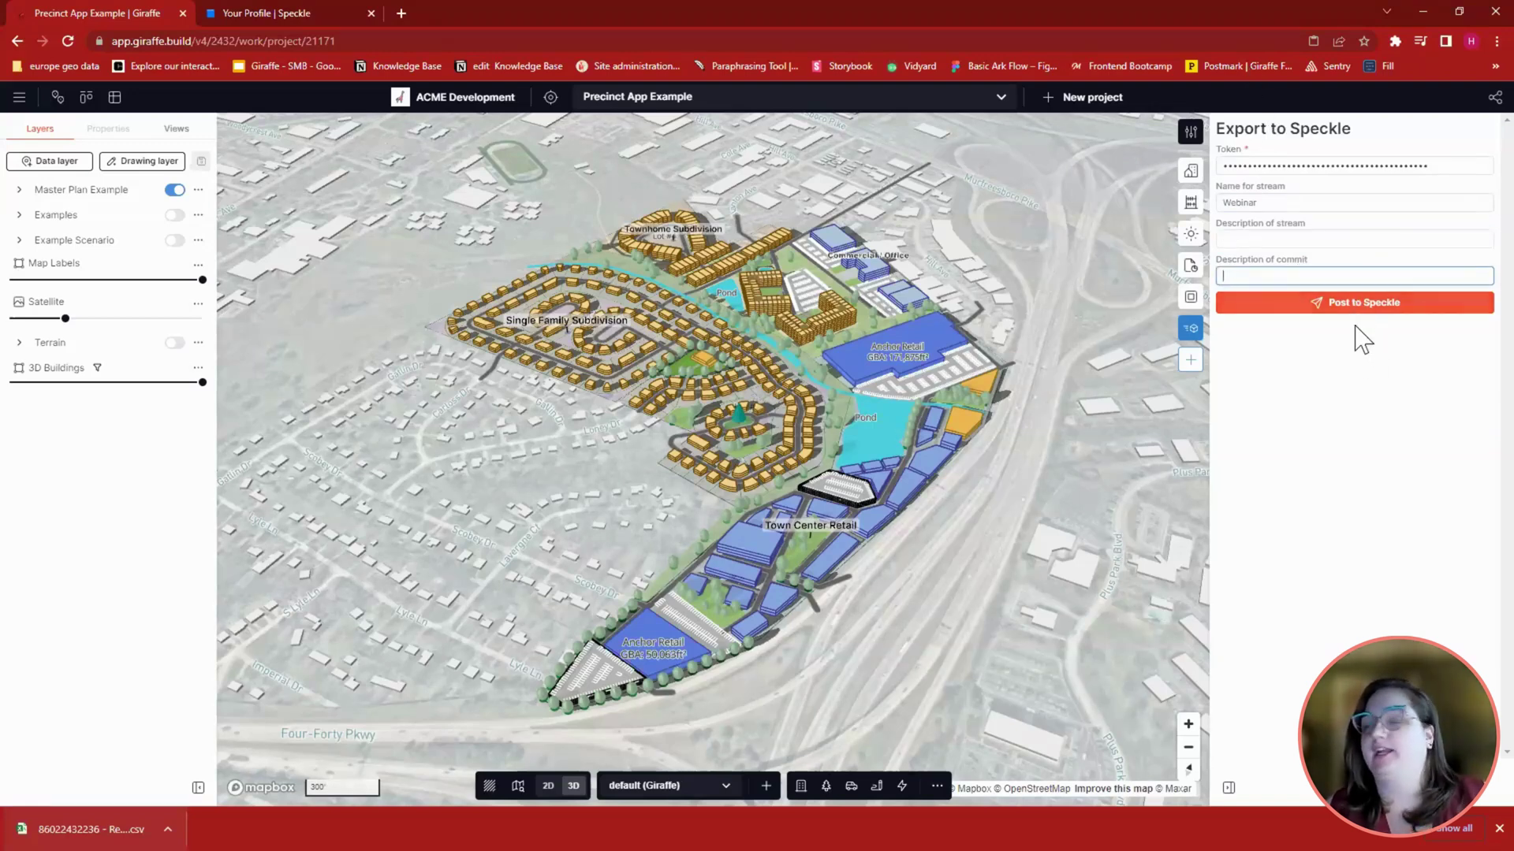
left_click(1392, 305)
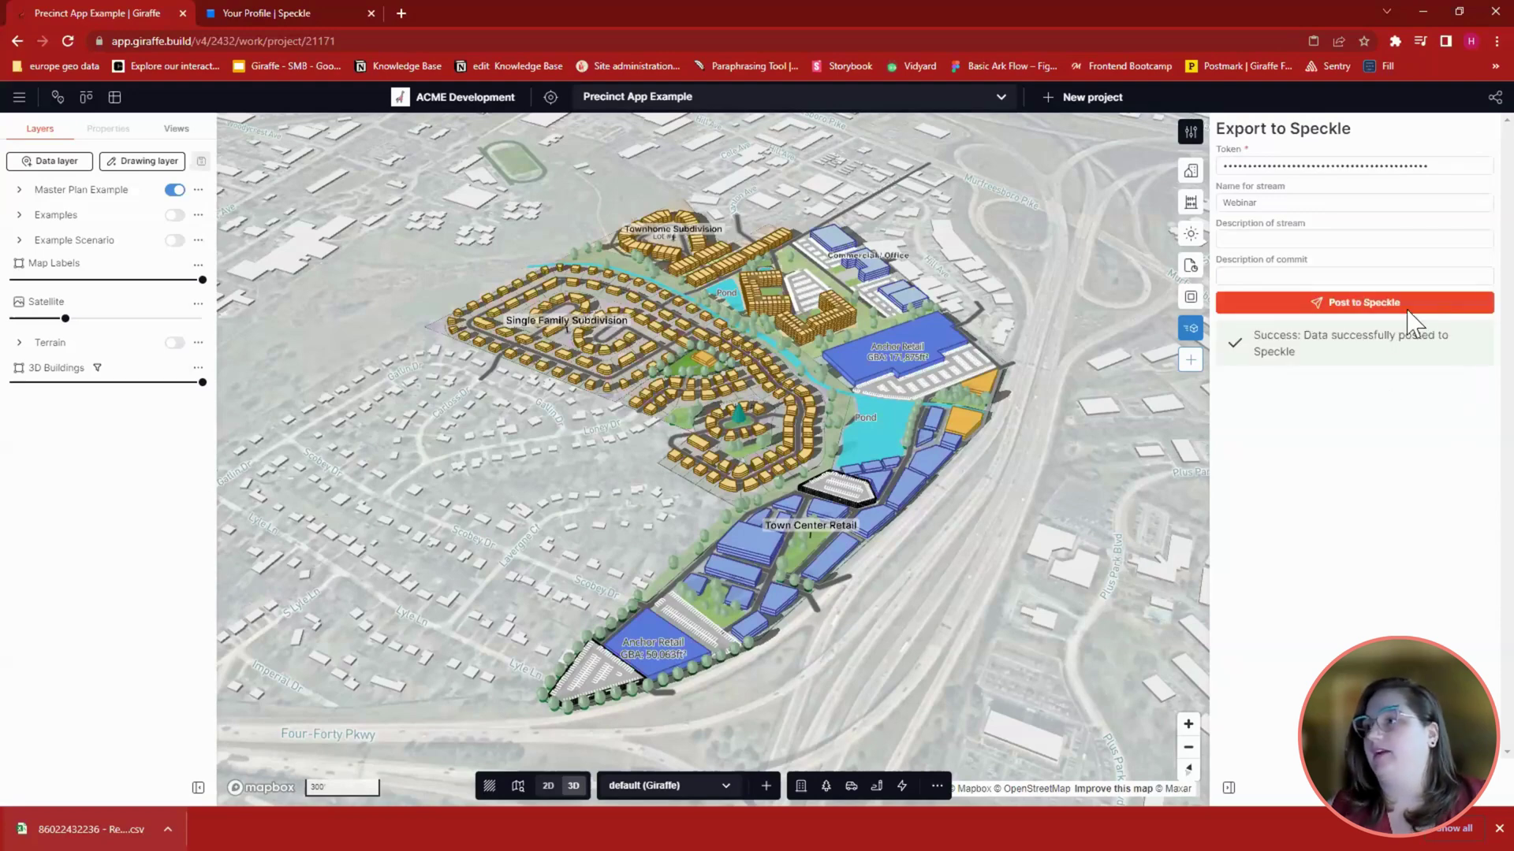
Switch to Speckle, refresh the feed of latest events and open the new Webinar commit.
left_click(262, 9)
left_click(107, 251)
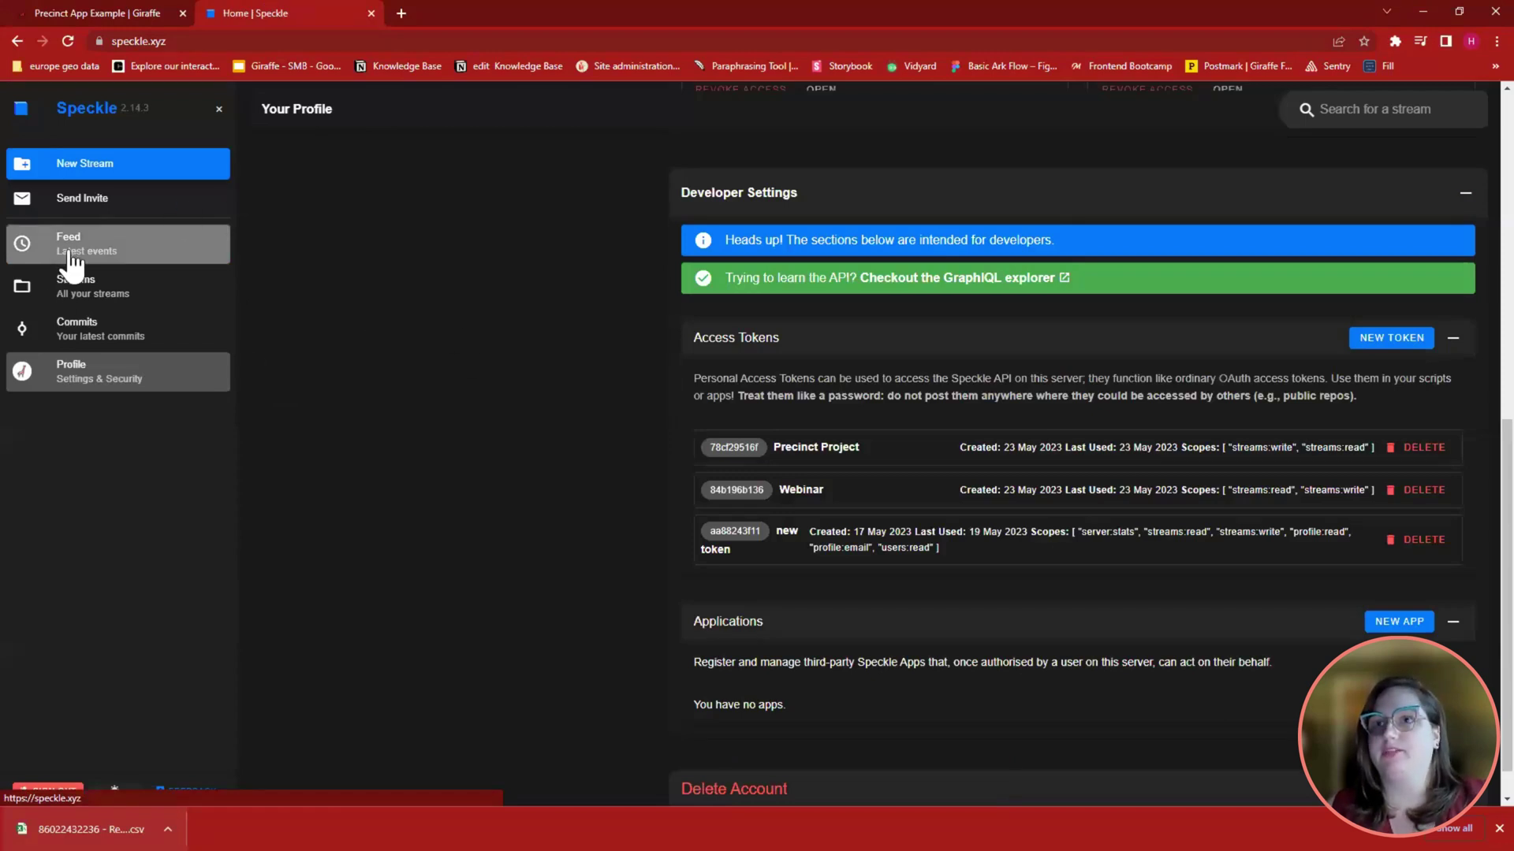
left_click(83, 257)
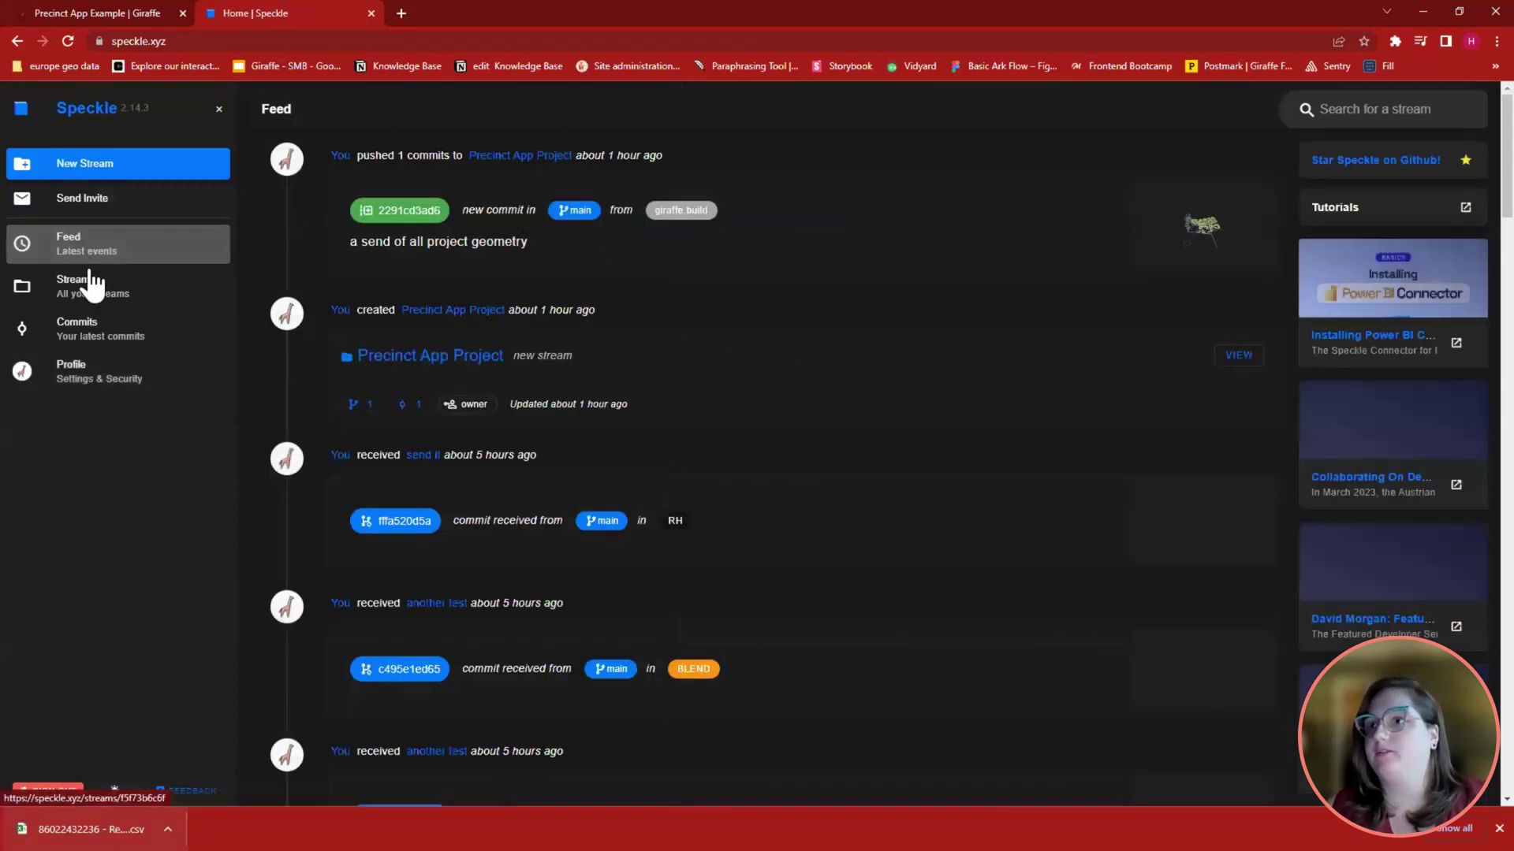
left_click(69, 40)
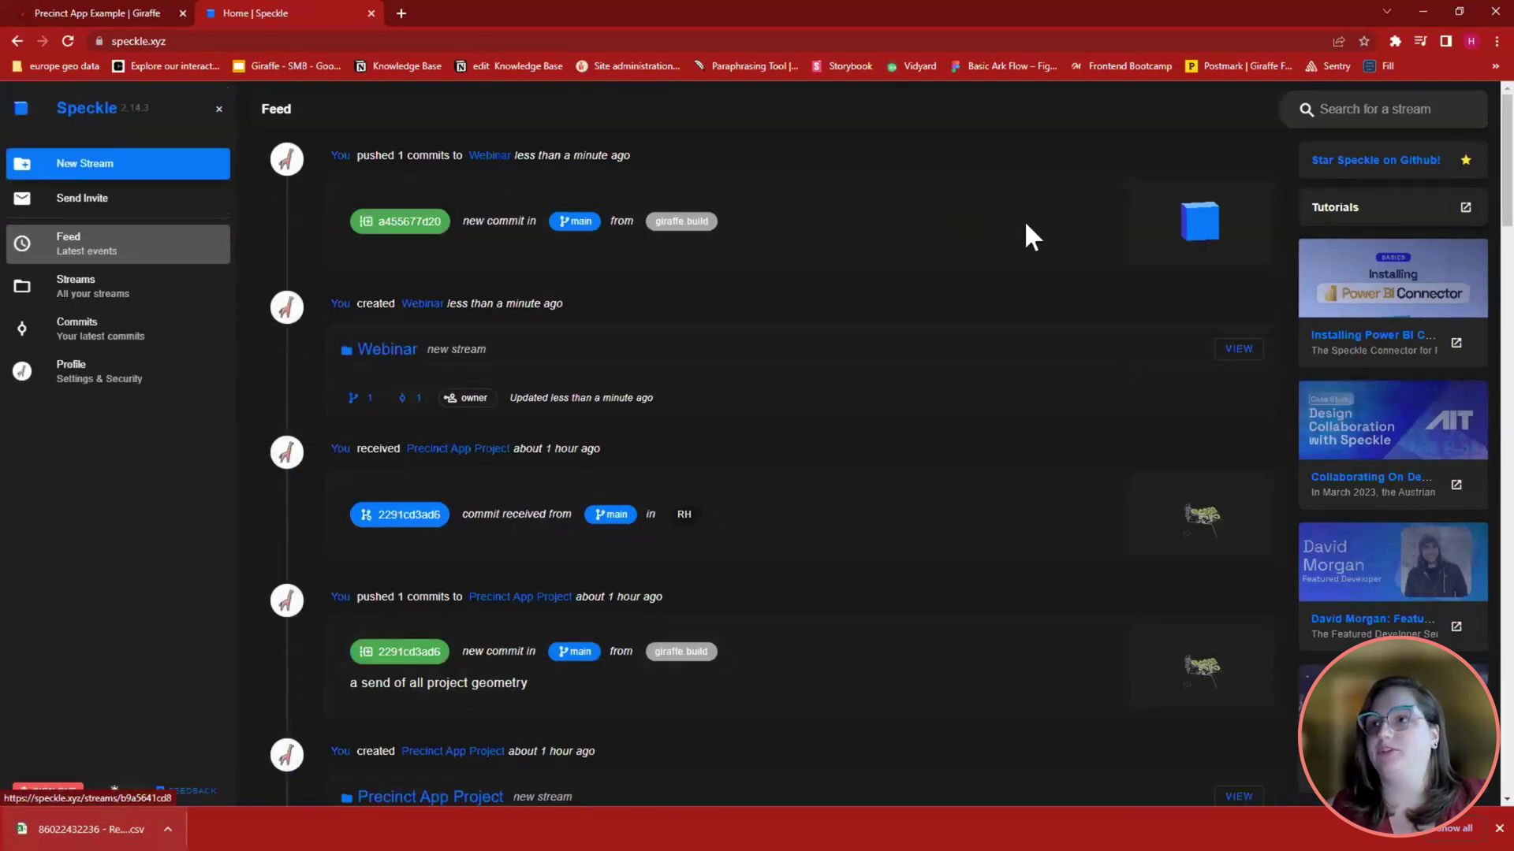
left_click(1210, 236)
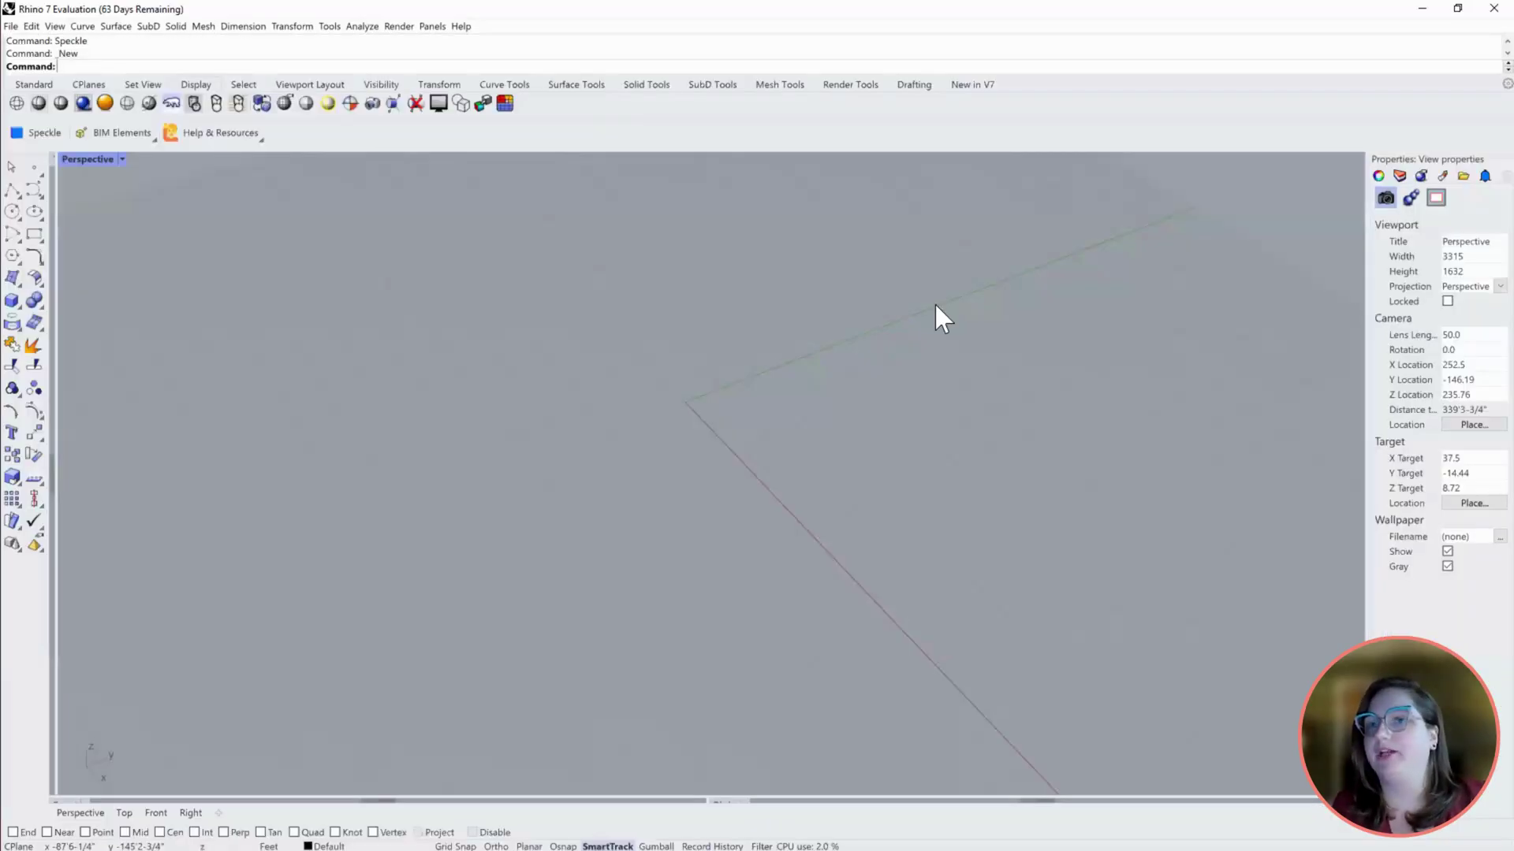
In Rhino, start the Speckle connector and receive the main branch of the Webinar stream into the Perspective viewport.
left_click(41, 135)
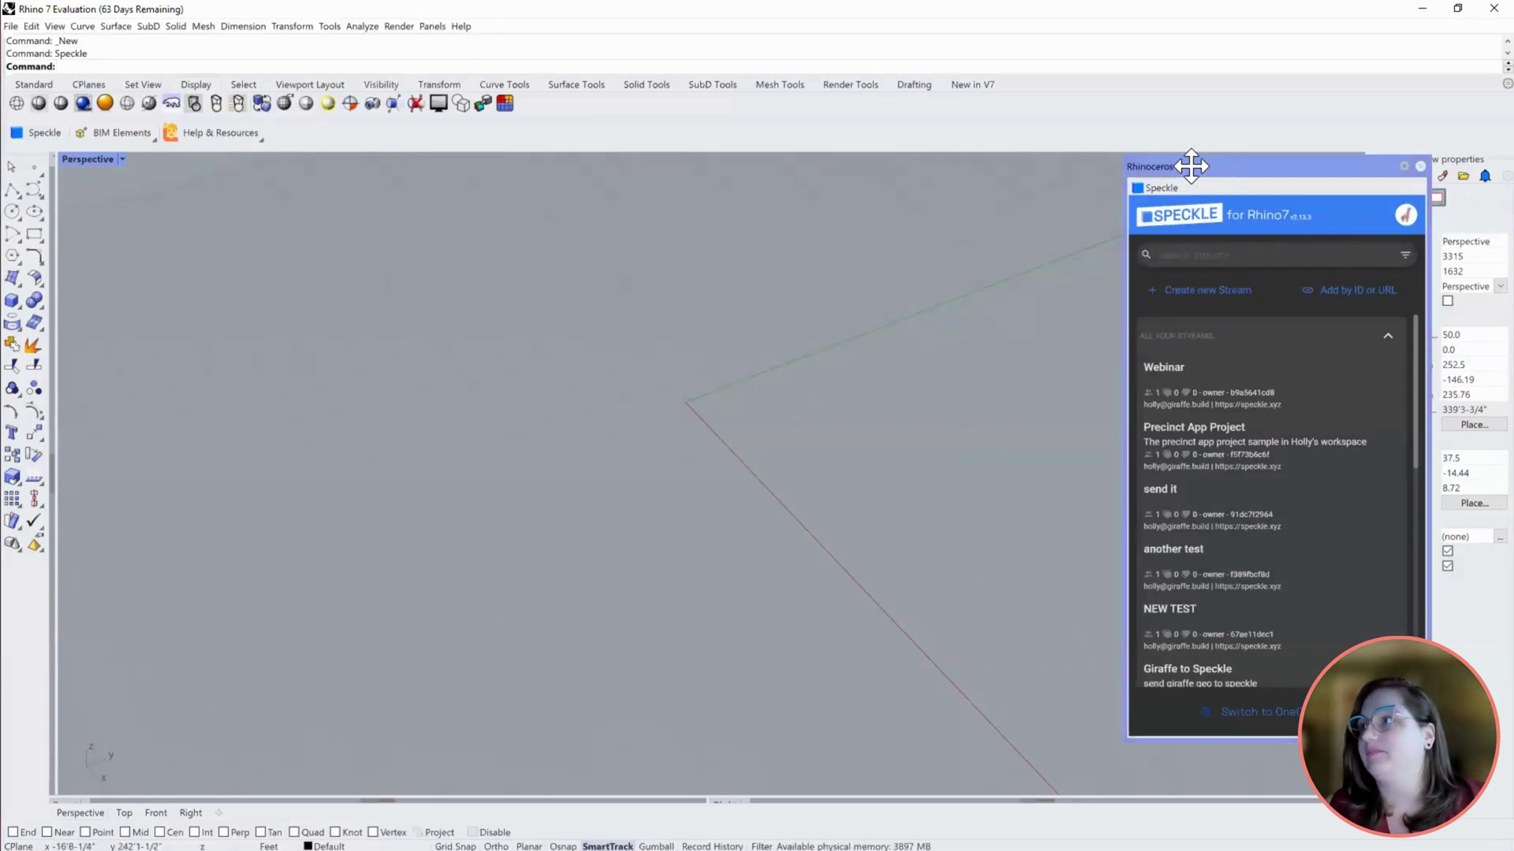
left_click_drag(1190, 165, 1188, 166)
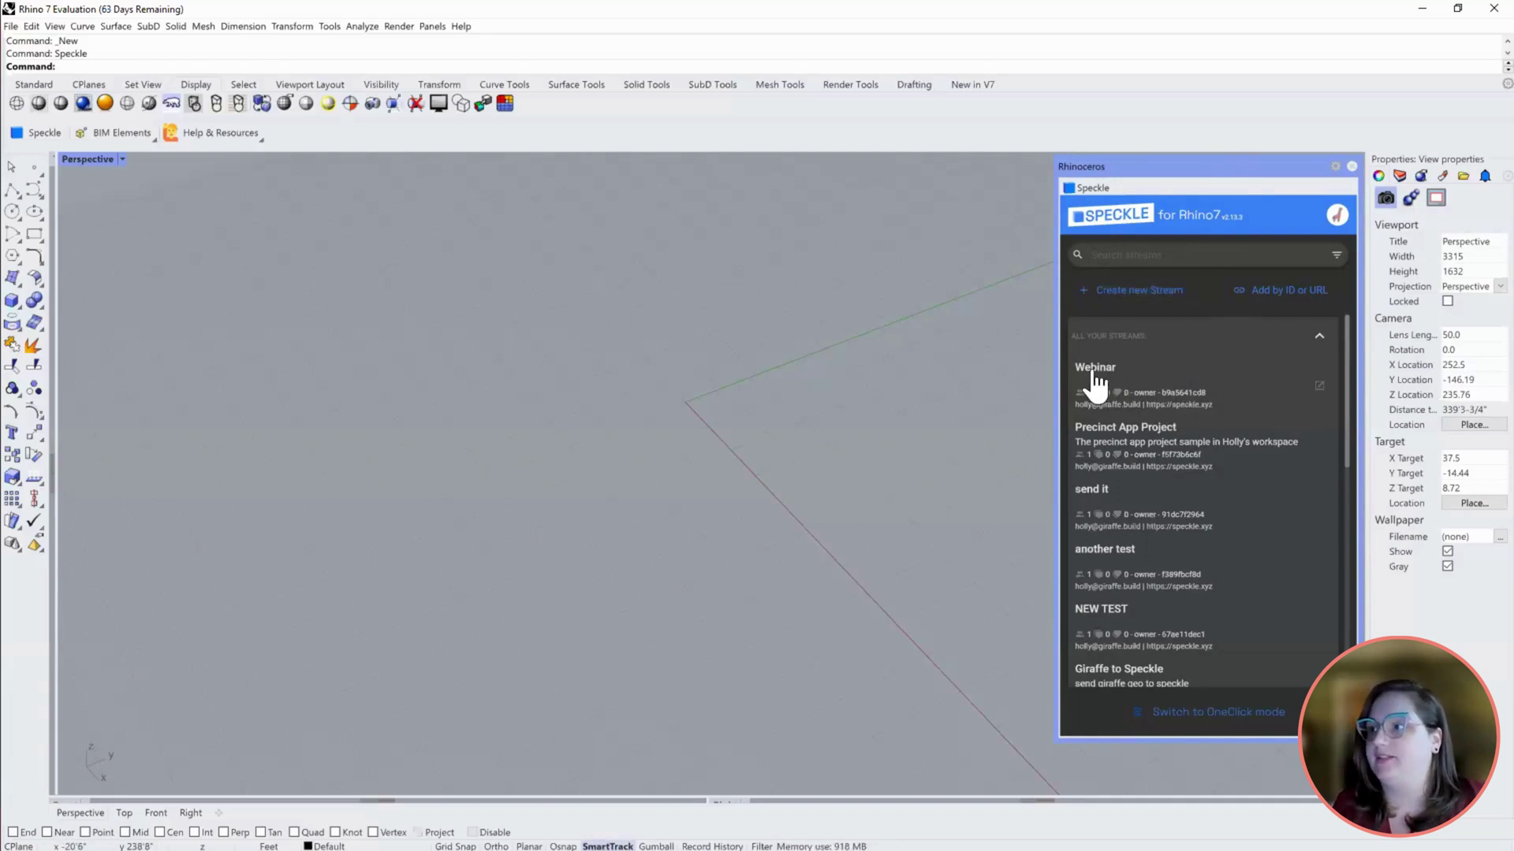
left_click(1180, 365)
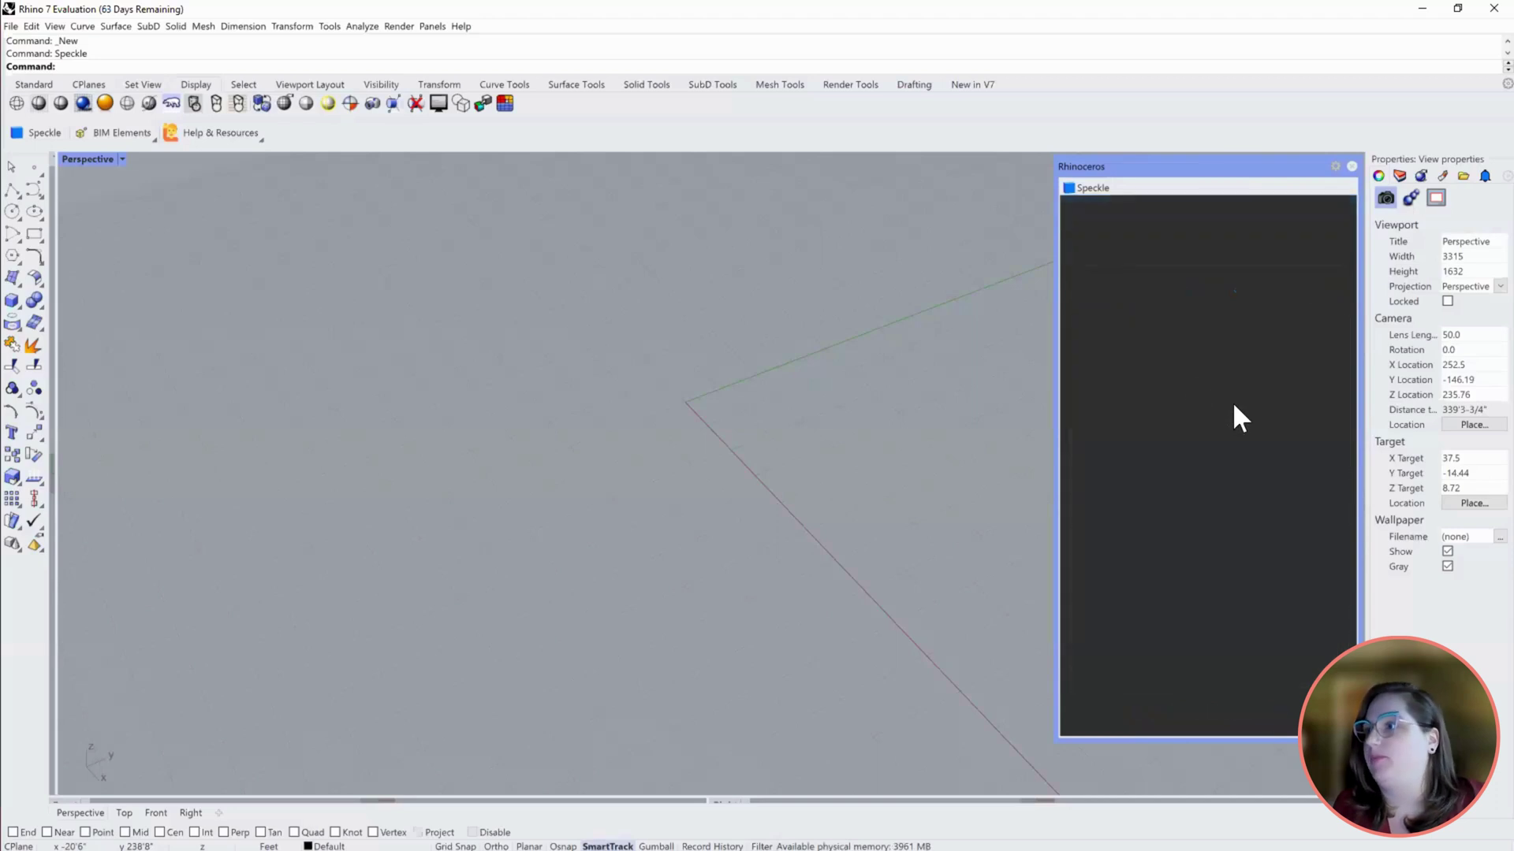
left_click(1297, 349)
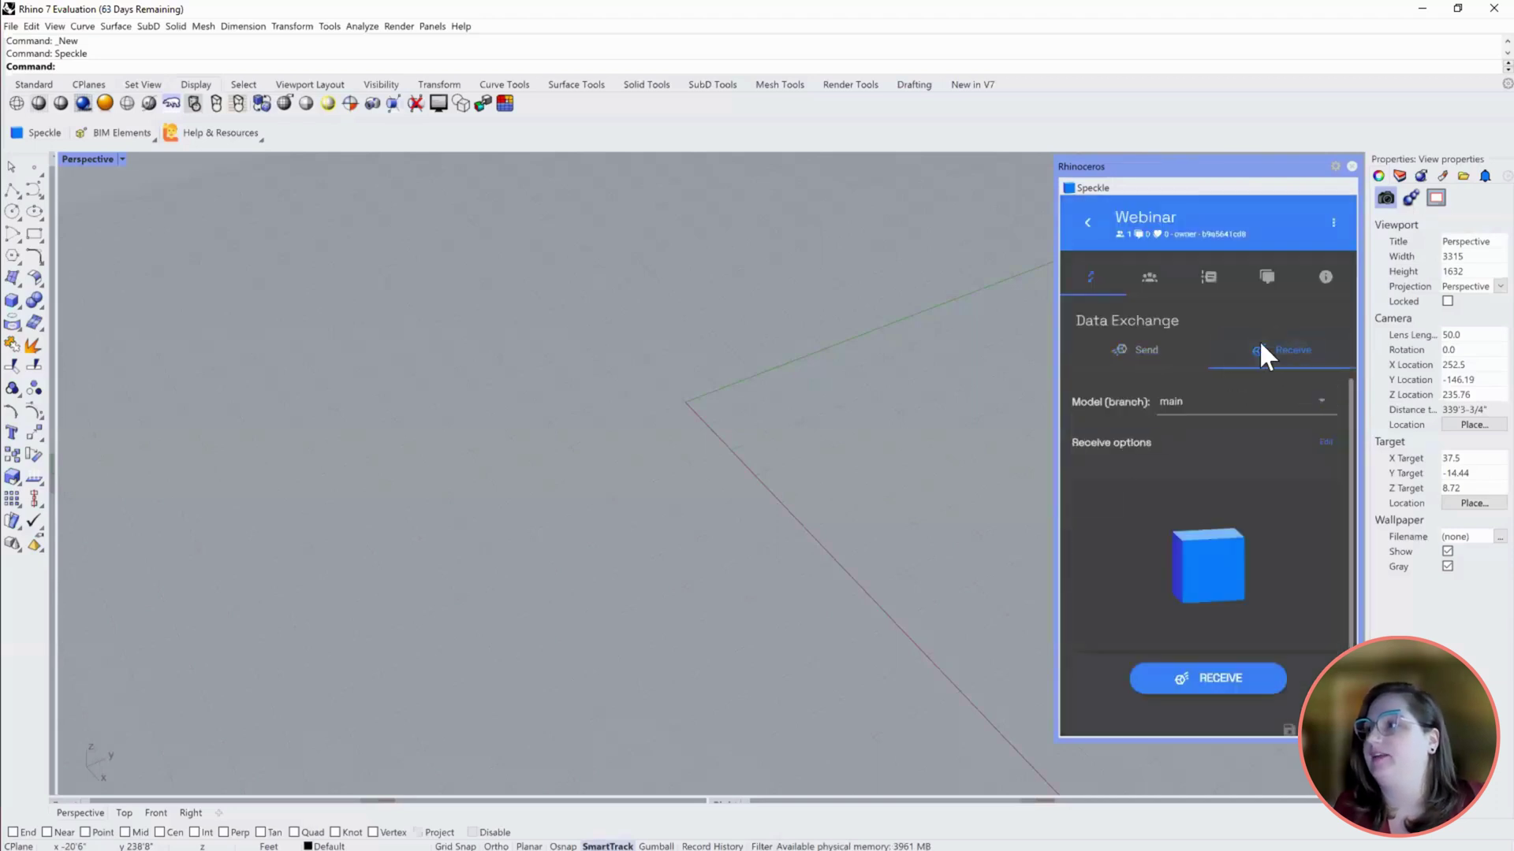
left_click(1222, 680)
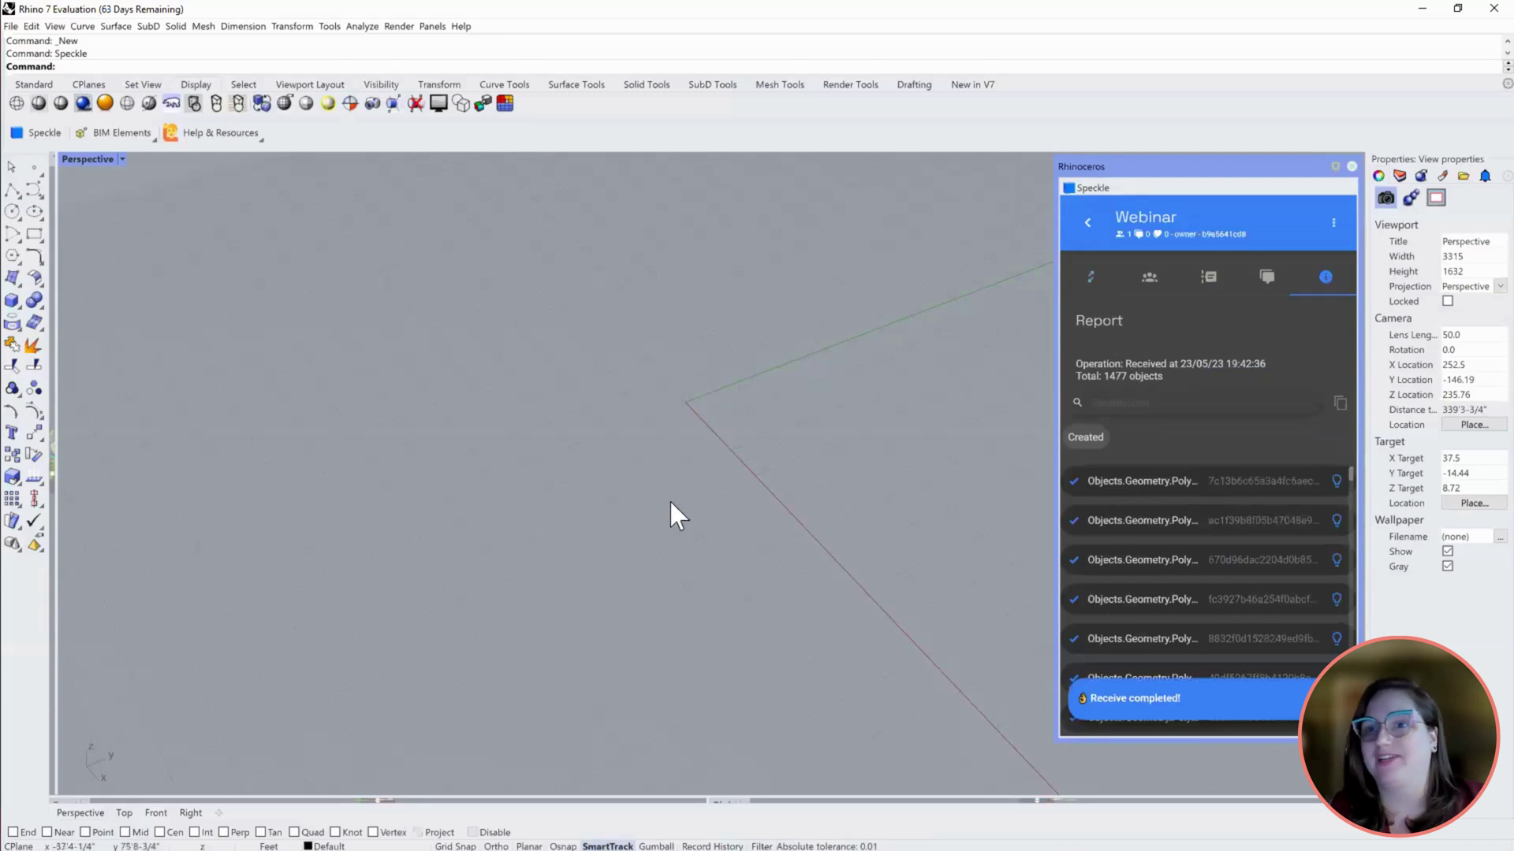
left_click(633, 477)
scroll(495, 459, "down", 12)
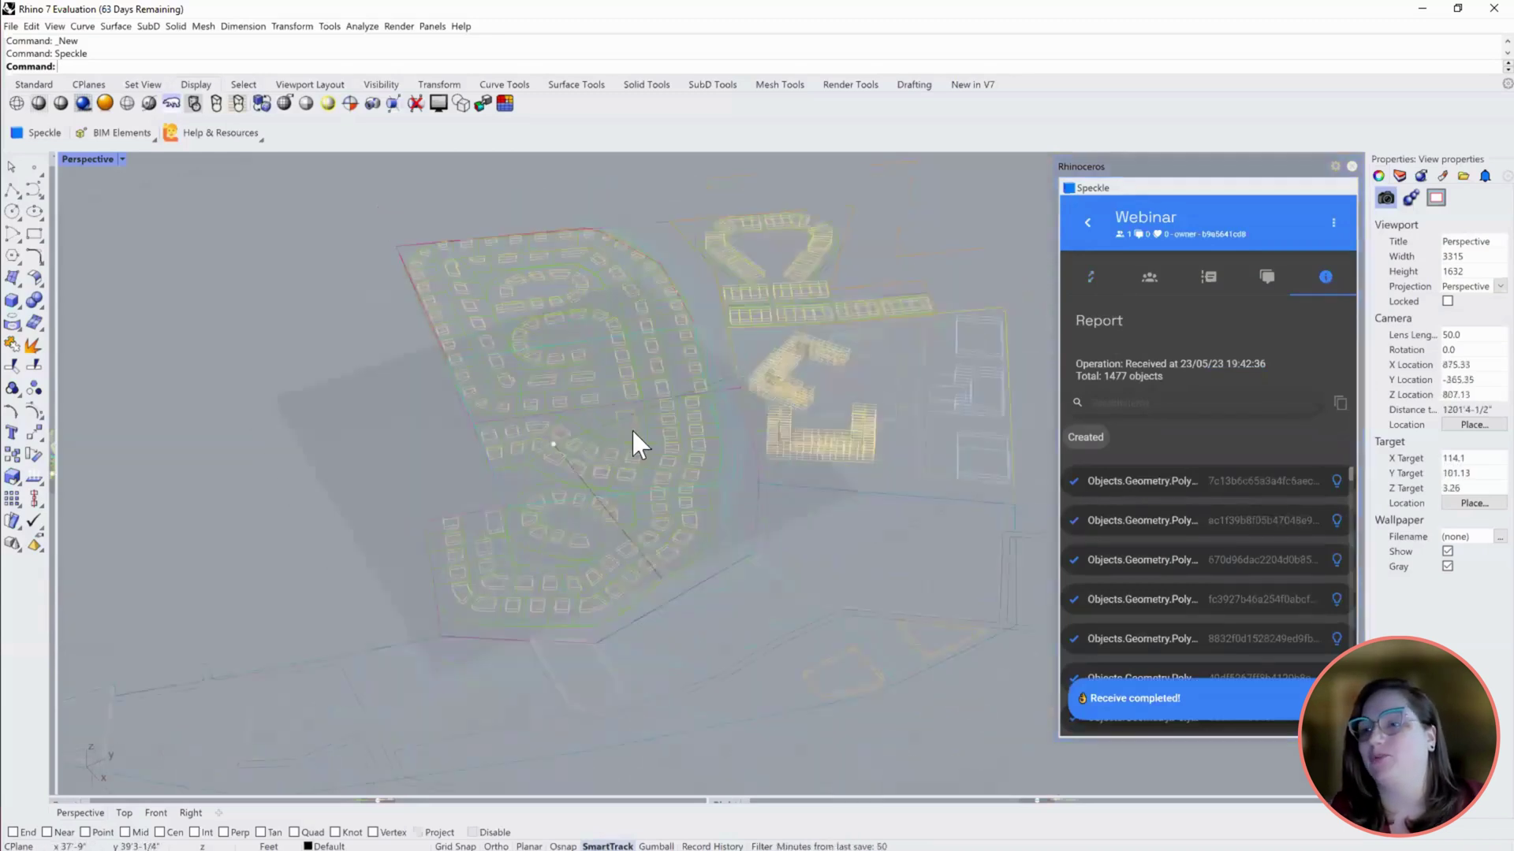
scroll(631, 428, "down", 5)
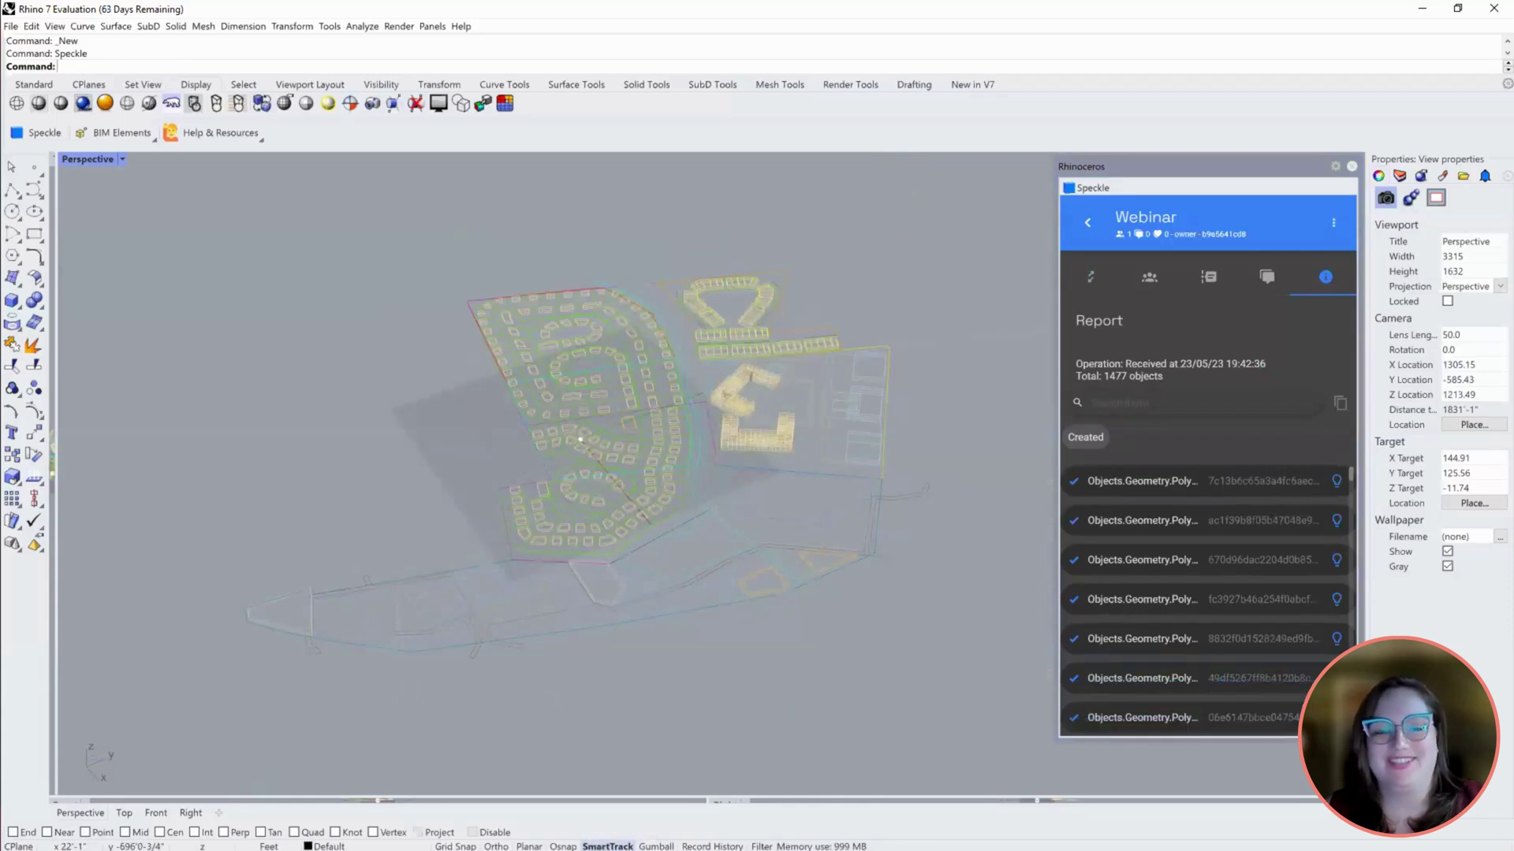
Switch to the Barracks Redevelopment project in Giraffe and examine the Sydney map around Randwick and South Coogee.
key("alt+Tab")
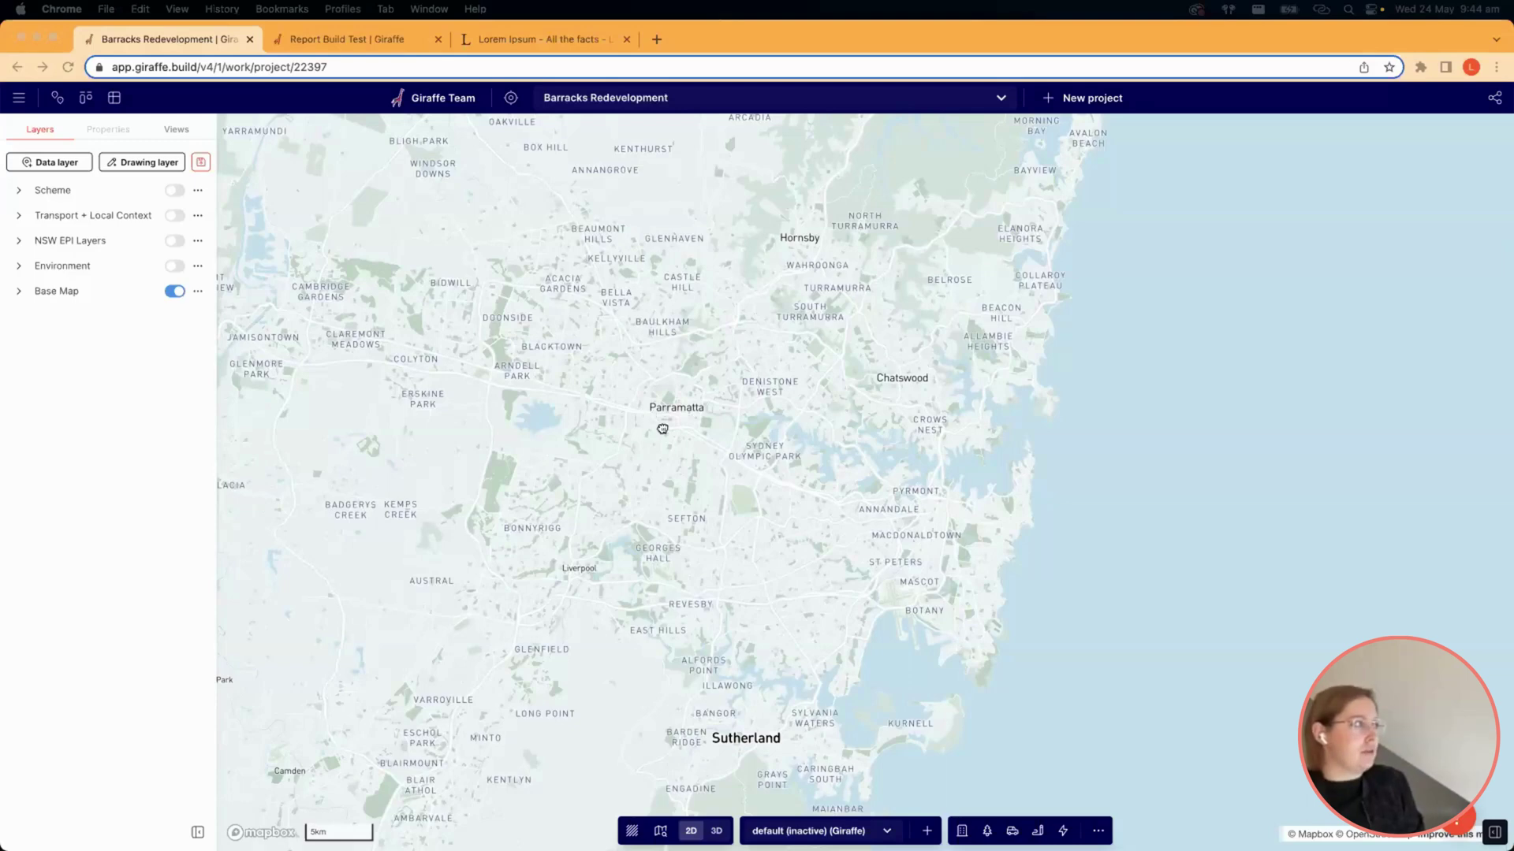
left_click(917, 515)
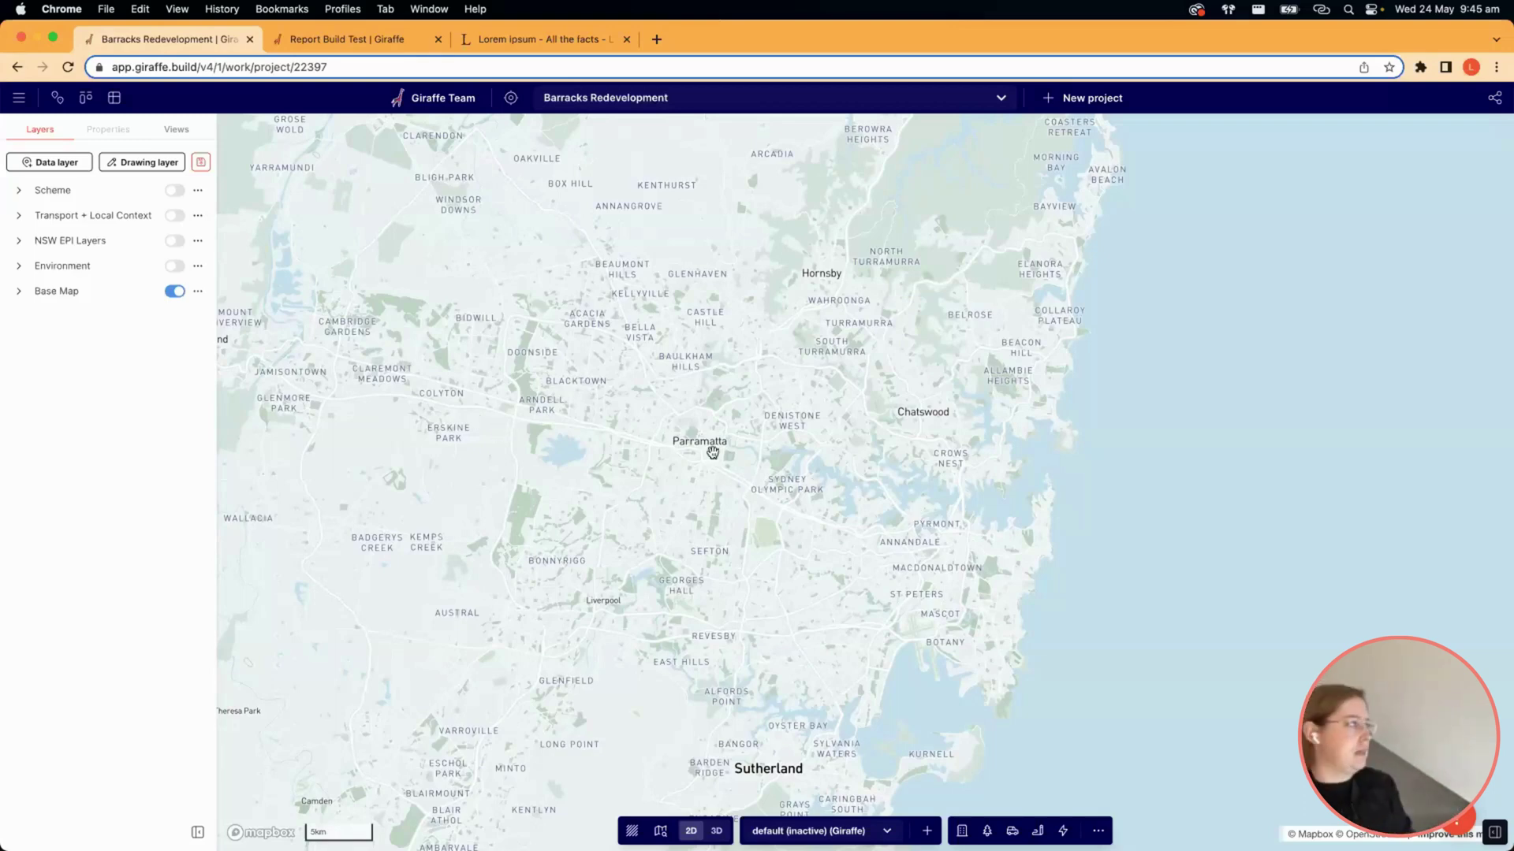
left_click_drag(763, 585, 757, 590)
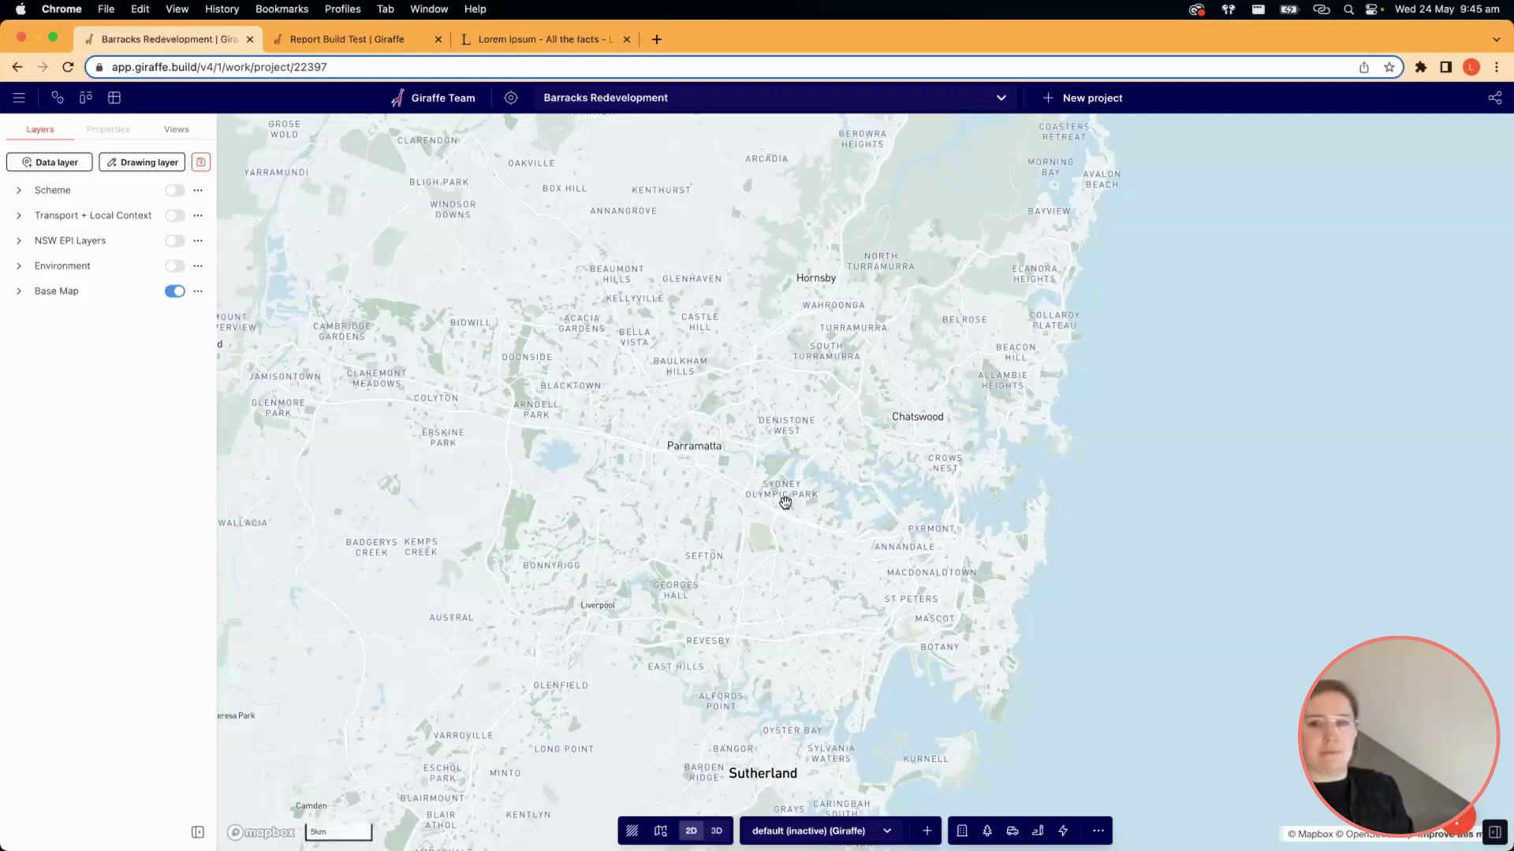
scroll(785, 502, "up", 5)
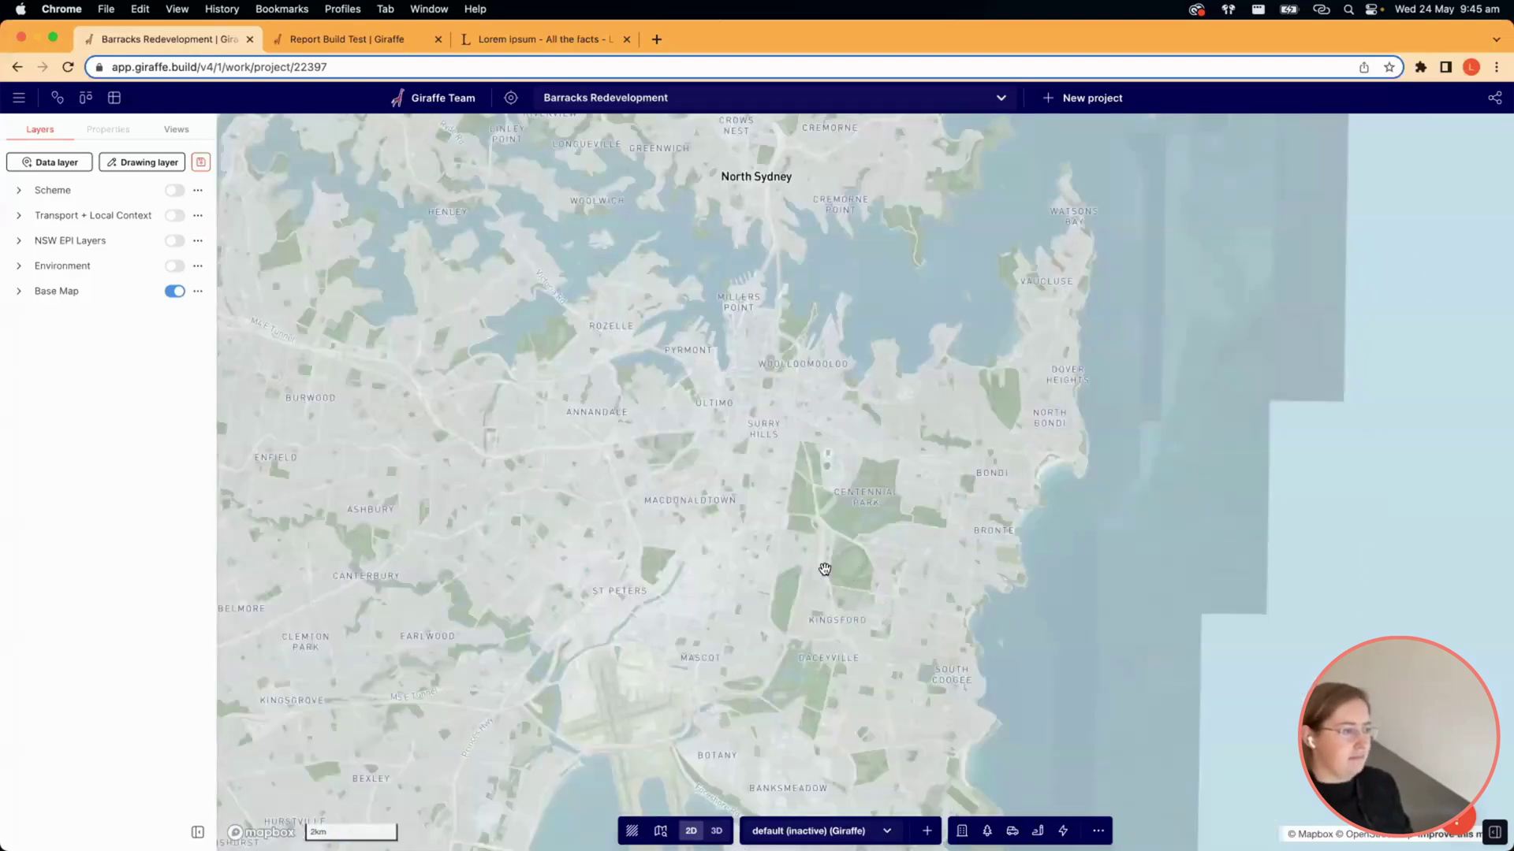
scroll(824, 569, "down", 2)
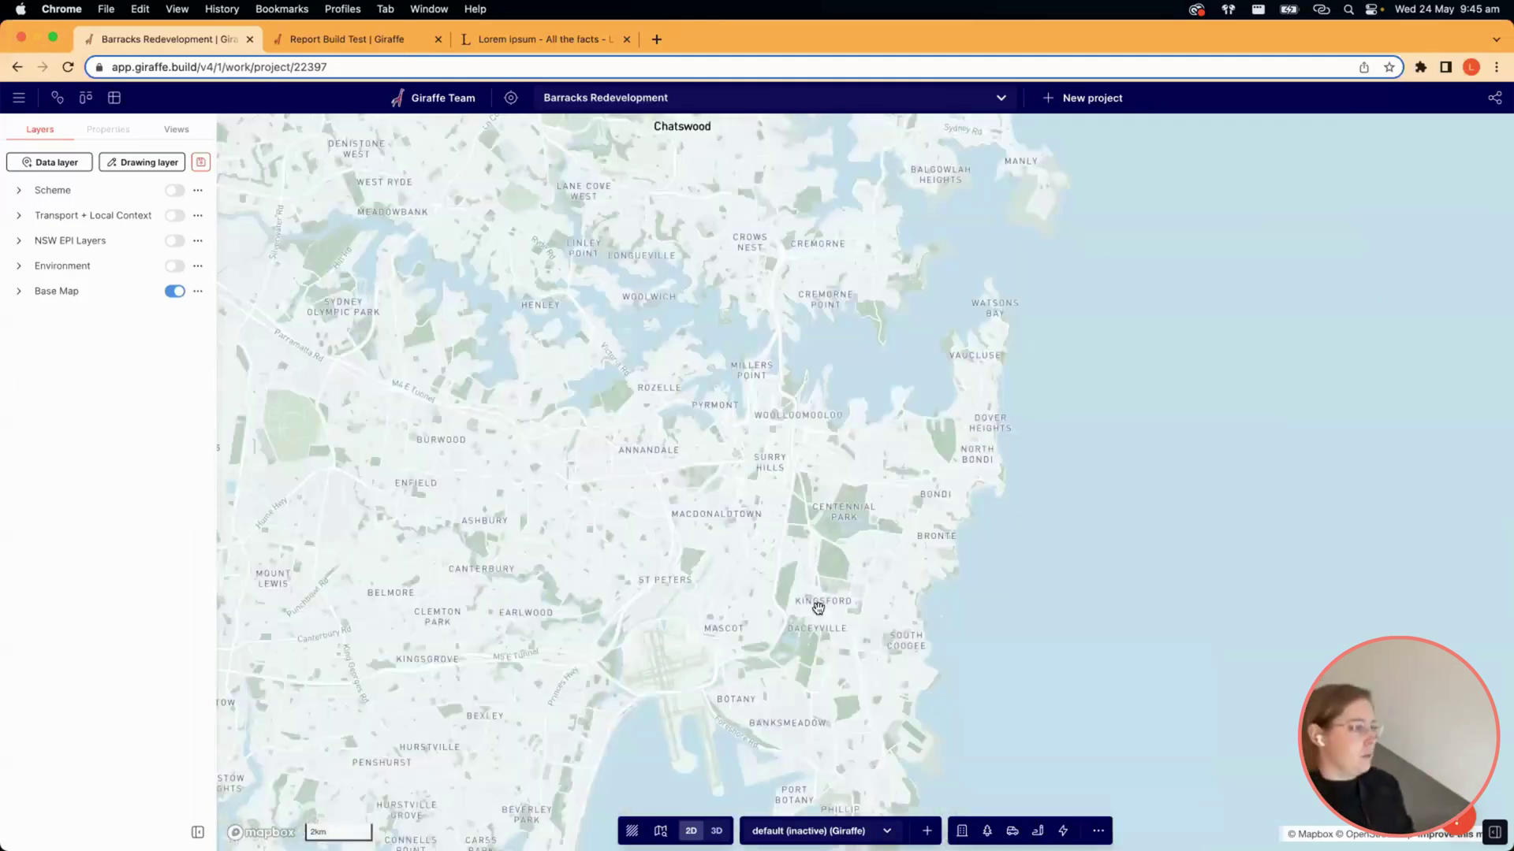
left_click_drag(866, 654, 840, 612)
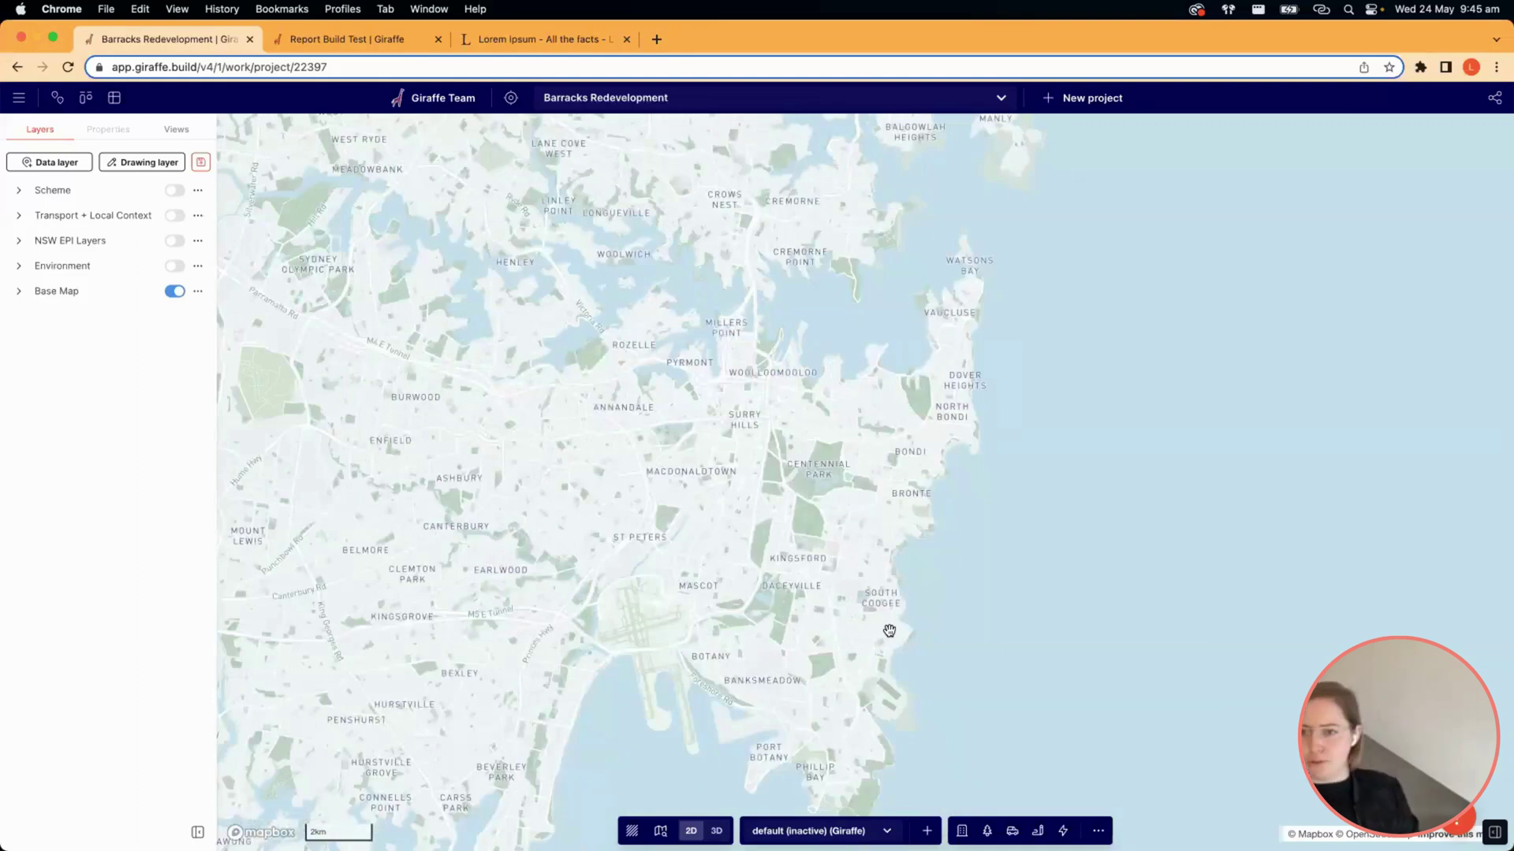
scroll(889, 630, "up", 3)
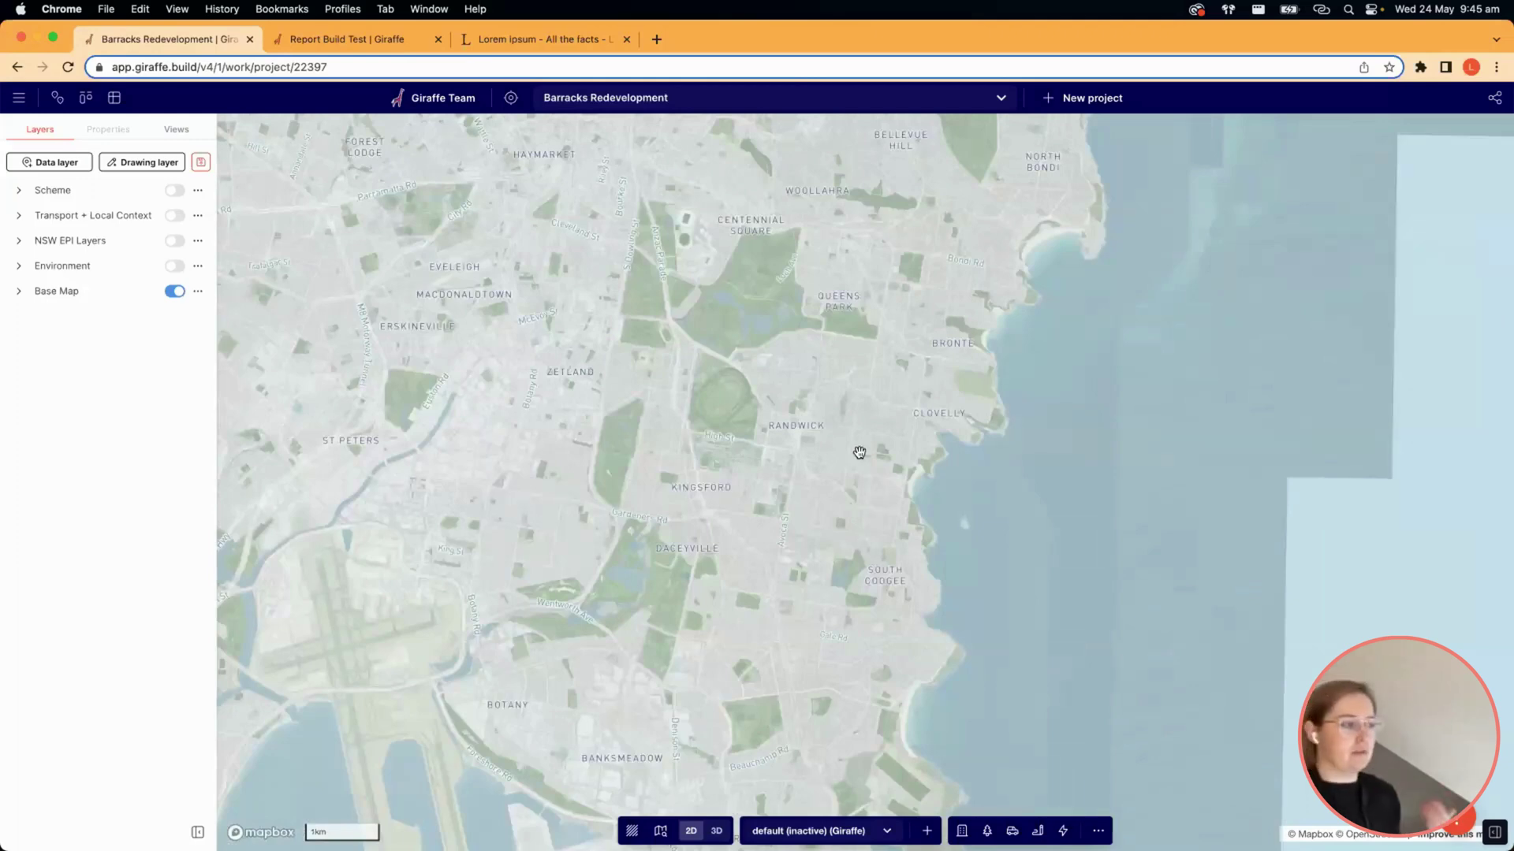
Show the map in 3D and turn on the Transport + Local Context and Scheme layers.
scroll(796, 584, "up", 3)
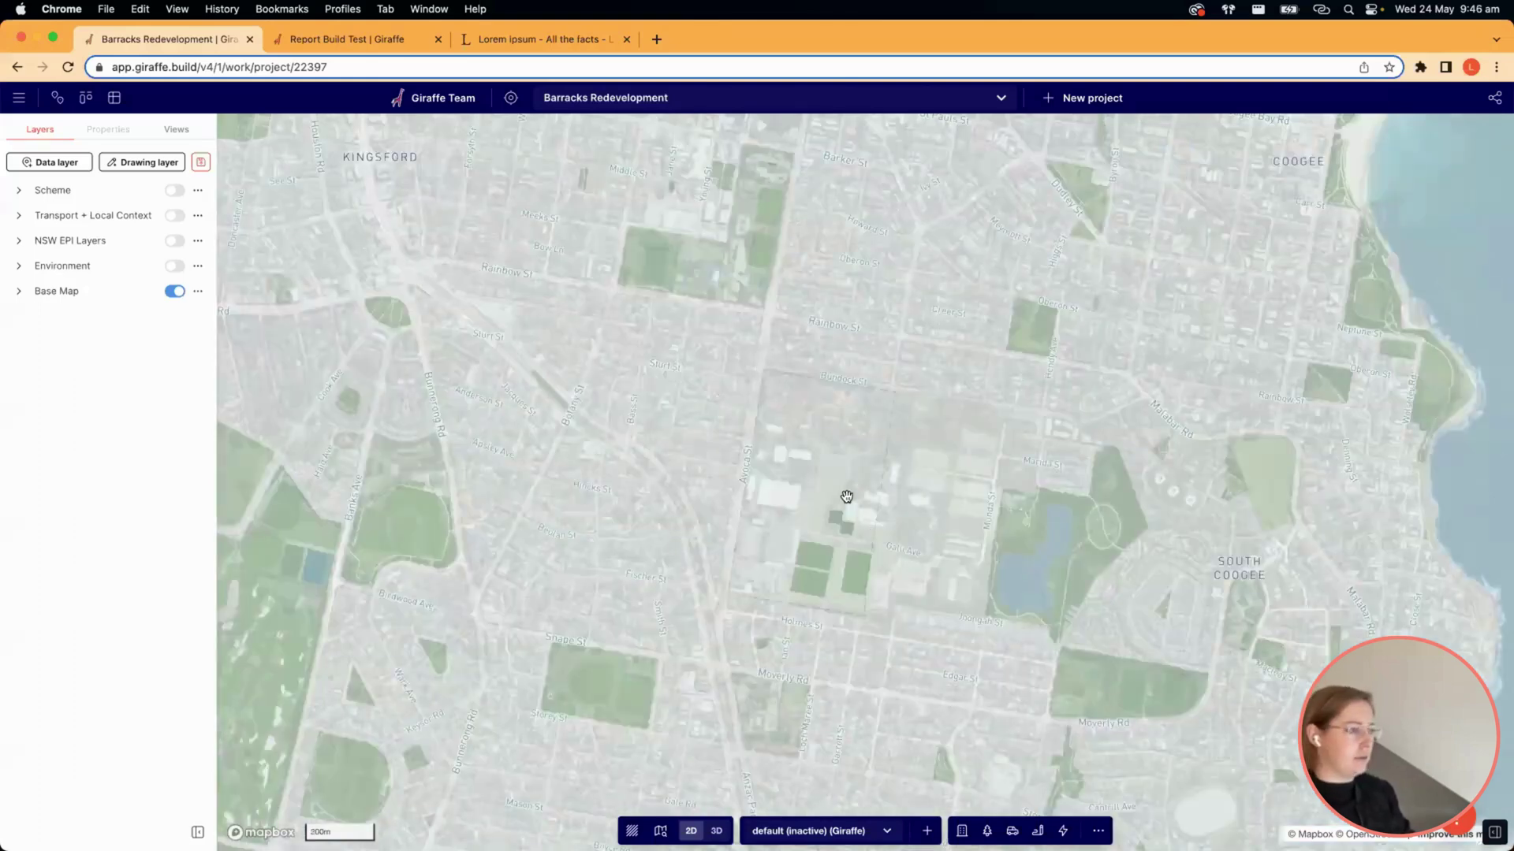
scroll(855, 509, "down", 5)
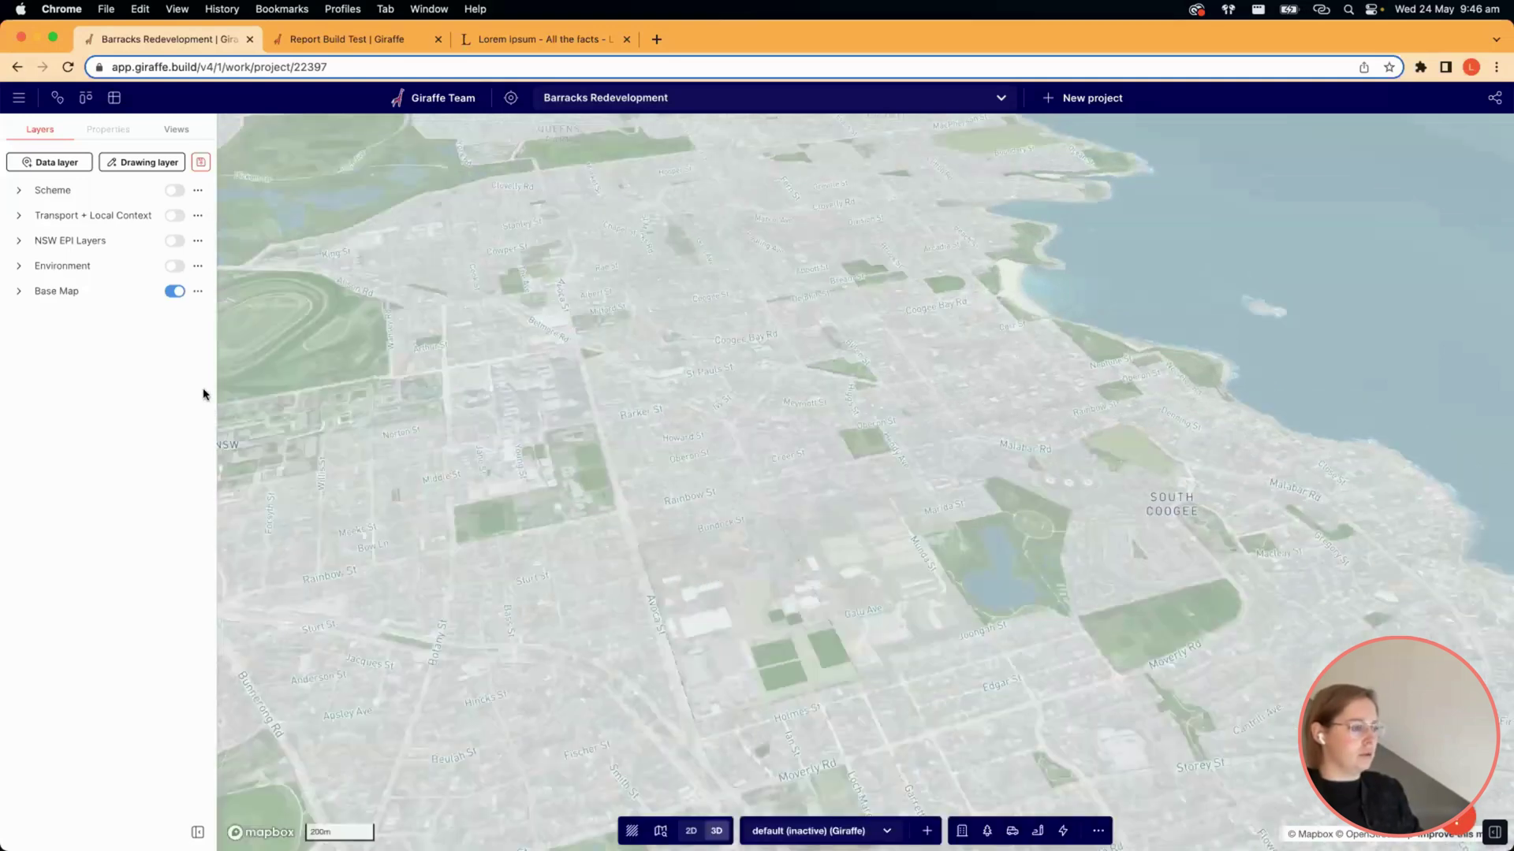
left_click(19, 291)
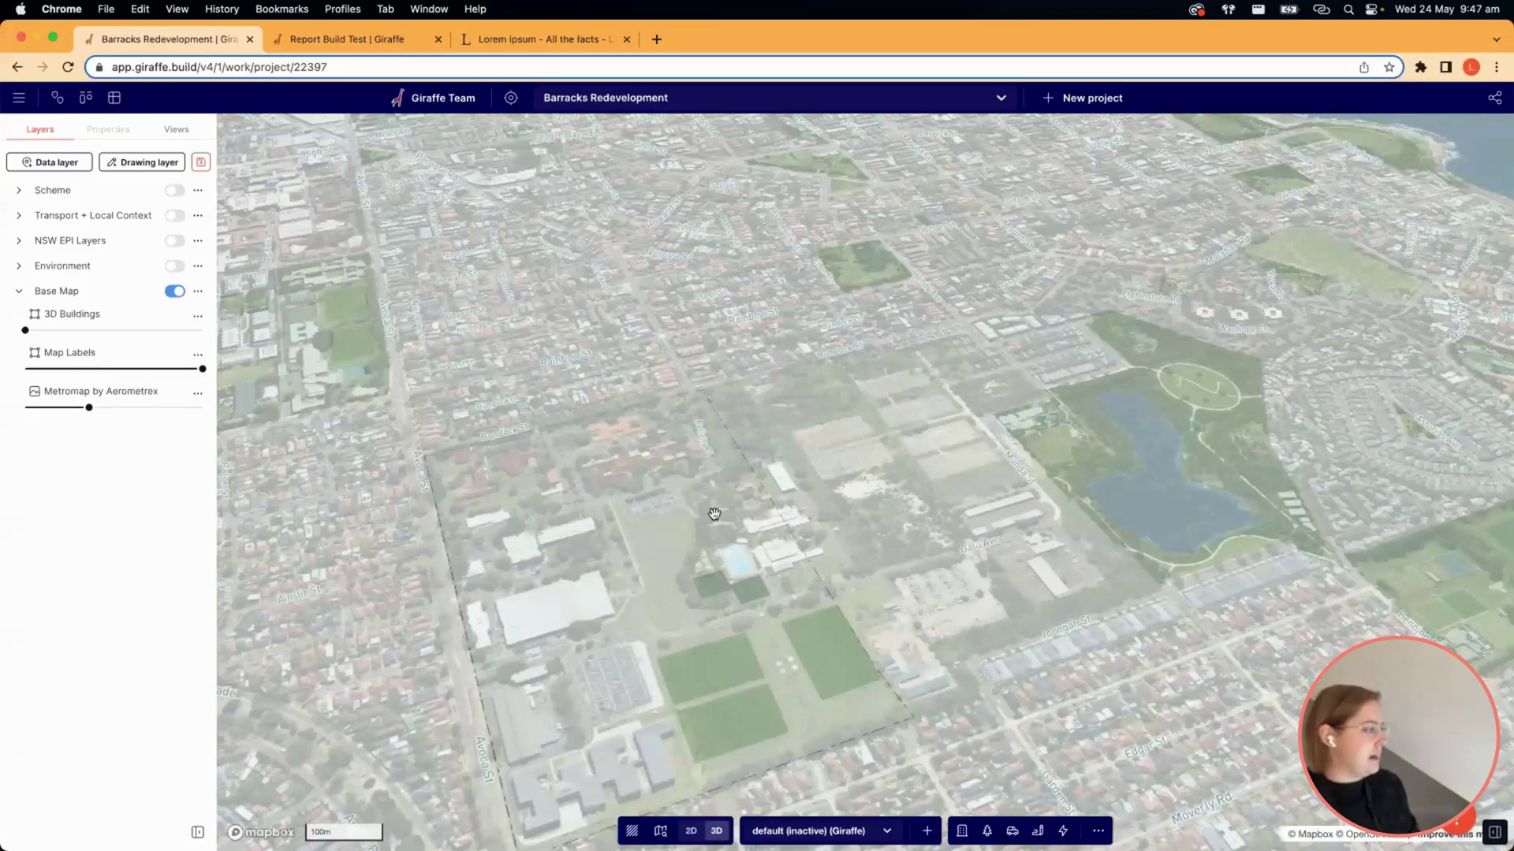
scroll(714, 514, "down", 2)
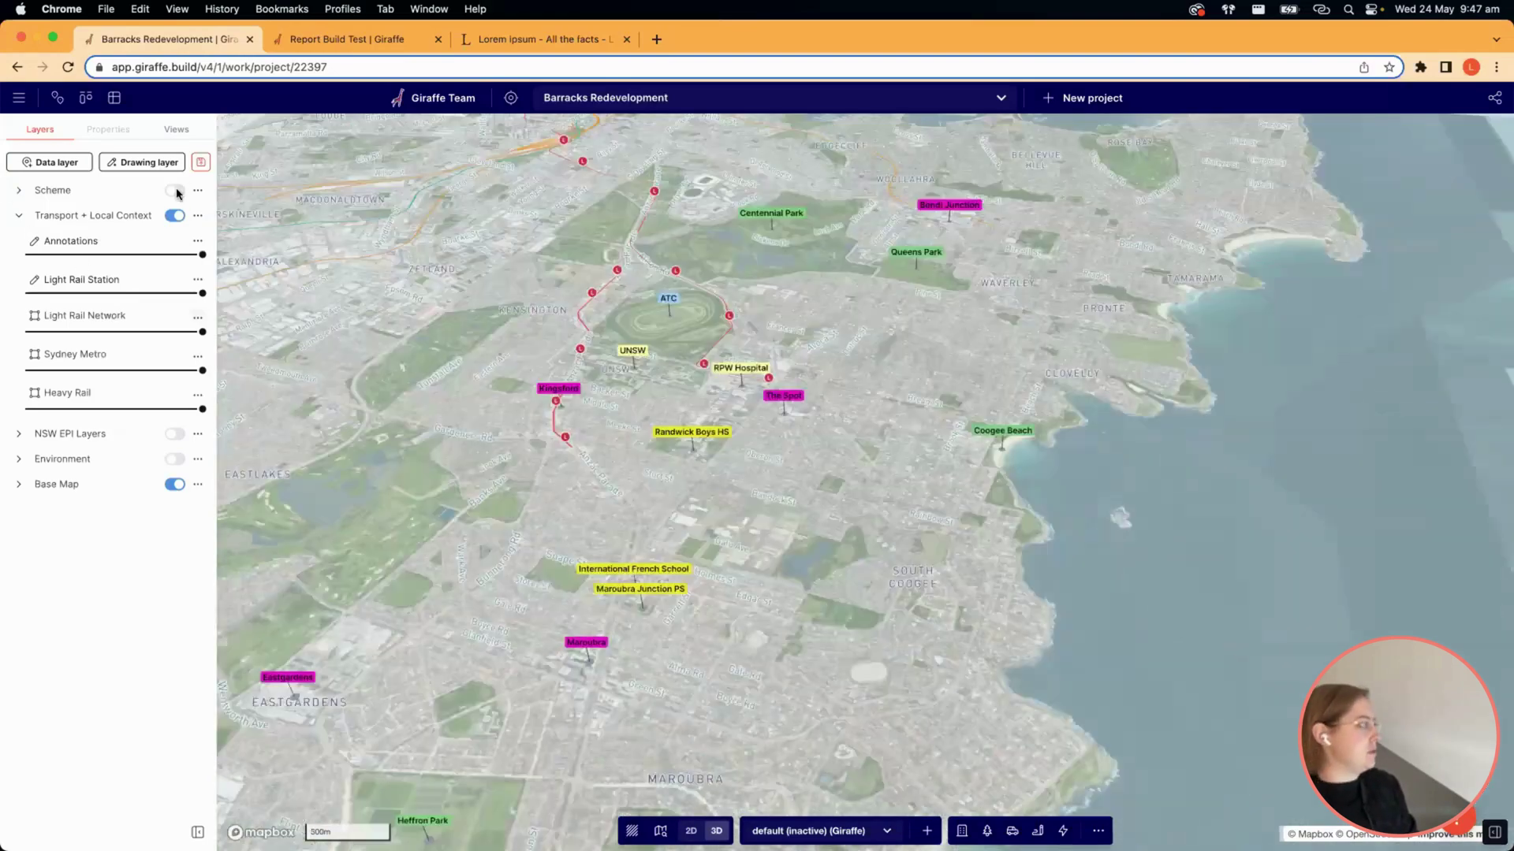
left_click(19, 190)
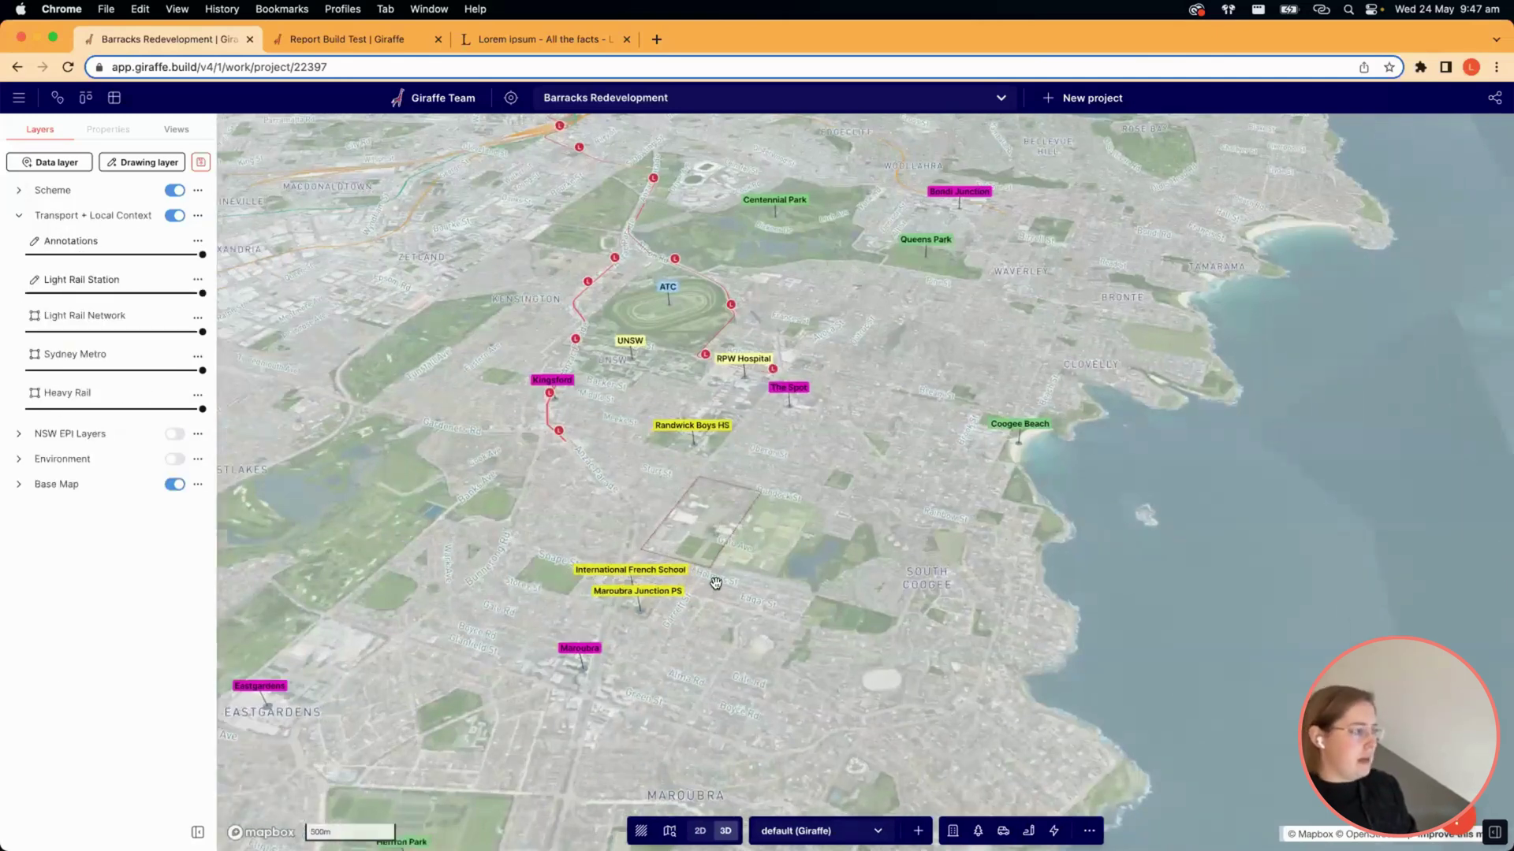
Examine the site boundary's surroundings from Maroubra to Kingsford and Coogee Beach, including nearby schools, centres and light rail stops.
scroll(630, 536, "up", 2)
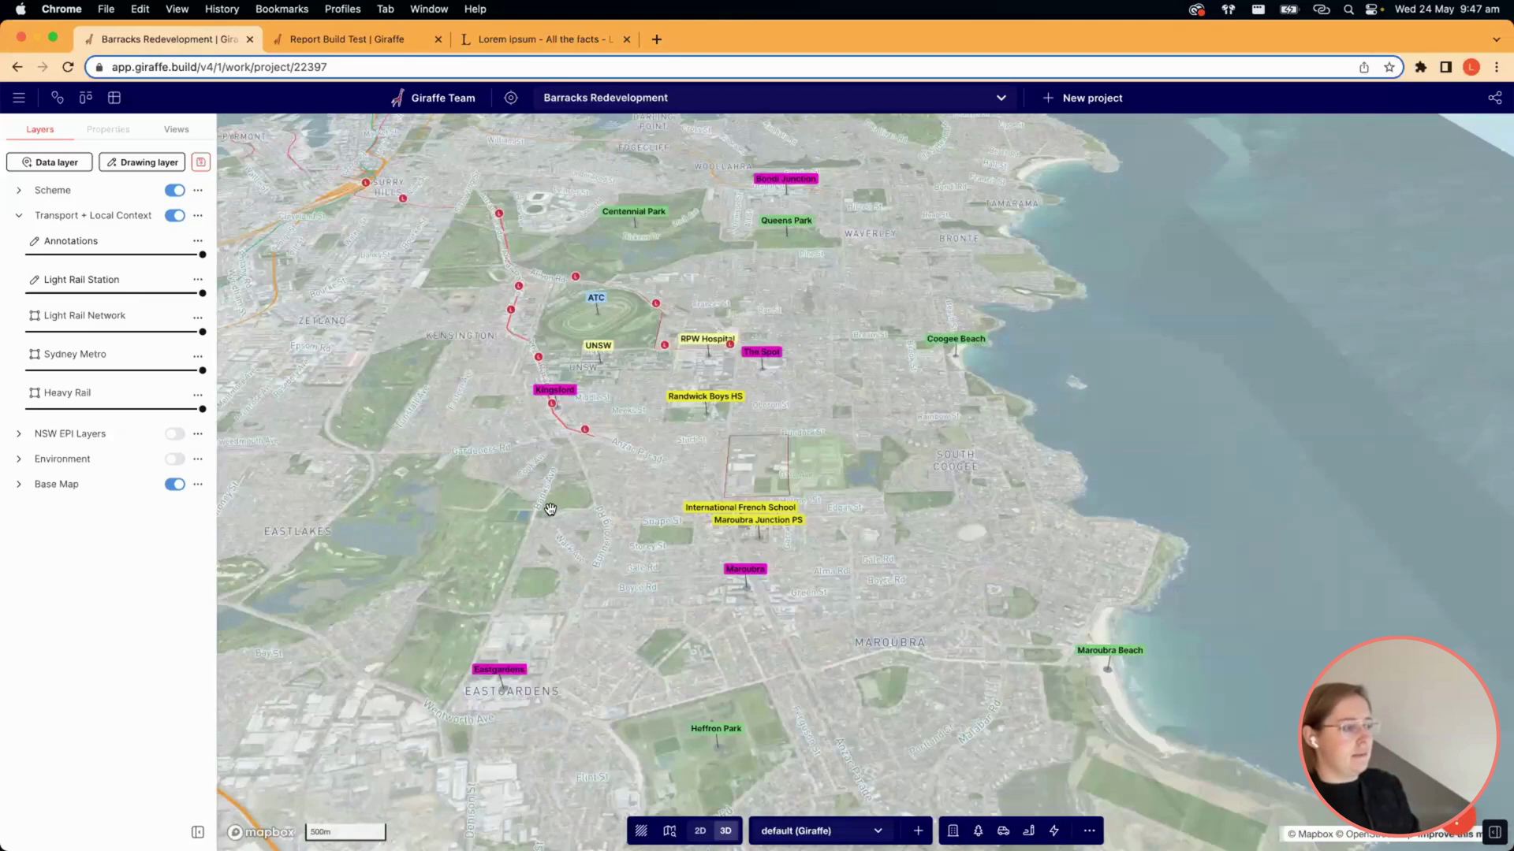
right_click_drag(618, 497, 588, 493)
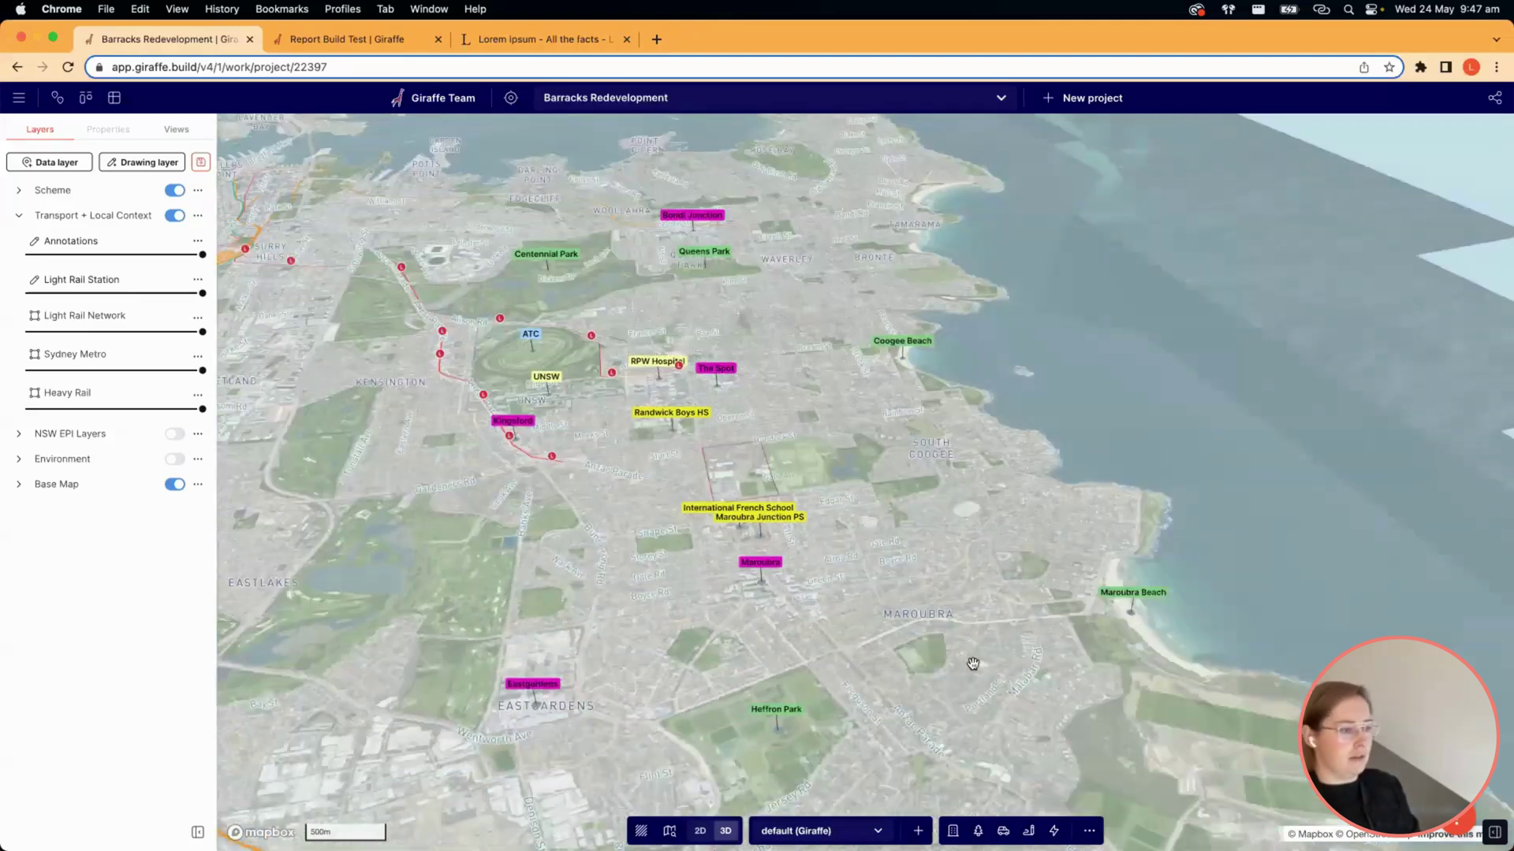
right_click_drag(738, 607, 980, 477)
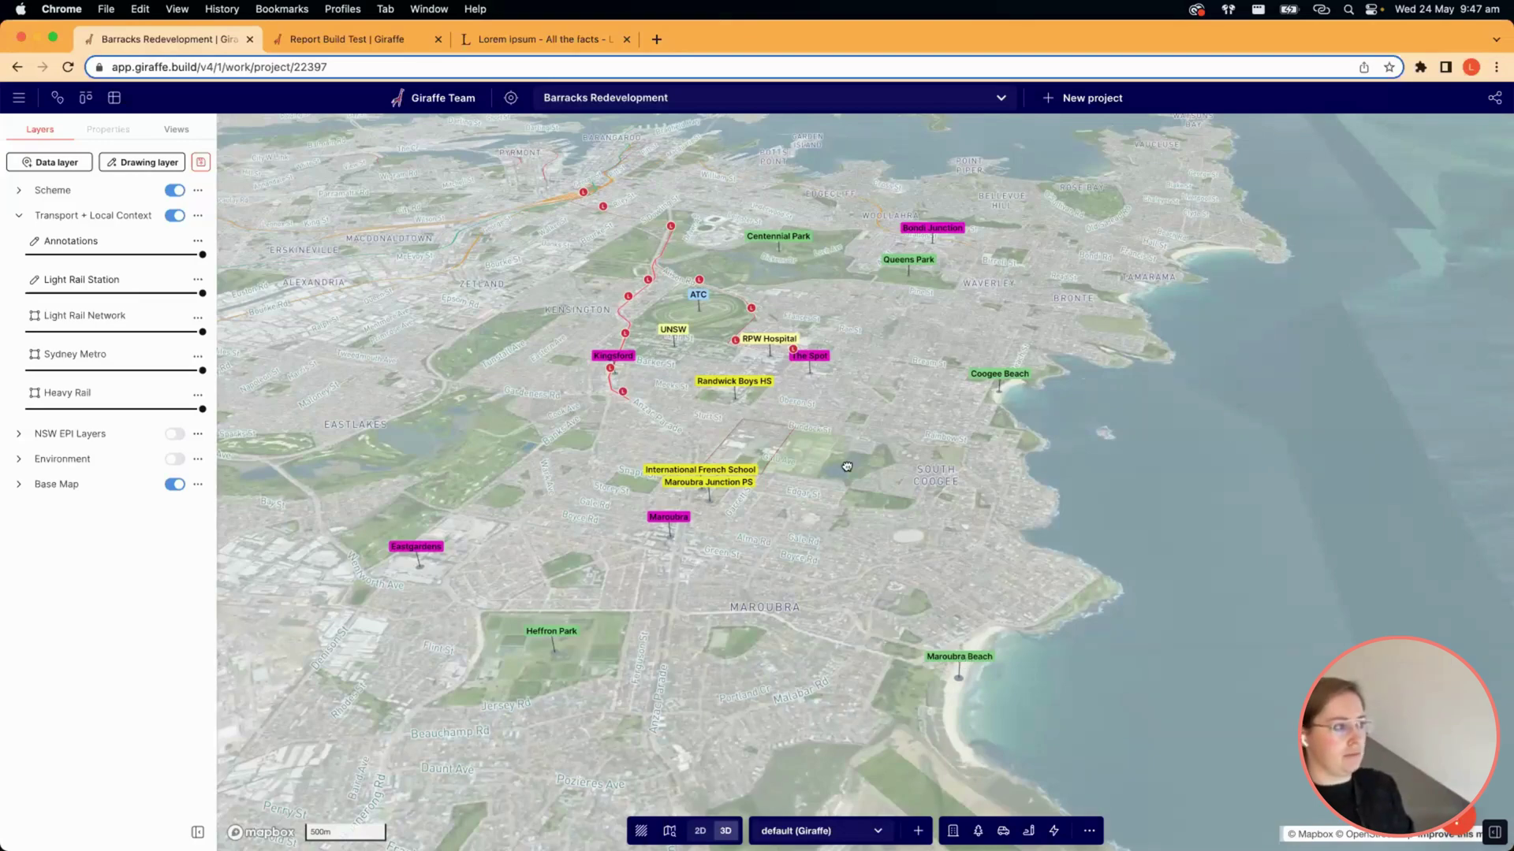
scroll(847, 466, "up", 3)
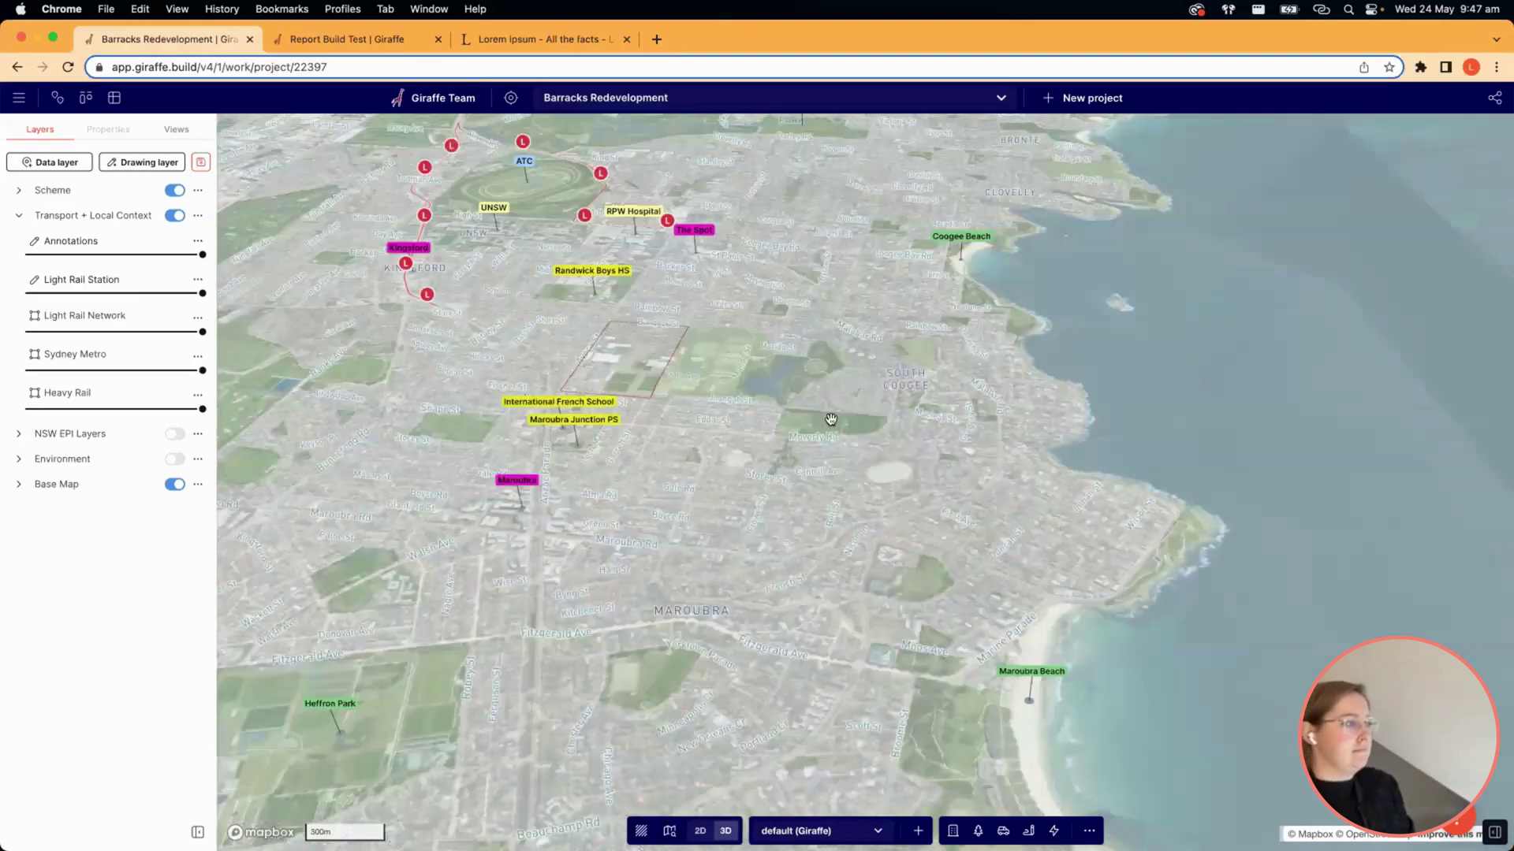
scroll(729, 390, "down", 2)
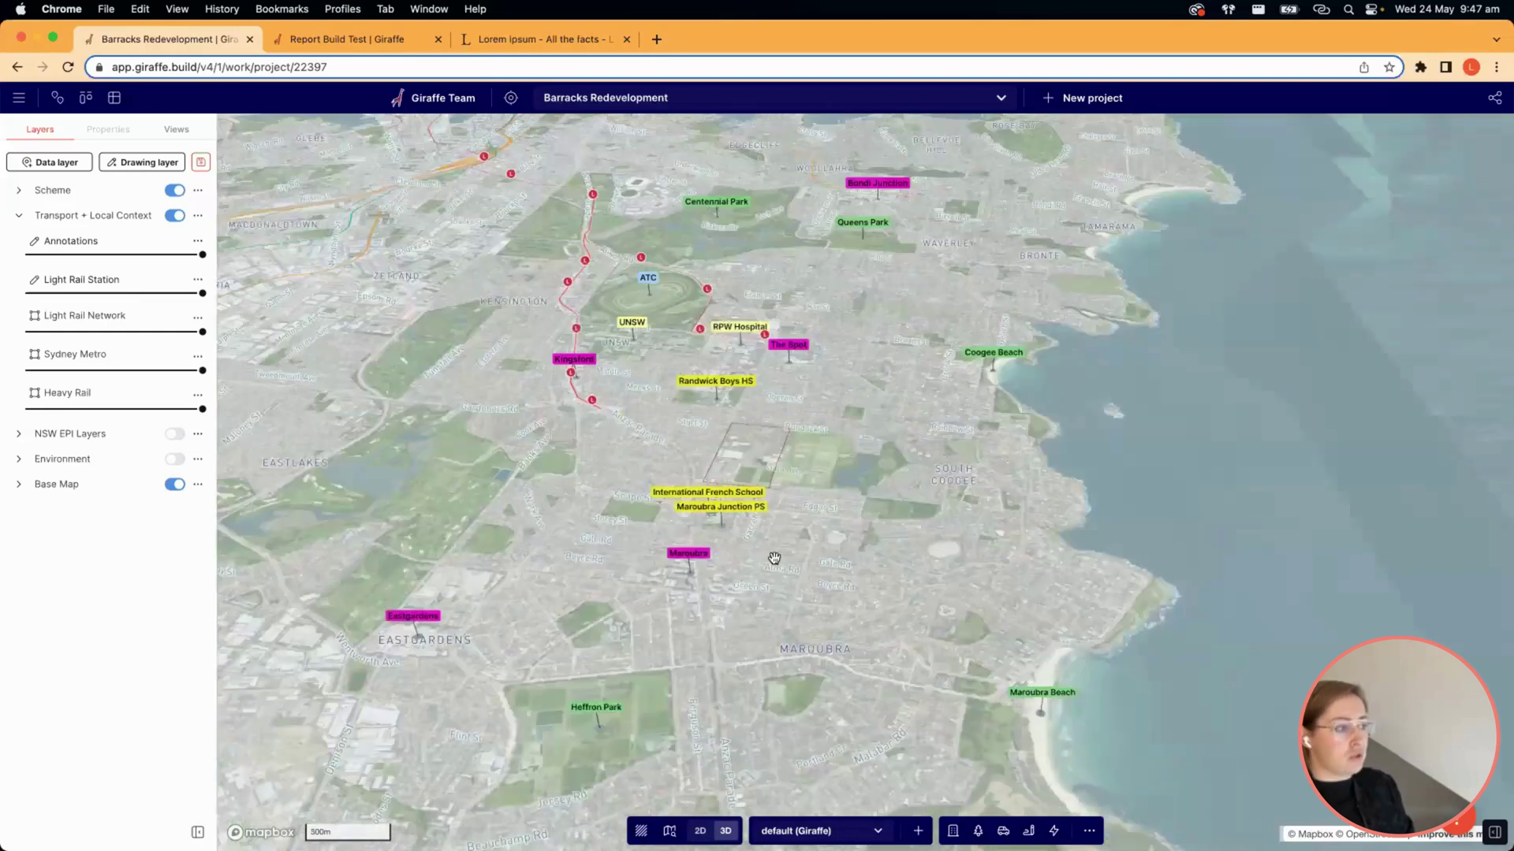
scroll(735, 533, "up", 2)
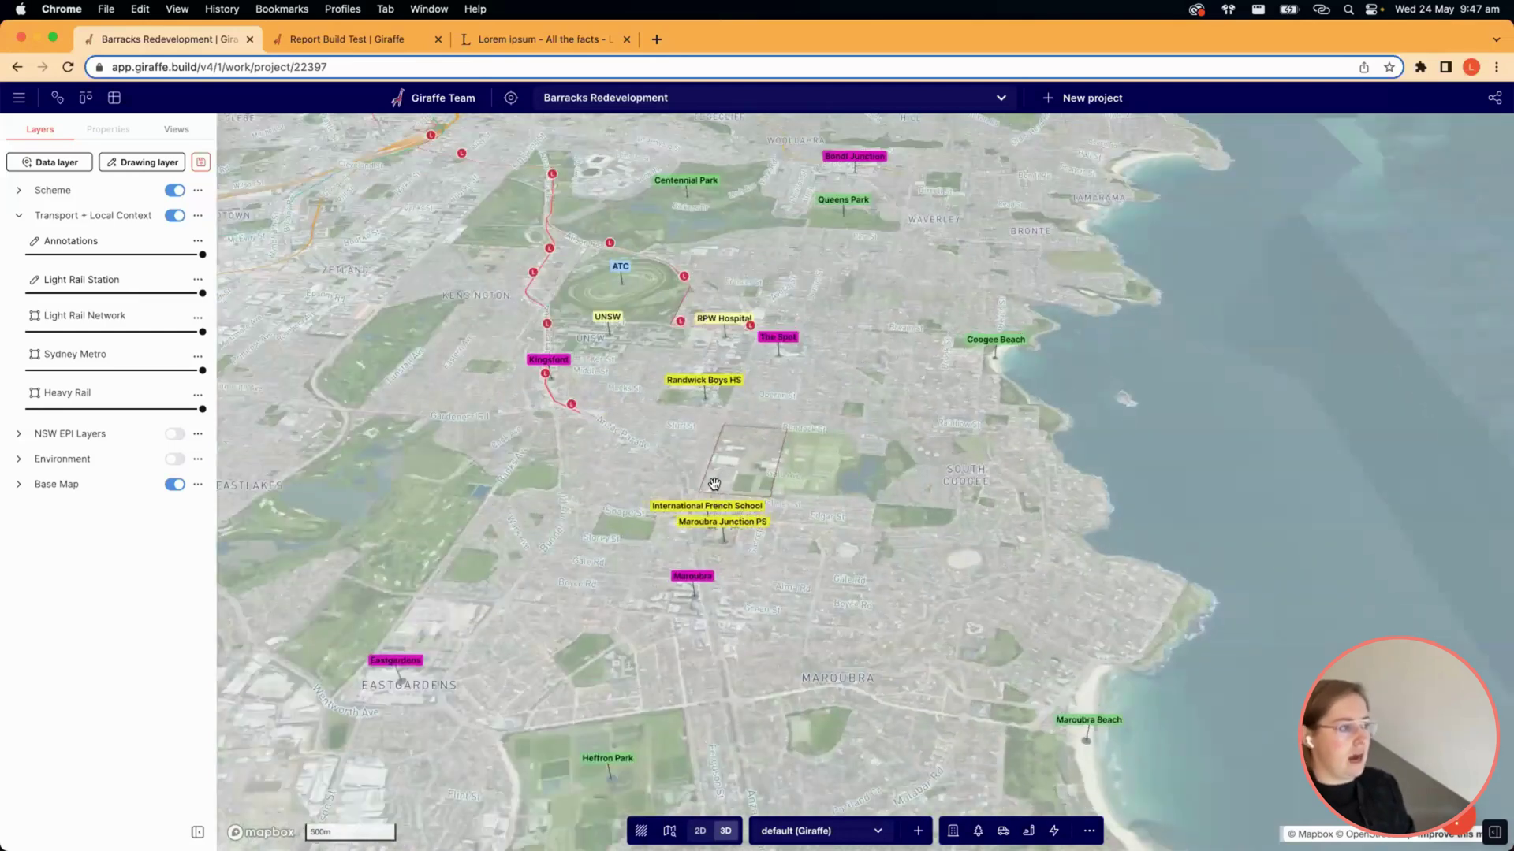
scroll(720, 386, "up", 3)
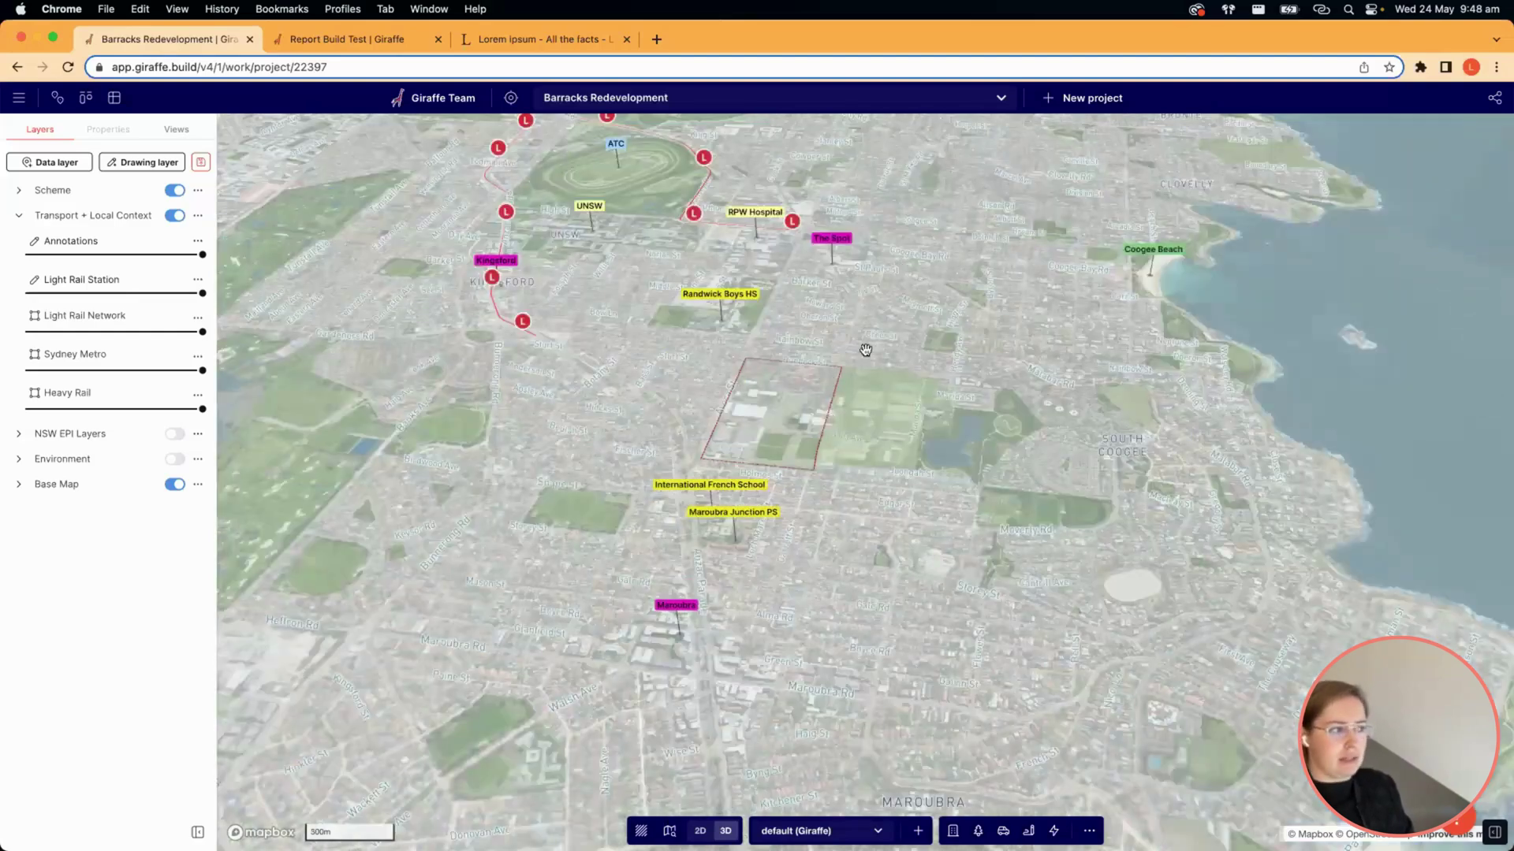
scroll(865, 349, "up", 3)
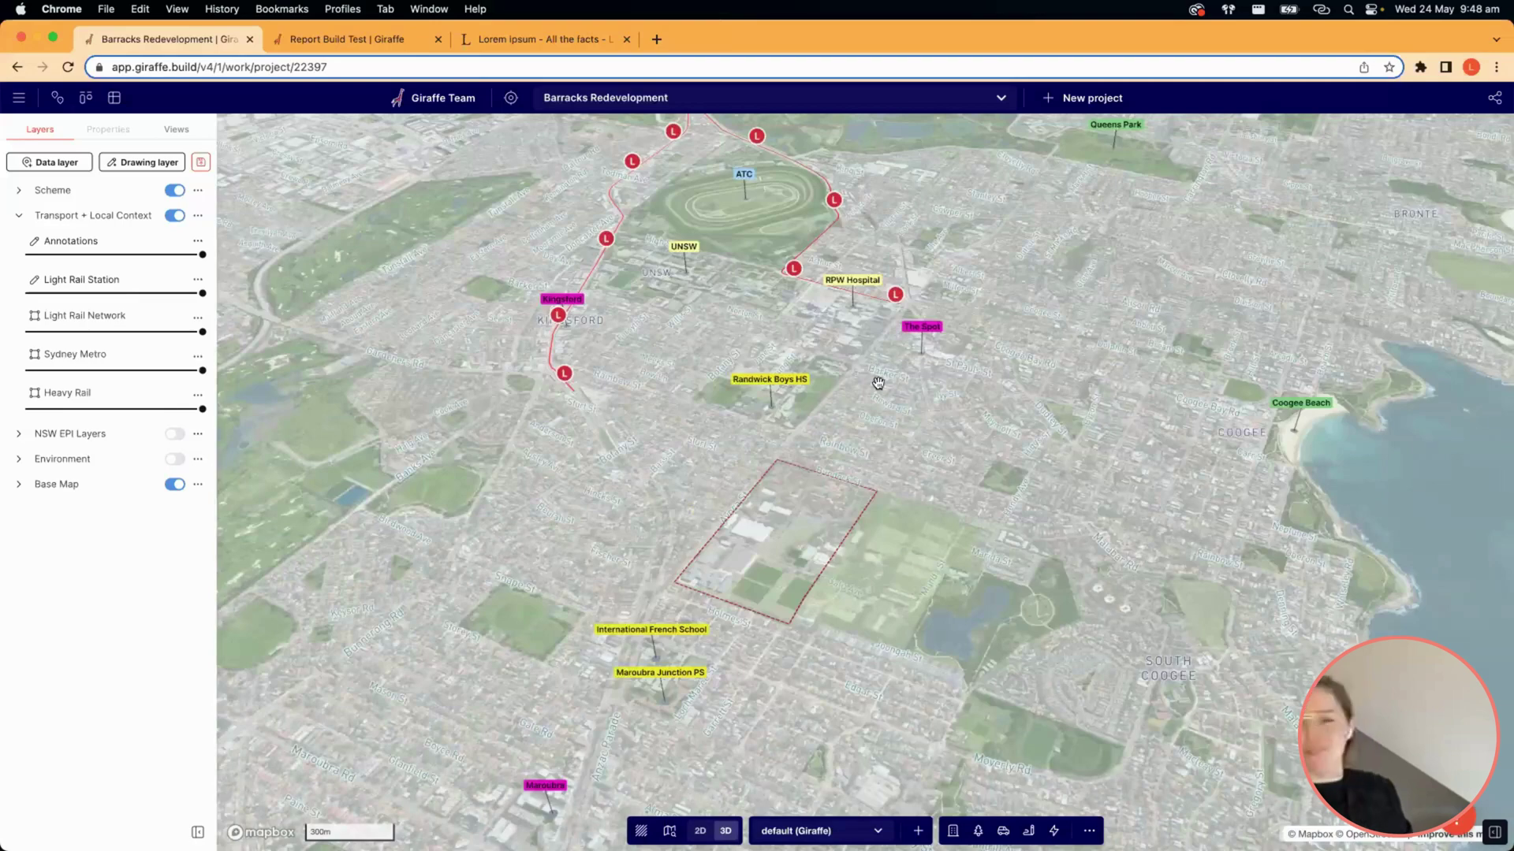
scroll(879, 448, "up", 5)
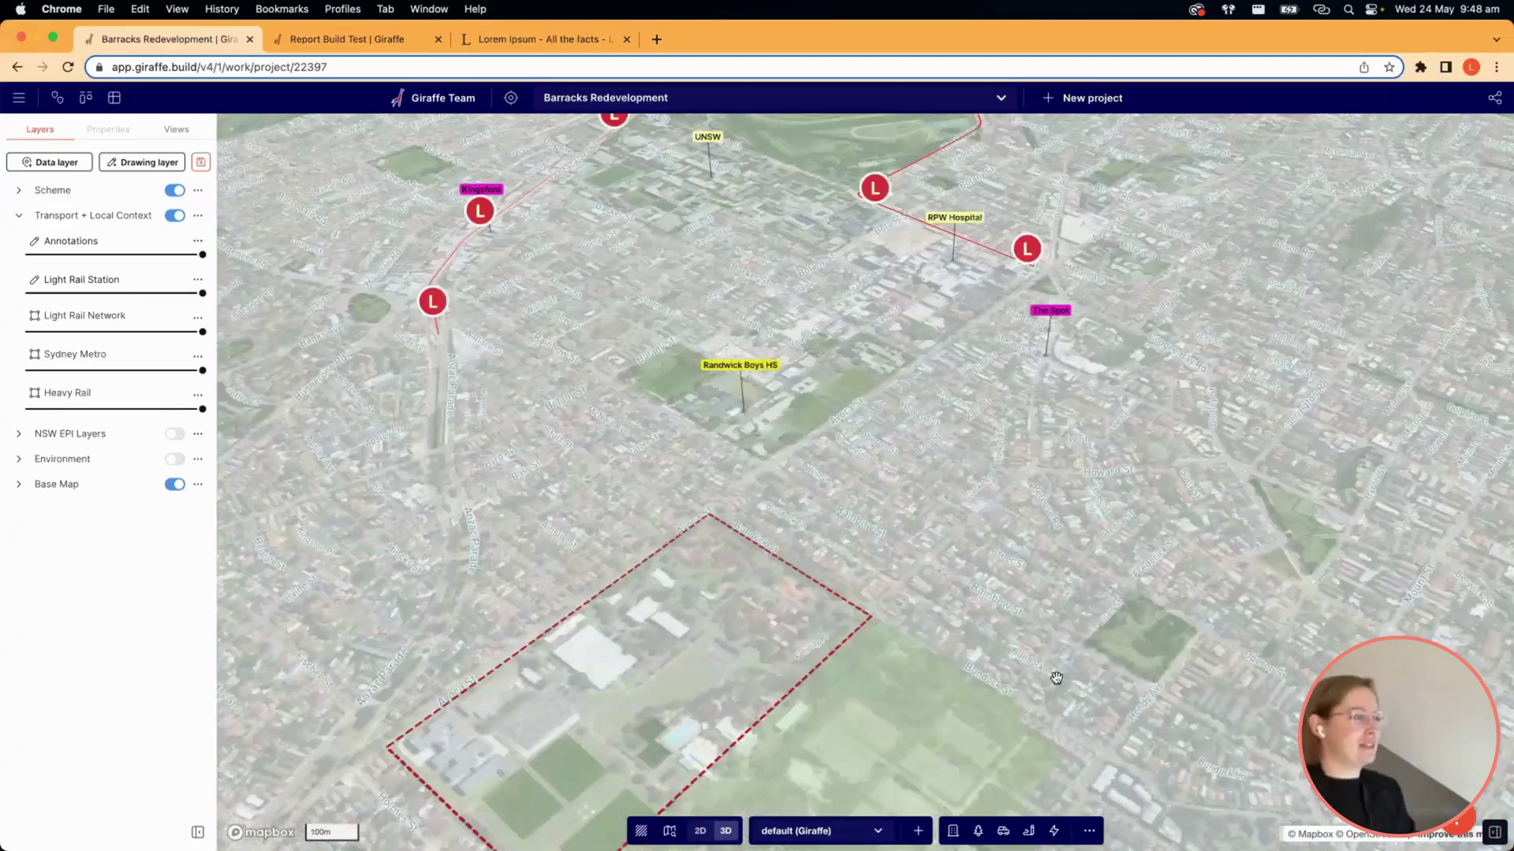
left_click_drag(1040, 581, 1029, 616)
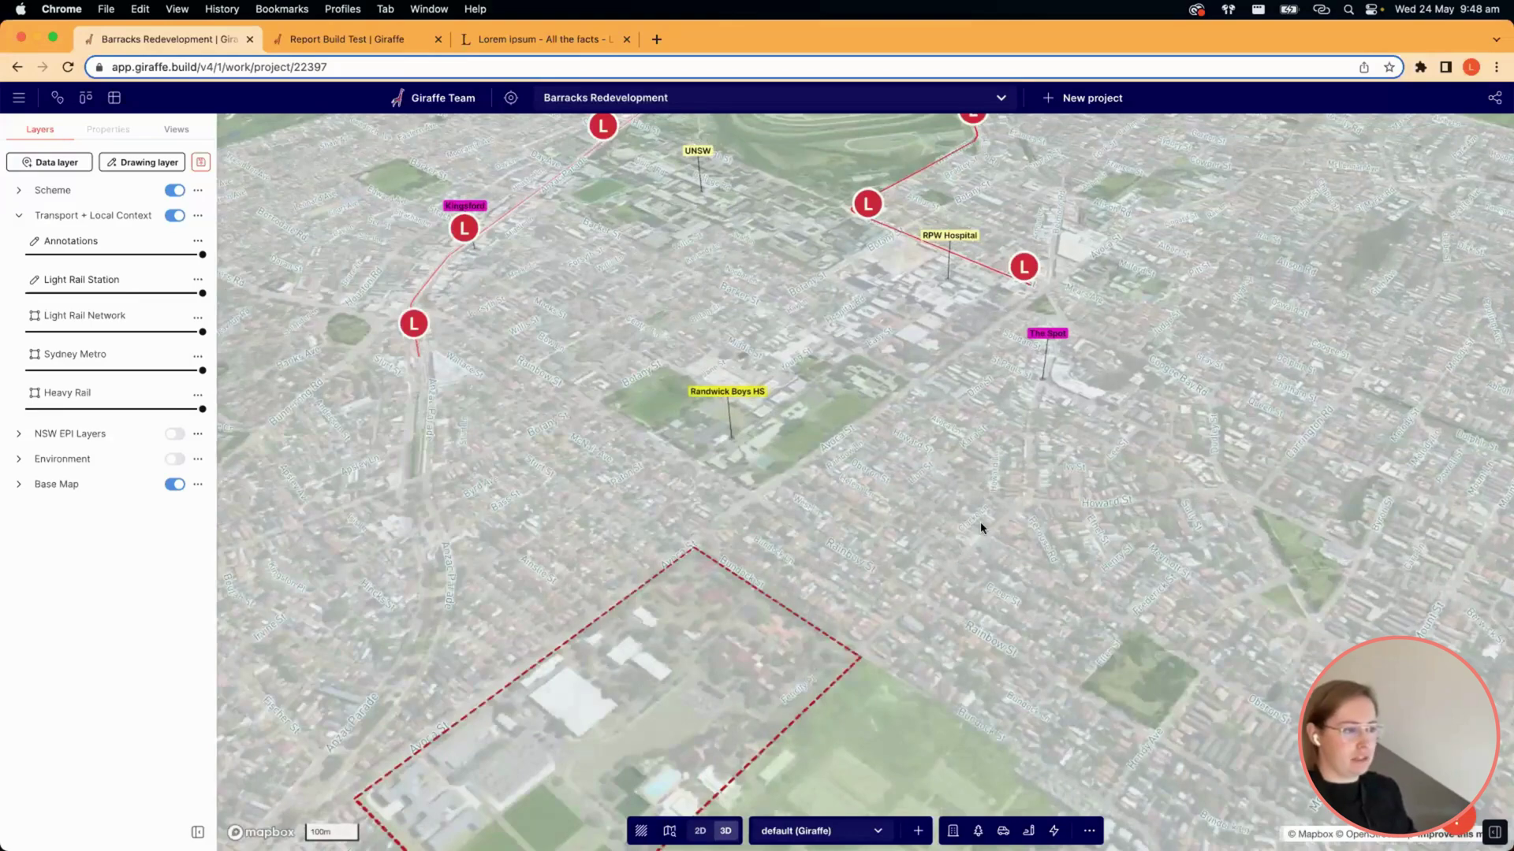
Place a text annotation marker on the school grounds between Randwick Boys HS and RPW Hospital.
left_click(1028, 831)
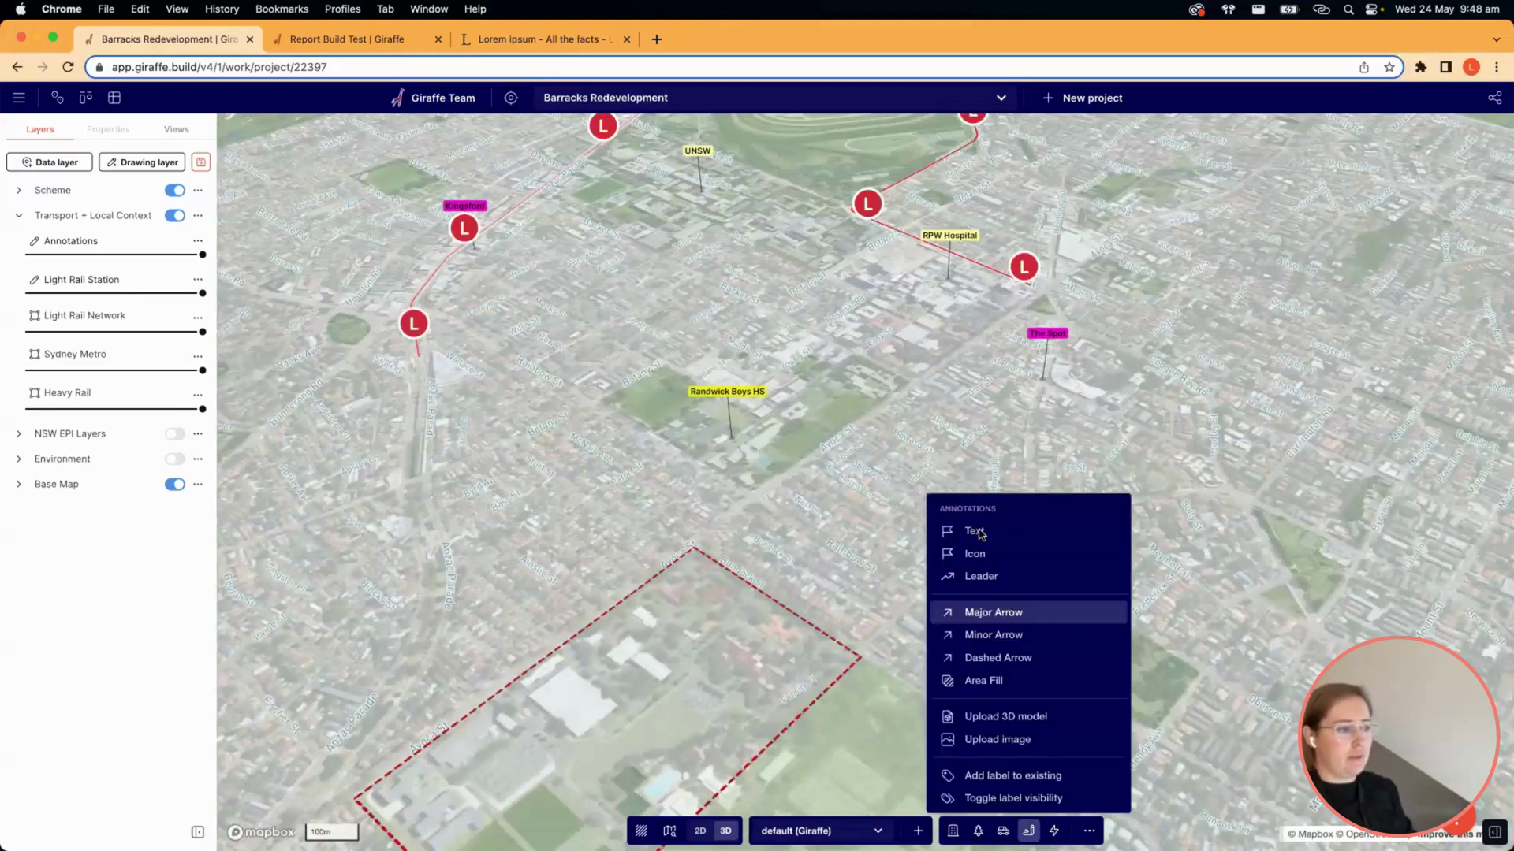
left_click(985, 532)
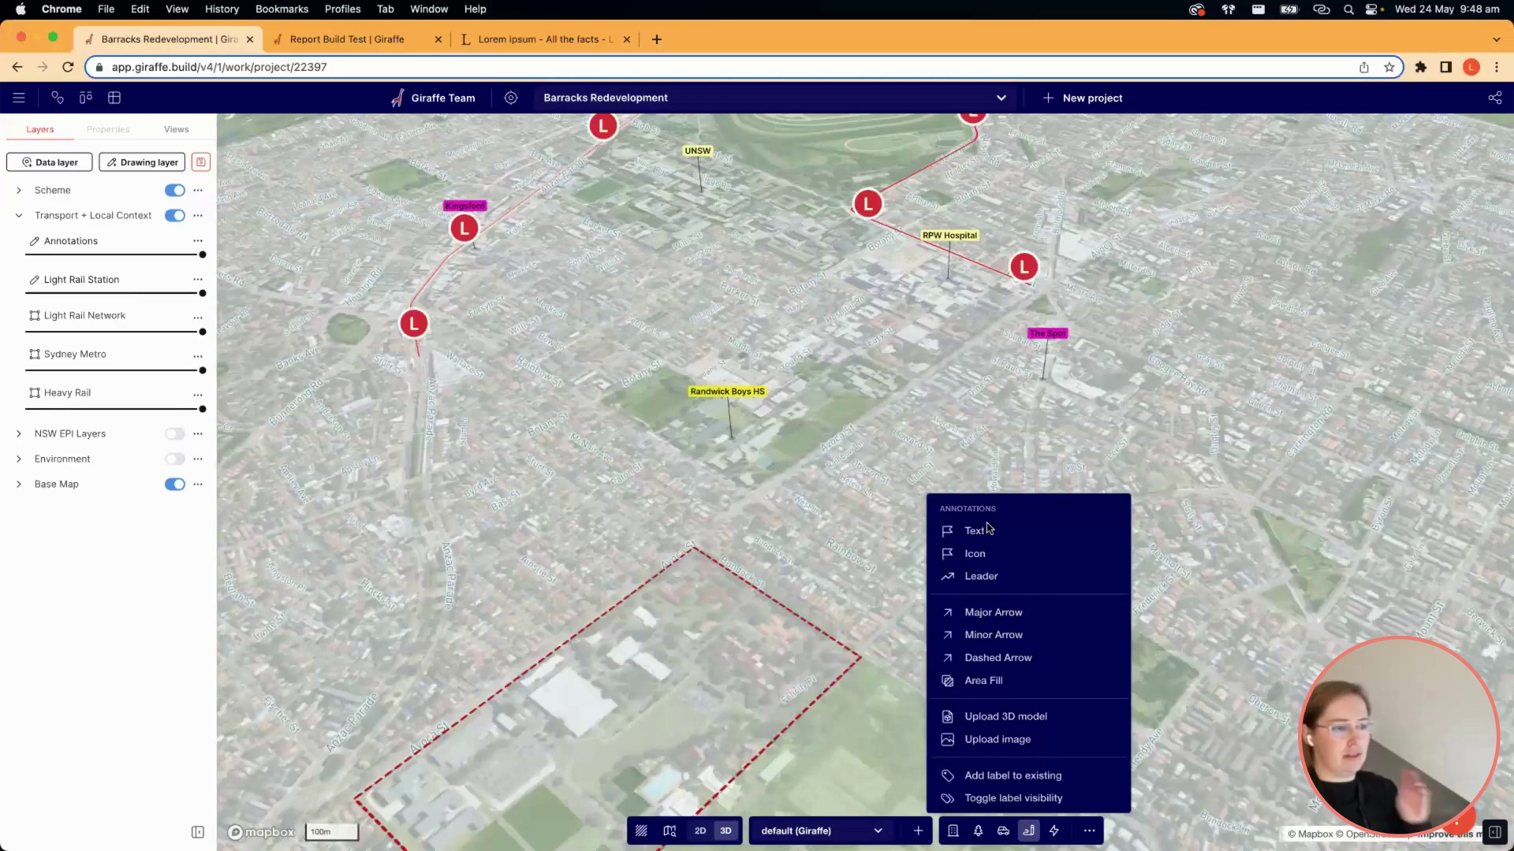
left_click(863, 383)
scroll(865, 370, "up", 2)
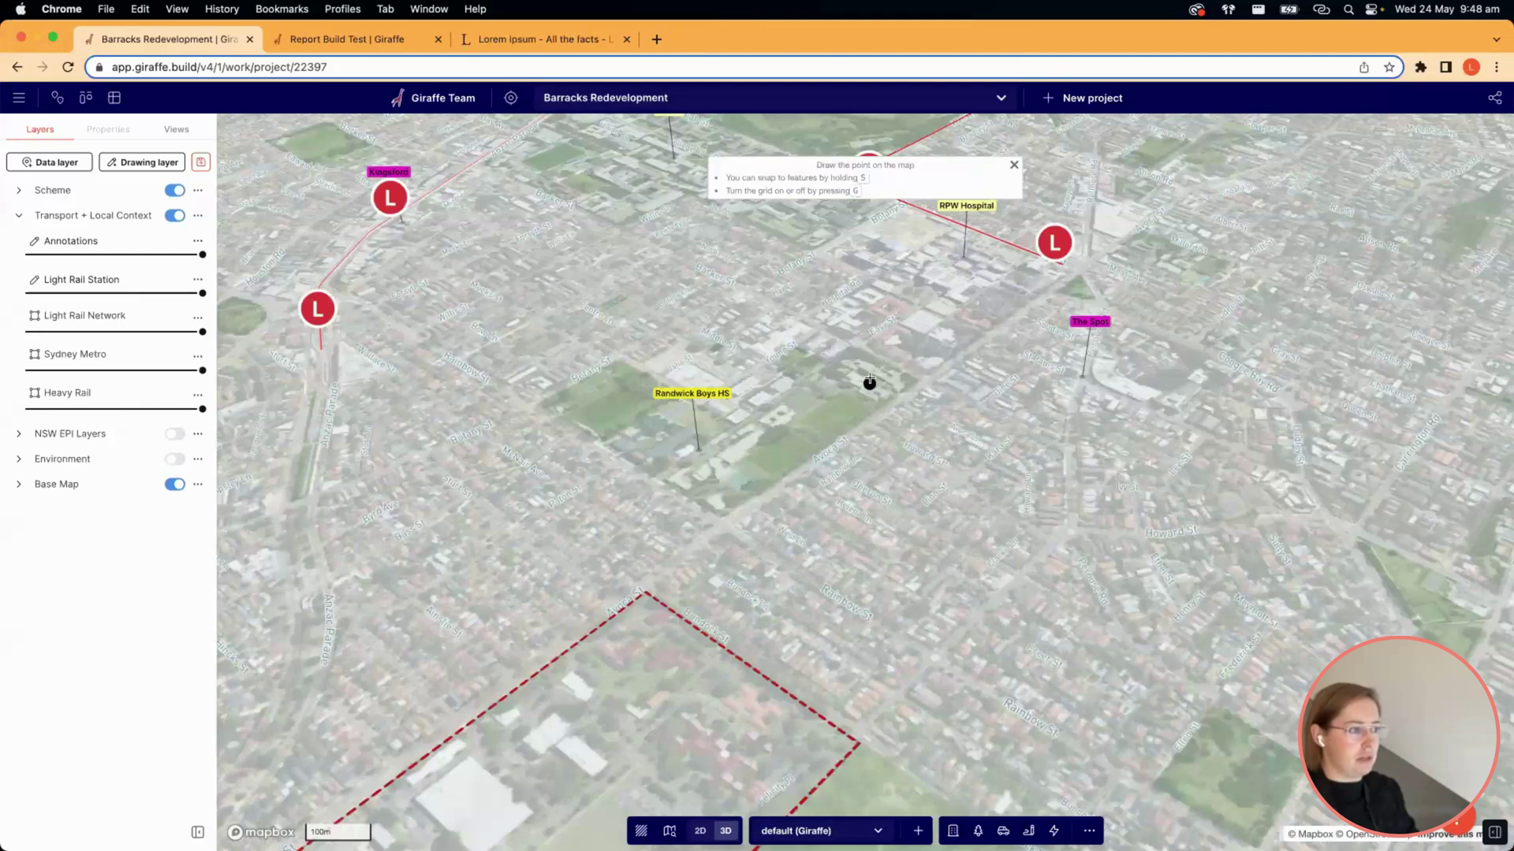
left_click(868, 380)
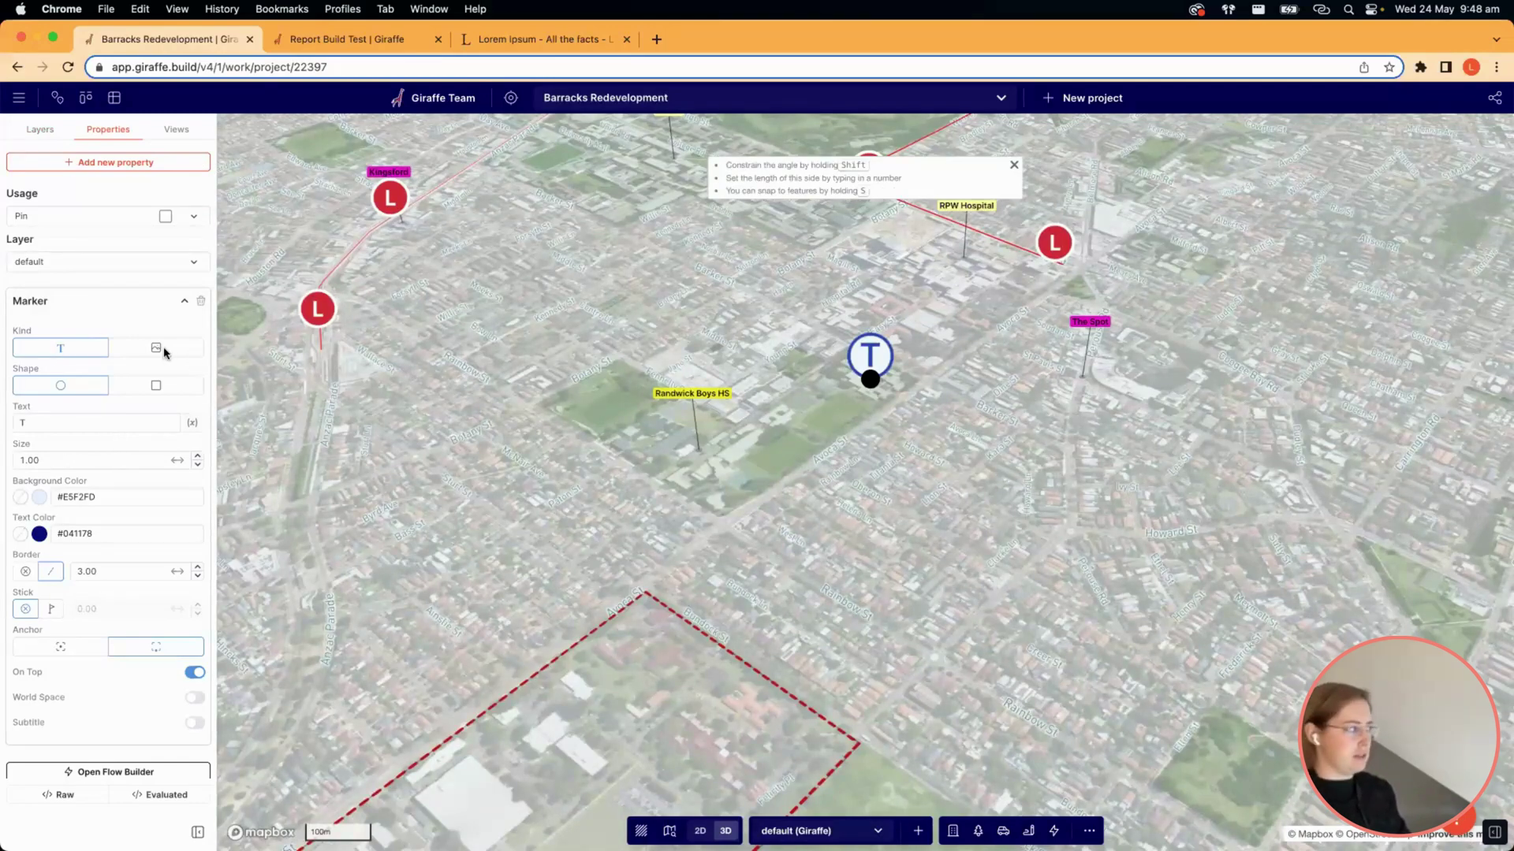
Change the marker to an image icon using the uploaded file Education-01.png.
left_click(130, 351)
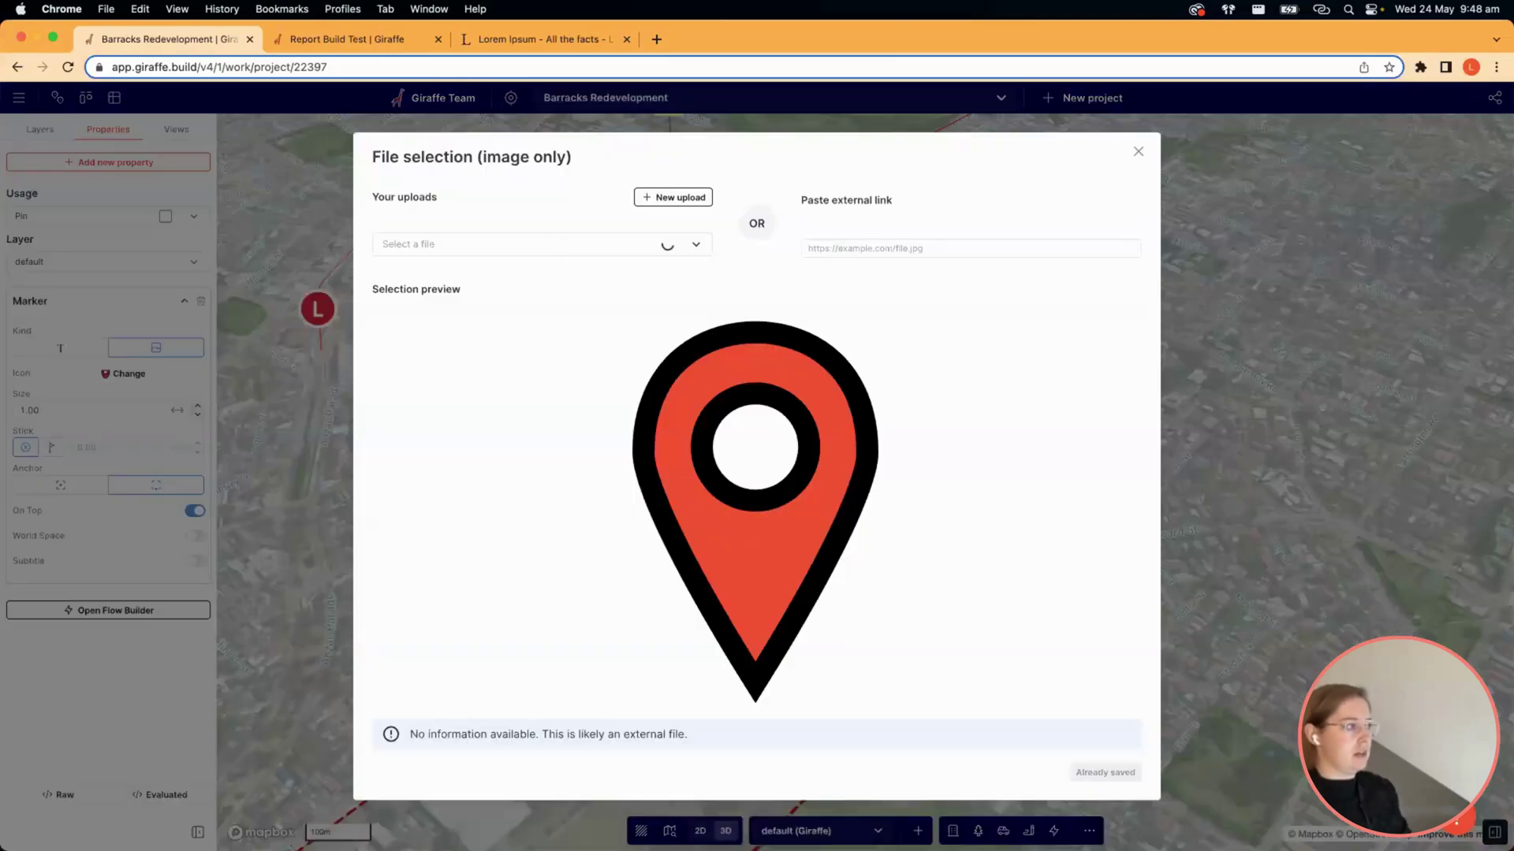
left_click(552, 244)
type("educ")
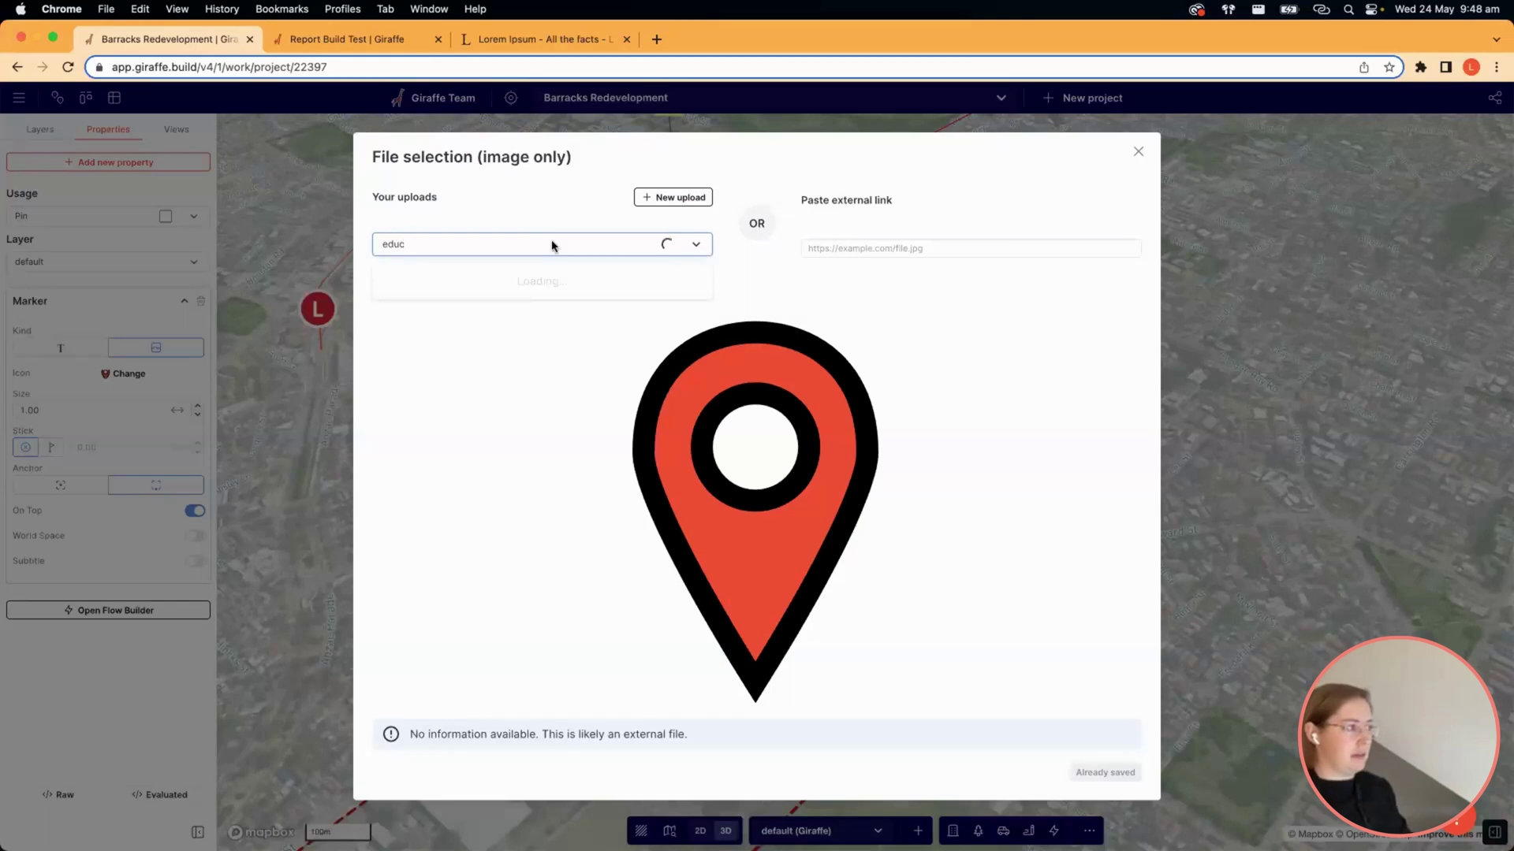
left_click(450, 277)
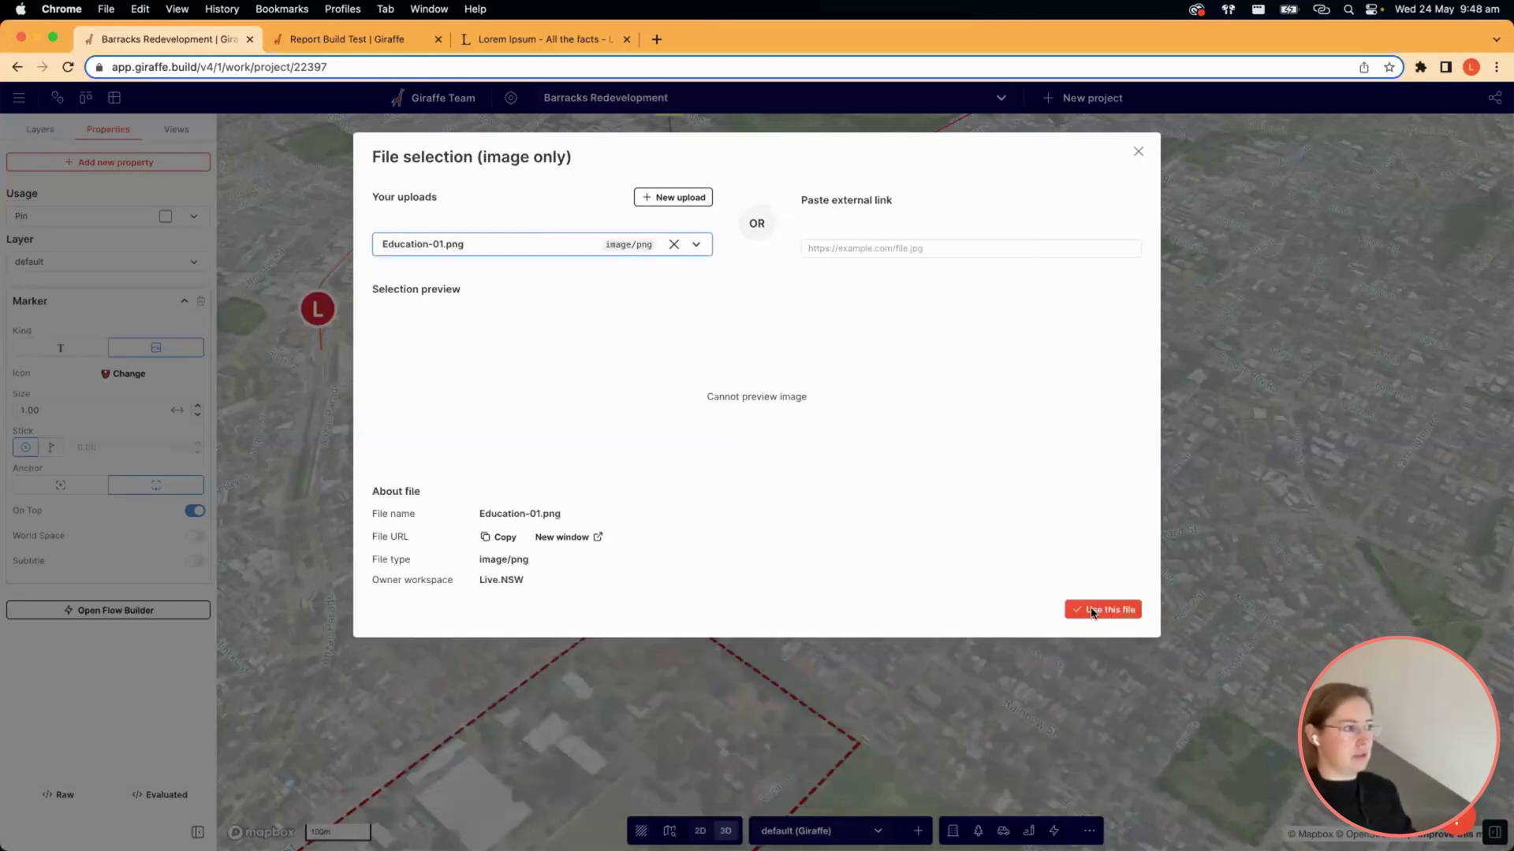
left_click(1097, 610)
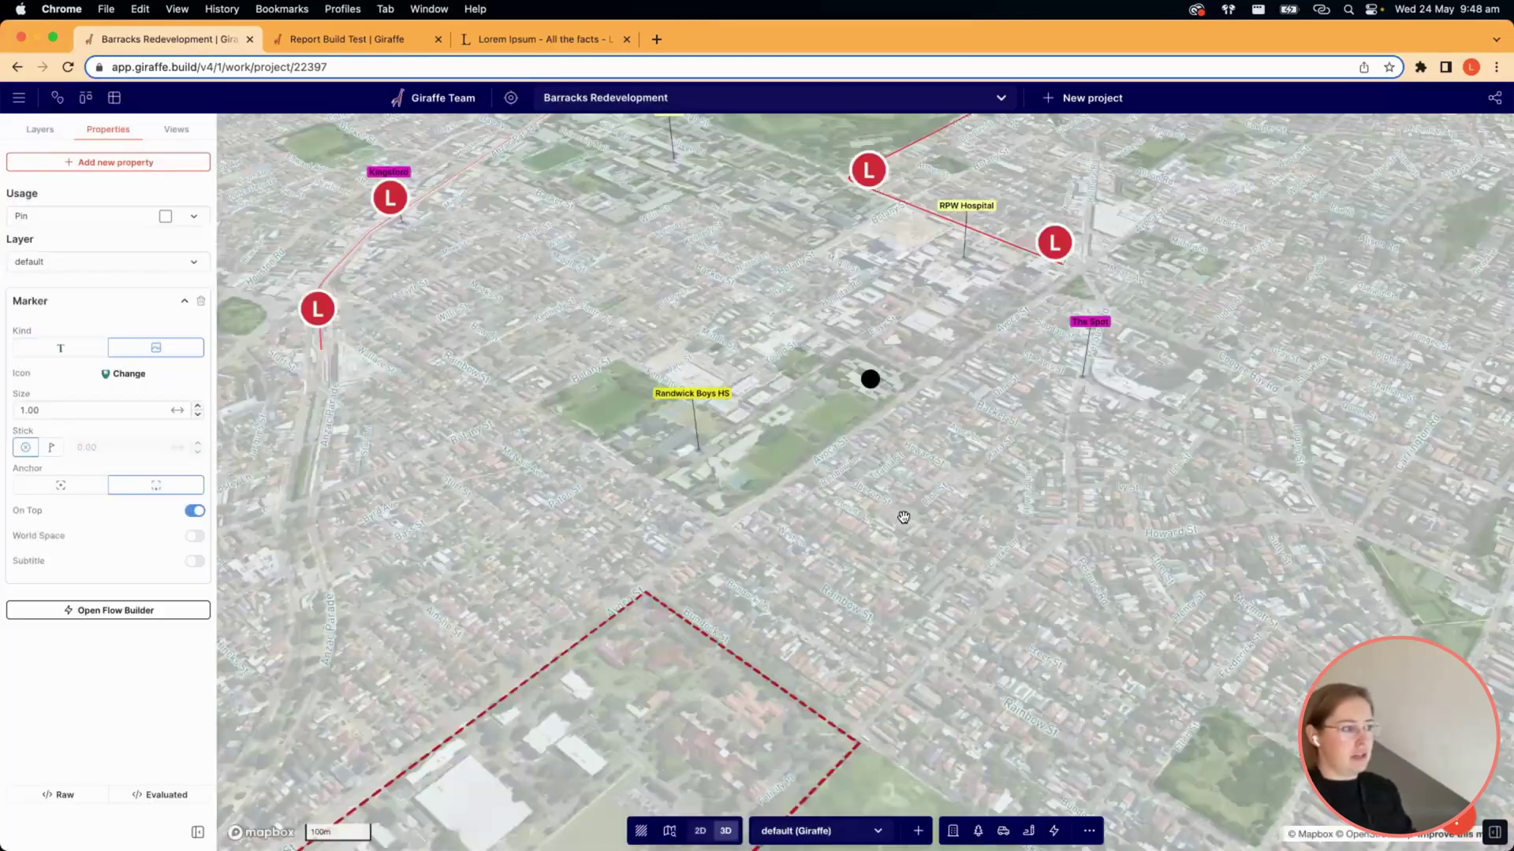
left_click(881, 471)
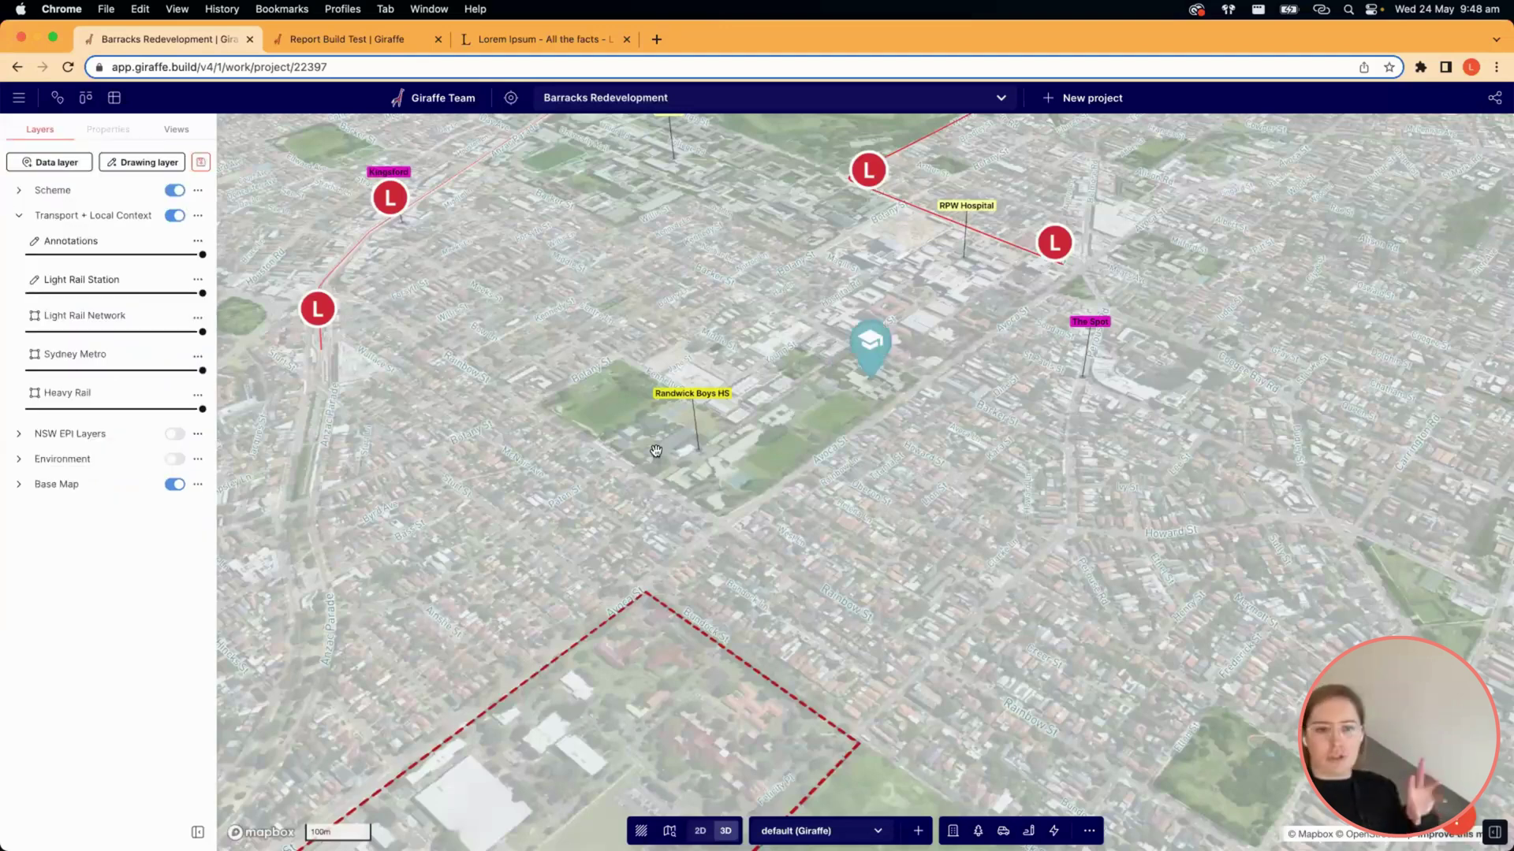
Make the marker a square text label reading Randwick Girls HS and set its size to 0.25.
right_click_drag(656, 451, 678, 450)
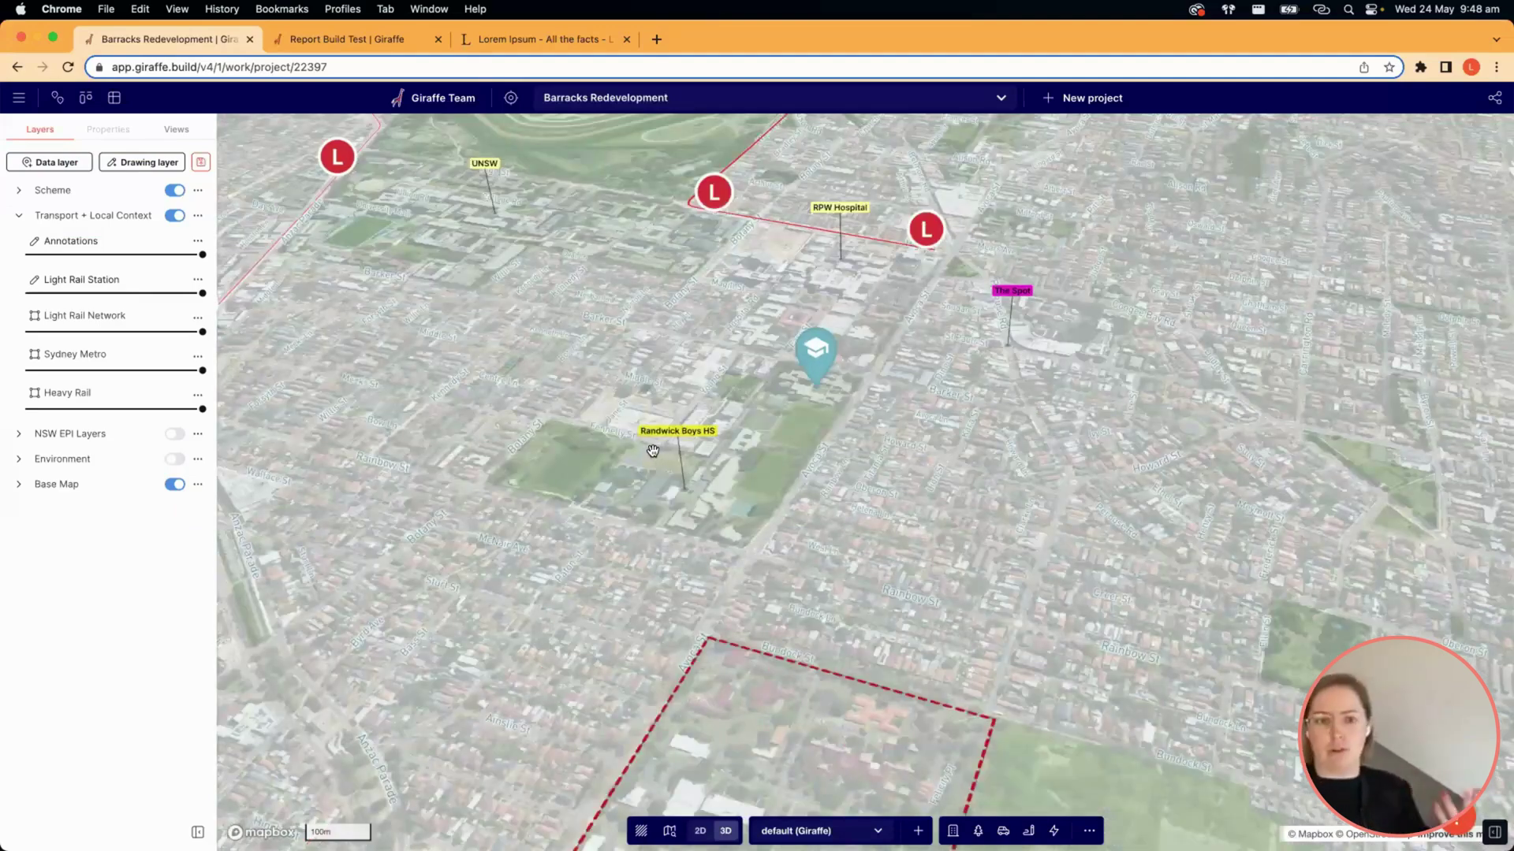
left_click(644, 450)
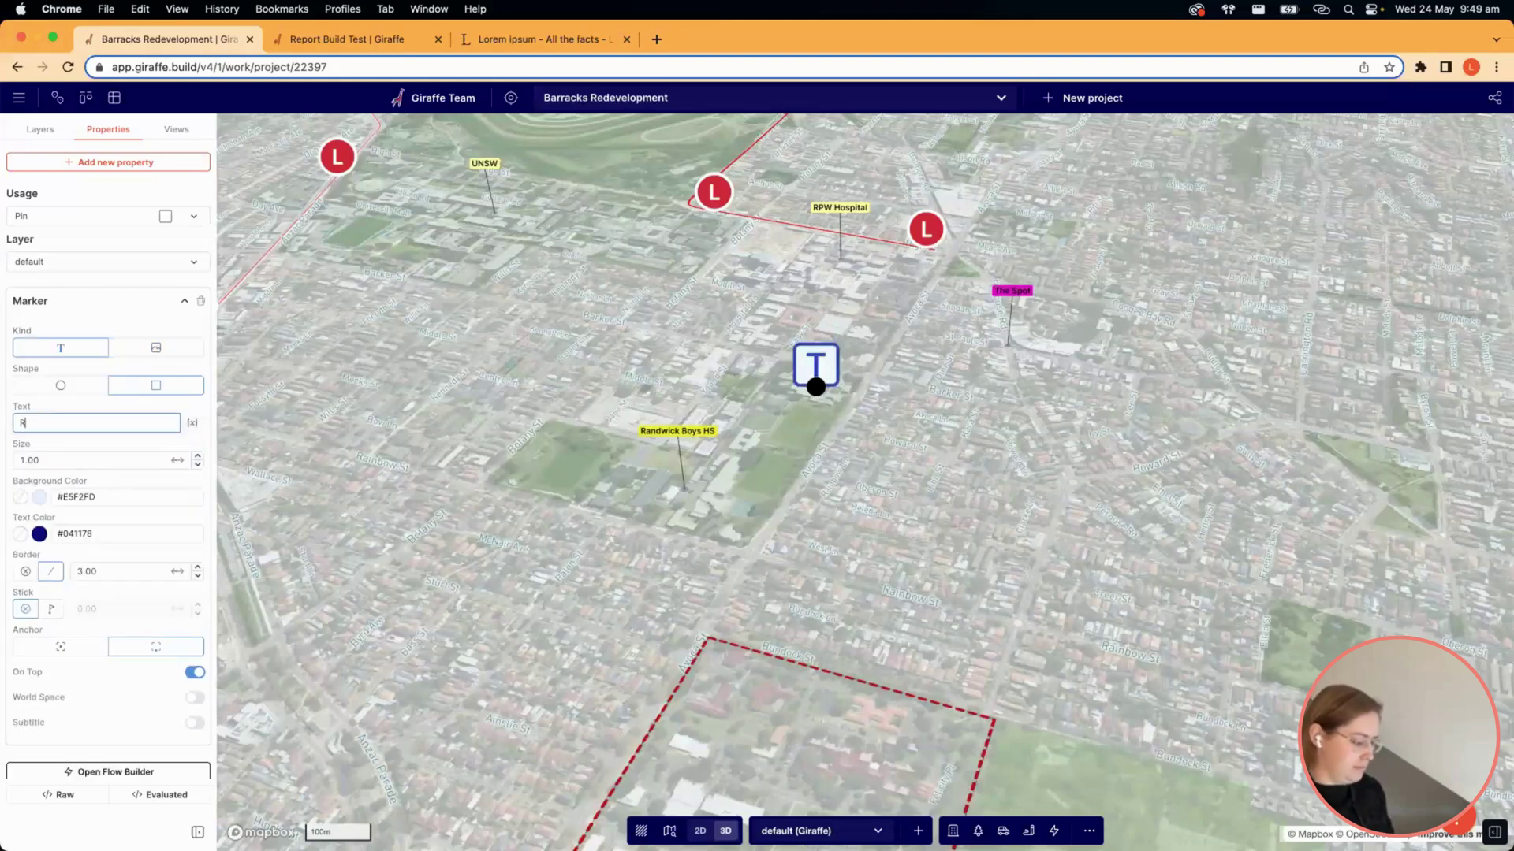
type("andwick gIRLS HS")
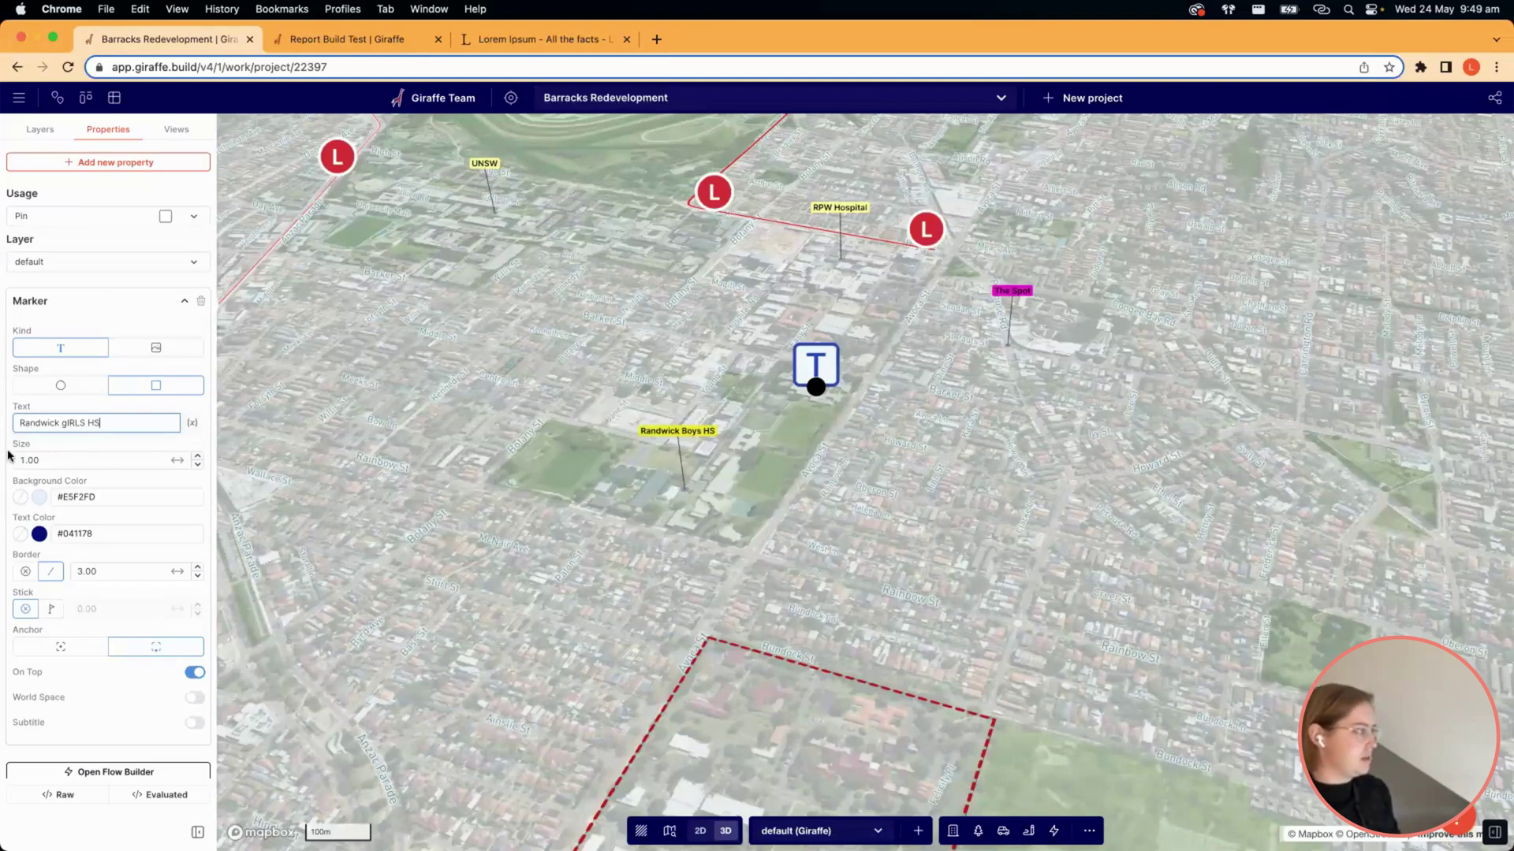
left_click(36, 459)
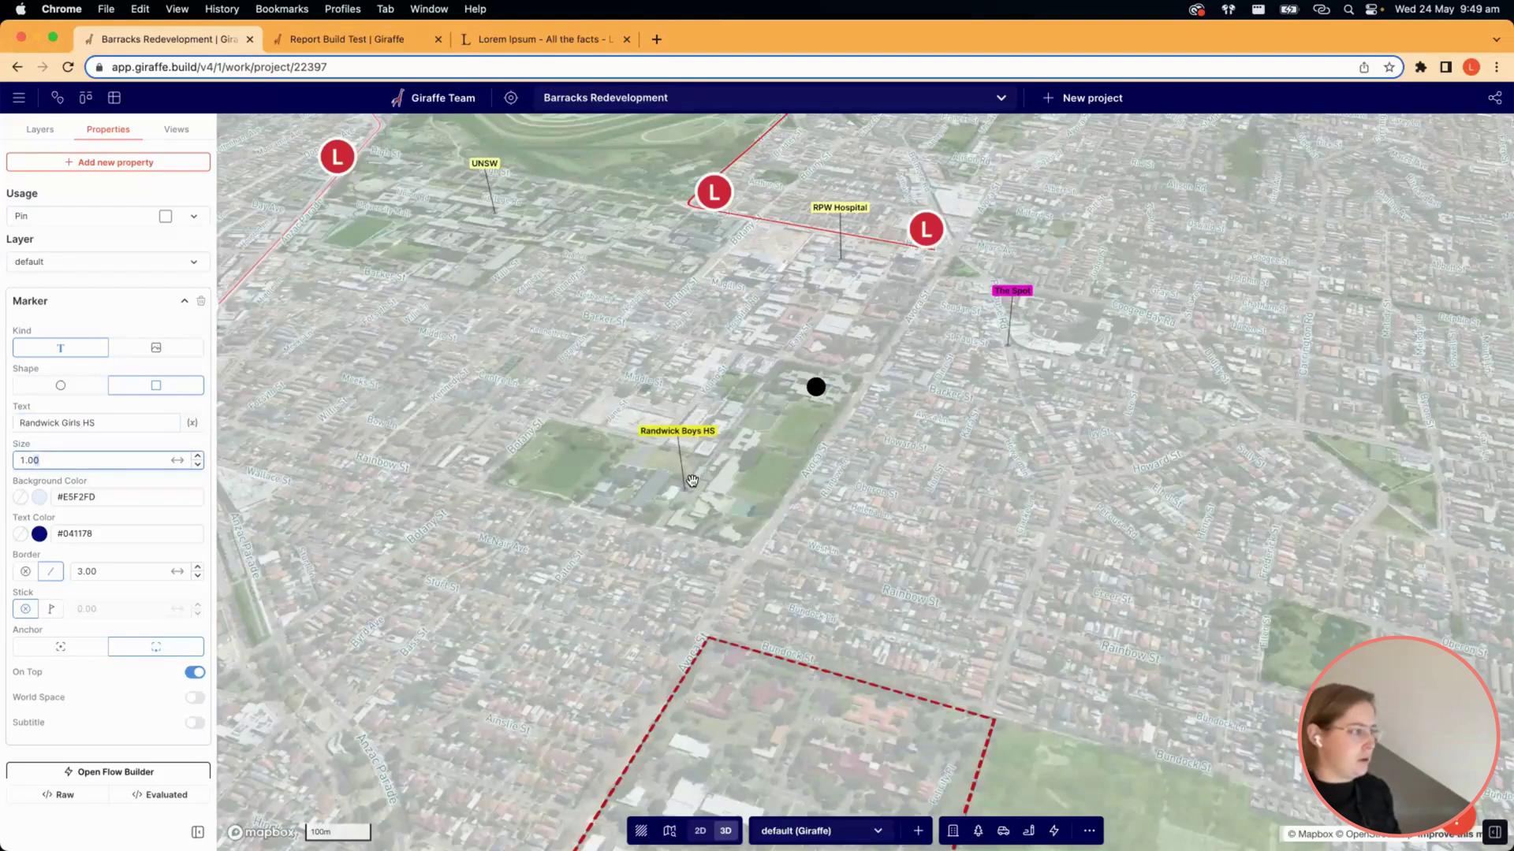
type("0.25")
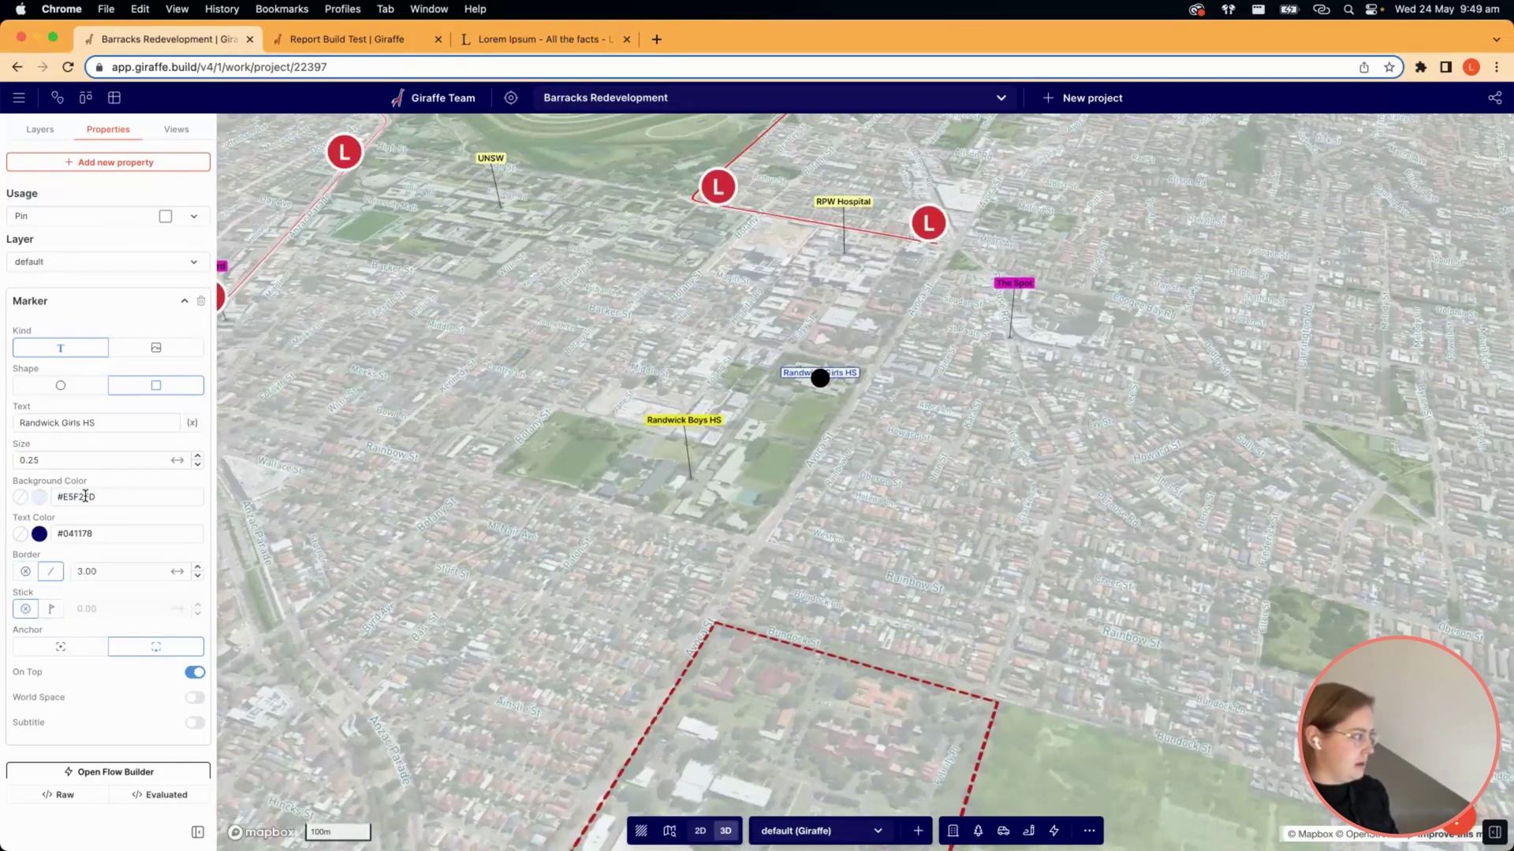
Set the Randwick Girls HS label's background color to #dddd00 and its text color to #000000.
left_click(37, 499)
type("#dddd00")
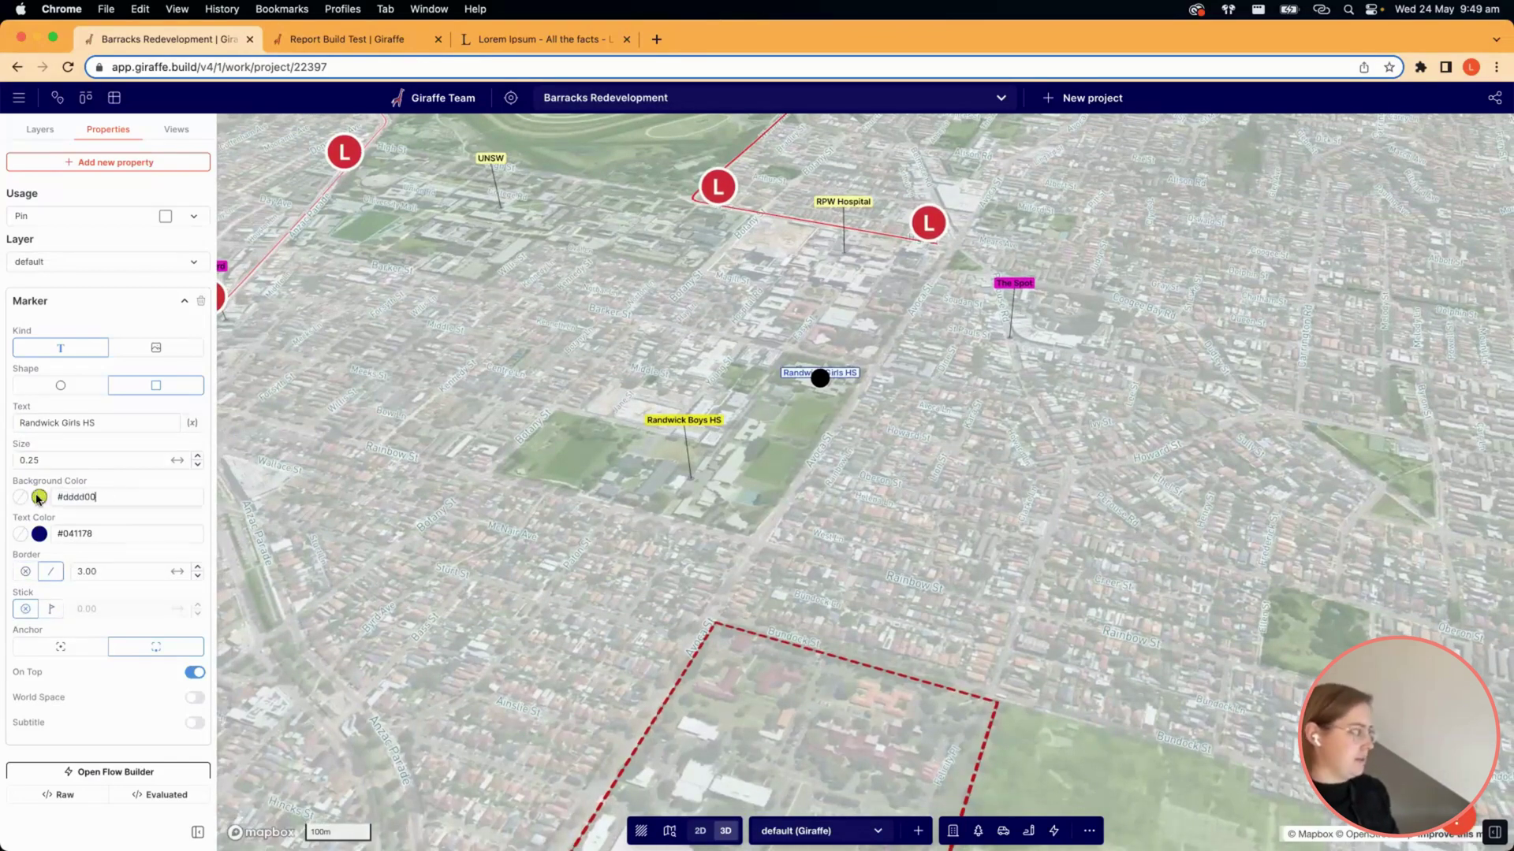
left_click(37, 497)
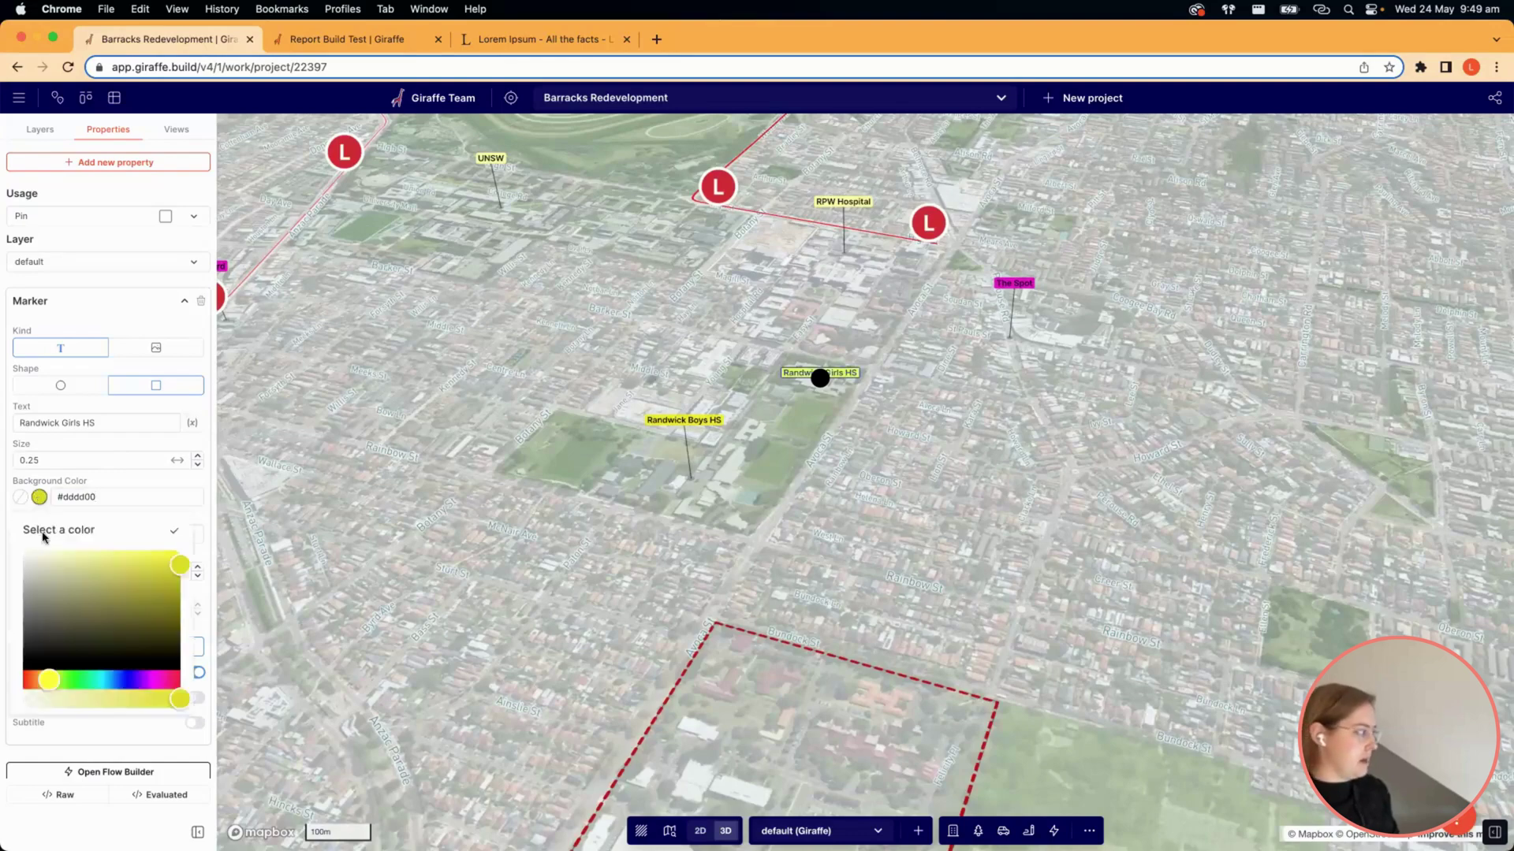
left_click(107, 516)
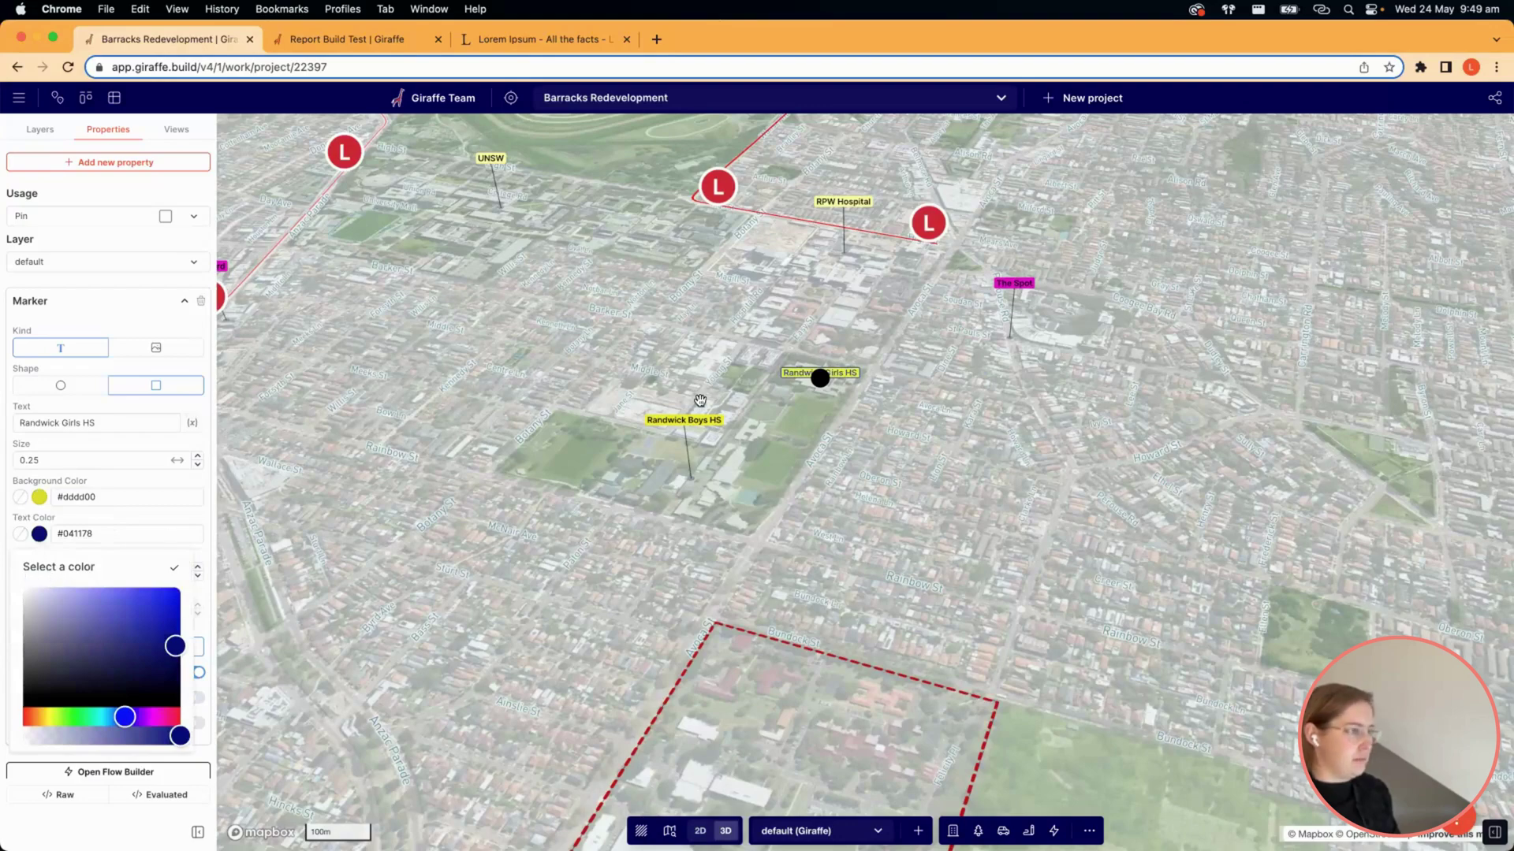
left_click(833, 372)
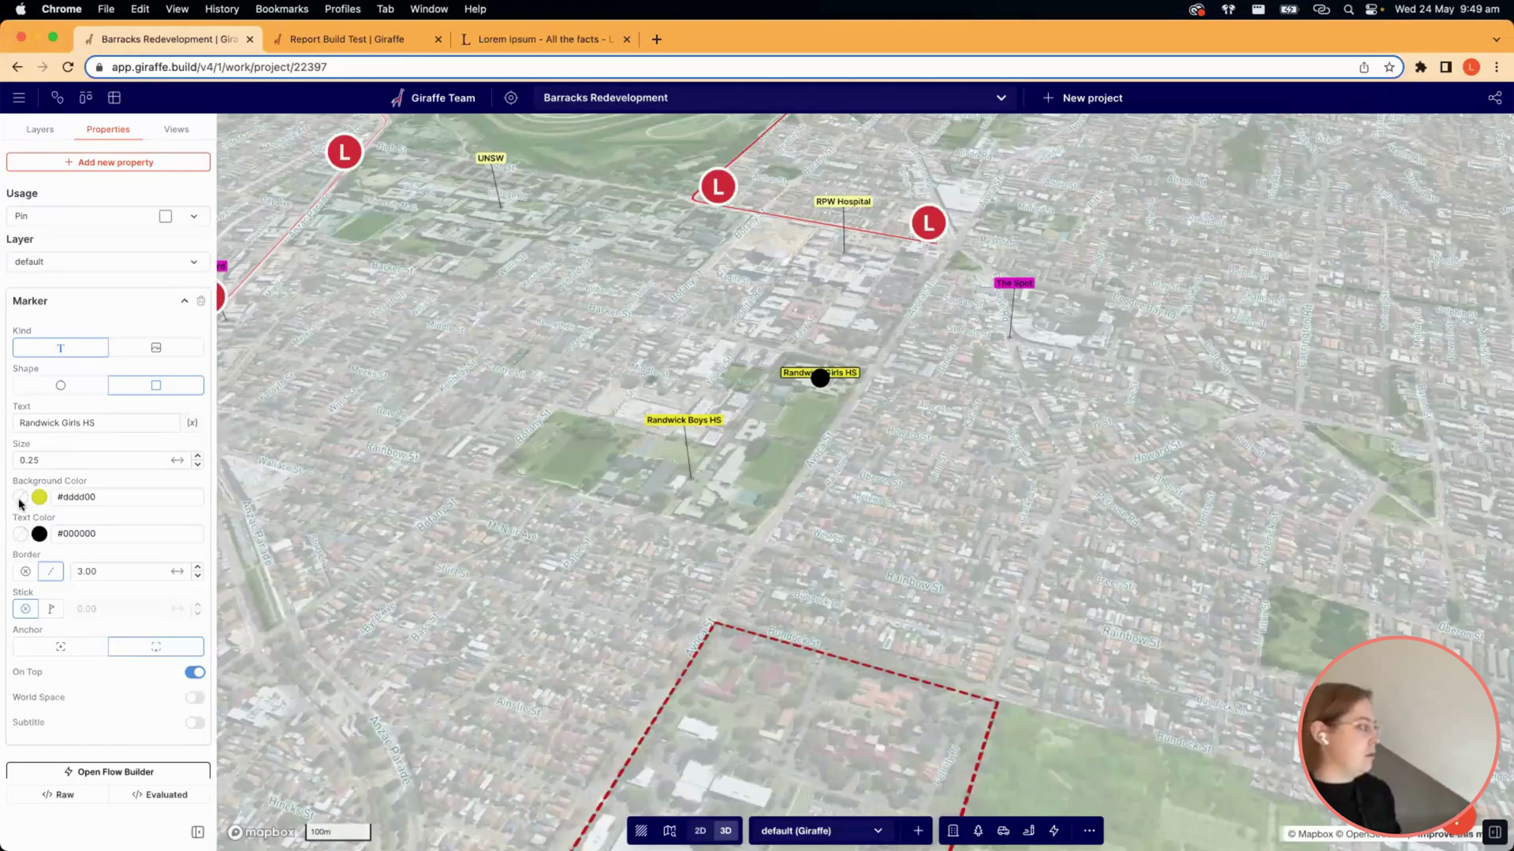
Remove the border from the Randwick Girls HS label and give it a stick of 100.
left_click(27, 572)
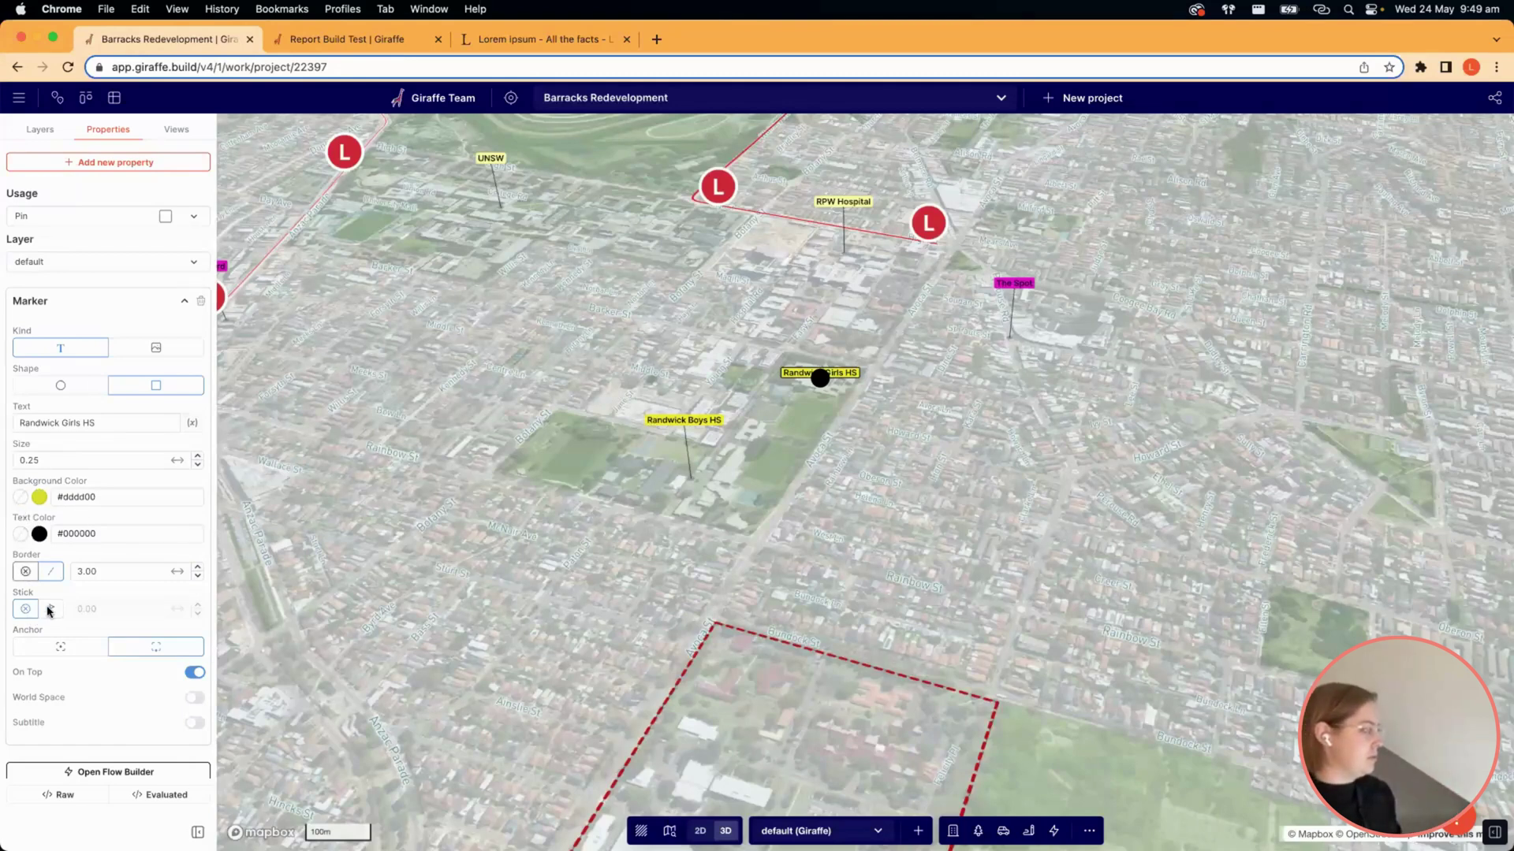
left_click(50, 609)
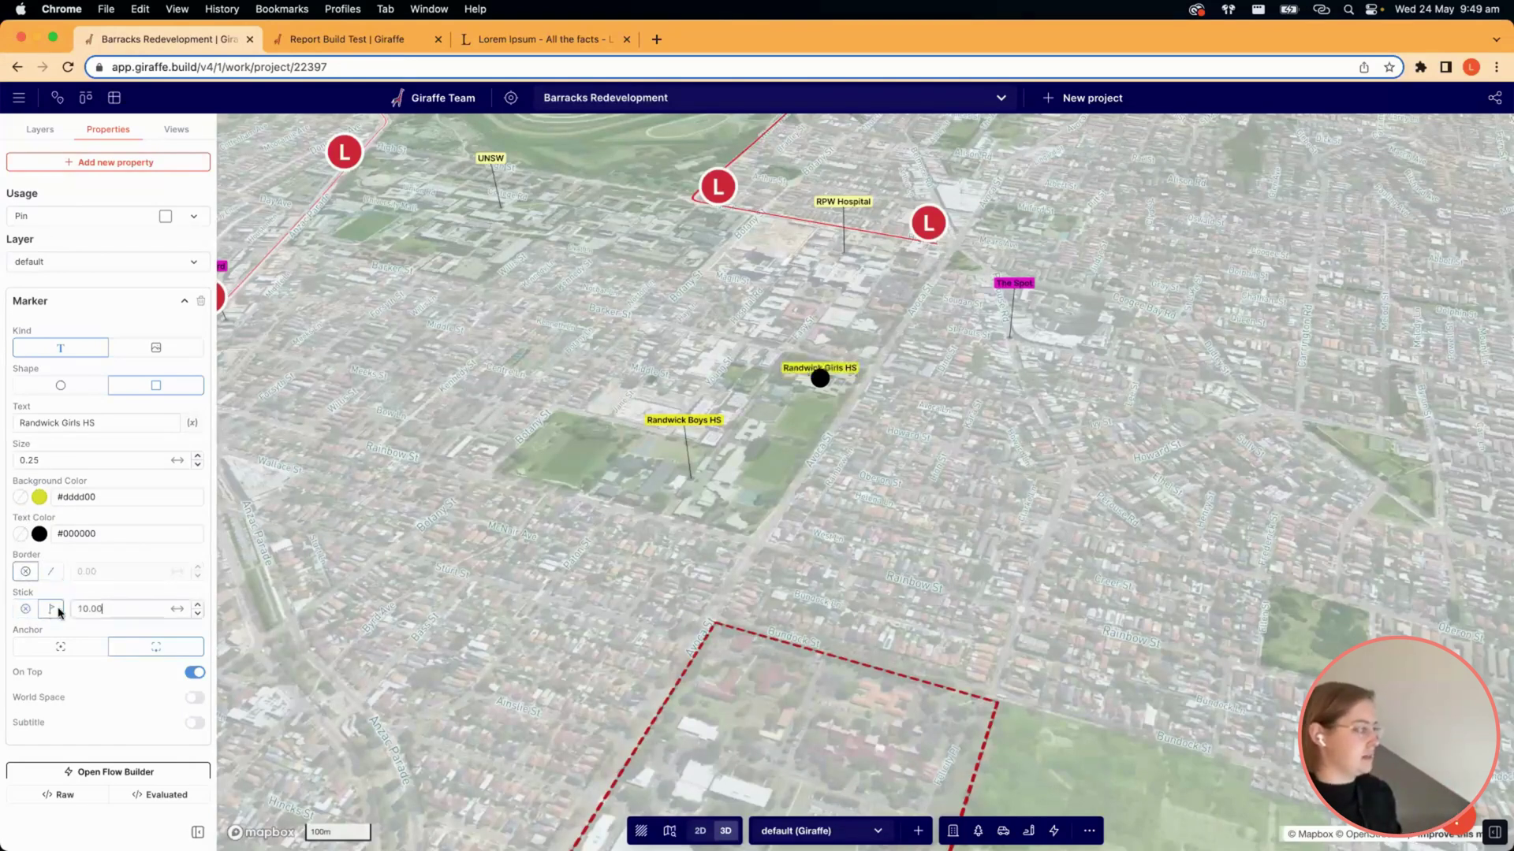
key("super+a")
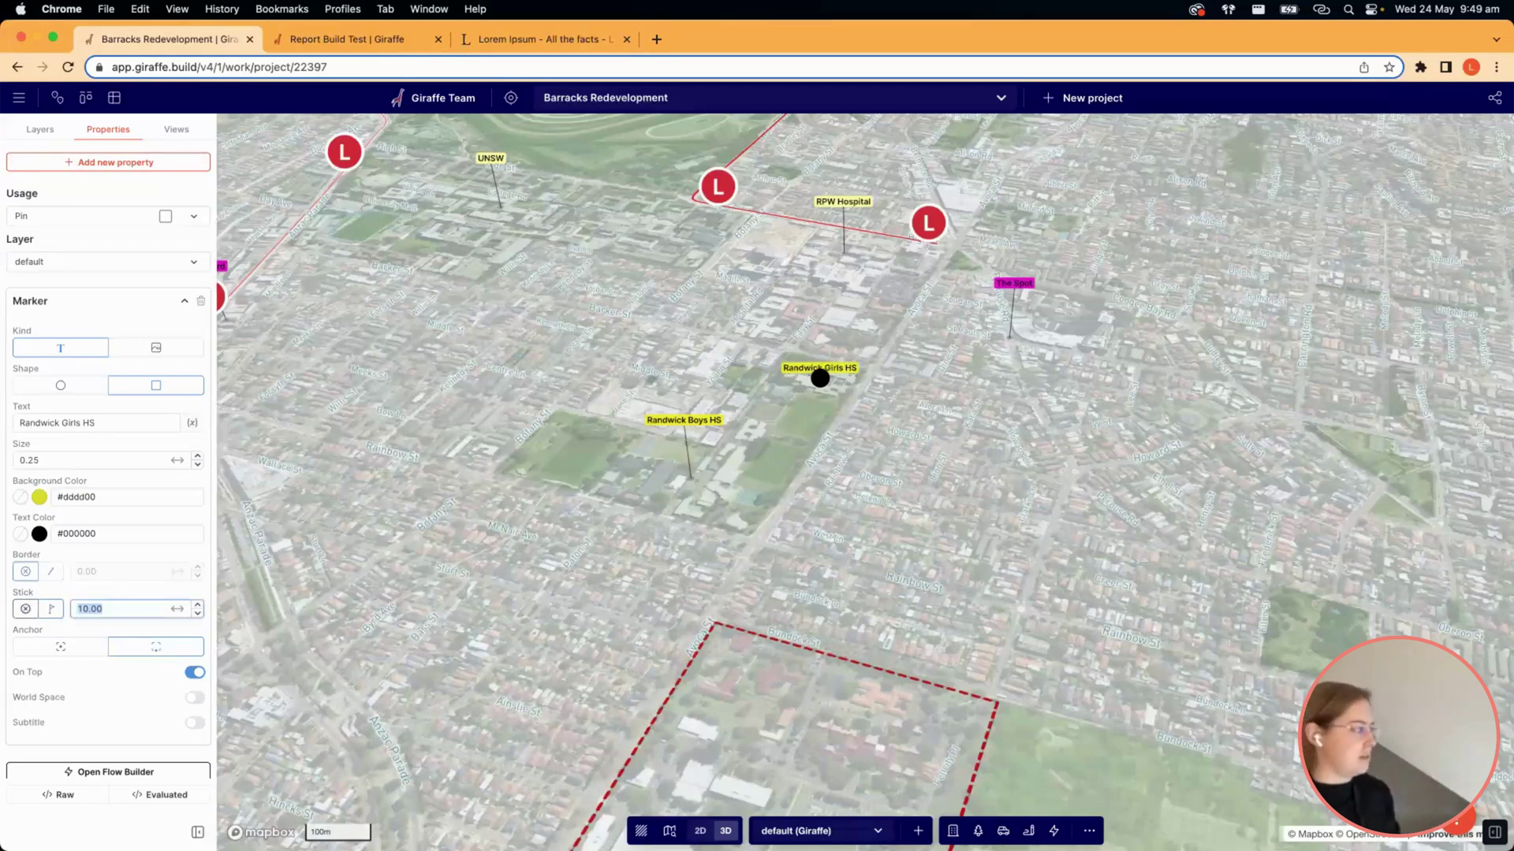
type("100")
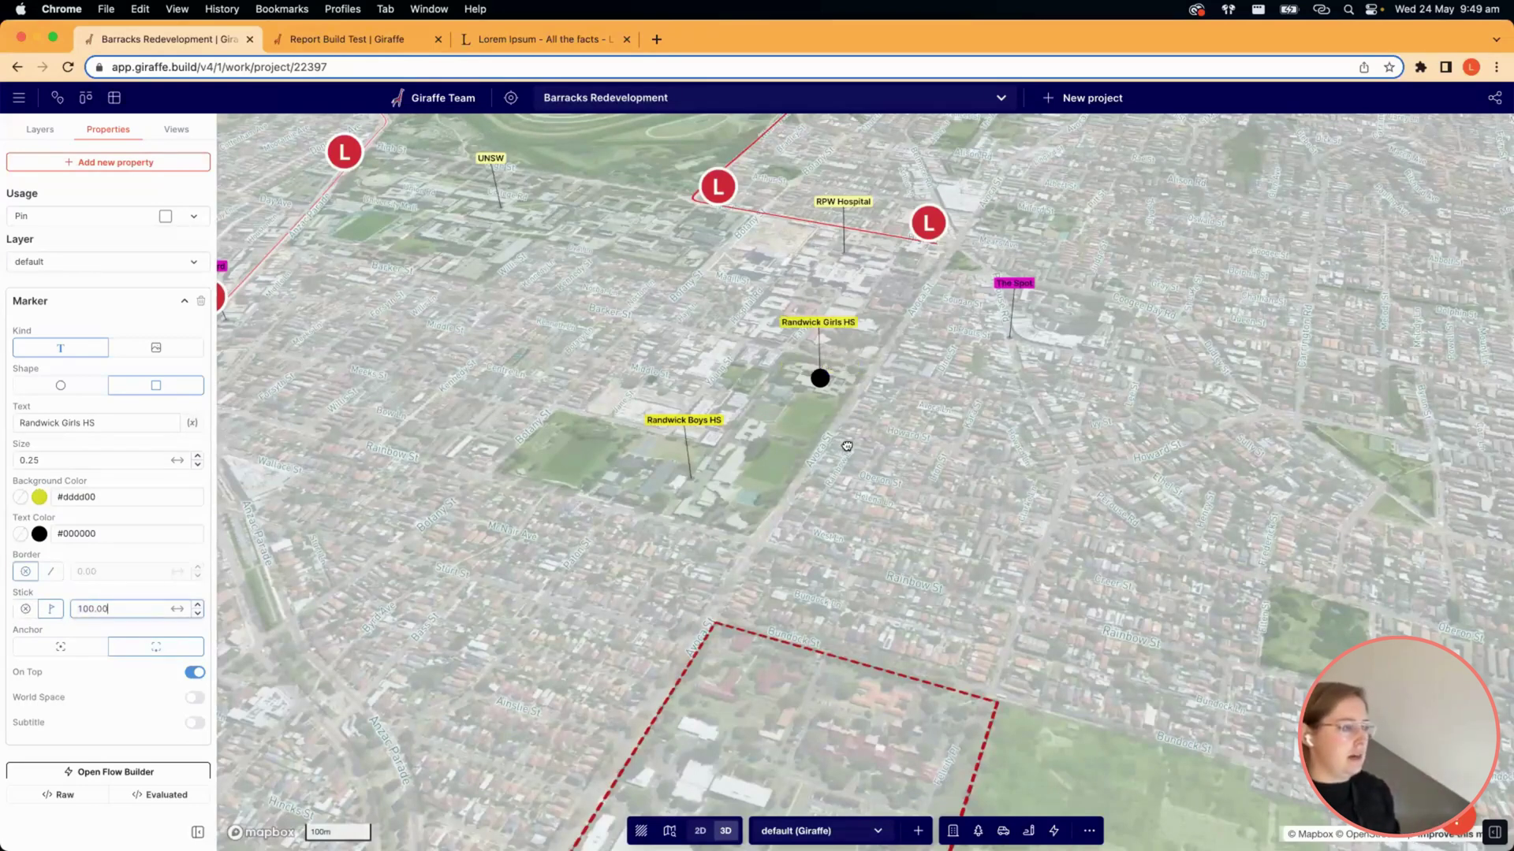
left_click(885, 460)
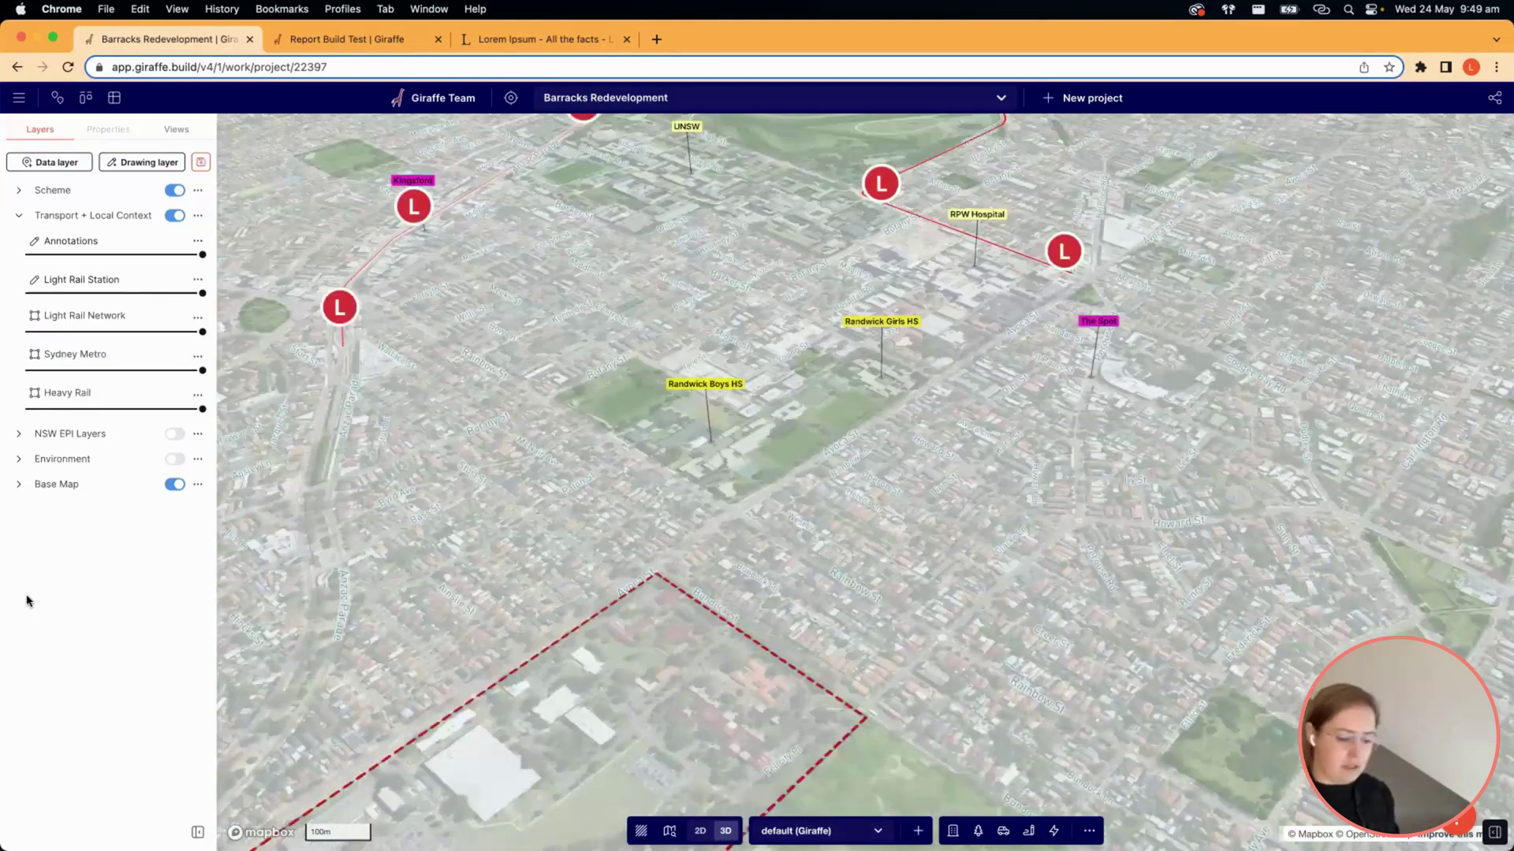
Try the centre anchor on the Randwick Girls HS label with a stick of 0, and return it to the bottom anchor.
left_click(881, 378)
left_click(60, 646)
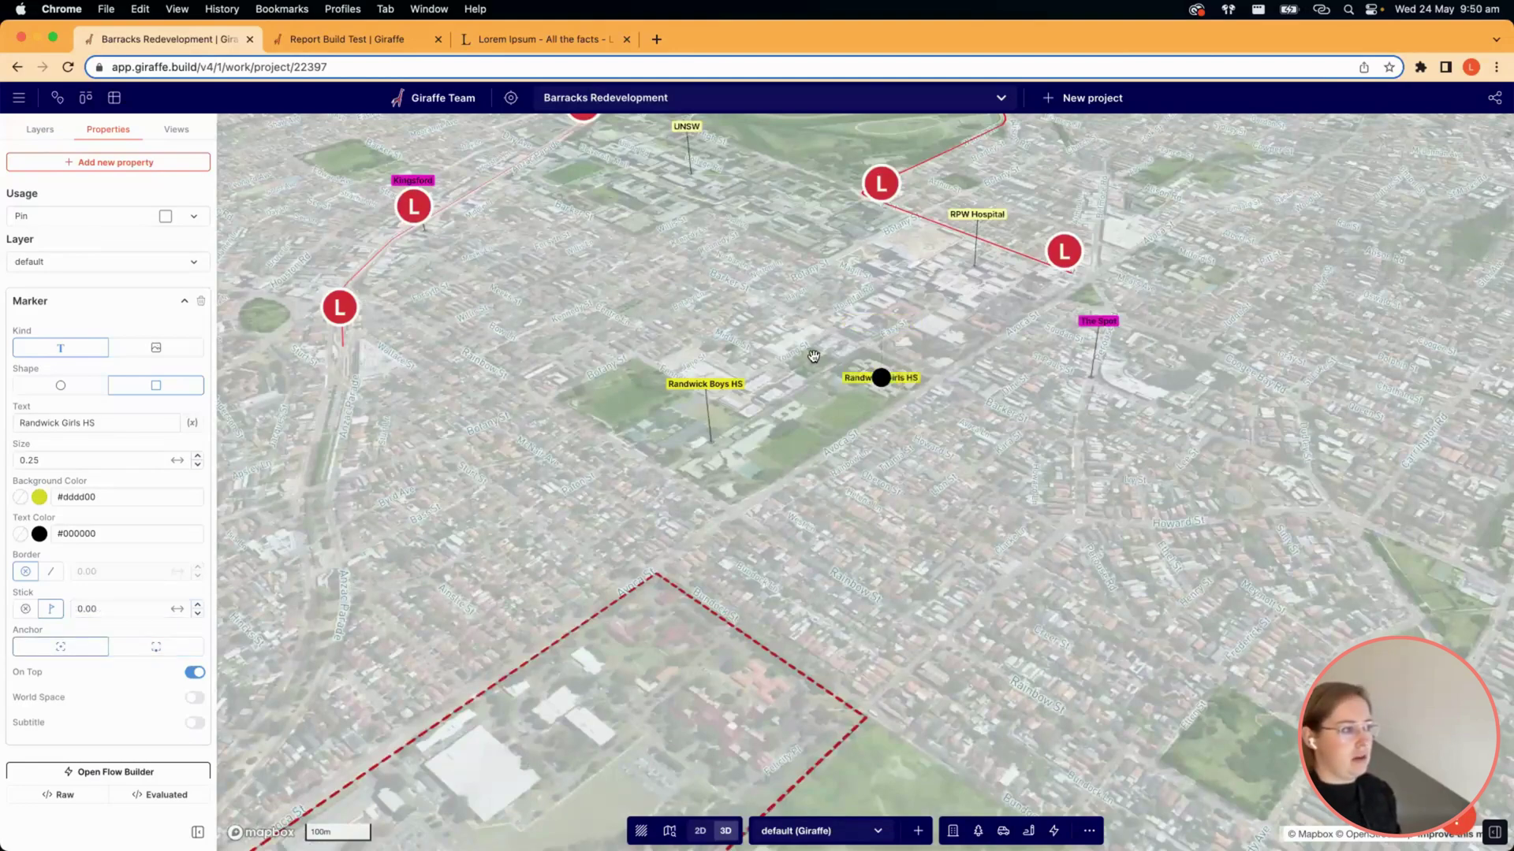
right_click_drag(812, 362, 808, 367)
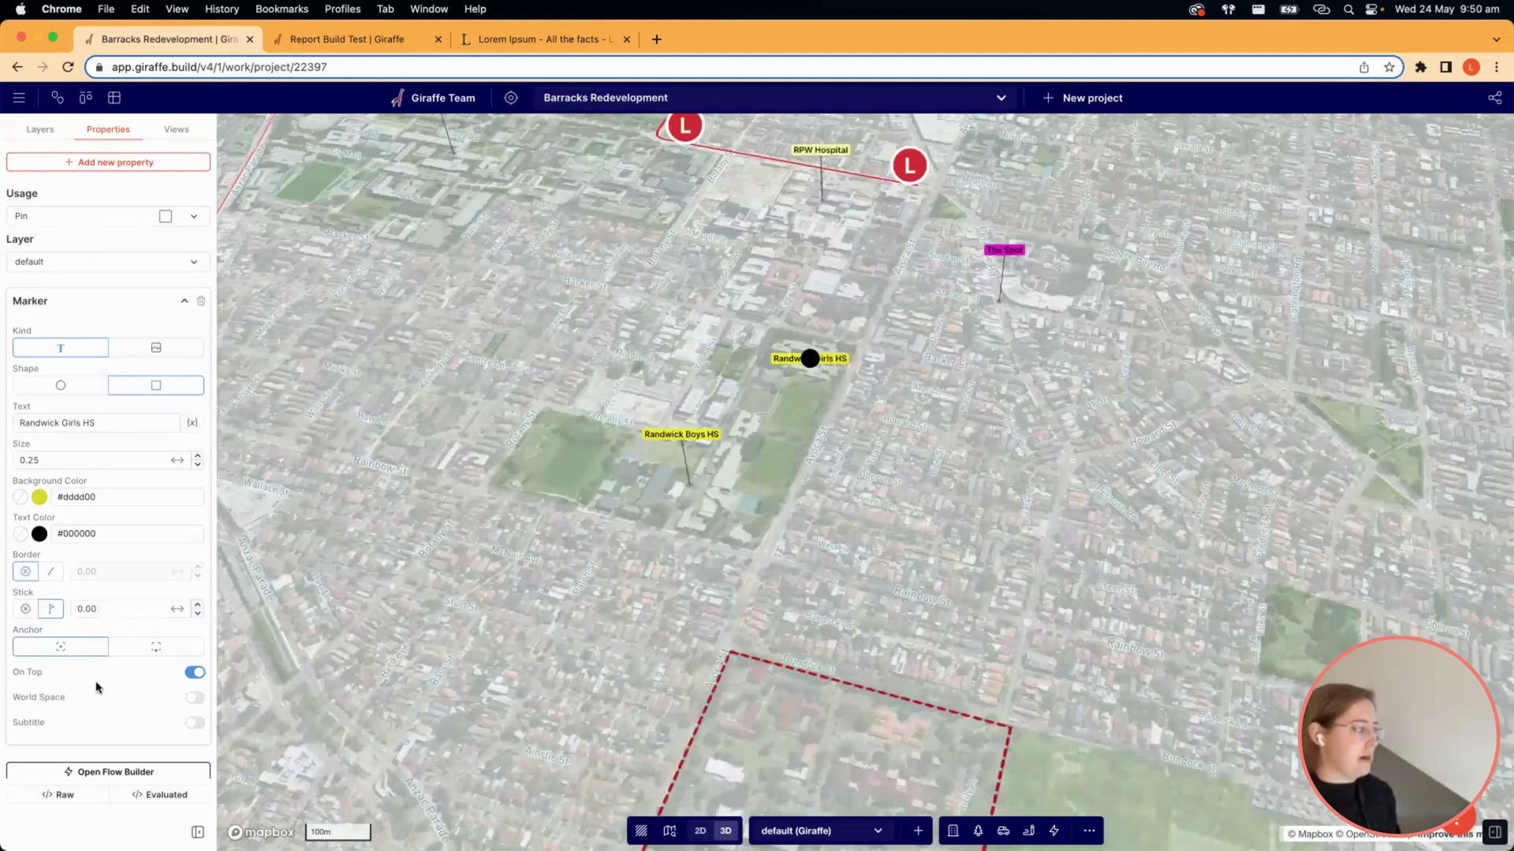
left_click(138, 653)
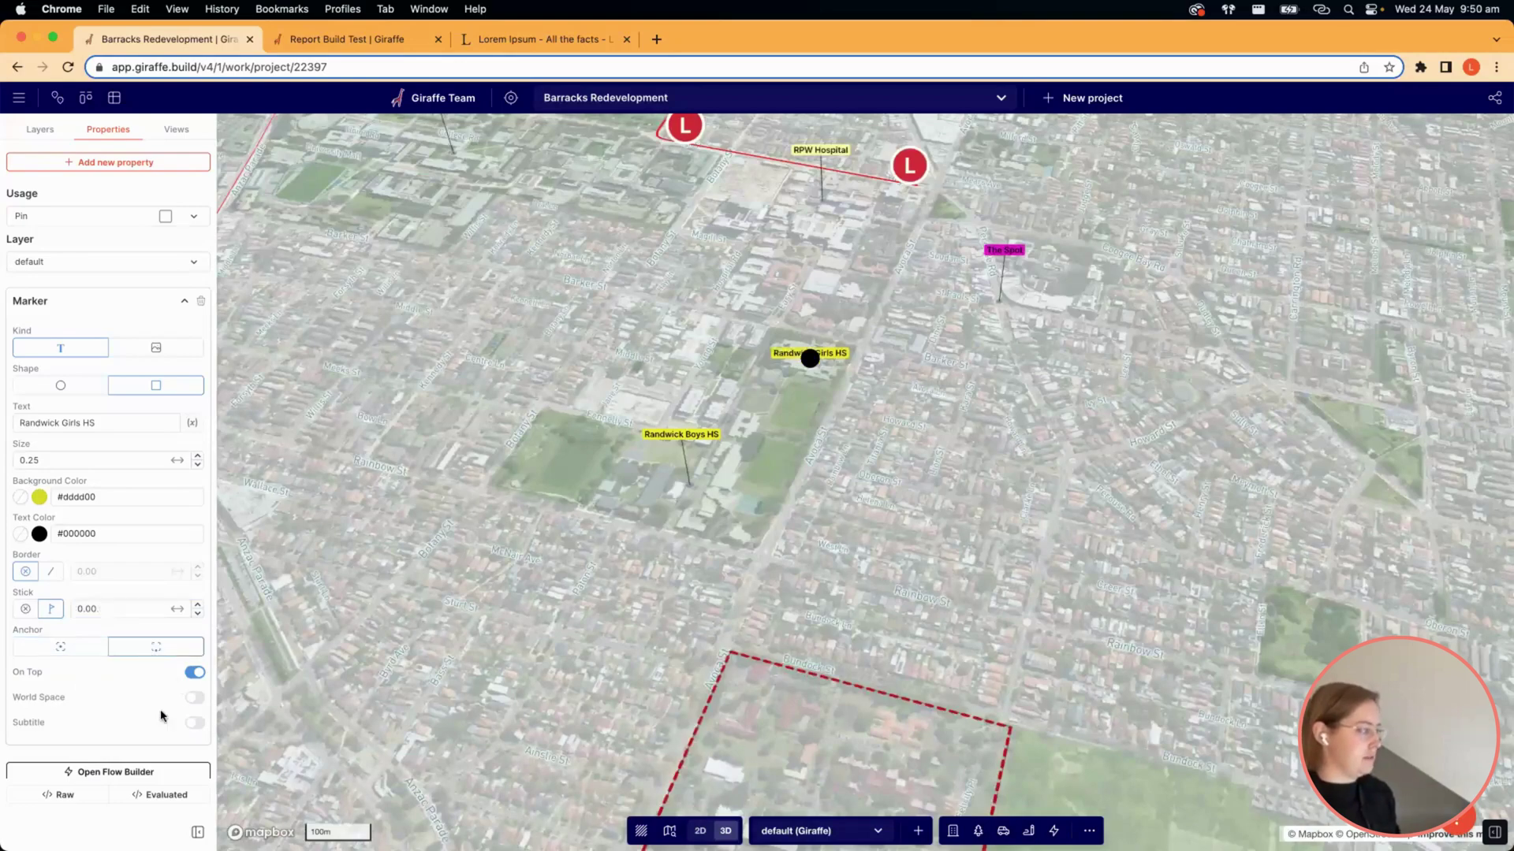
scroll(189, 716, "down", 1)
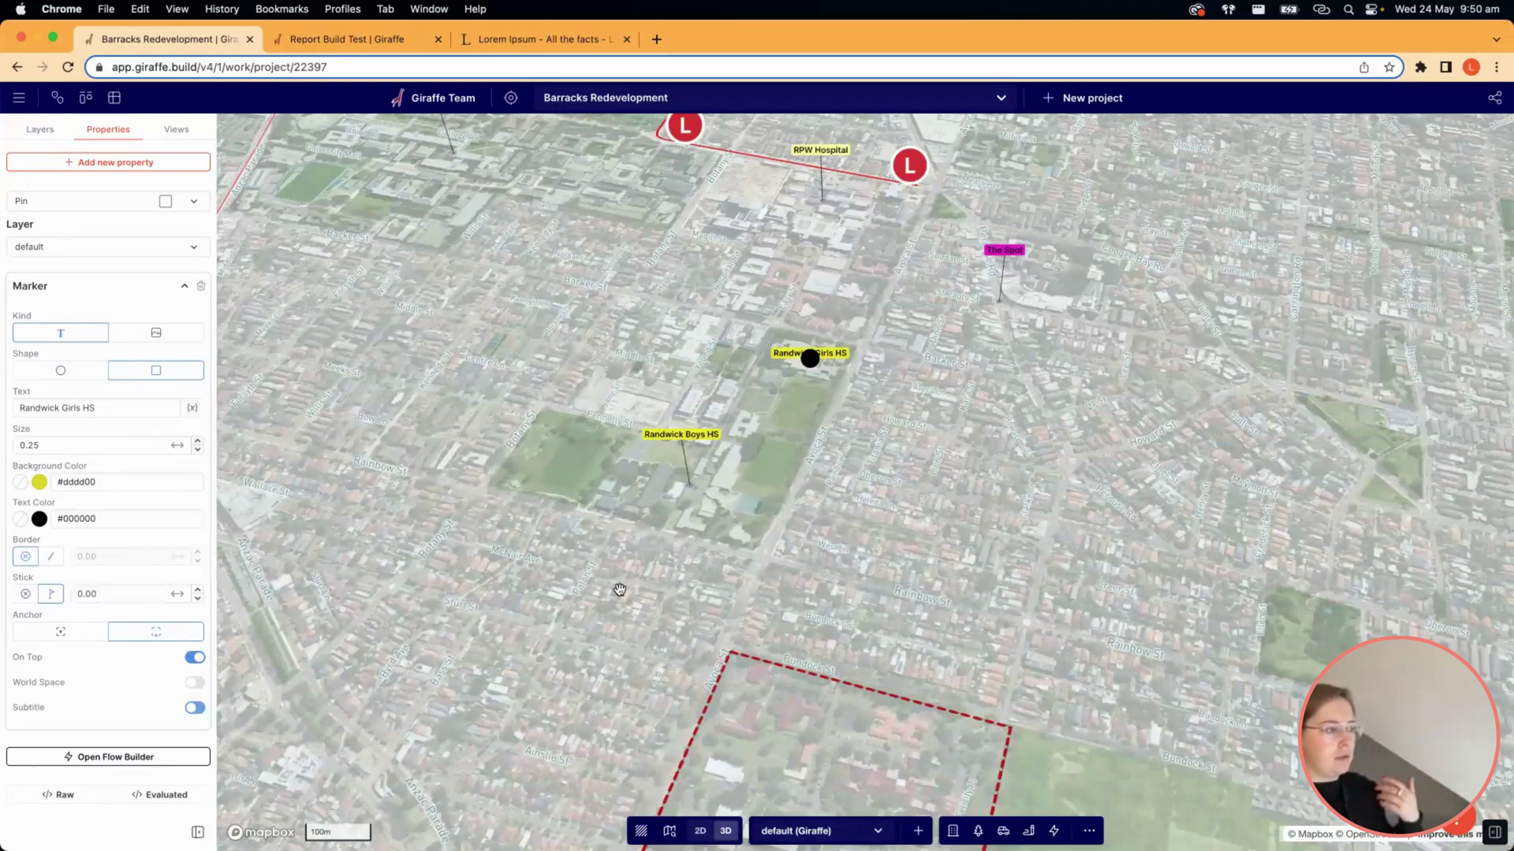
Restore the stick beneath the Randwick Girls HS label and deselect the marker.
scroll(615, 592, "down", 10)
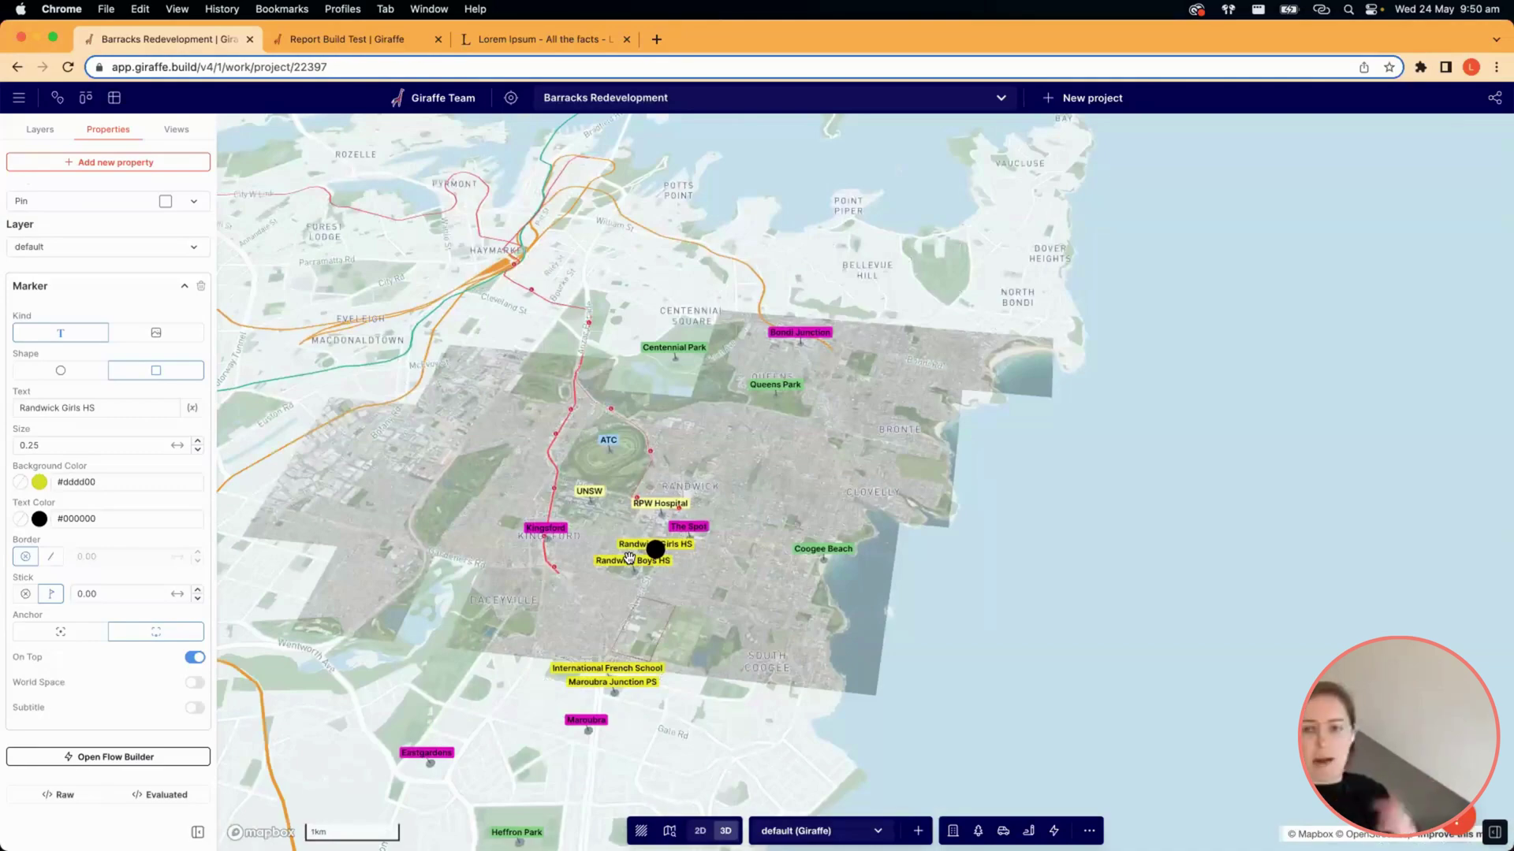
scroll(630, 558, "up", 5)
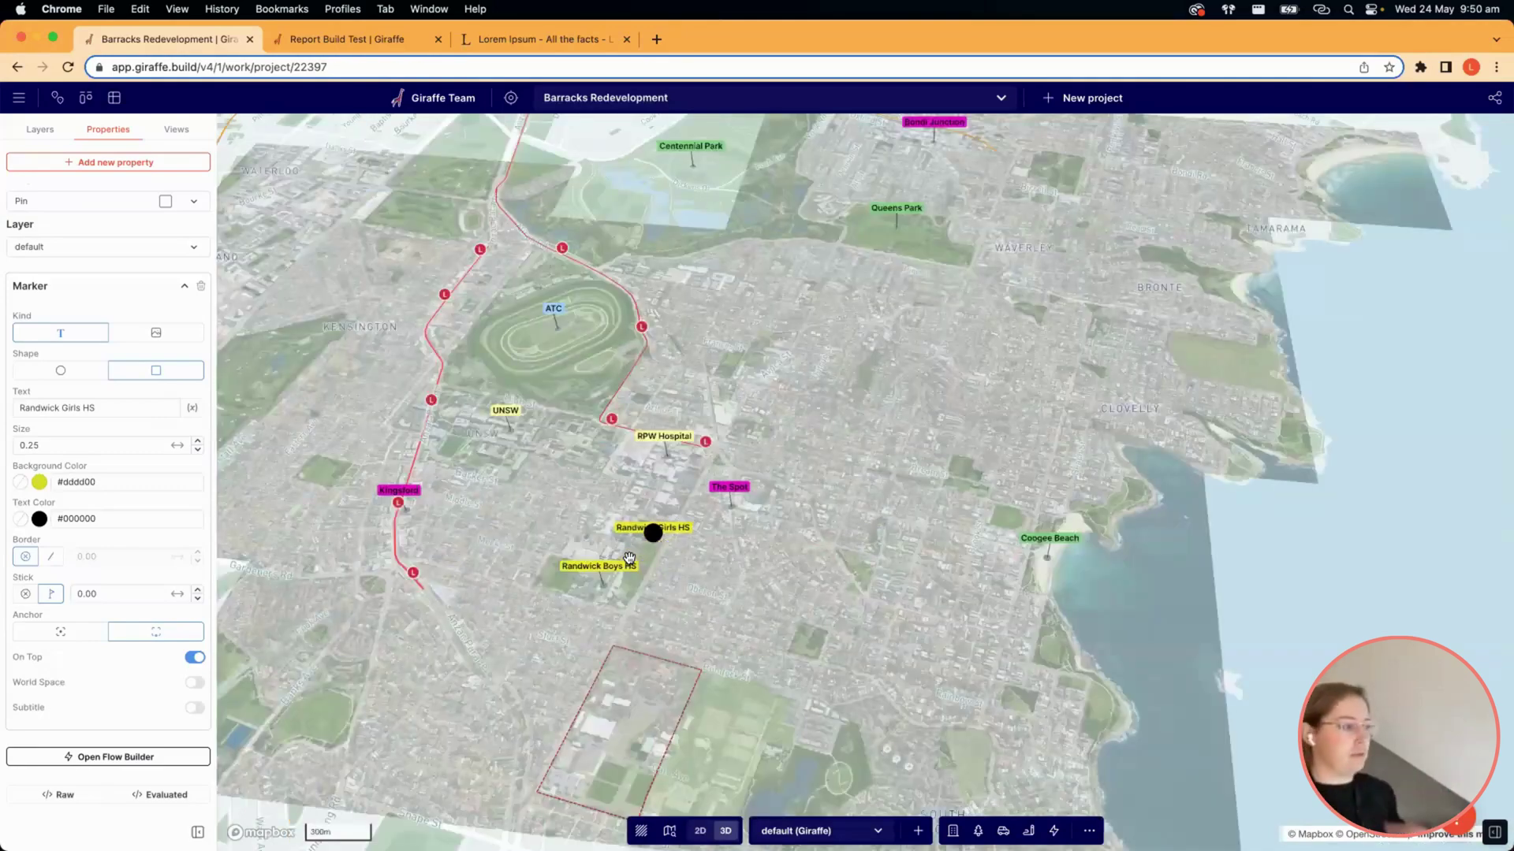
scroll(628, 558, "up", 2)
left_click(681, 543)
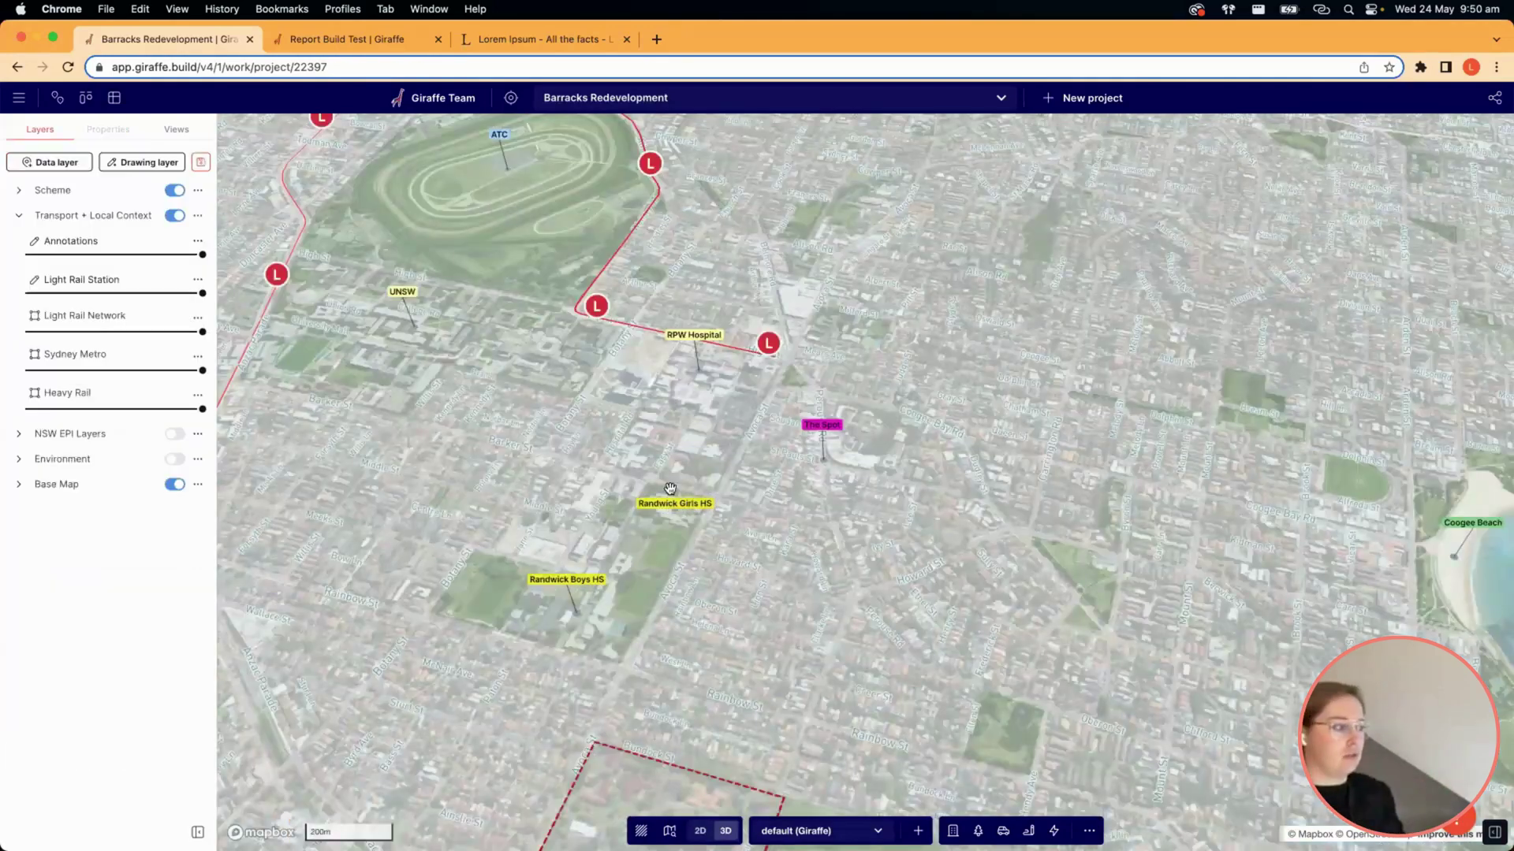
right_click_drag(364, 539, 340, 546)
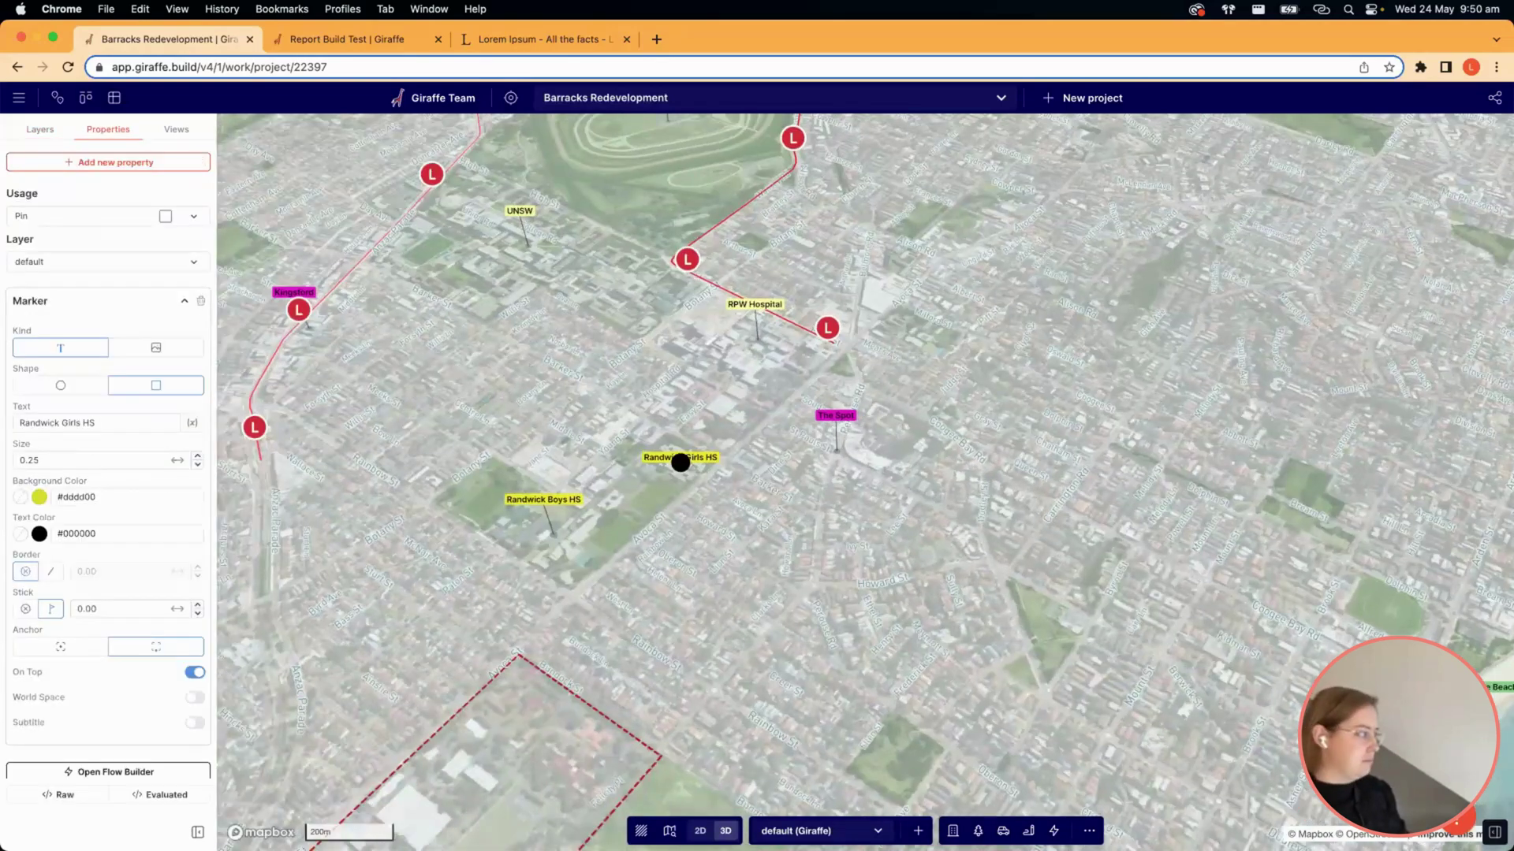
left_click(689, 596)
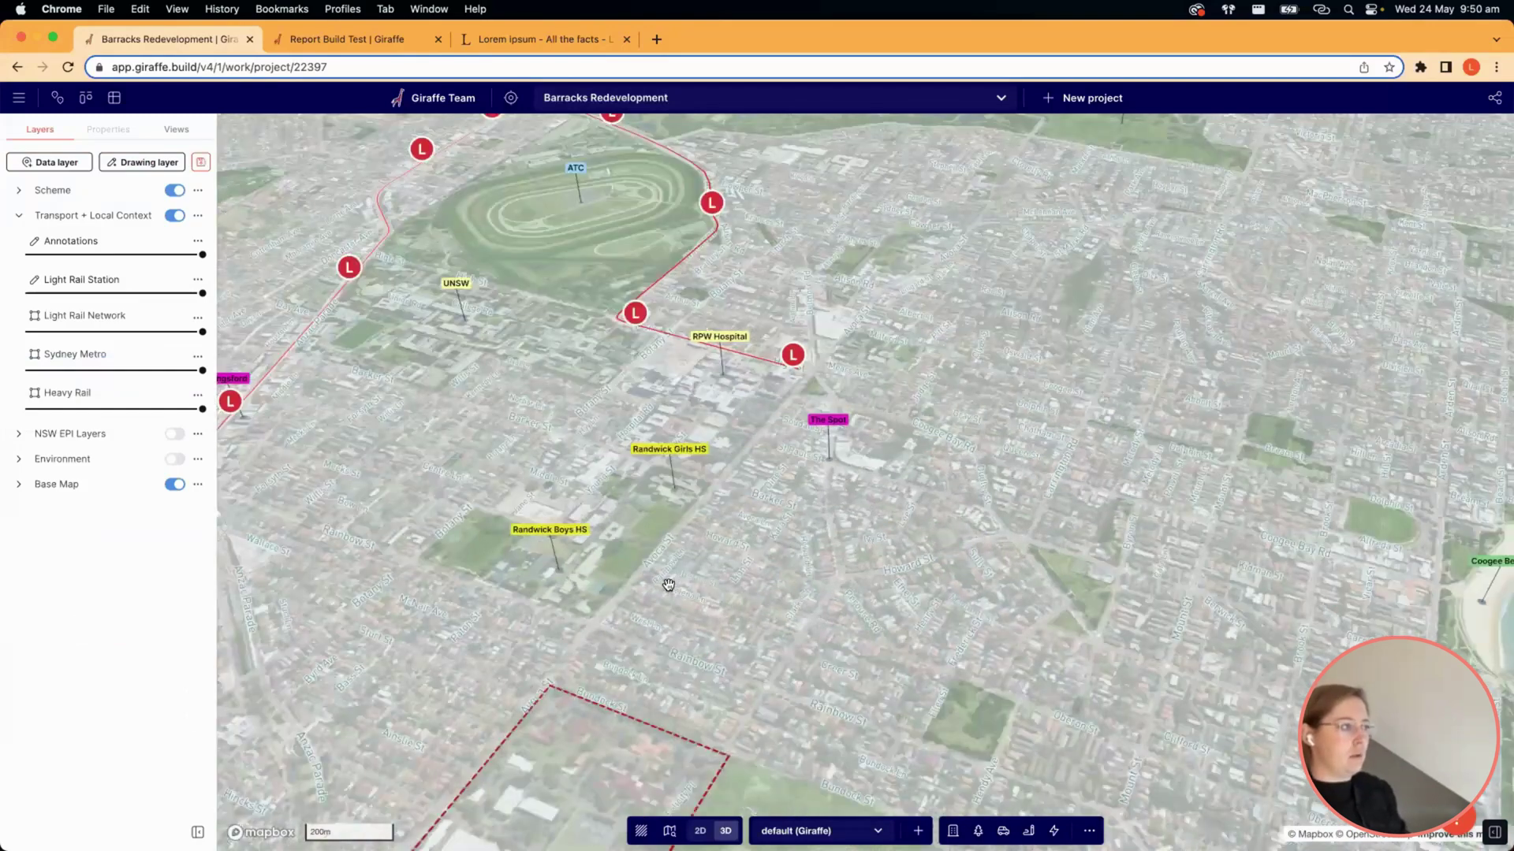
View the annotated surroundings of the site in 3D and check which annotation types are available.
right_click_drag(668, 585, 653, 571)
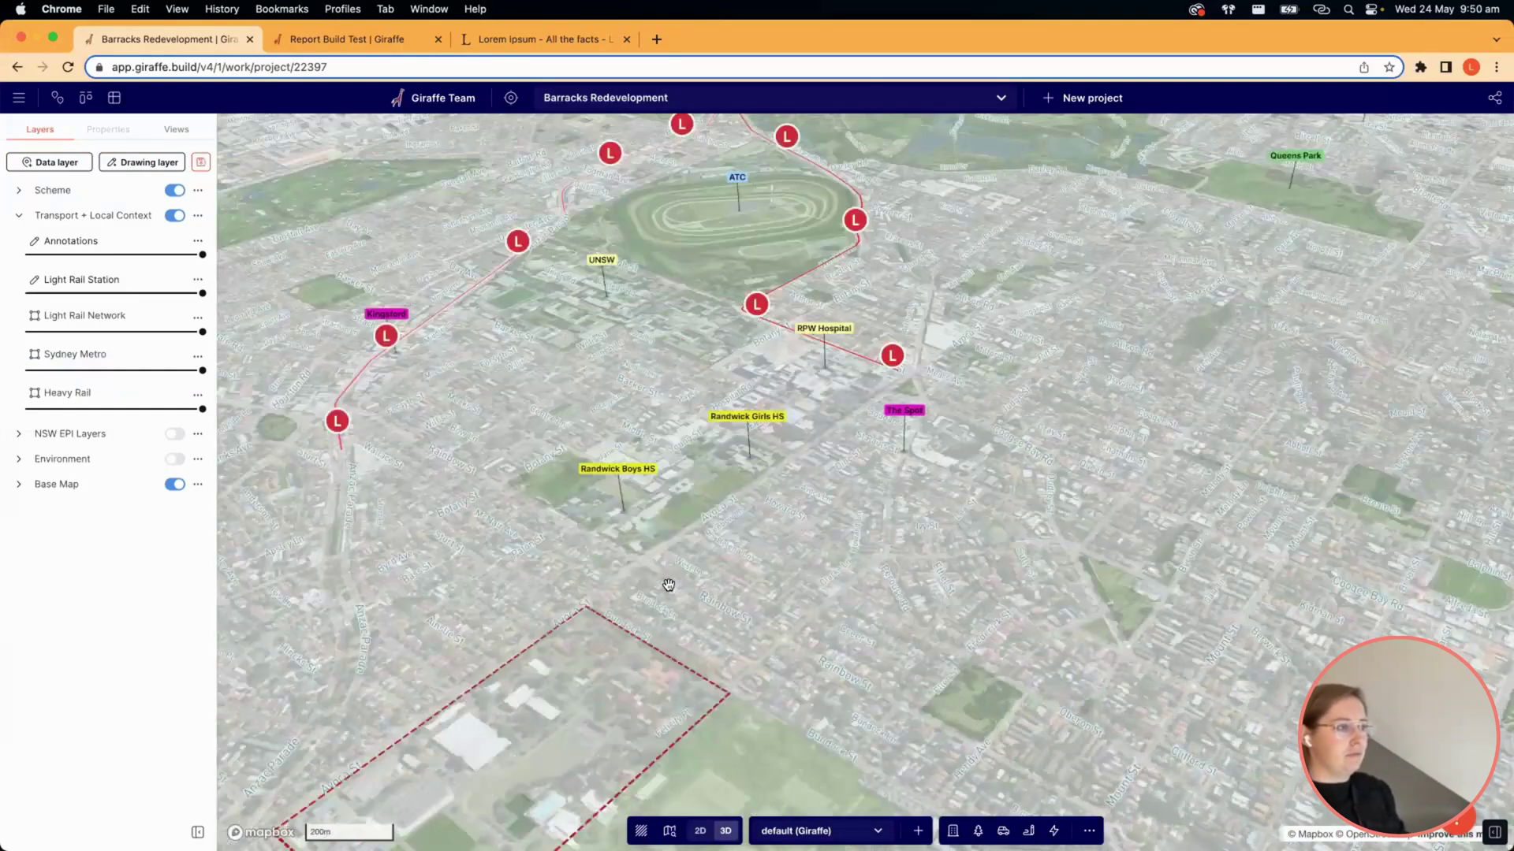
scroll(668, 585, "down", 5)
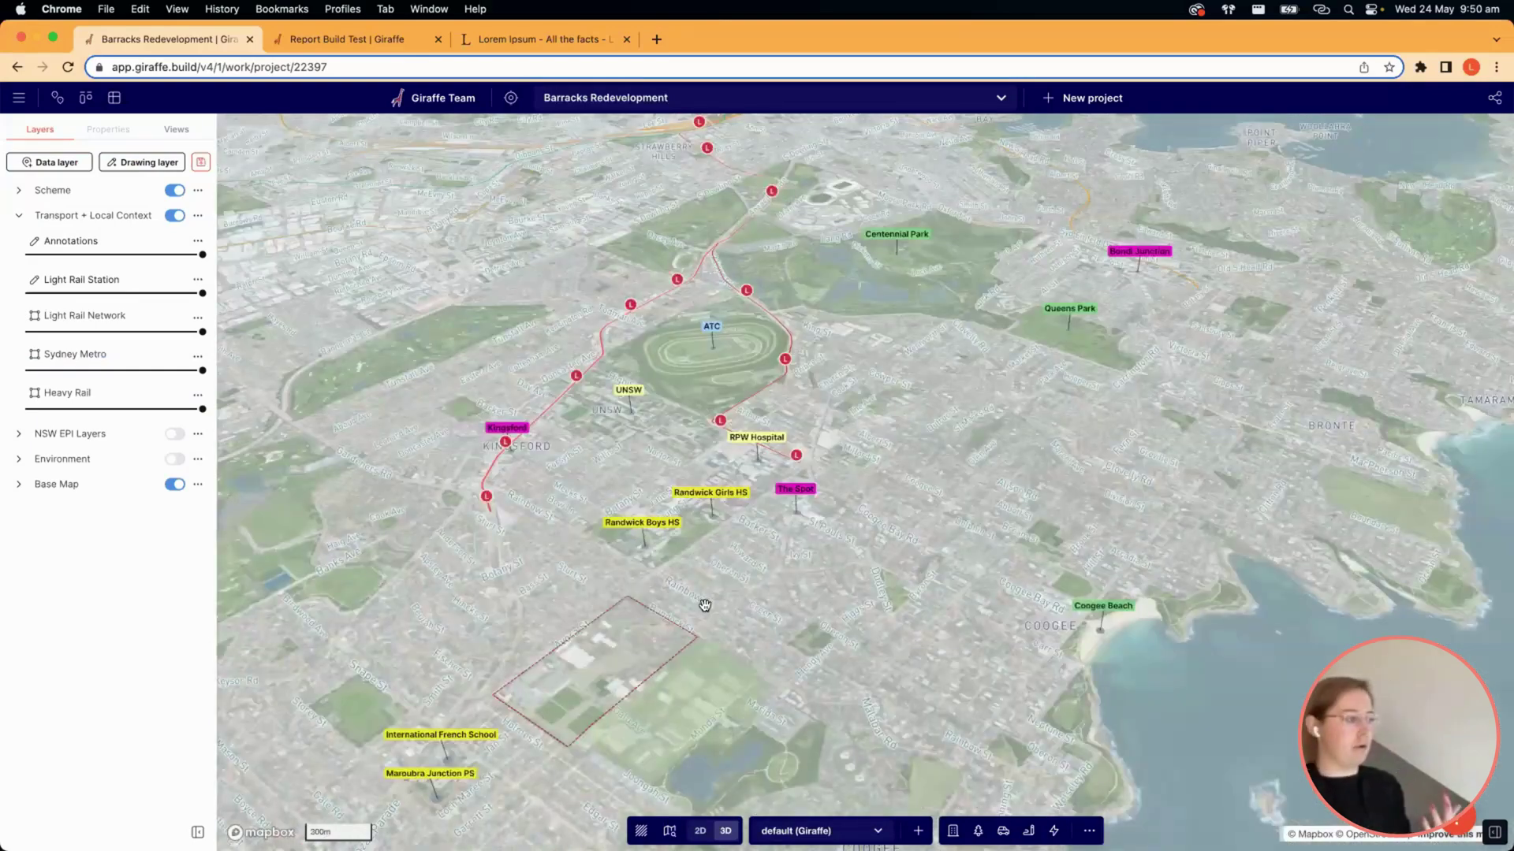
left_click(1029, 831)
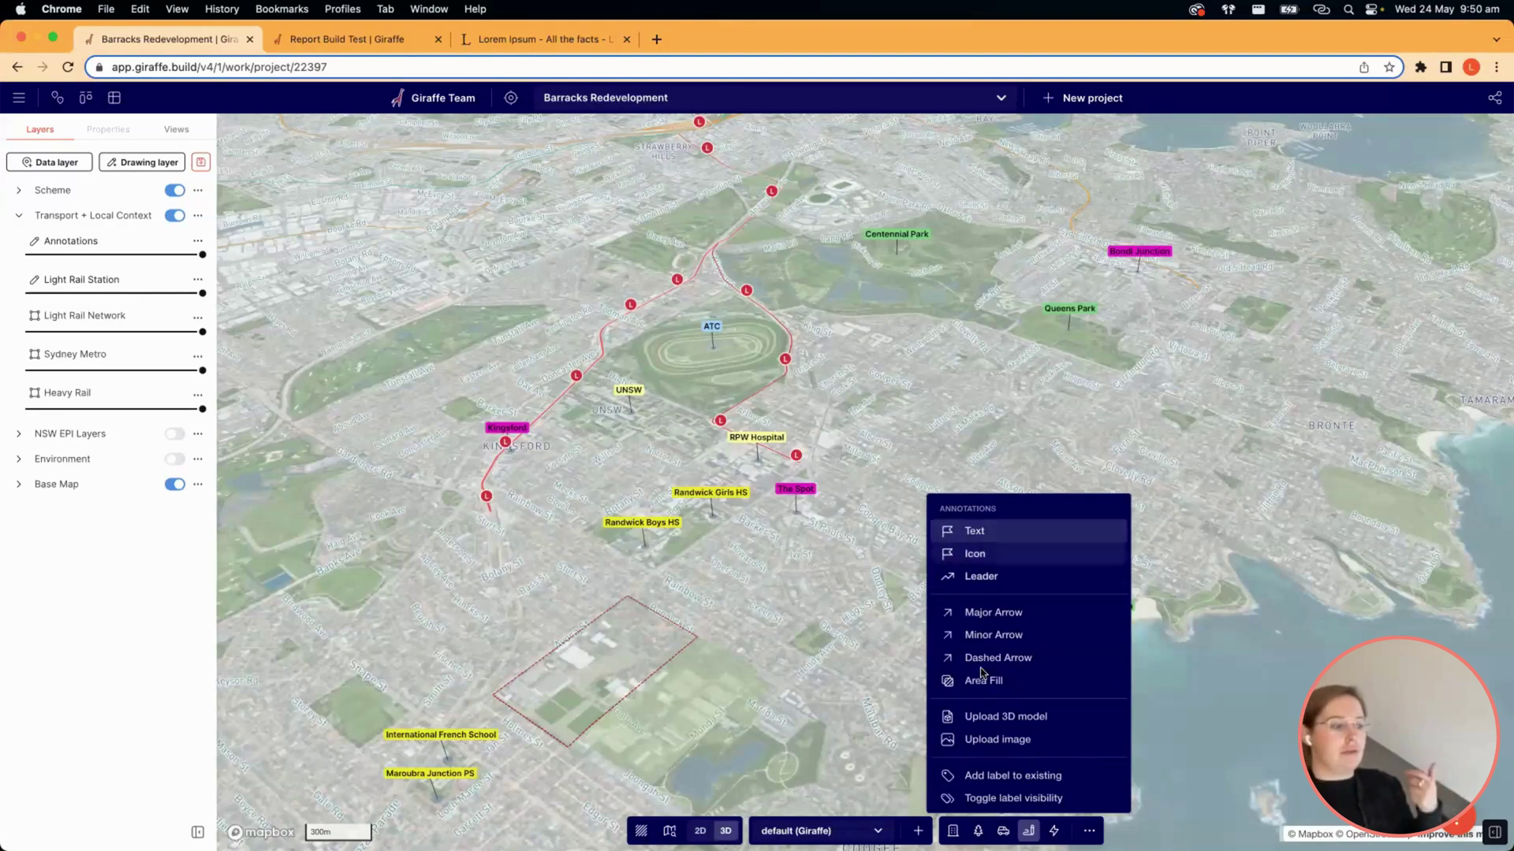
left_click(725, 641)
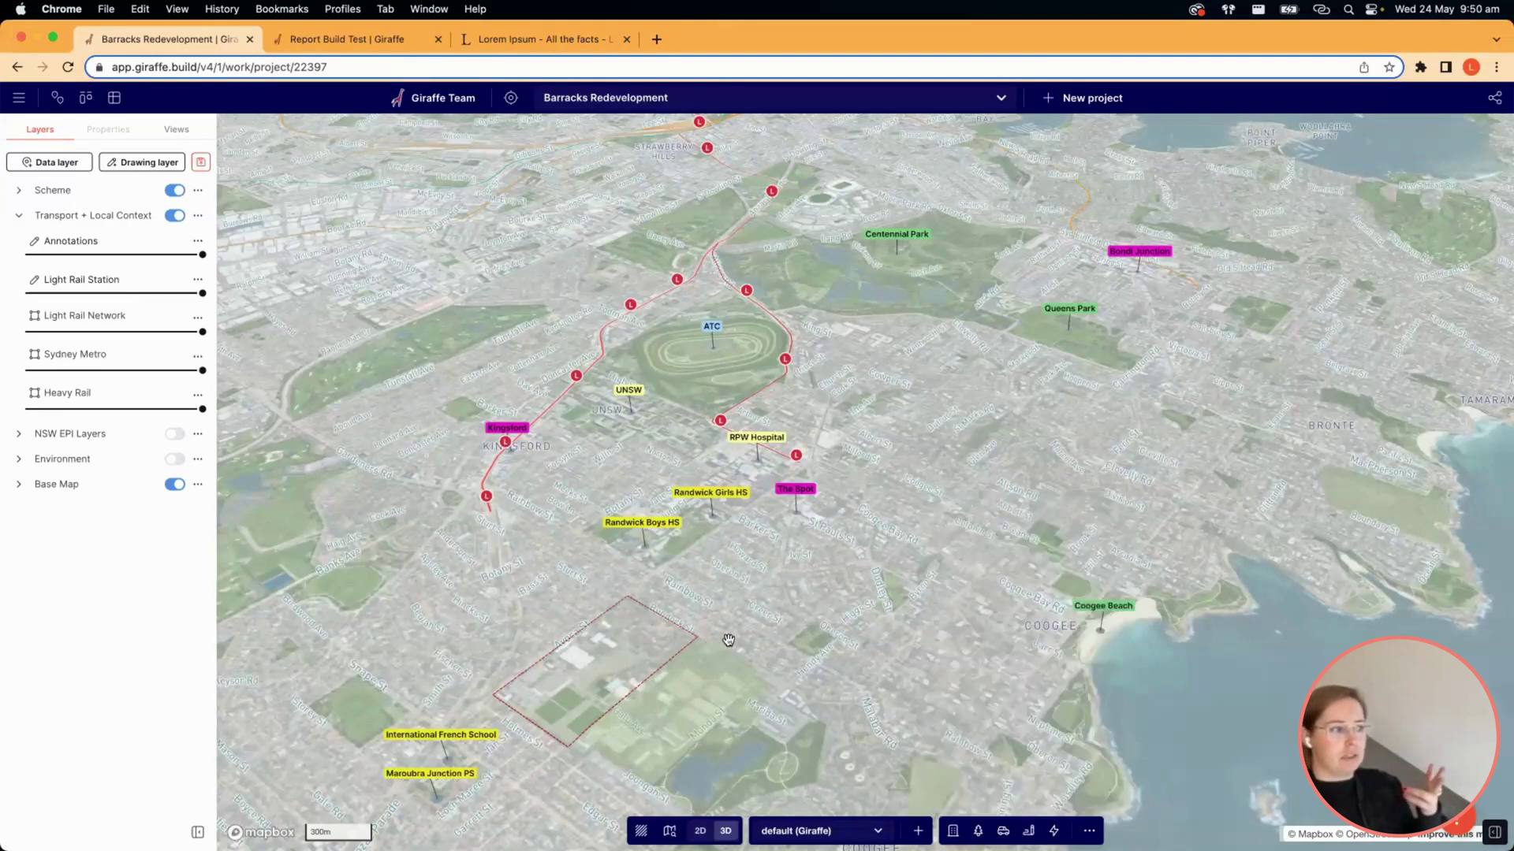
Examine the light rail line, schools, centres and parks around the site from several 3D angles.
key("shift+Right")
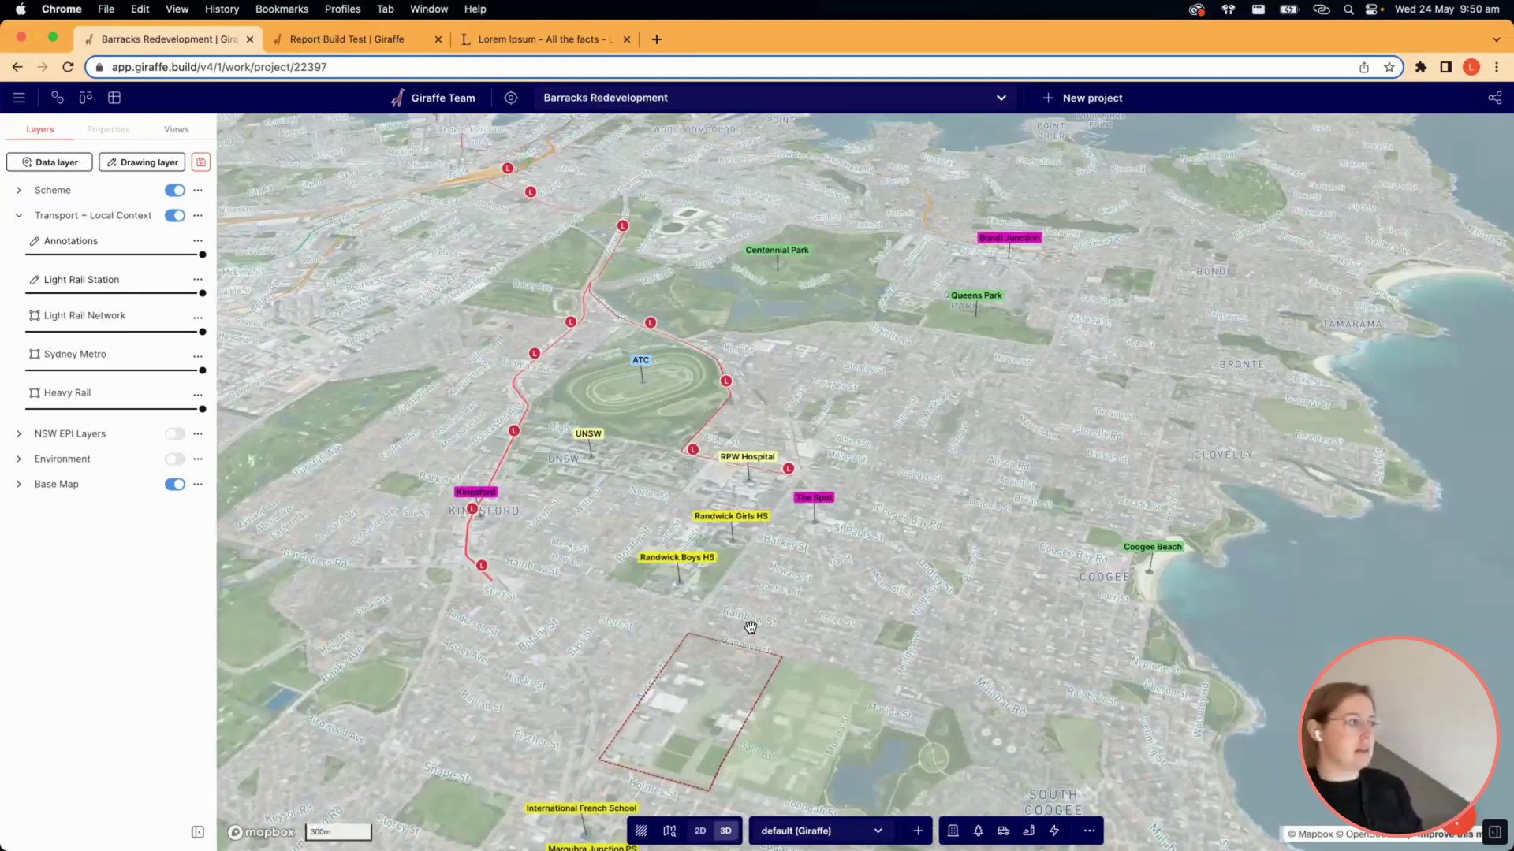
right_click_drag(750, 627, 845, 597)
scroll(817, 620, "down", 2)
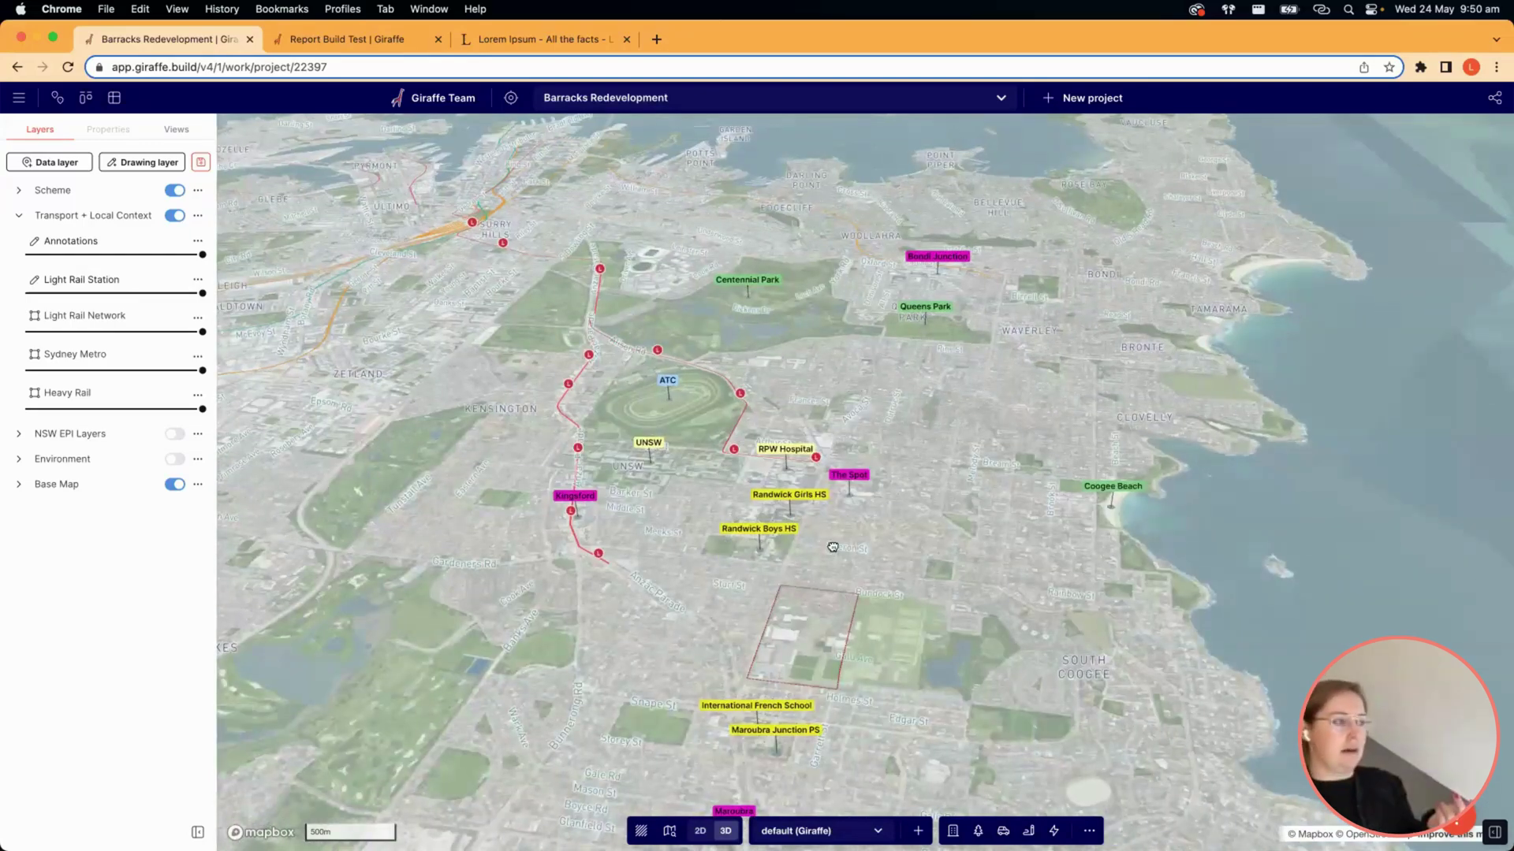
scroll(914, 547, "down", 3)
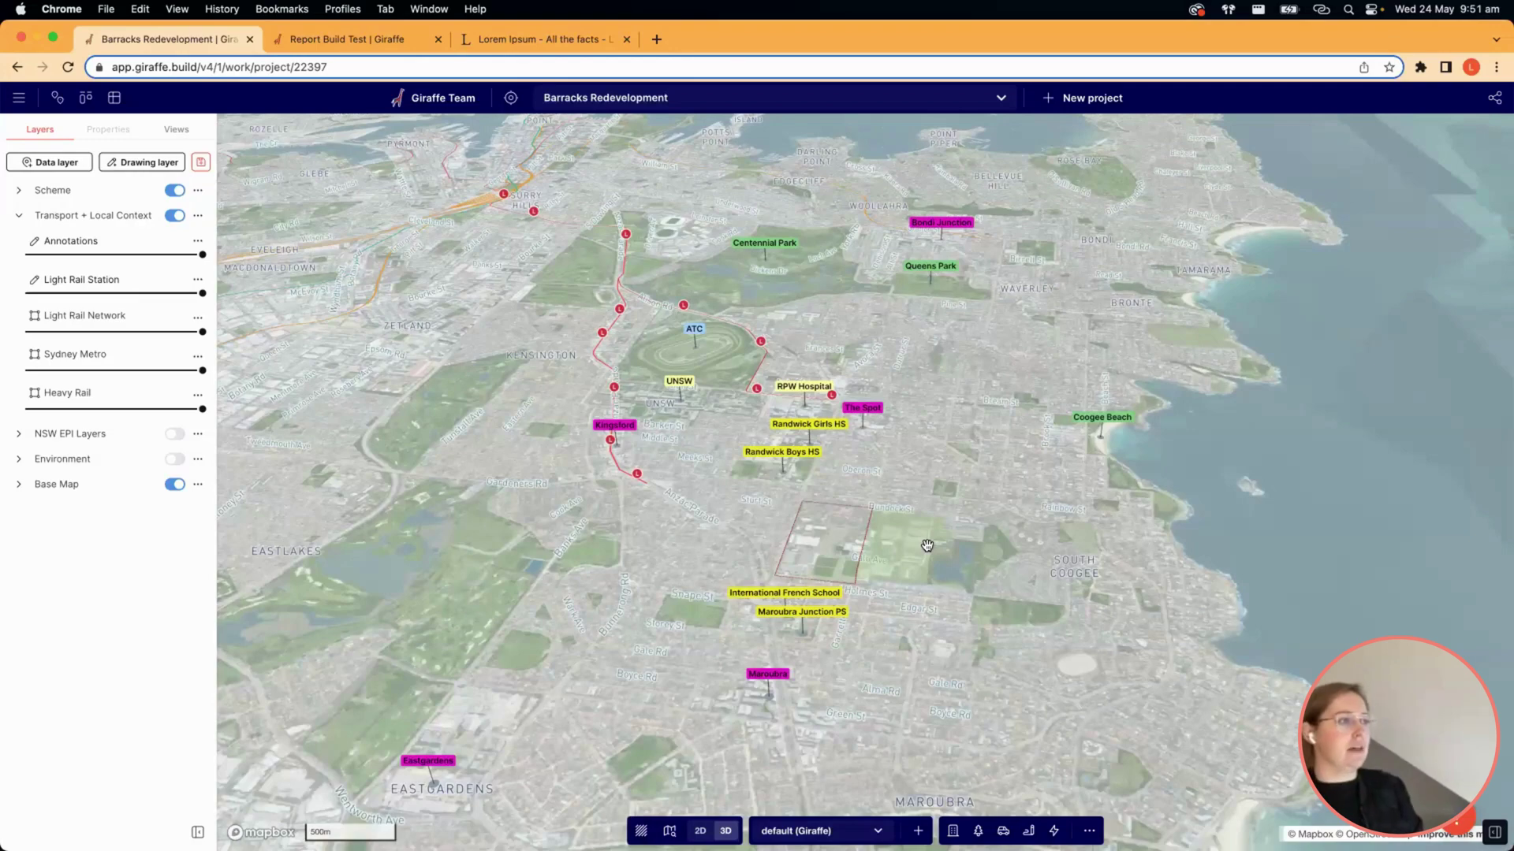
right_click_drag(767, 556, 759, 551)
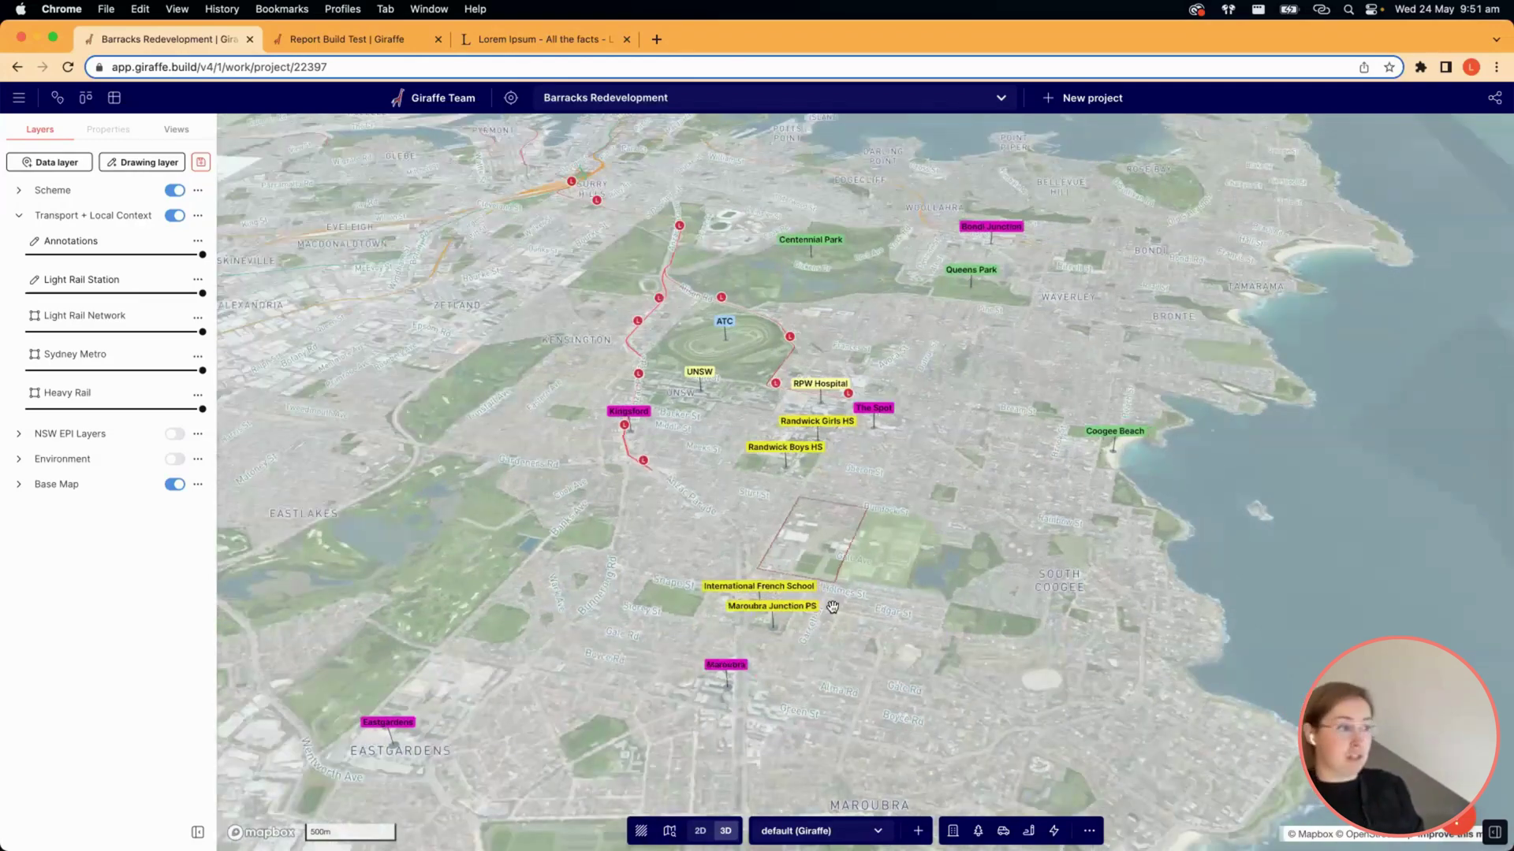
right_click_drag(1011, 543, 1041, 551)
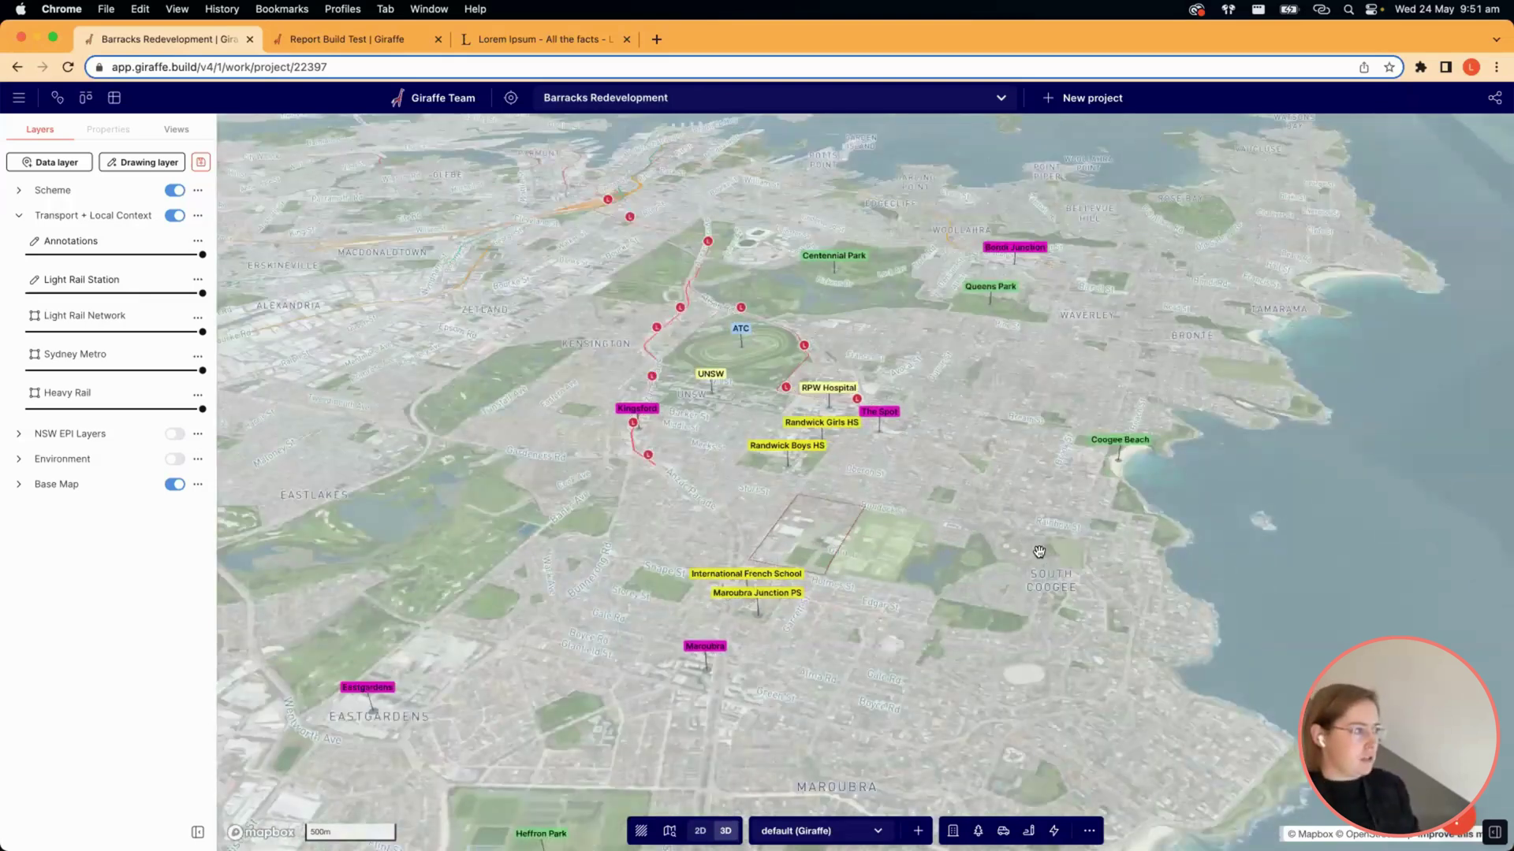
right_click_drag(1039, 551, 699, 476)
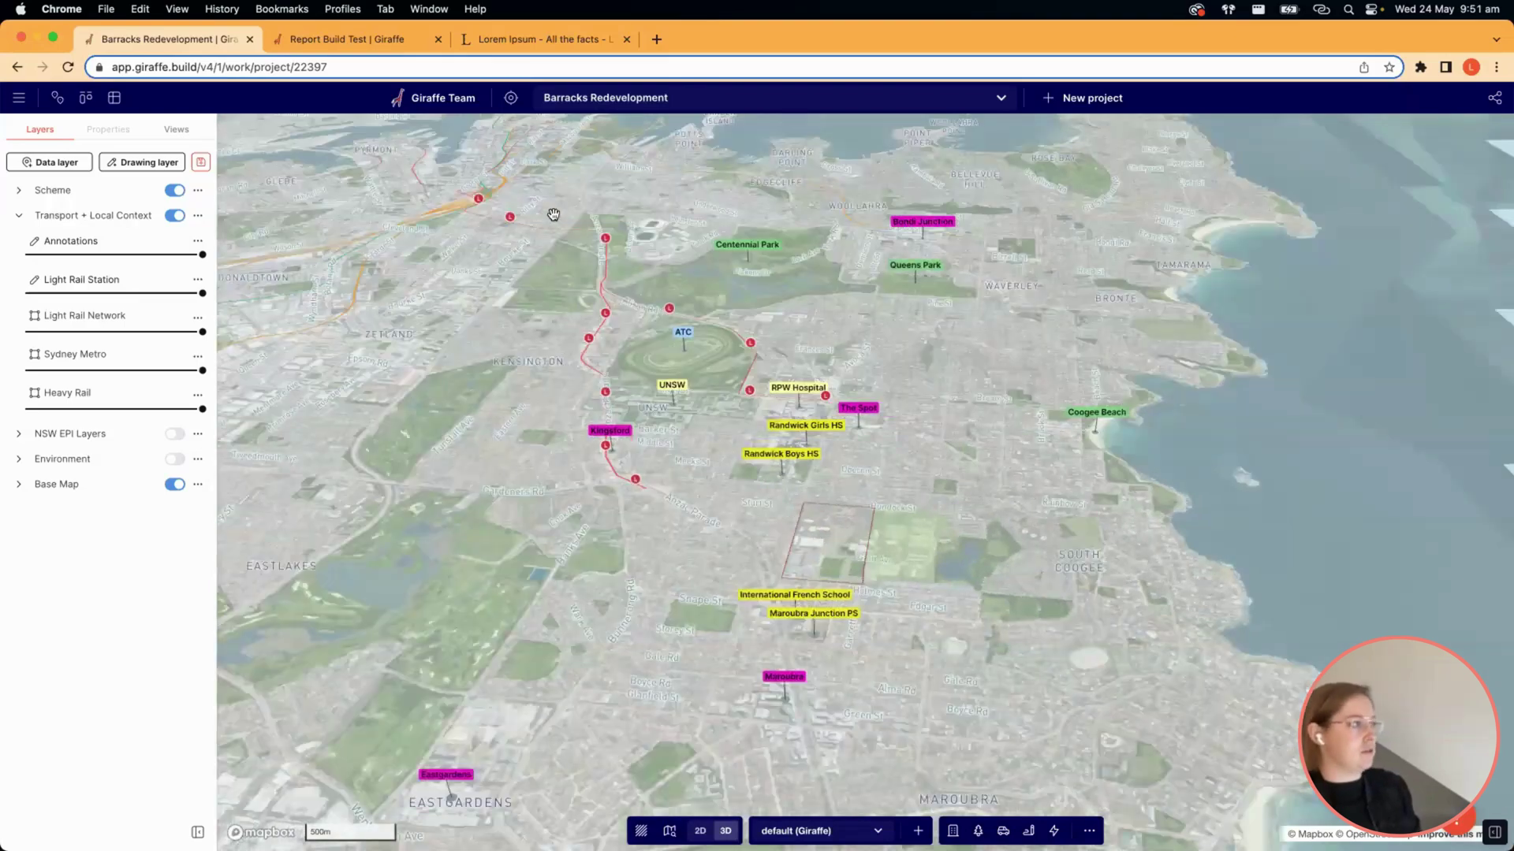
right_click_drag(590, 223, 590, 234)
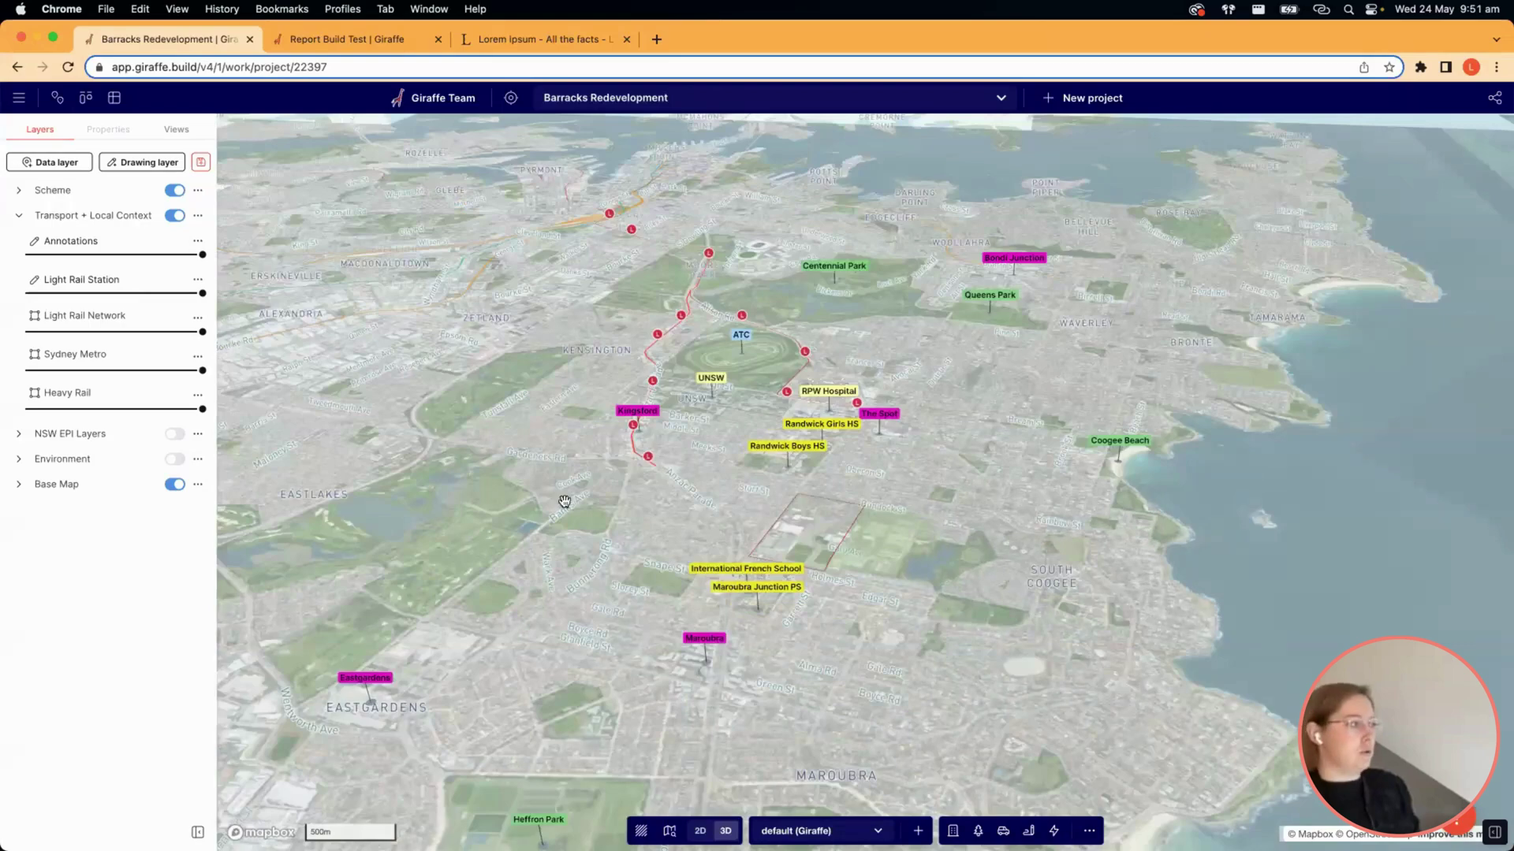
right_click_drag(565, 502, 794, 570)
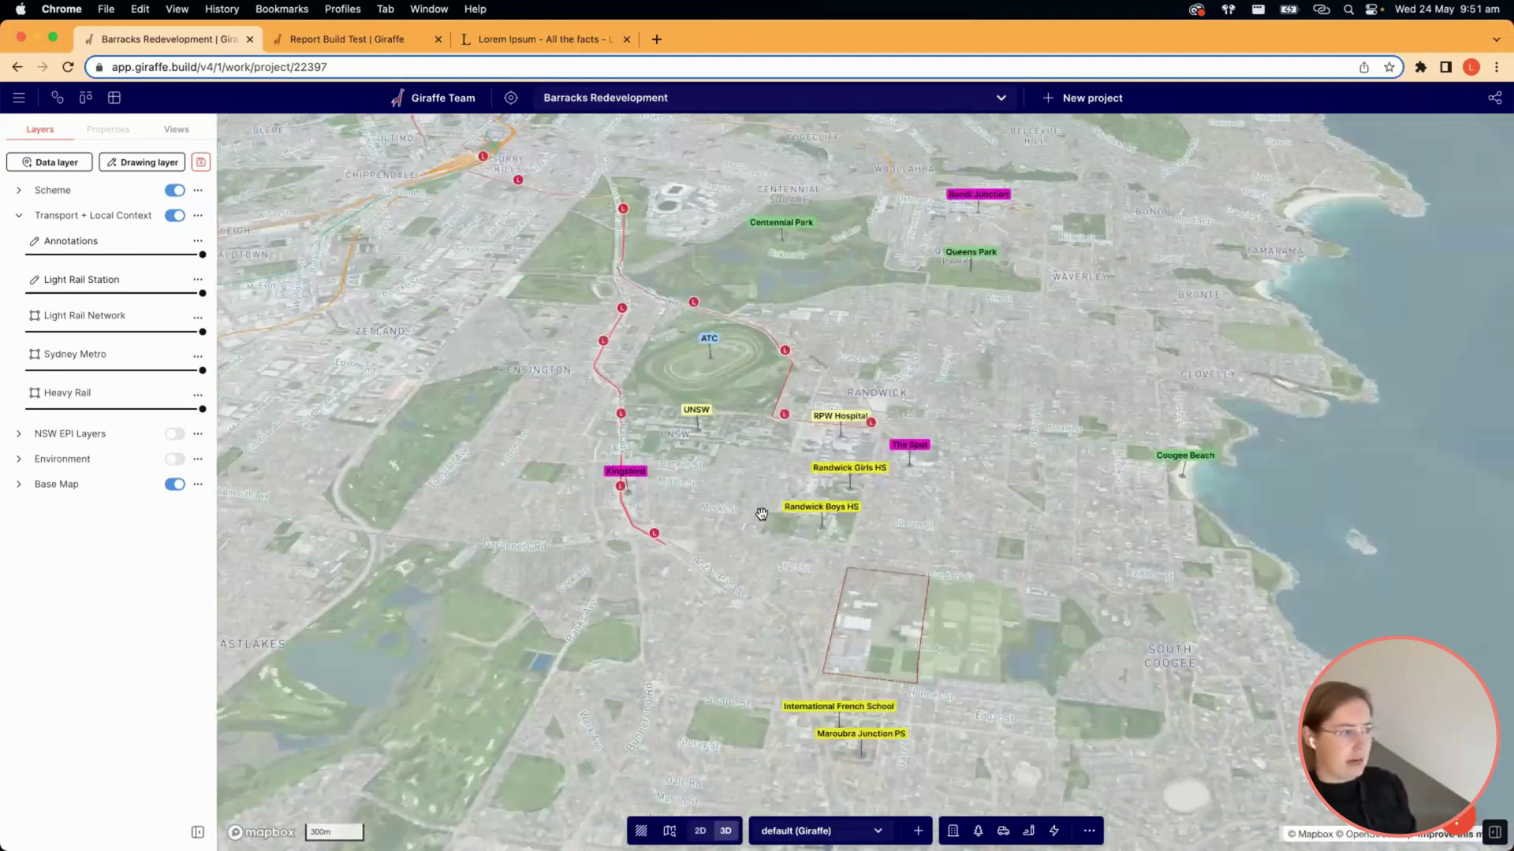
In the 2D view, place a generic point by the southernmost light rail stop and add Line Color, Line Width 2.00 and Dash 10, 20, 40.
scroll(860, 596, "up", 3)
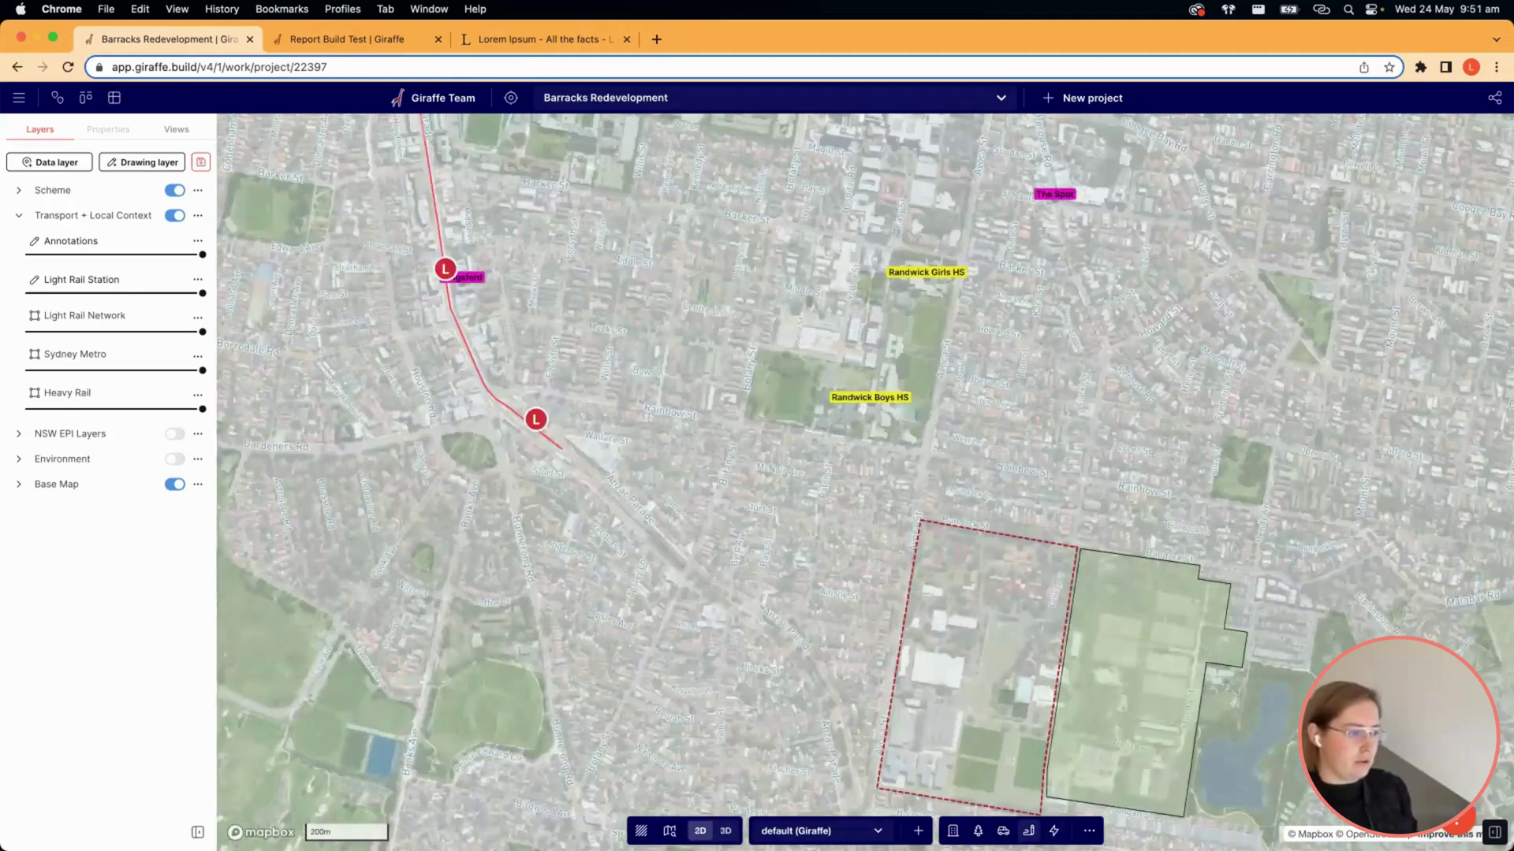
left_click(1076, 822)
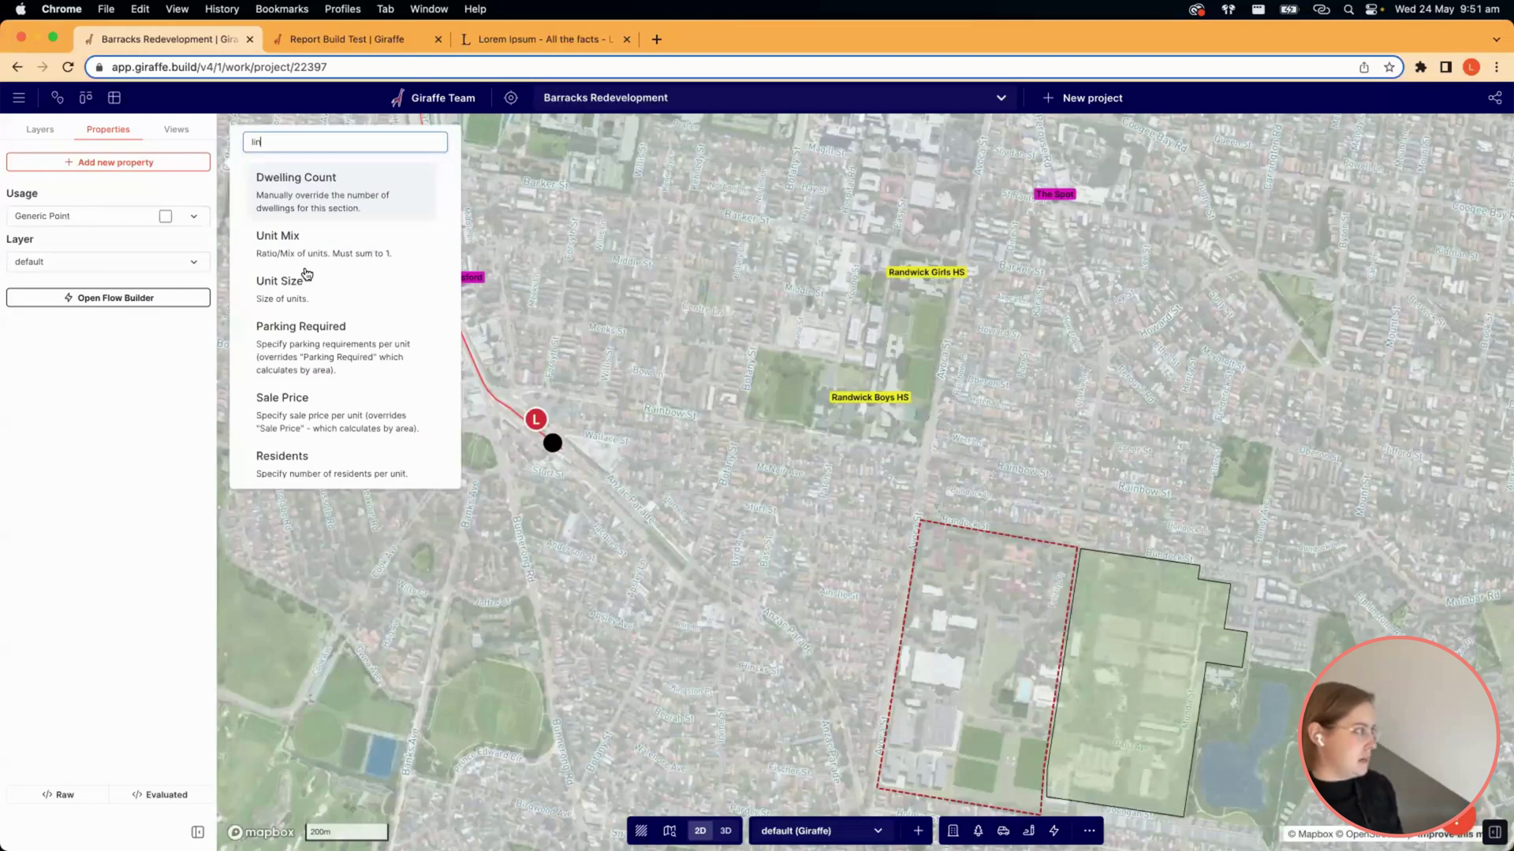
key("Return")
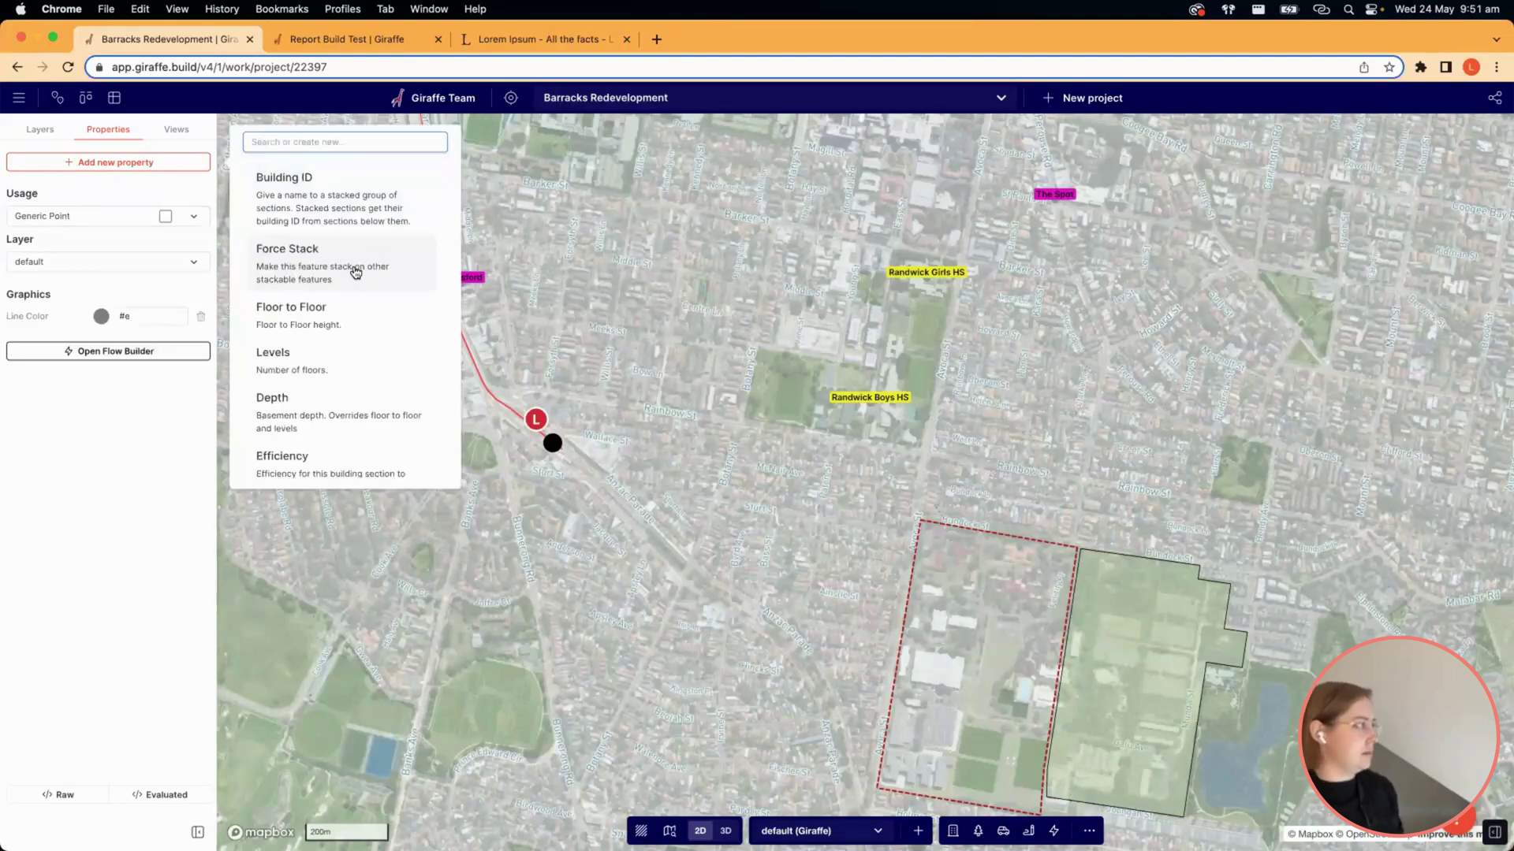
type("line")
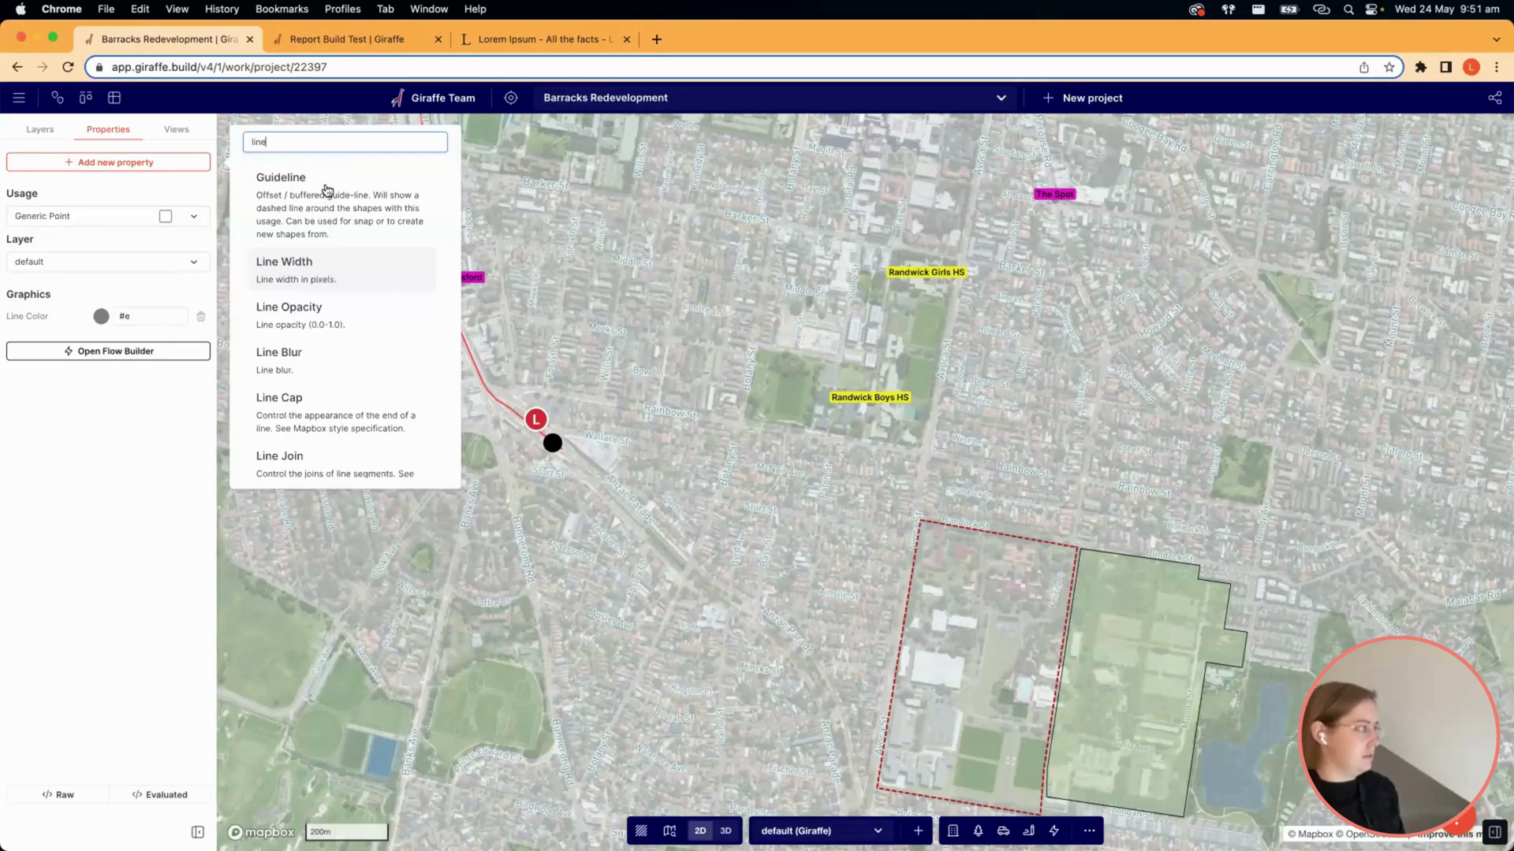
left_click(327, 192)
Add Color and Fill Opacity 0.50 properties to the generic point, and set both Color and Line Color to #ff0000.
type("colo")
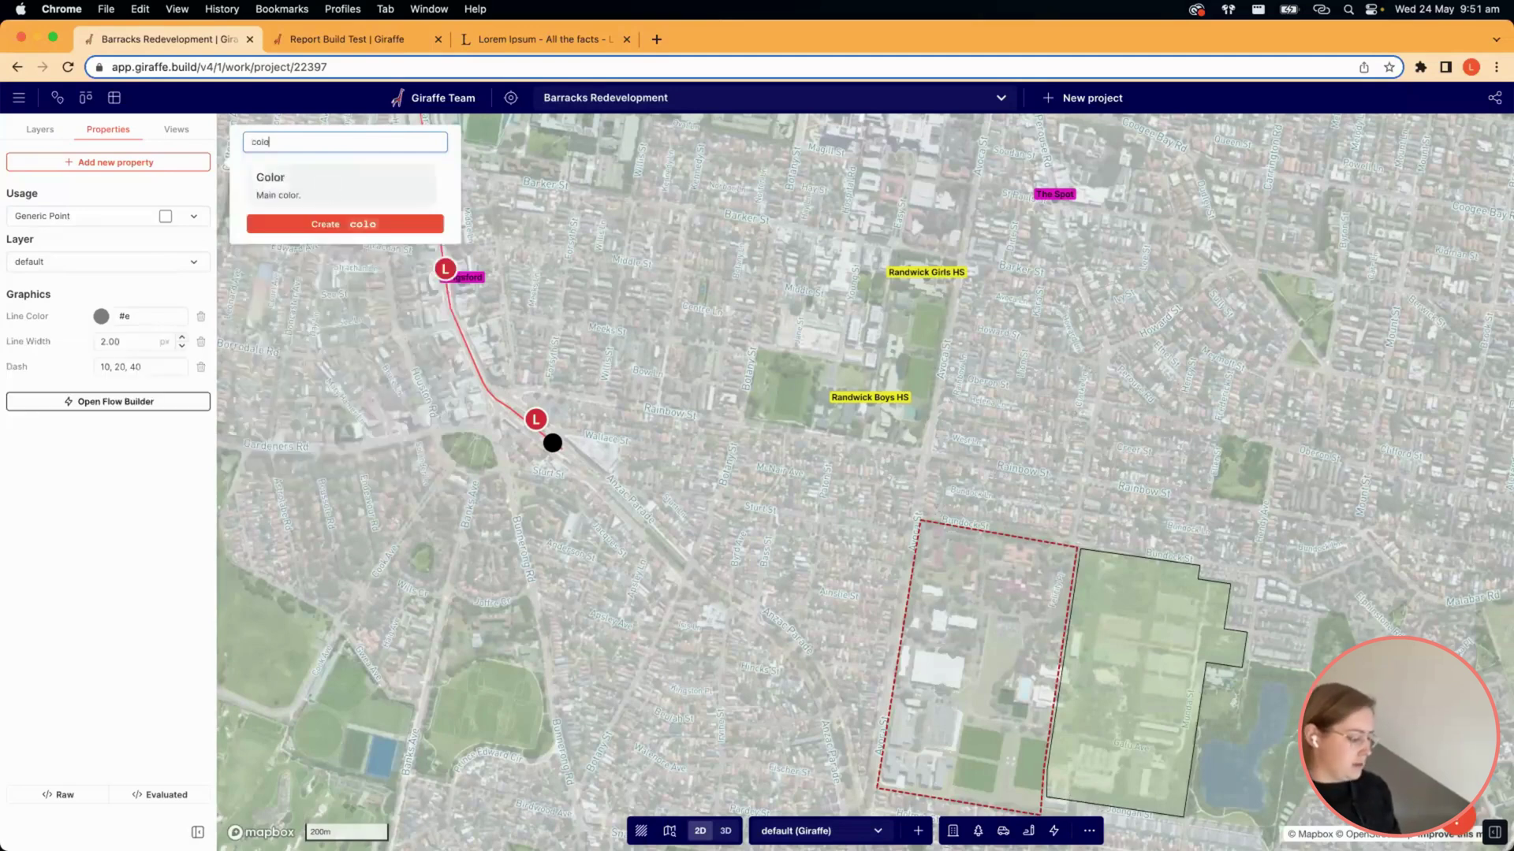
left_click(328, 192)
type("opac")
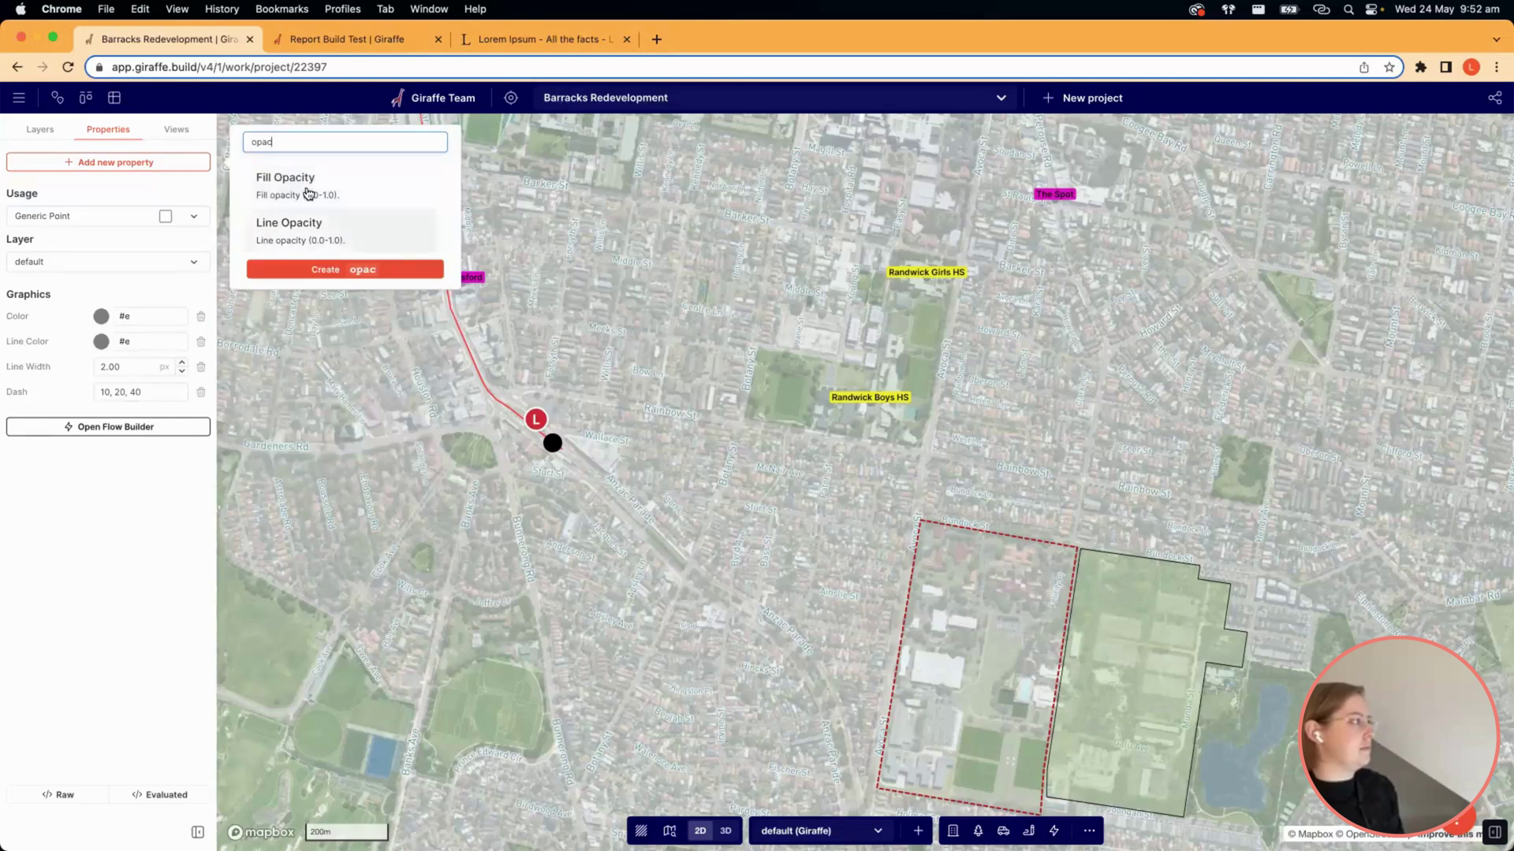
left_click(309, 193)
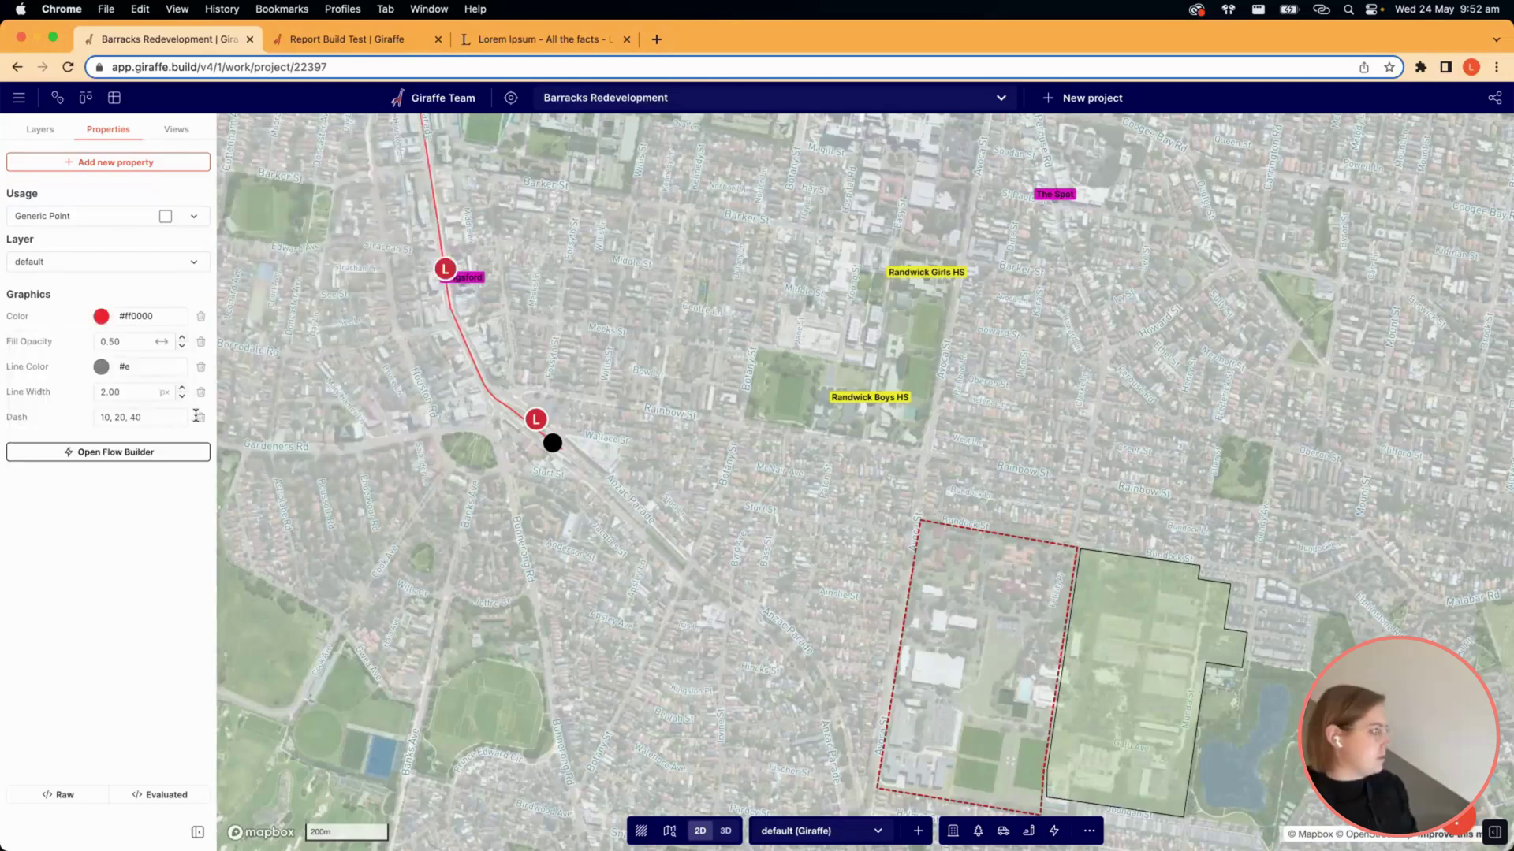
key("BackSpace")
type("ff0000")
Add an Offset property to the generic point by the southernmost light rail stop and set it to 800 m.
left_click(82, 165)
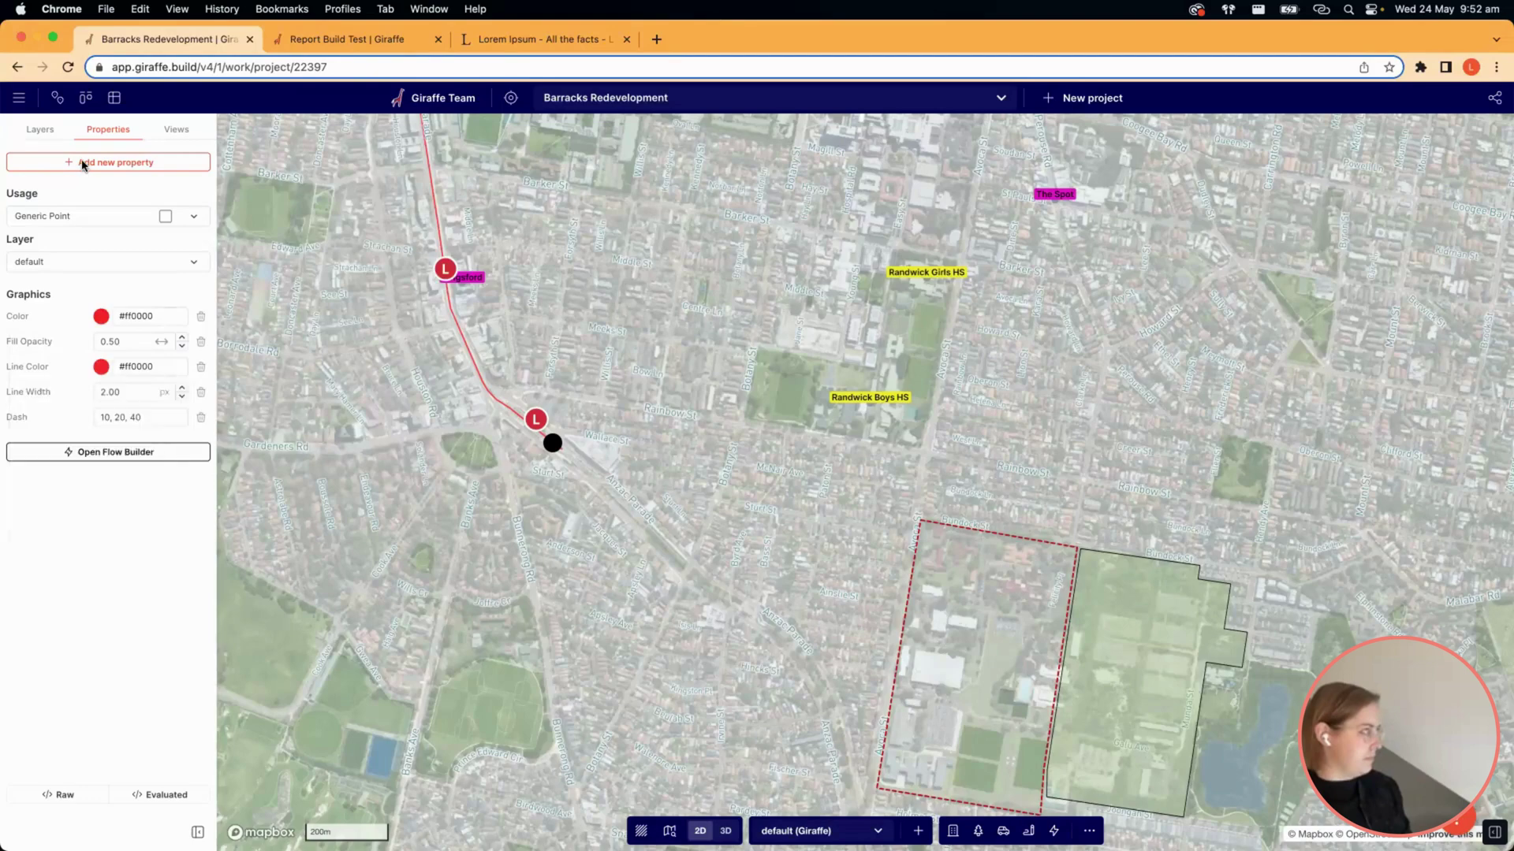
left_click(82, 161)
type("osf")
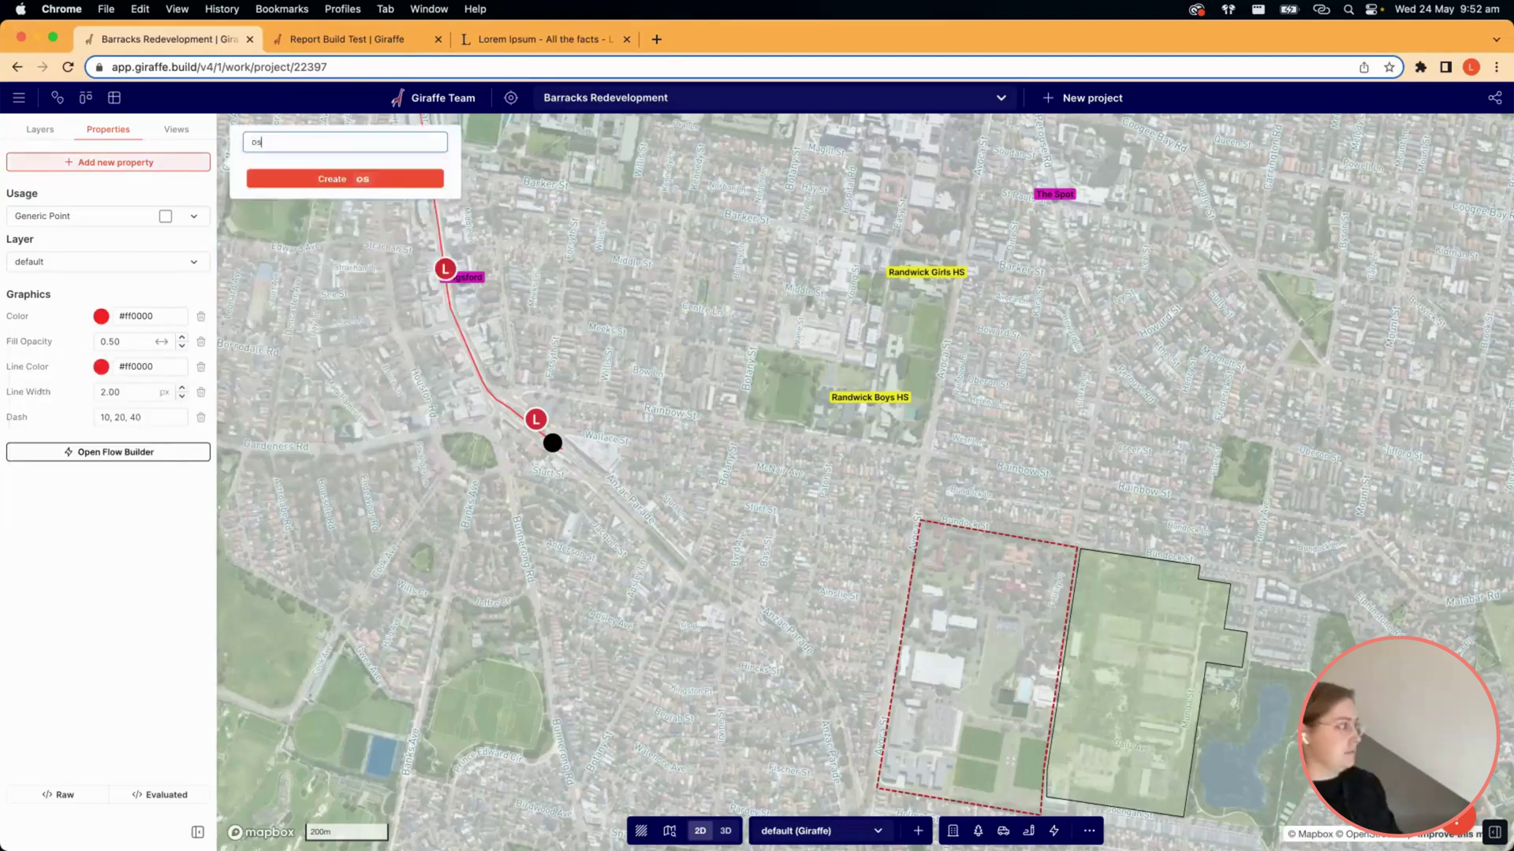
key("BackSpace")
key("BackSpace")
type("ff")
key("Return")
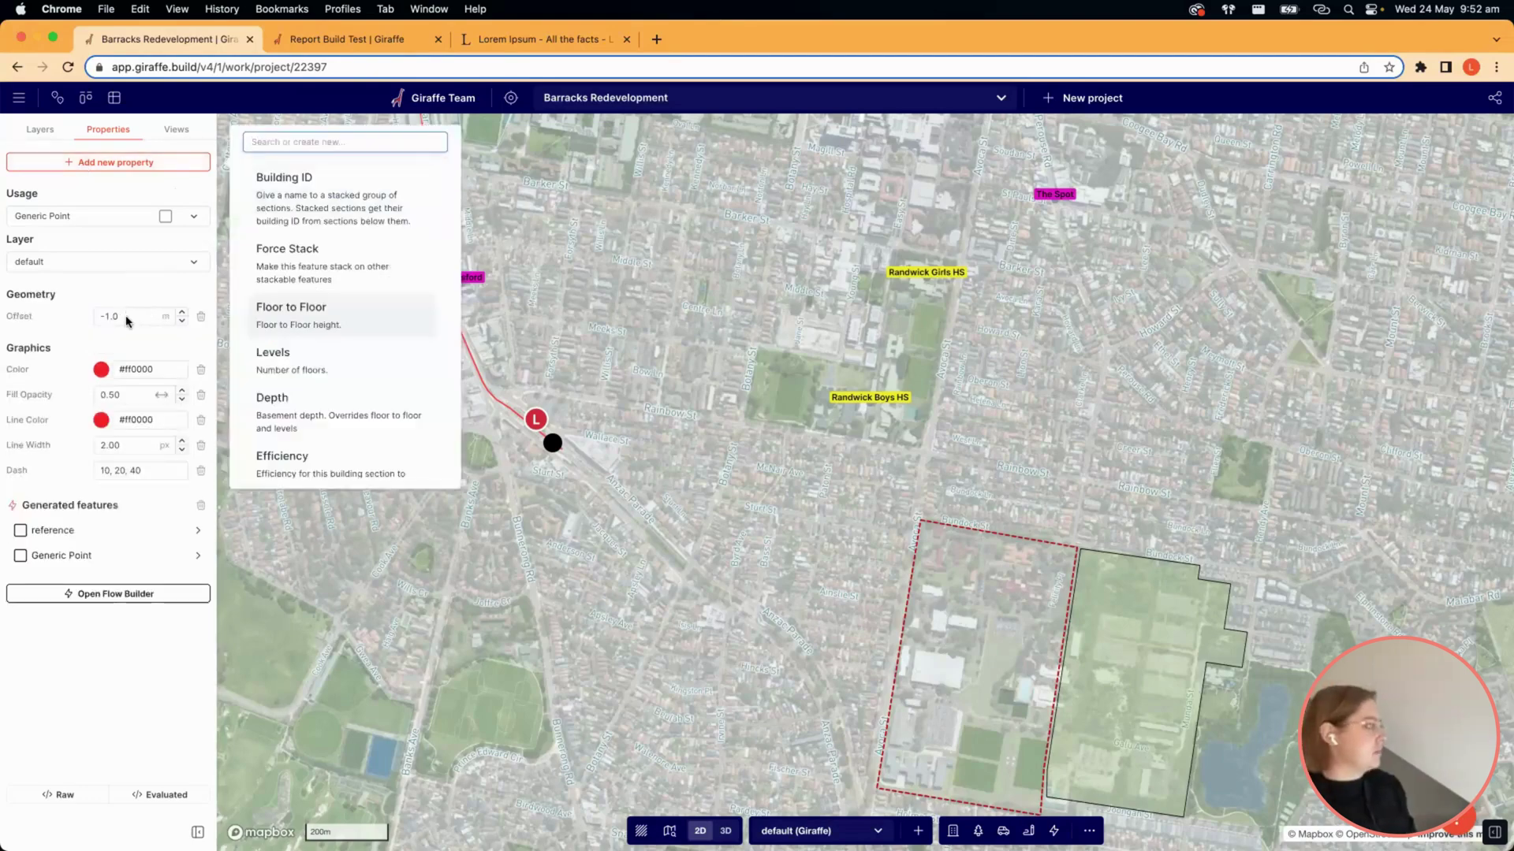
left_click_drag(128, 318, 58, 314)
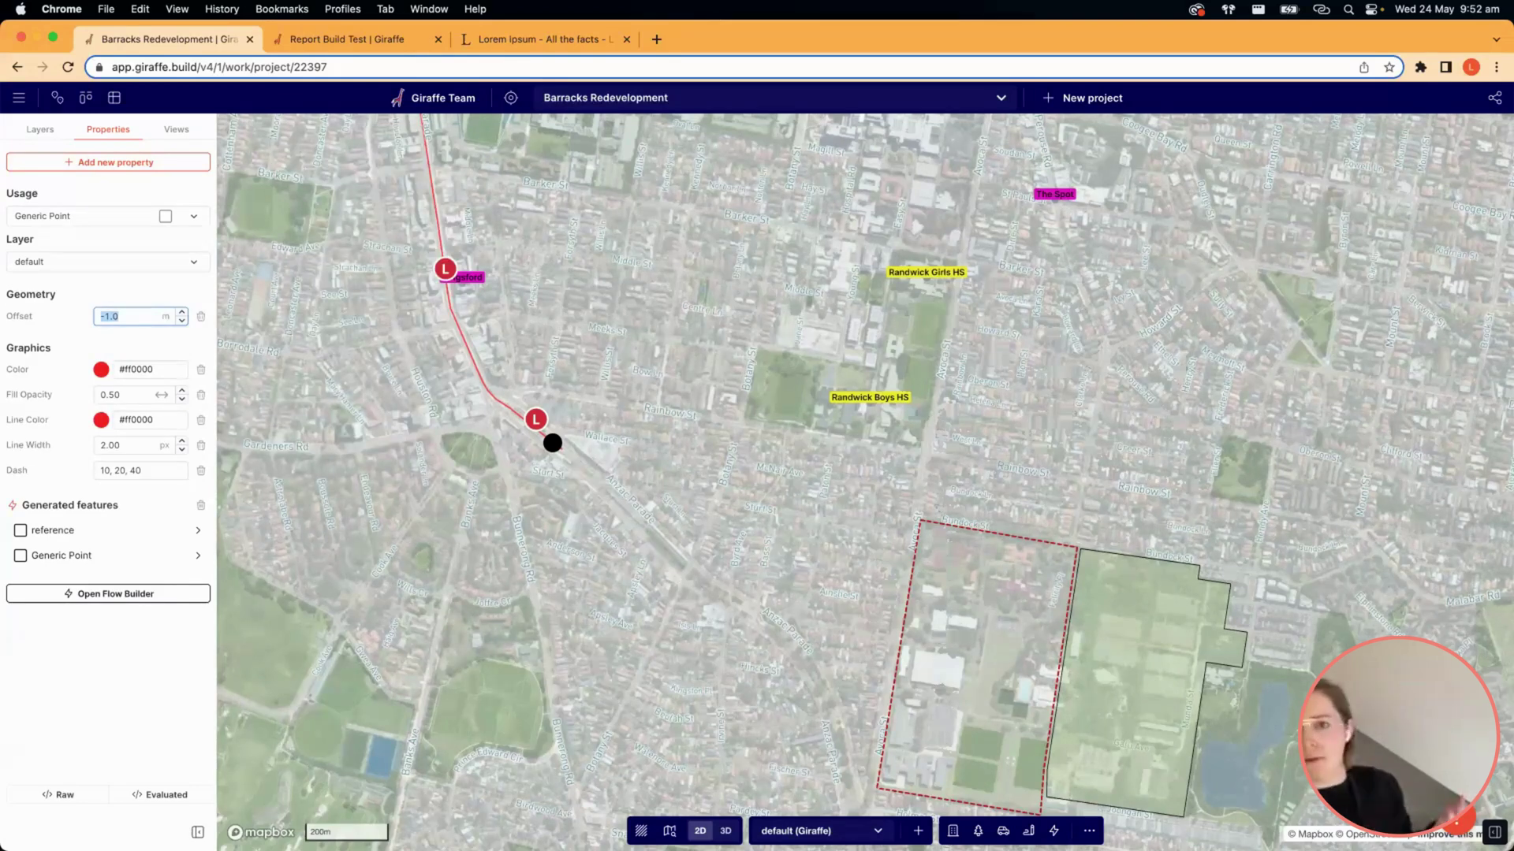
type("800")
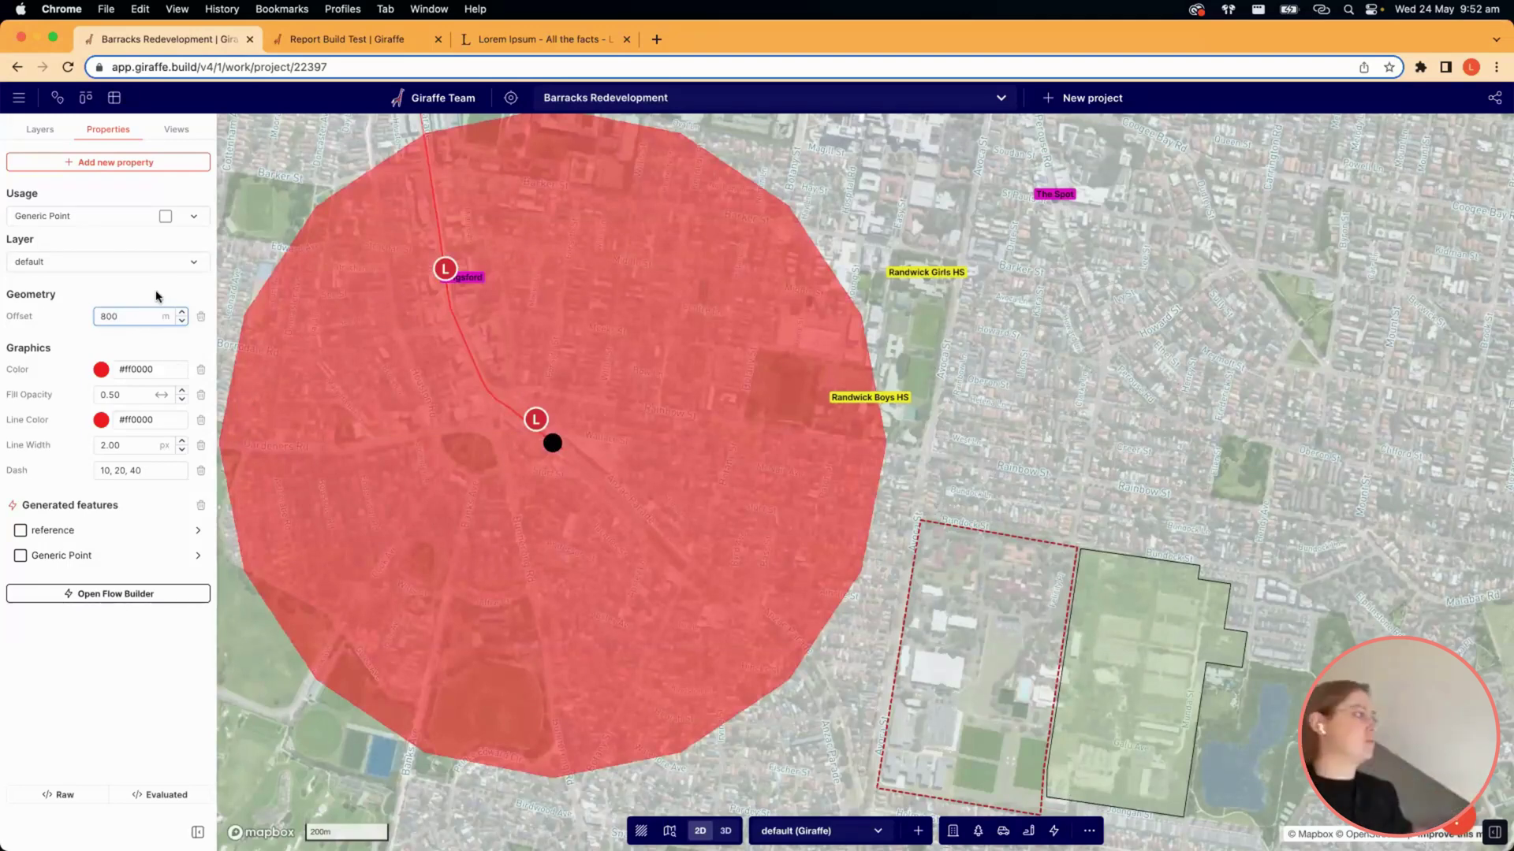
Set the Fill Opacity of the 800 m catchment circle to 0.20.
double_click(119, 396)
type("0.2")
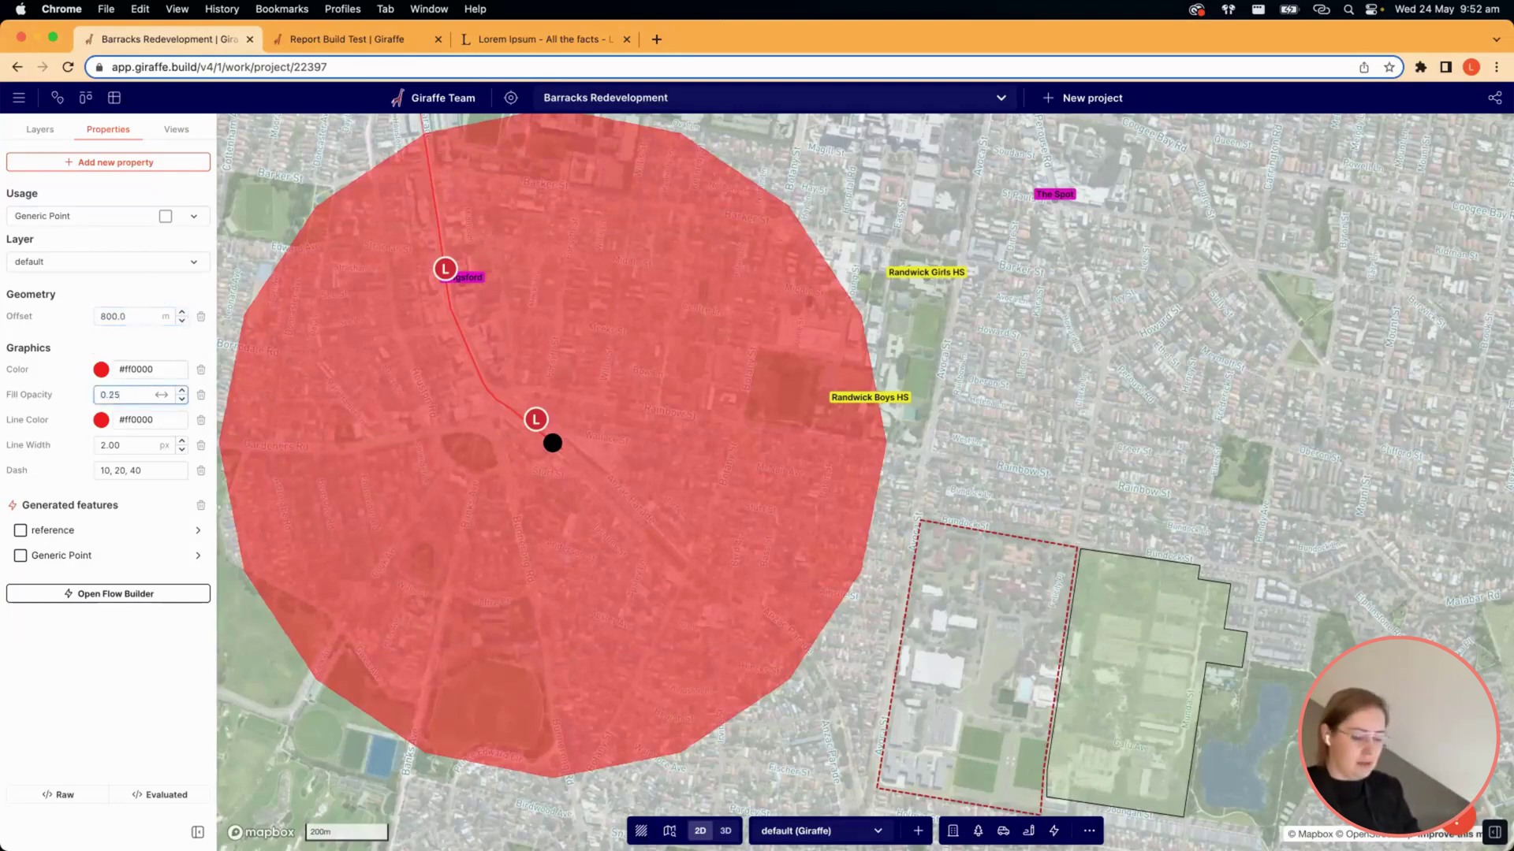
key("BackSpace")
key("BackSpace")
key("BackSpace")
type(".00")
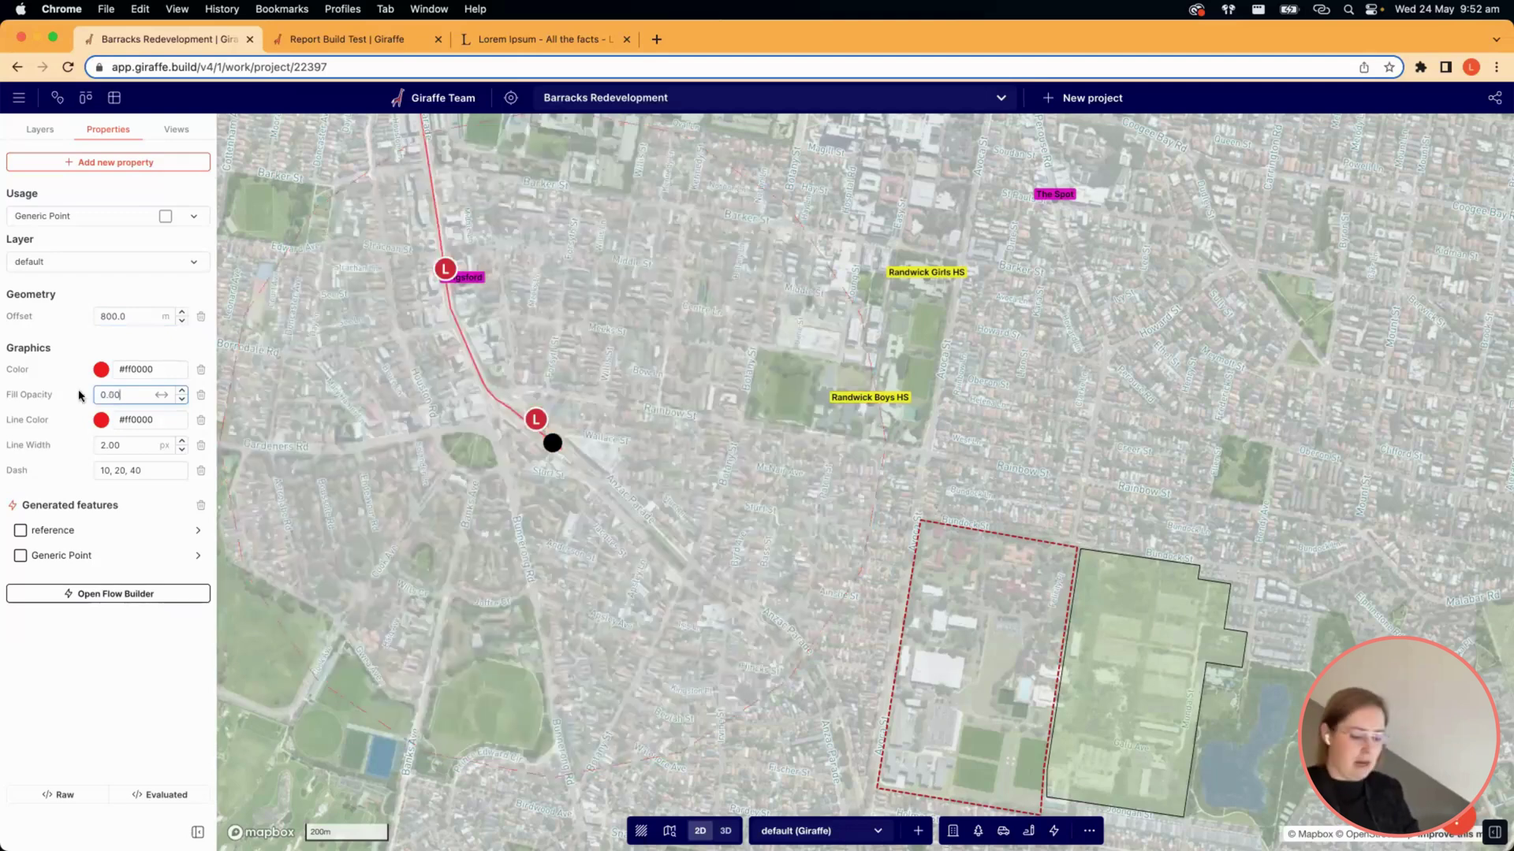
key("super+a")
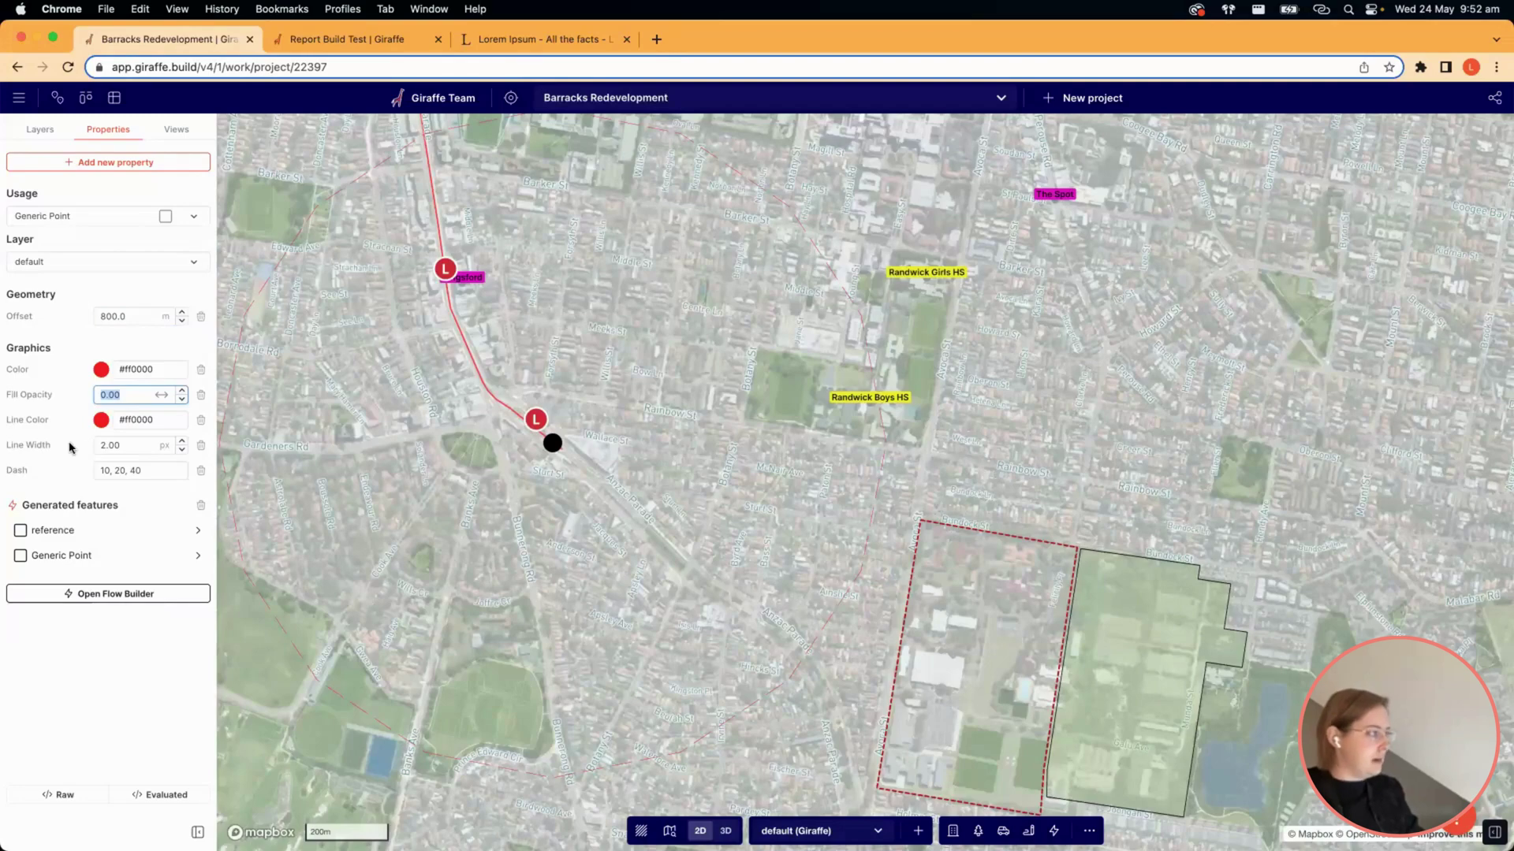
type("0.2")
Set the catchment circle's Line Width to 10.00 px and replace its Dash value with 2.
key("Tab")
type("10")
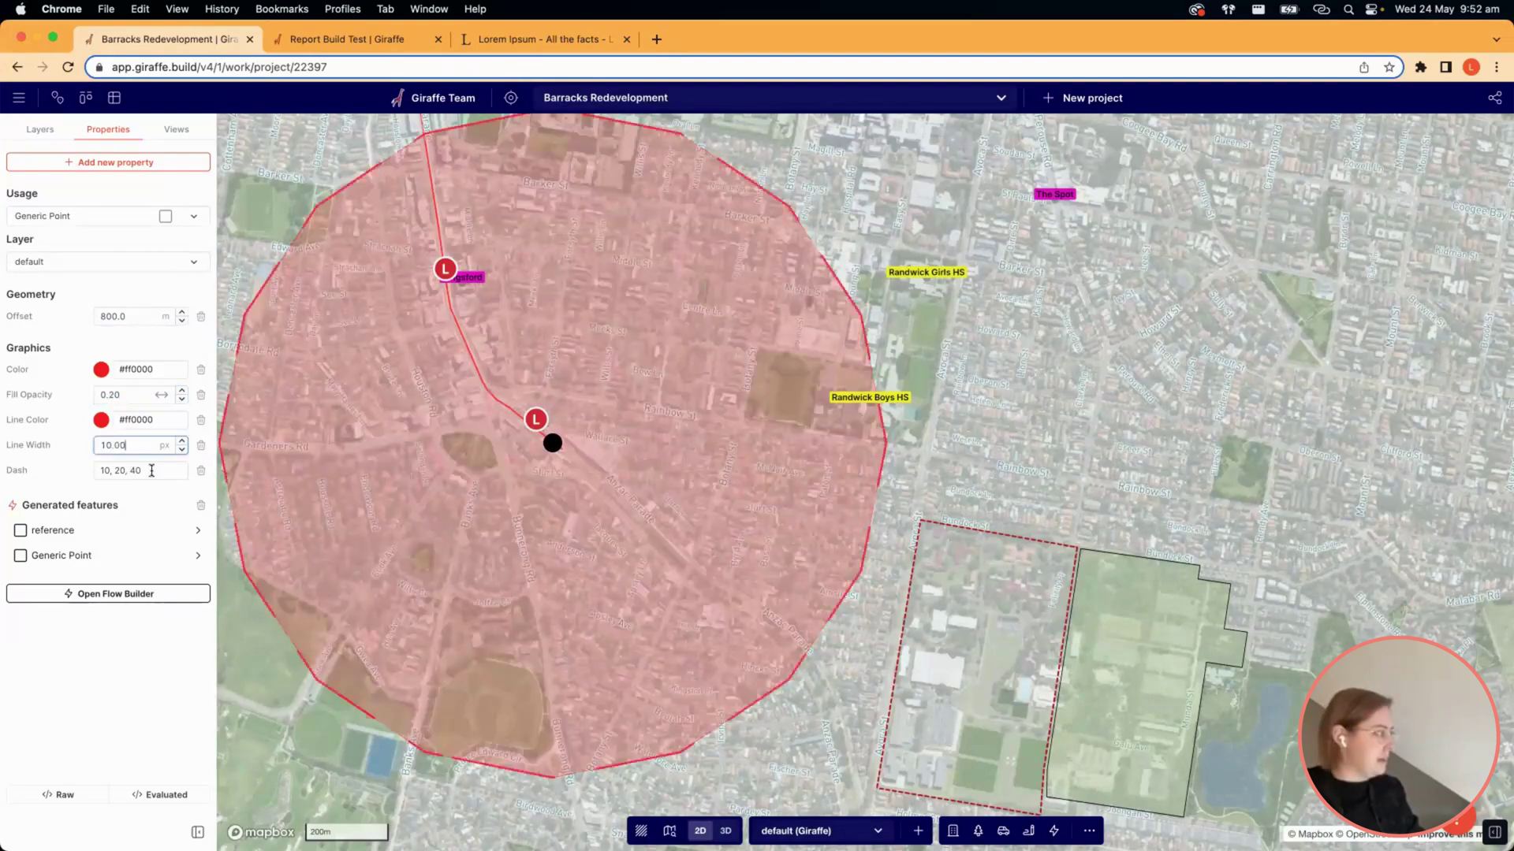
key("Tab")
key("super+a")
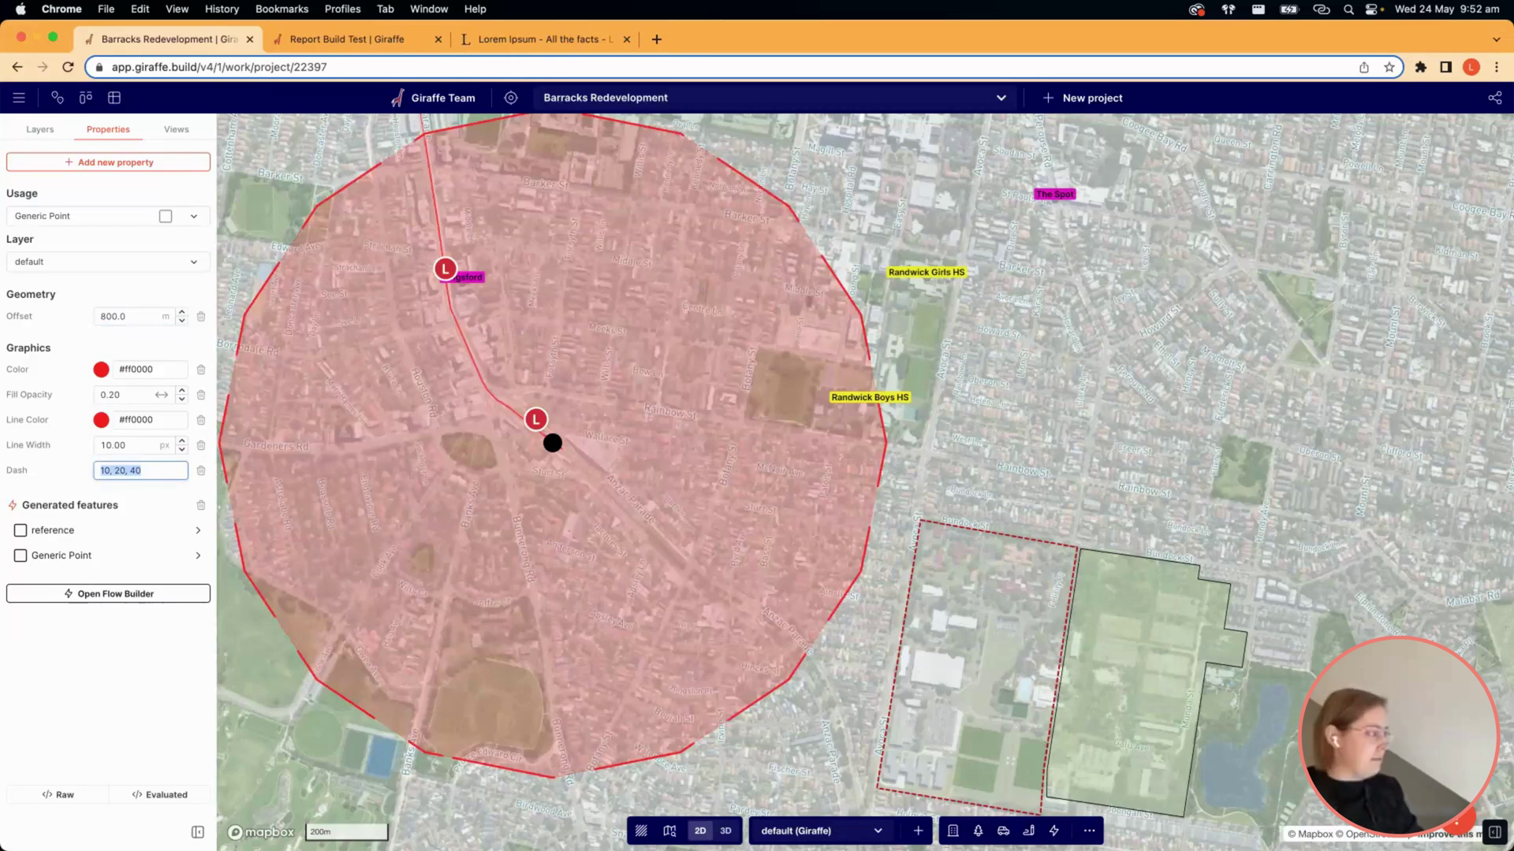
type("2")
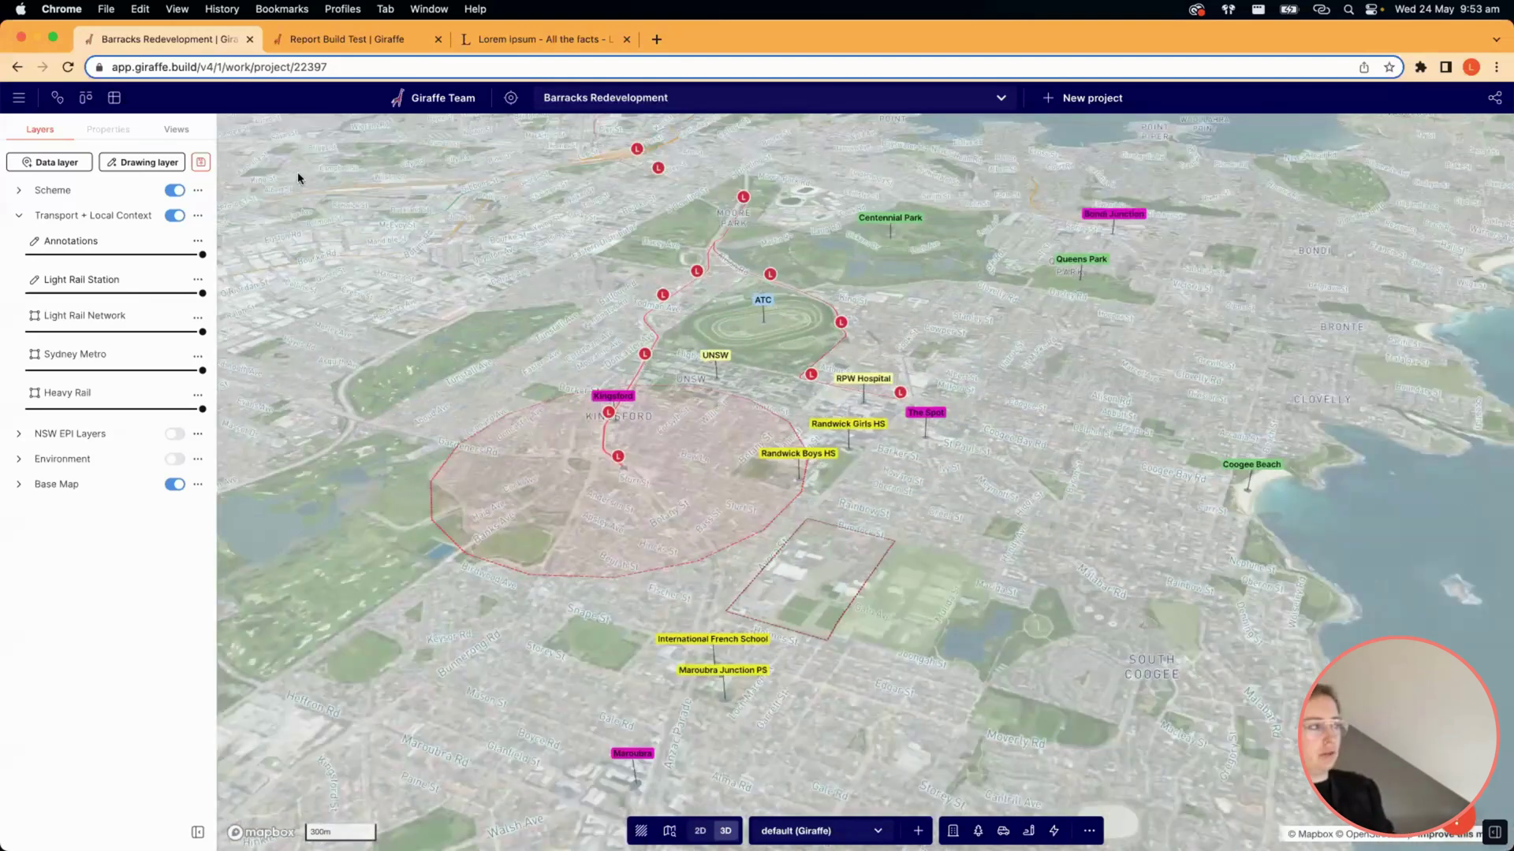
Try to save the current 3D map as a new view titled Local Context.
left_click(186, 133)
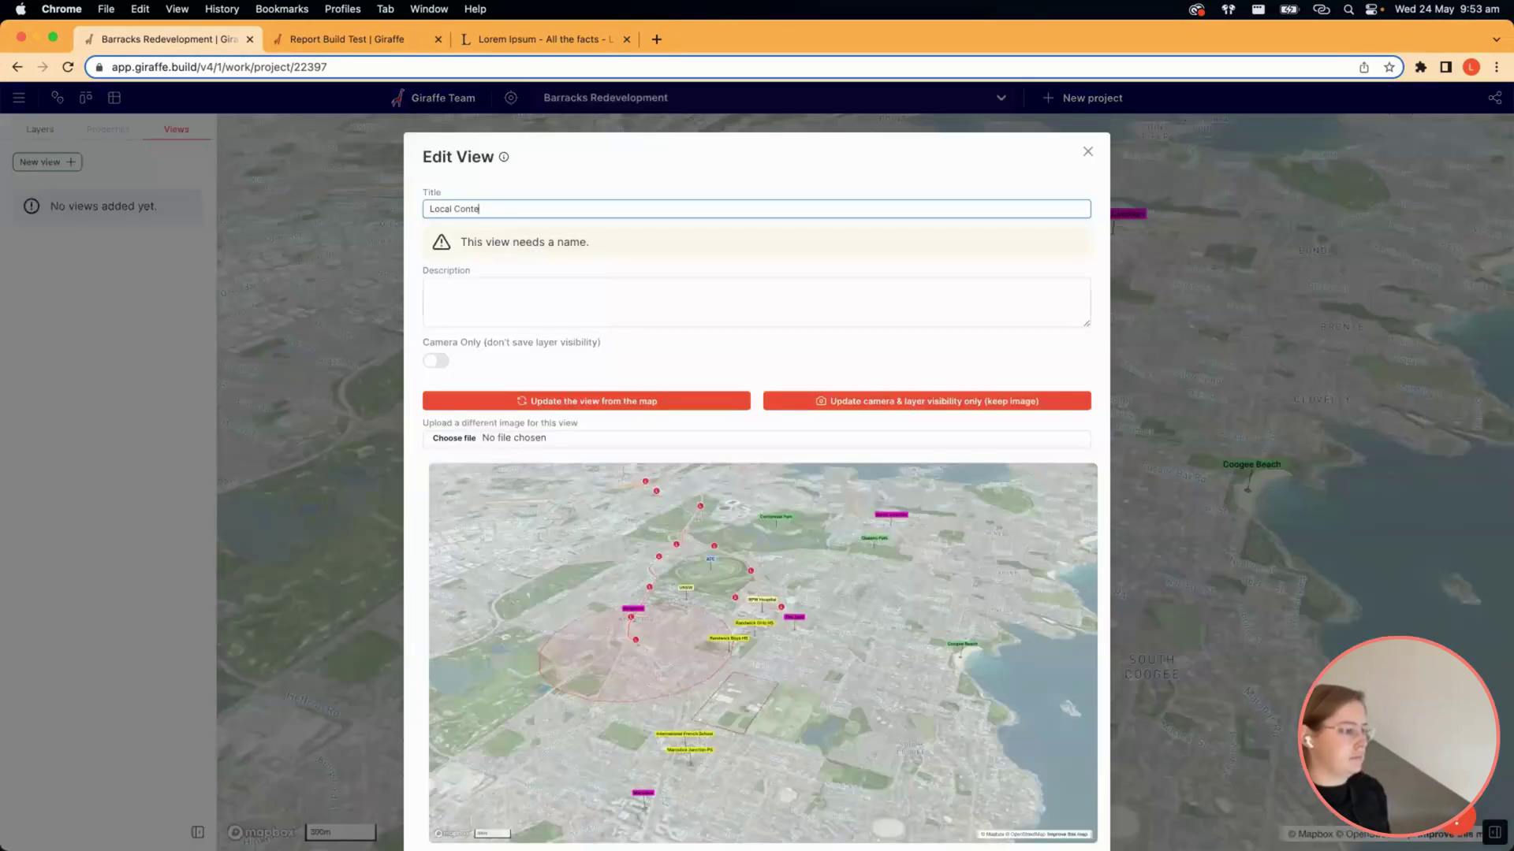
type("xt")
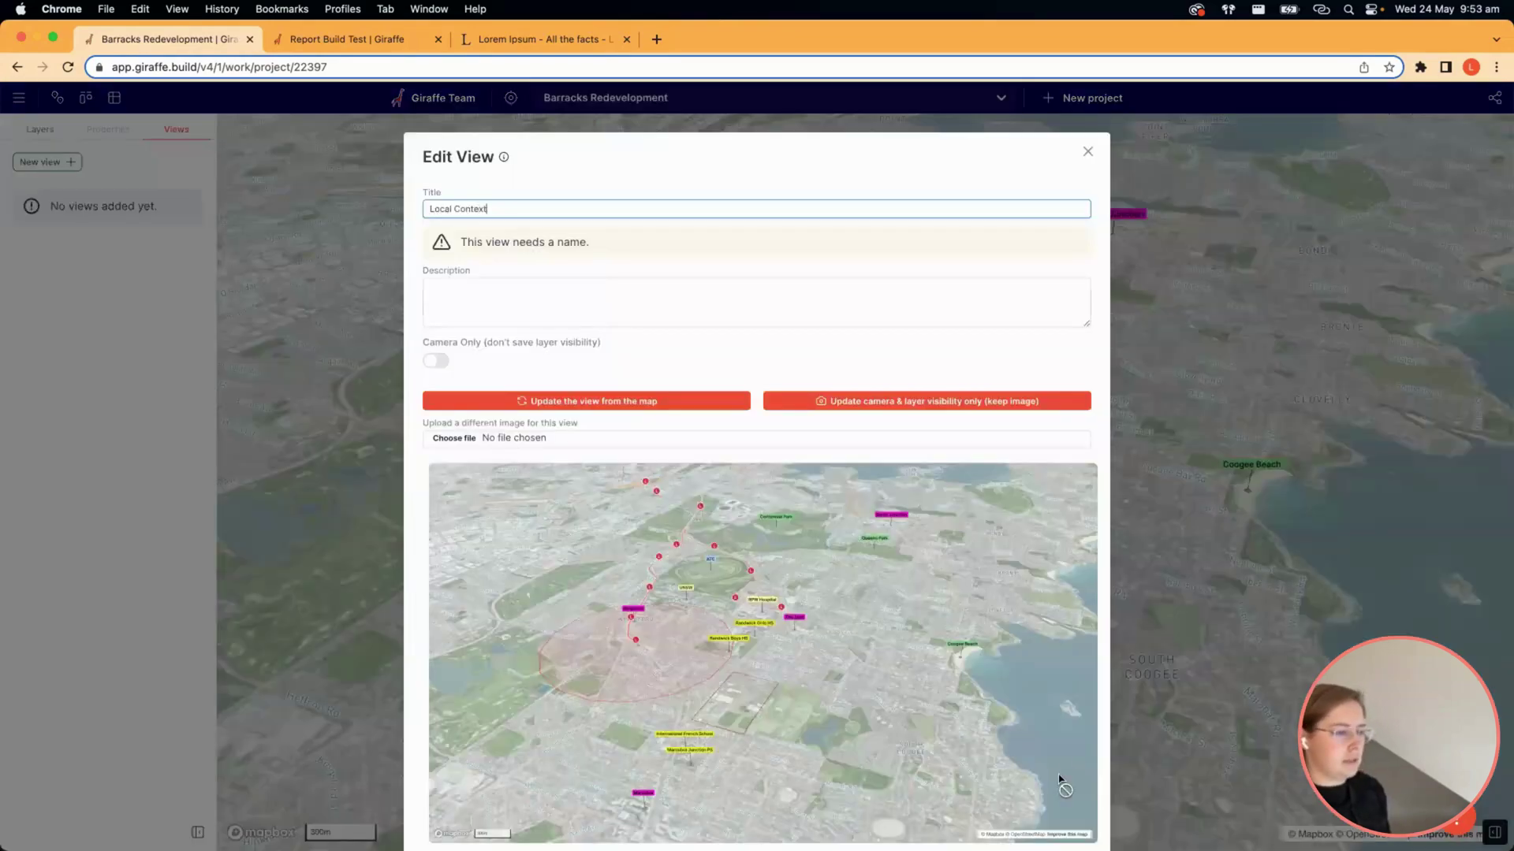
scroll(1062, 780, "down", 3)
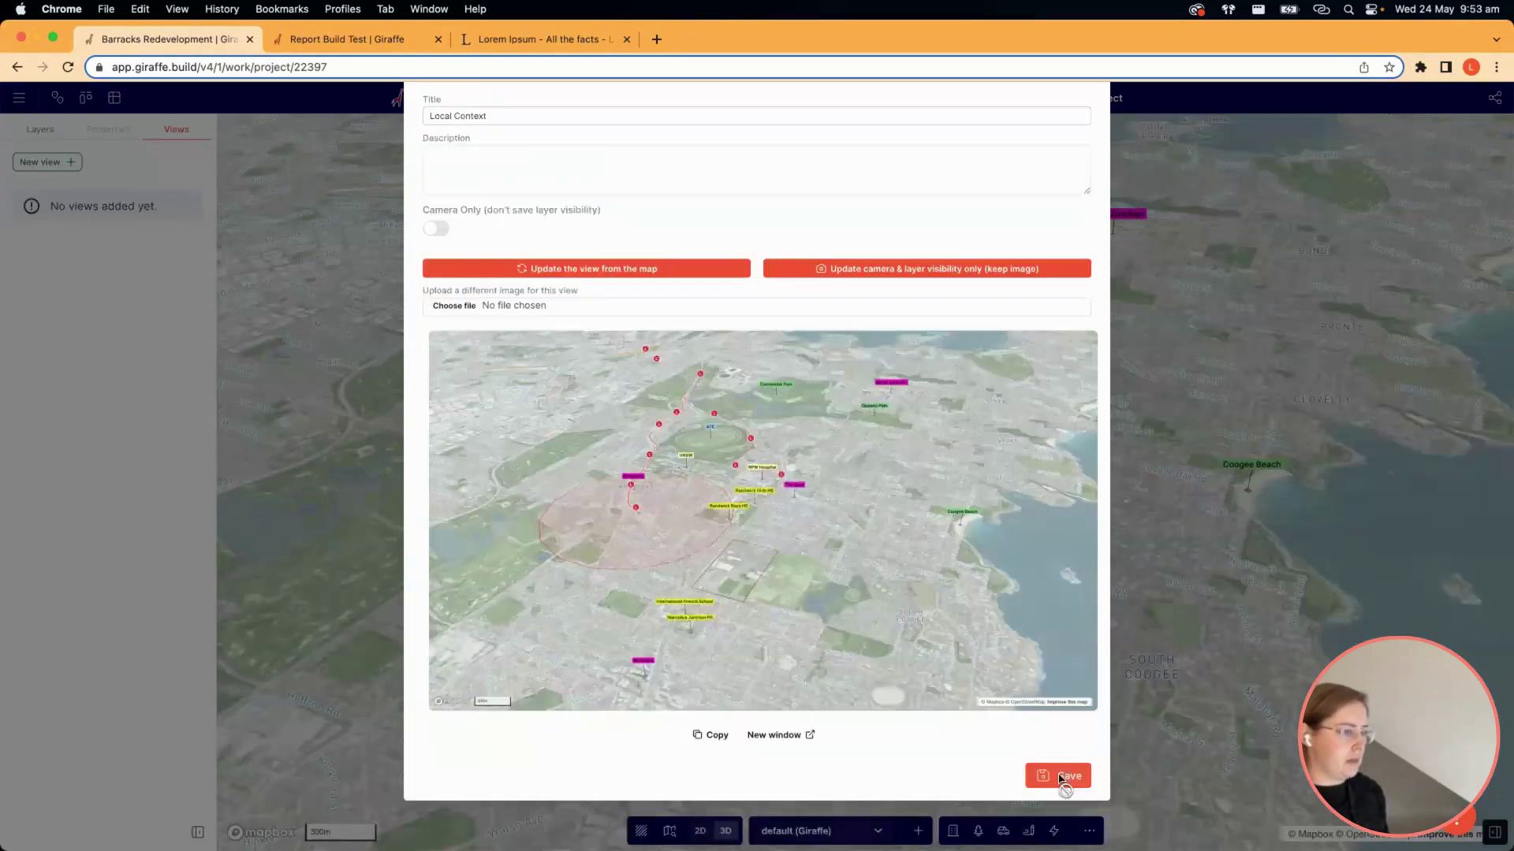
left_click(1061, 779)
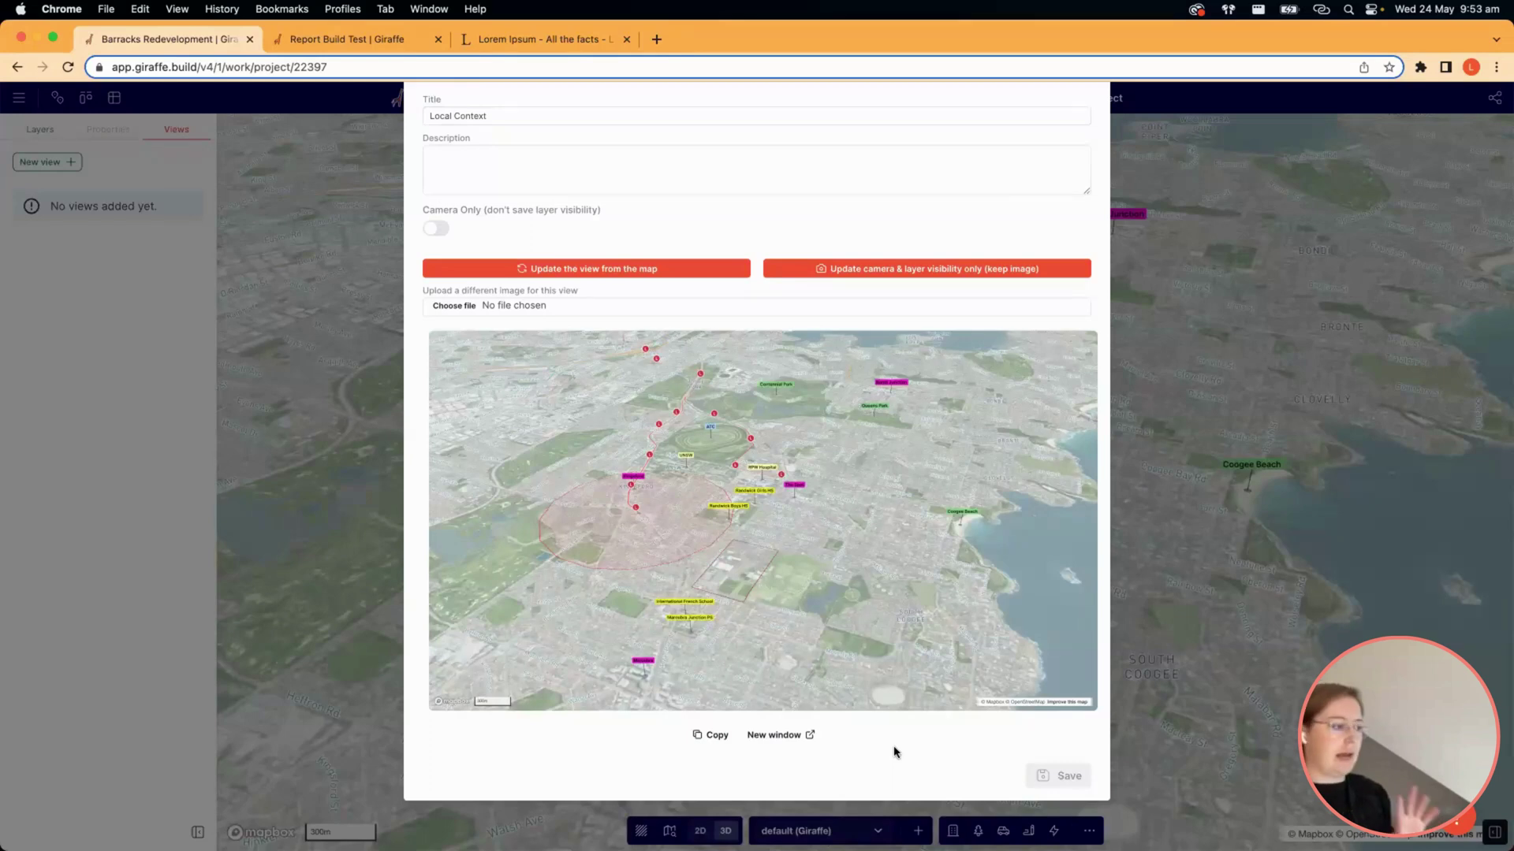
scroll(1088, 156, "up", 2)
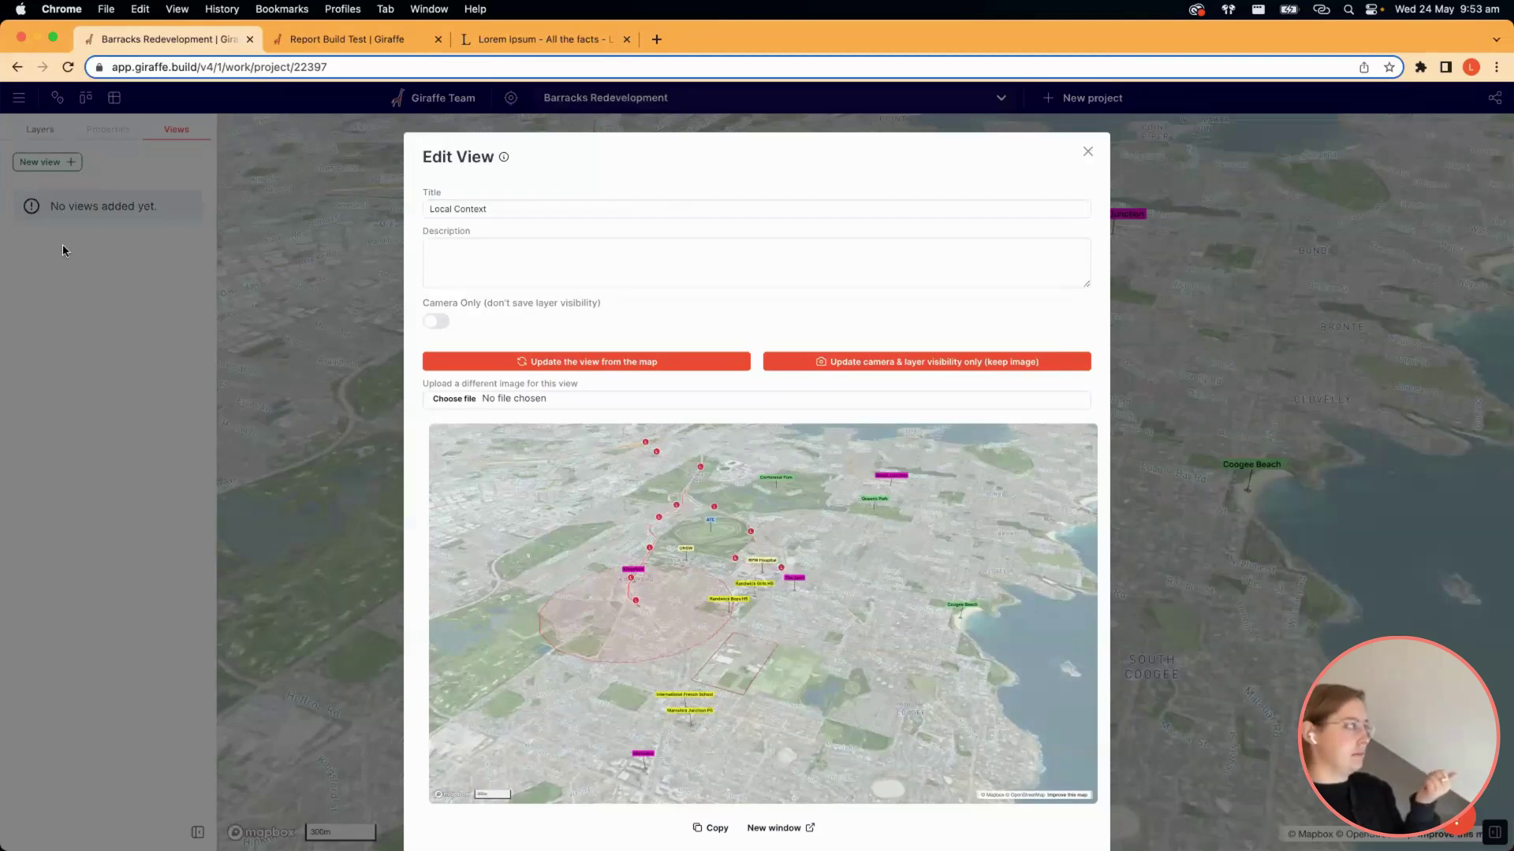
left_click(35, 164)
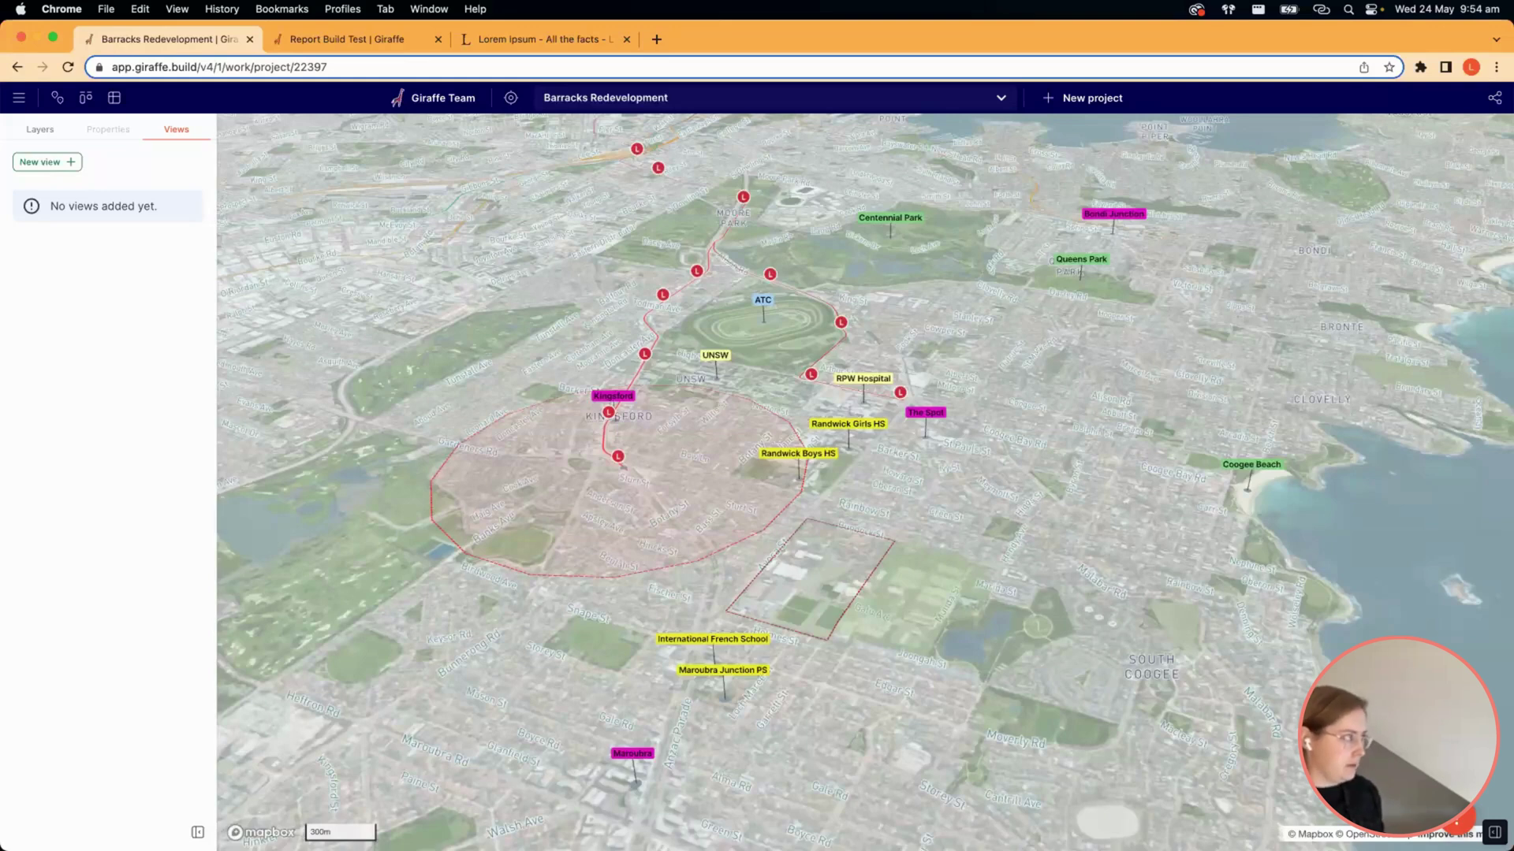
left_click(46, 162)
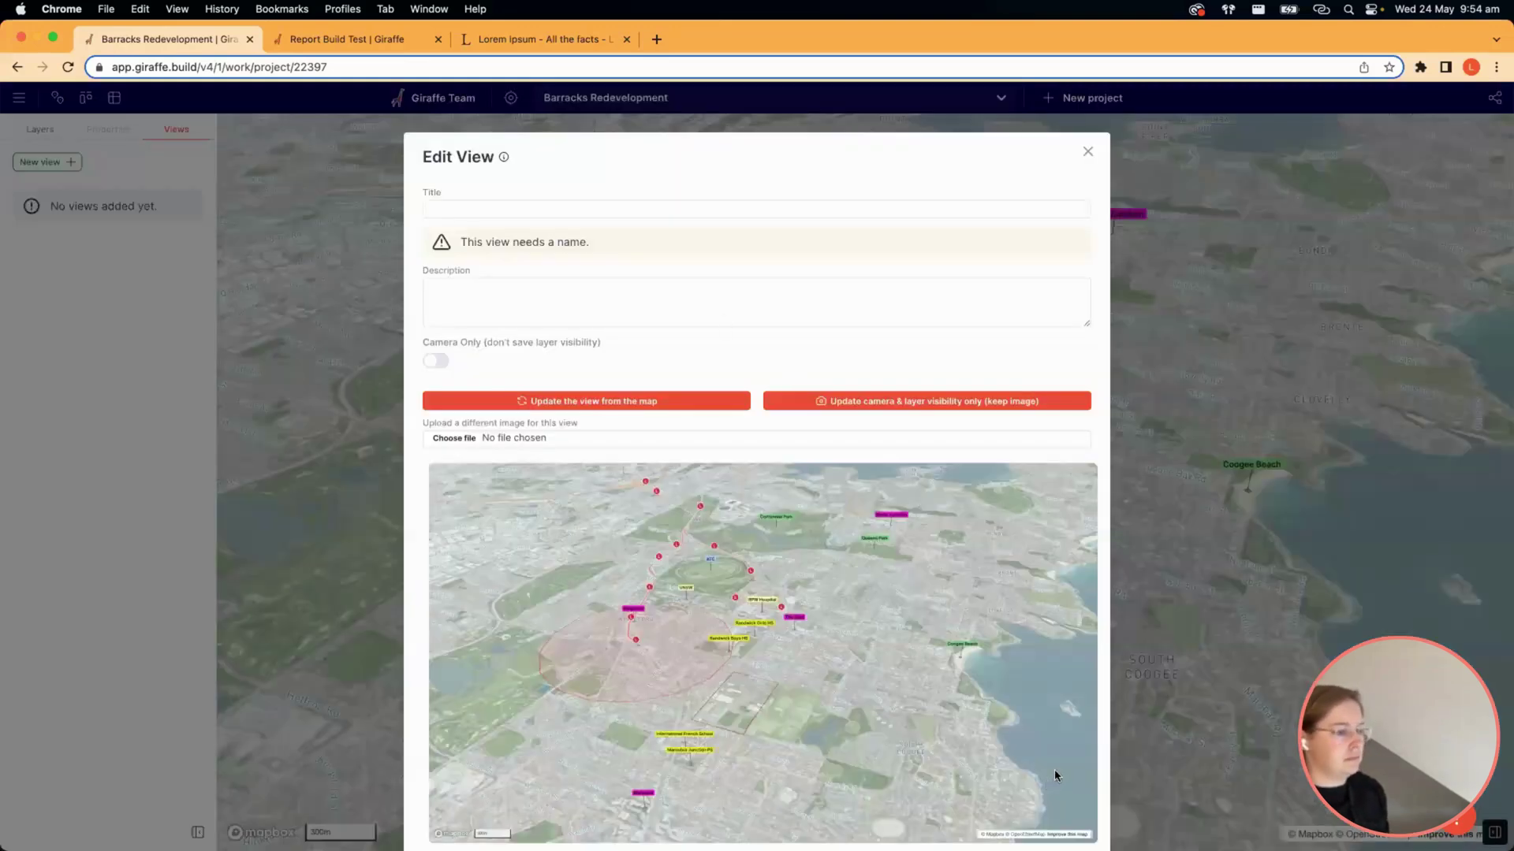
scroll(988, 243, "down", 2)
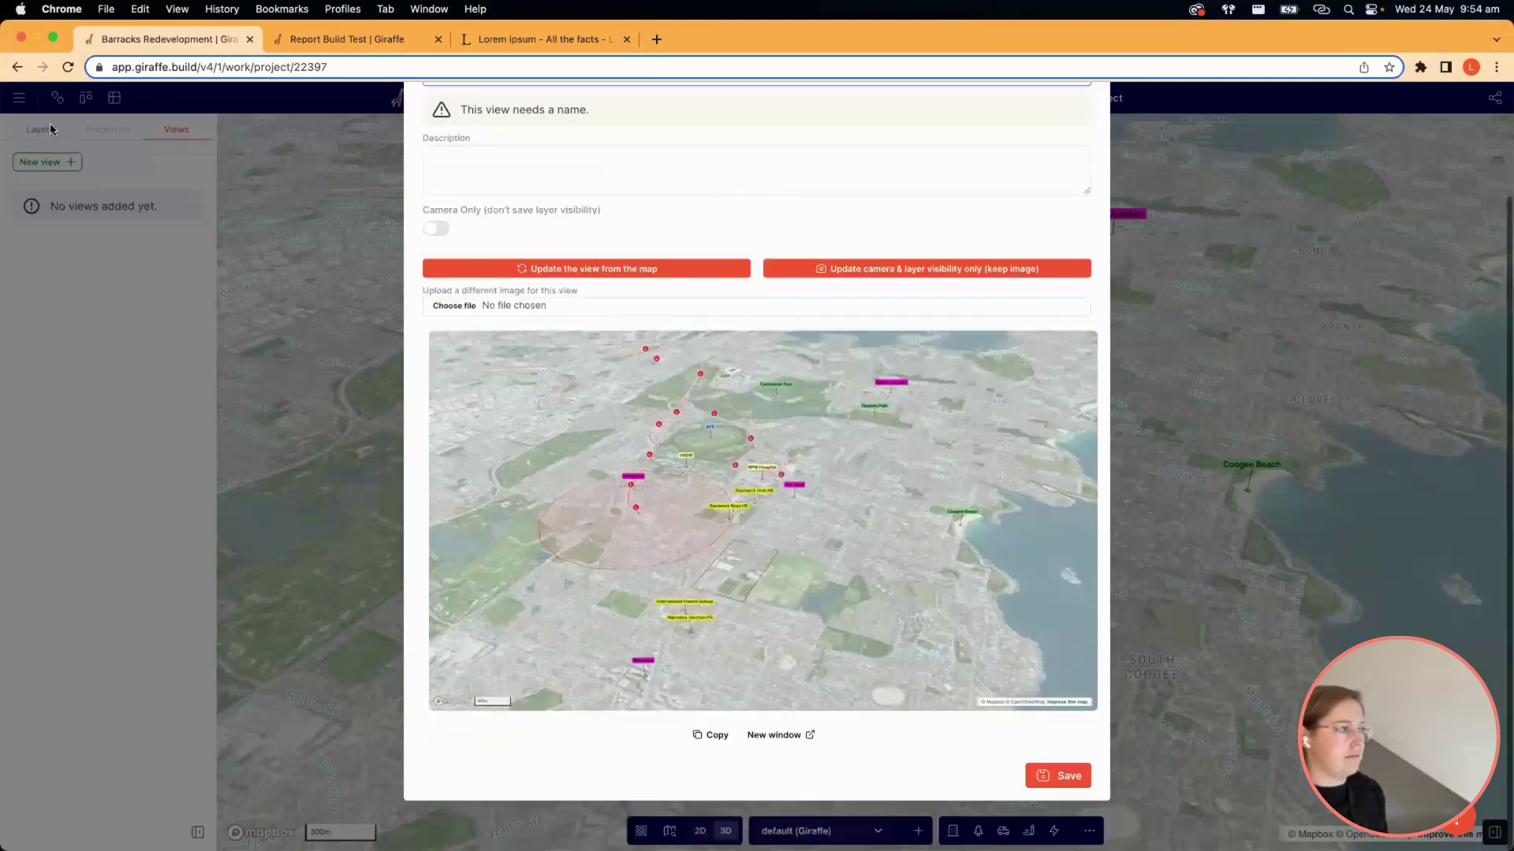
left_click(163, 225)
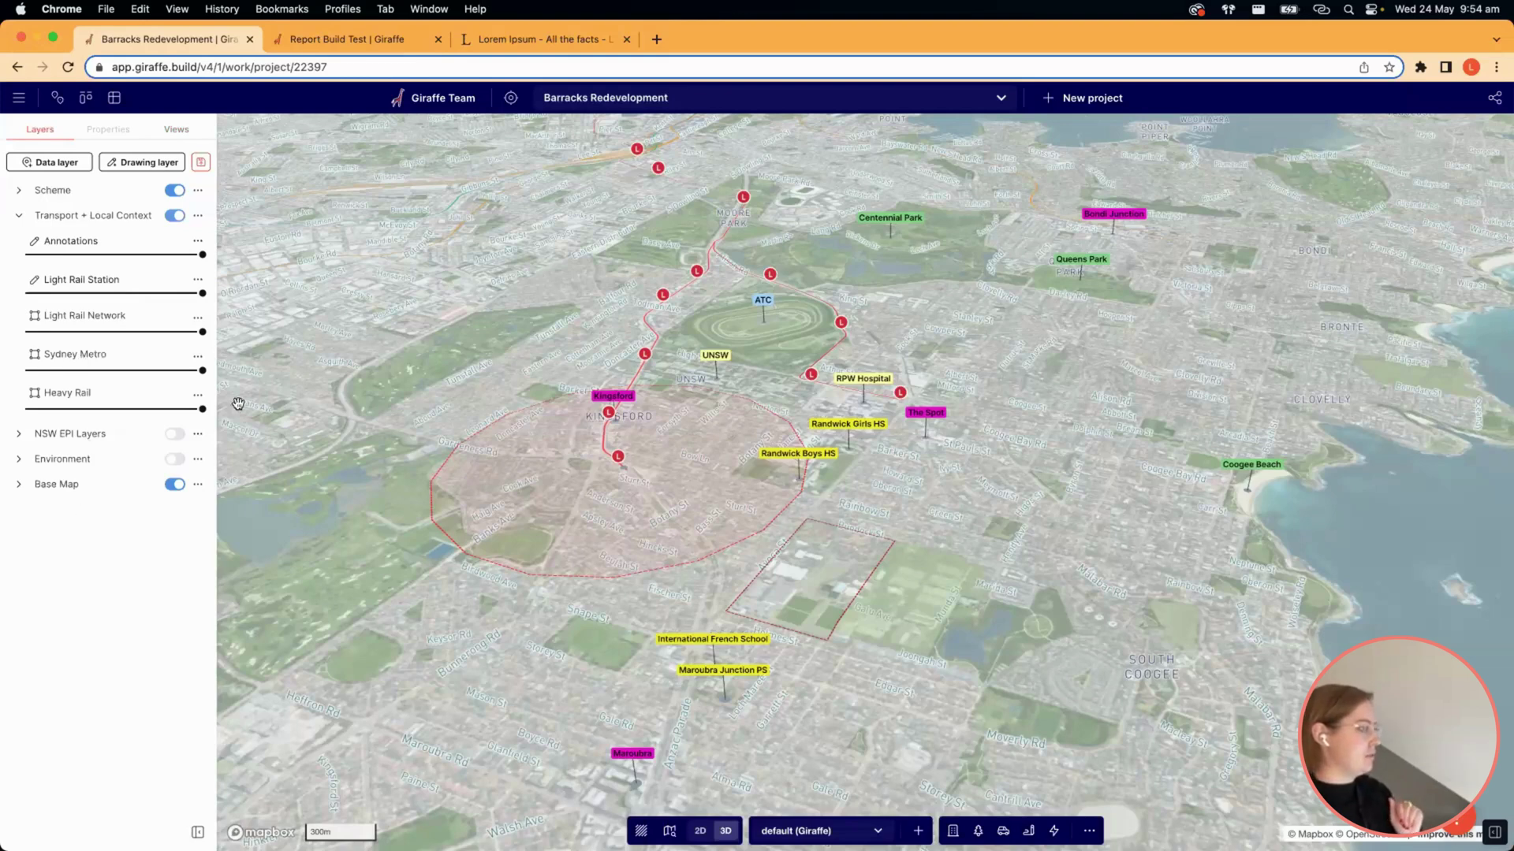
Collapse the Transport + Local Context layer group and close the list of layers that can be added.
left_click(27, 216)
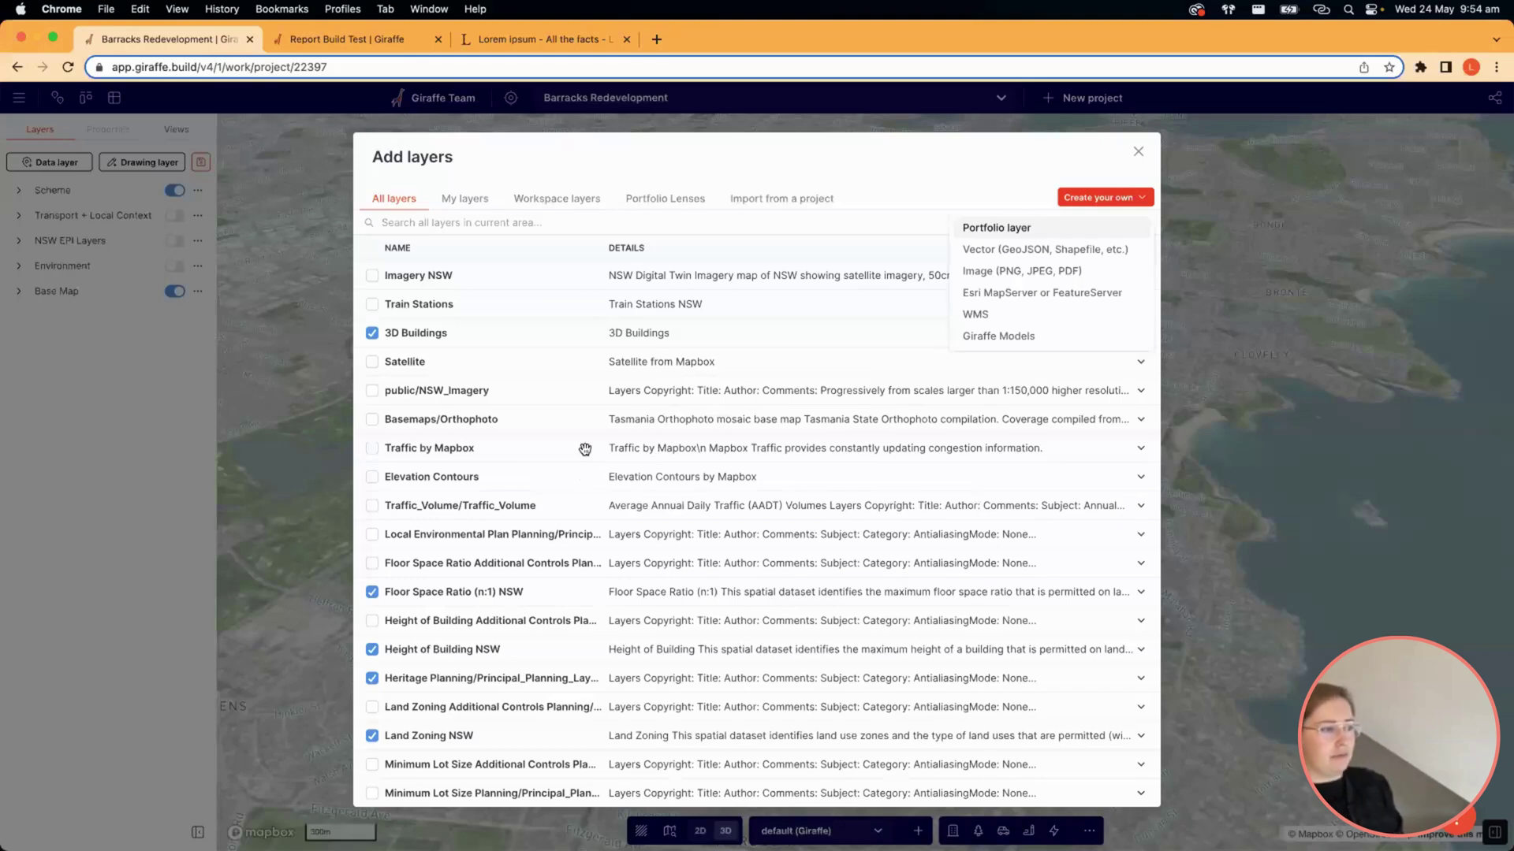
key("Escape")
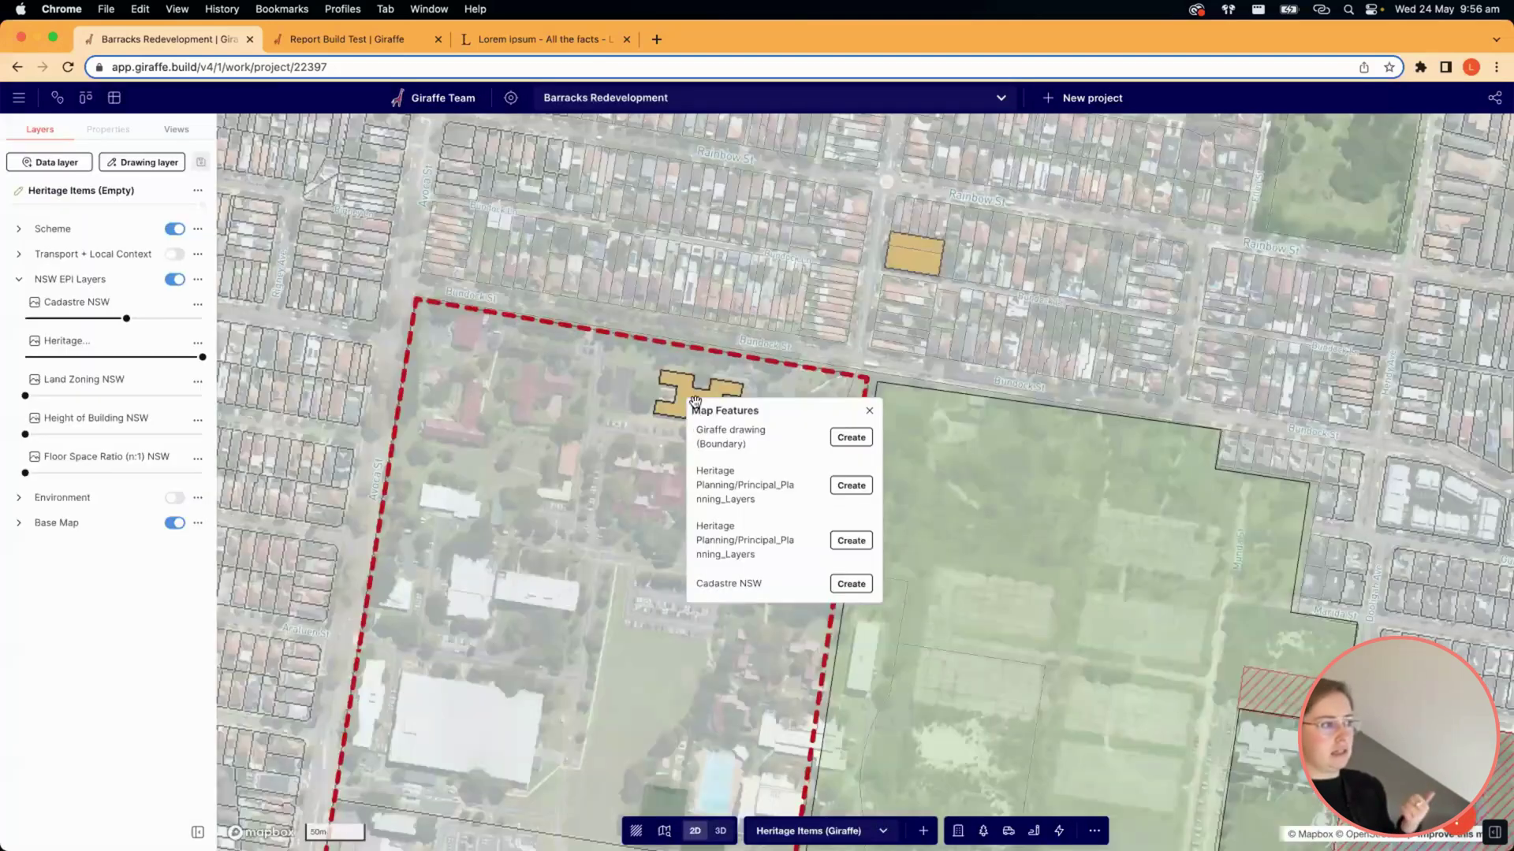
Examine the heritage planning attributes of the H-shaped building and the small square building inside the site boundary.
left_click(733, 489)
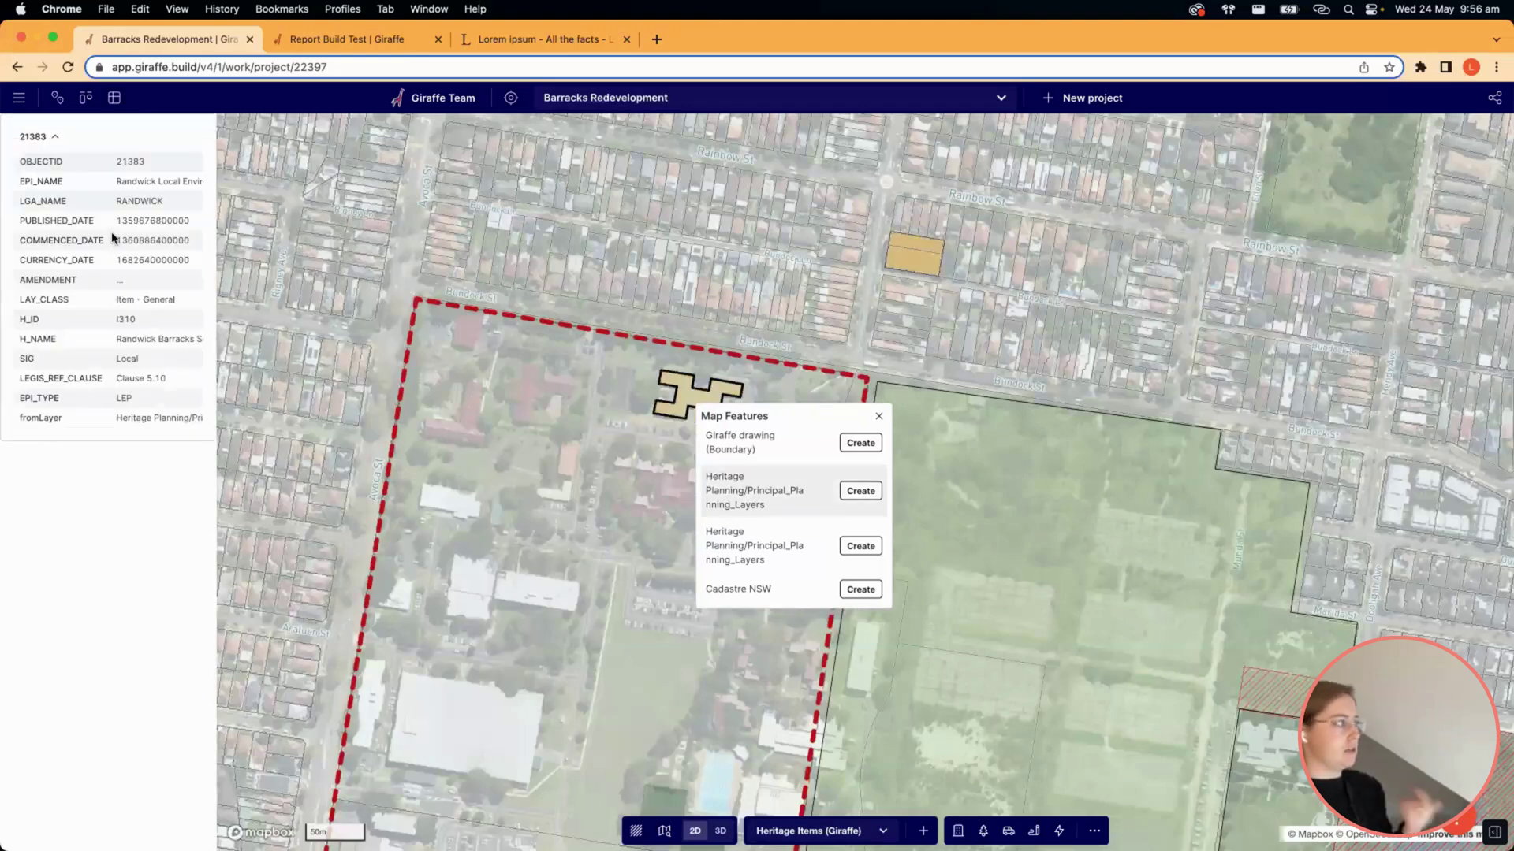
scroll(116, 237, "right", 2)
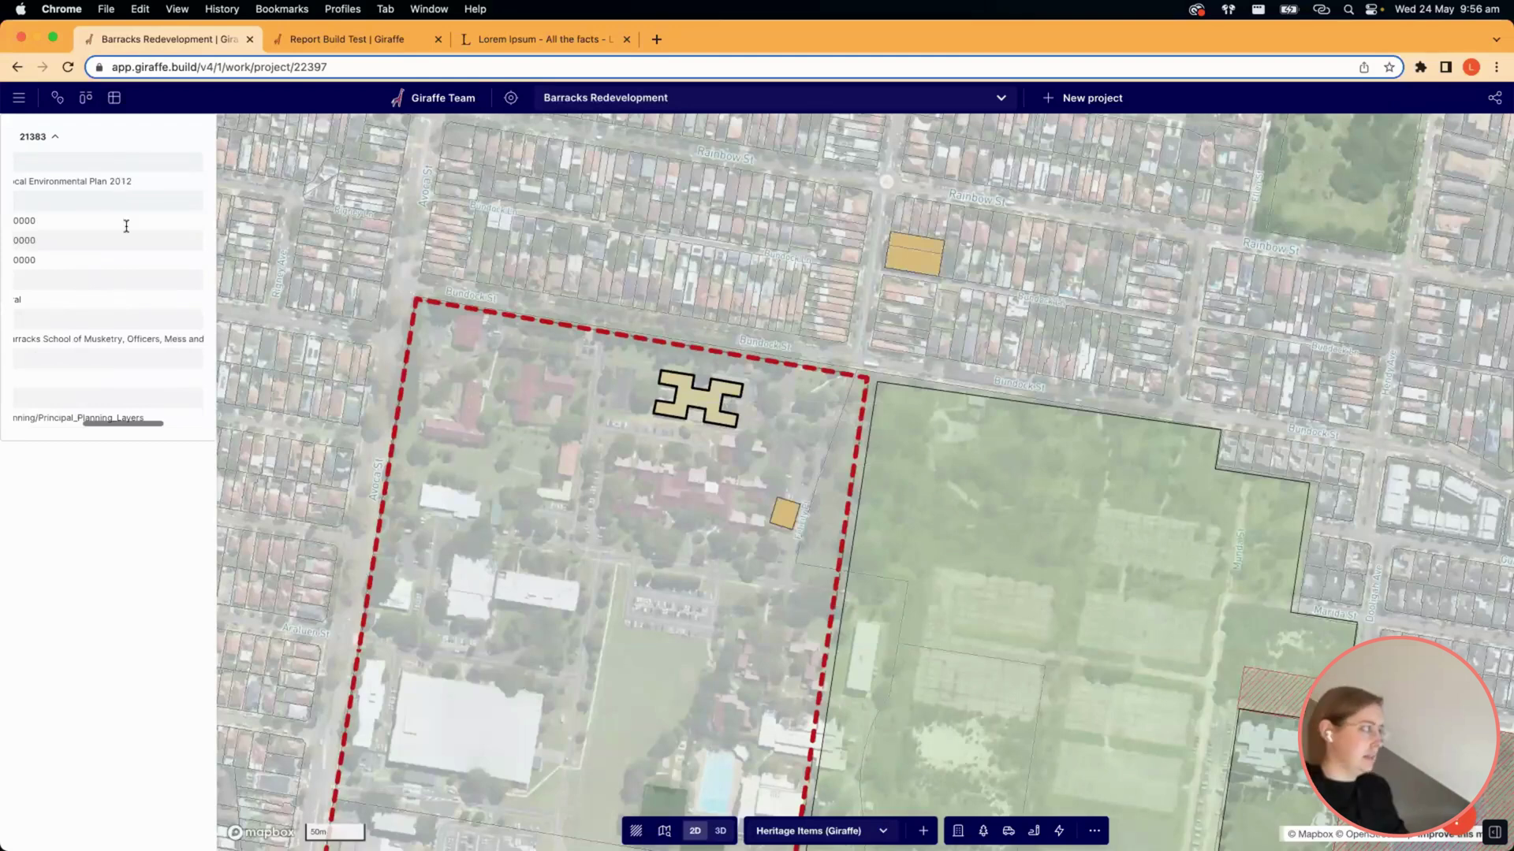
scroll(118, 303, "left", 2)
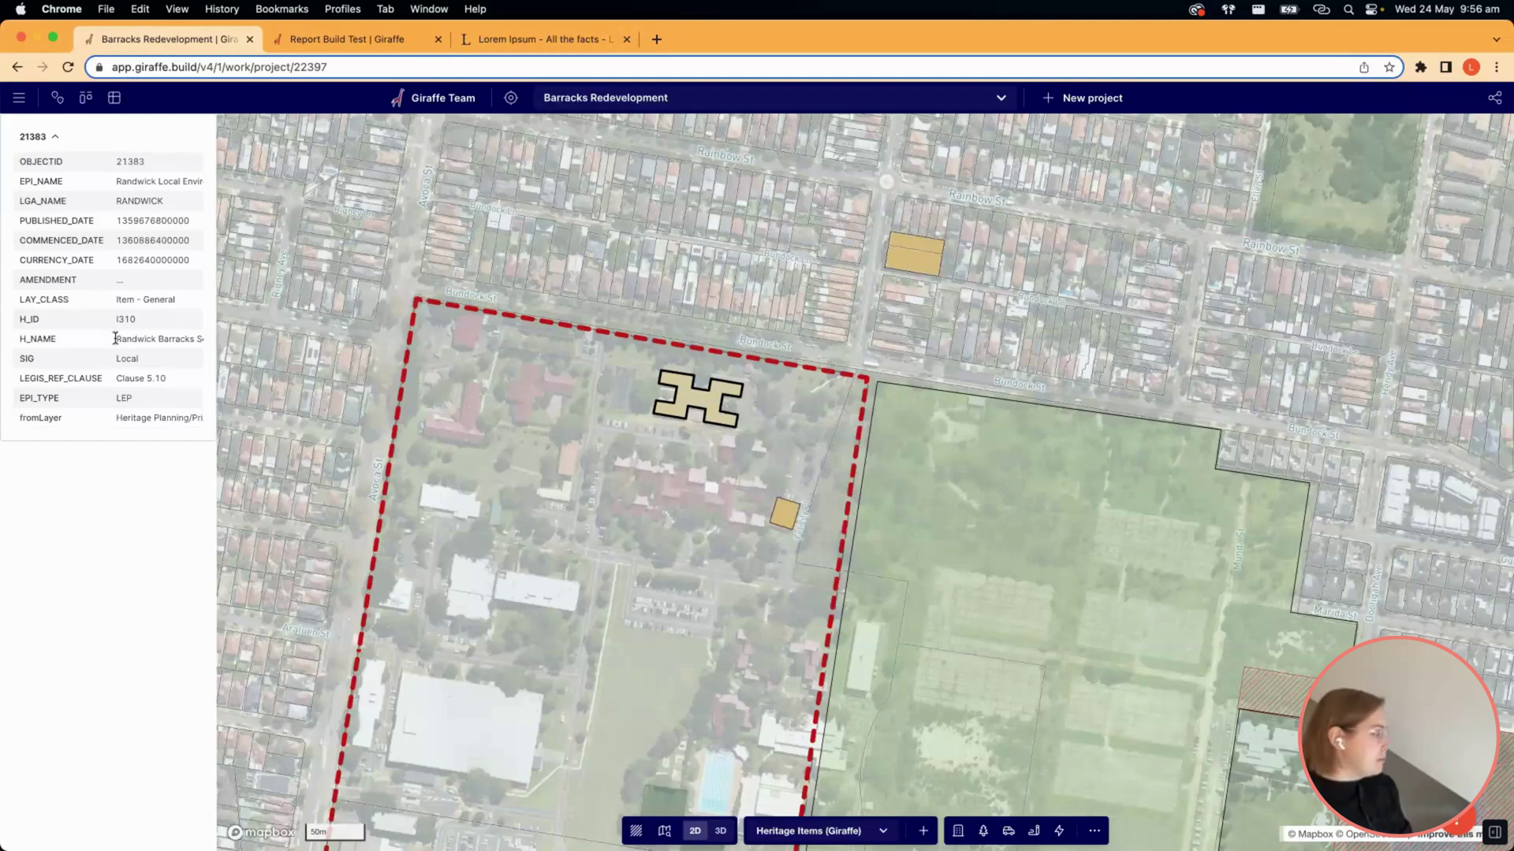
scroll(115, 338, "right", 1)
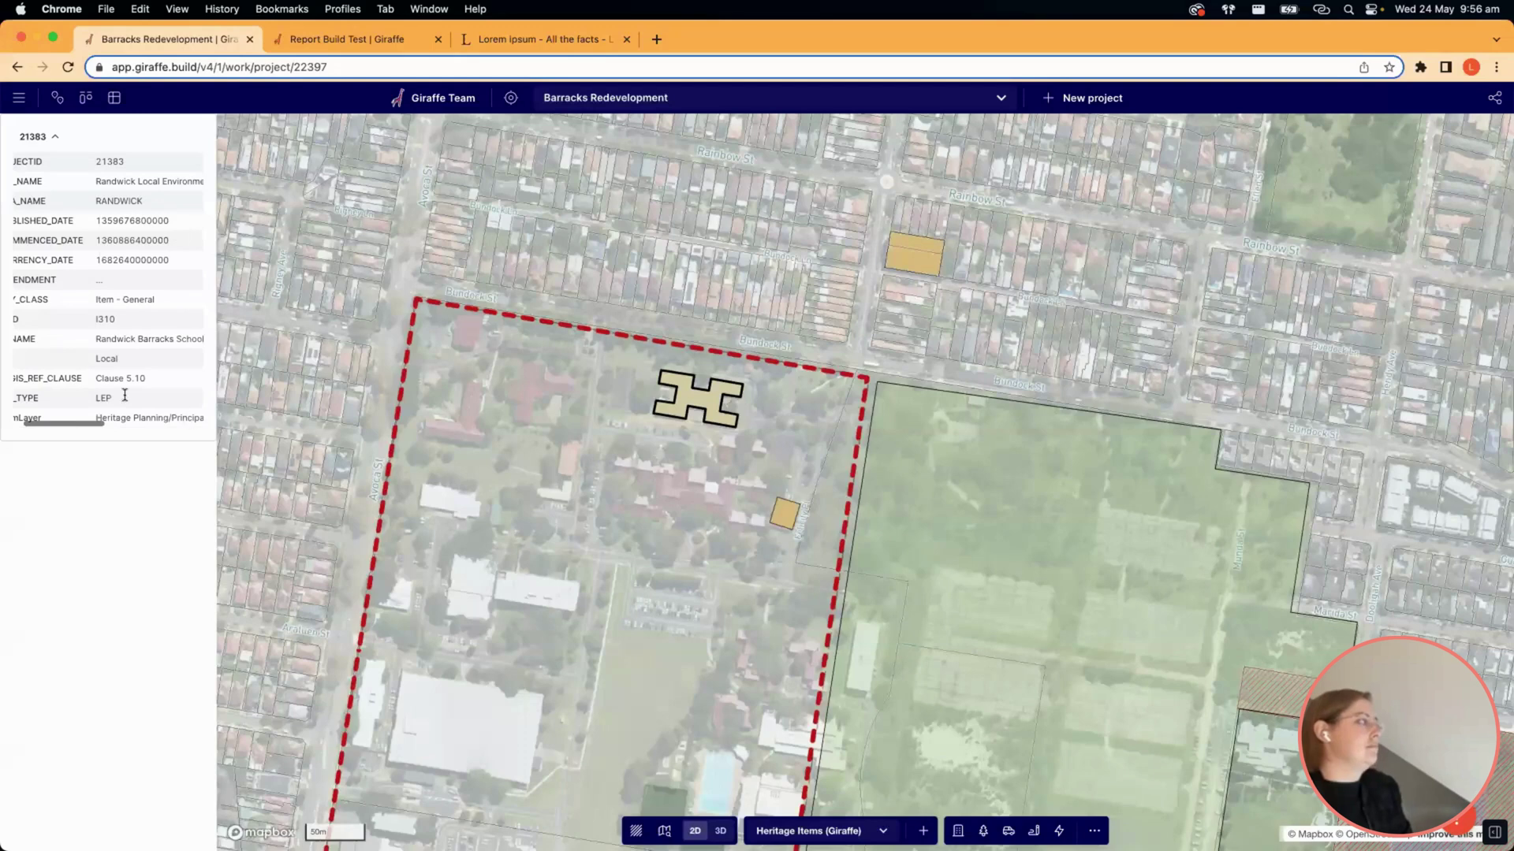
scroll(134, 315, "left", 1)
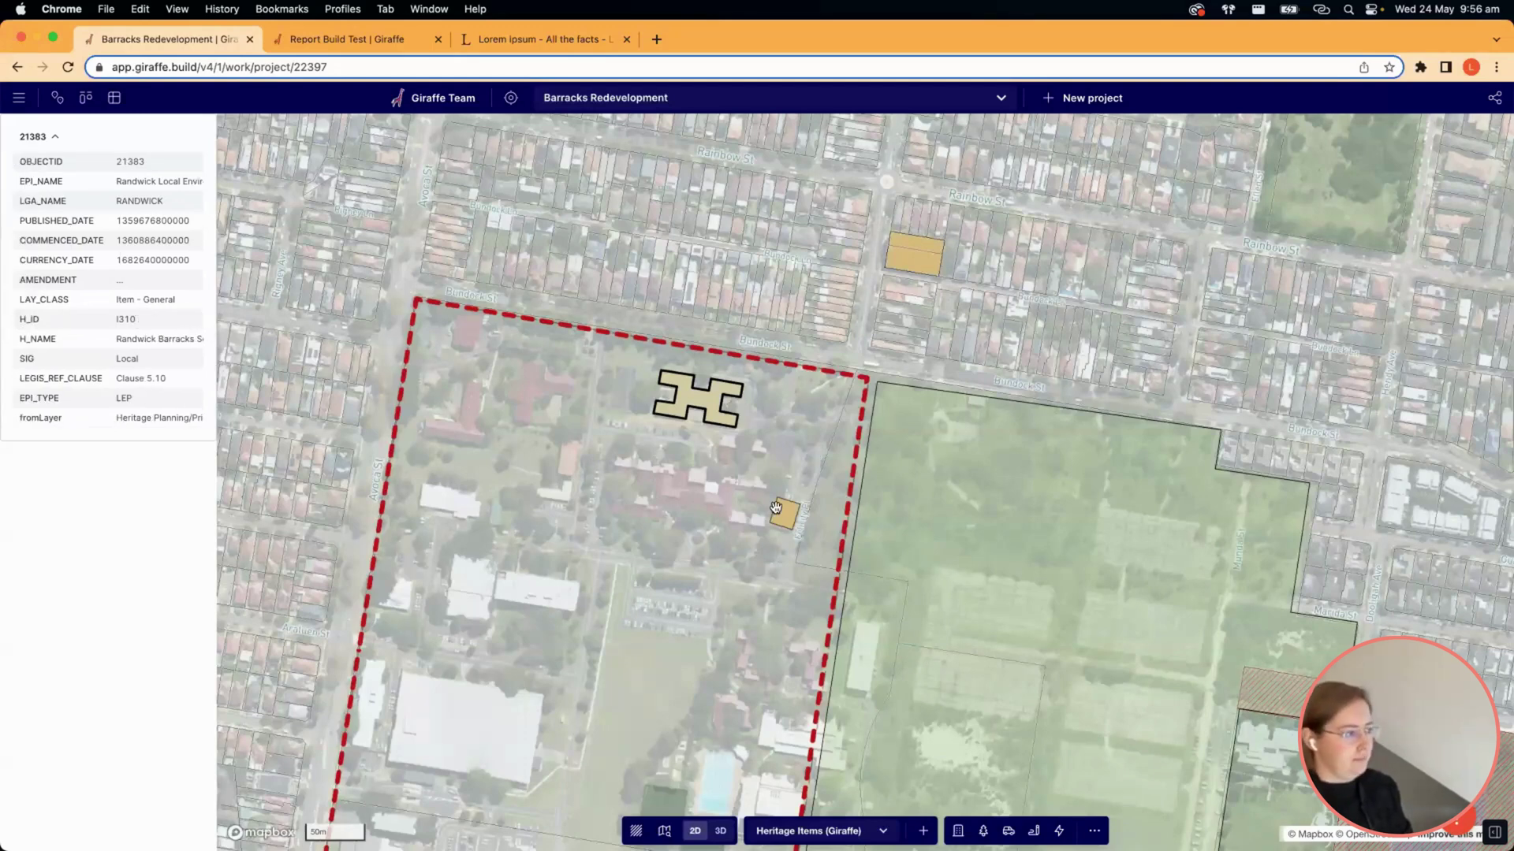
left_click(812, 589)
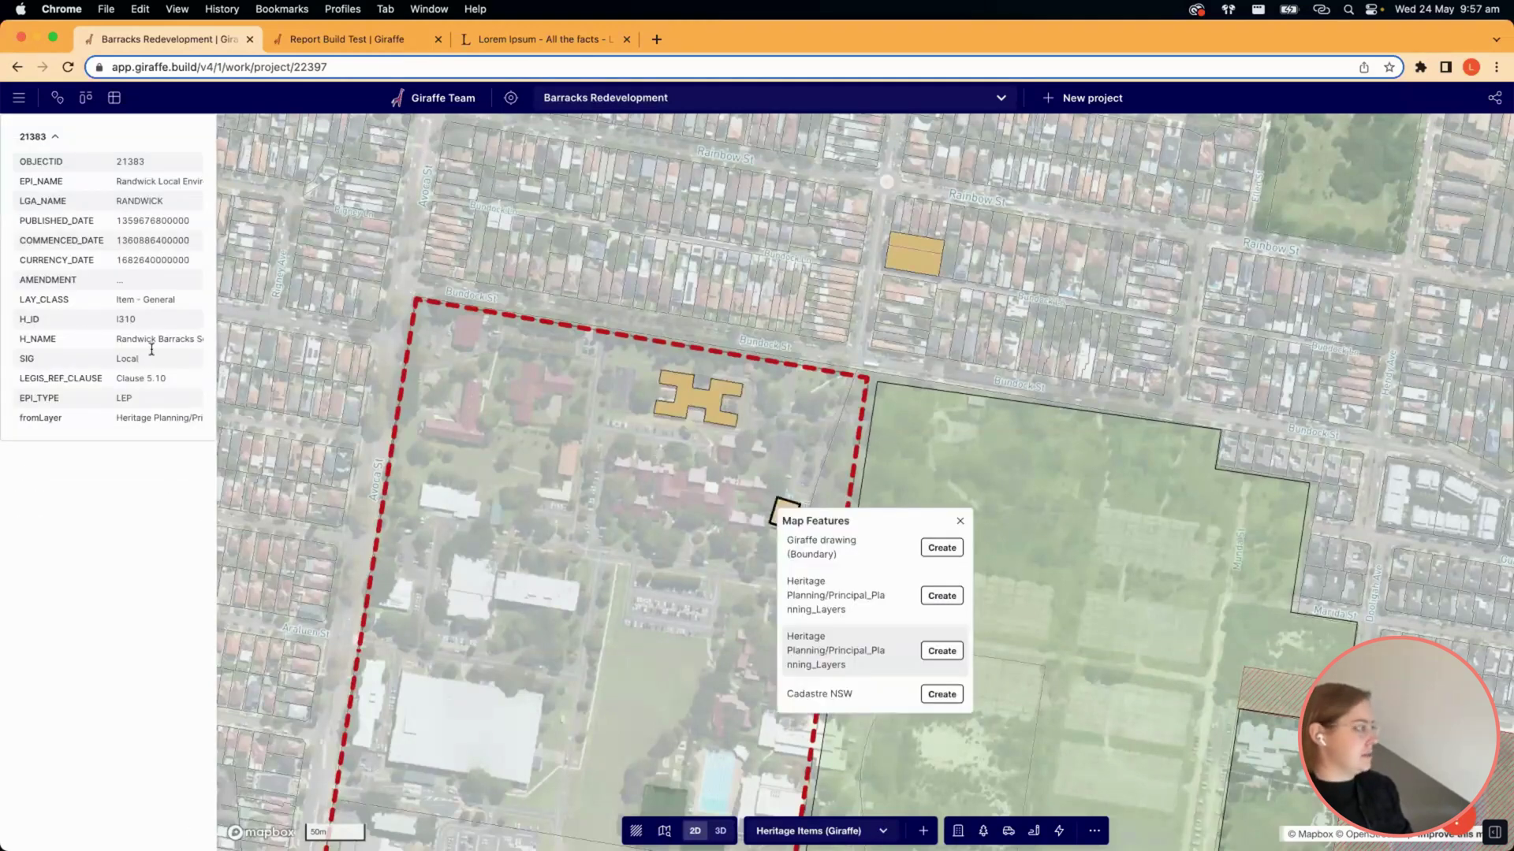
scroll(151, 349, "right", 5)
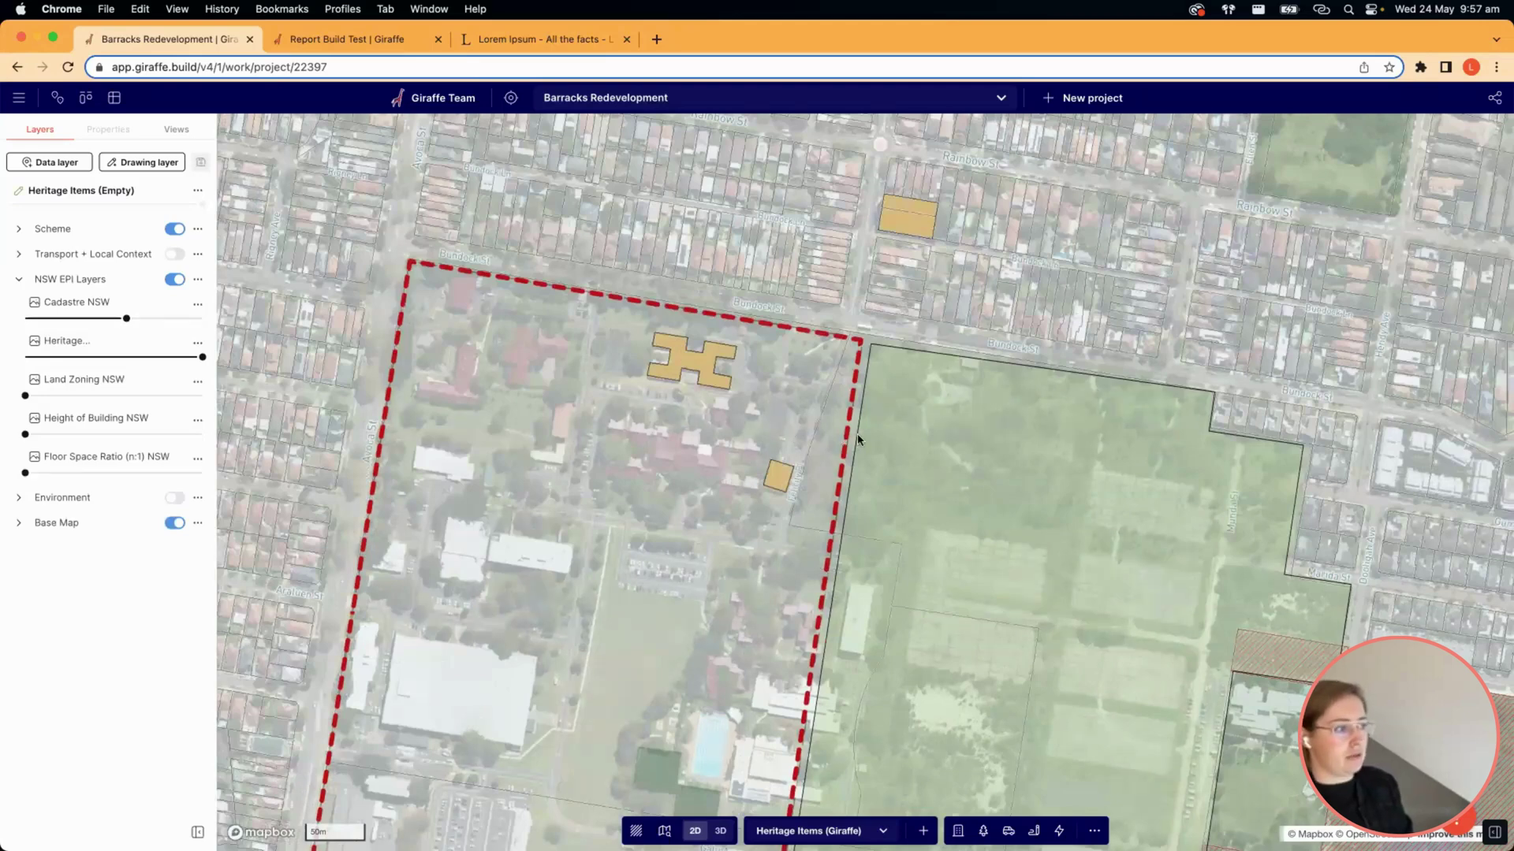
Create drawn features in the Heritage Items layer from the footprints of the two heritage buildings inside the site.
left_click(694, 356)
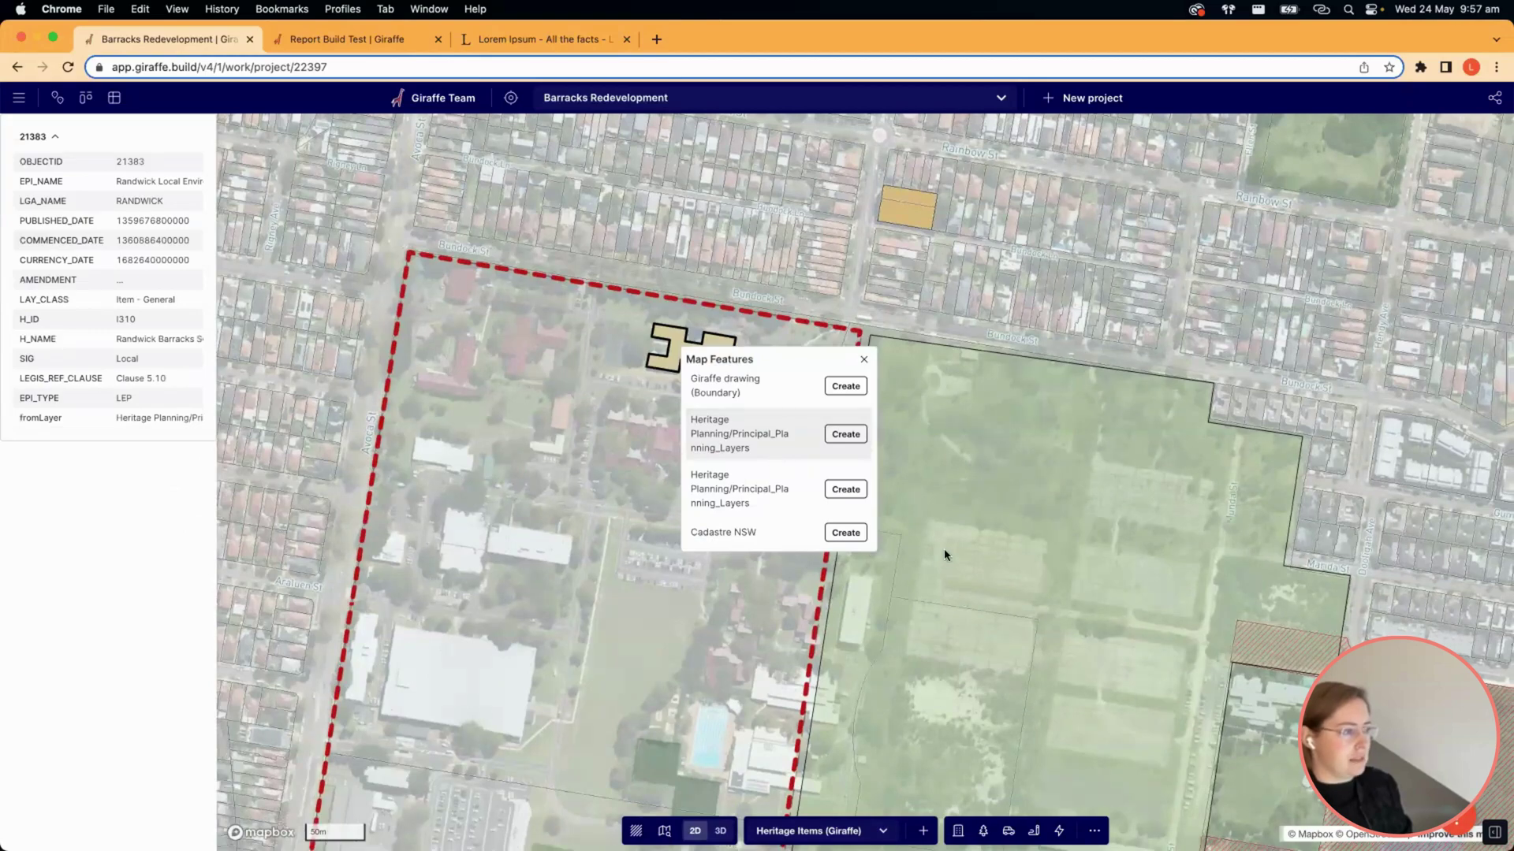
left_click(935, 613)
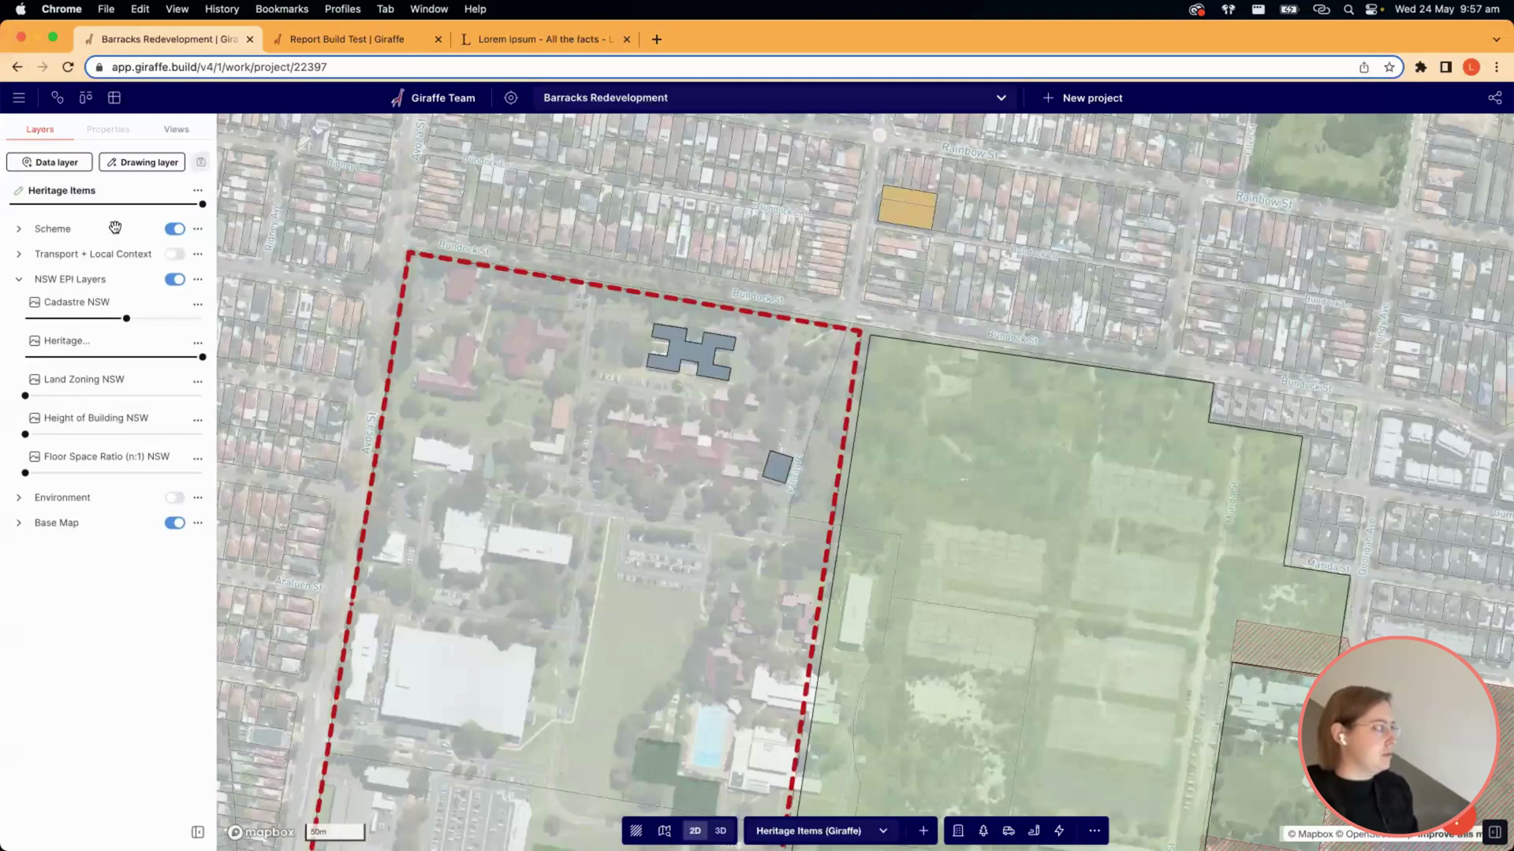
Show the heritage footprints in 3D and raise the 3D Buildings layer of the Base Map group to full opacity.
left_click(720, 831)
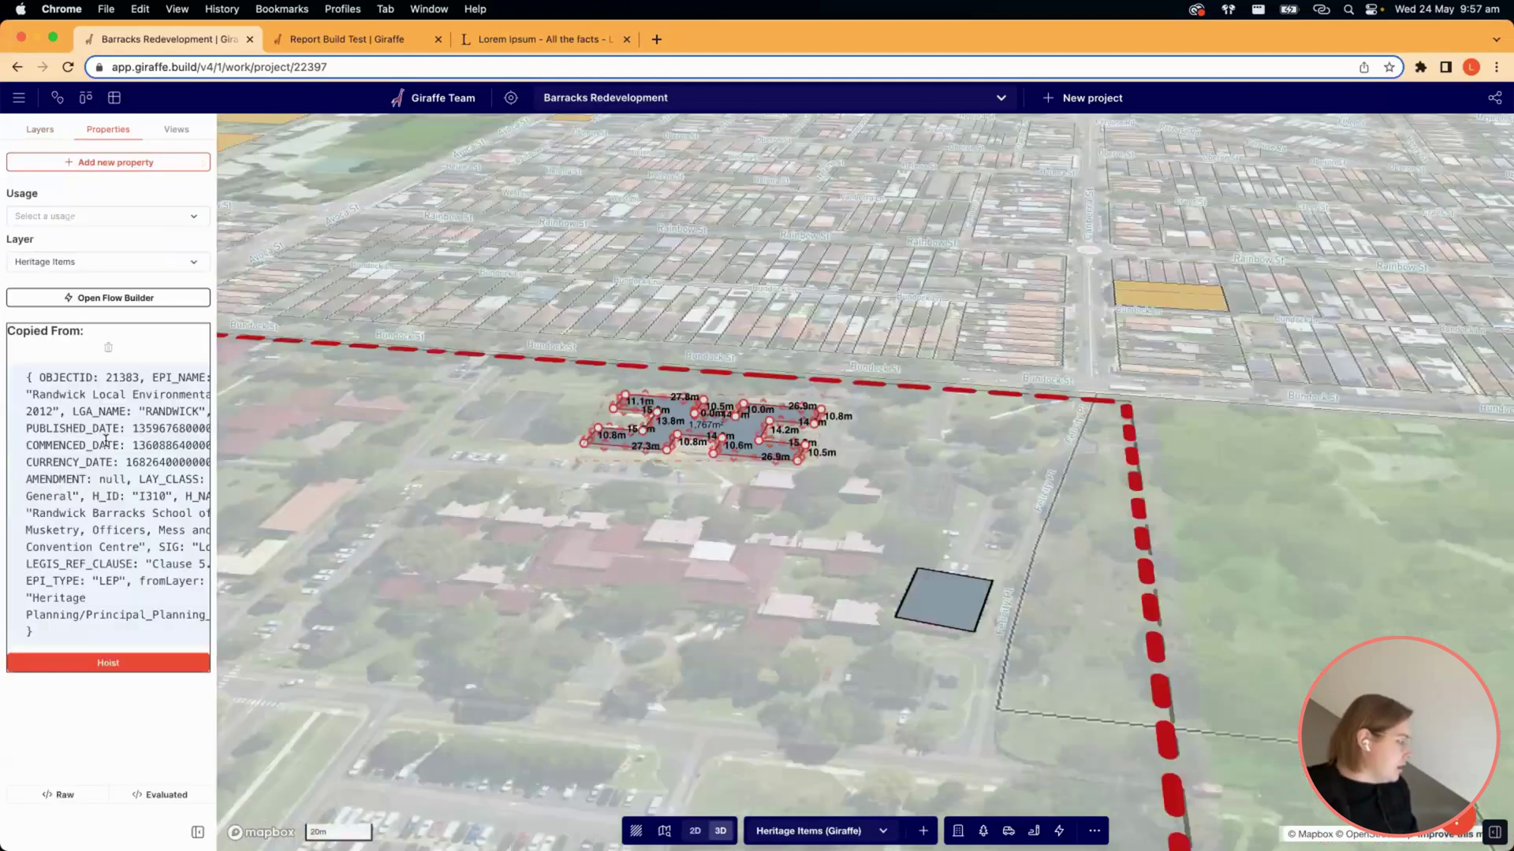
key("Escape")
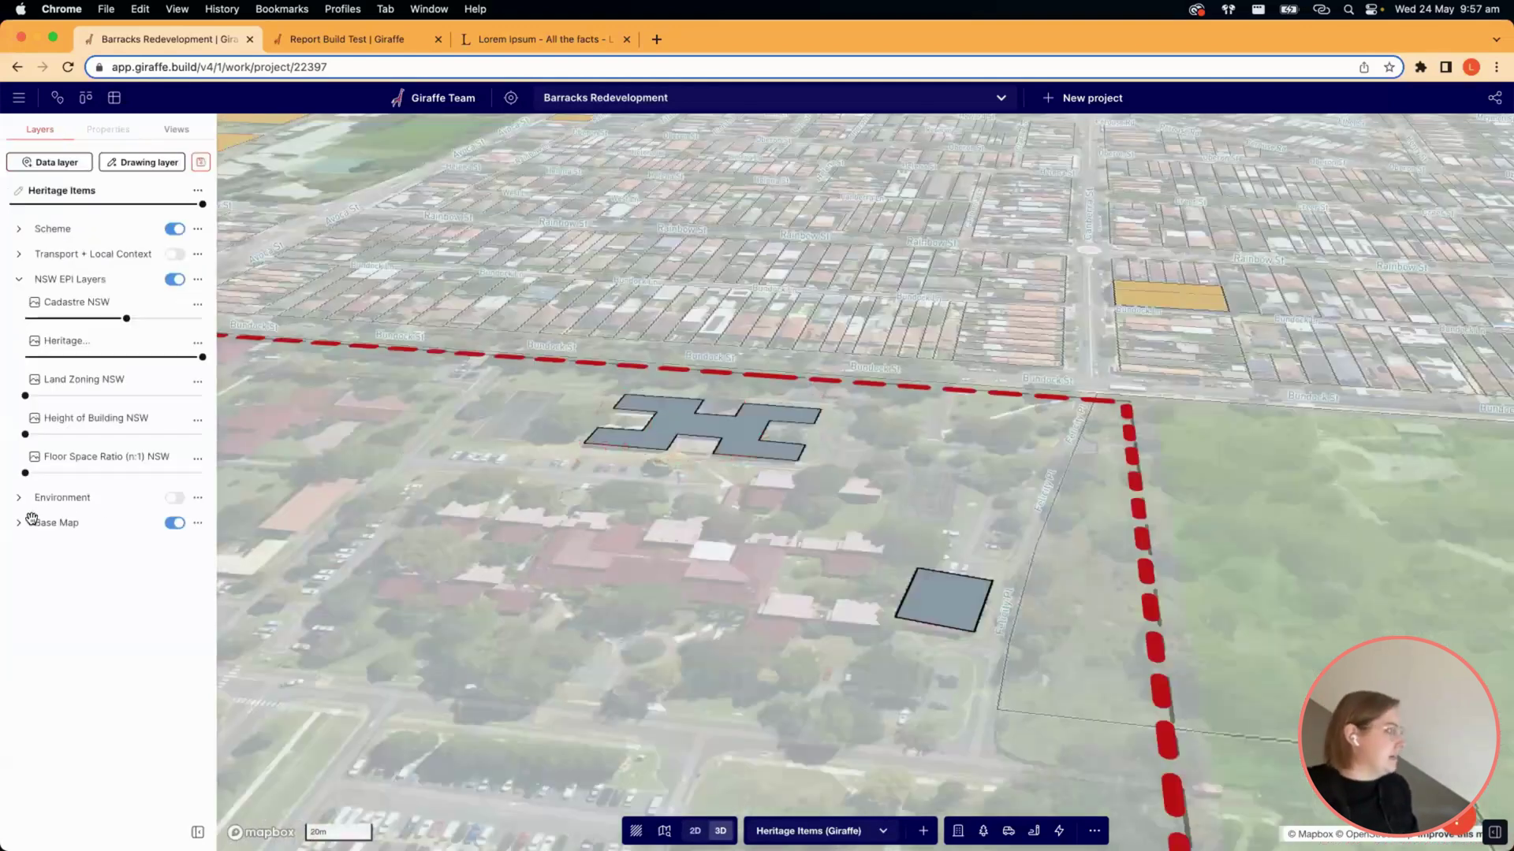
left_click(19, 523)
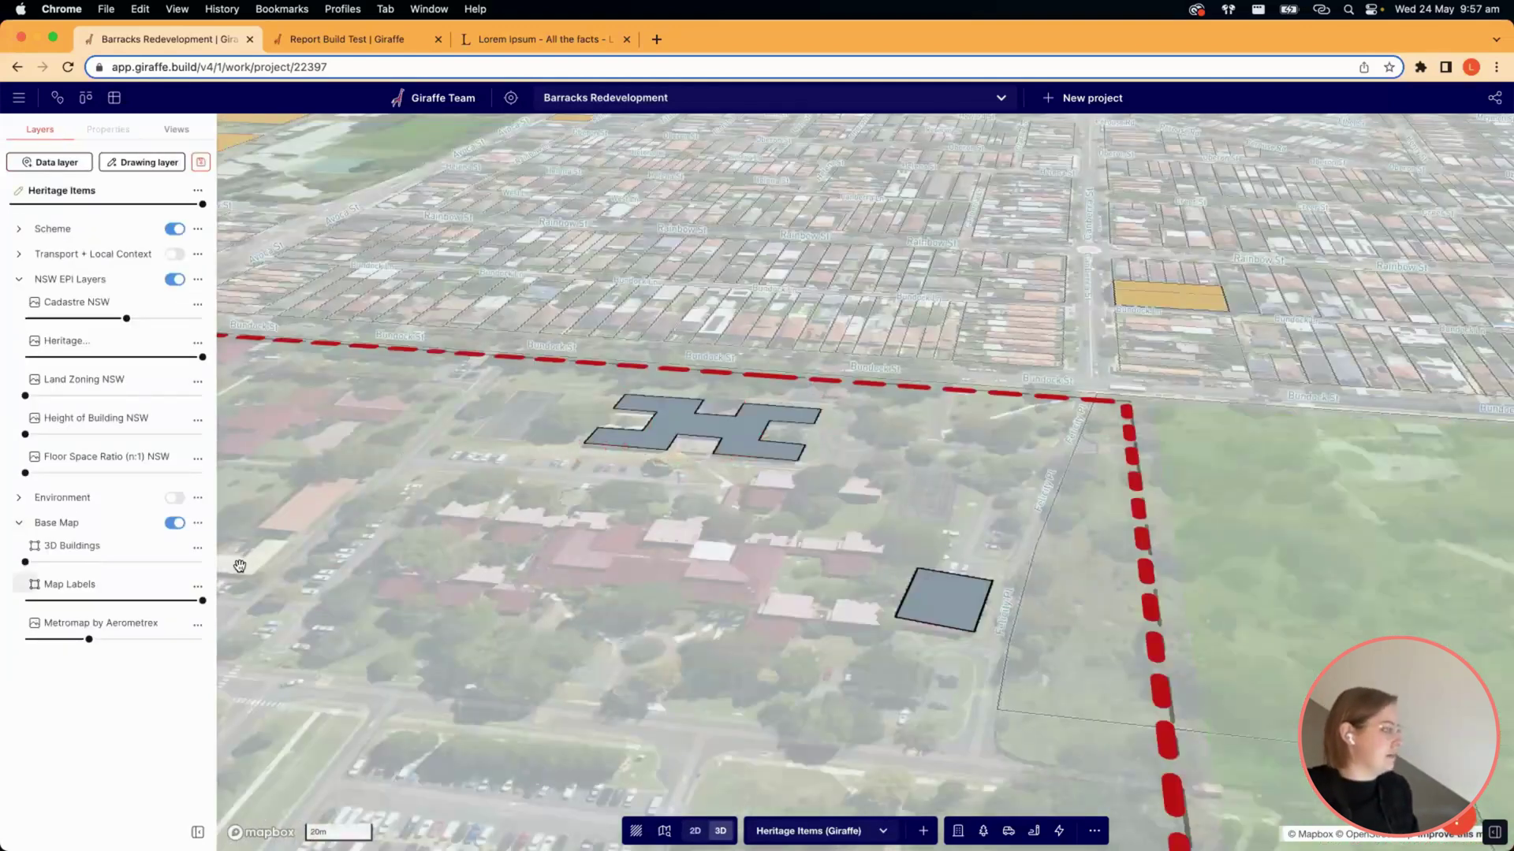
left_click_drag(25, 562, 389, 543)
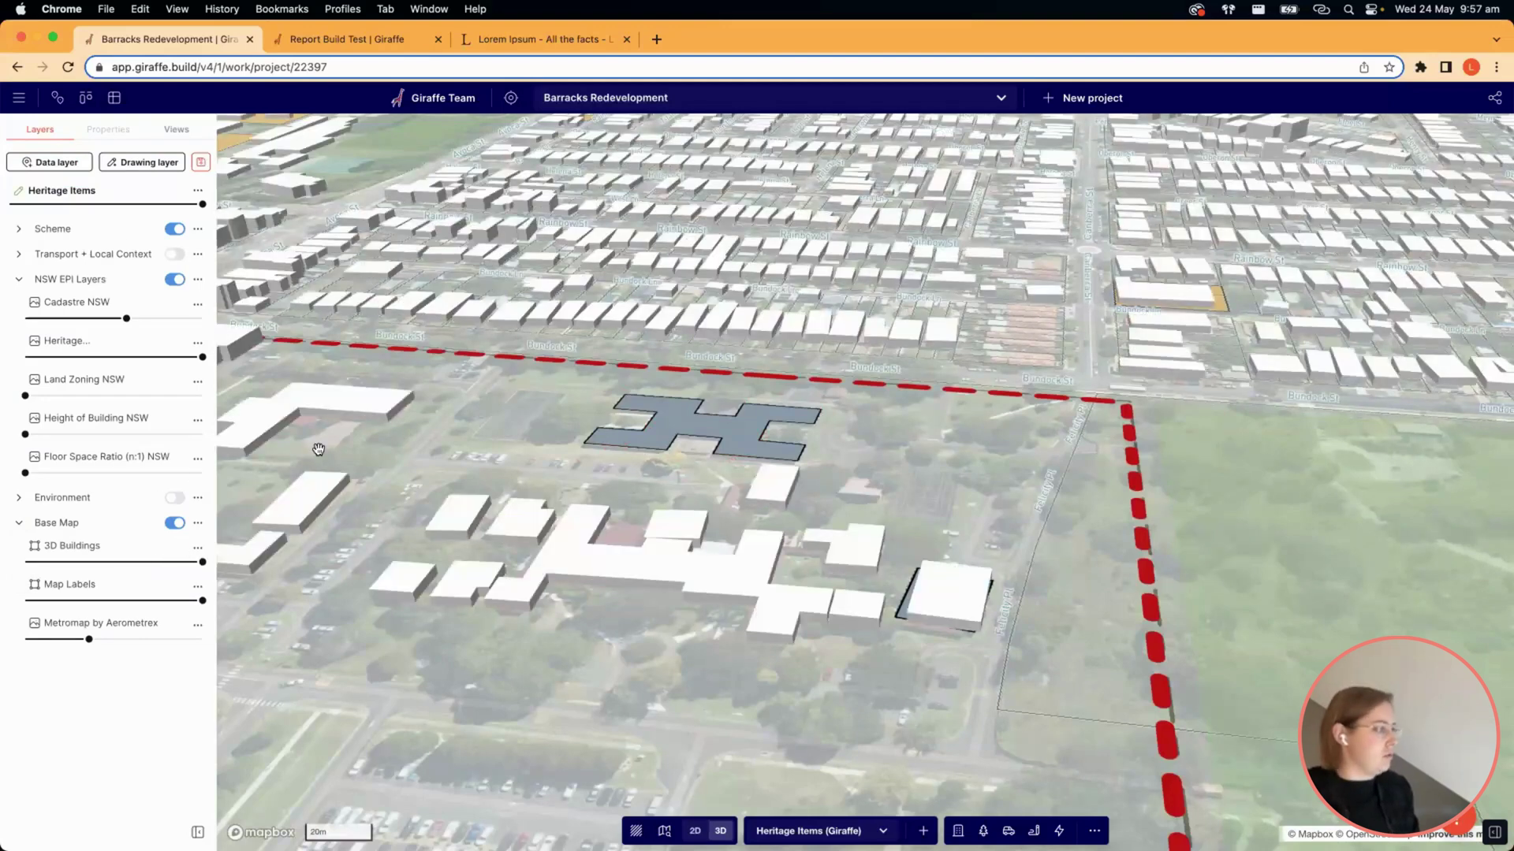
Fade the Heritage Items layer to reveal the heritage mapping beneath it, and switch off the NSW EPI Layers group.
mouse_move(168, 210)
left_click_drag(168, 209, 10, 205)
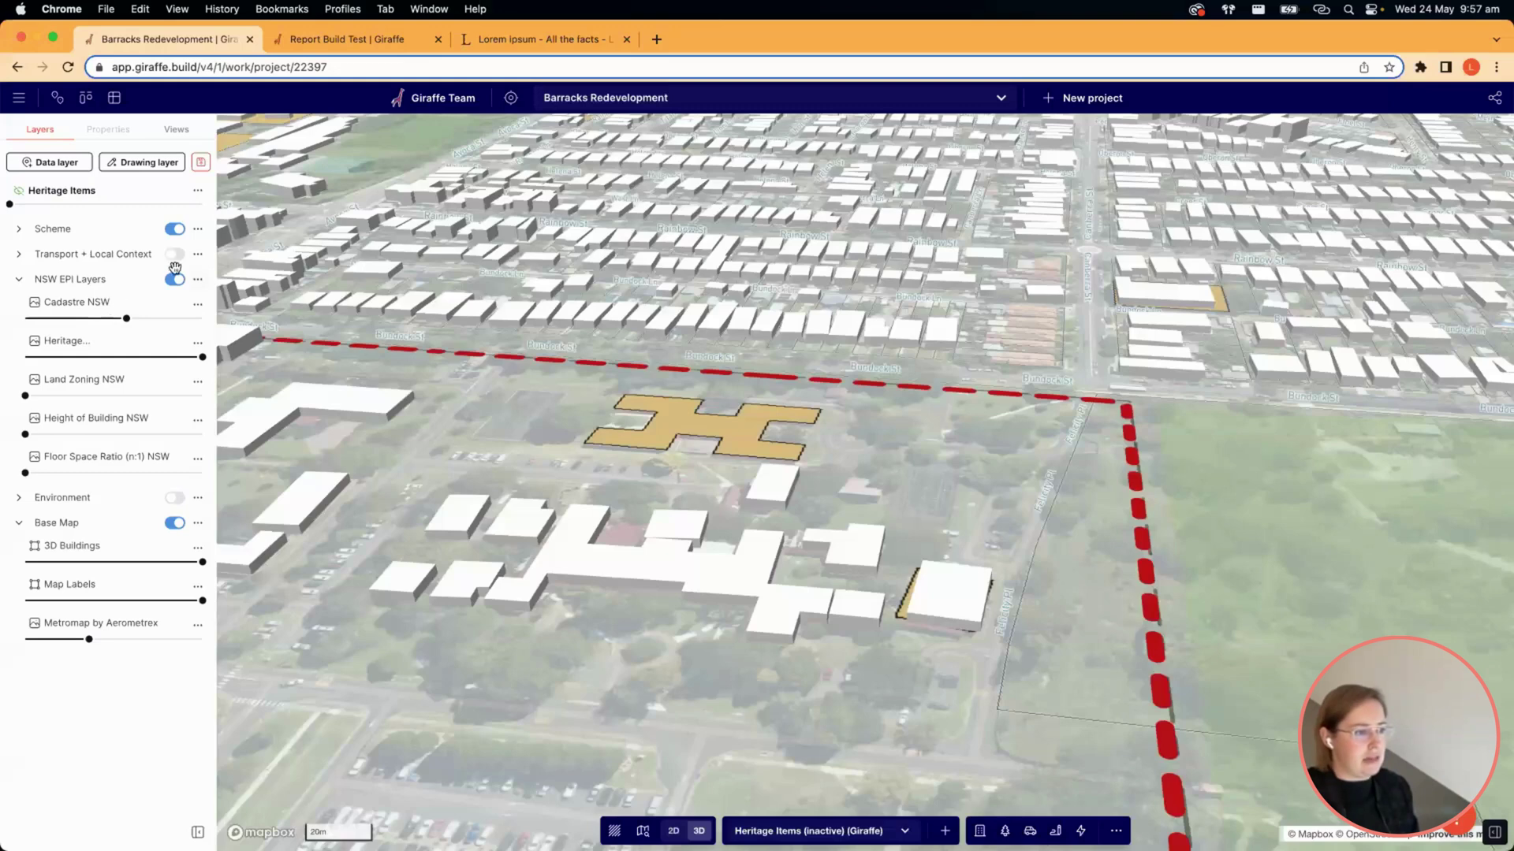
left_click(175, 276)
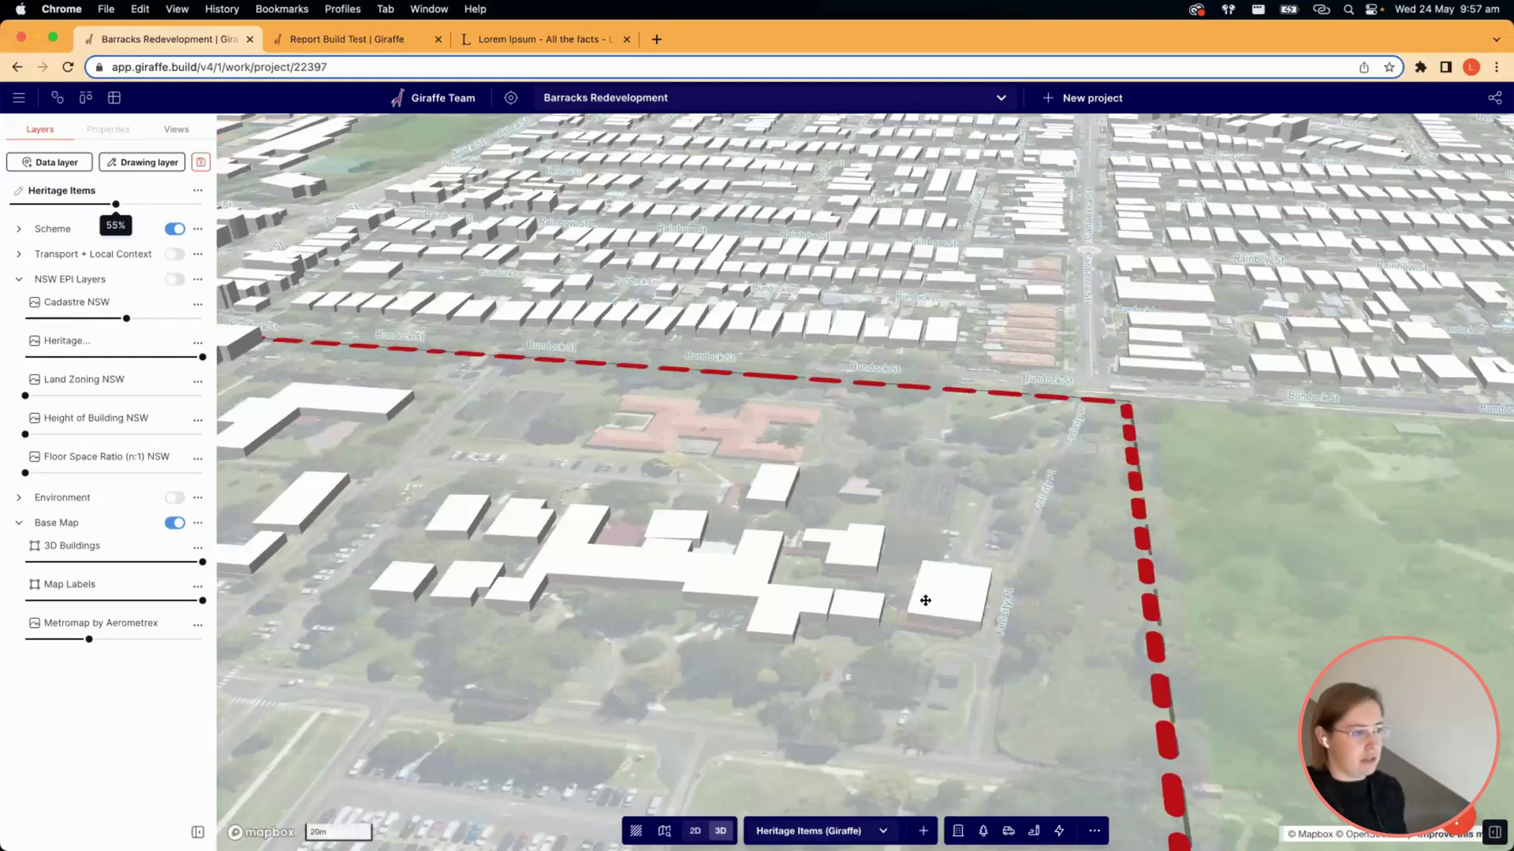
Set the usage of both heritage footprints to Context and delete their Copied From property.
left_click(975, 598)
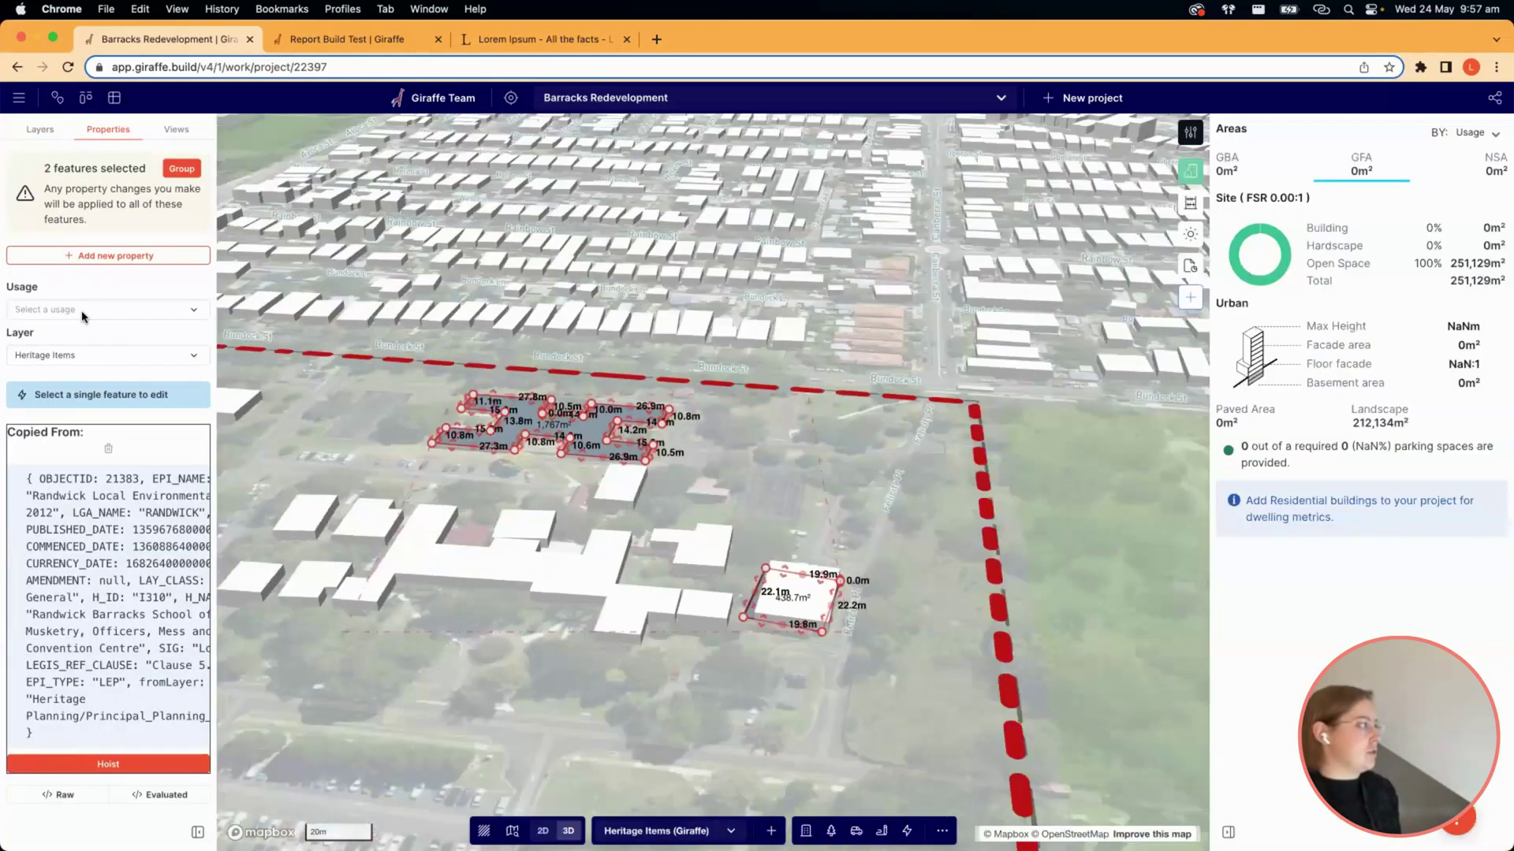
left_click(83, 312)
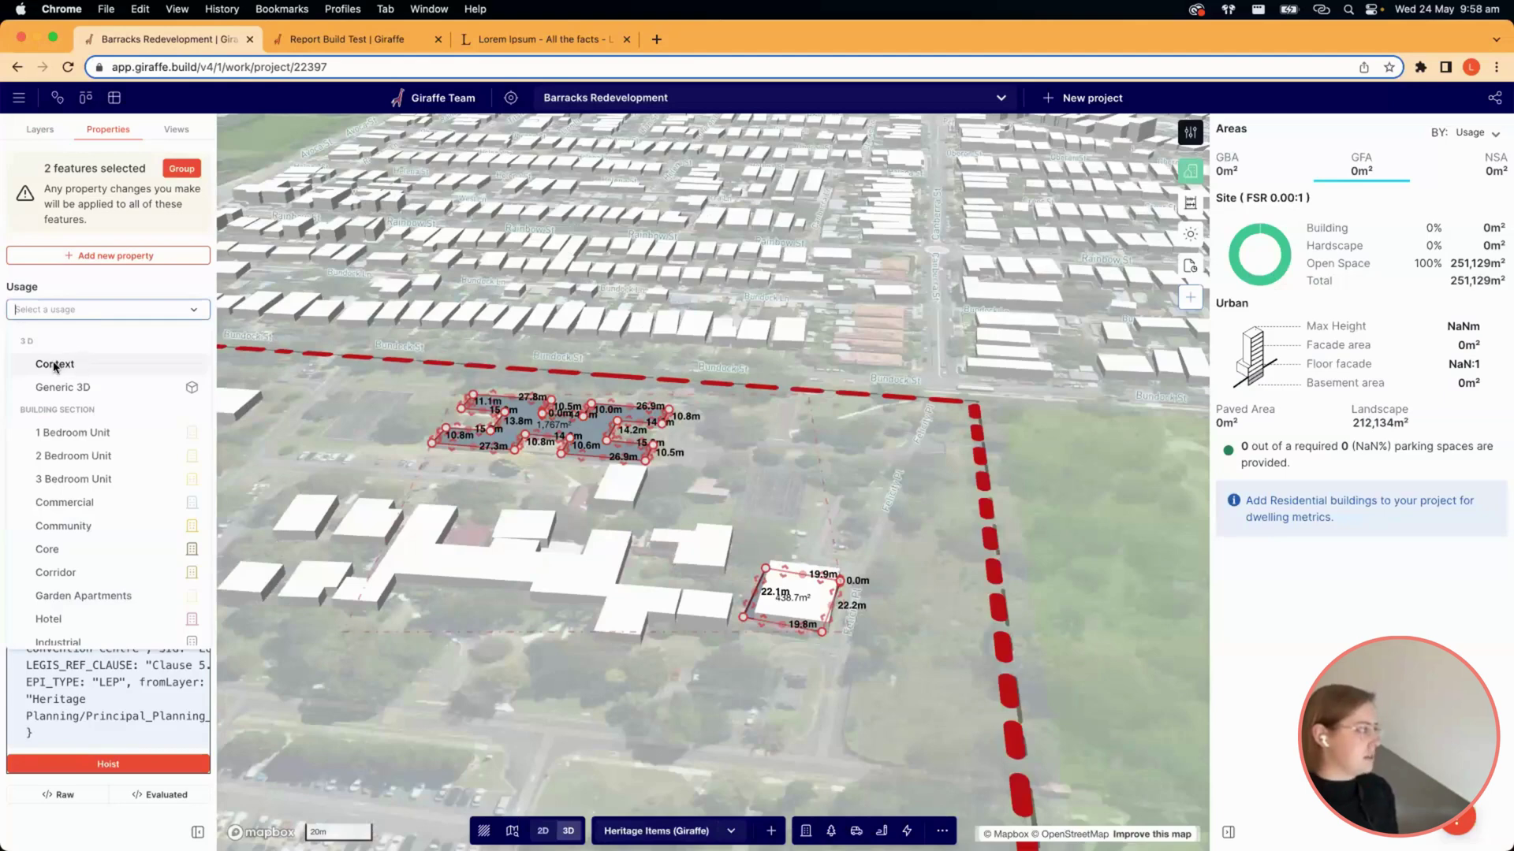
left_click(166, 369)
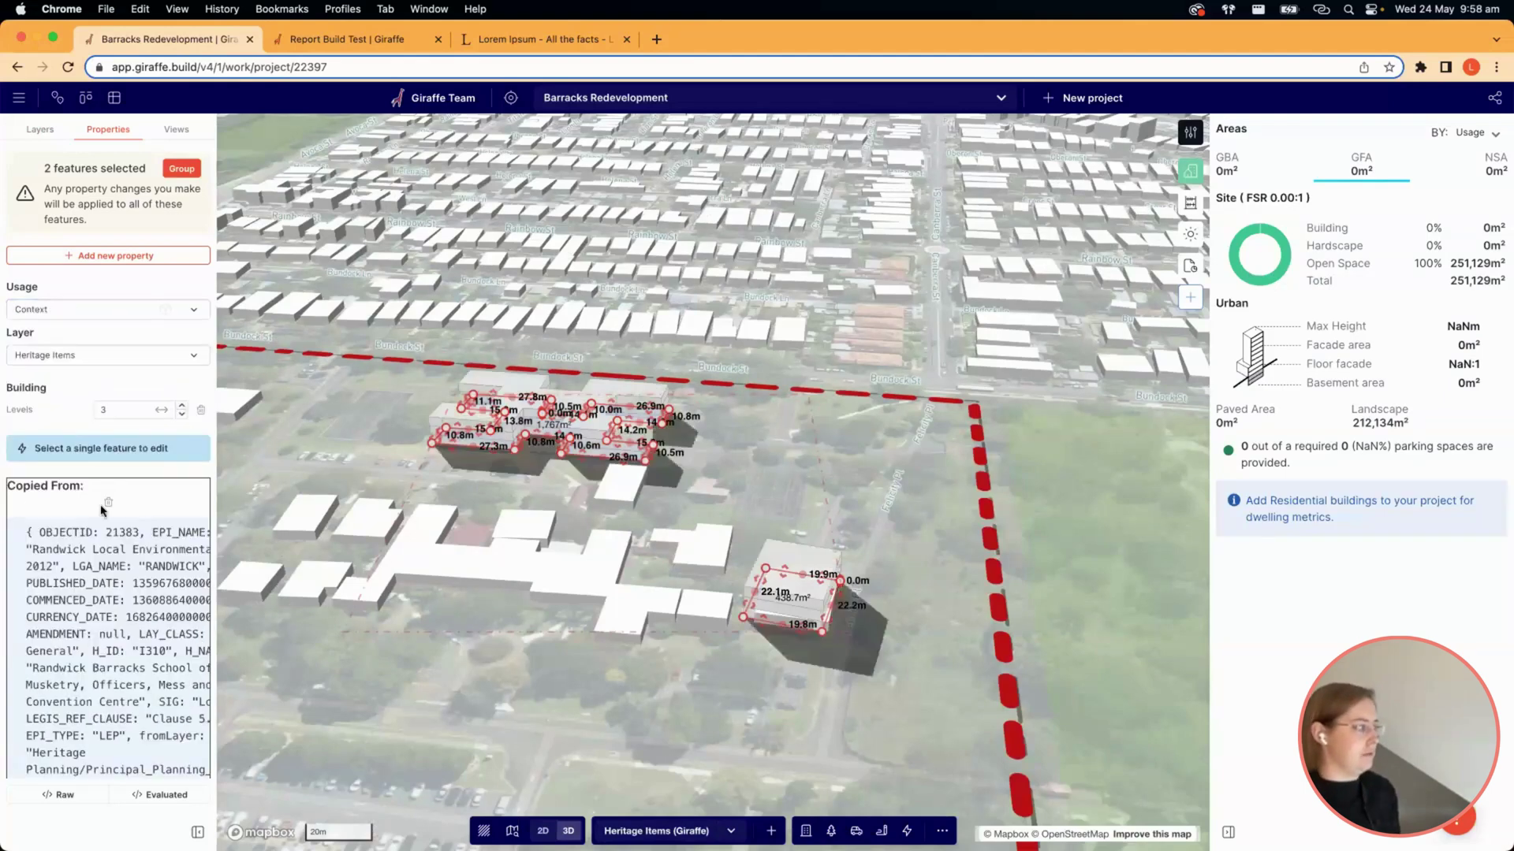
left_click(260, 438)
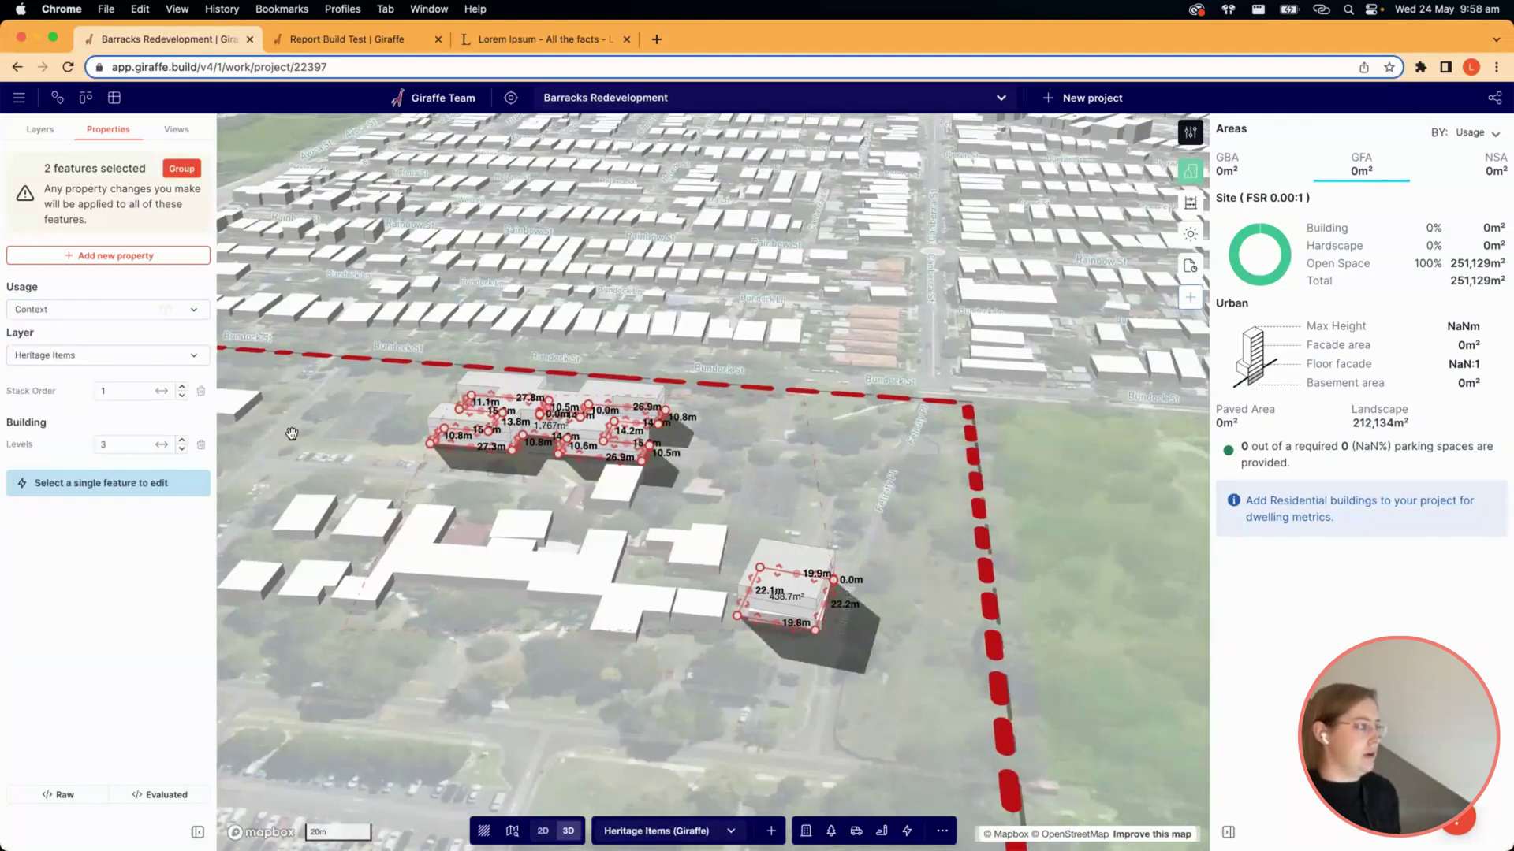
Set the levels to 1 for the H-shaped heritage building and for the small square heritage building.
left_click(471, 430)
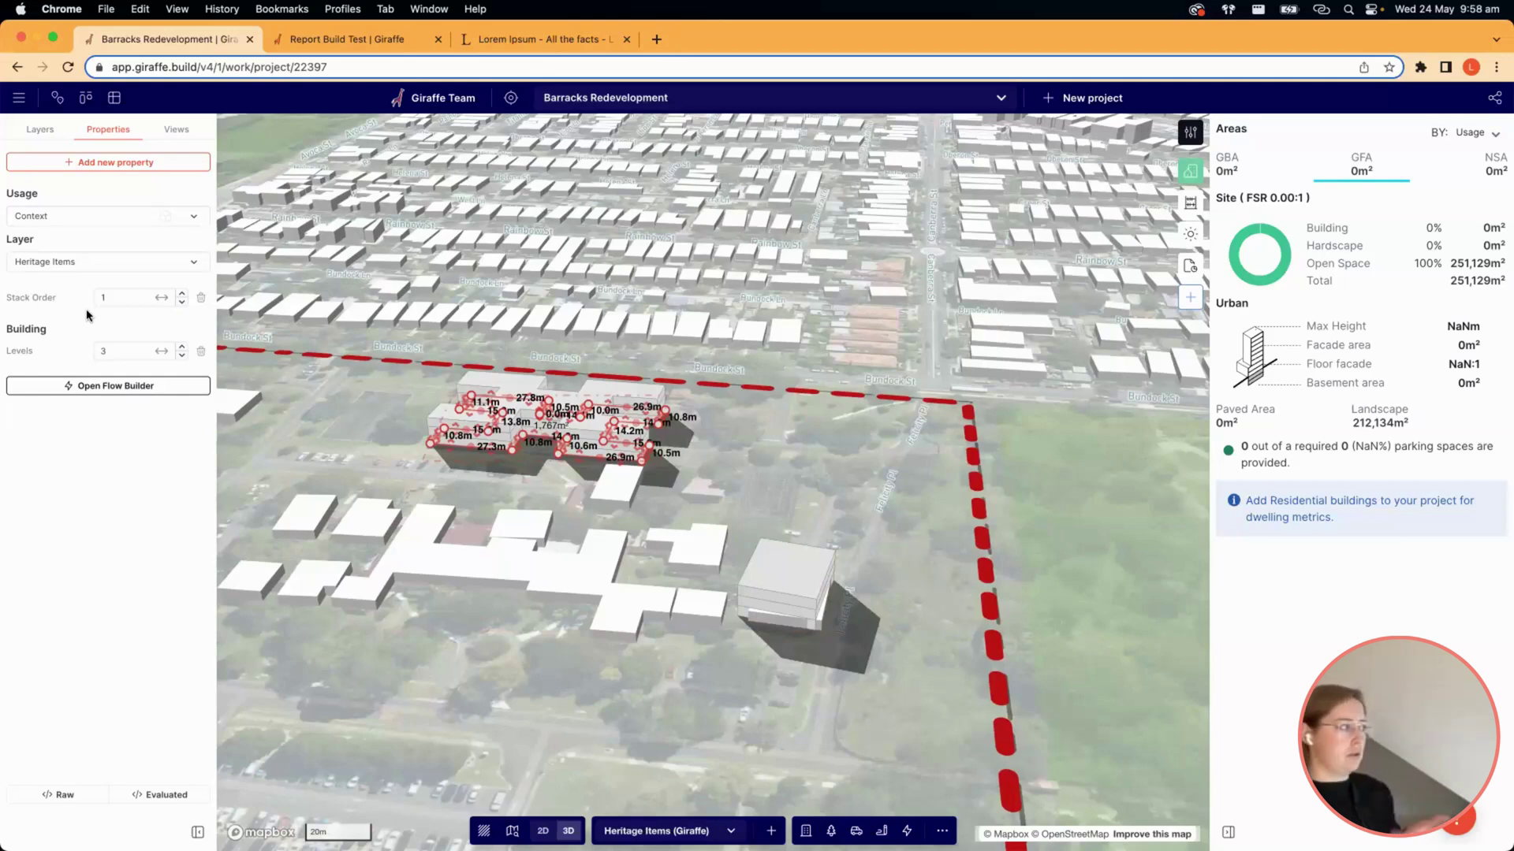
left_click(90, 354)
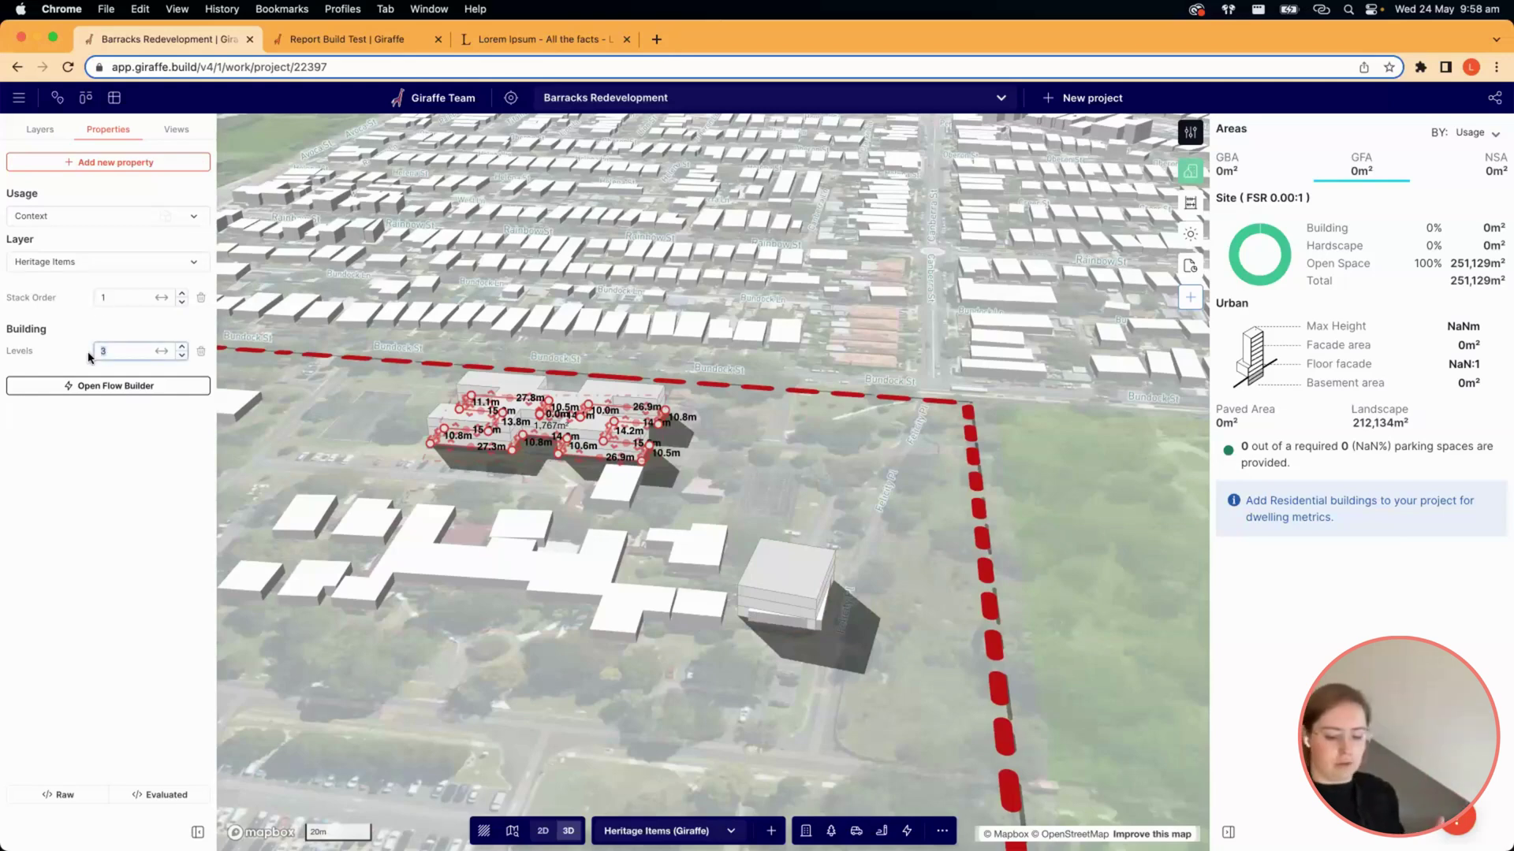
type("1")
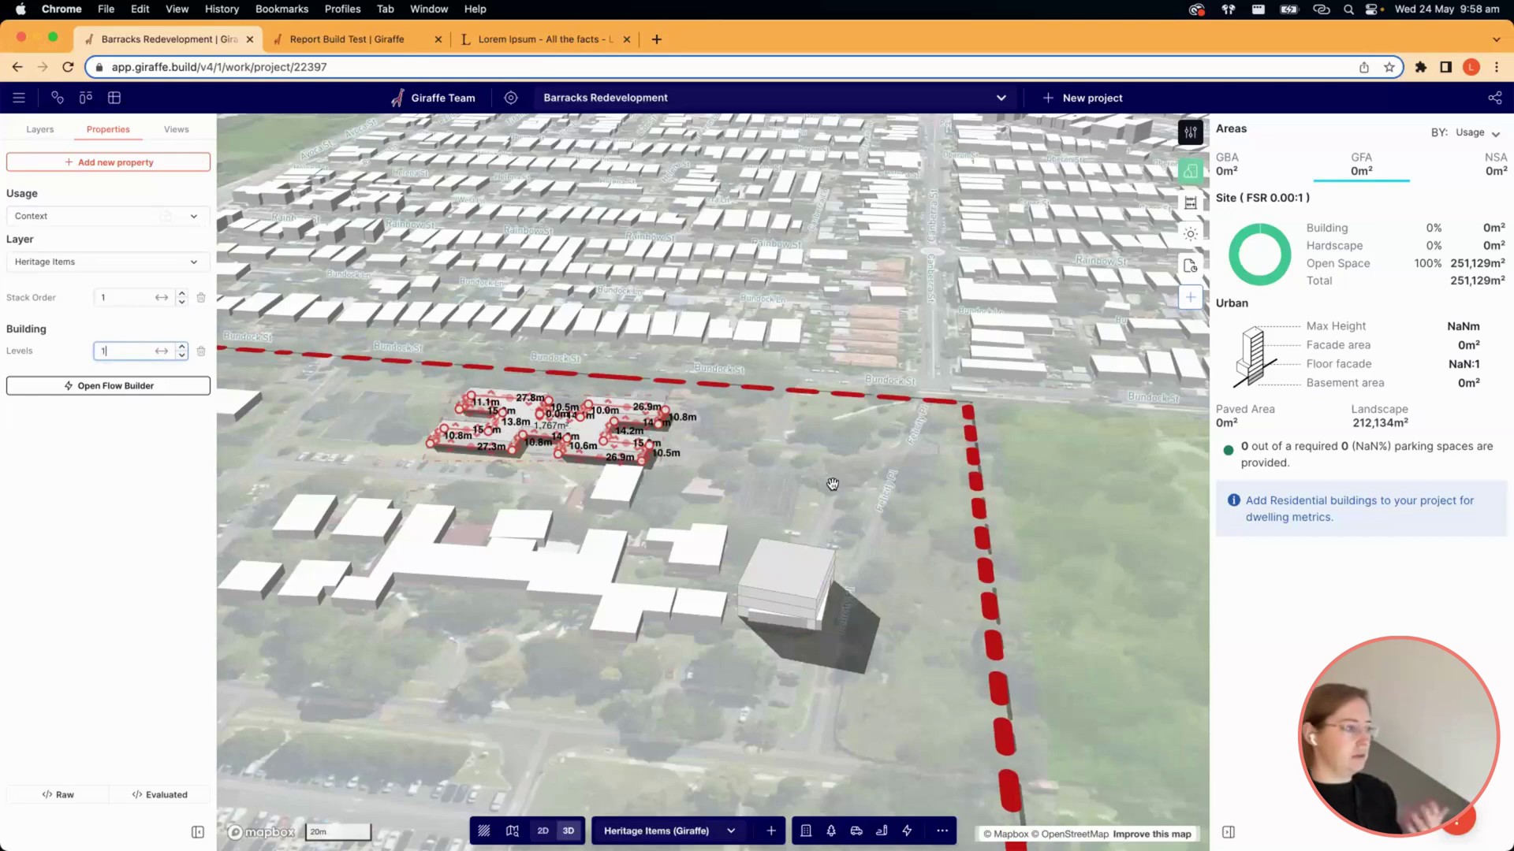
left_click(781, 584)
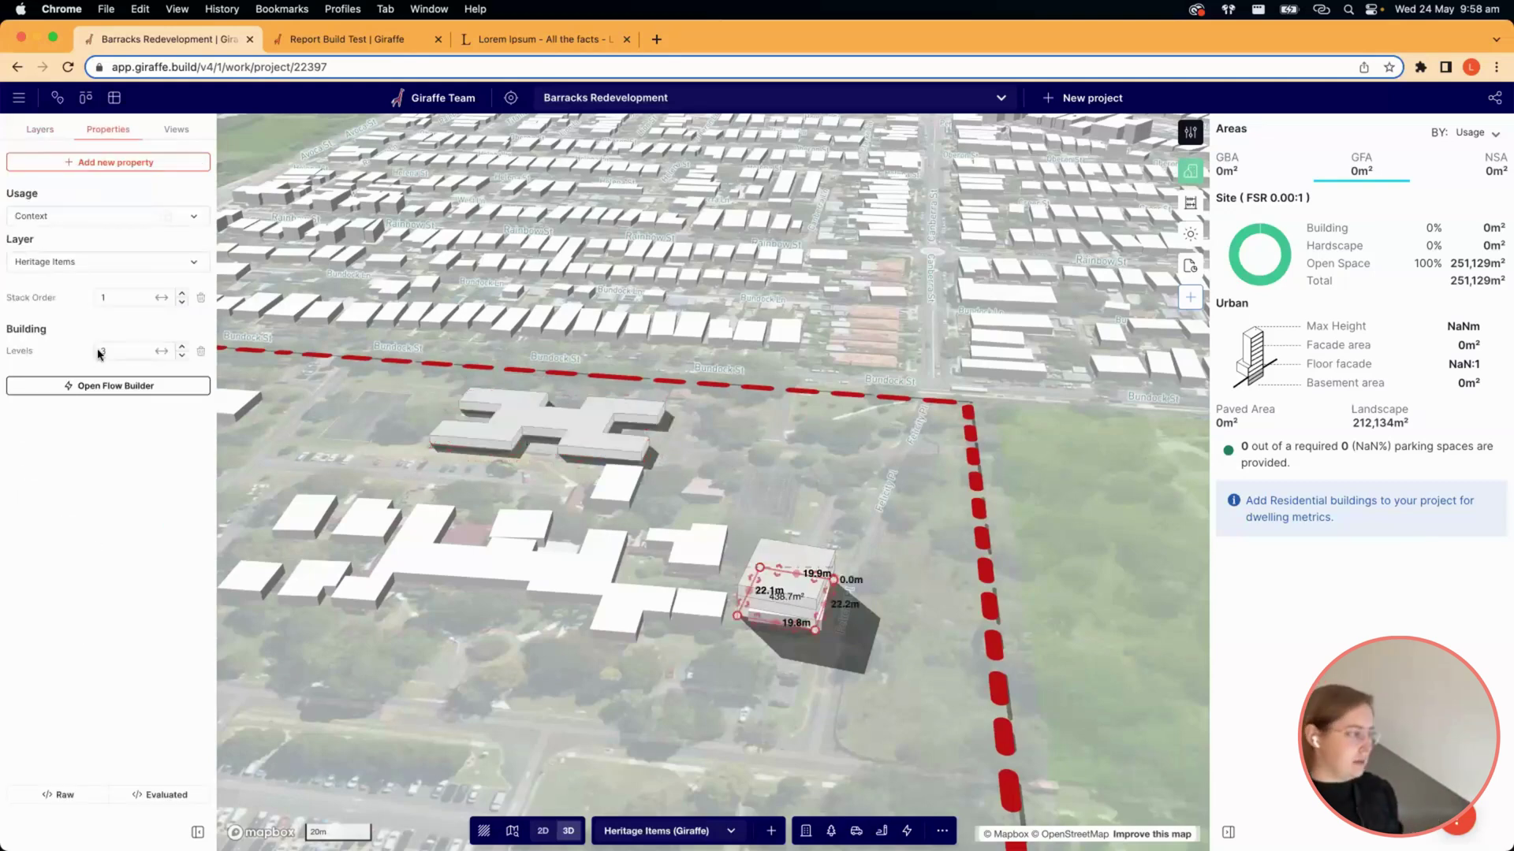
left_click(98, 352)
type("1")
left_click(852, 470)
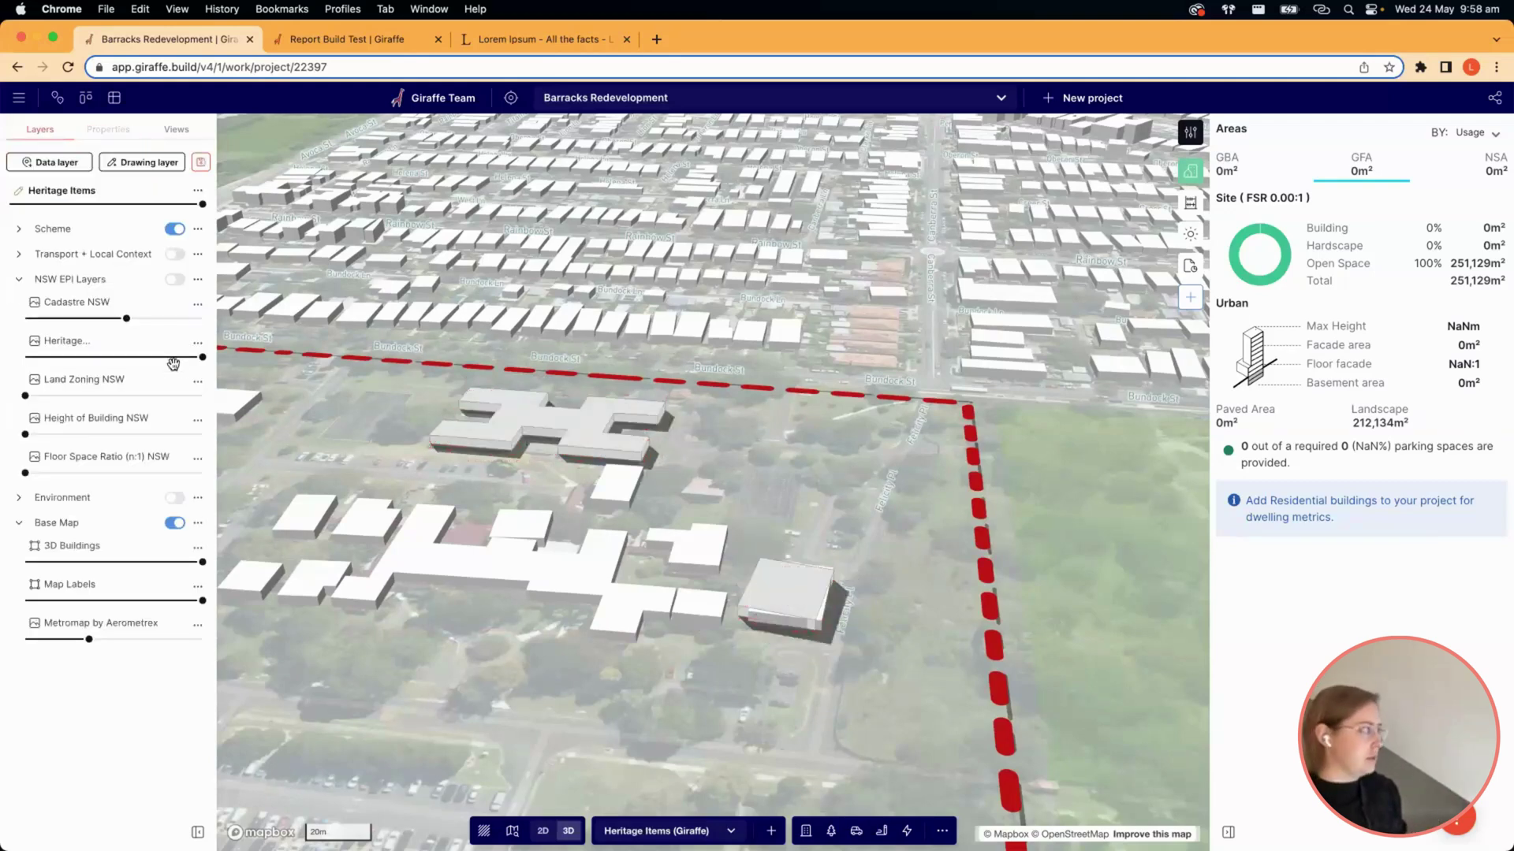
Reduce the 3D Buildings and Heritage Items layers to zero opacity and collapse the Base Map group.
left_click(102, 562)
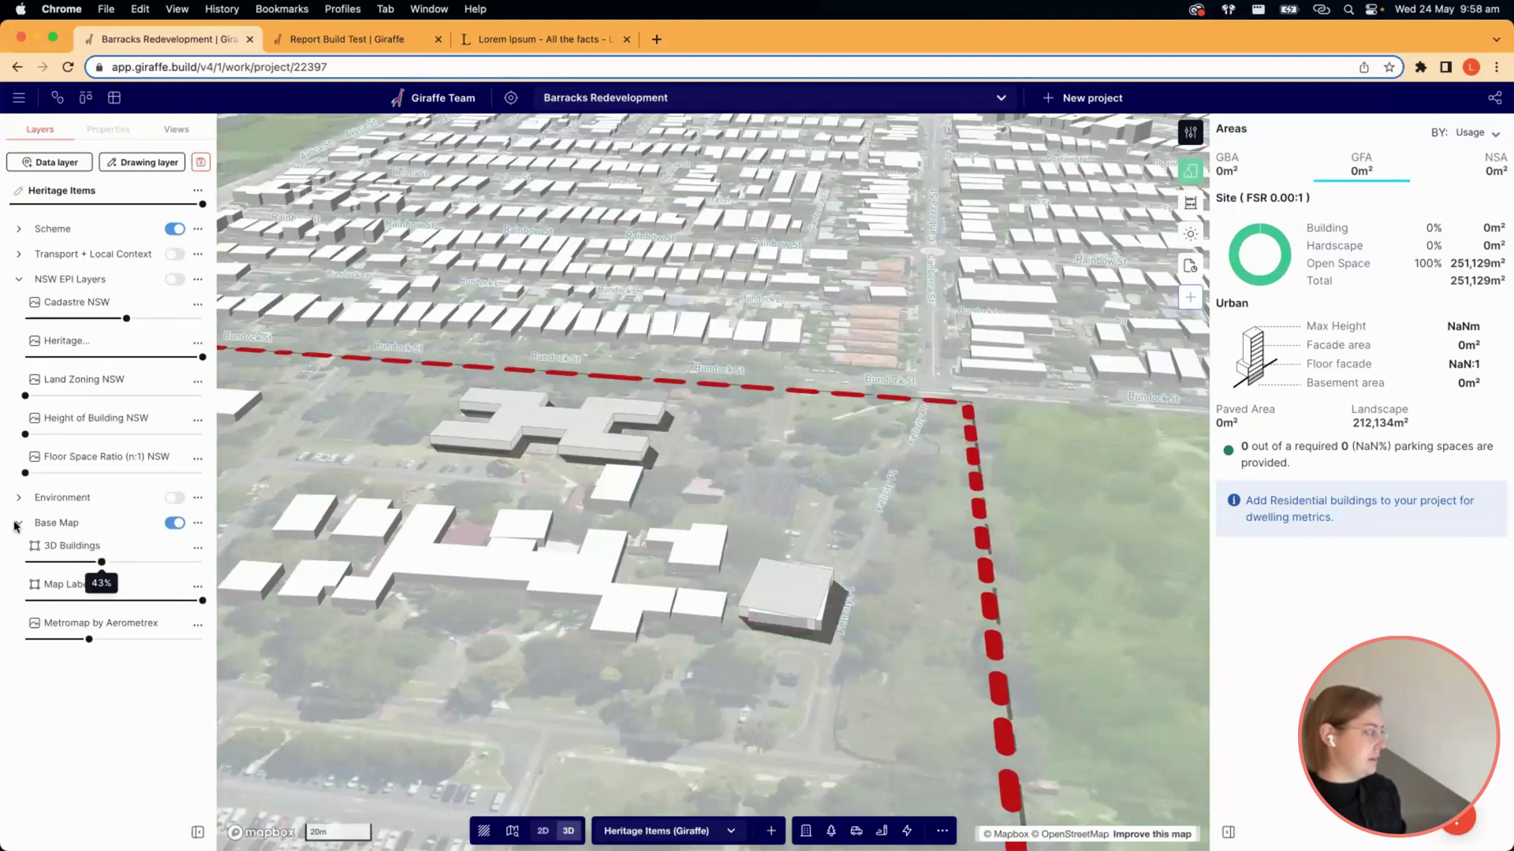
left_click(26, 561)
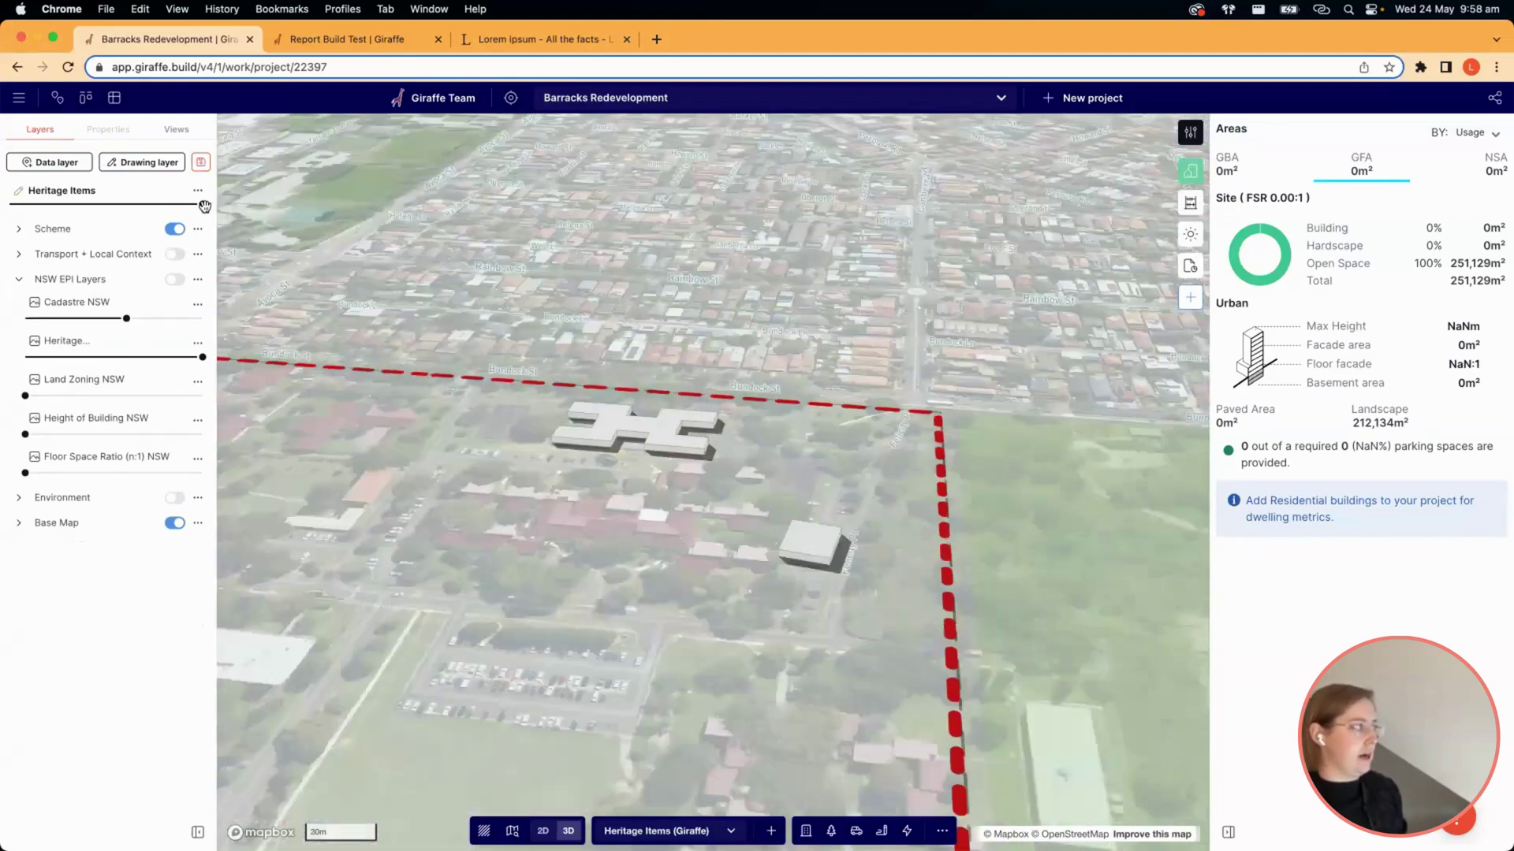
left_click_drag(205, 206, 11, 206)
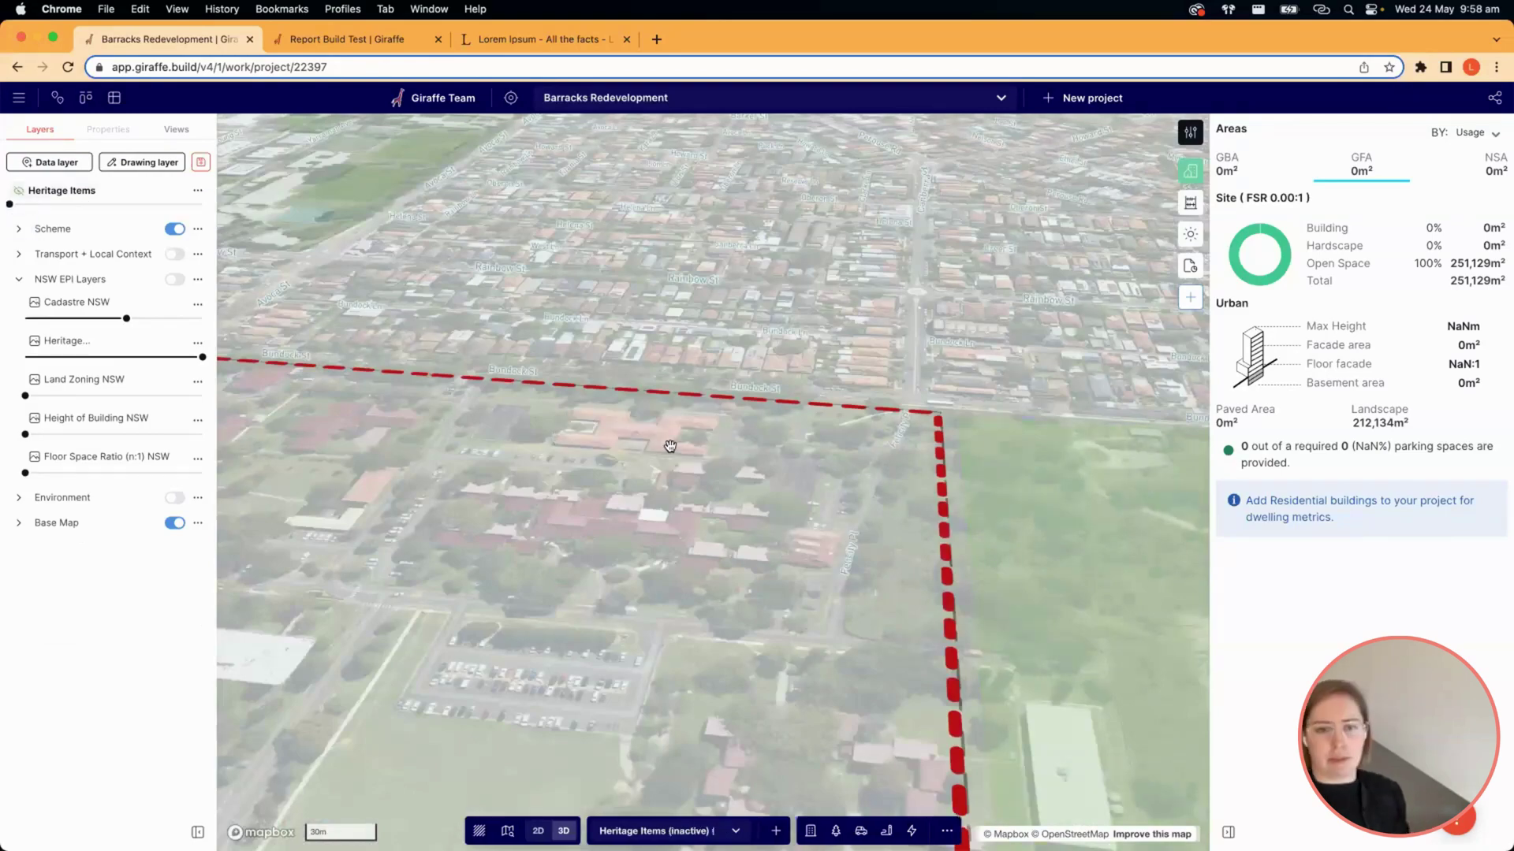
Show the whole site in 2D with the NSW EPI Layers group on, Land Zoning NSW at 100% and the Heritage layer at zero opacity.
scroll(670, 447, "down", 5)
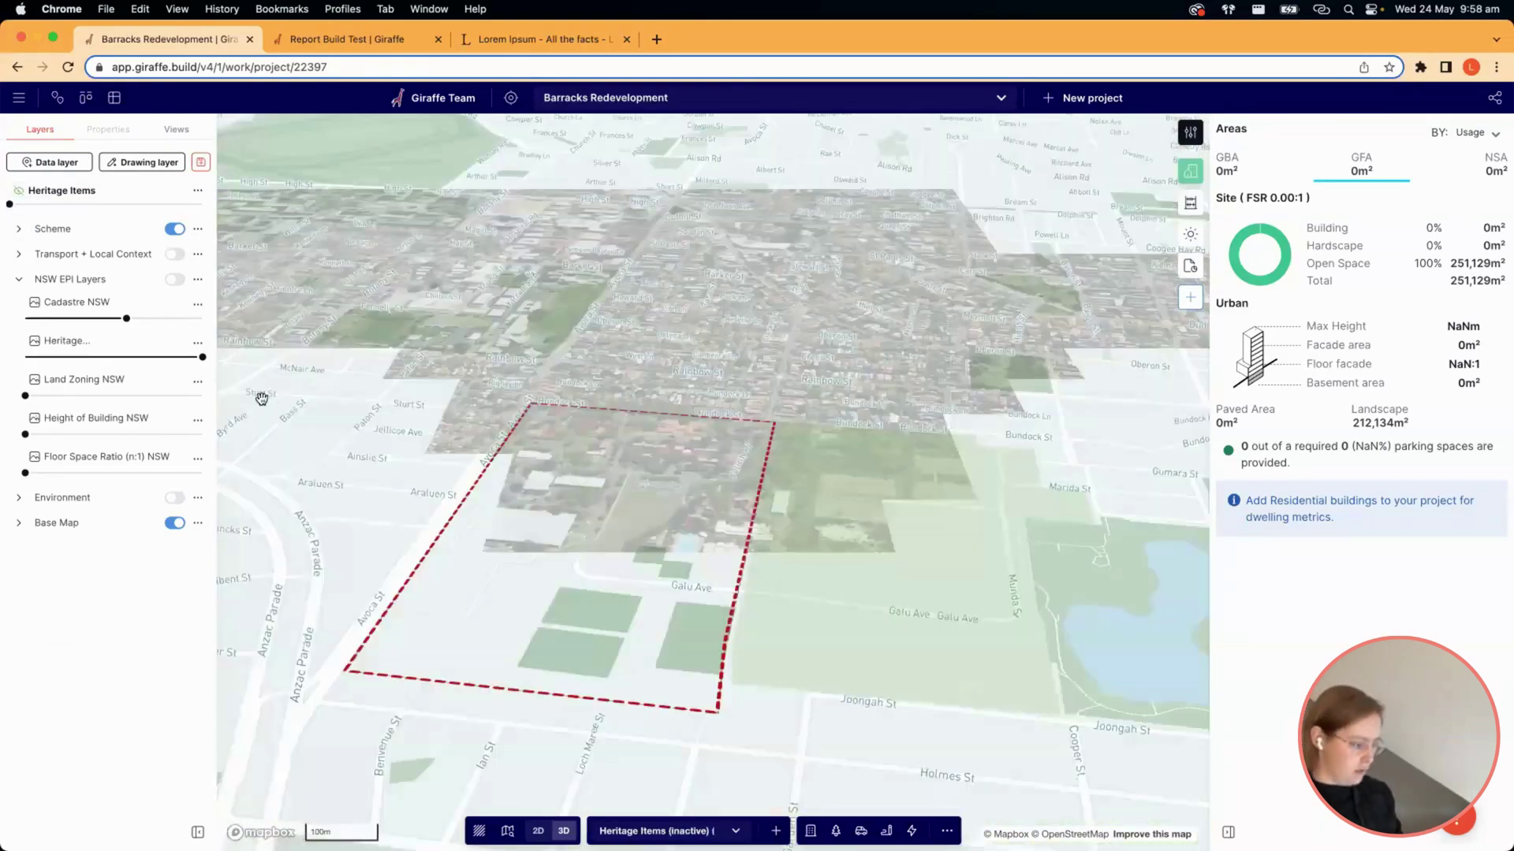
left_click_drag(202, 356, 10, 346)
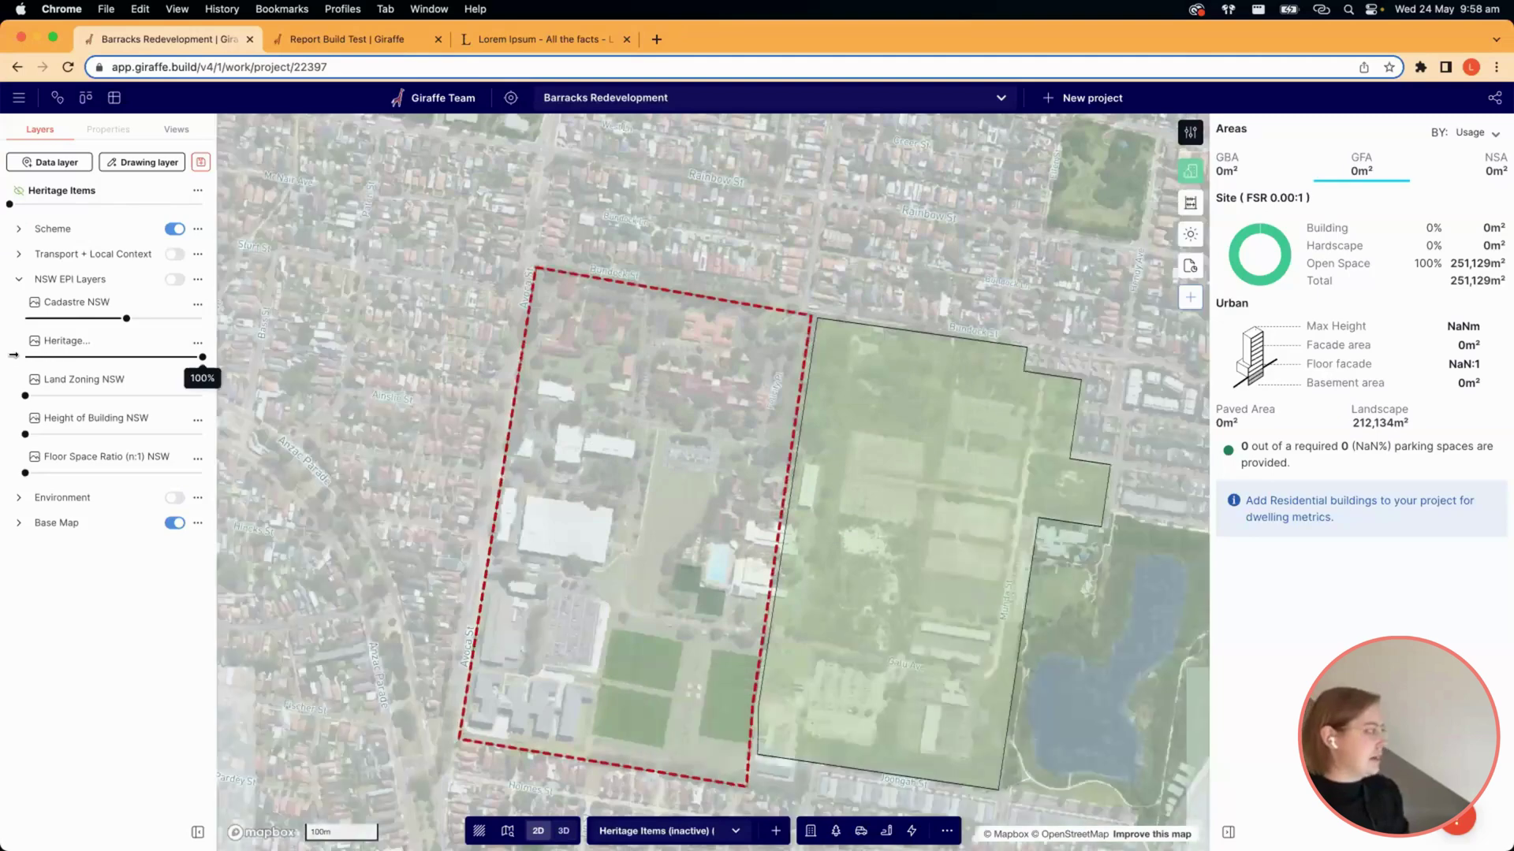
left_click_drag(25, 396, 202, 407)
left_click_drag(372, 435, 371, 416)
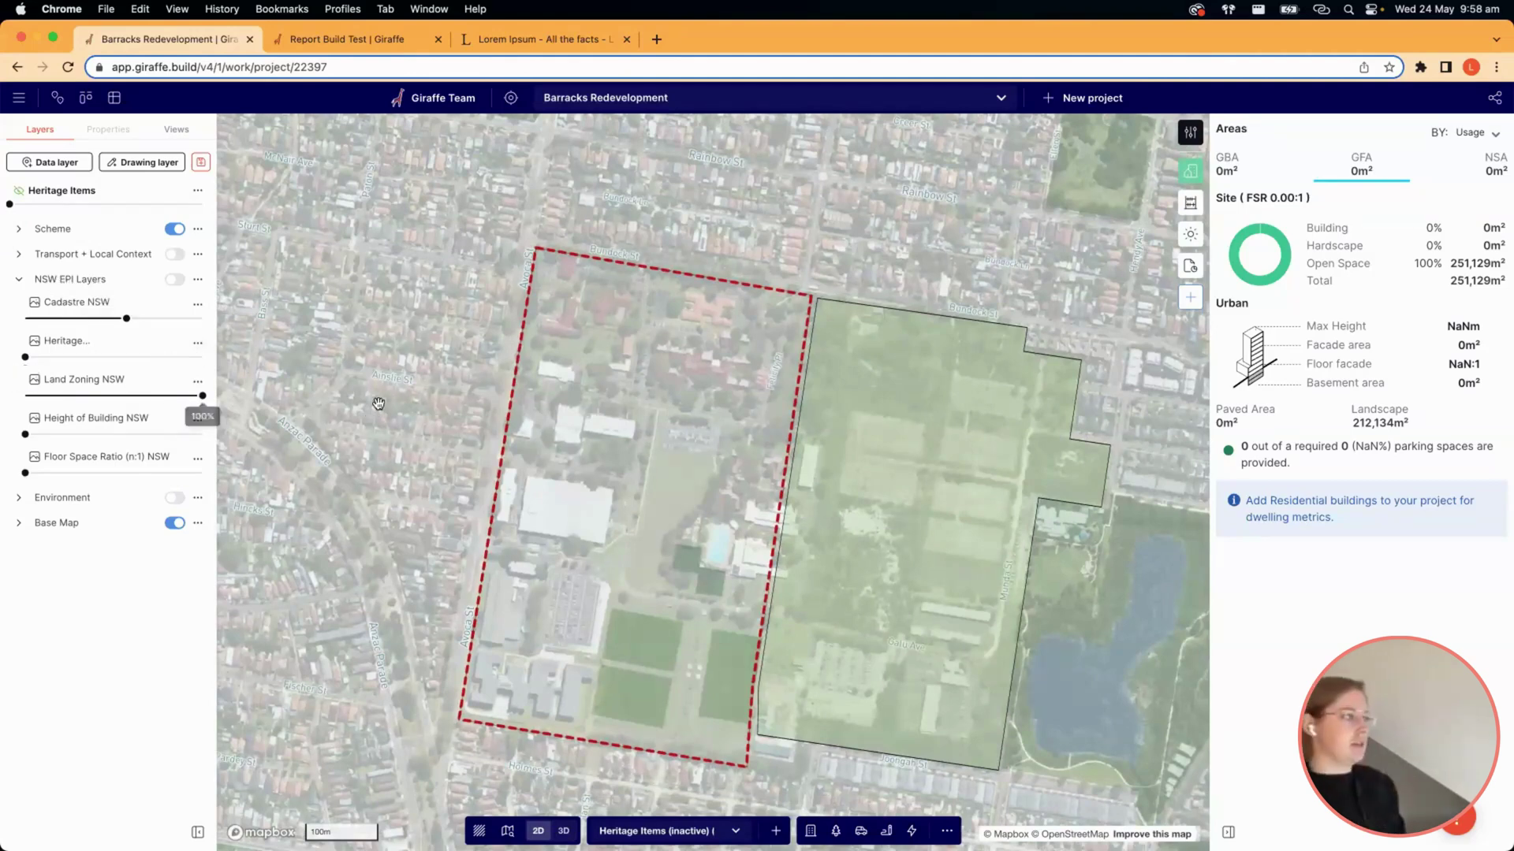
left_click_drag(380, 404, 383, 426)
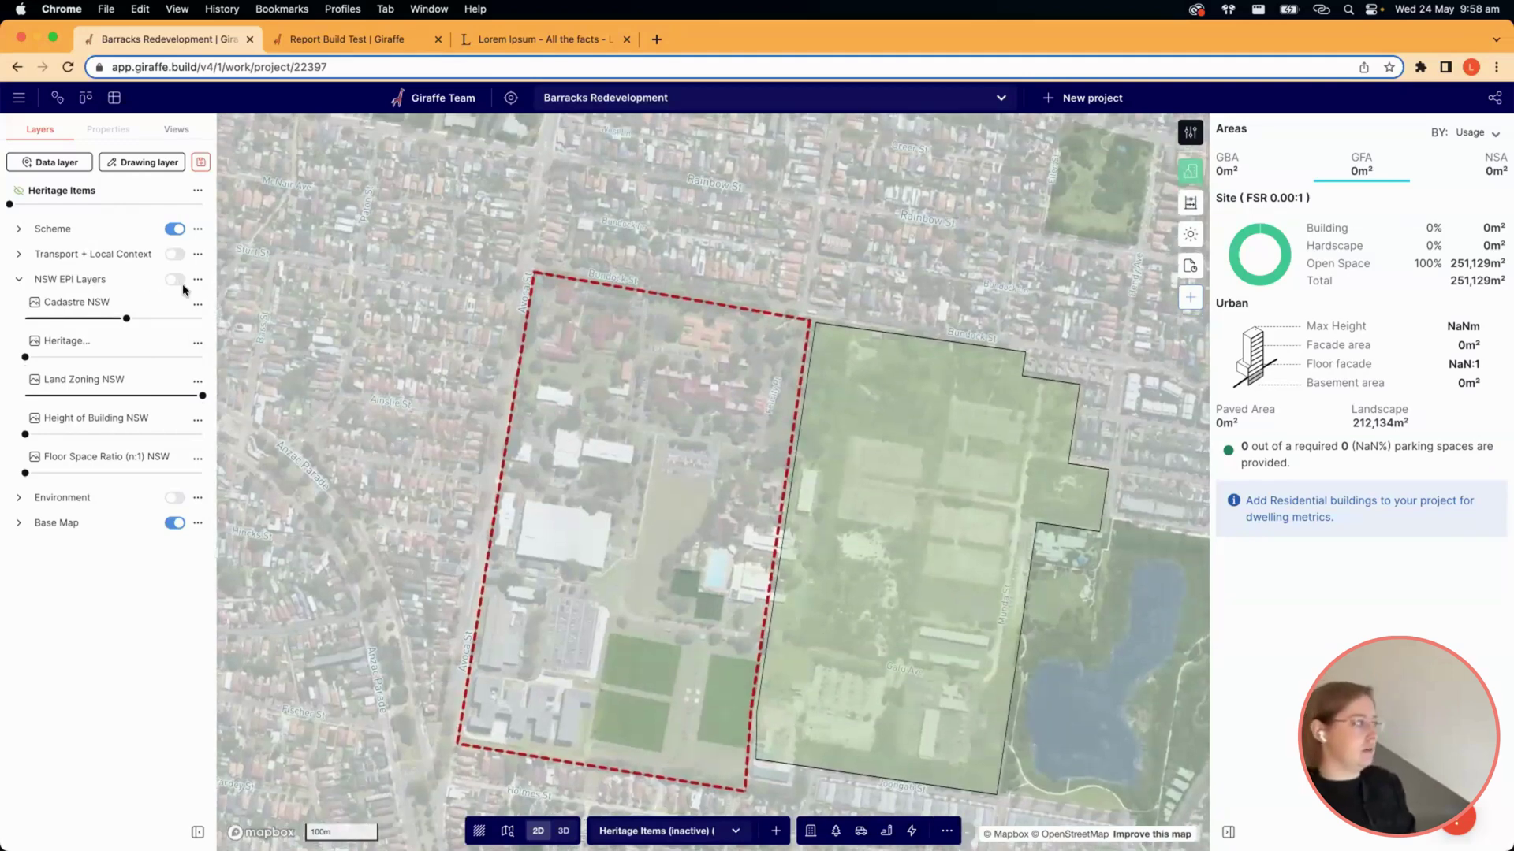
left_click(177, 281)
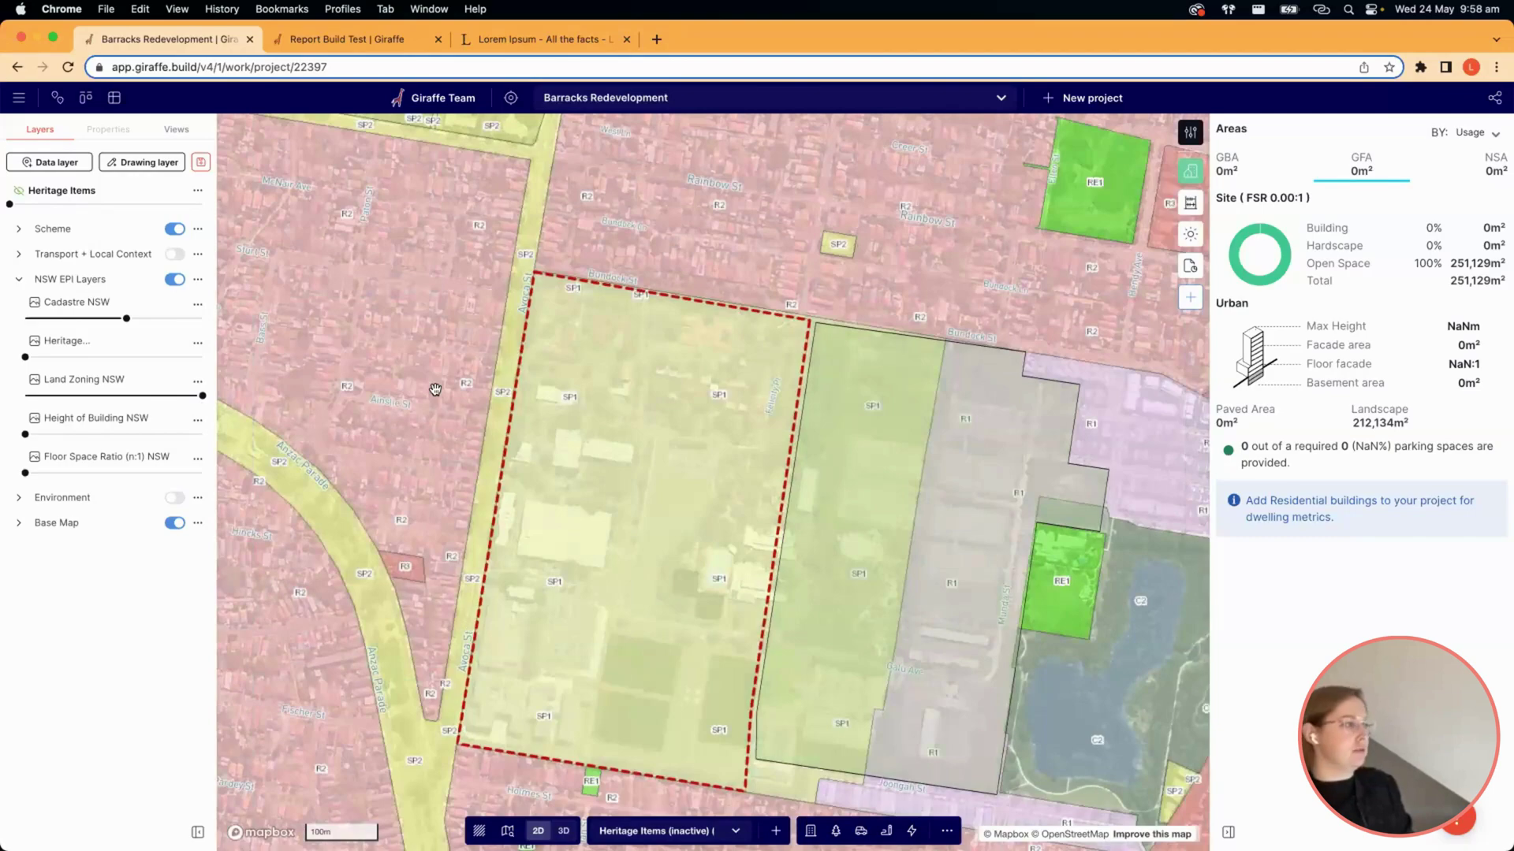
Examine the land zoning of the site, the adjoining open space and the surrounding residential neighbourhoods.
scroll(435, 389, "down", 2)
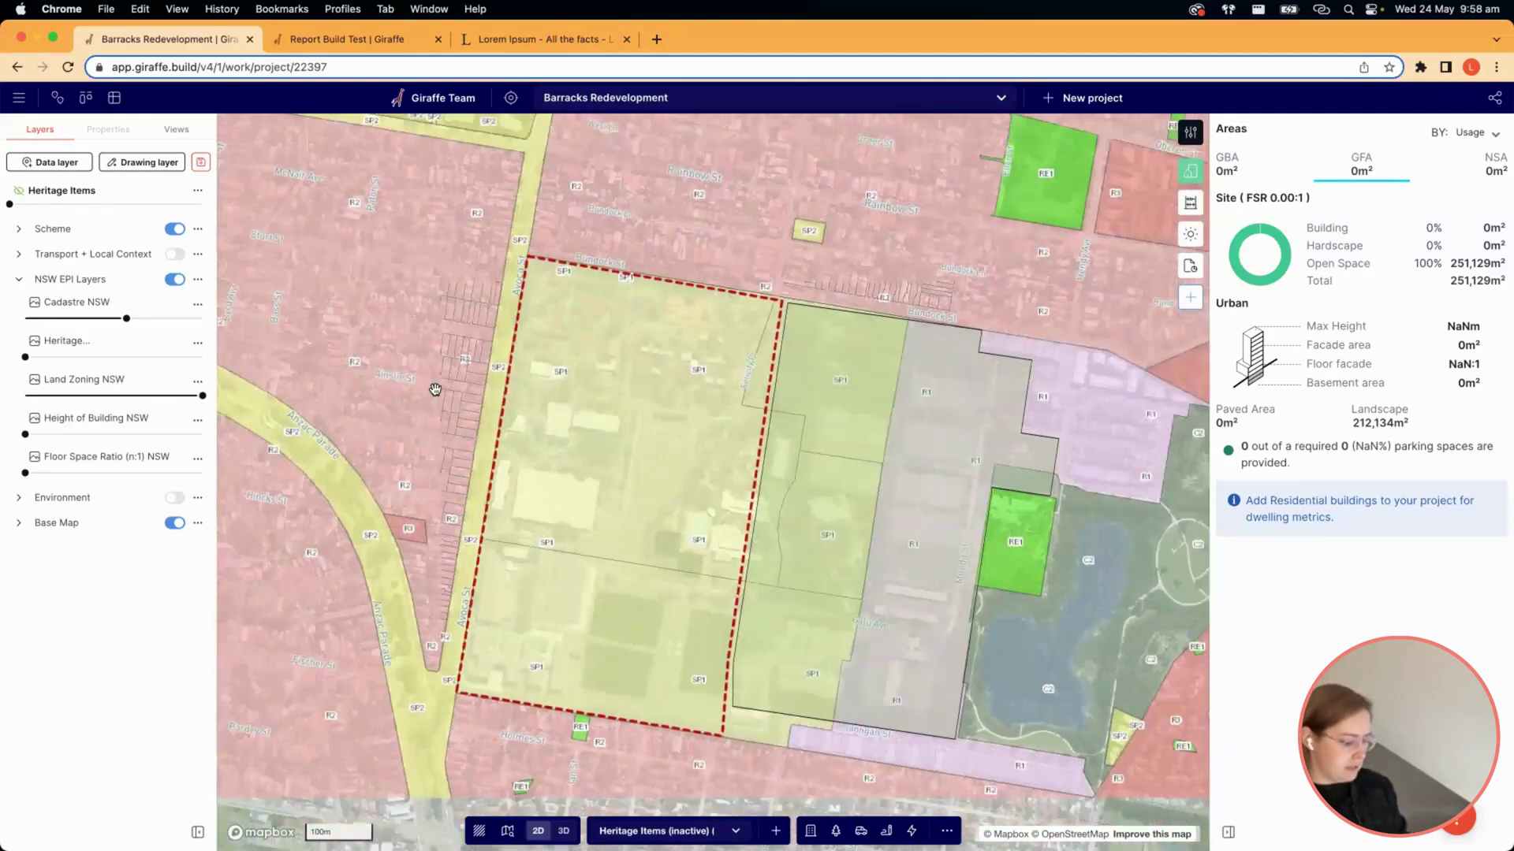
scroll(435, 389, "down", 2)
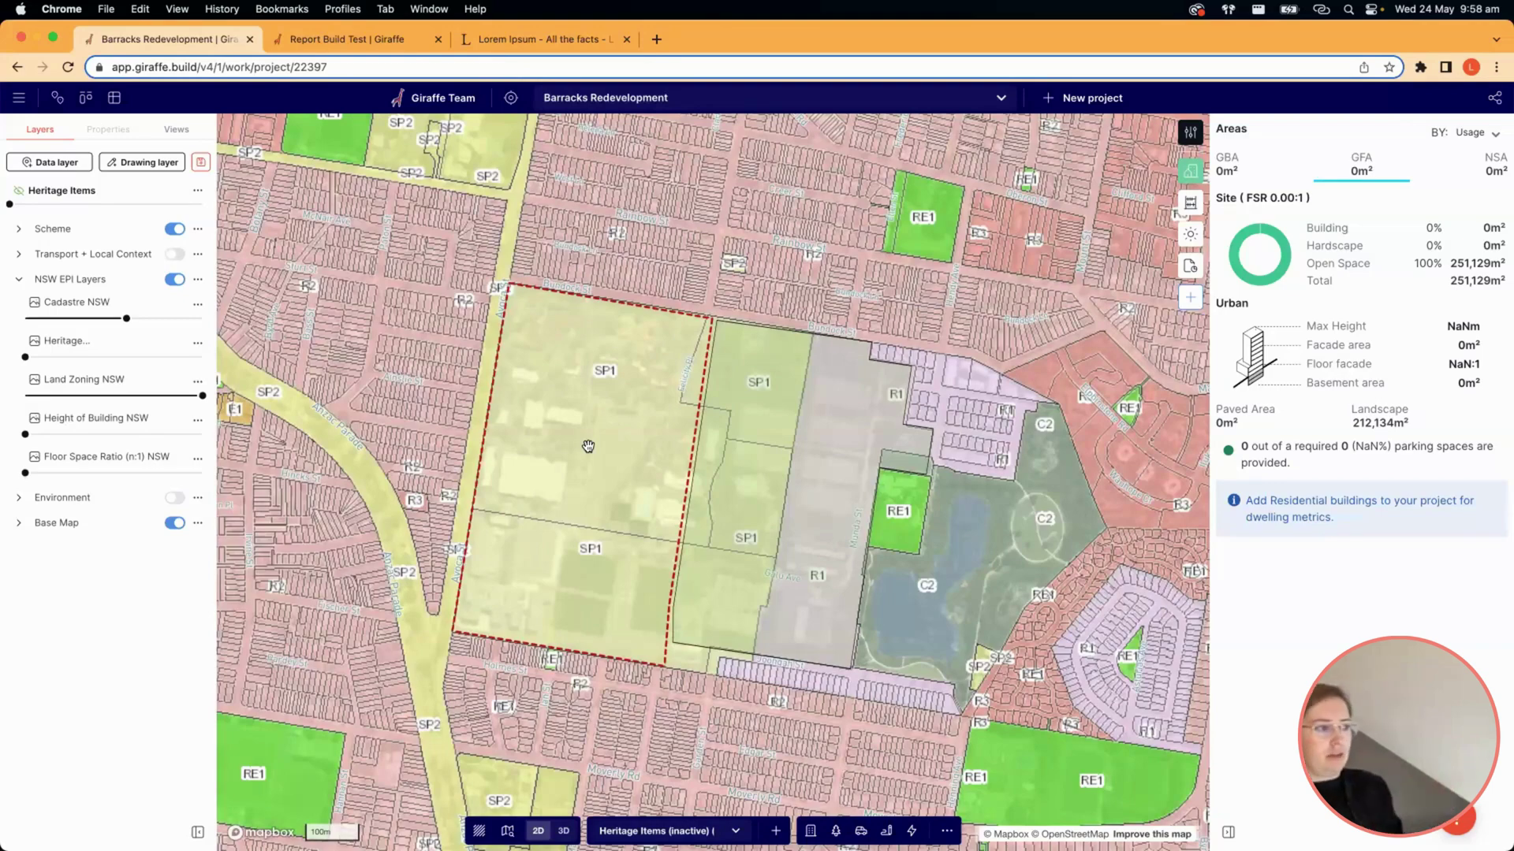
scroll(396, 385, "down", 1)
left_click_drag(396, 386, 457, 405)
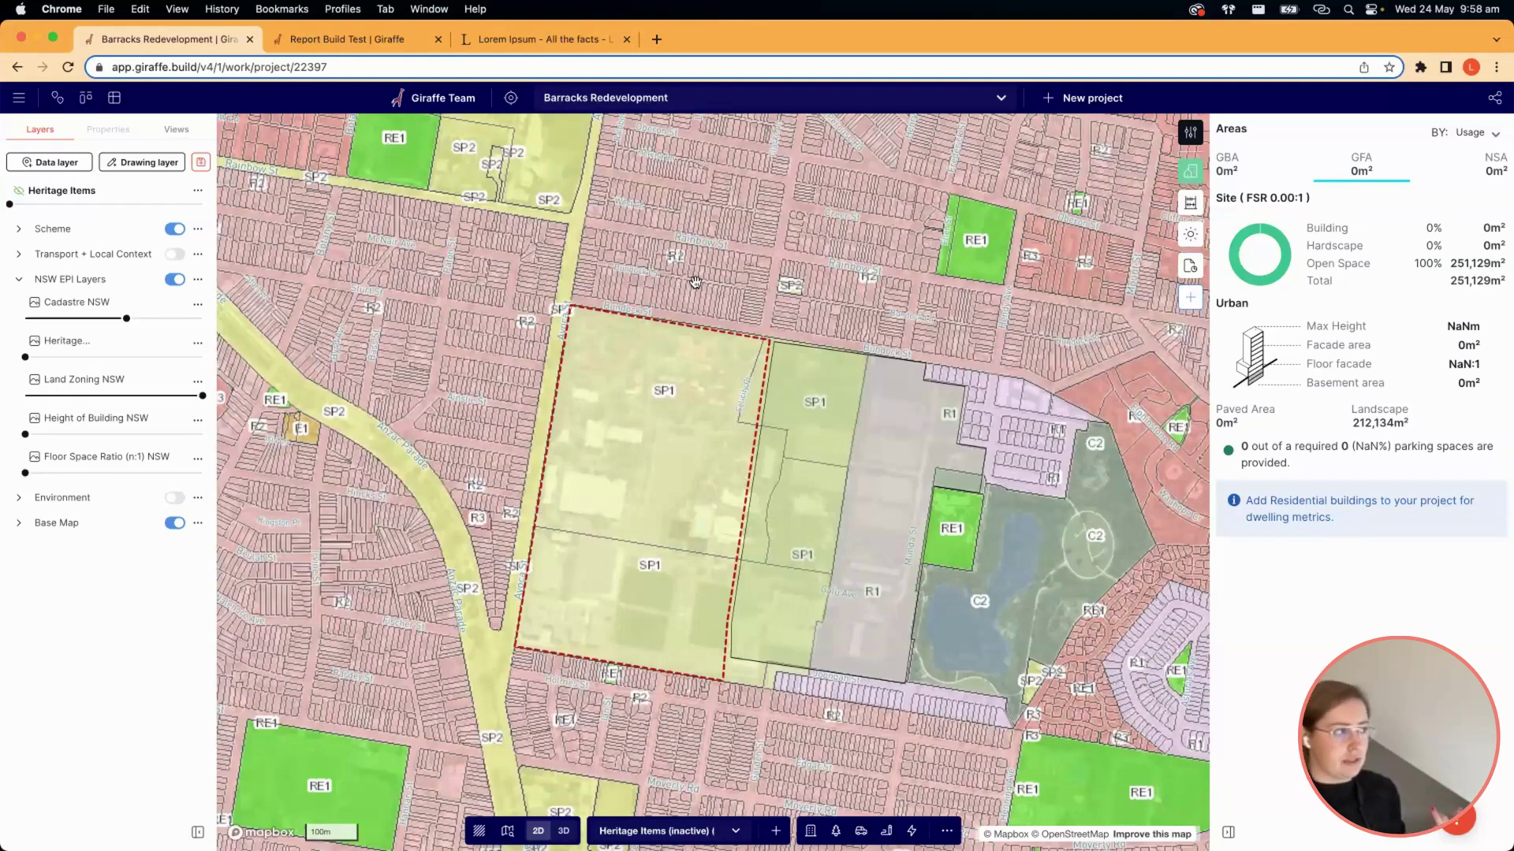
scroll(694, 282, "up", 1)
scroll(594, 327, "up", 4)
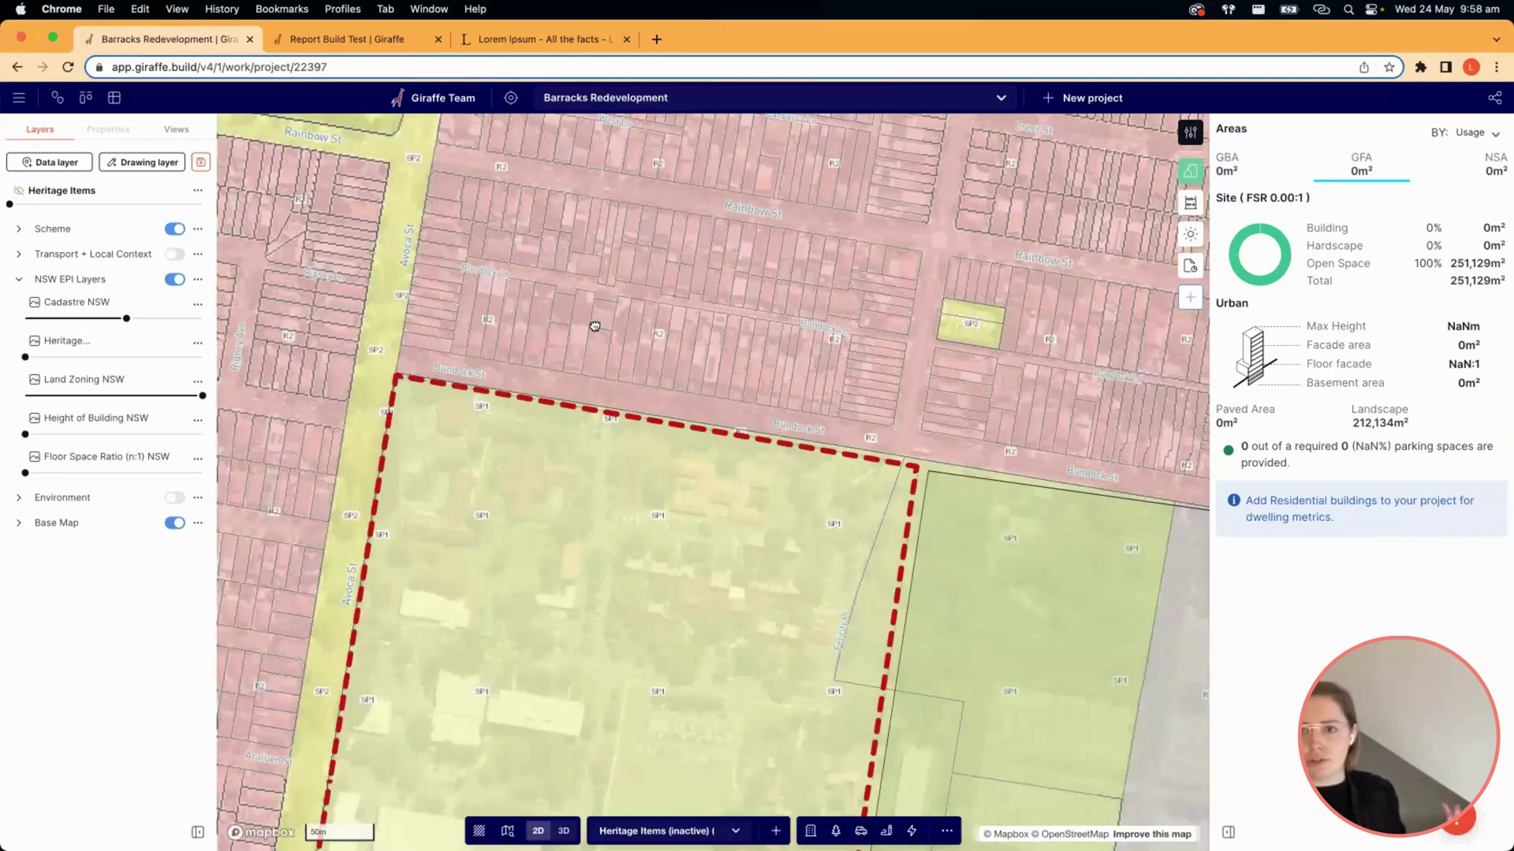
scroll(594, 326, "down", 1)
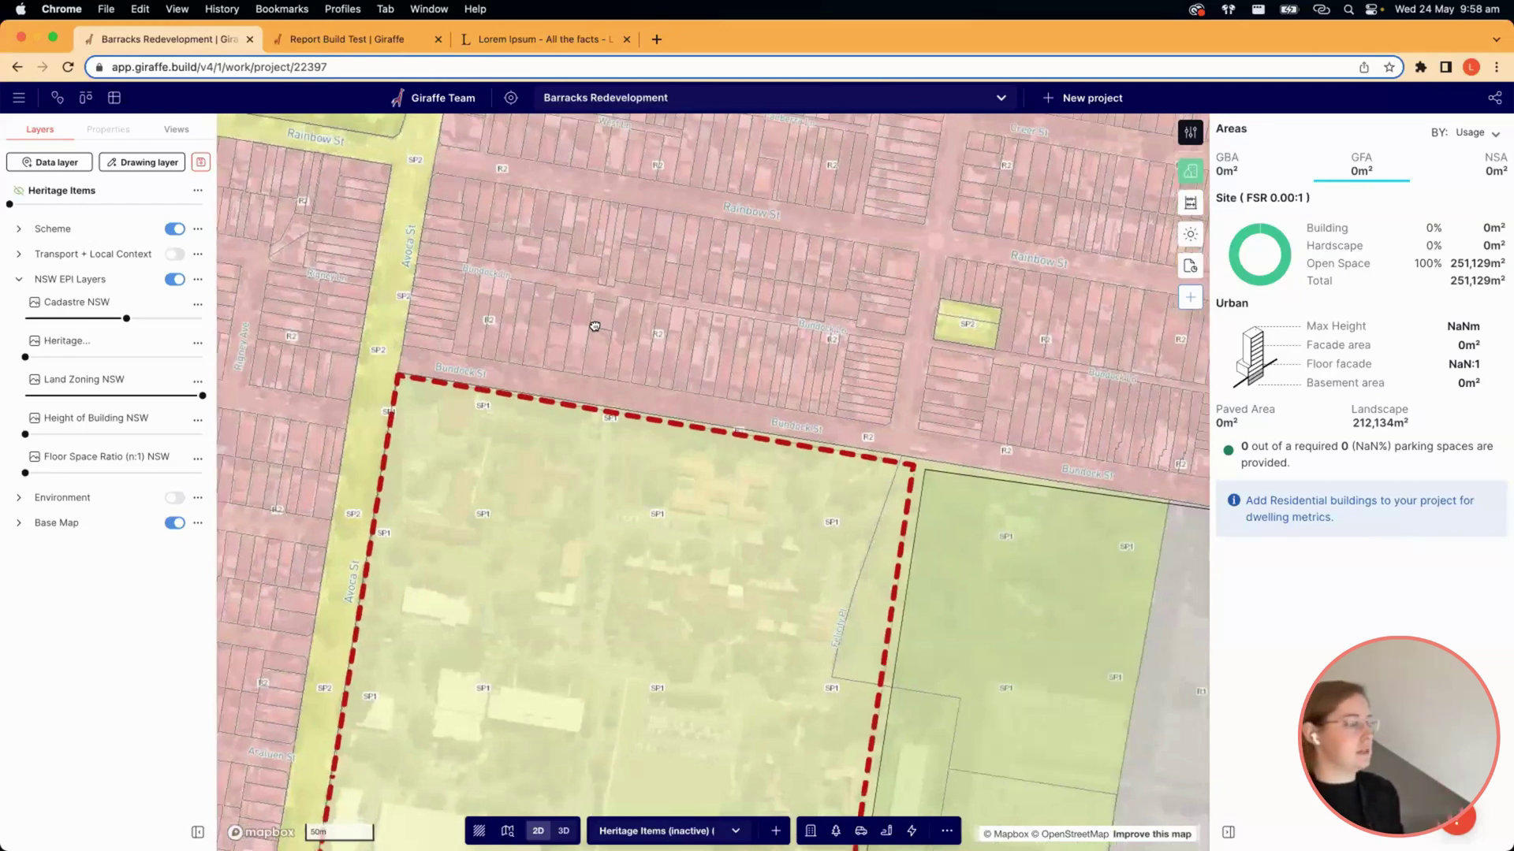
scroll(594, 327, "down", 1)
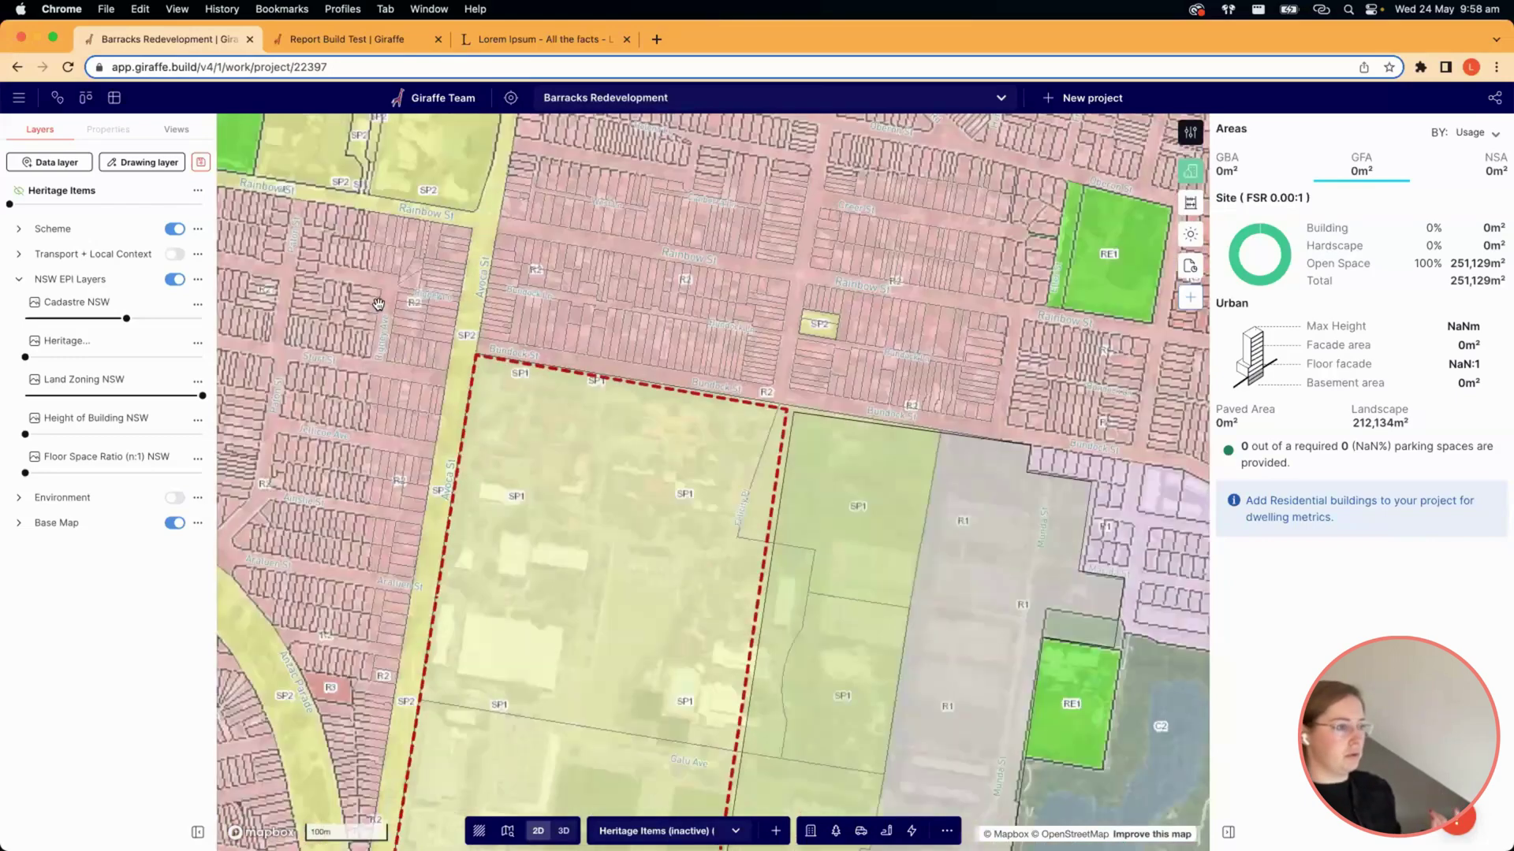
scroll(378, 304, "down", 1)
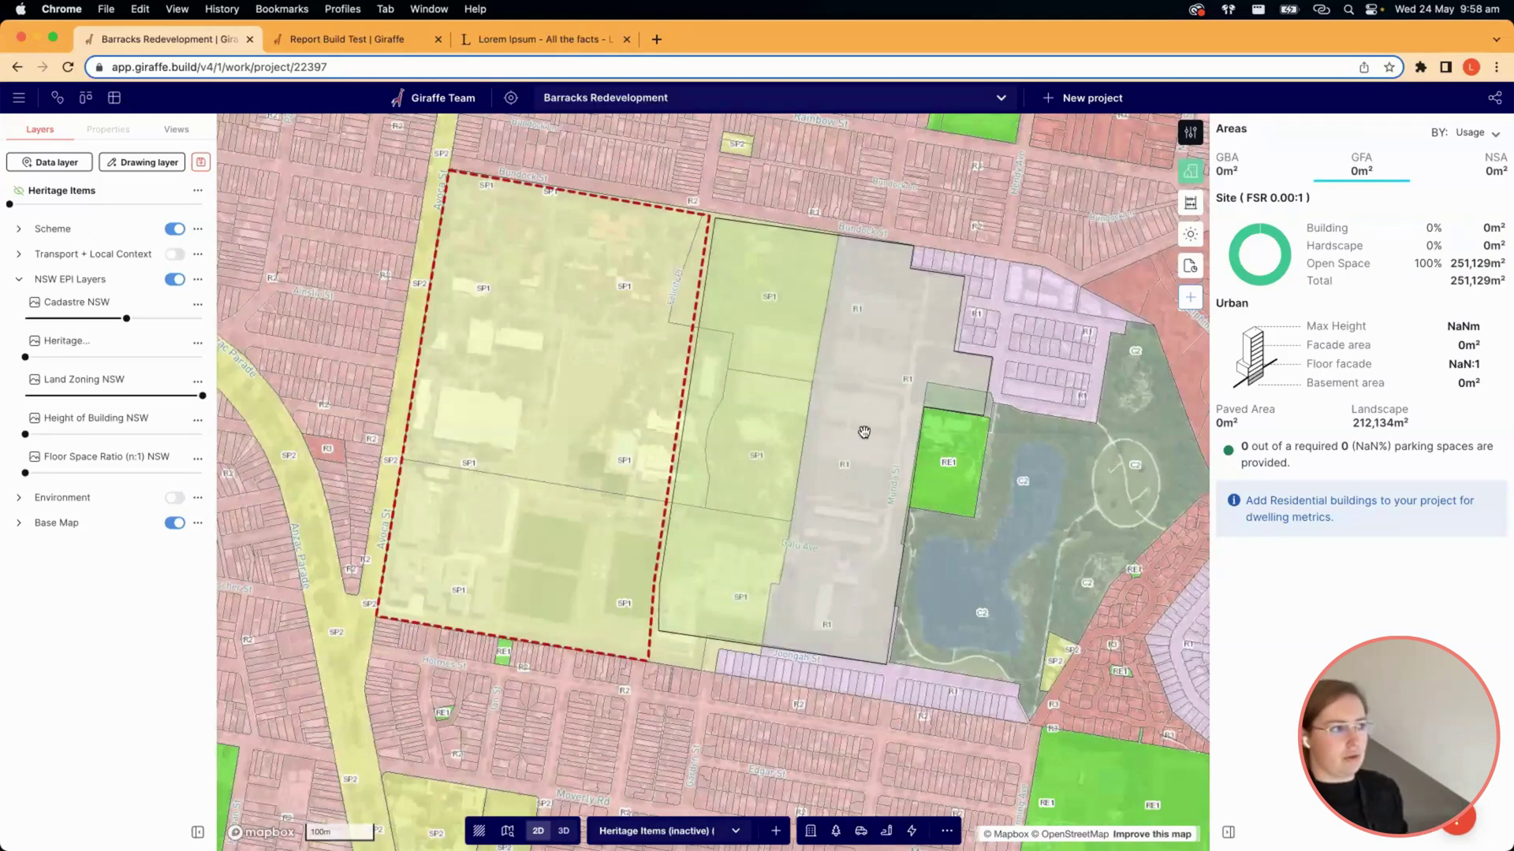
scroll(836, 588, "up", 1)
scroll(986, 327, "down", 1)
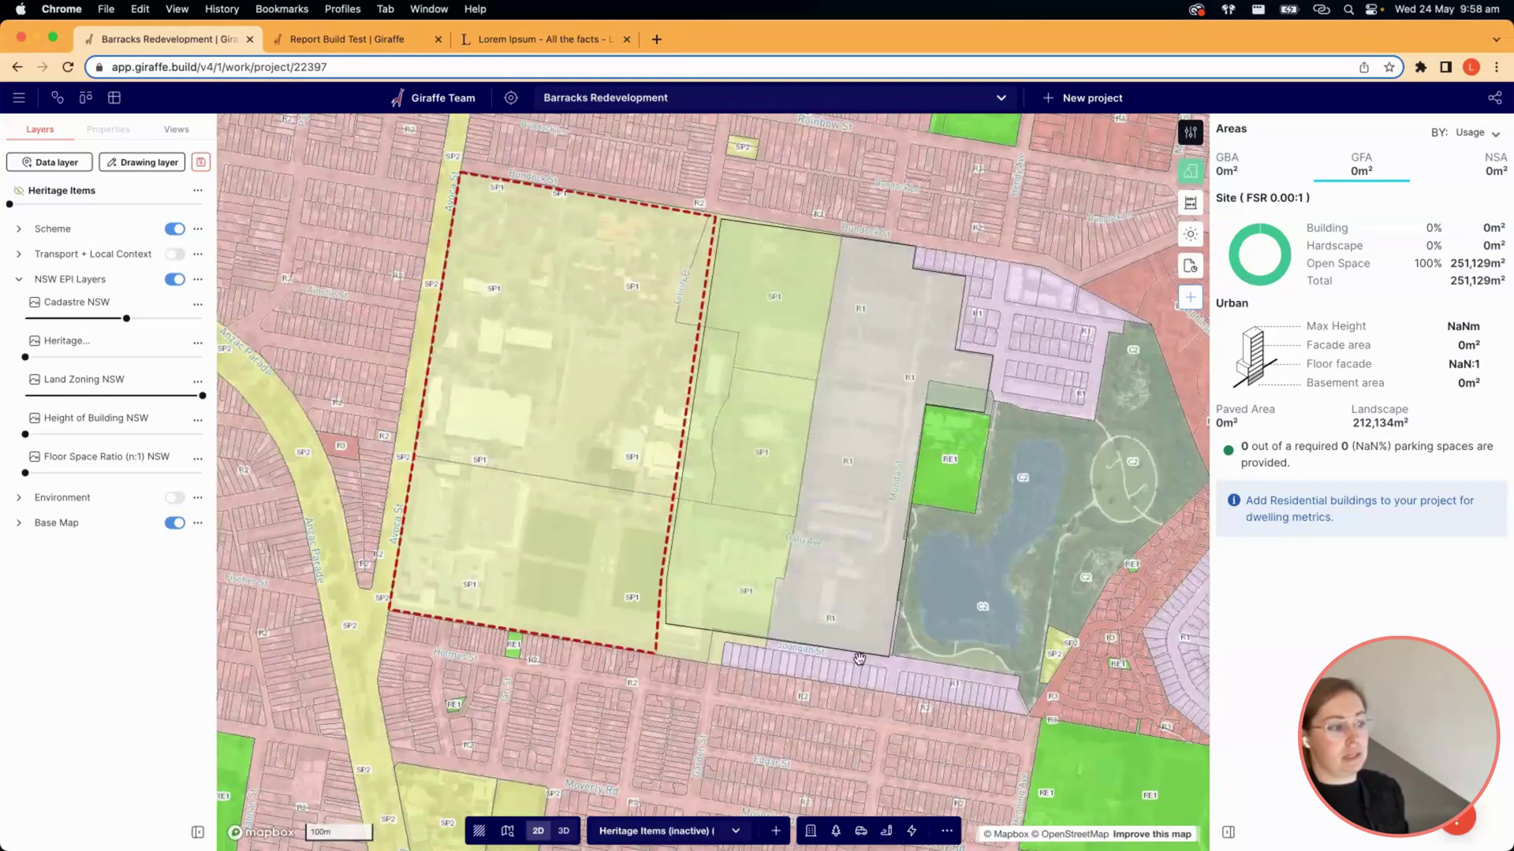
scroll(1007, 320, "down", 1)
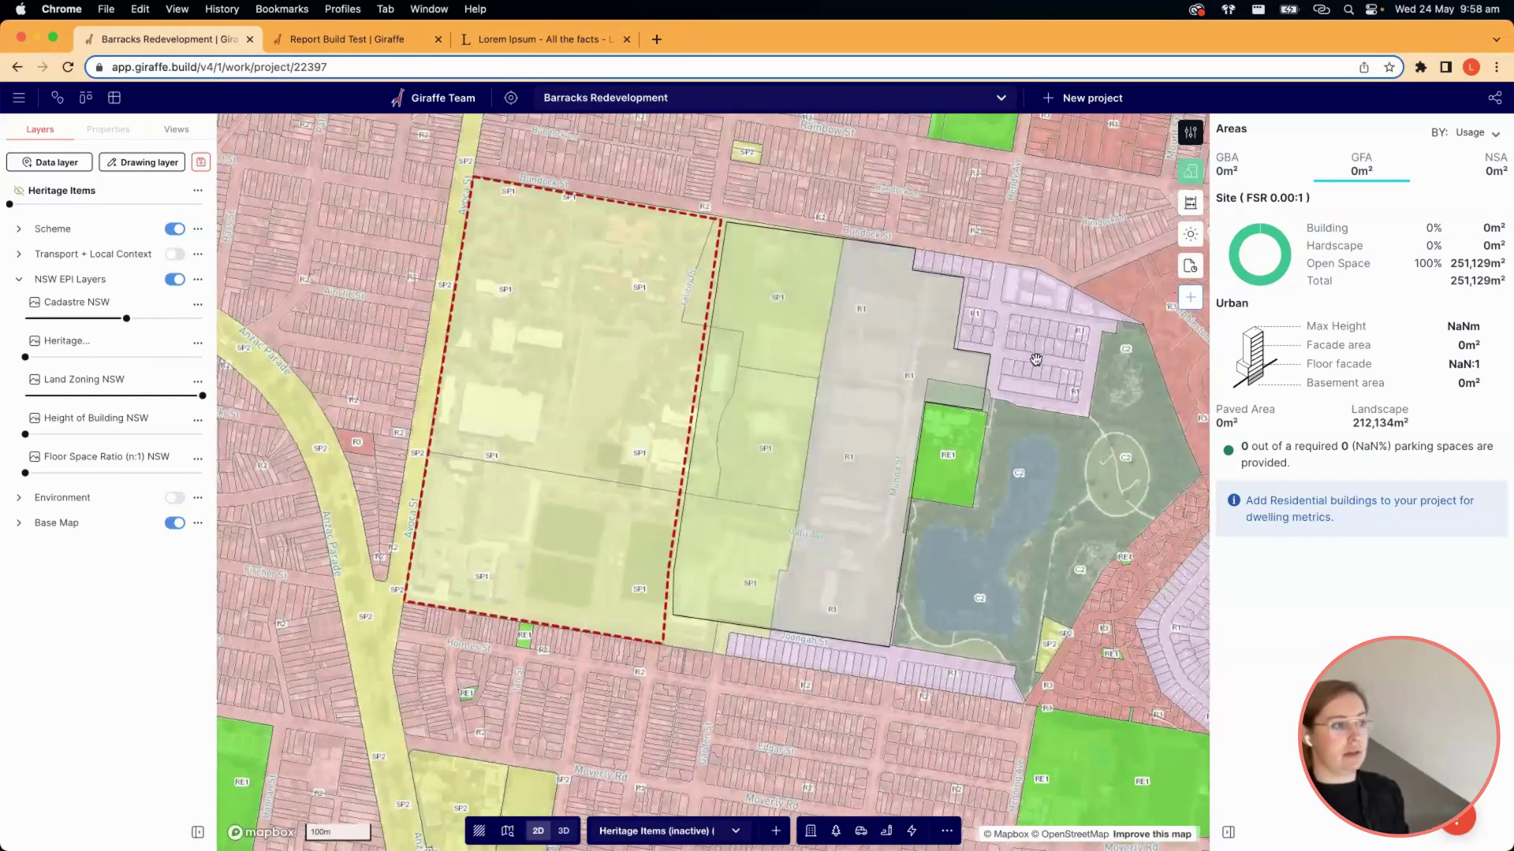
Switch off the NSW EPI Layers group and show the Metromap by Aerometrex imagery at full opacity before reducing it to just under half.
left_click(170, 282)
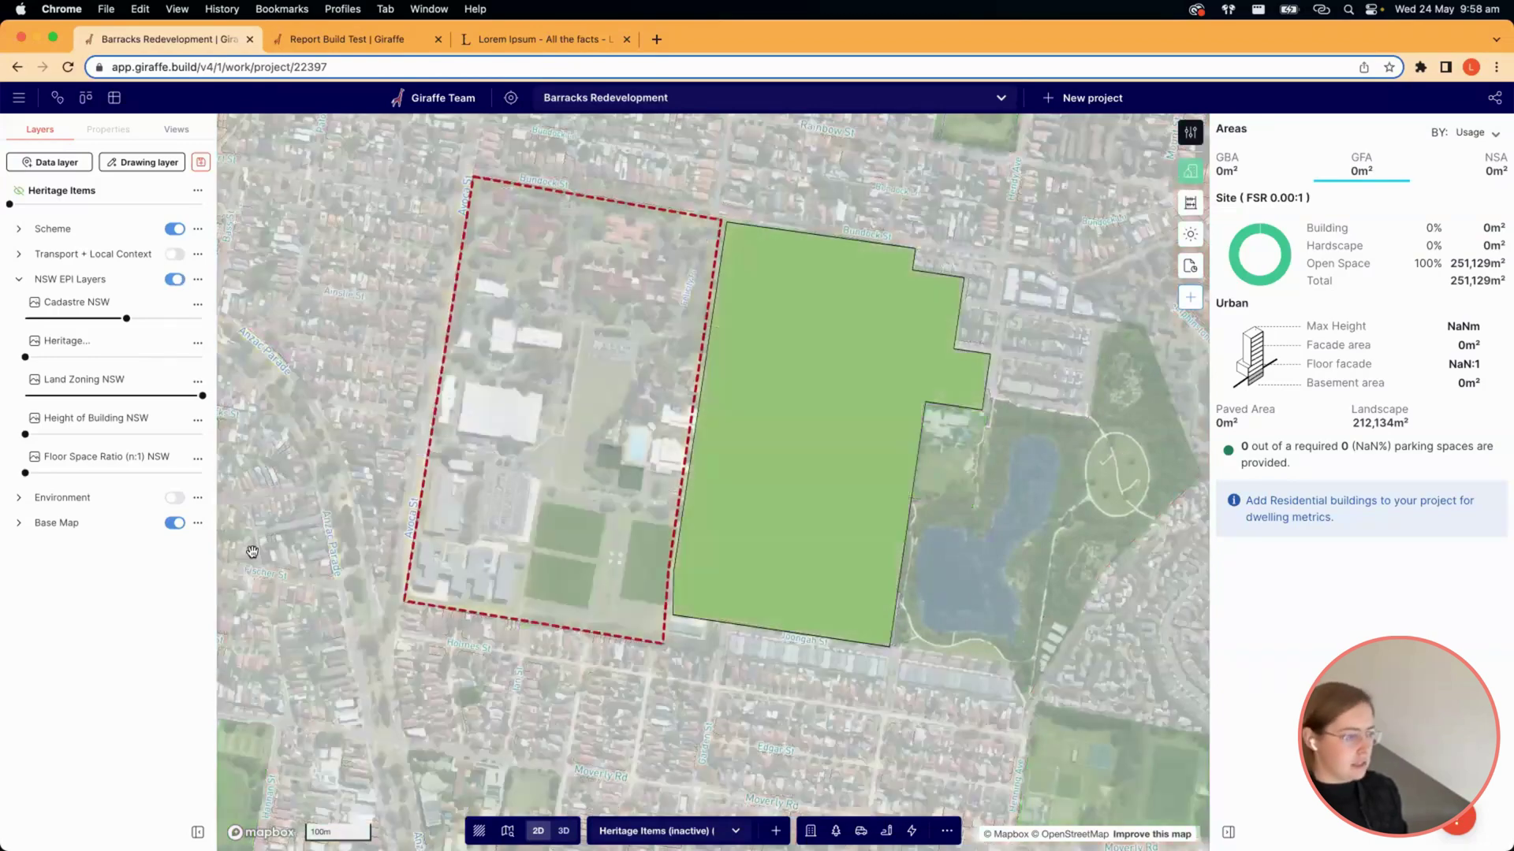
left_click(18, 523)
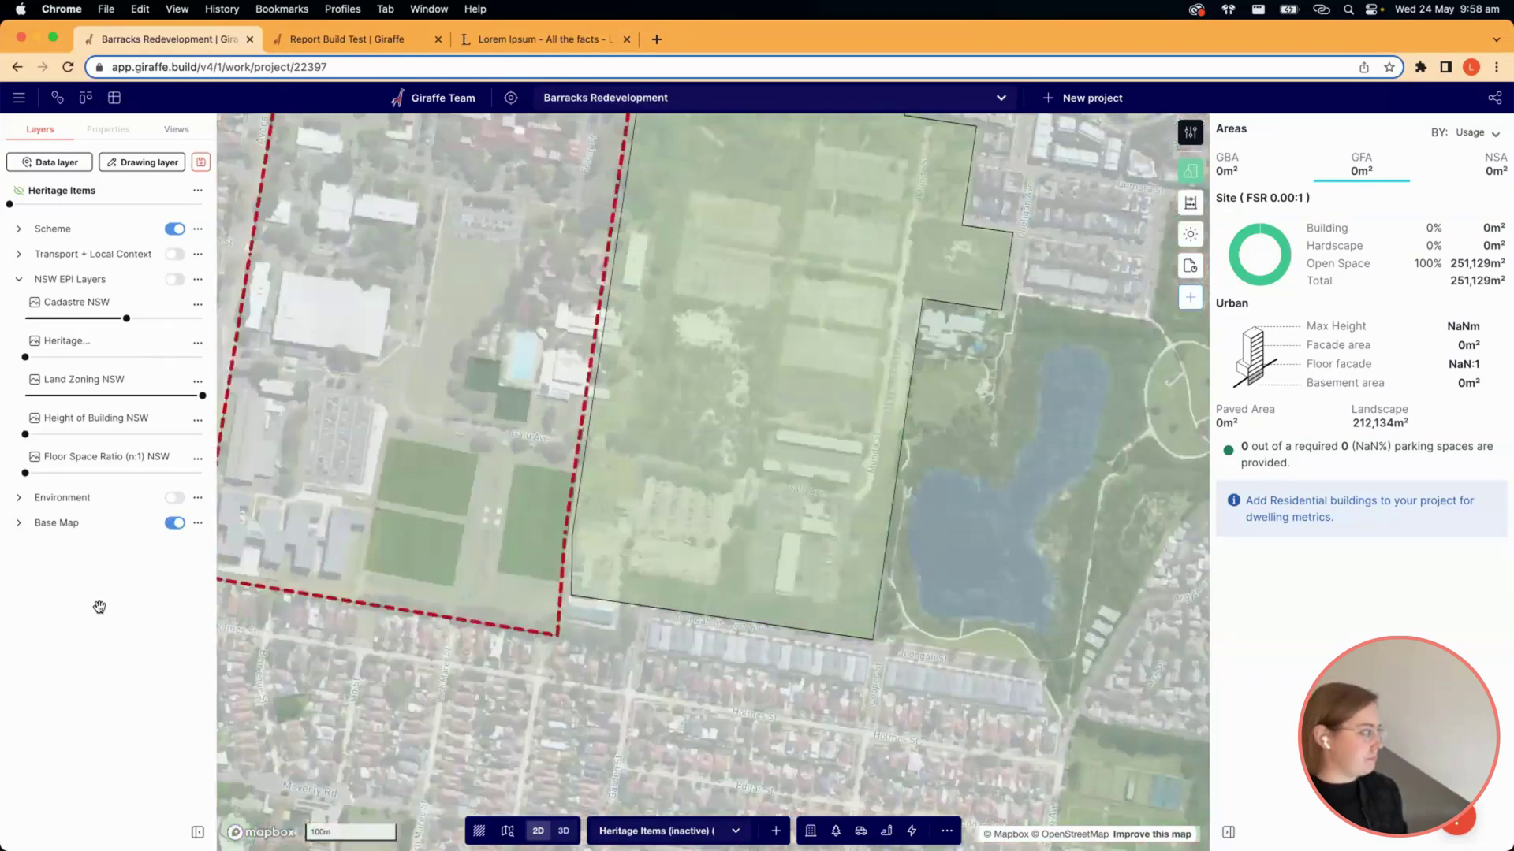
left_click_drag(89, 639, 652, 706)
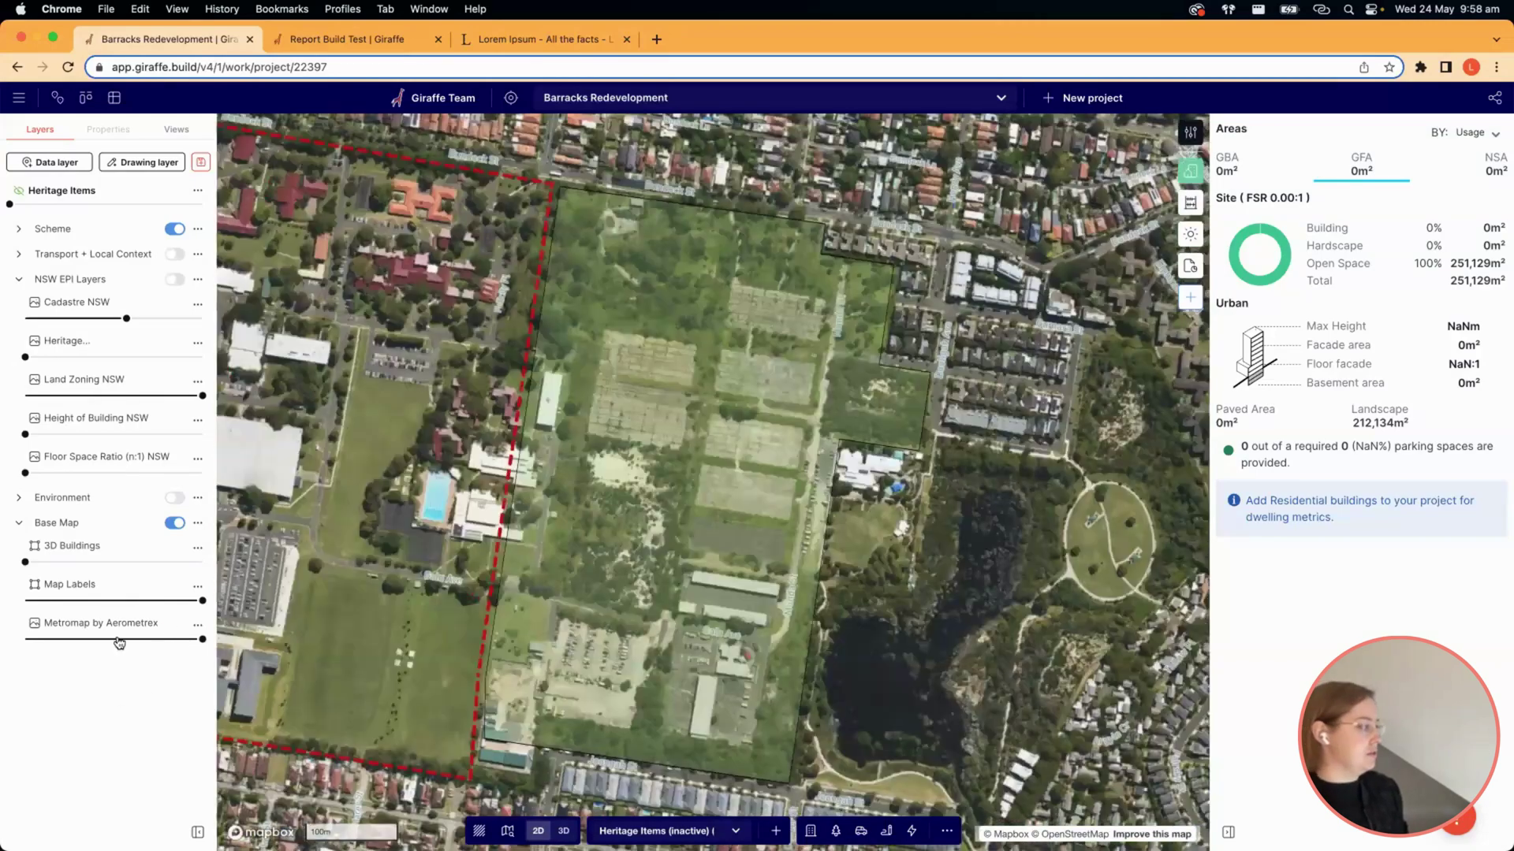
left_click_drag(119, 642, 101, 638)
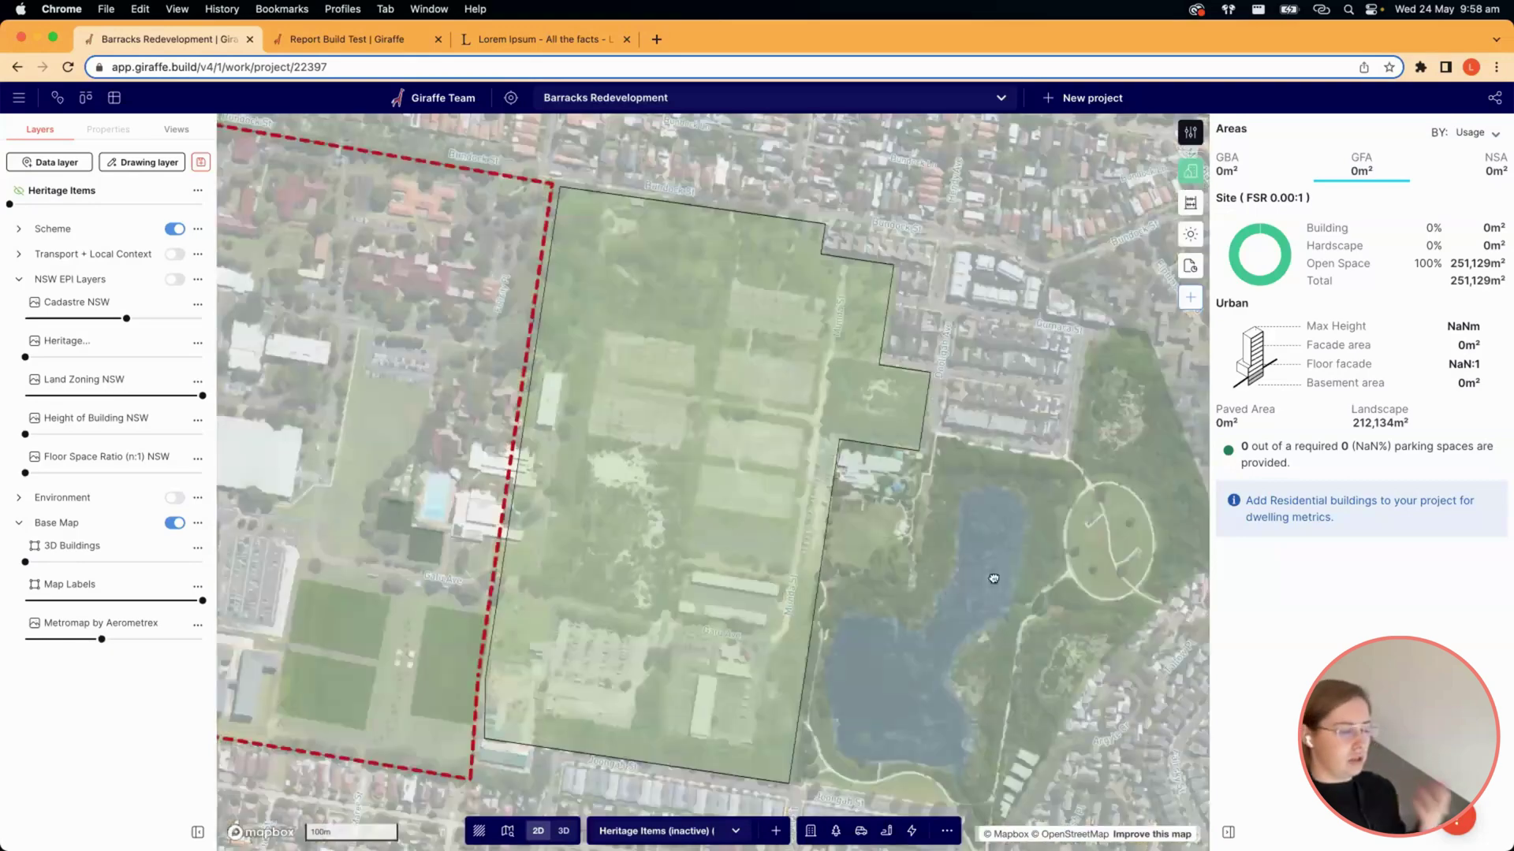
Show the NSW EPI Layers group with Height of Building NSW at full opacity and Land Zoning NSW at zero around the site.
left_click_drag(1017, 572, 1035, 565)
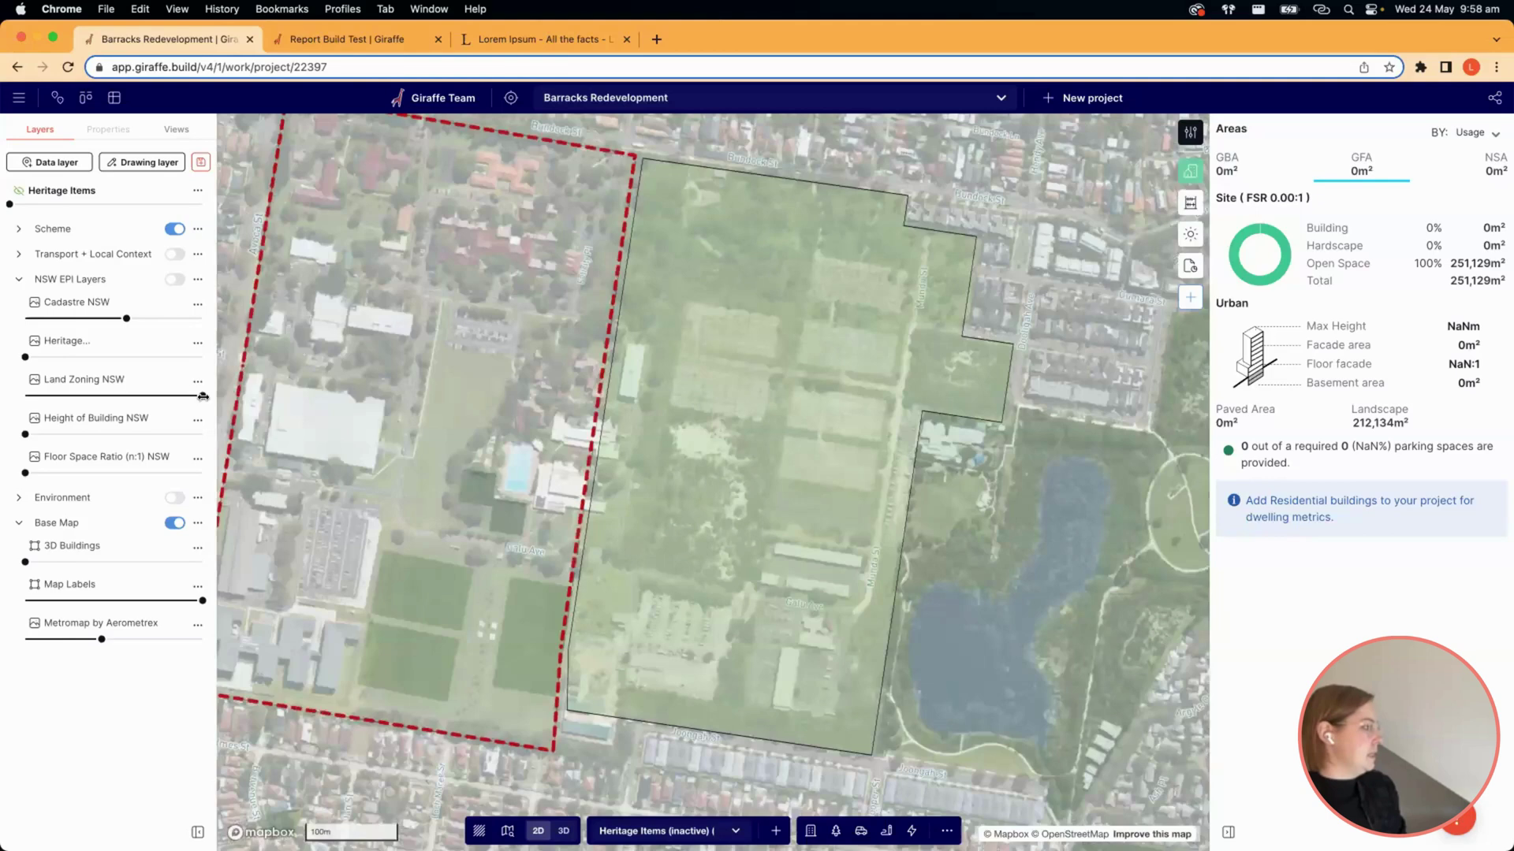
left_click_drag(25, 435, 203, 435)
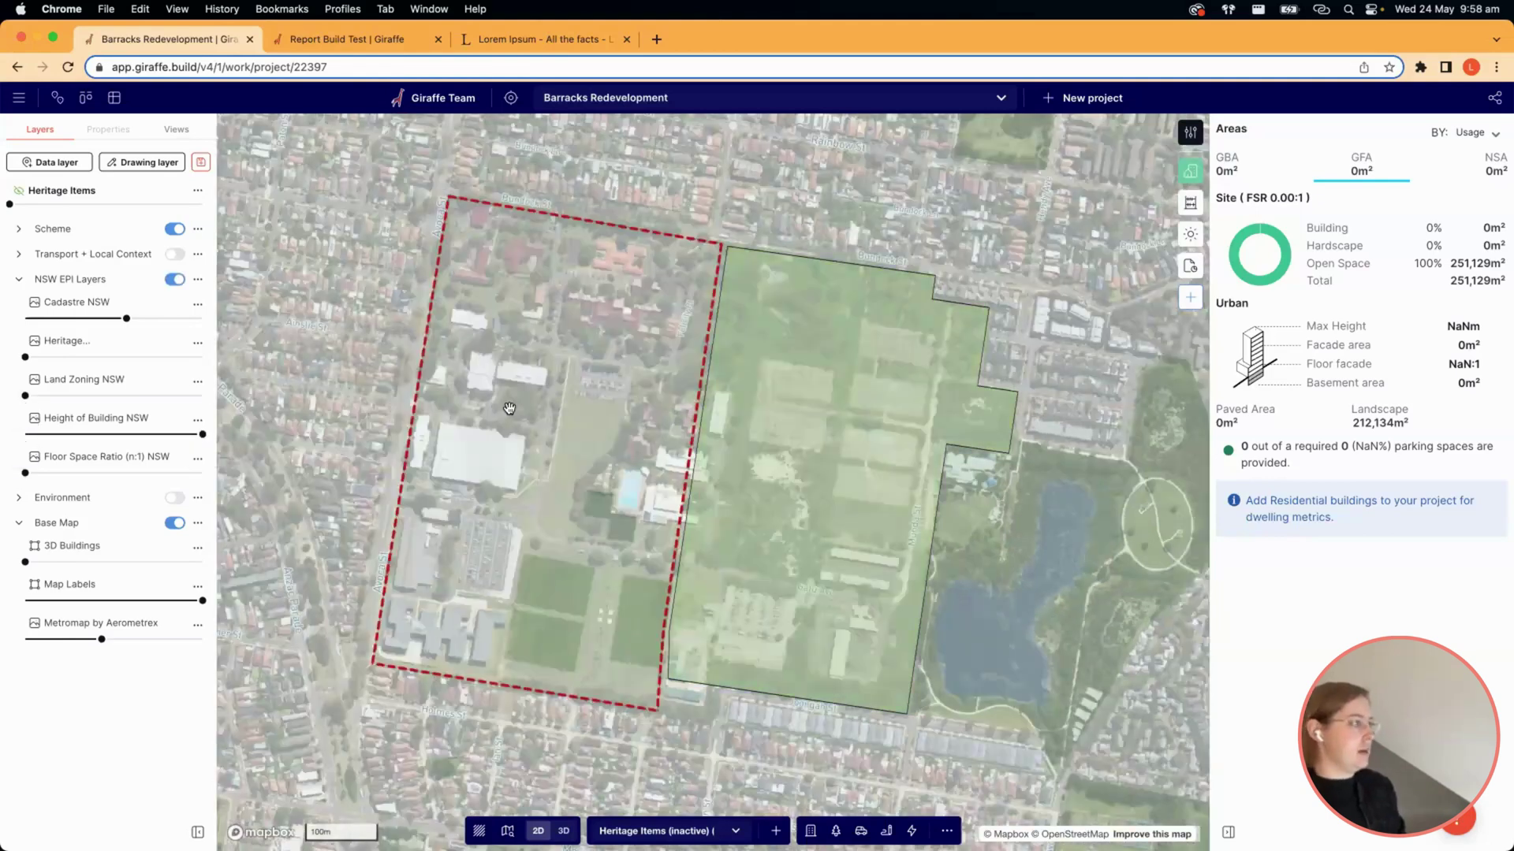
scroll(510, 409, "down", 1)
scroll(480, 412, "down", 1)
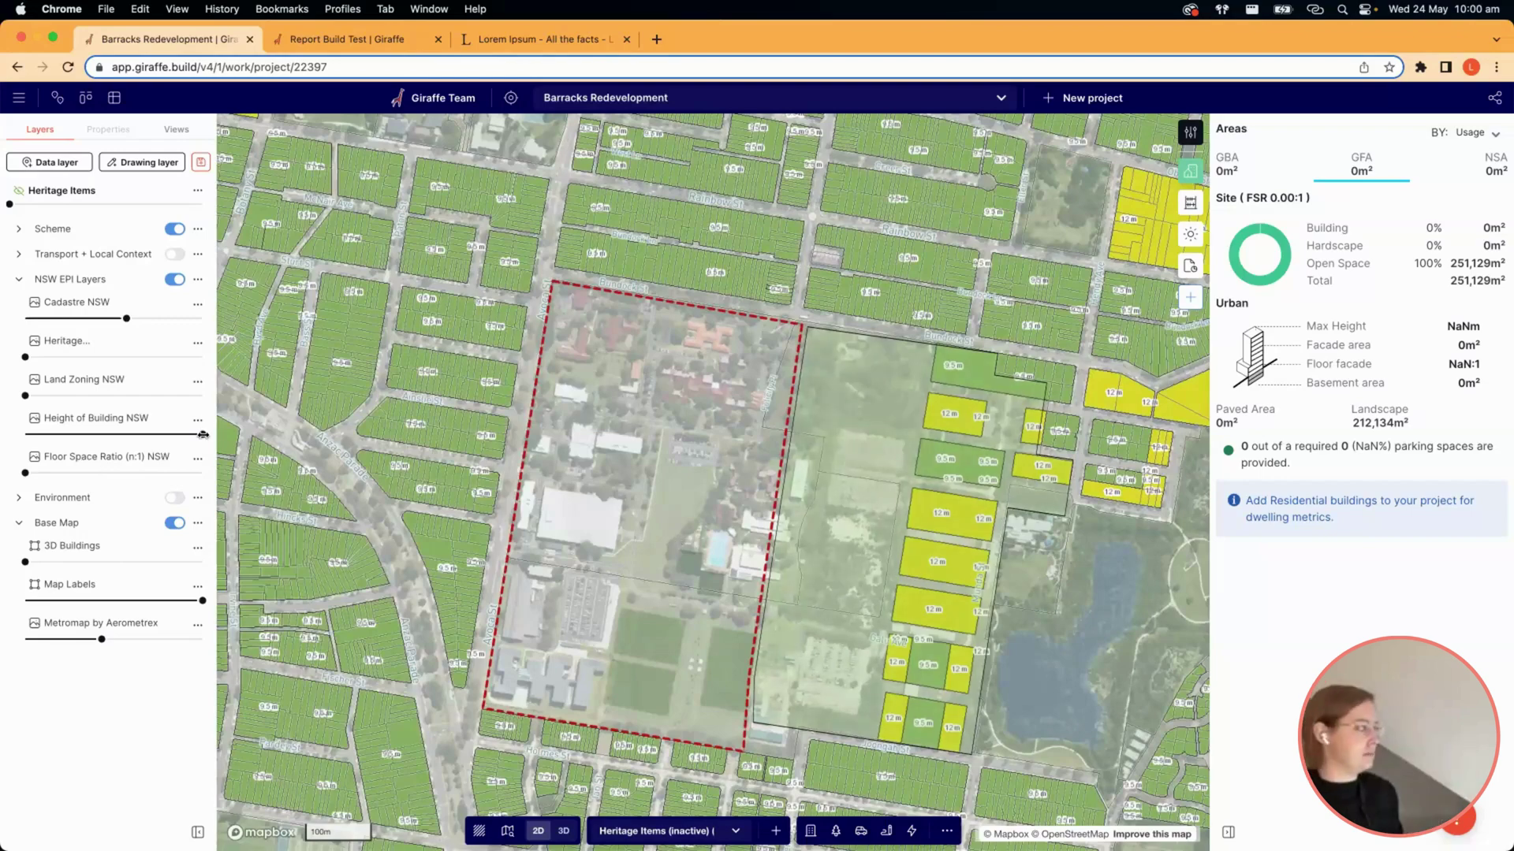
Set Height of Building NSW to zero opacity and show the 3D Buildings layer at 78% opacity in 3D around the site.
left_click_drag(202, 434, 194, 434)
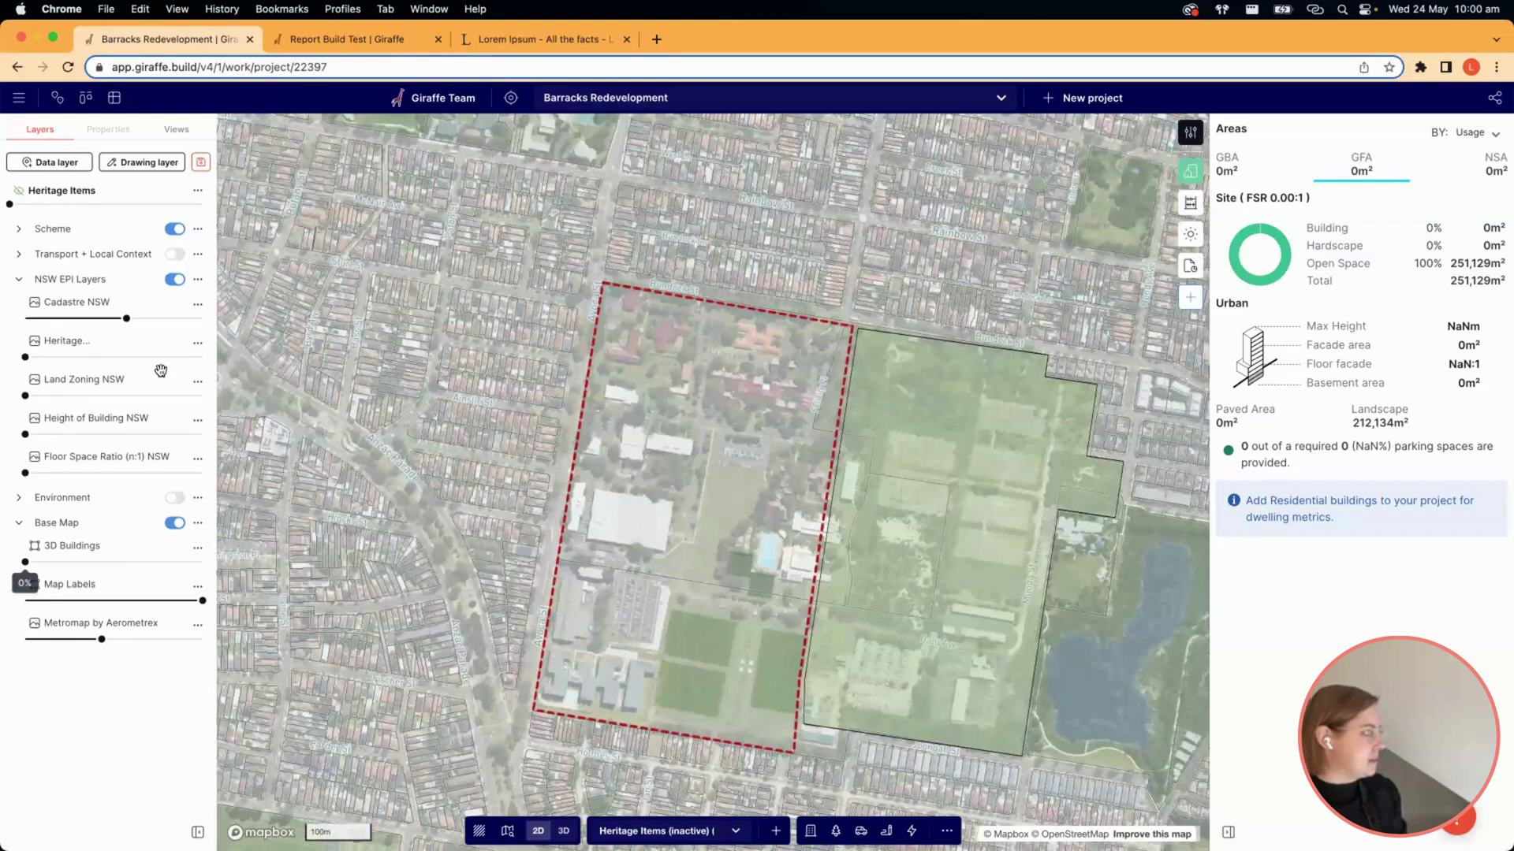
left_click_drag(26, 369, 163, 369)
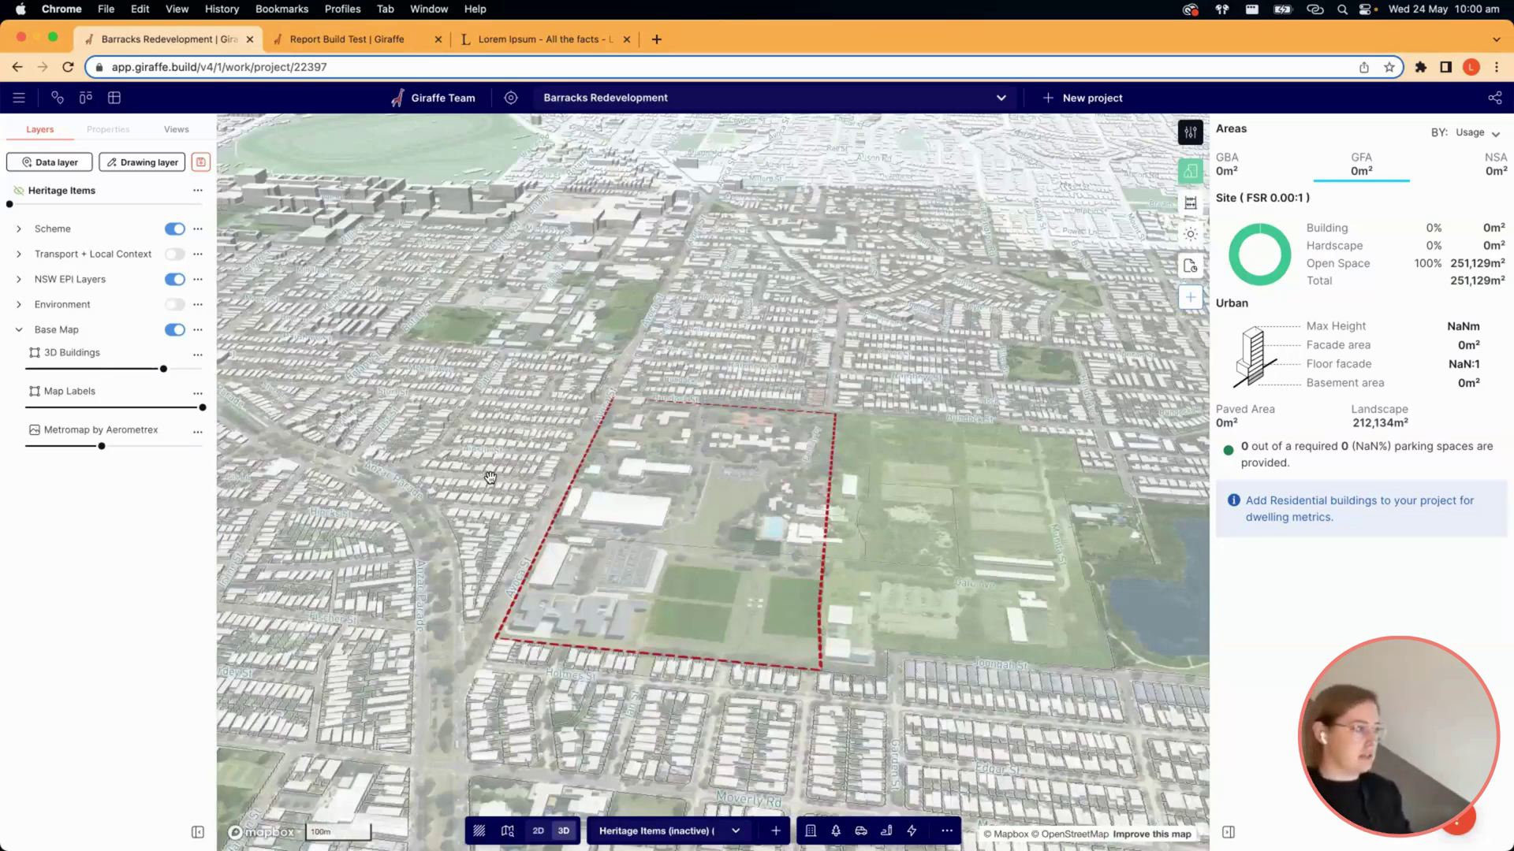
right_click_drag(488, 473, 514, 471)
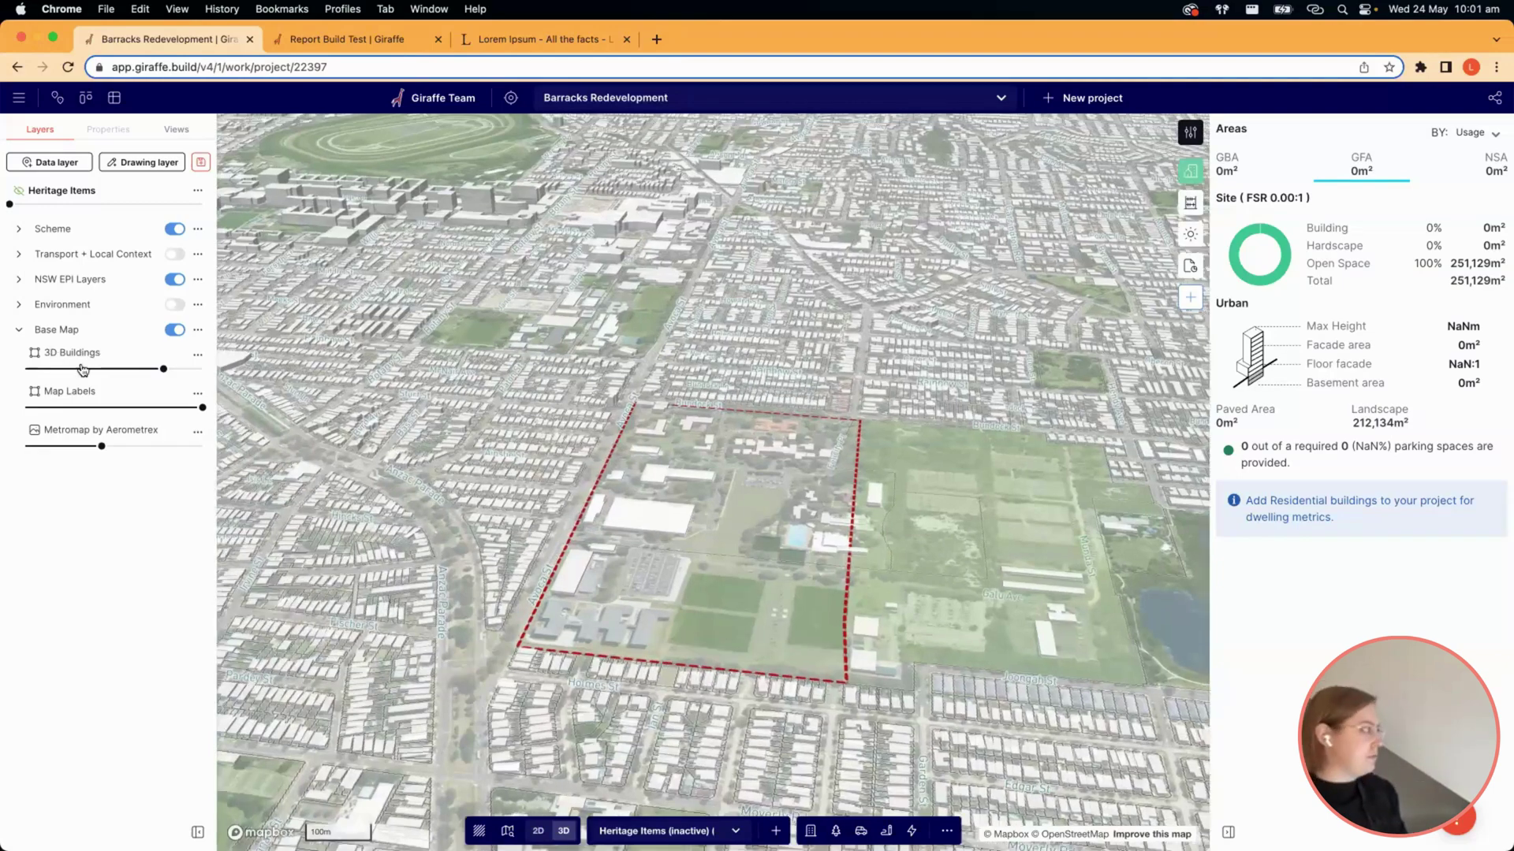
Open the Lens controls for the 3D Buildings layer and view the surrounding buildings in 3D at full opacity.
left_click(197, 355)
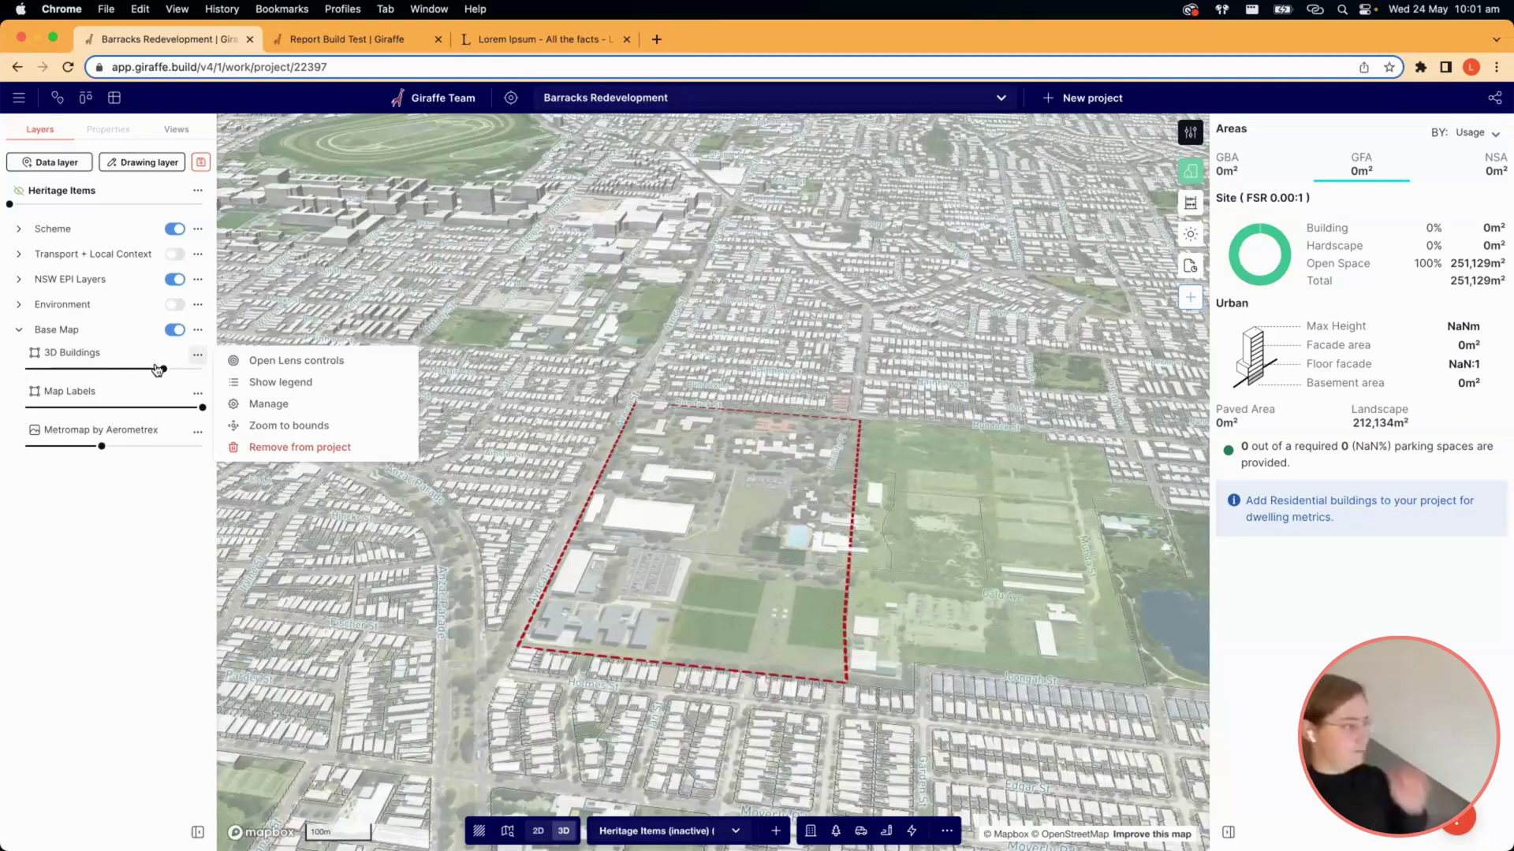
mouse_move(161, 369)
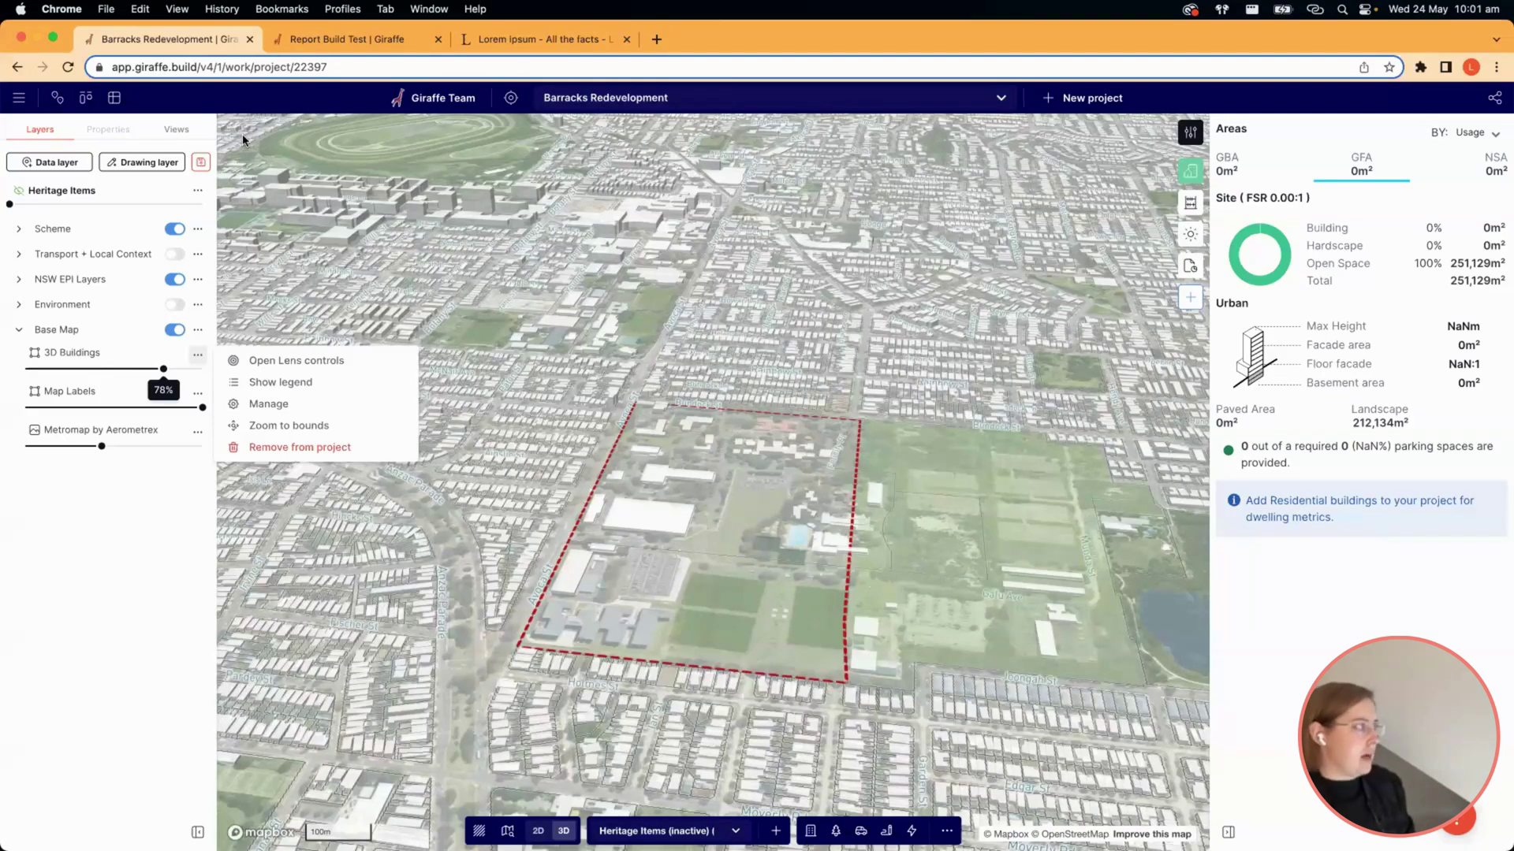
left_click(574, 142)
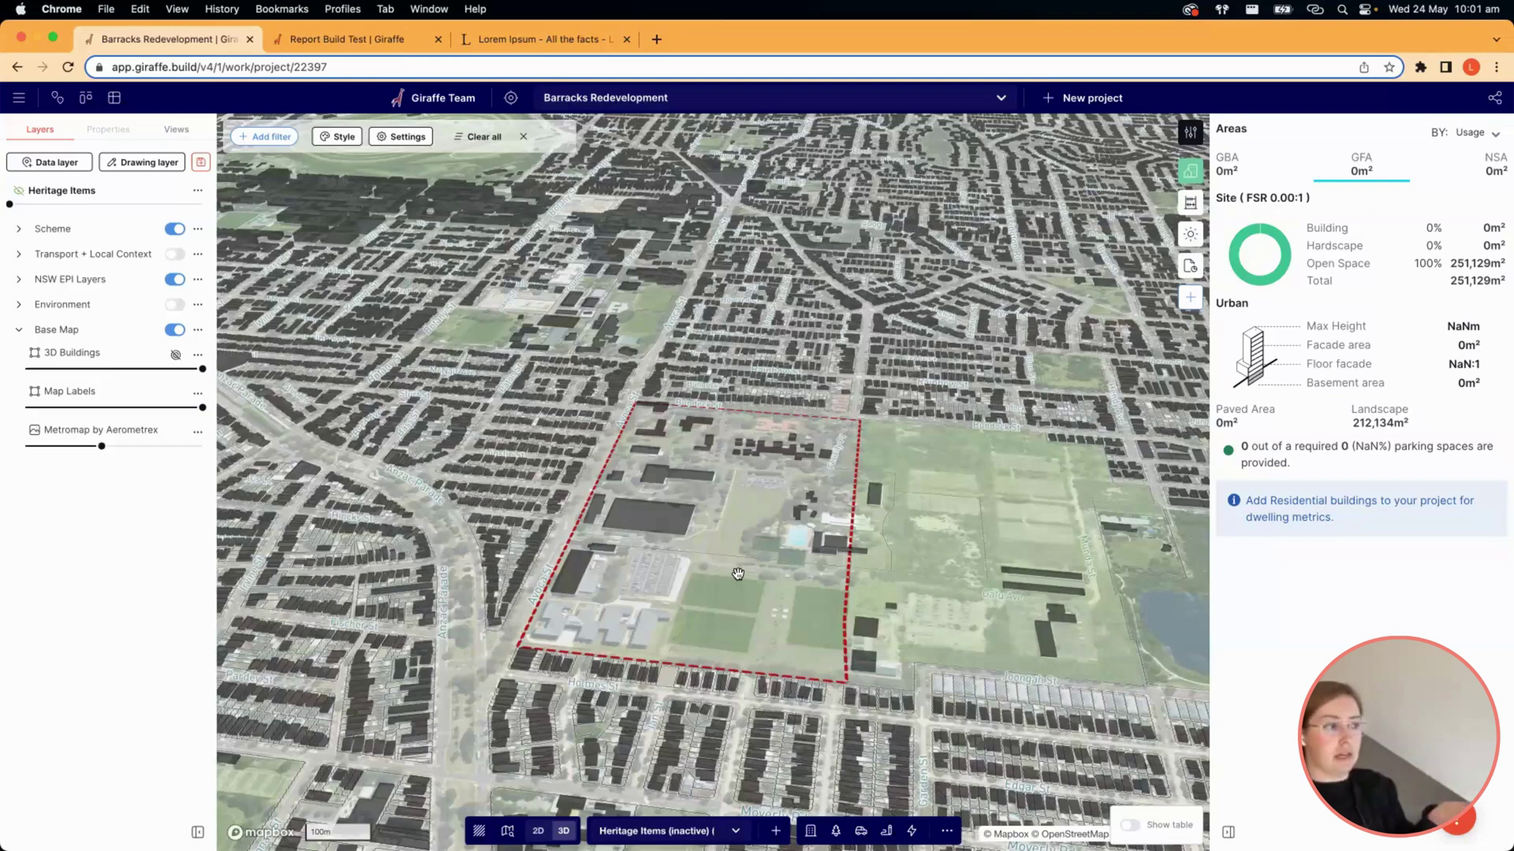
right_click_drag(679, 559, 686, 566)
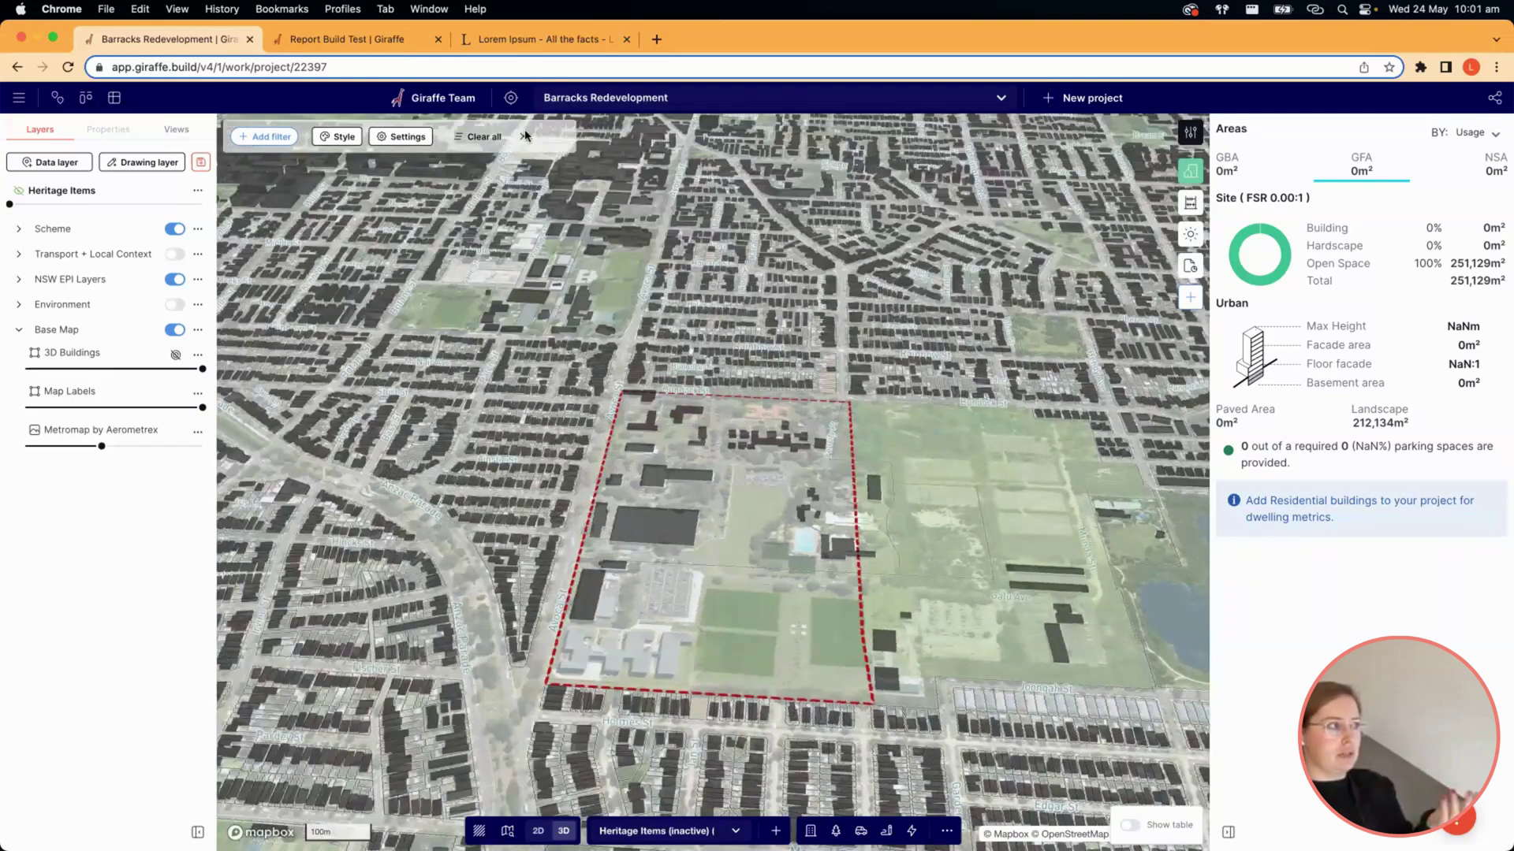
right_click_drag(527, 144, 478, 147)
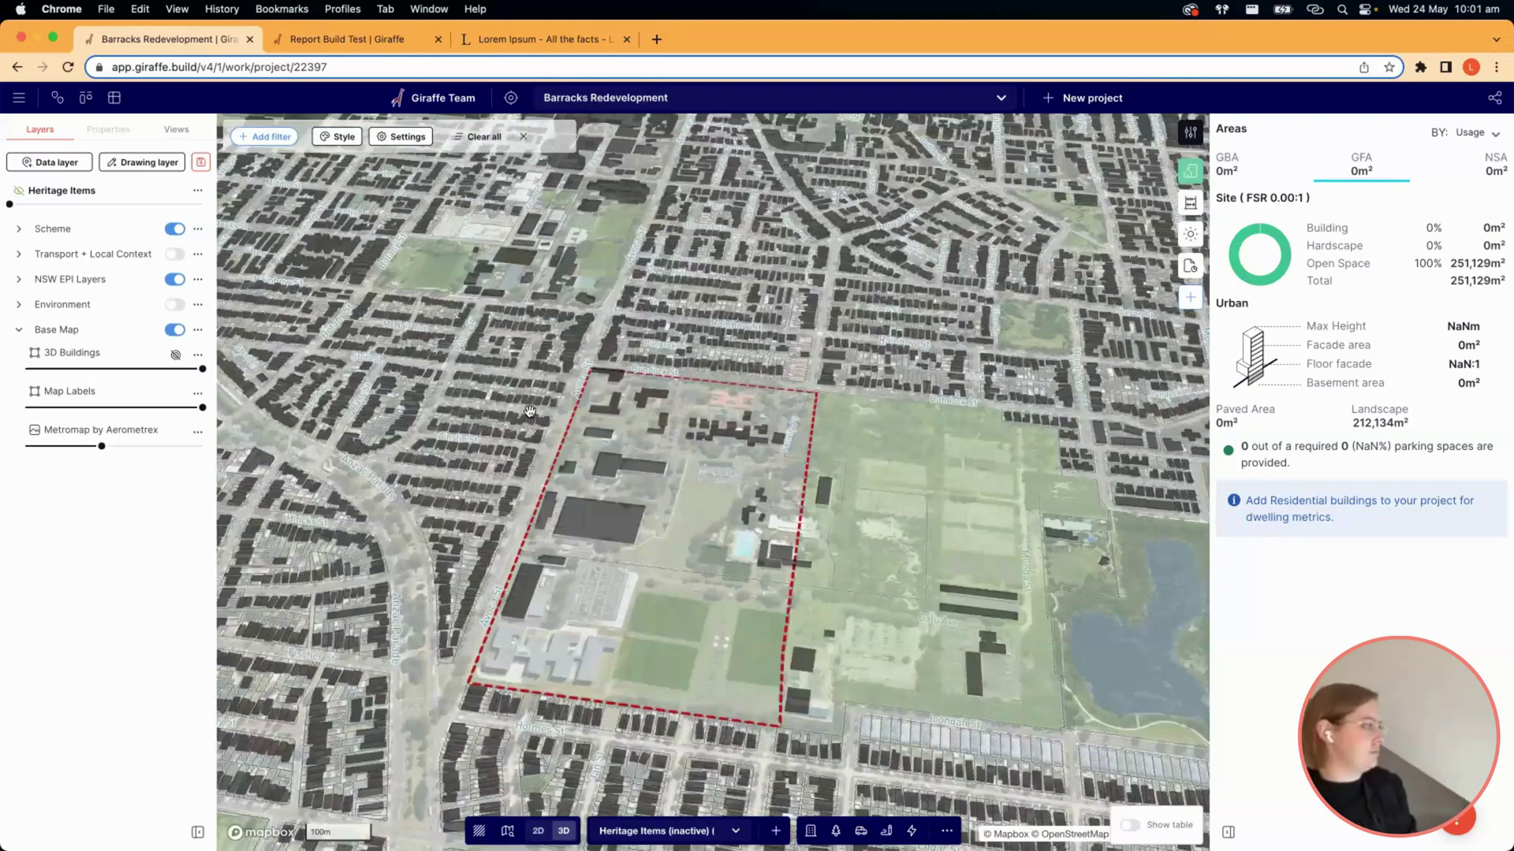
left_click_drag(474, 374, 421, 357)
Add a filter to the 3D Buildings layer that keeps only buildings with a height greater than 4.
left_click(259, 145)
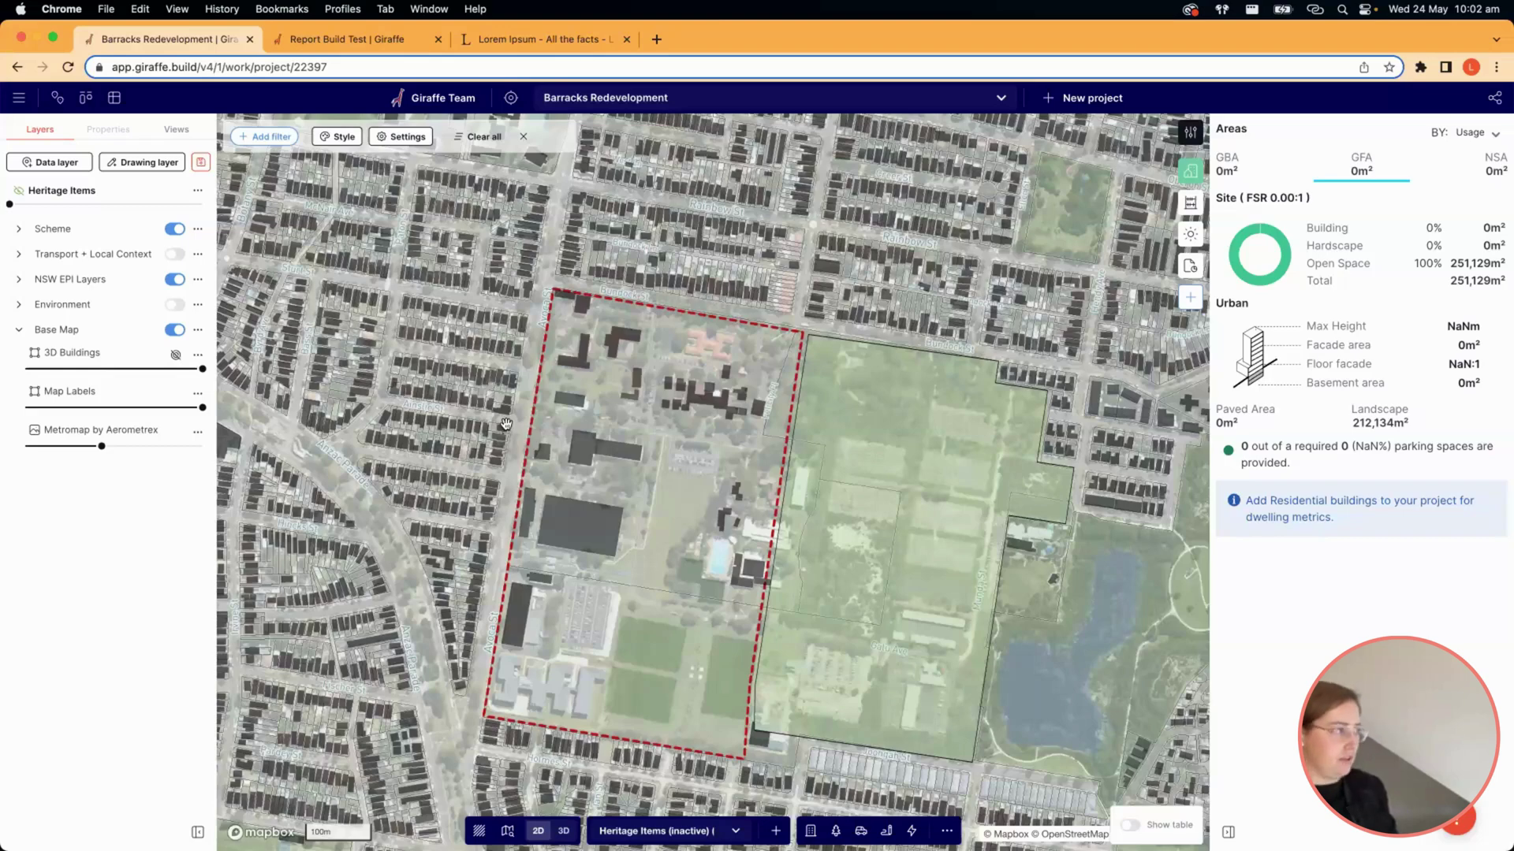
right_click_drag(452, 461, 451, 455)
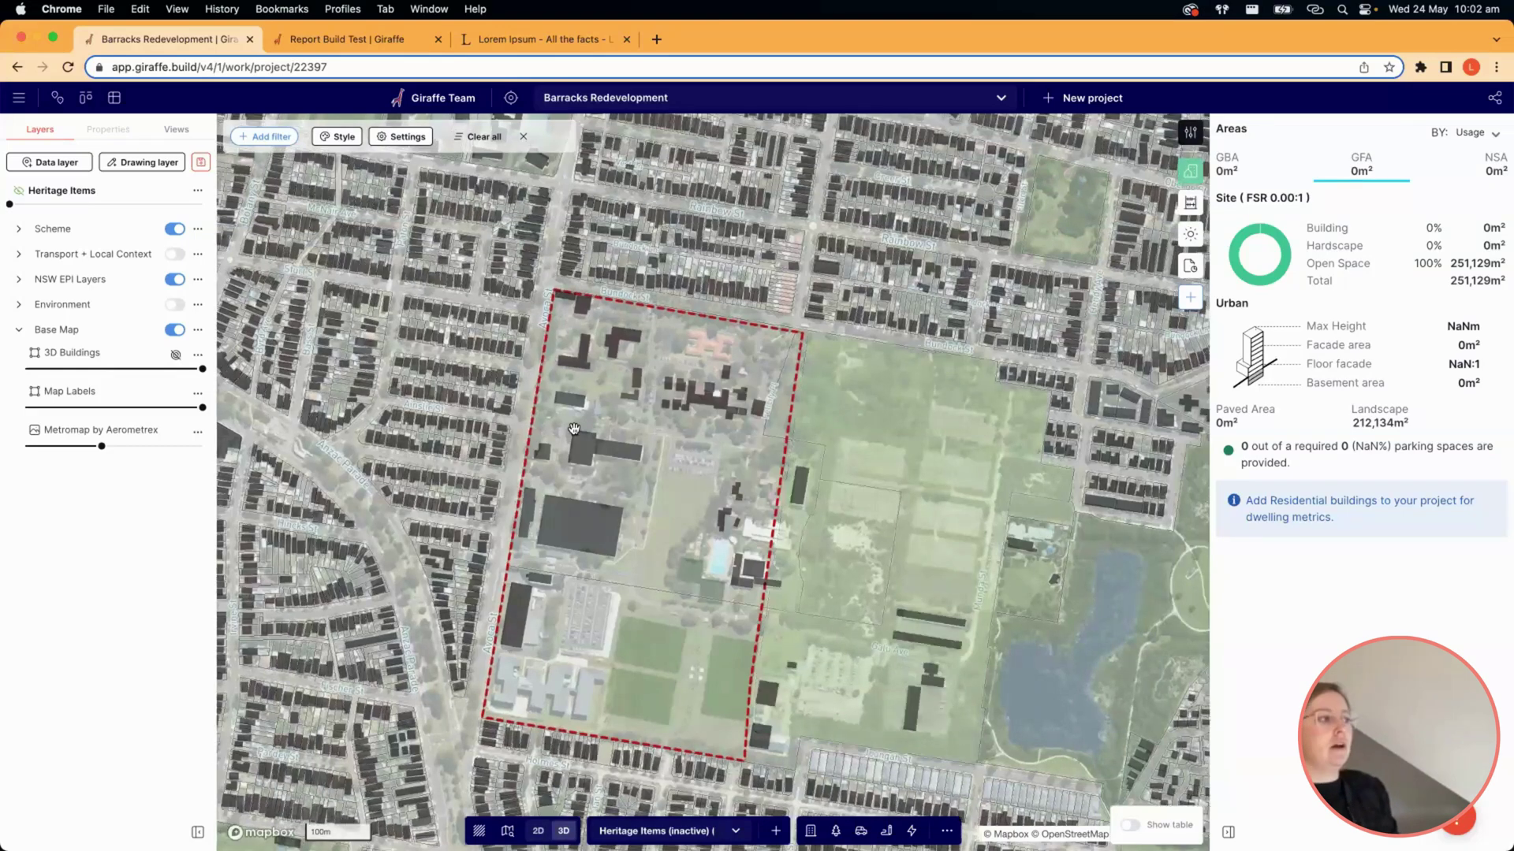
right_click_drag(574, 429, 574, 360)
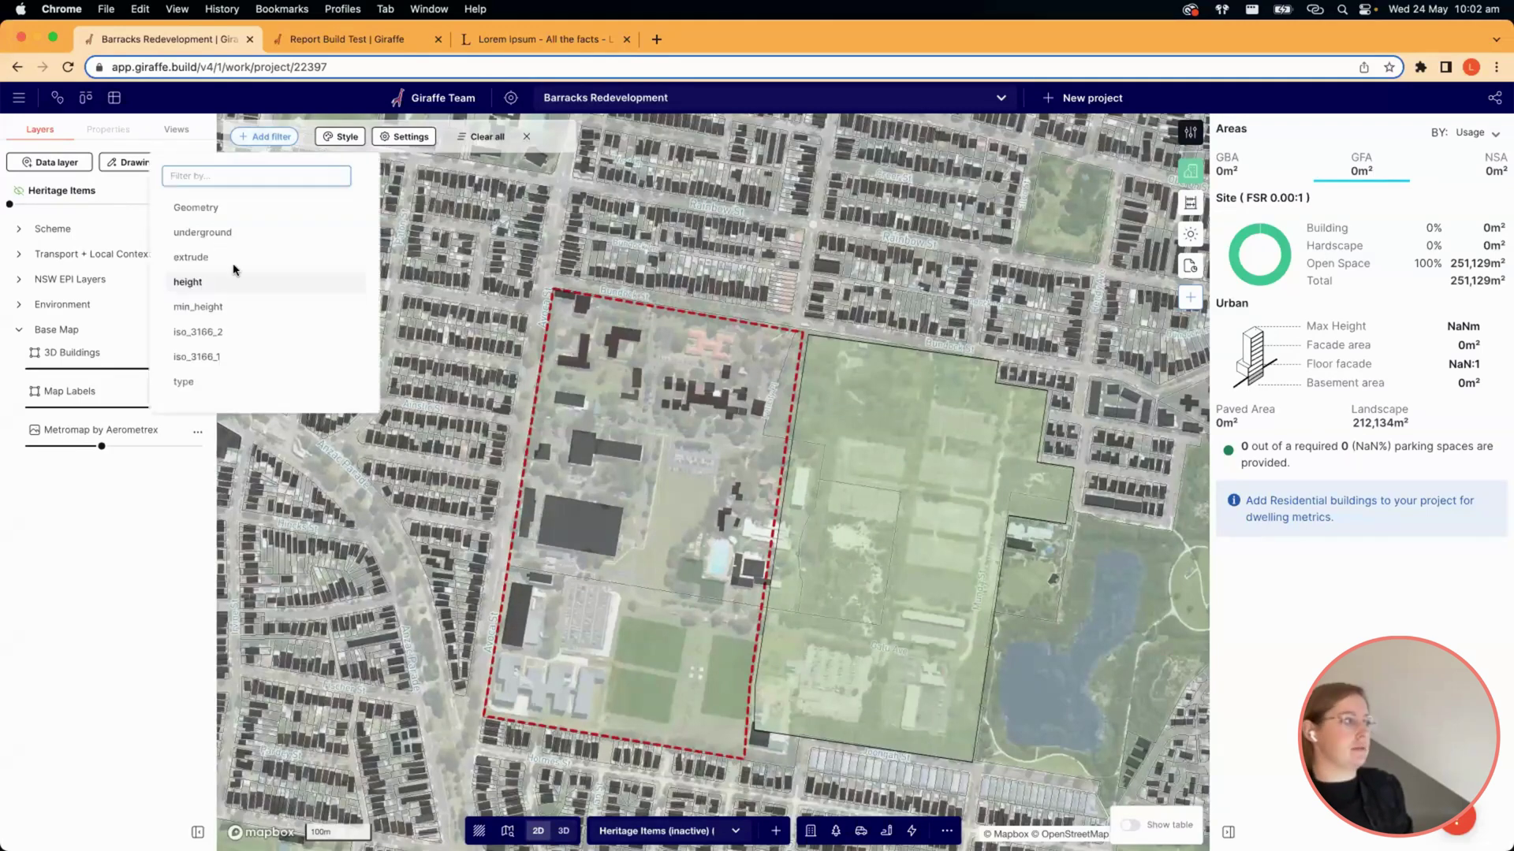
left_click(234, 269)
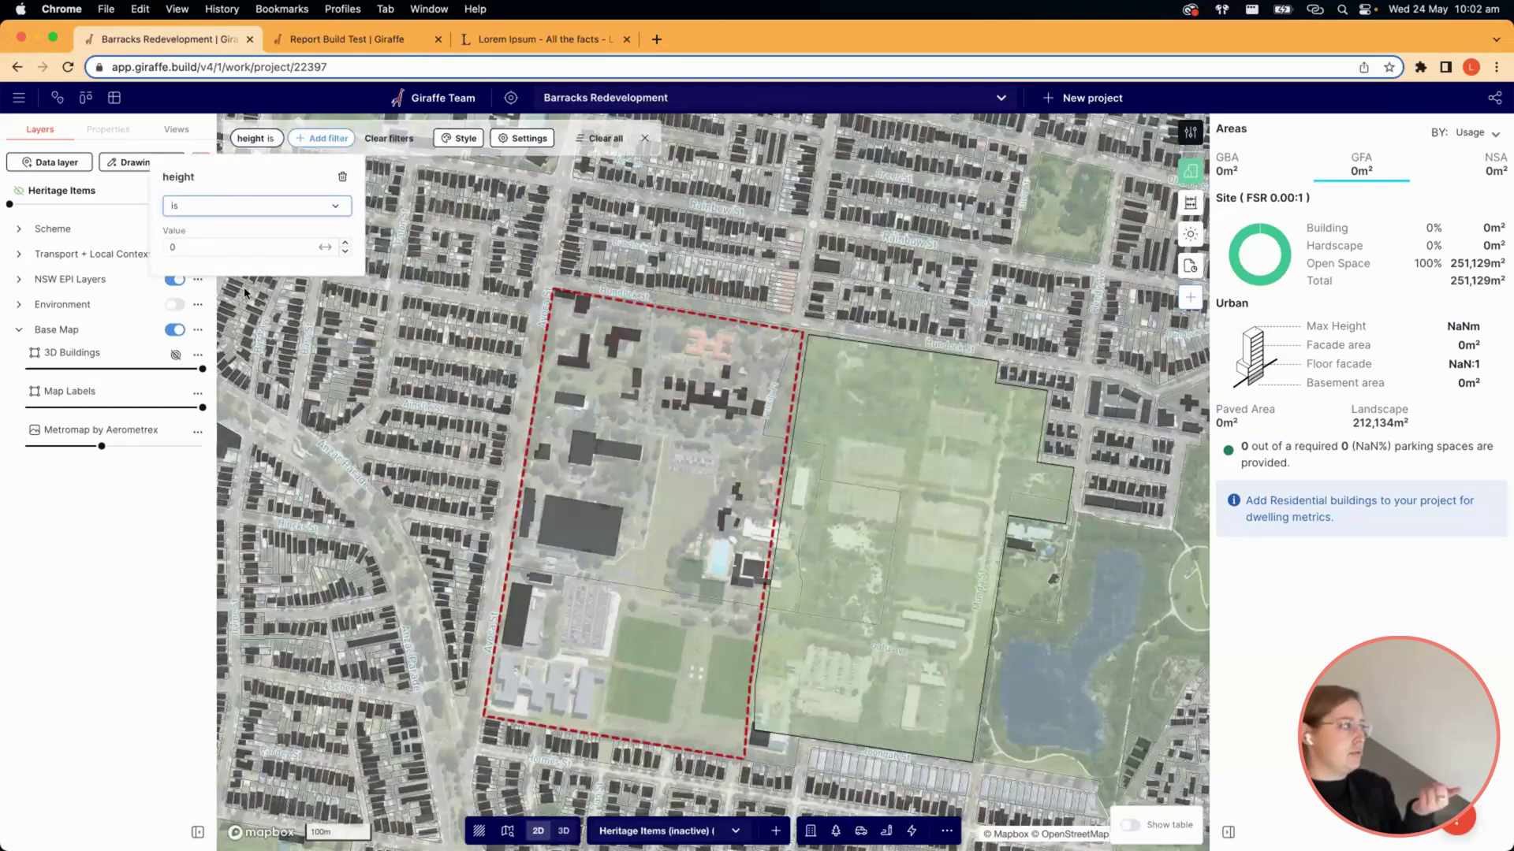
left_click(200, 207)
left_click(219, 287)
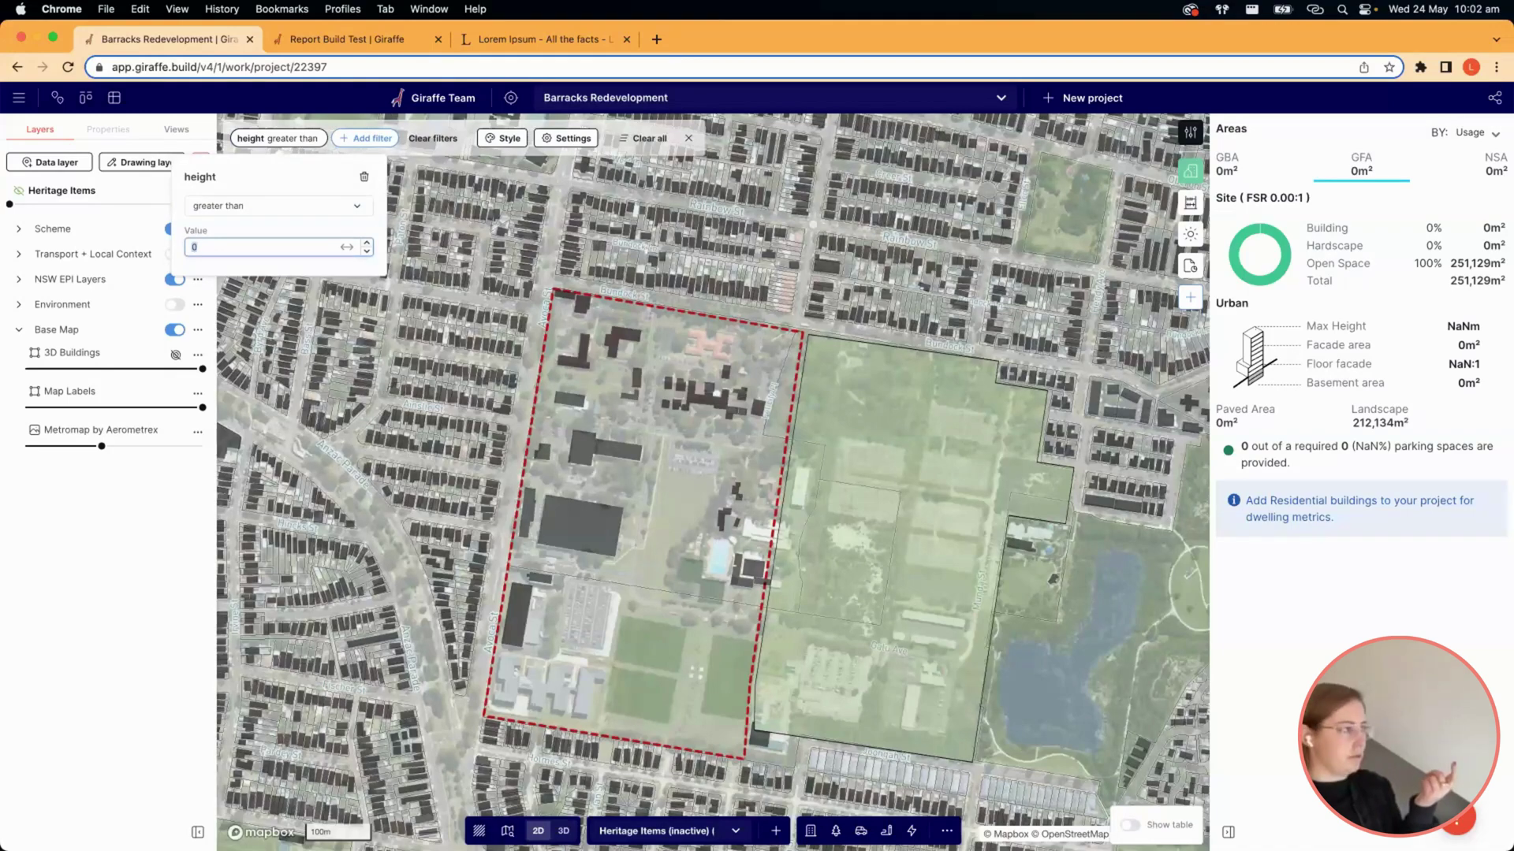
type("4")
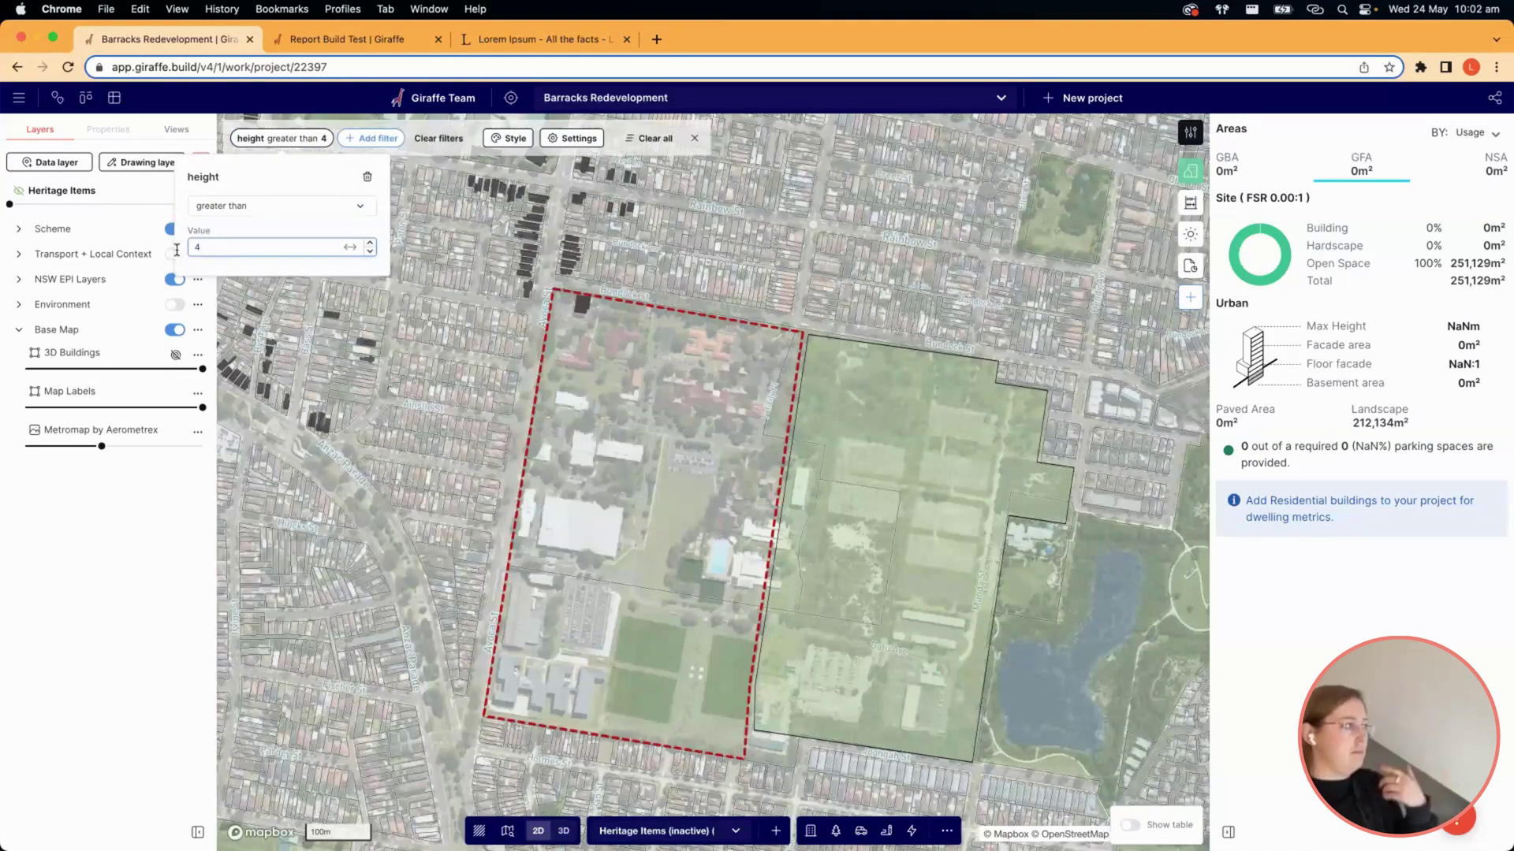
Try height filter thresholds of 6 and 3, and examine the matching buildings around the site's north-west corner in 2D and 3D.
key("BackSpace")
type("6")
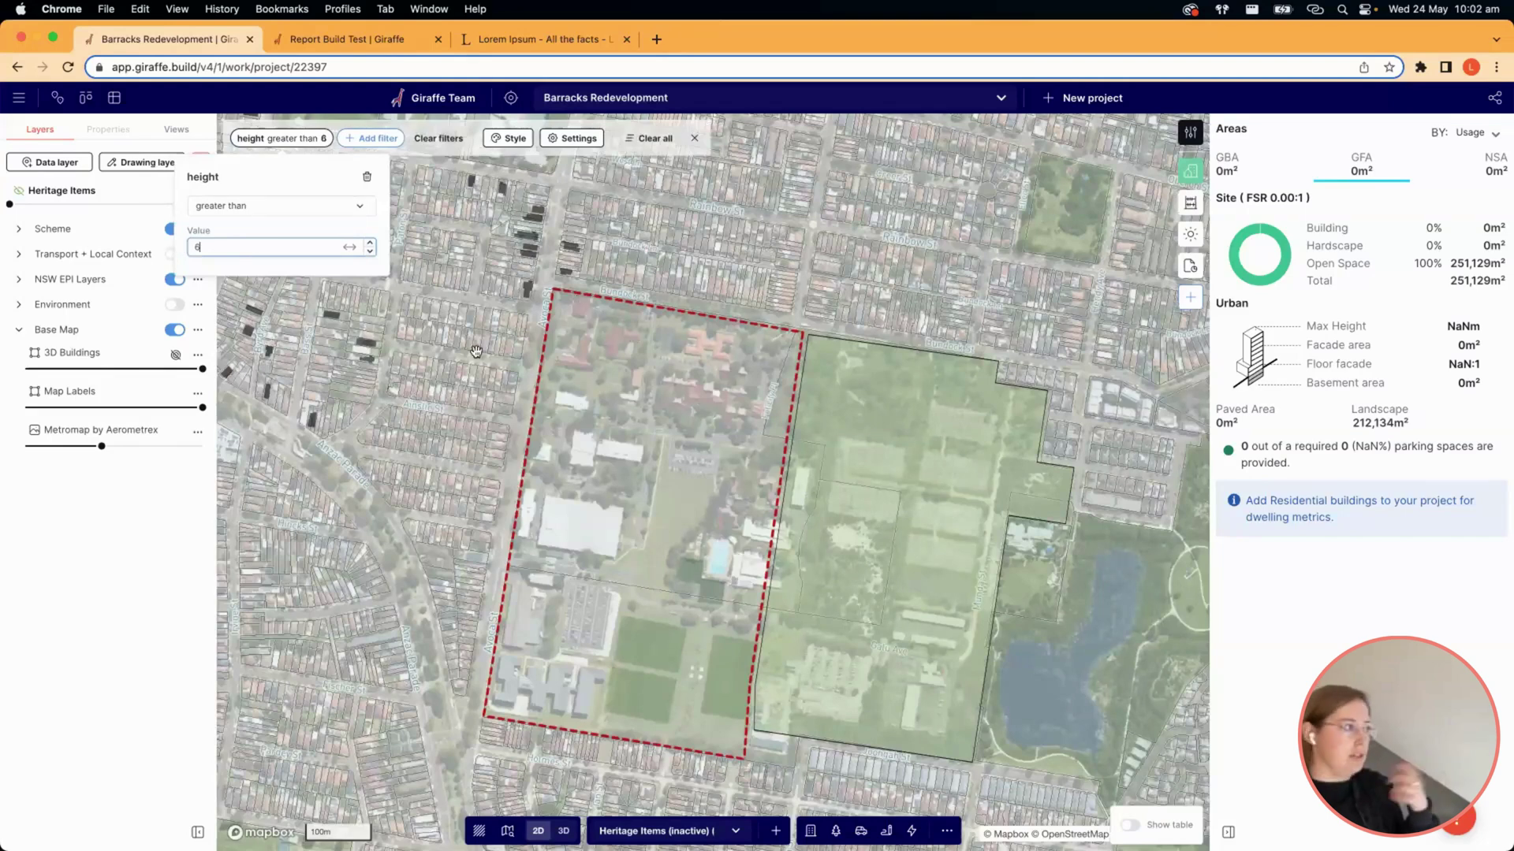
key("super+a")
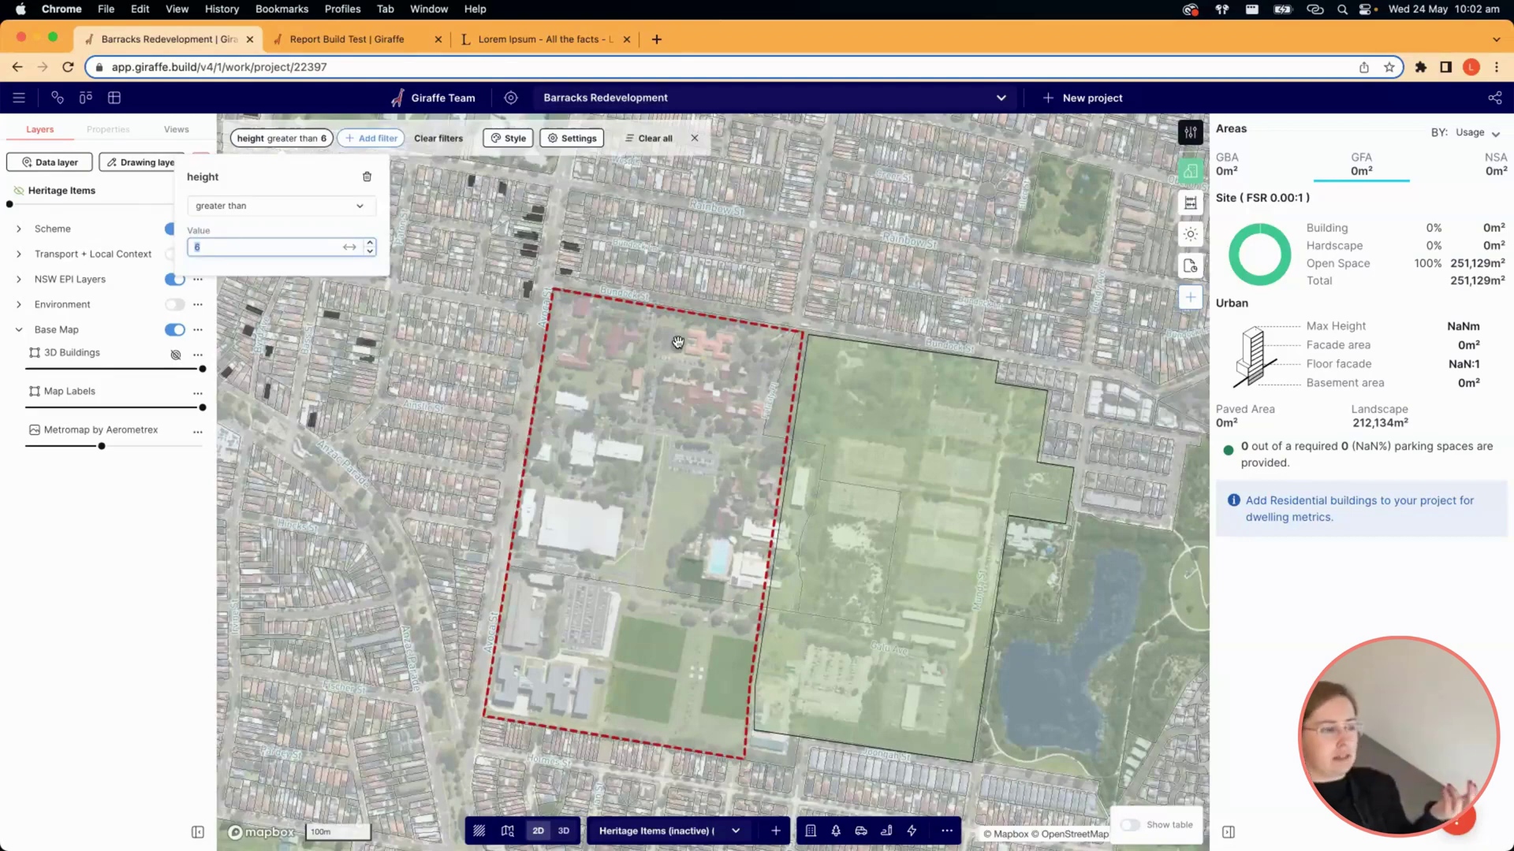
type("3")
left_click_drag(643, 274, 700, 342)
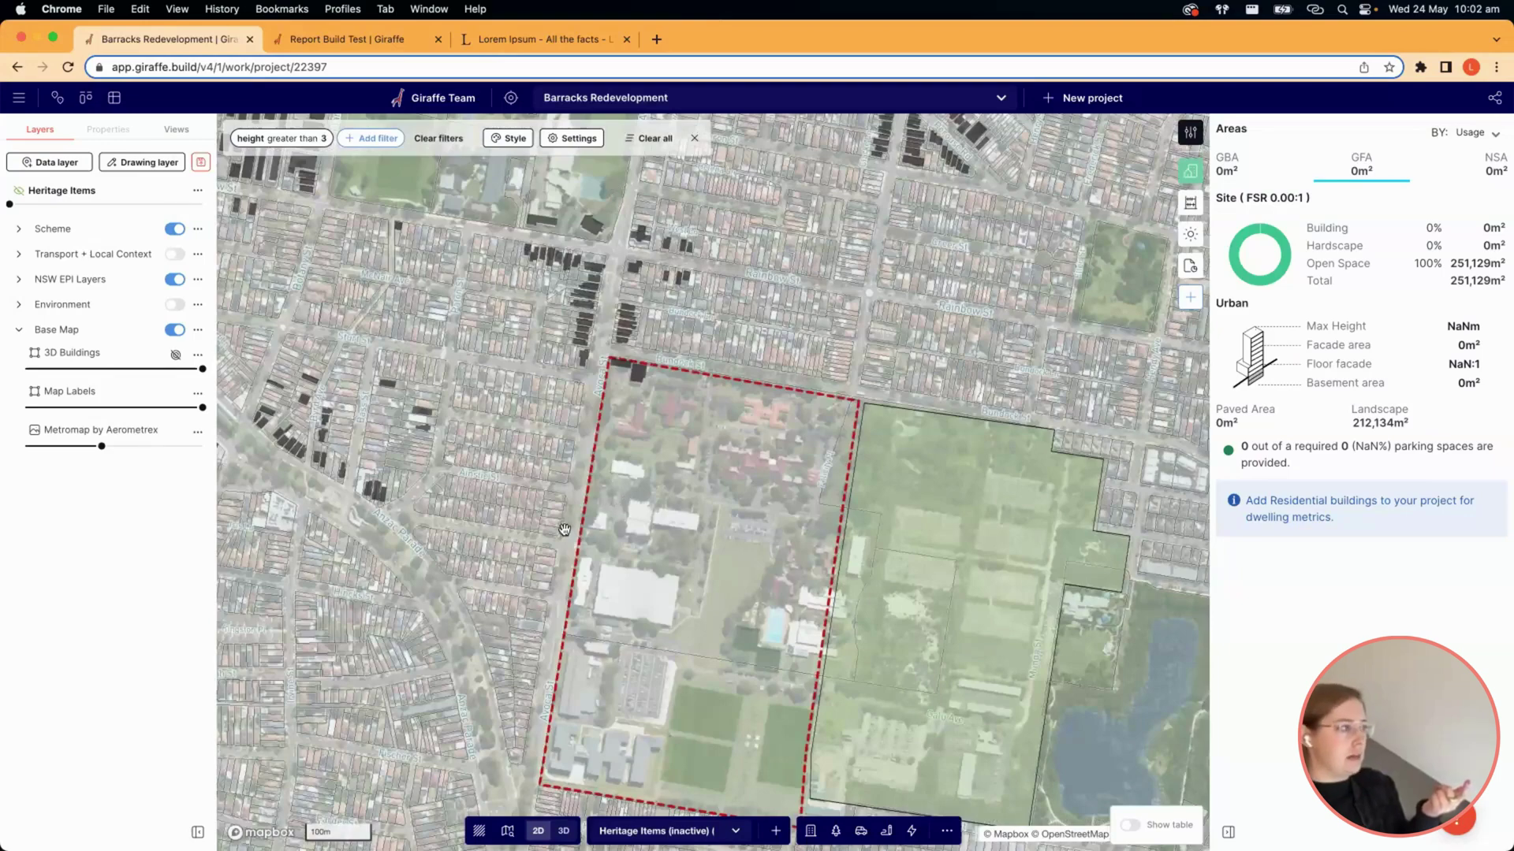
left_click_drag(623, 332, 594, 523)
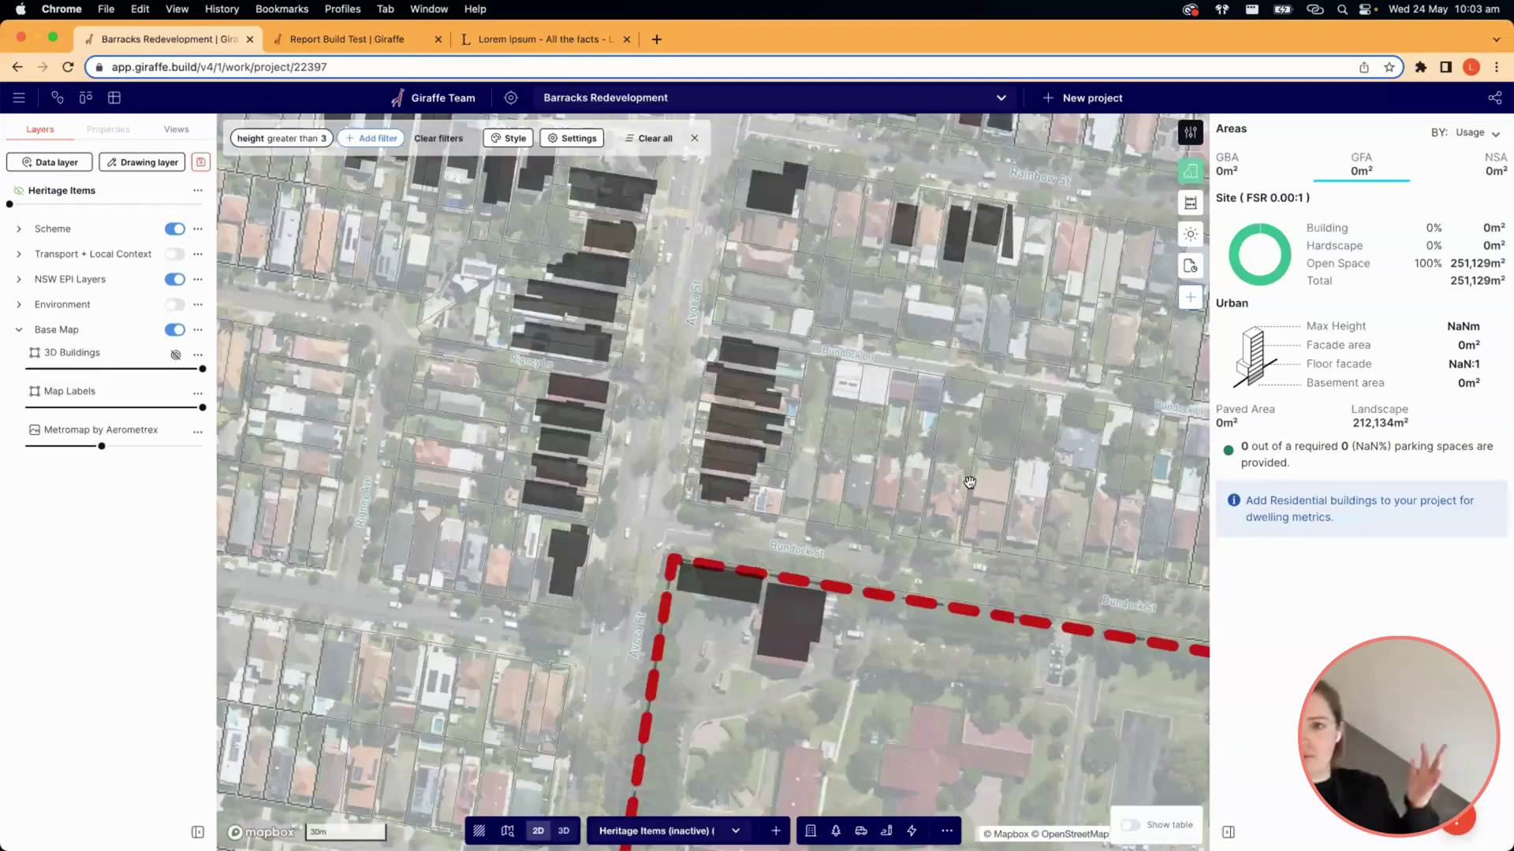
scroll(585, 365, "down", 5)
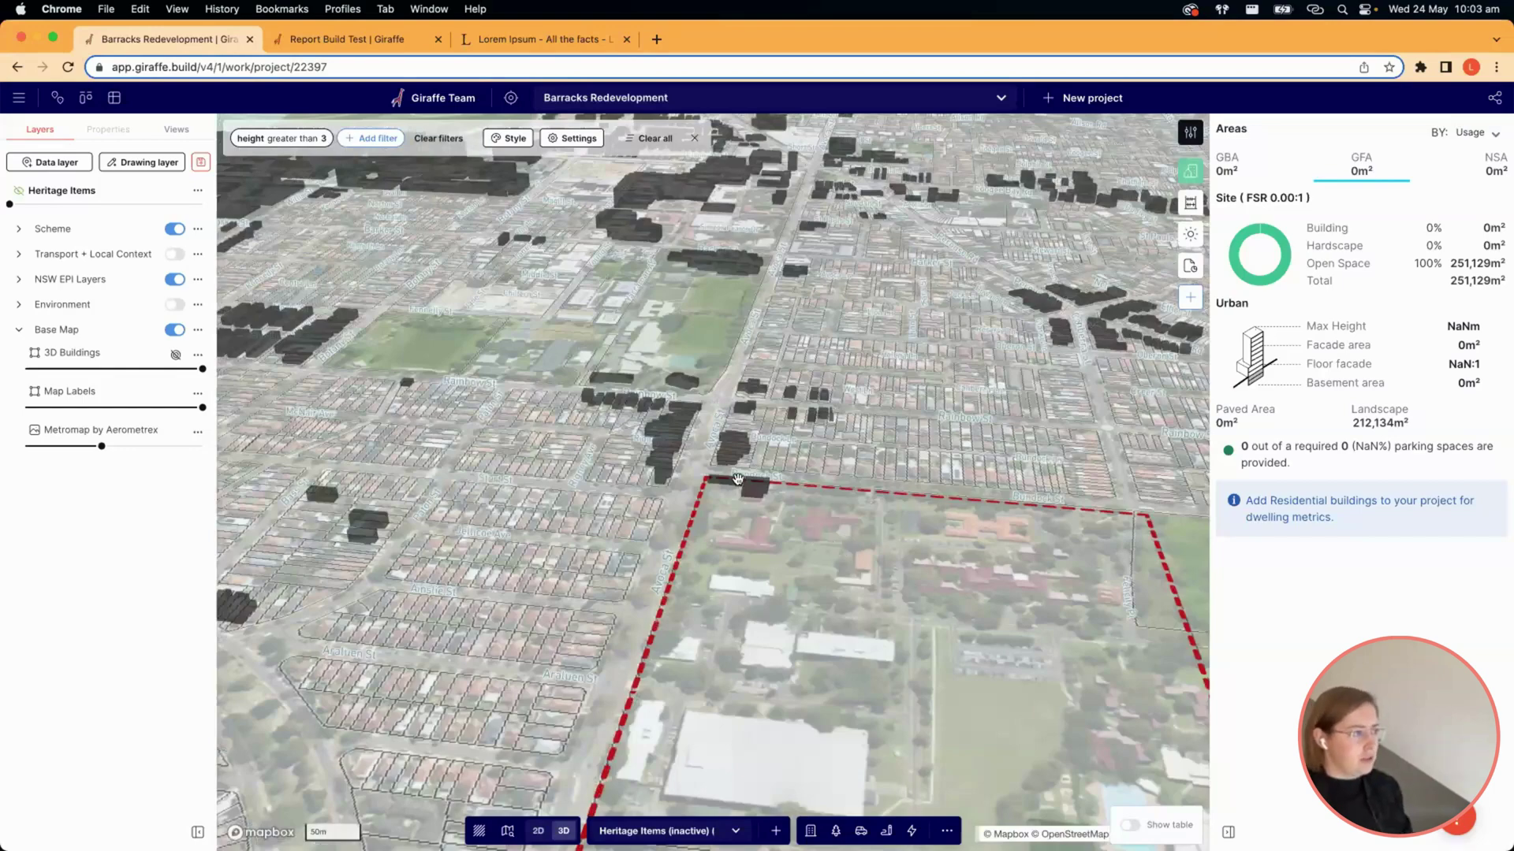
scroll(737, 479, "down", 5)
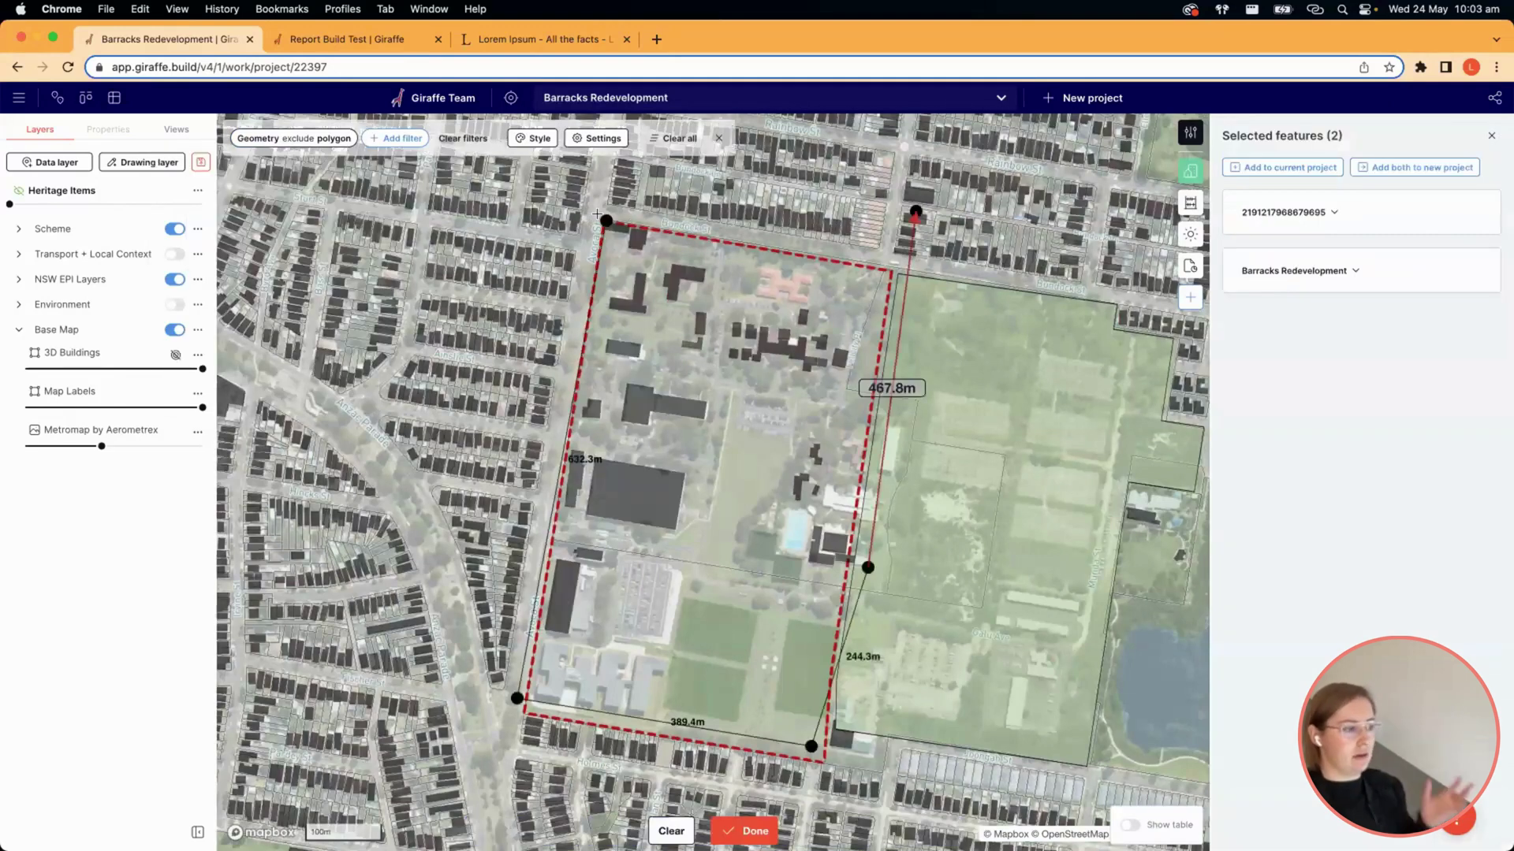
Exclude the buildings inside a polygon traced around the site and style the rest in white (#ffffff) with a 1.0 m outline, shown in 2D.
left_click(597, 215)
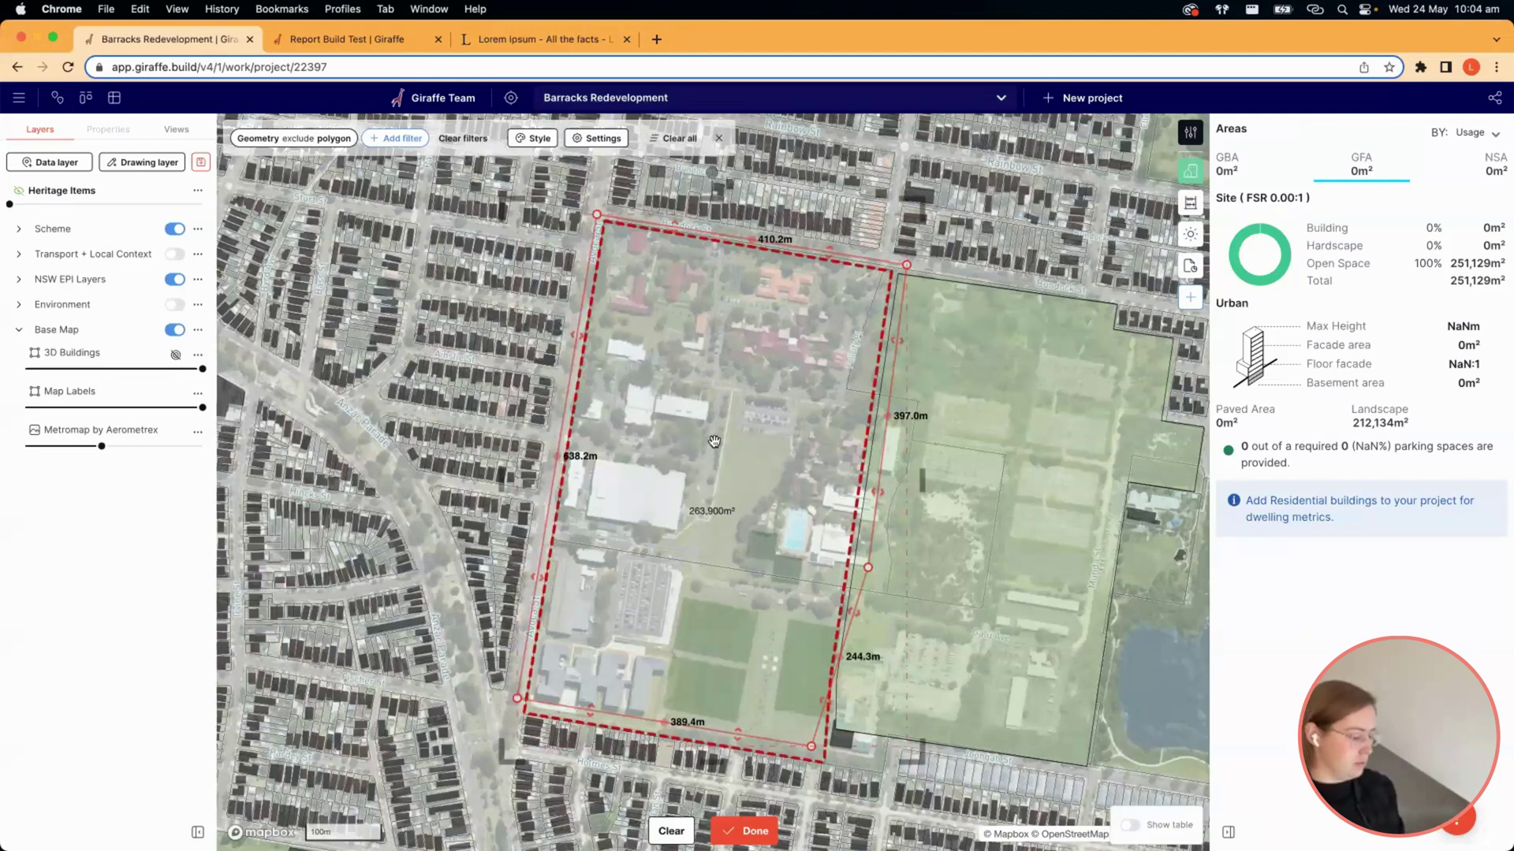
left_click(534, 139)
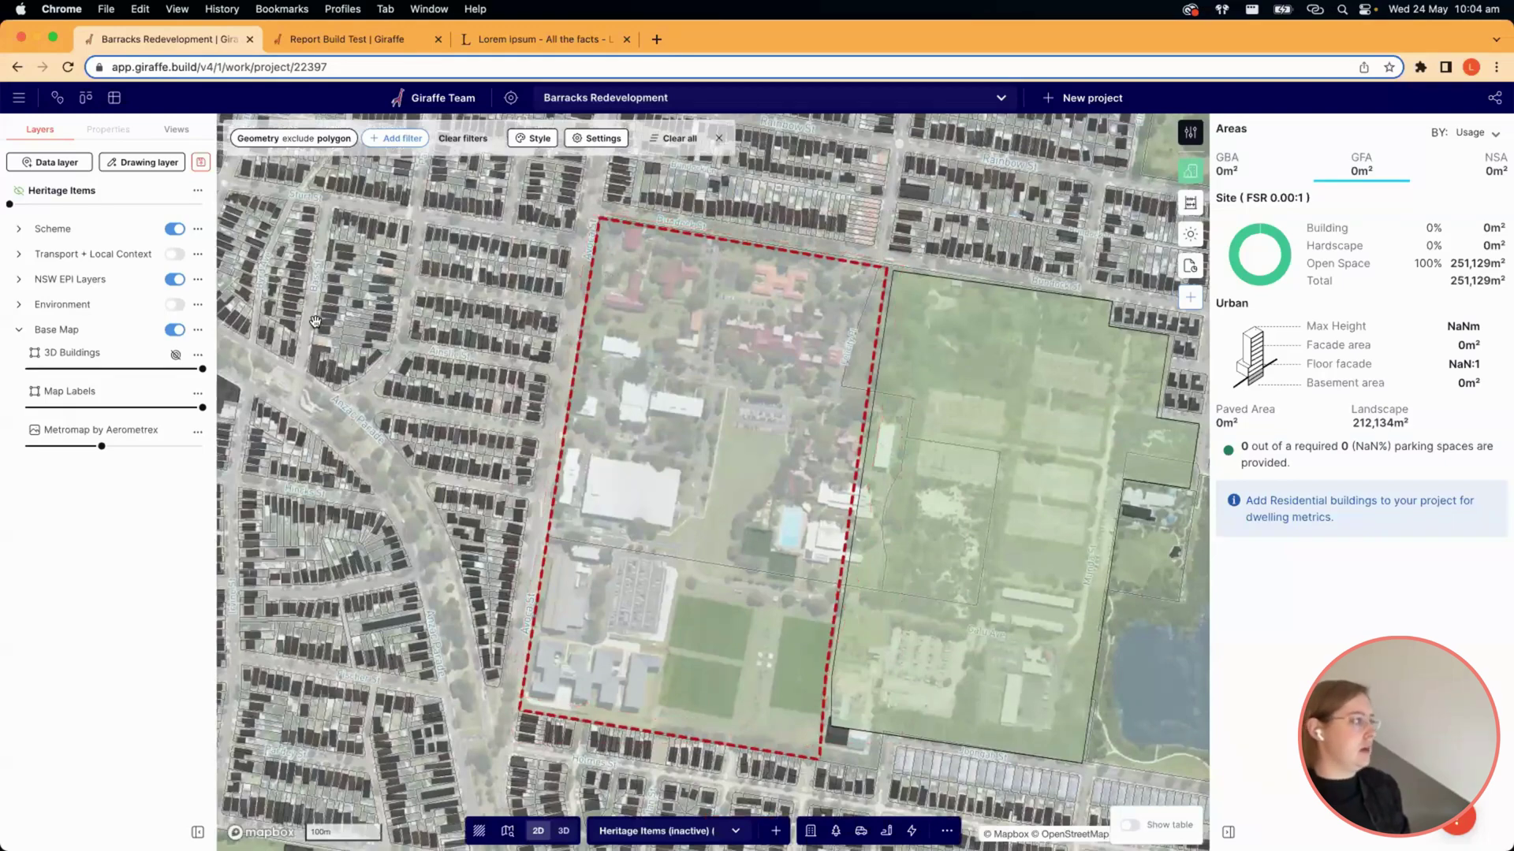
left_click(534, 138)
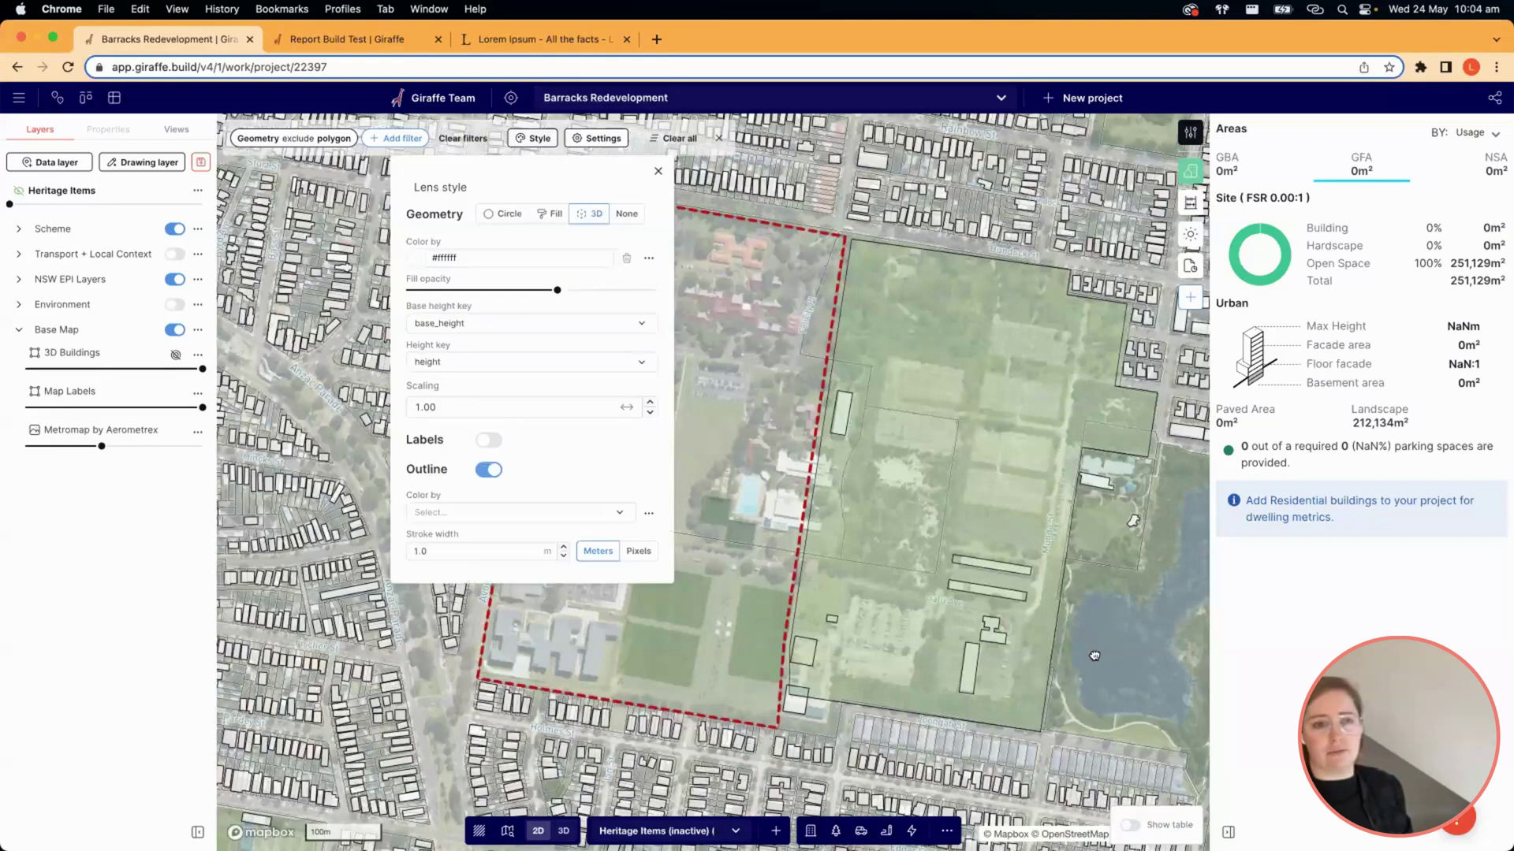
left_click_drag(1050, 625, 1094, 653)
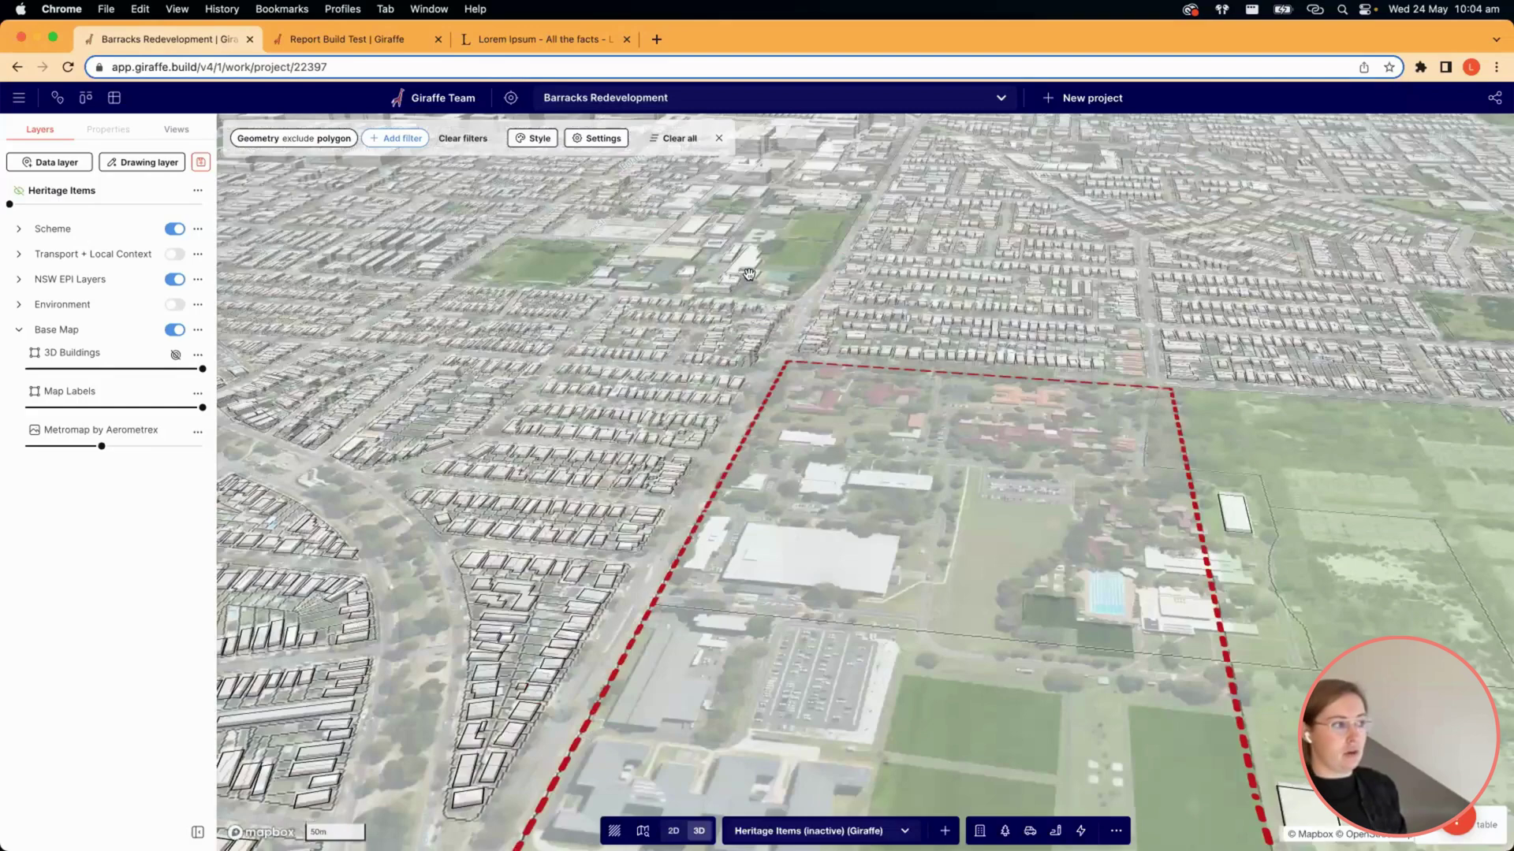
key("2")
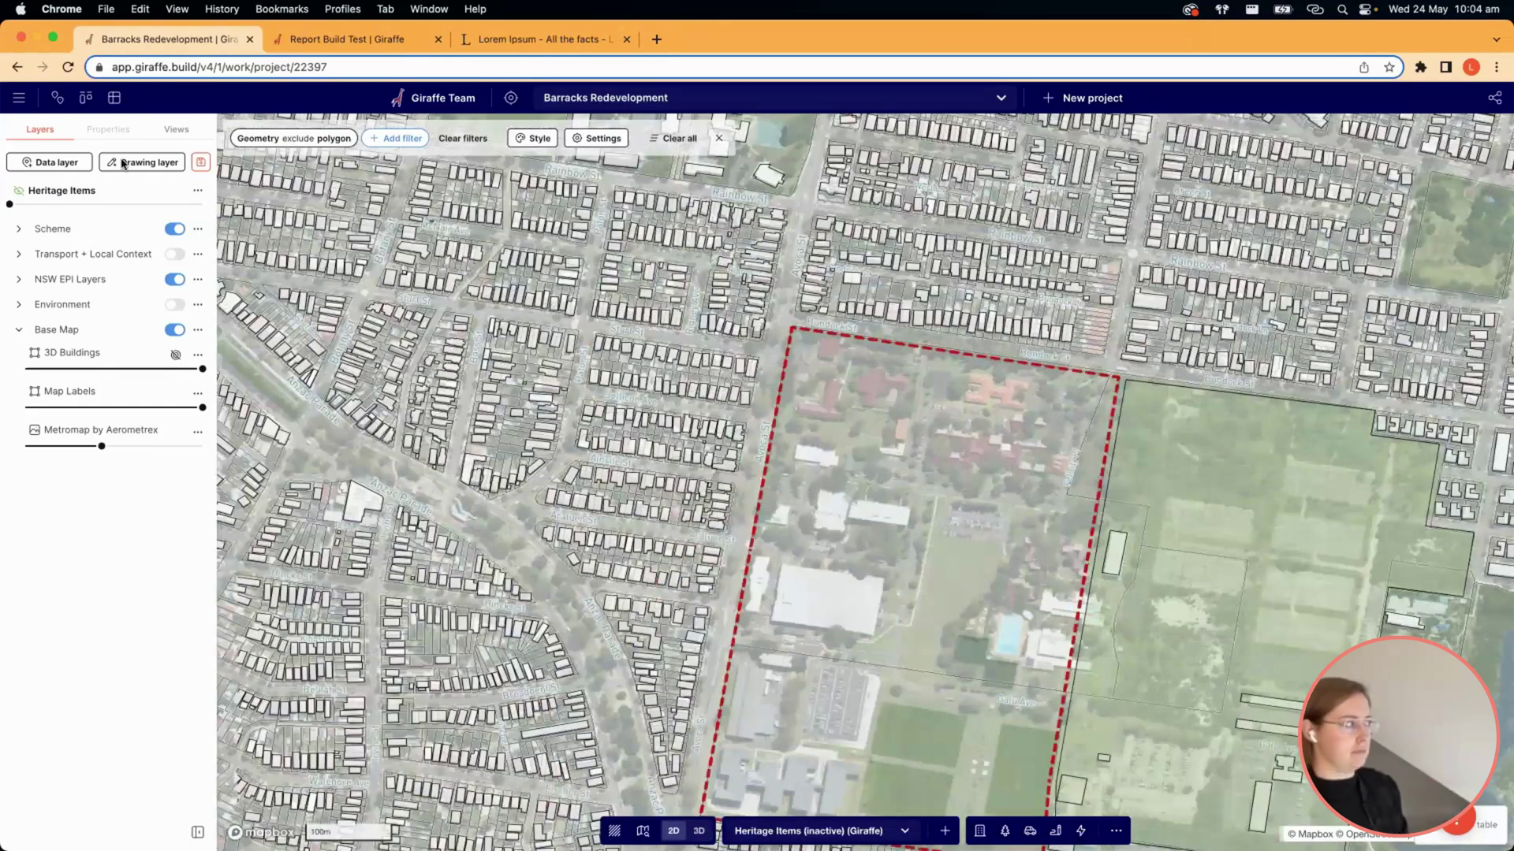
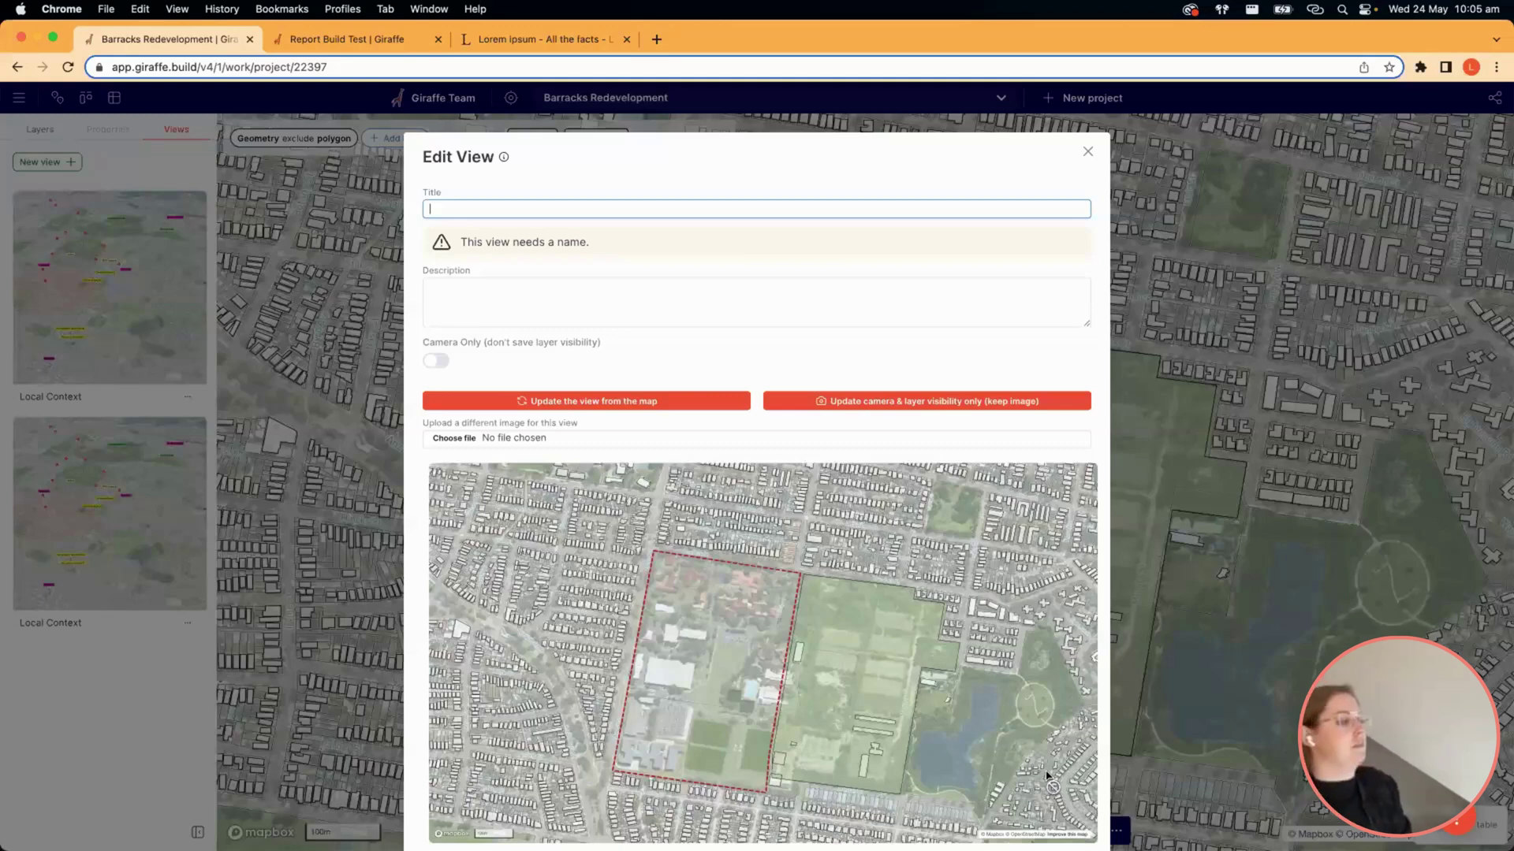
Title the new view of the outlined neighbourhood buildings "Figure Ground" and check its map image.
type("Figure Ground")
scroll(487, 707, "down", 3)
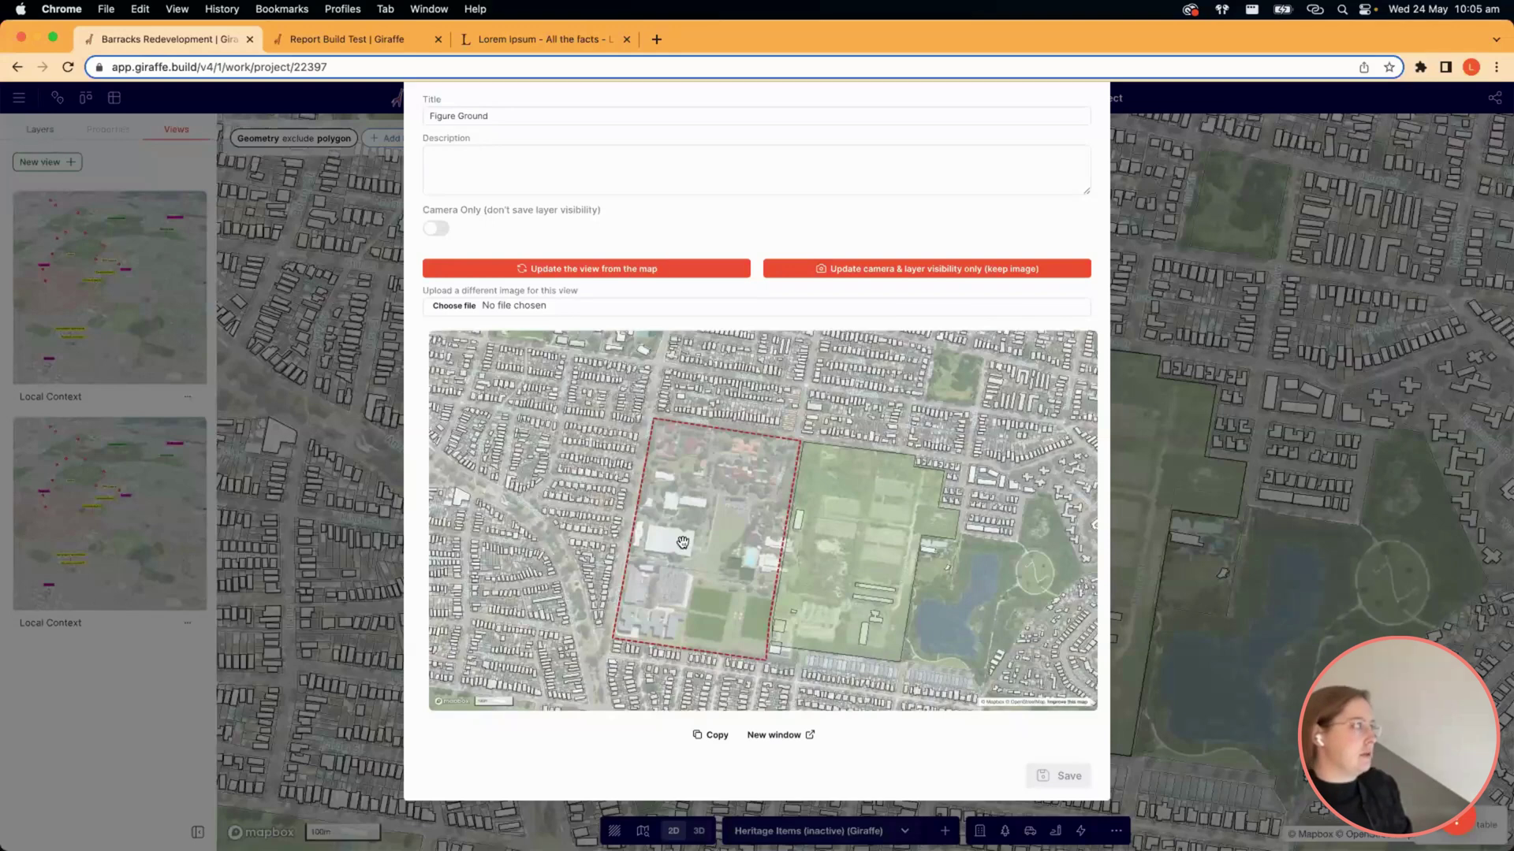
scroll(684, 542, "up", 2)
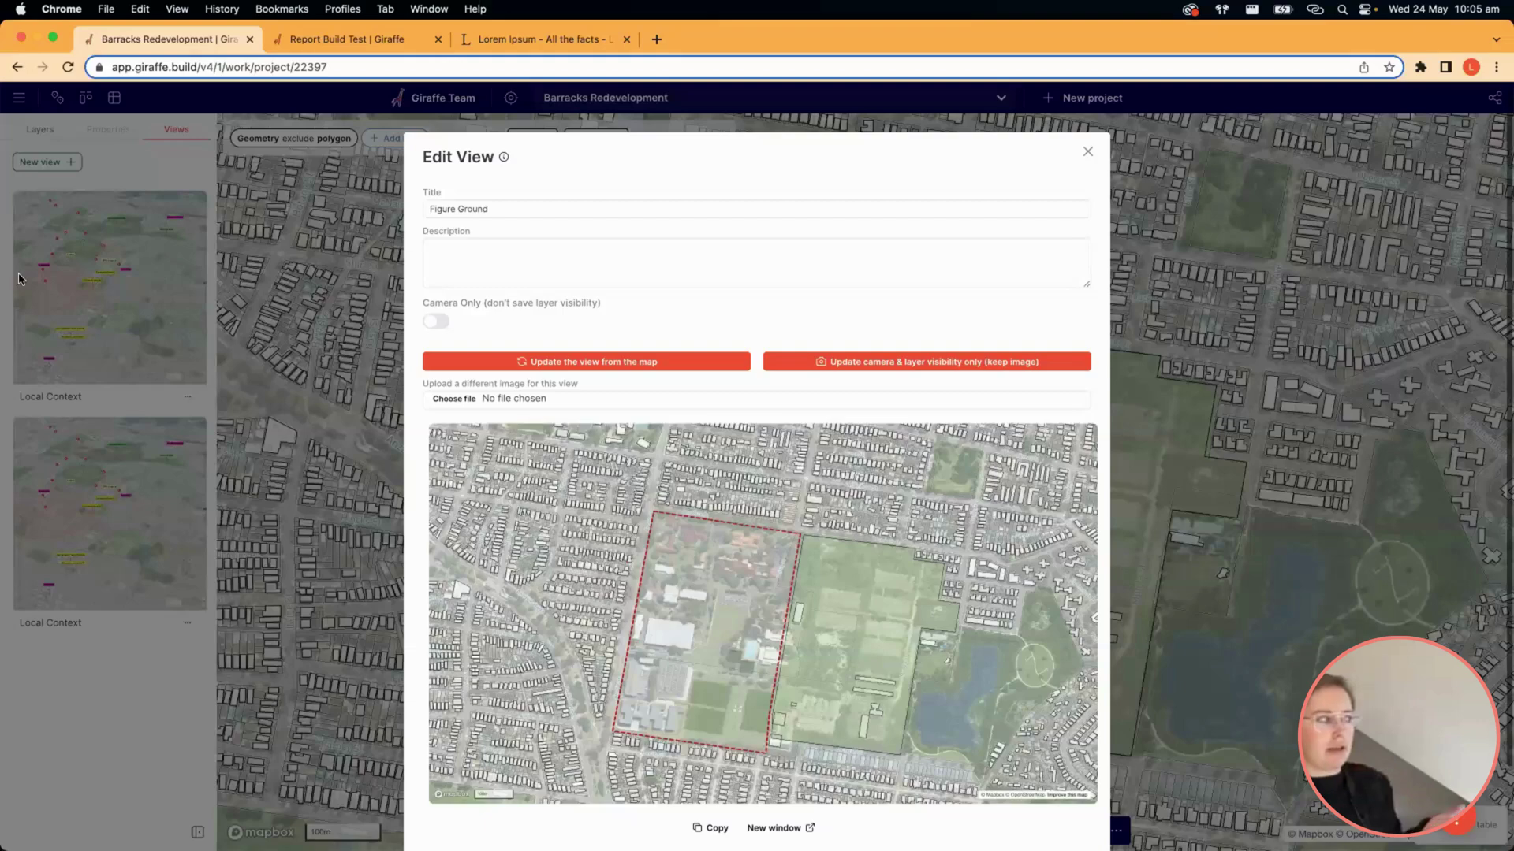
Show the Environment group with Public Spaces ePlanning at full opacity over faded imagery, and set NSW 2m Elevation Contours to zero after examining them.
left_click(73, 279)
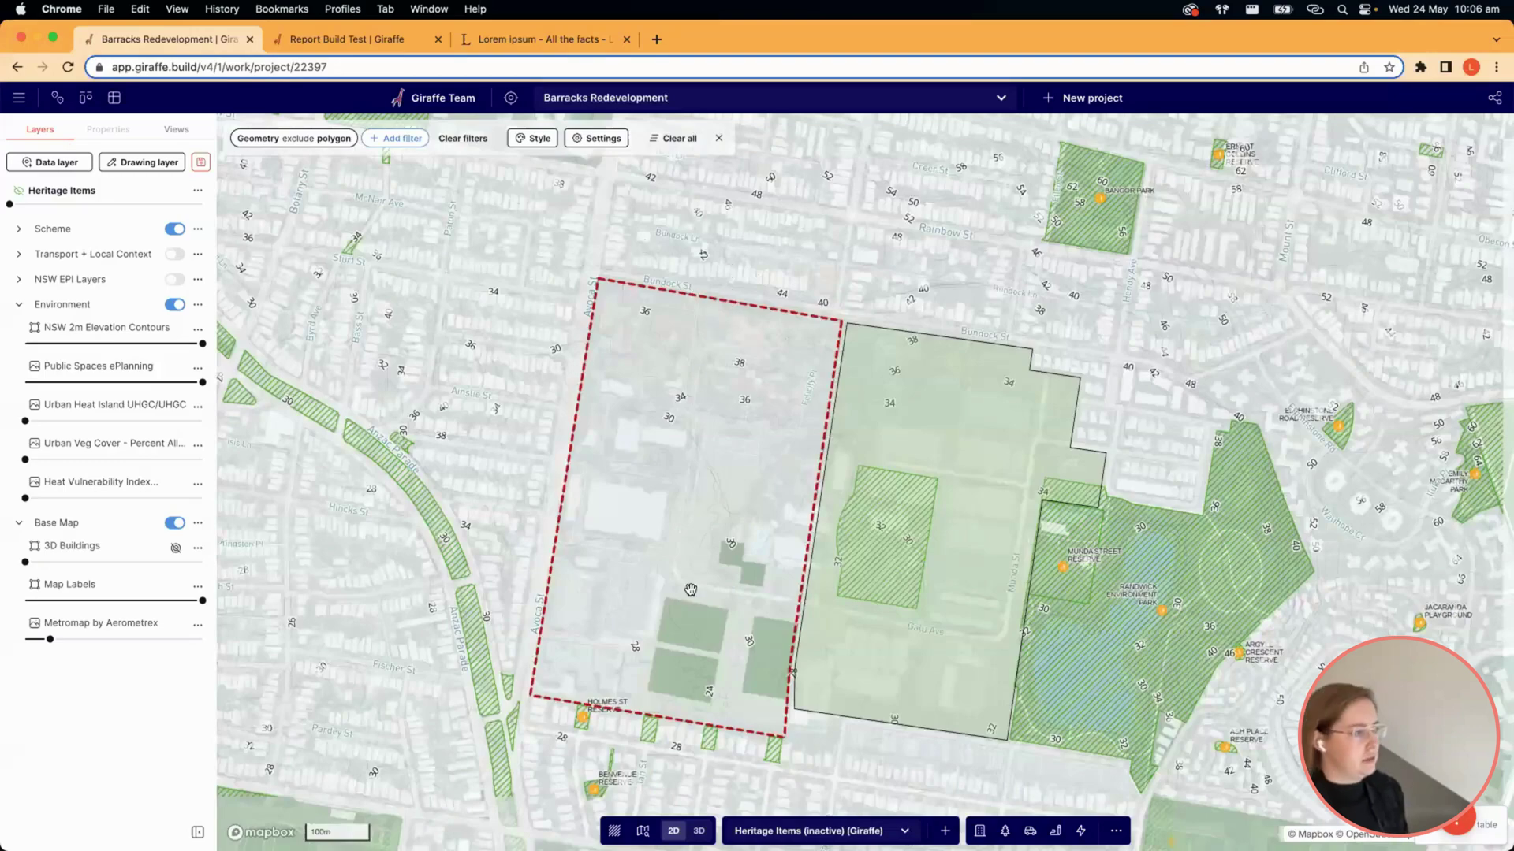
scroll(654, 654, "up", 3)
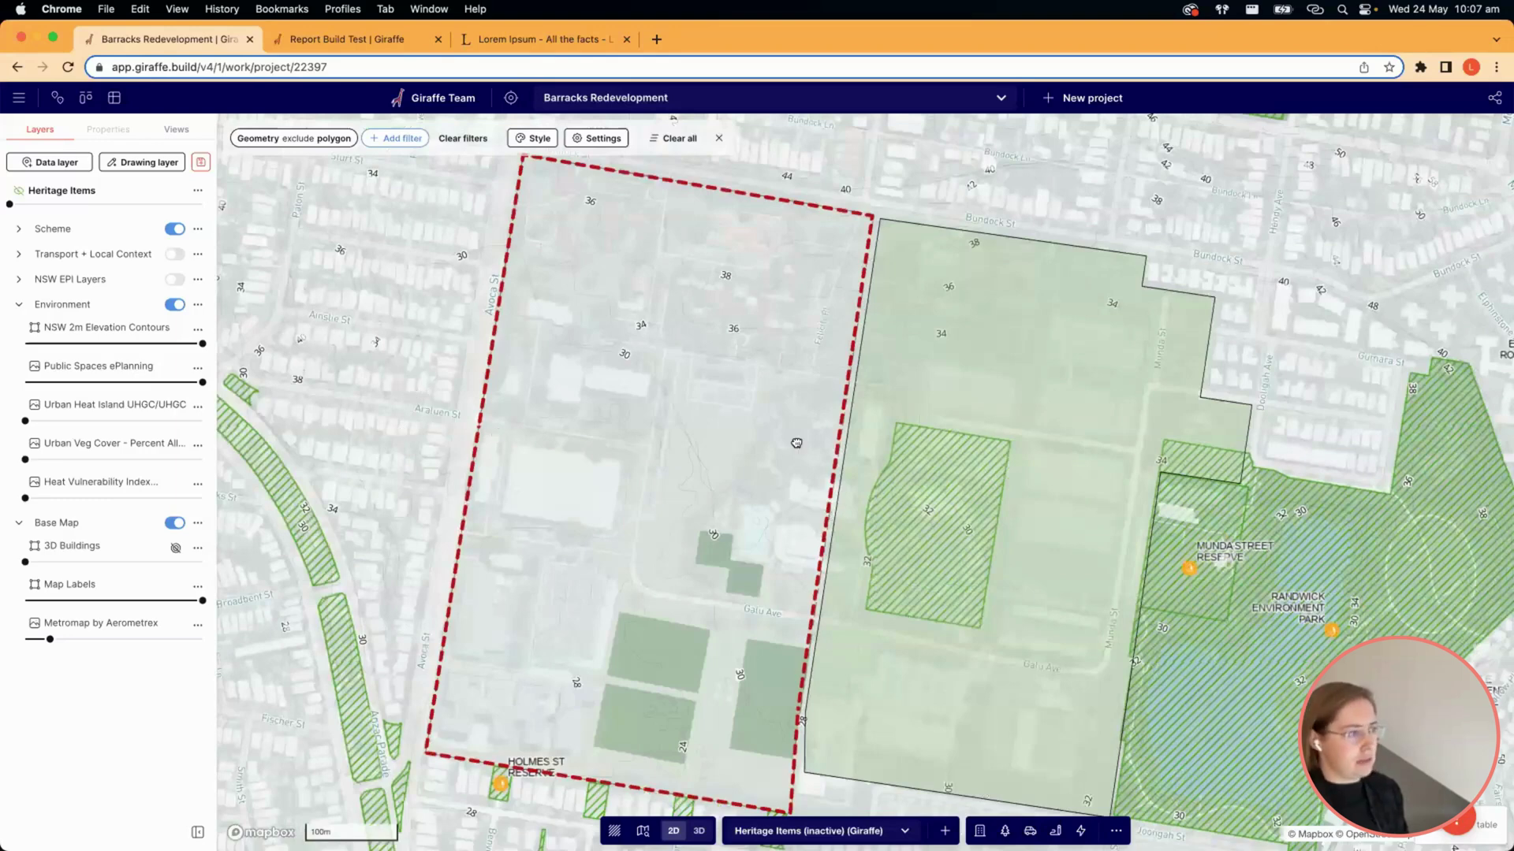
scroll(797, 444, "down", 2)
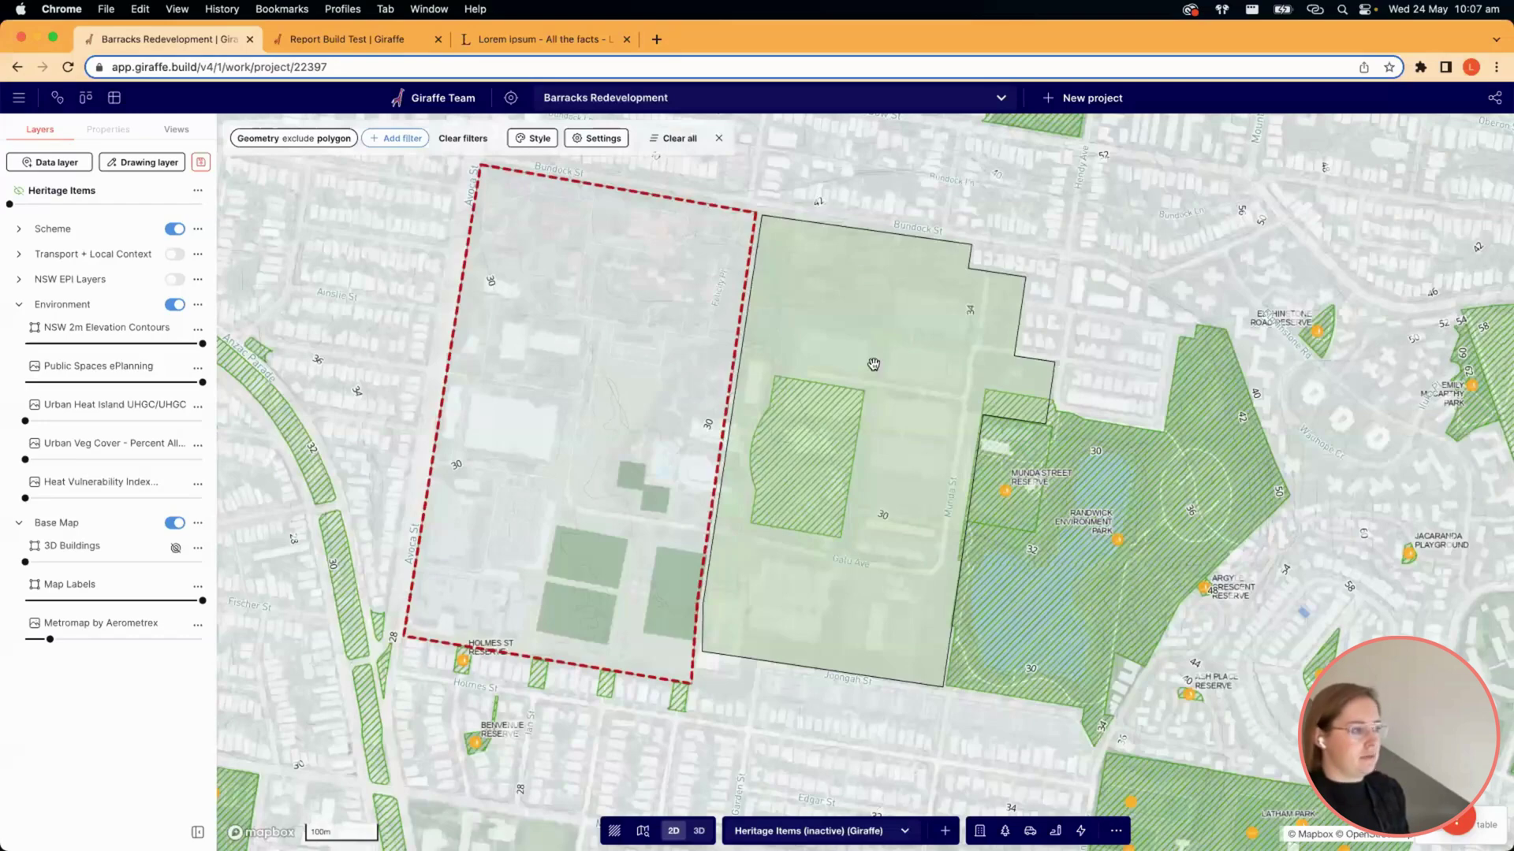
scroll(899, 194, "up", 3)
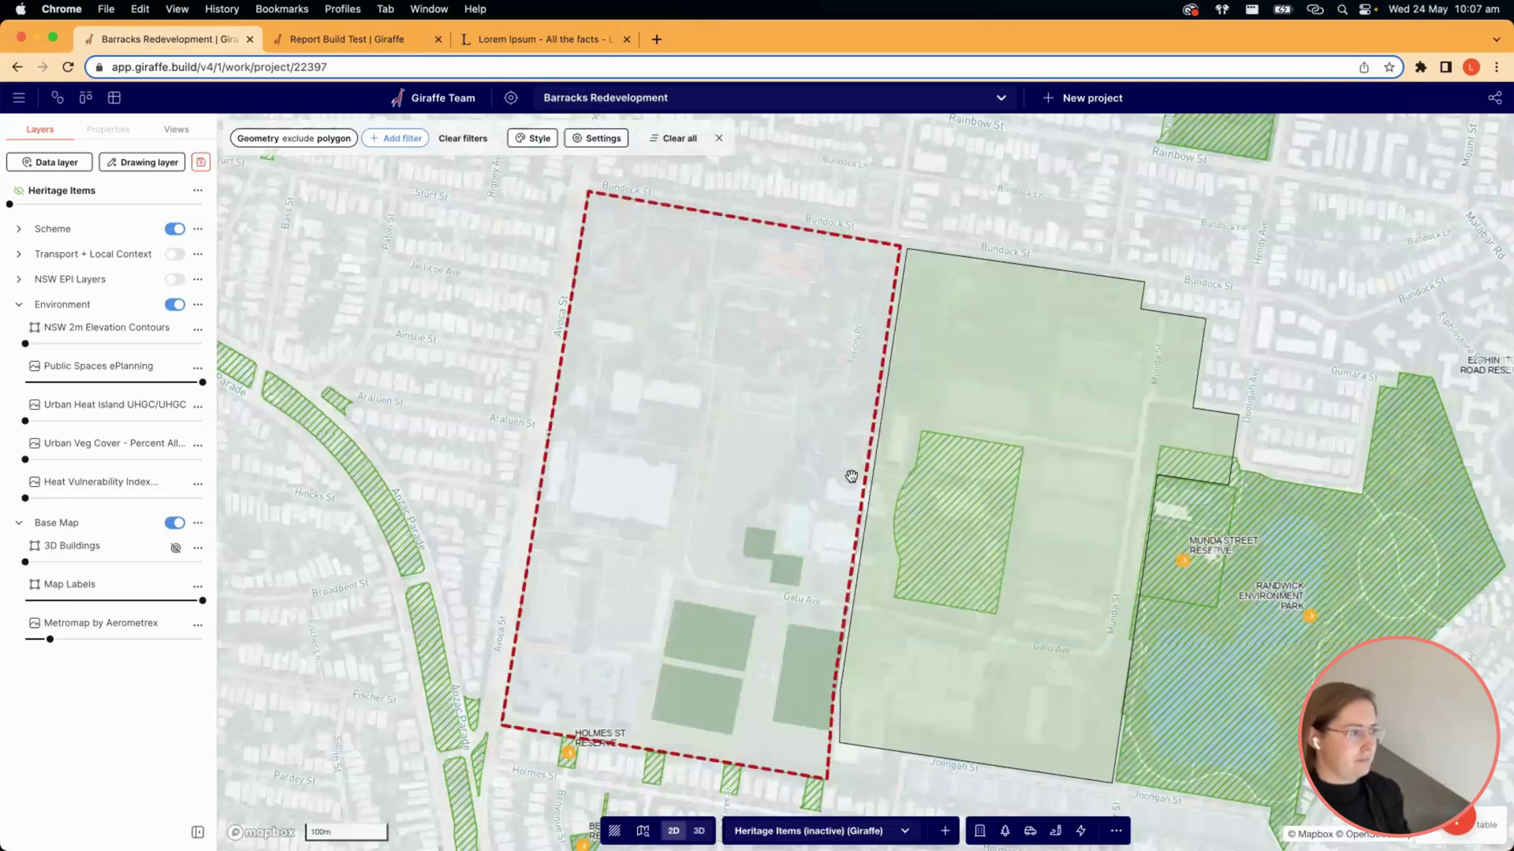
scroll(851, 477, "down", 3)
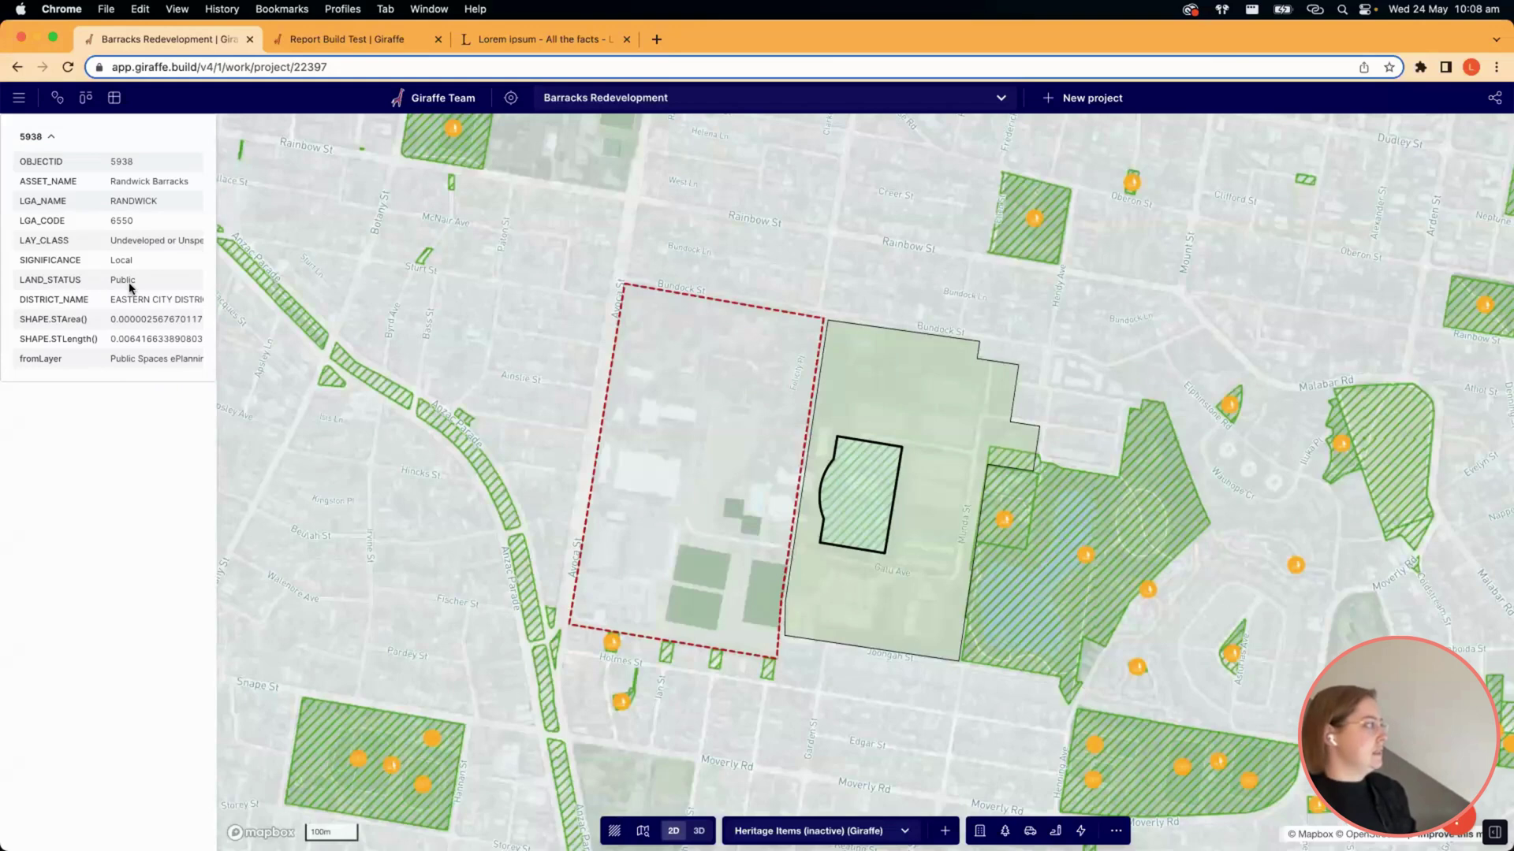
Inspect the Public Spaces ePlanning attributes of the curved open space along Anzac Parade and the small reserve on the site's southern boundary.
left_click(496, 486)
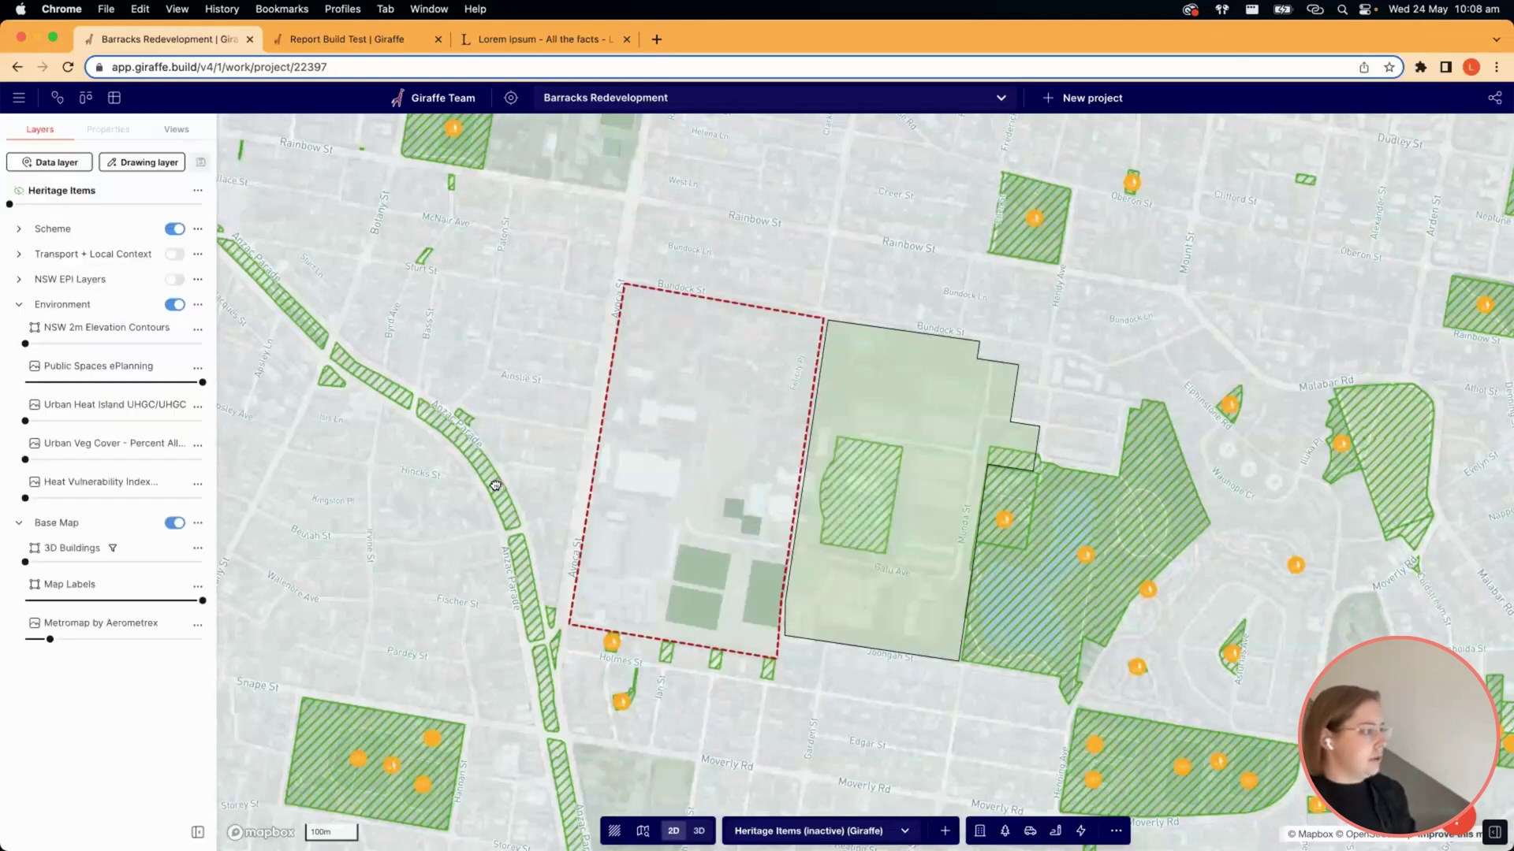
left_click(522, 562)
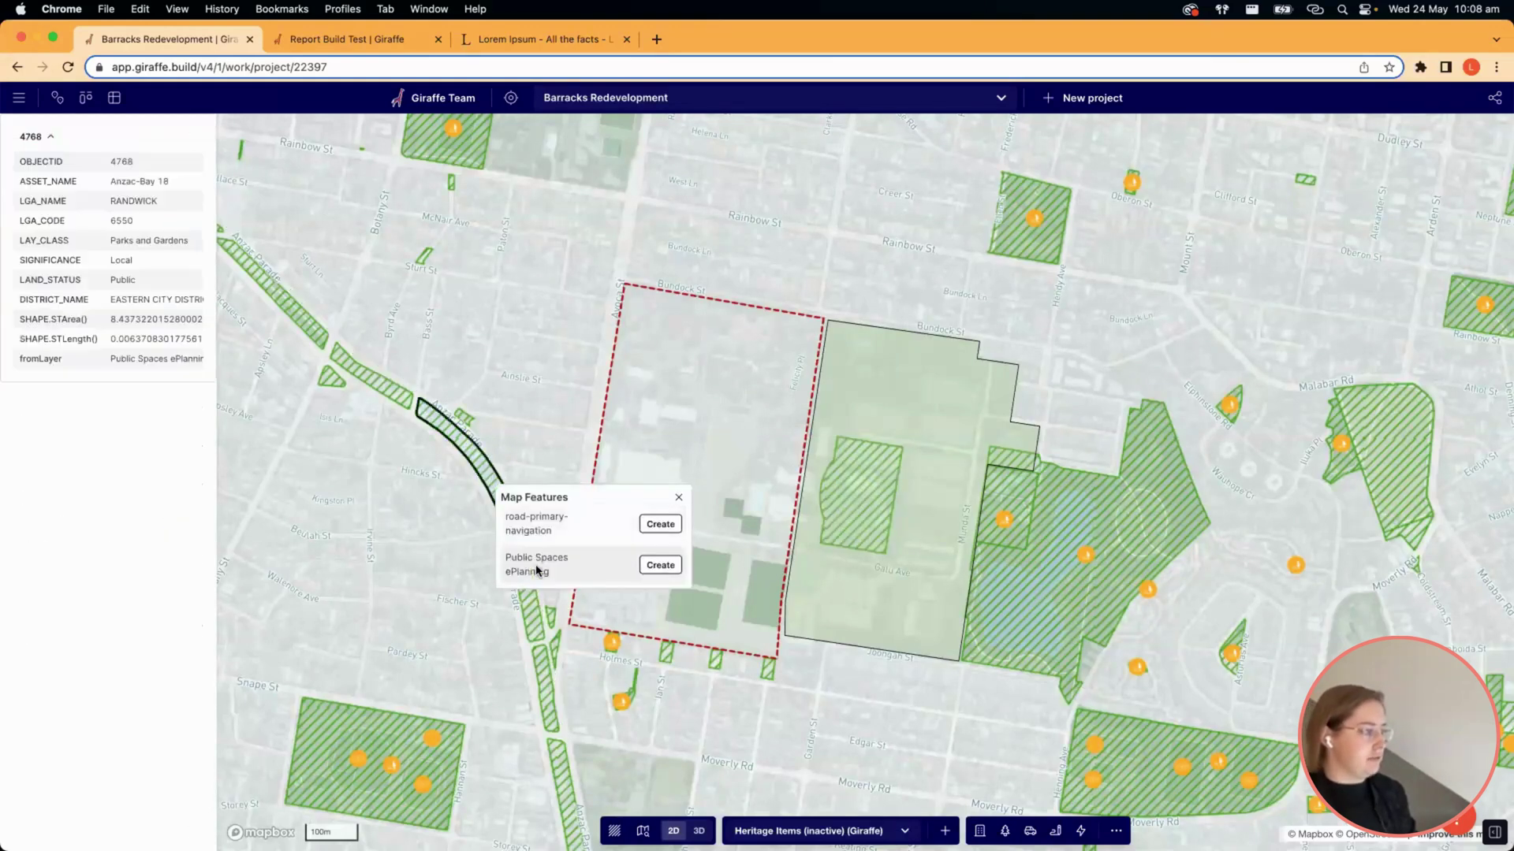
left_click(540, 569)
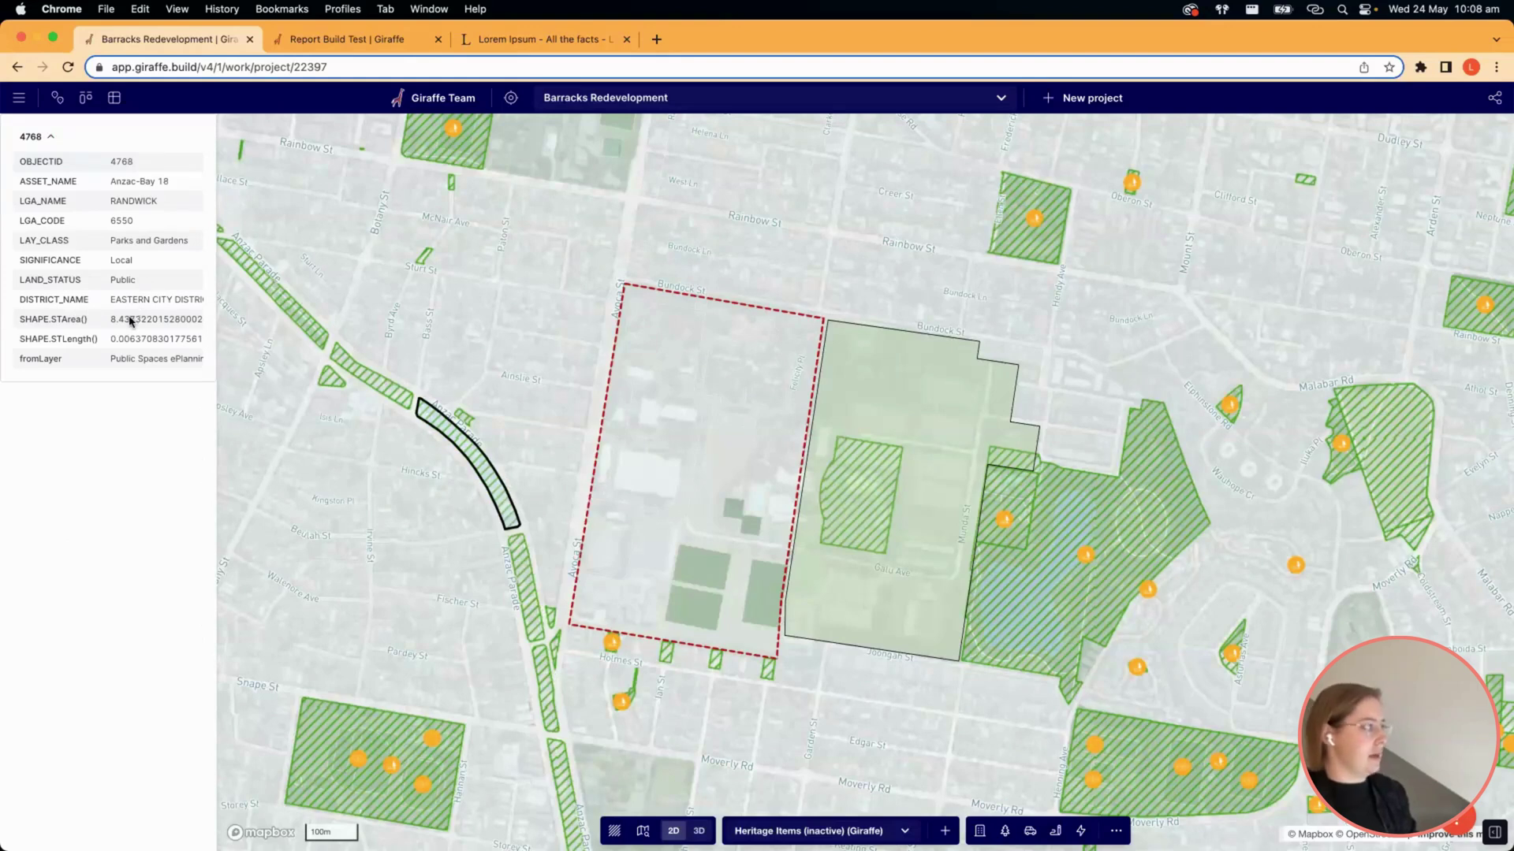
scroll(130, 319, "right", 2)
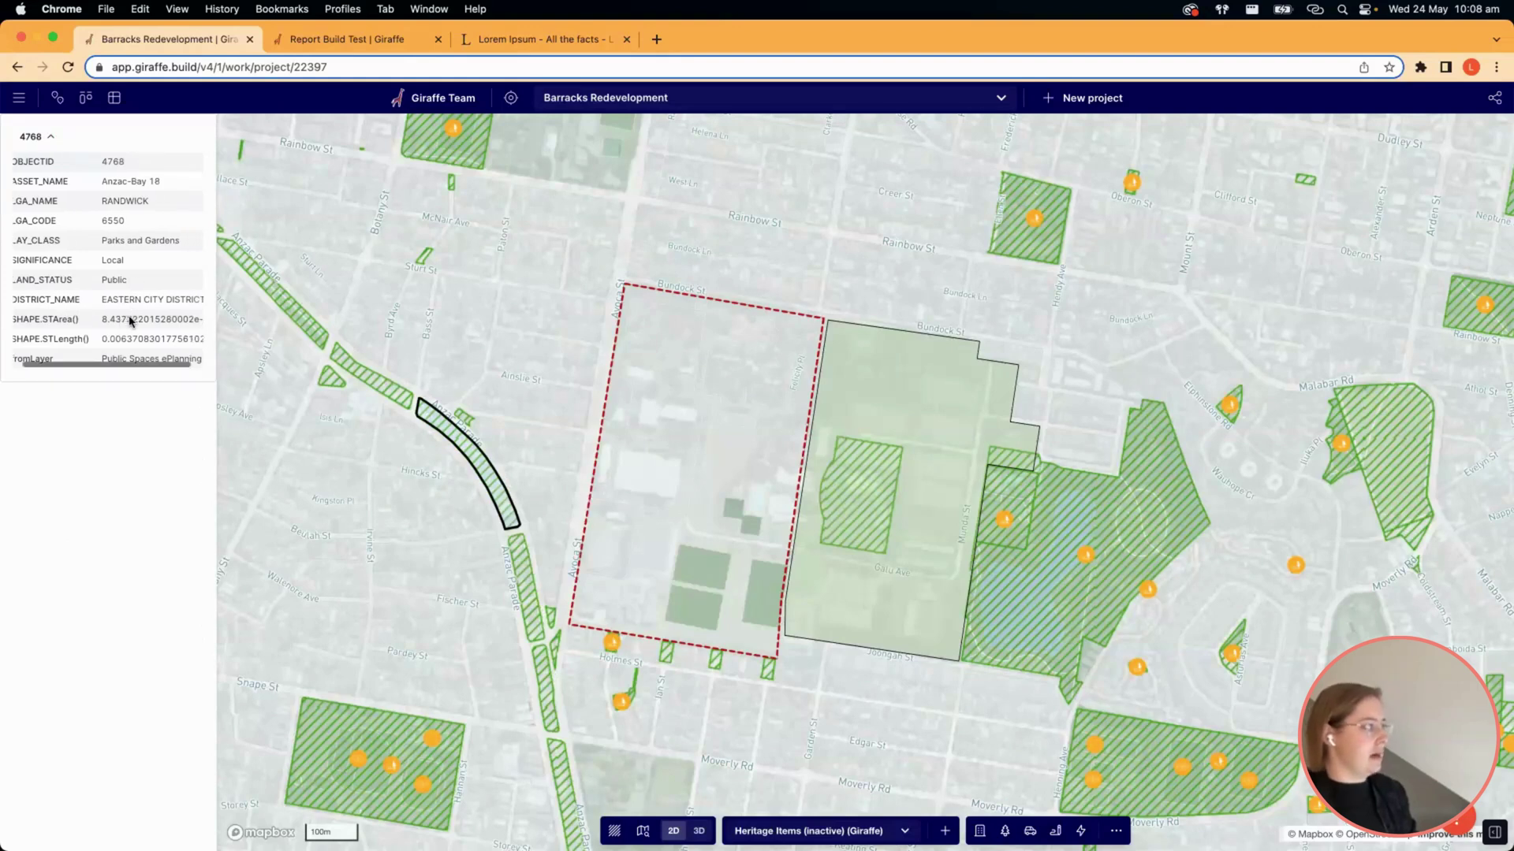
left_click(509, 337)
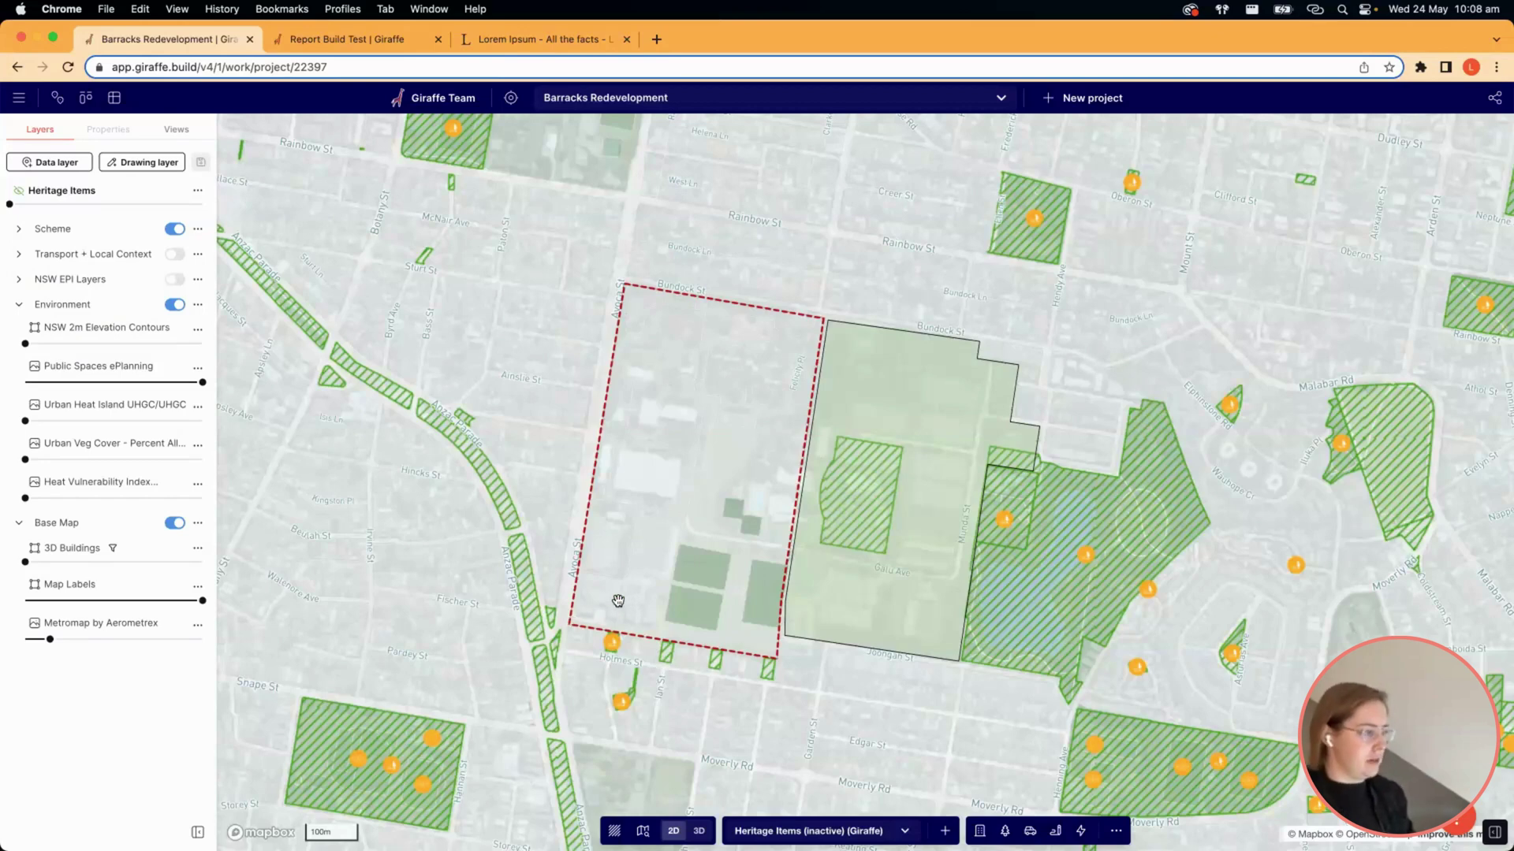
scroll(684, 650, "up", 2)
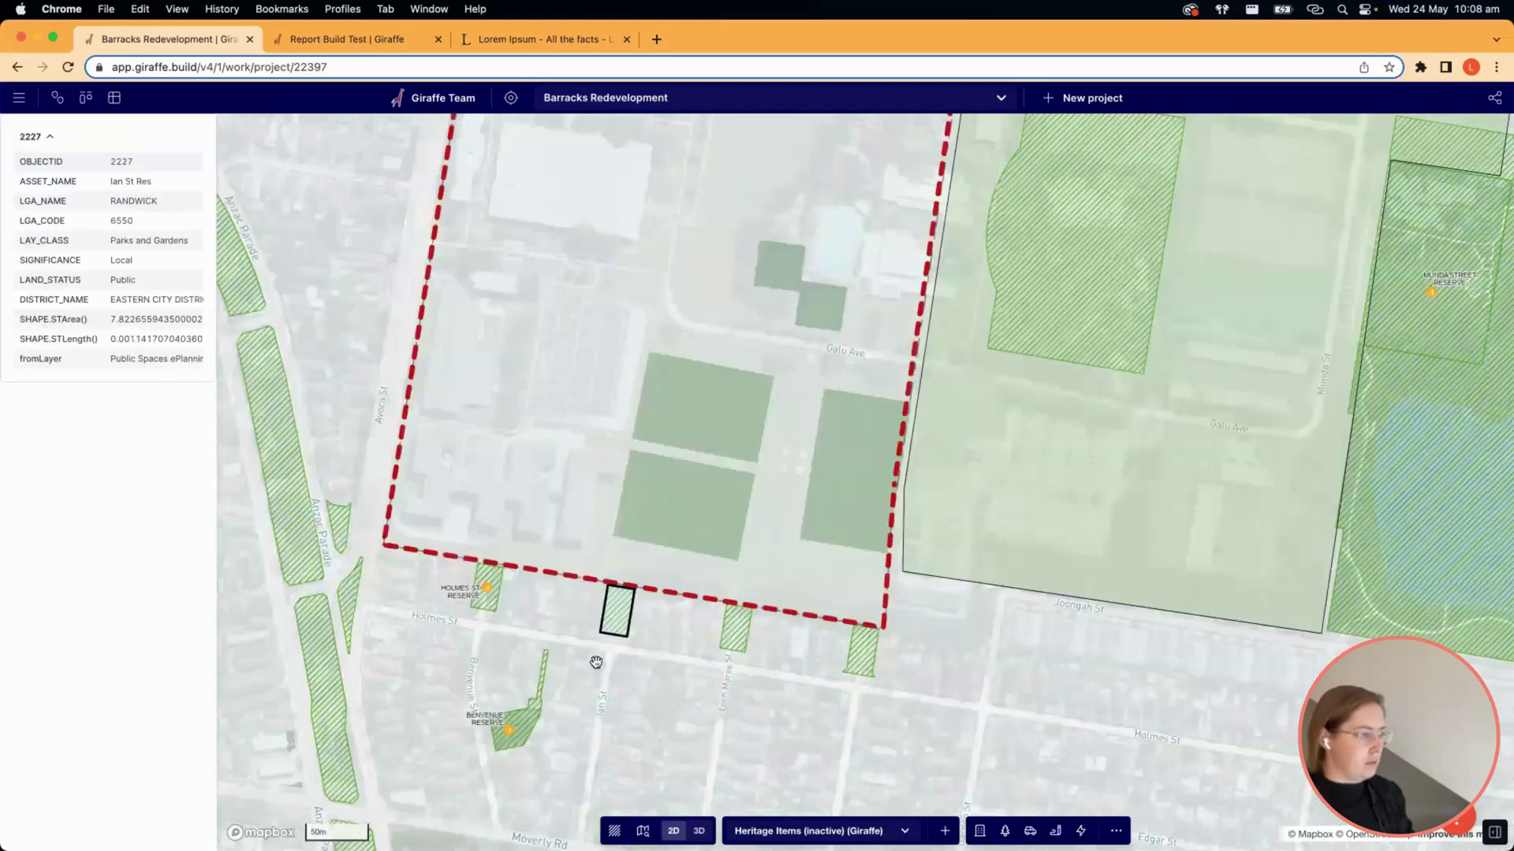
Hide the Public Spaces ePlanning layer and examine how the streets off Holmes St meet the site's southern boundary.
scroll(706, 650, "up", 2)
left_click(617, 627)
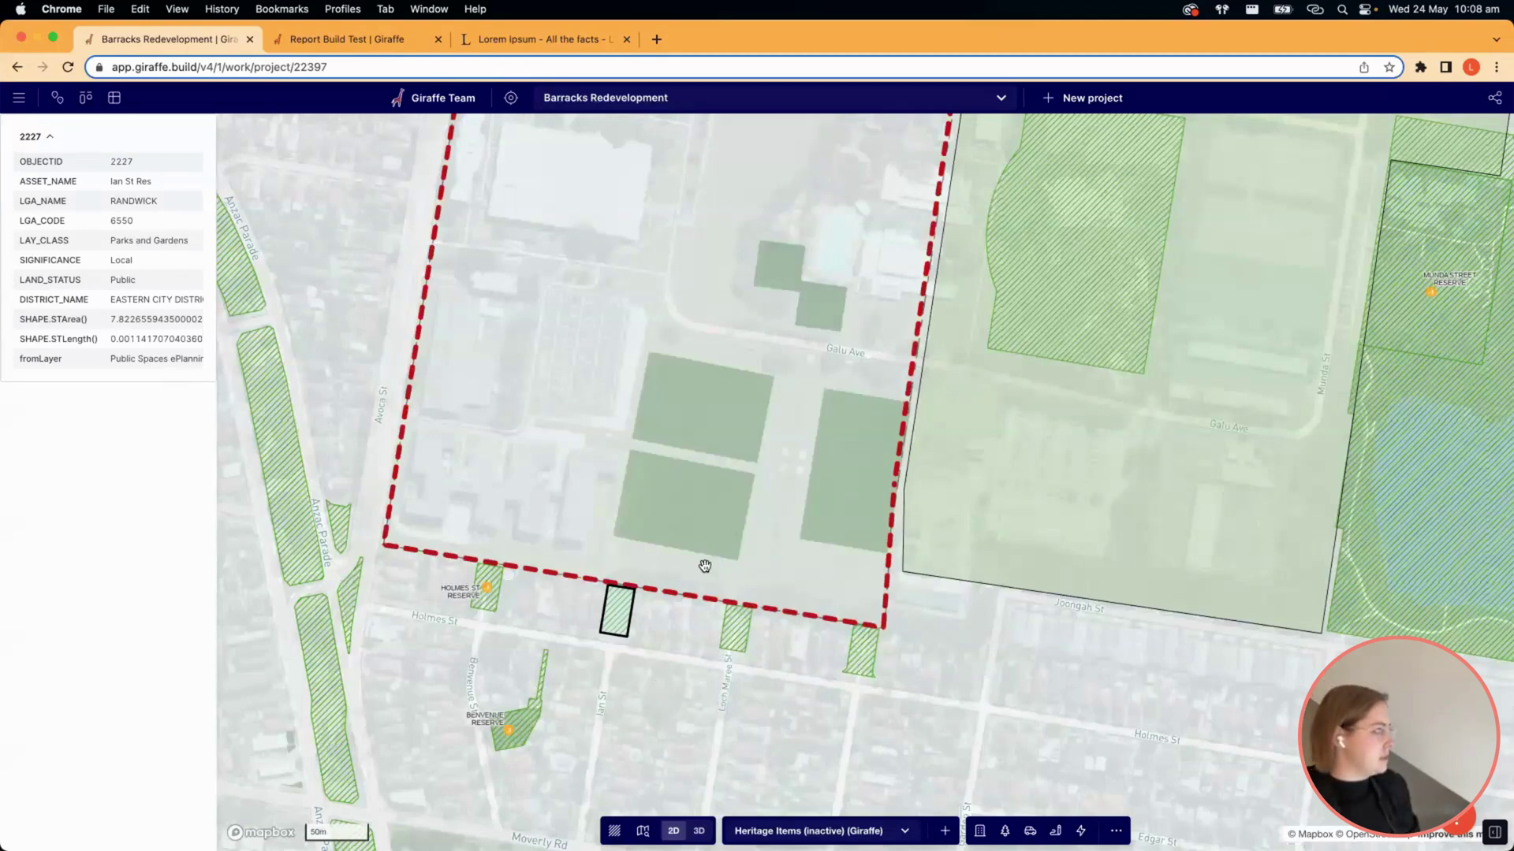
scroll(740, 659, "up", 3)
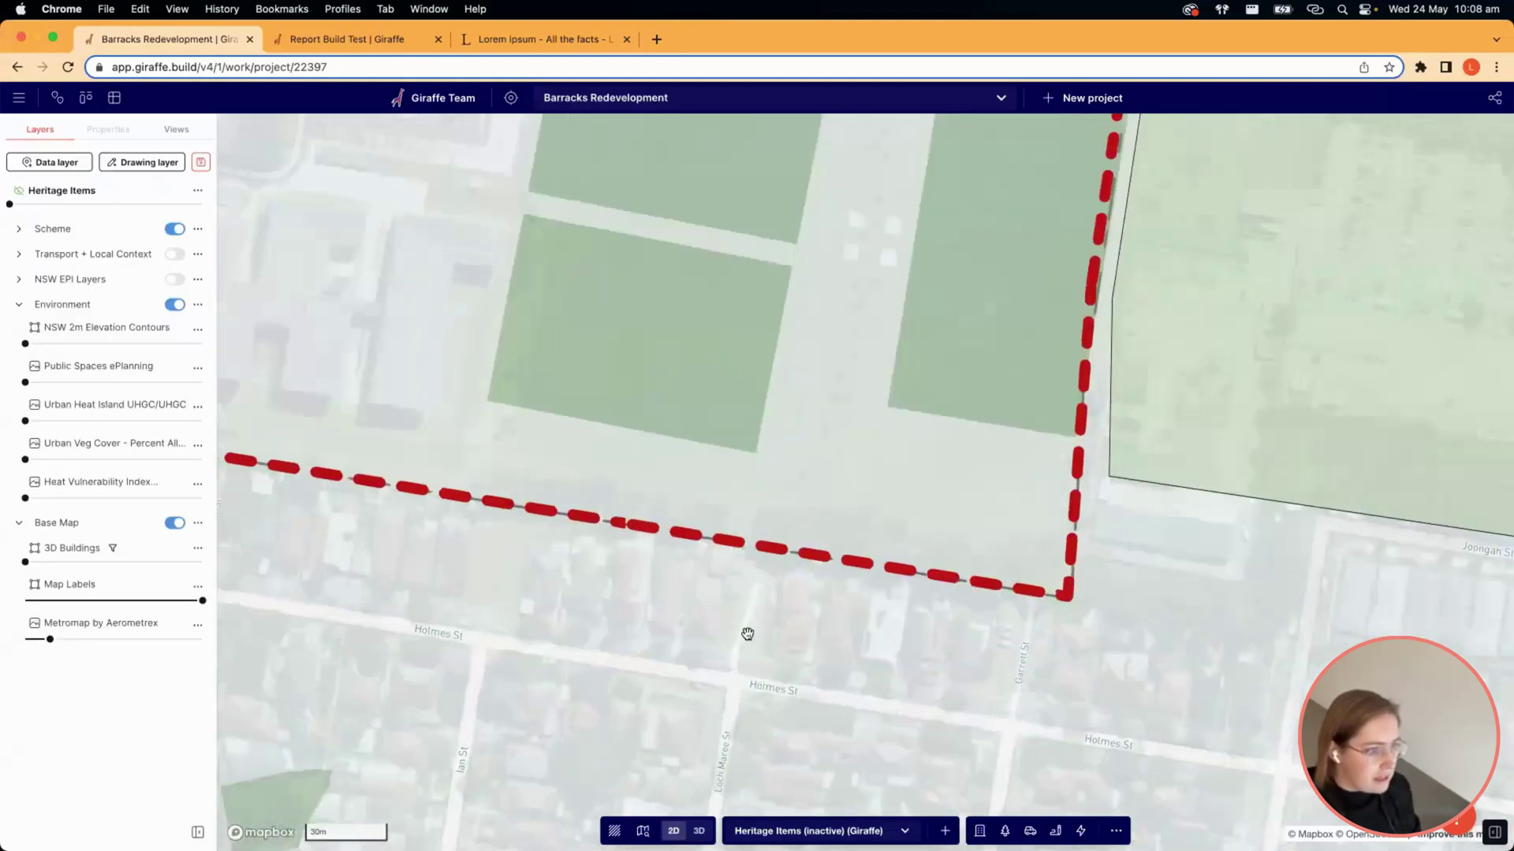
scroll(541, 571, "up", 3)
scroll(522, 603, "down", 2)
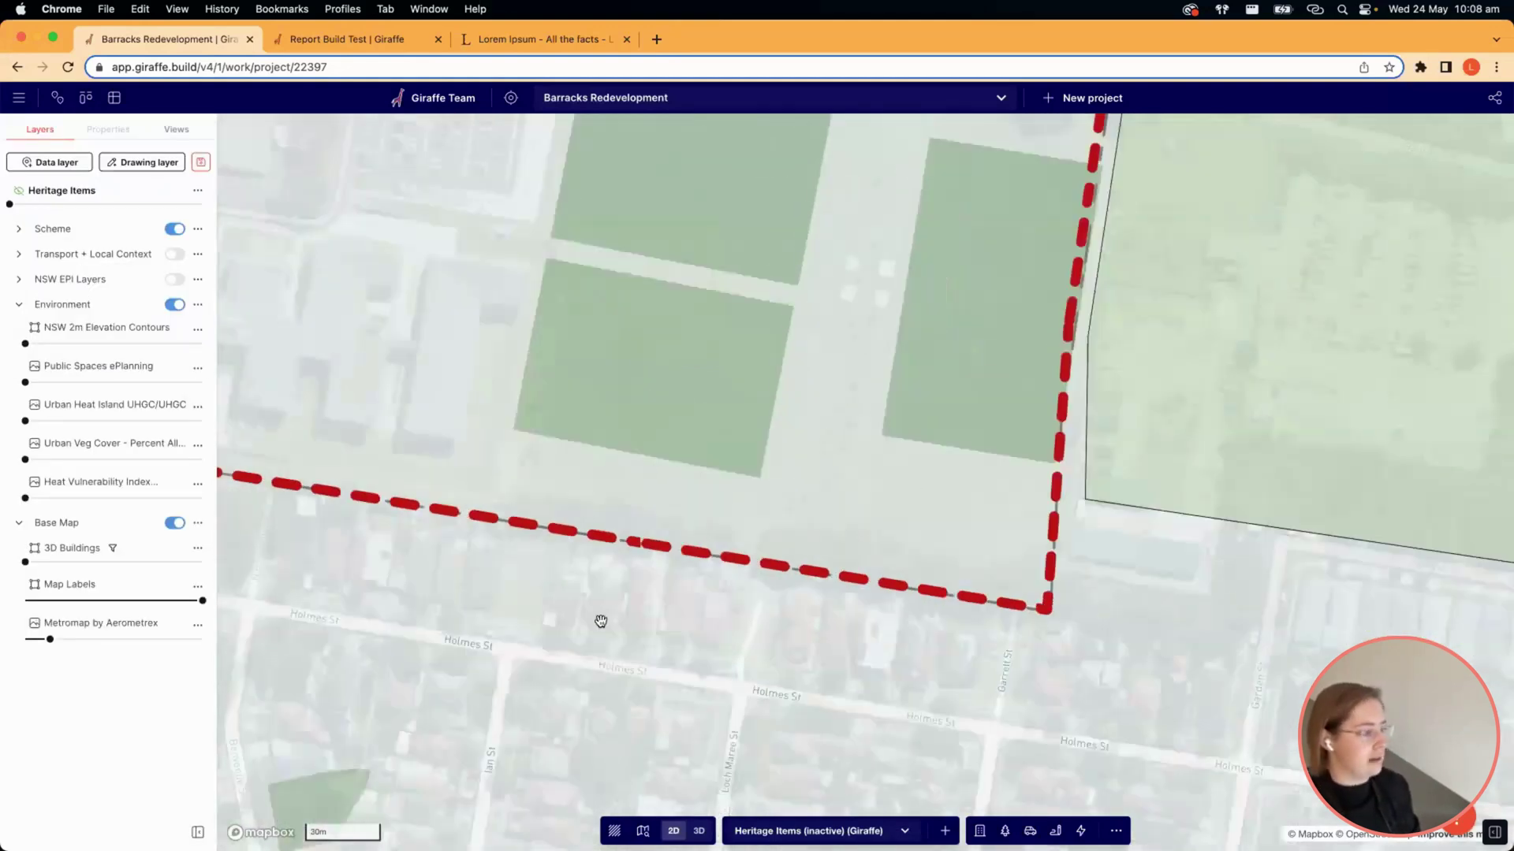
scroll(601, 622, "down", 2)
left_click_drag(694, 630, 814, 614)
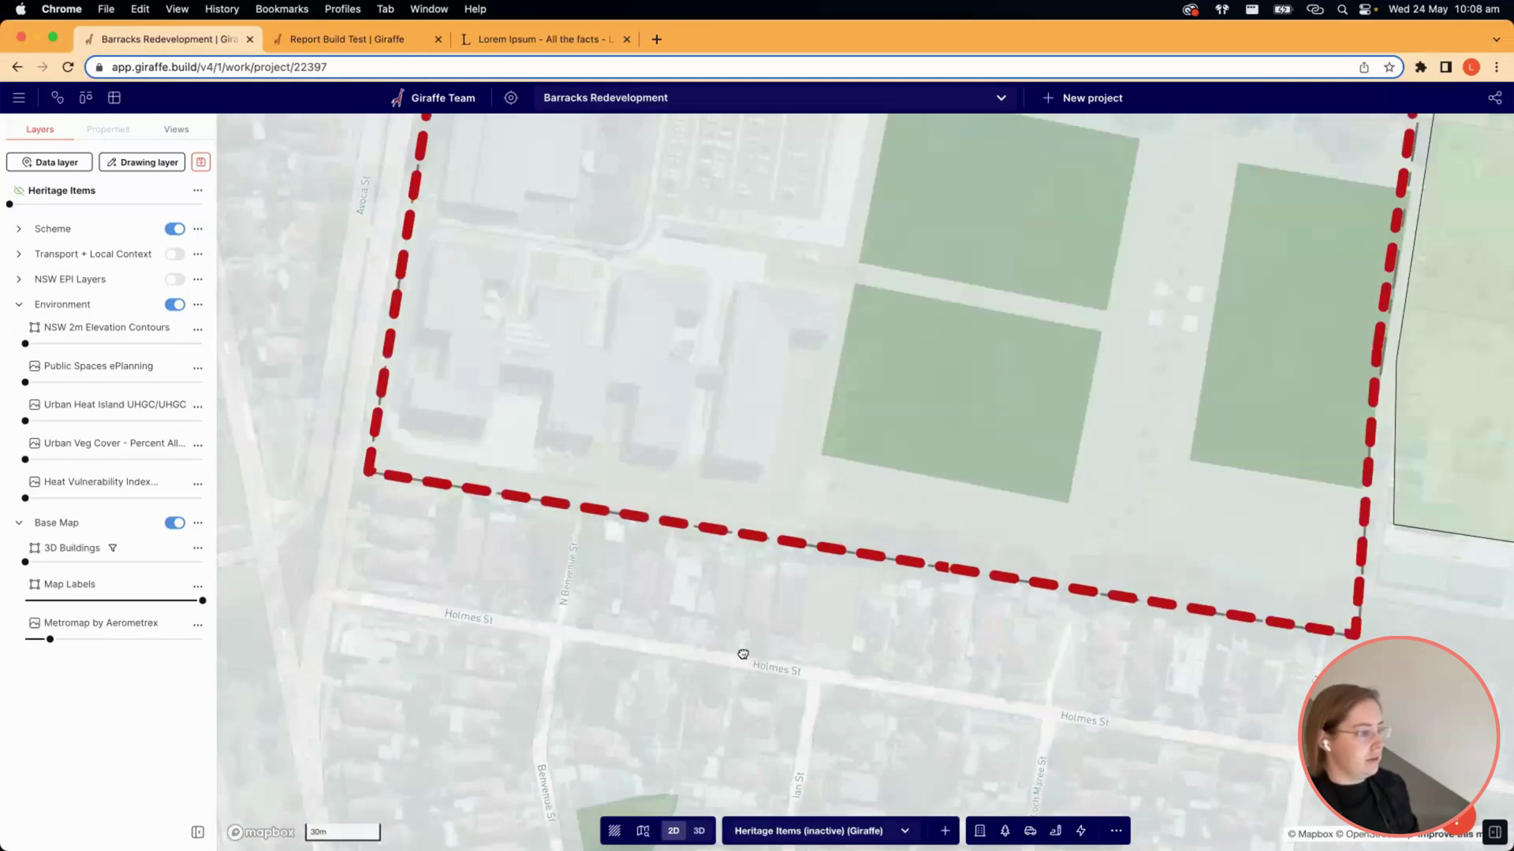
scroll(741, 651, "down", 1)
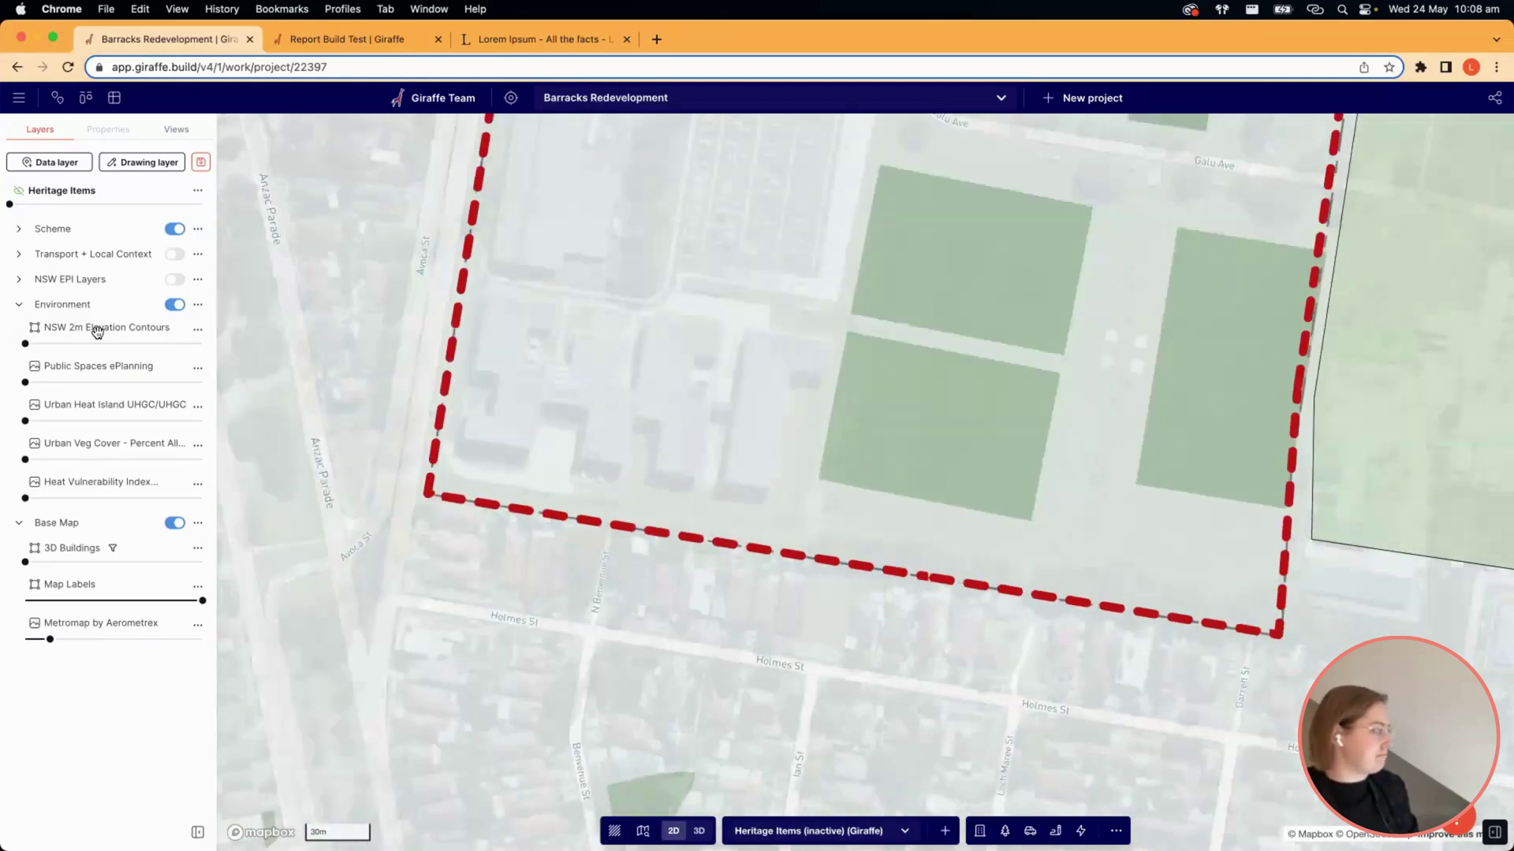
Switch off the Environment layer group and show the Heritage Items layer at full opacity over the site.
left_click(175, 304)
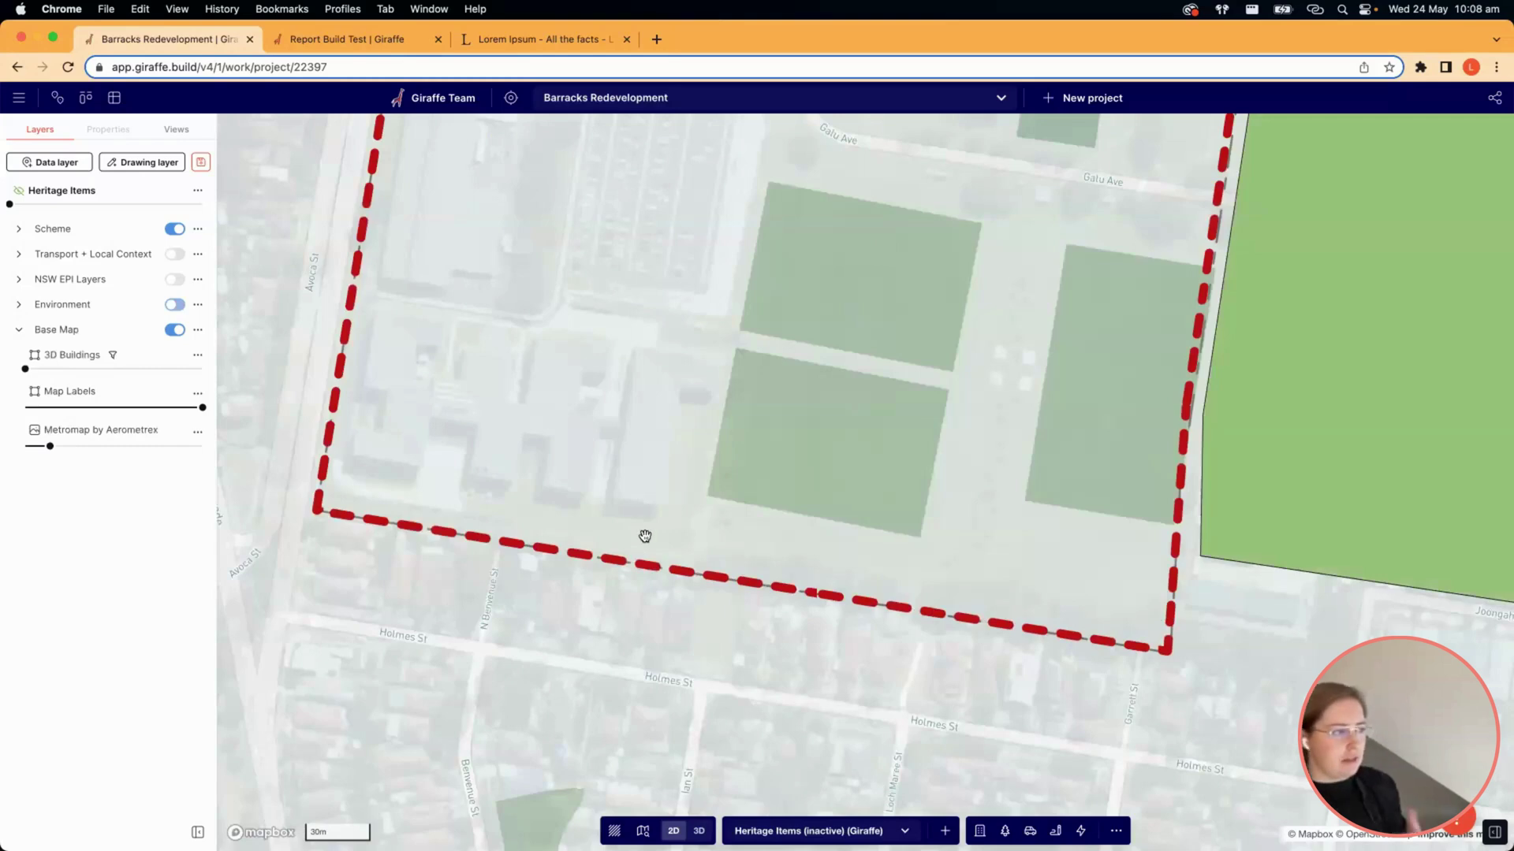
scroll(645, 536, "down", 3)
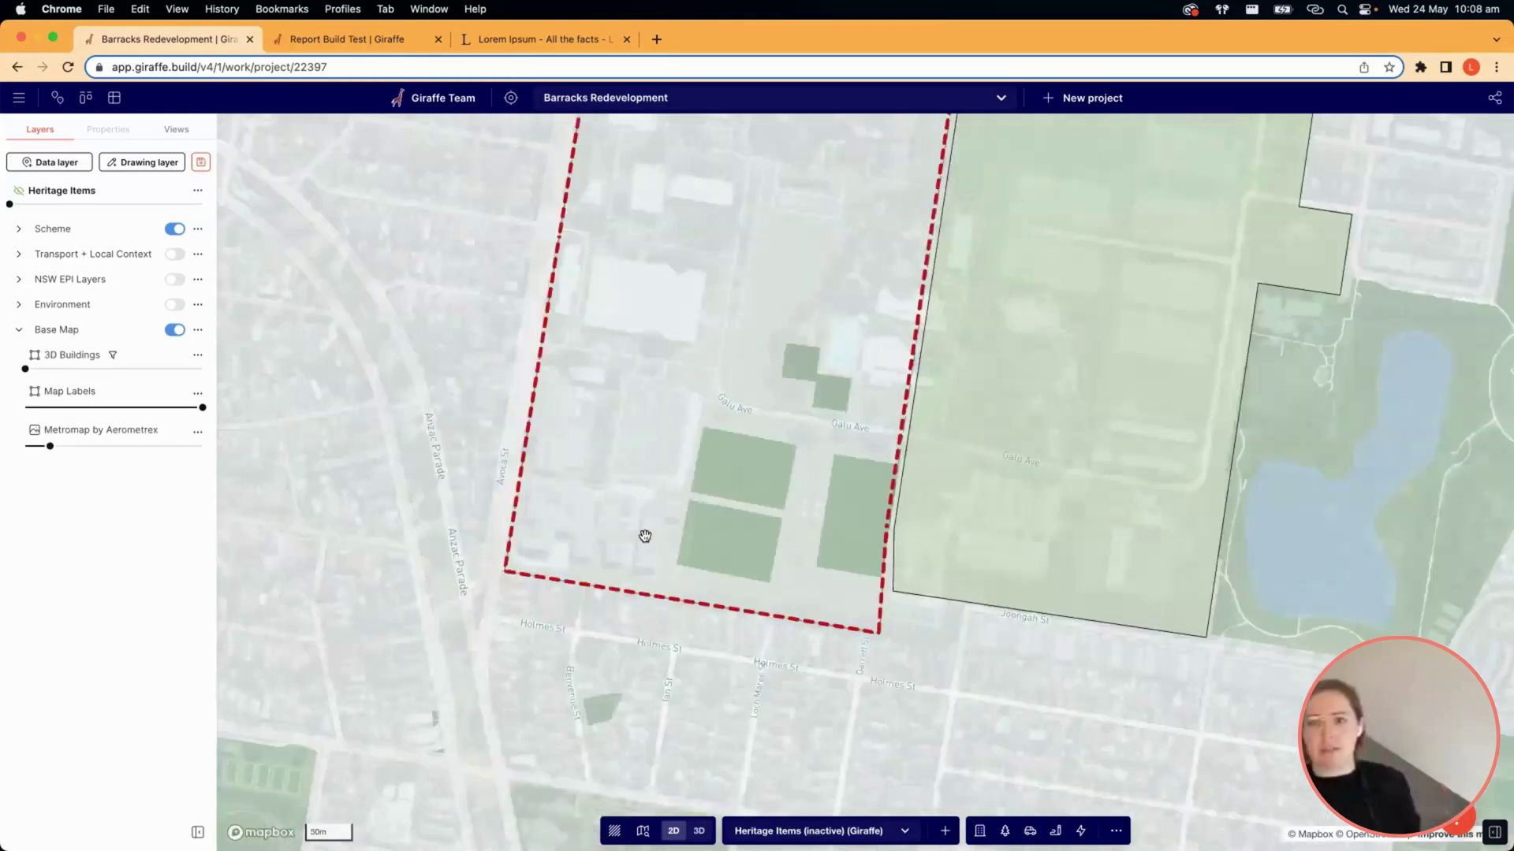
scroll(645, 536, "down", 3)
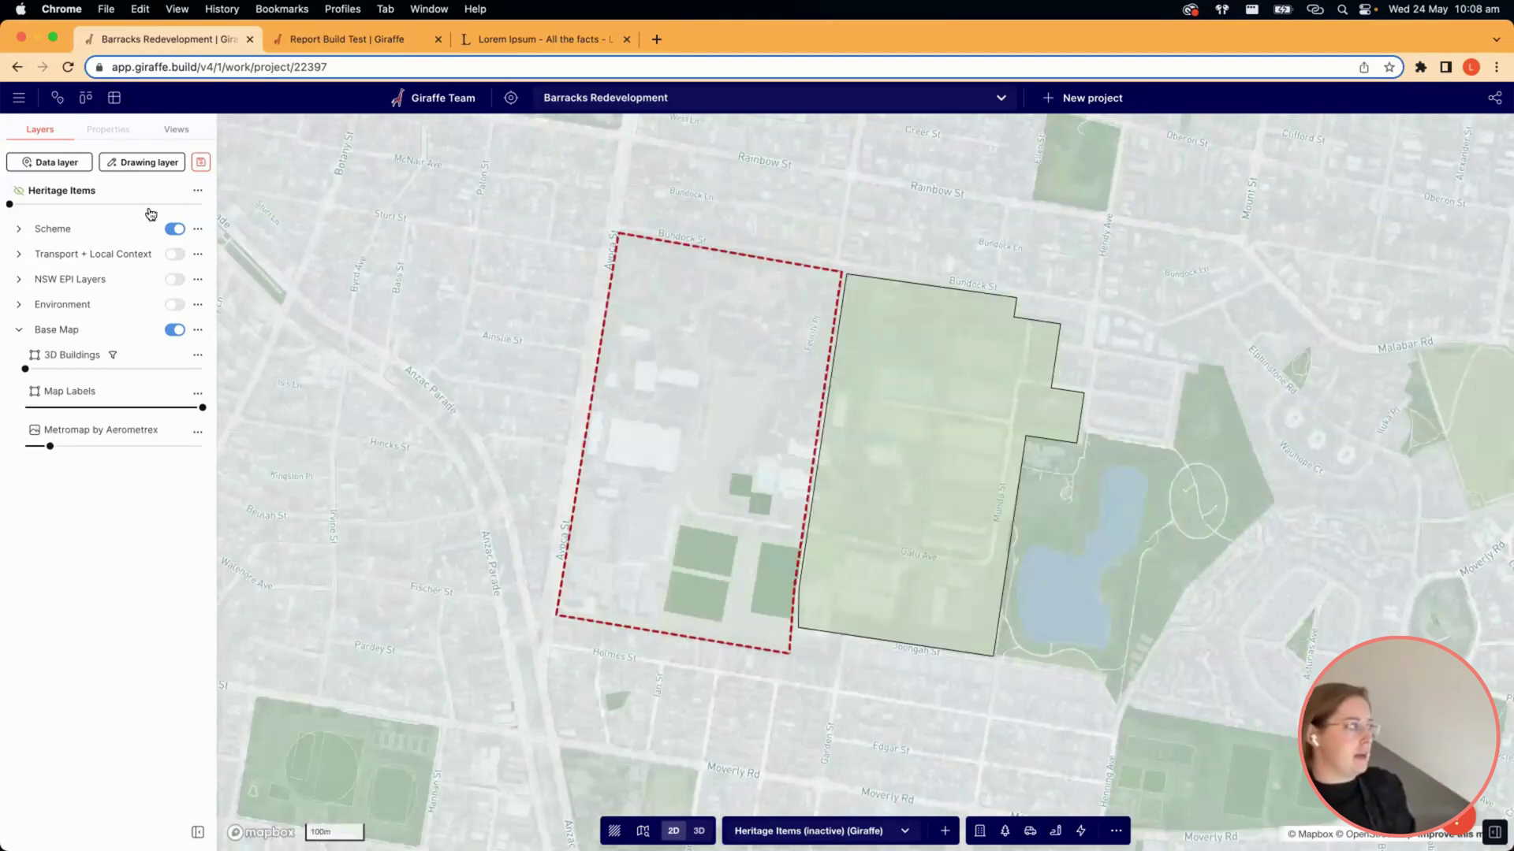
left_click(698, 348)
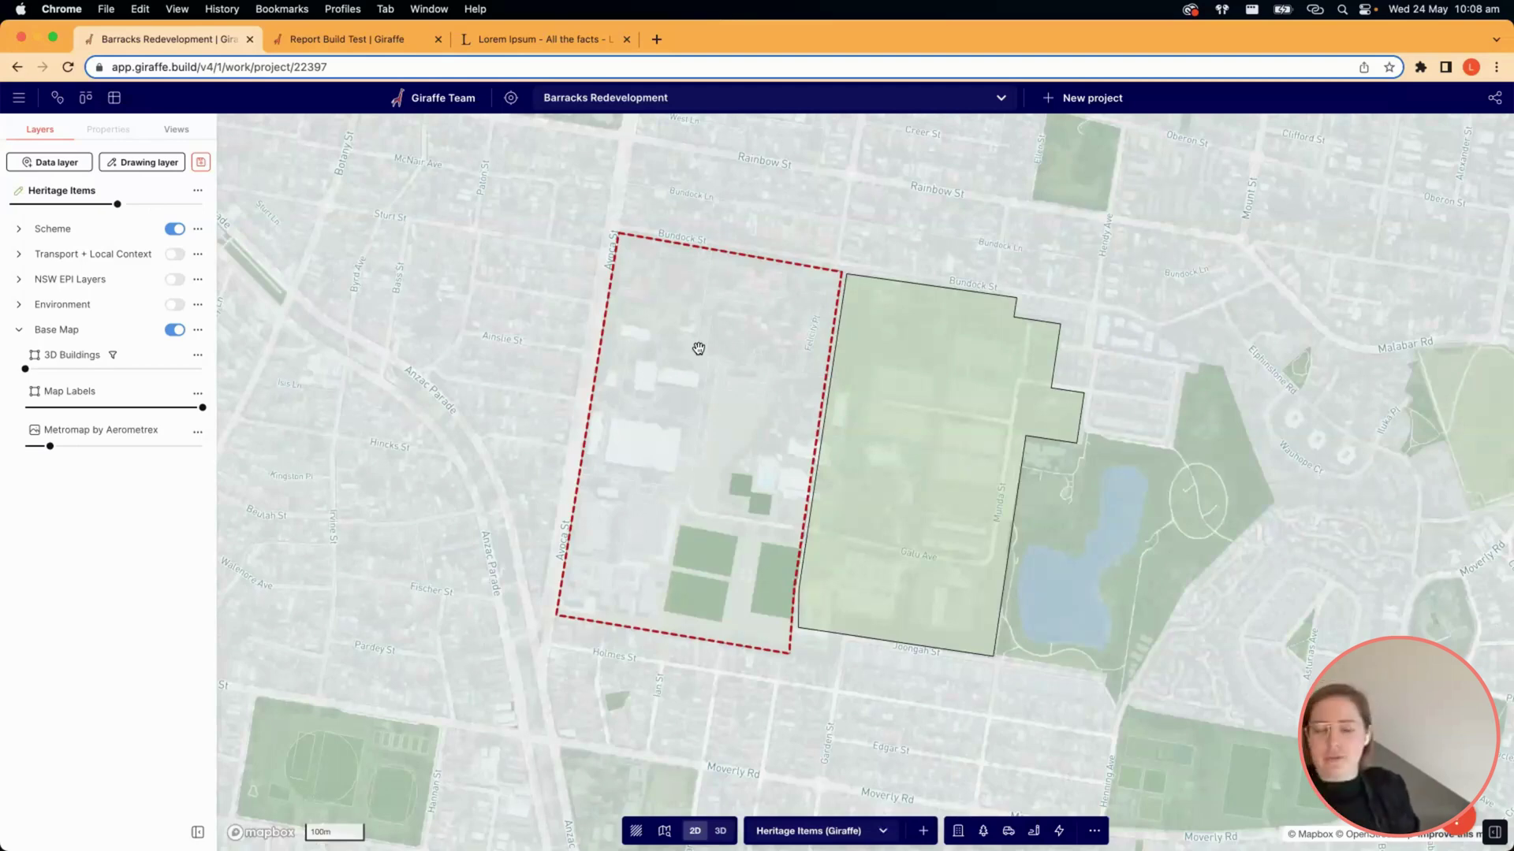
scroll(699, 348, "up", 3)
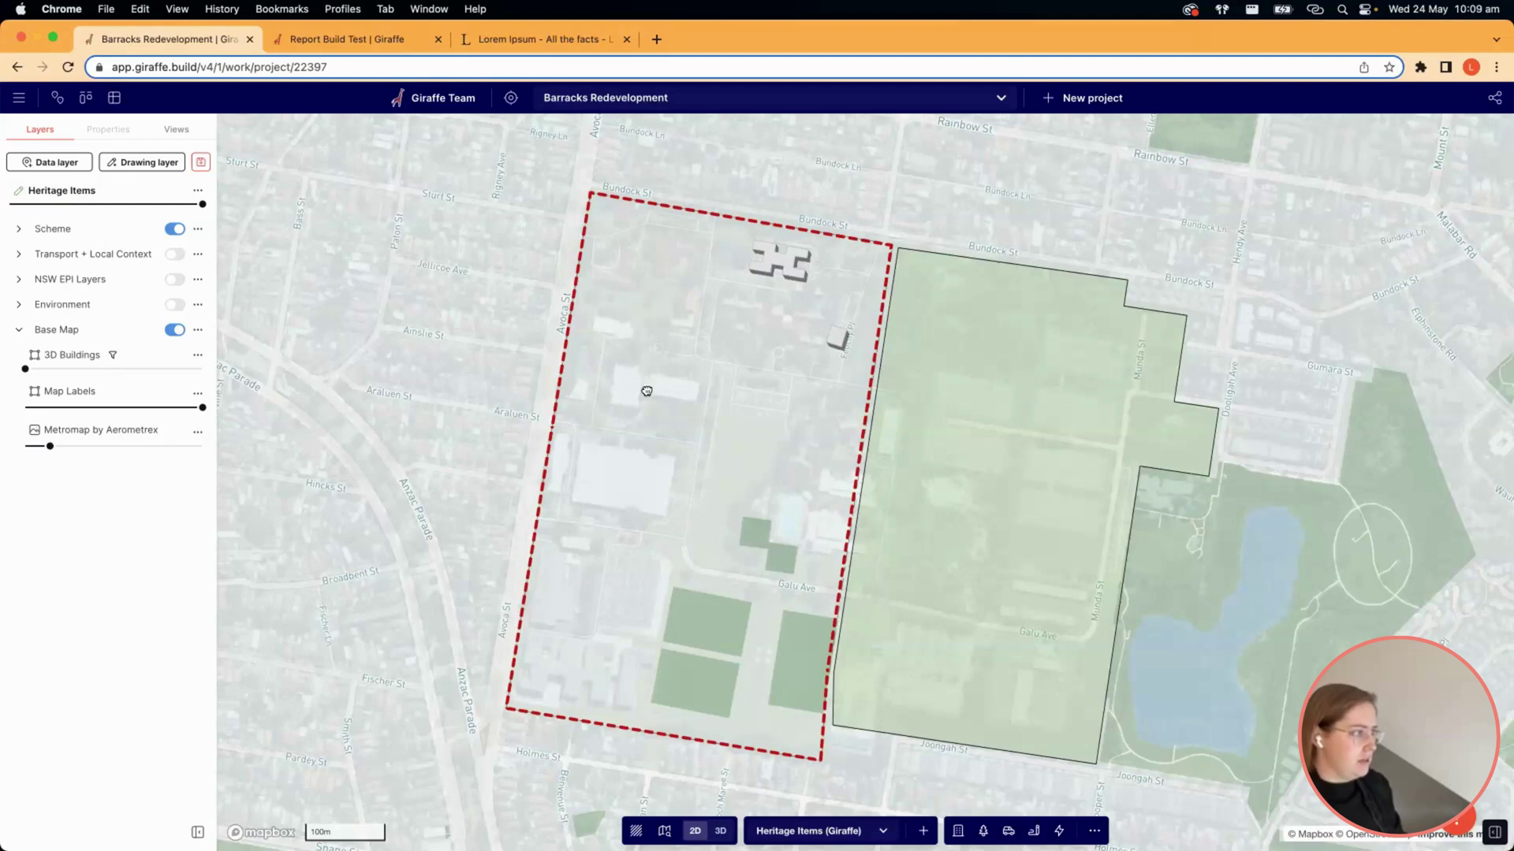
left_click_drag(724, 398, 643, 412)
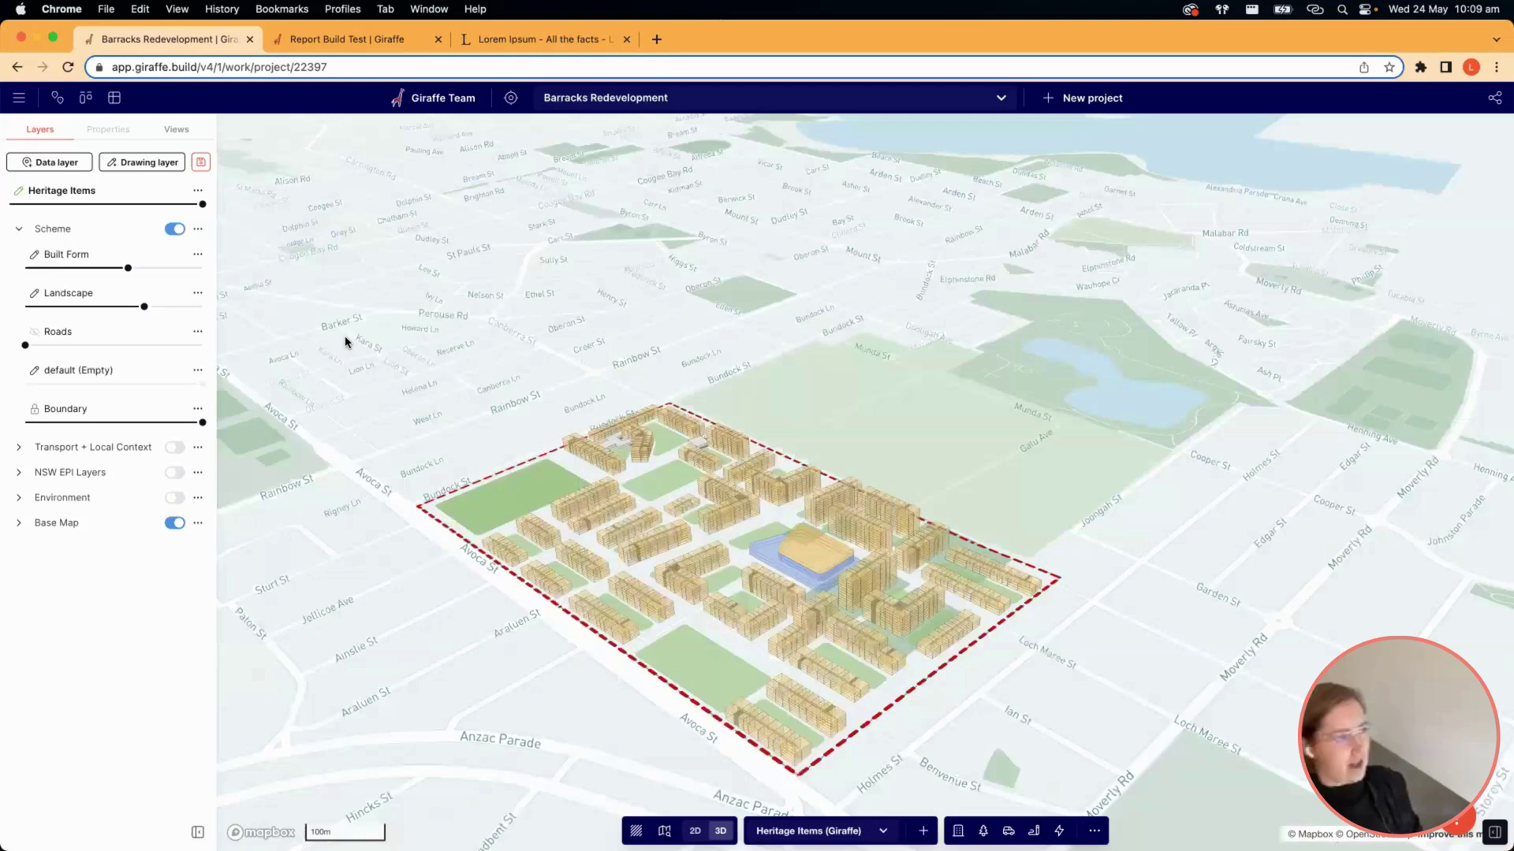
Set the Roads layer of the Scheme group to full opacity.
key("Return")
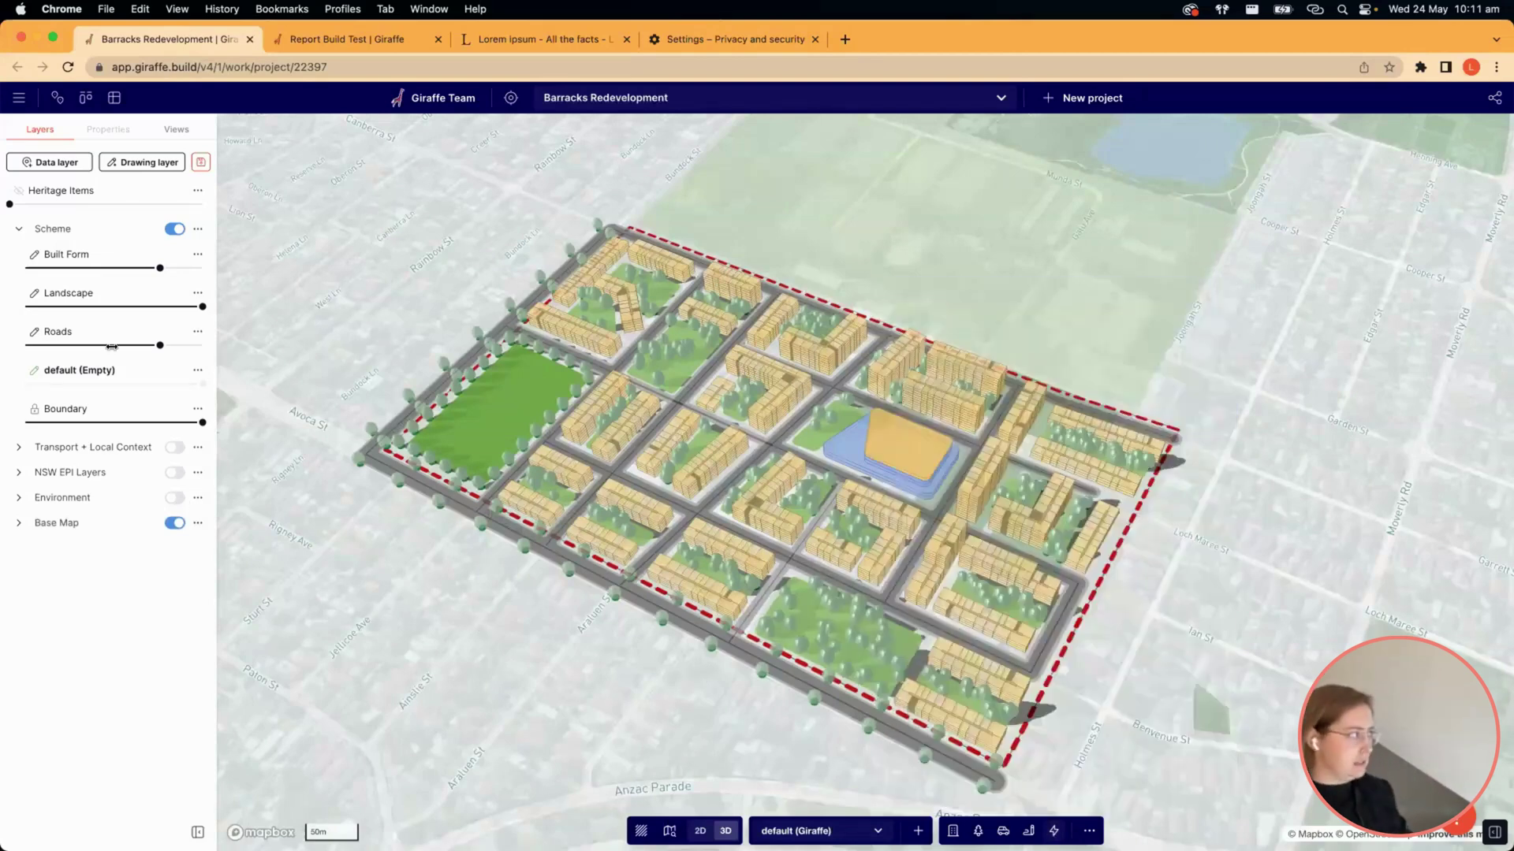
left_click_drag(257, 345, 256, 346)
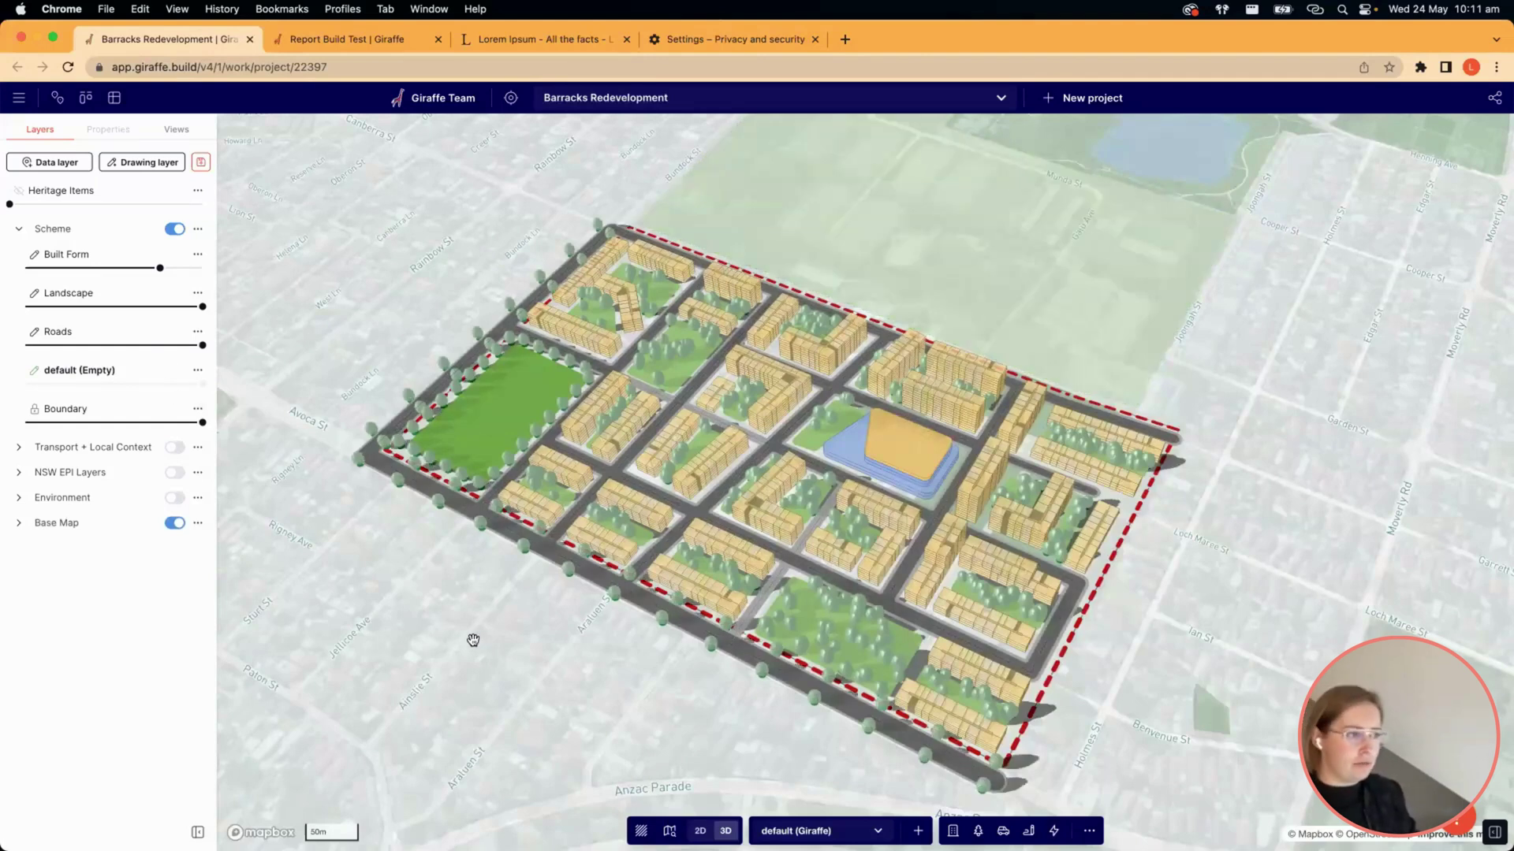
Examine the scheme's roads, street trees, parks and buildings in 3D from several angles.
key("shift+Left")
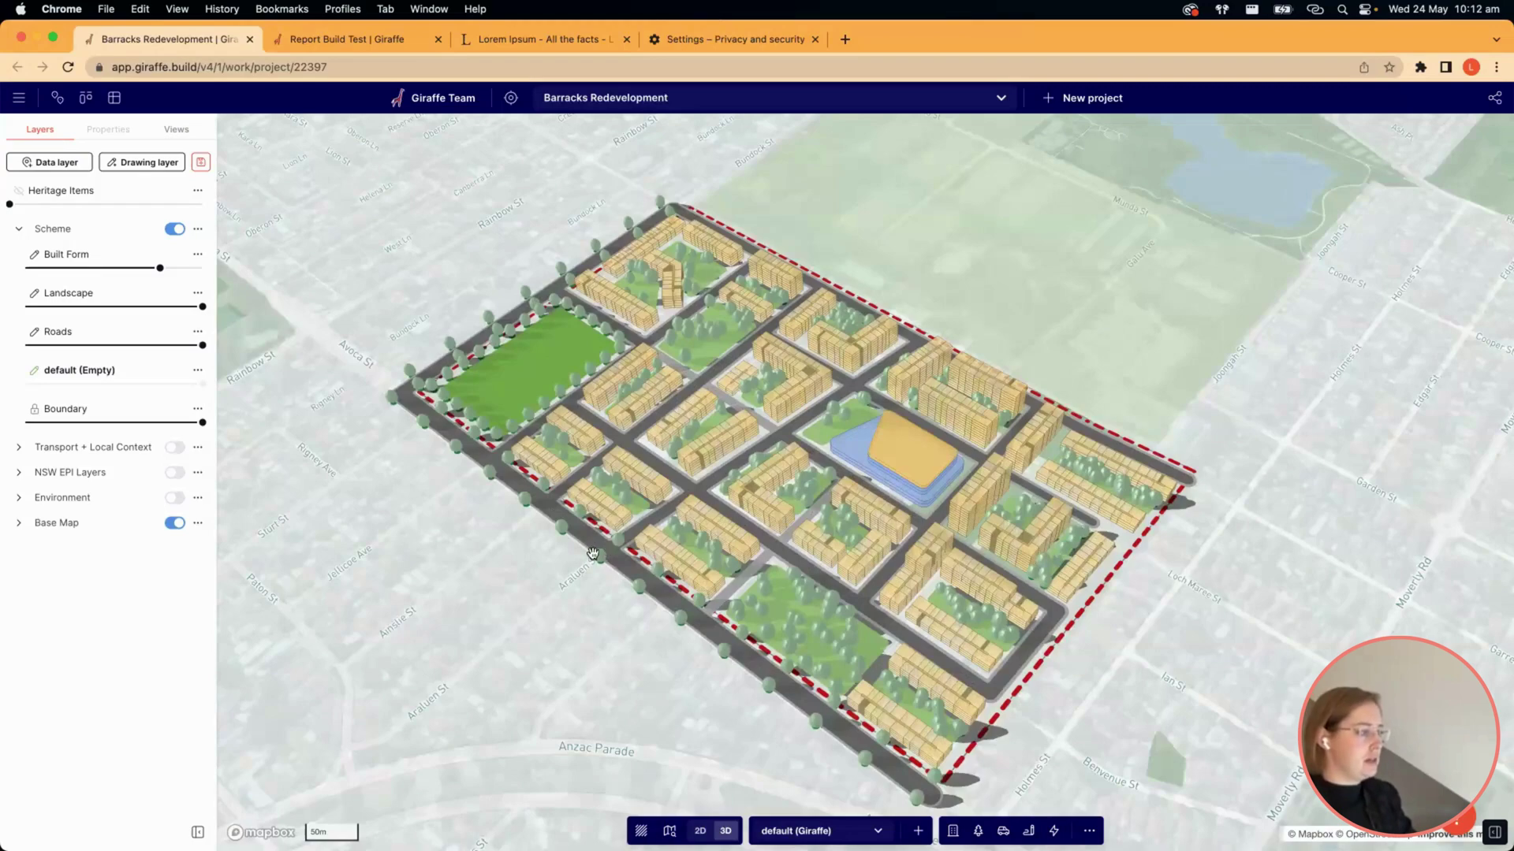
key("shift+Right")
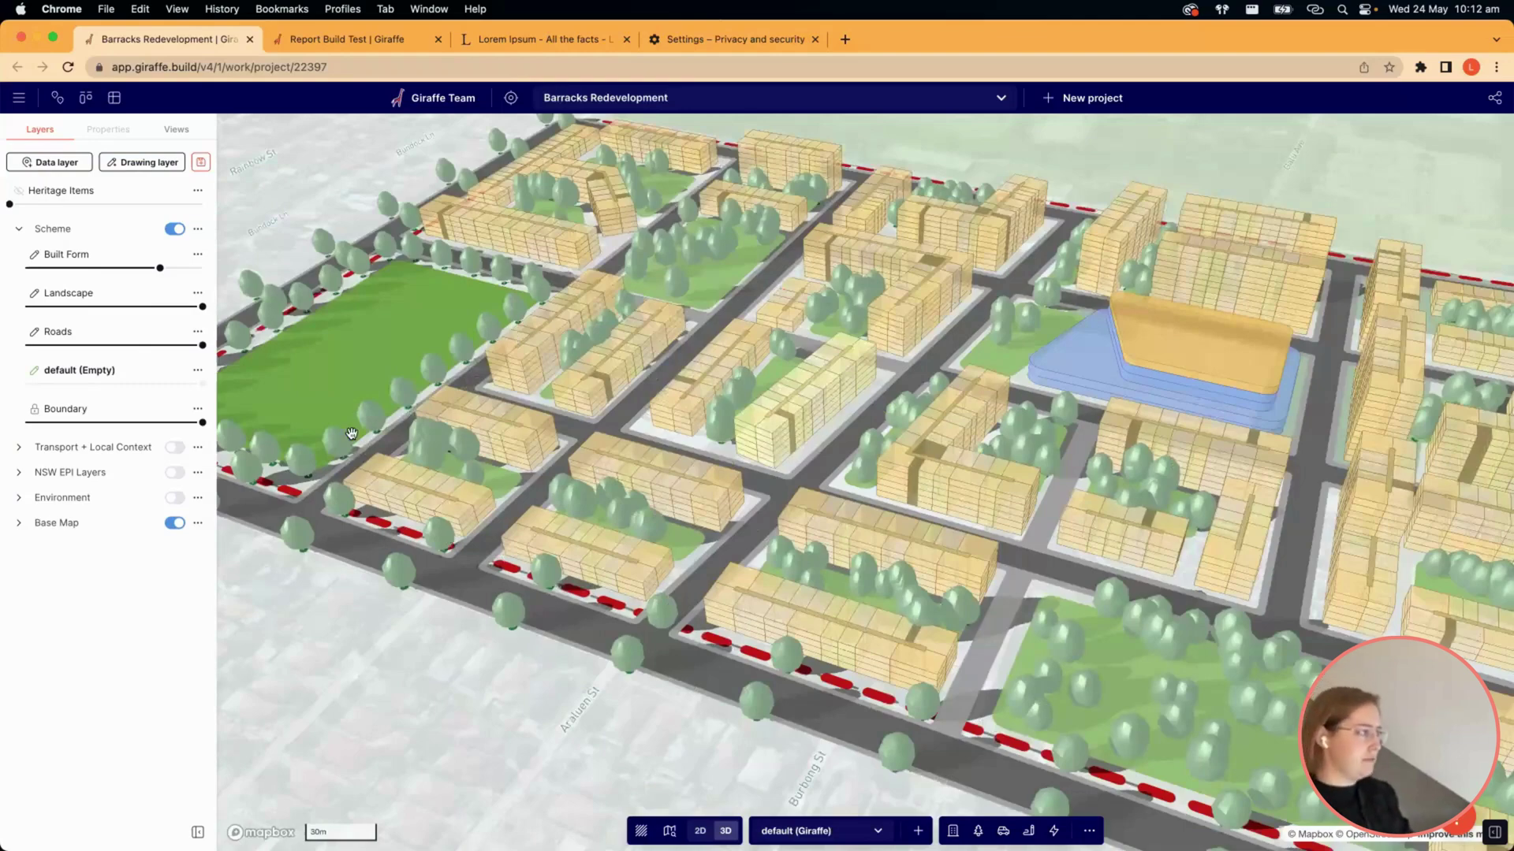
scroll(513, 339, "down", 5)
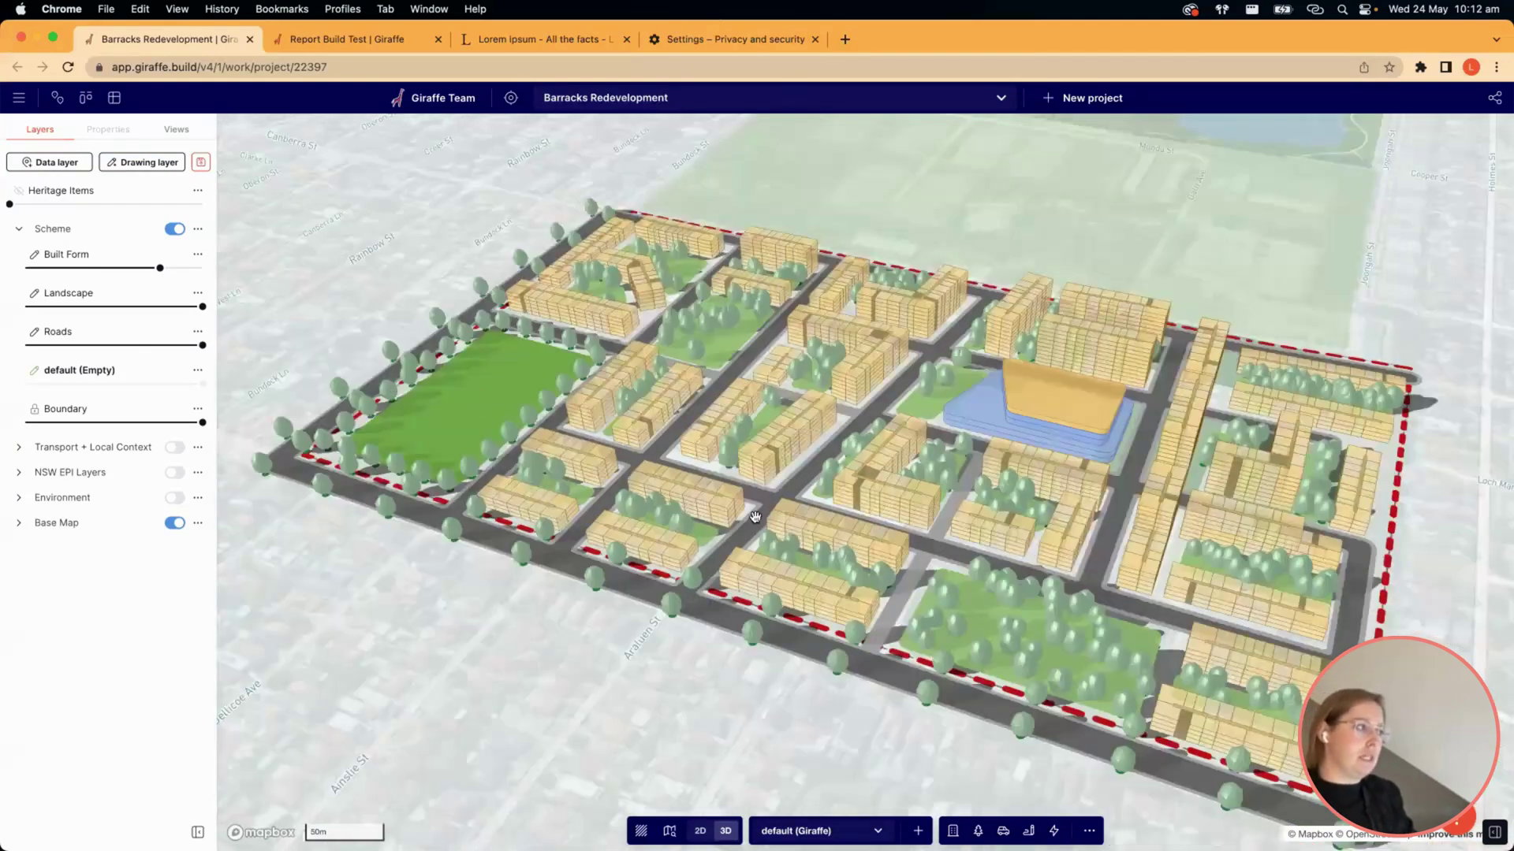
left_click_drag(948, 594, 917, 577)
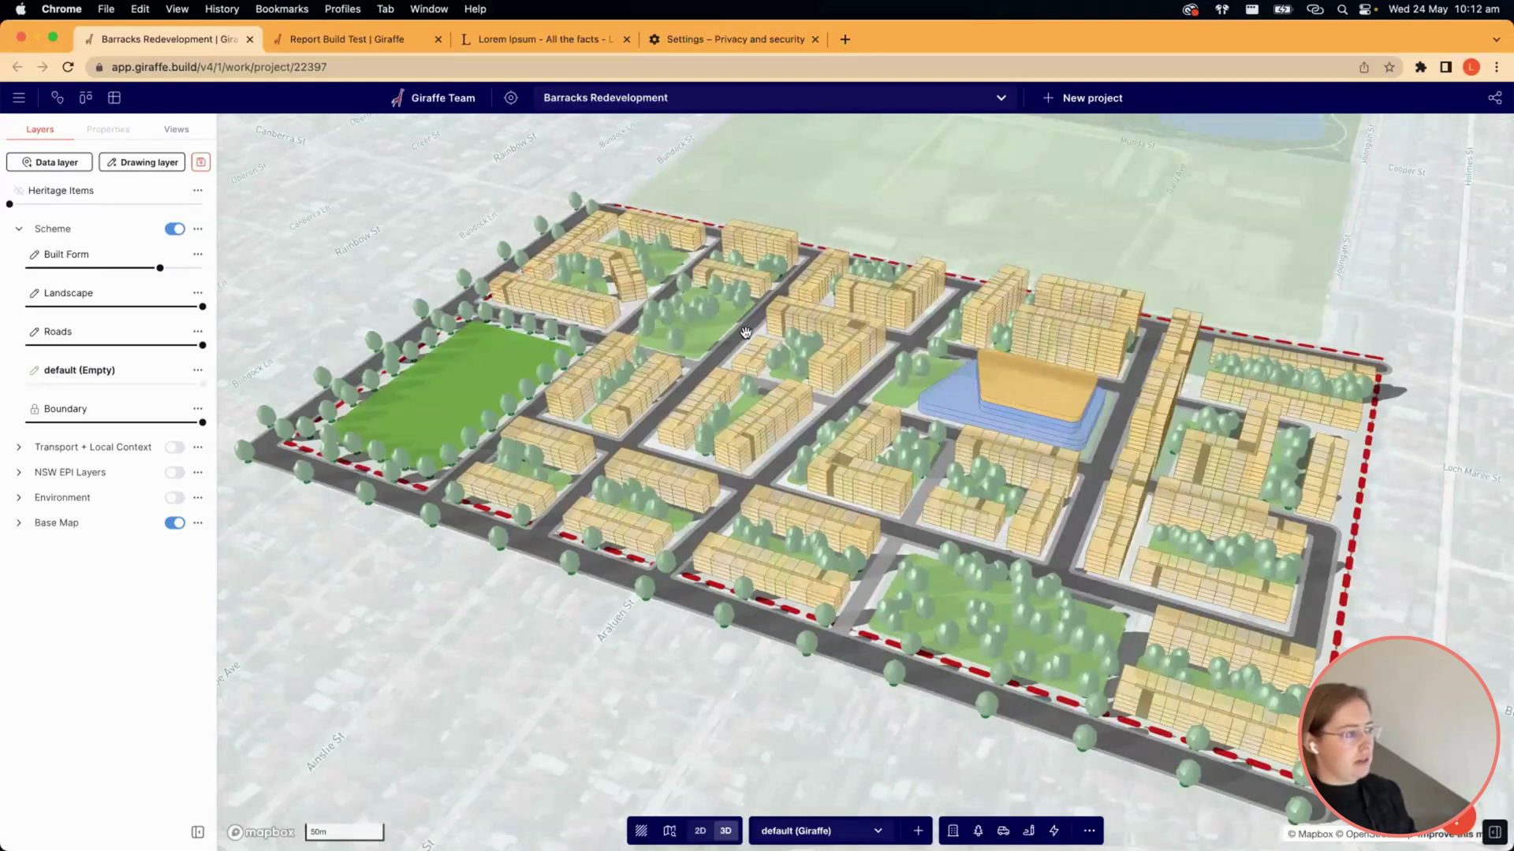
right_click_drag(606, 636, 593, 634)
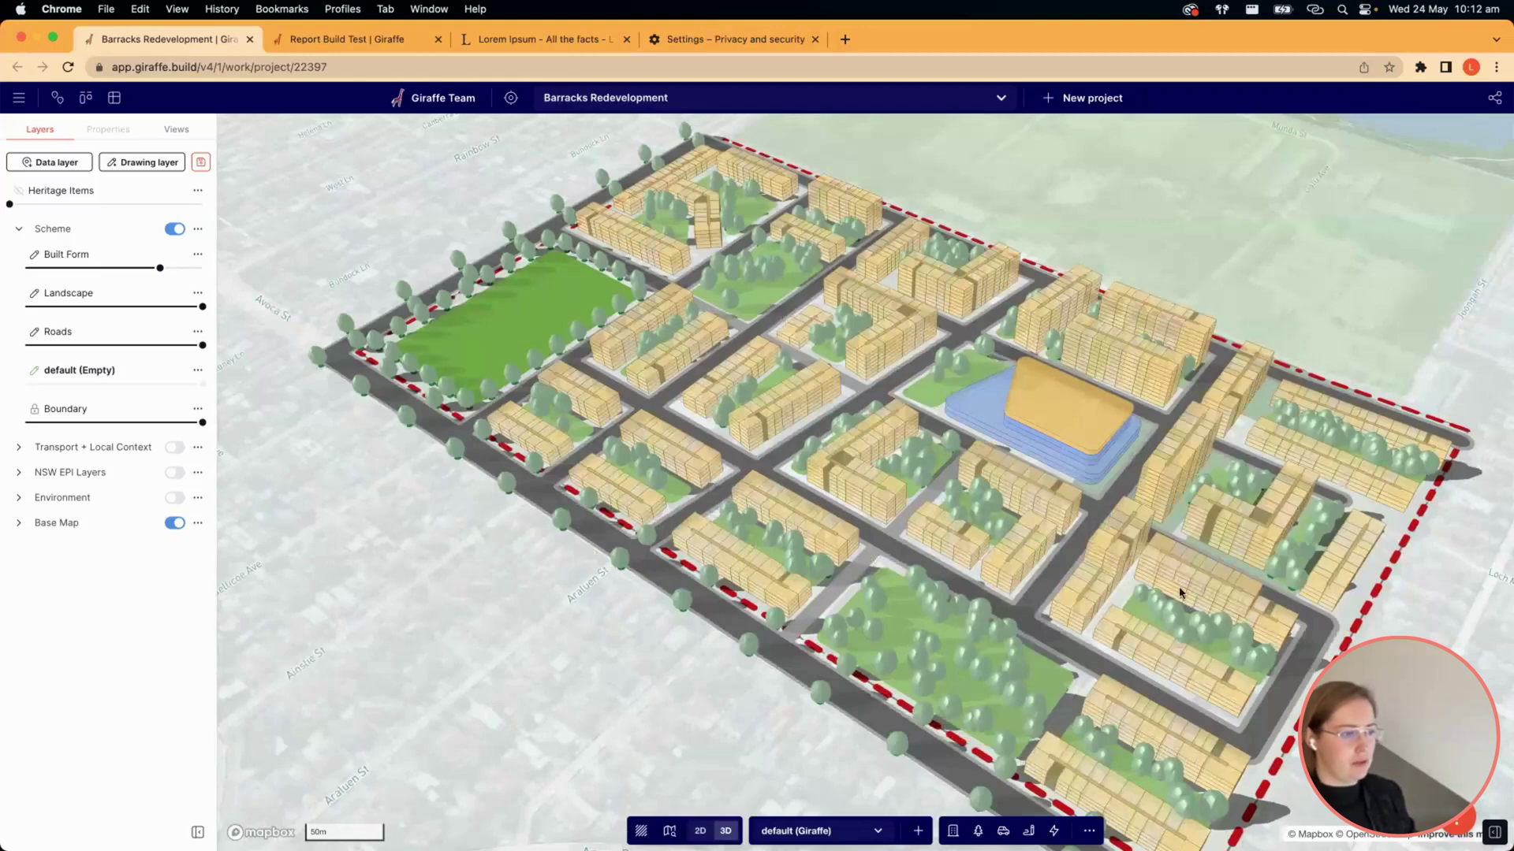
scroll(1181, 592, "up", 3)
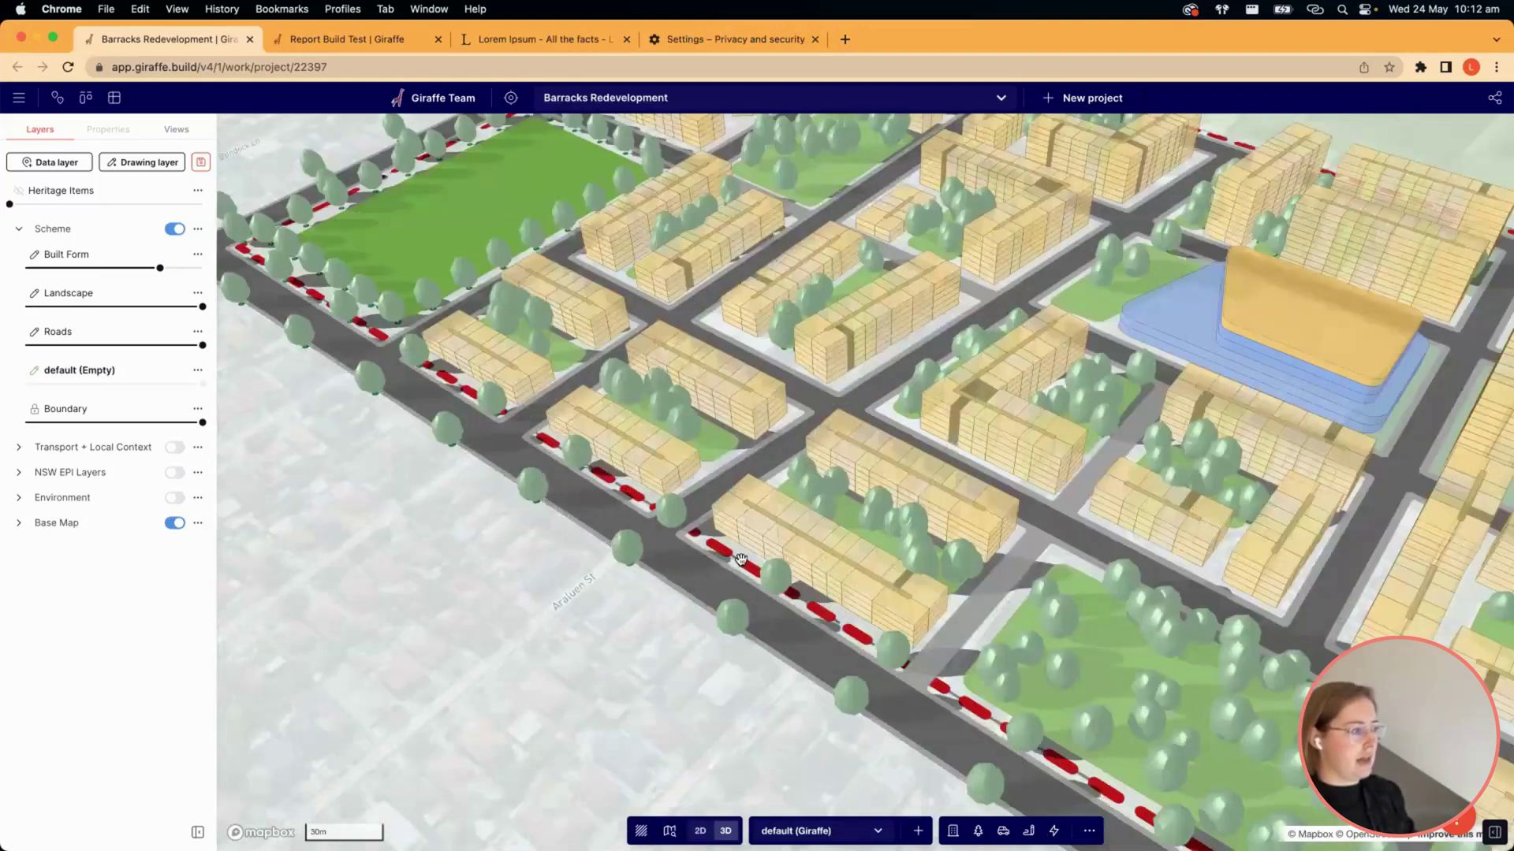
Set the Random Fill tree count to 10 for the large park near Burbong St.
scroll(763, 554, "down", 3)
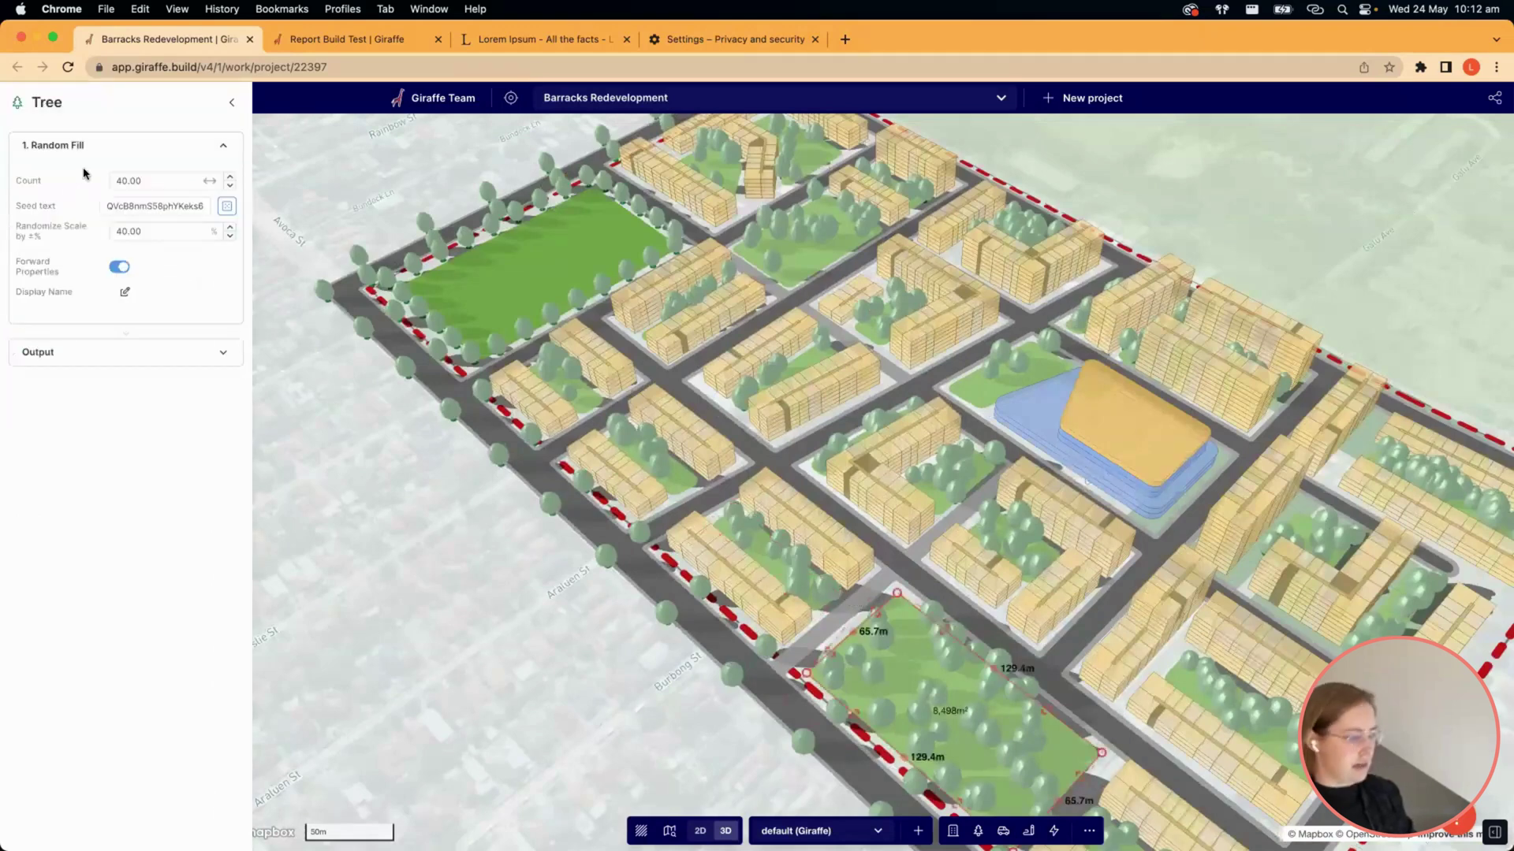
left_click(130, 181)
type("10")
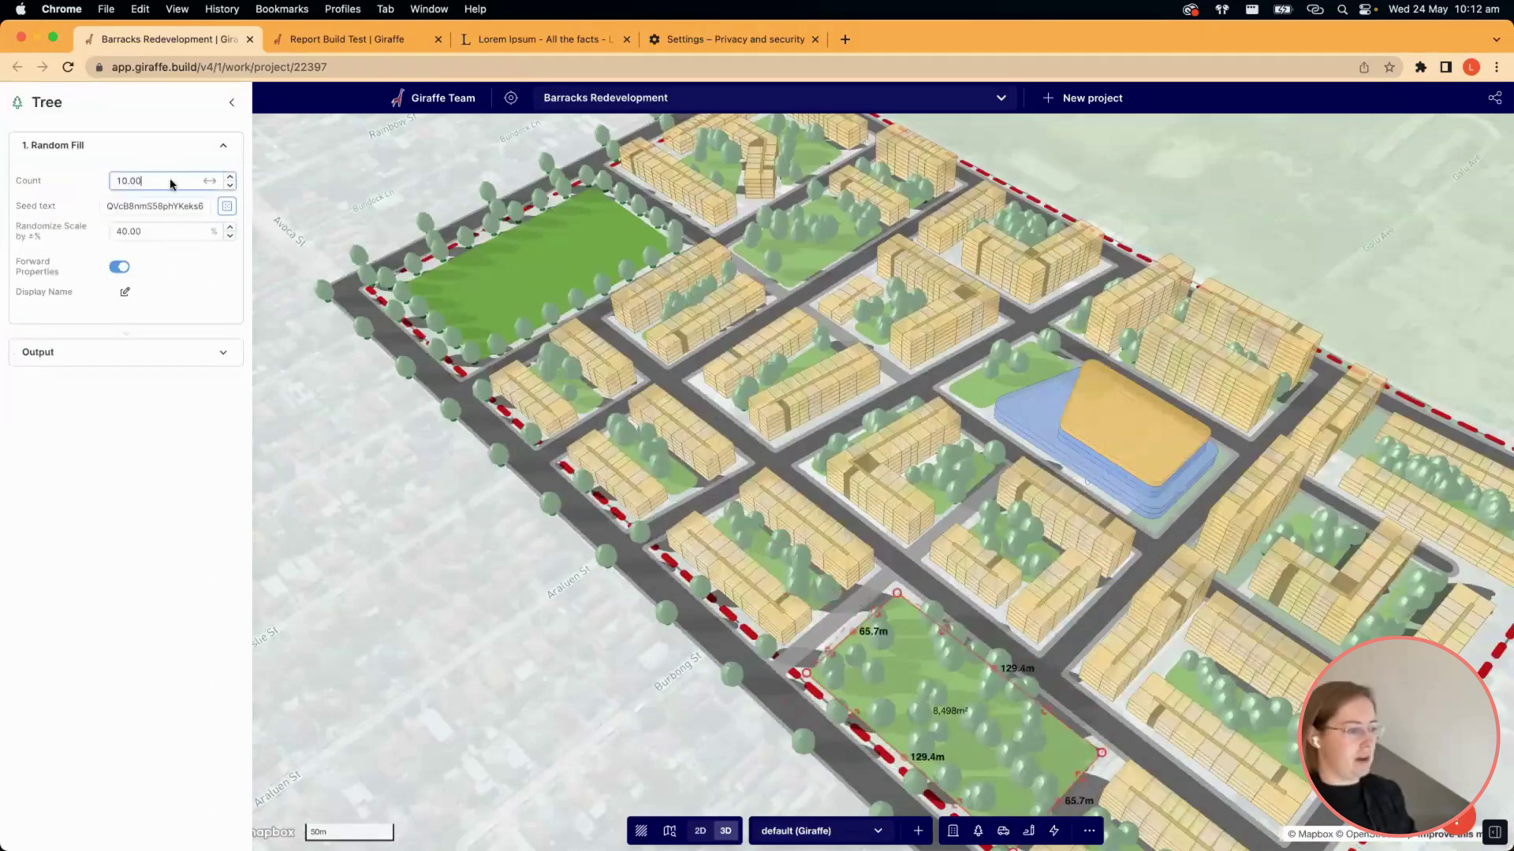
left_click(139, 134)
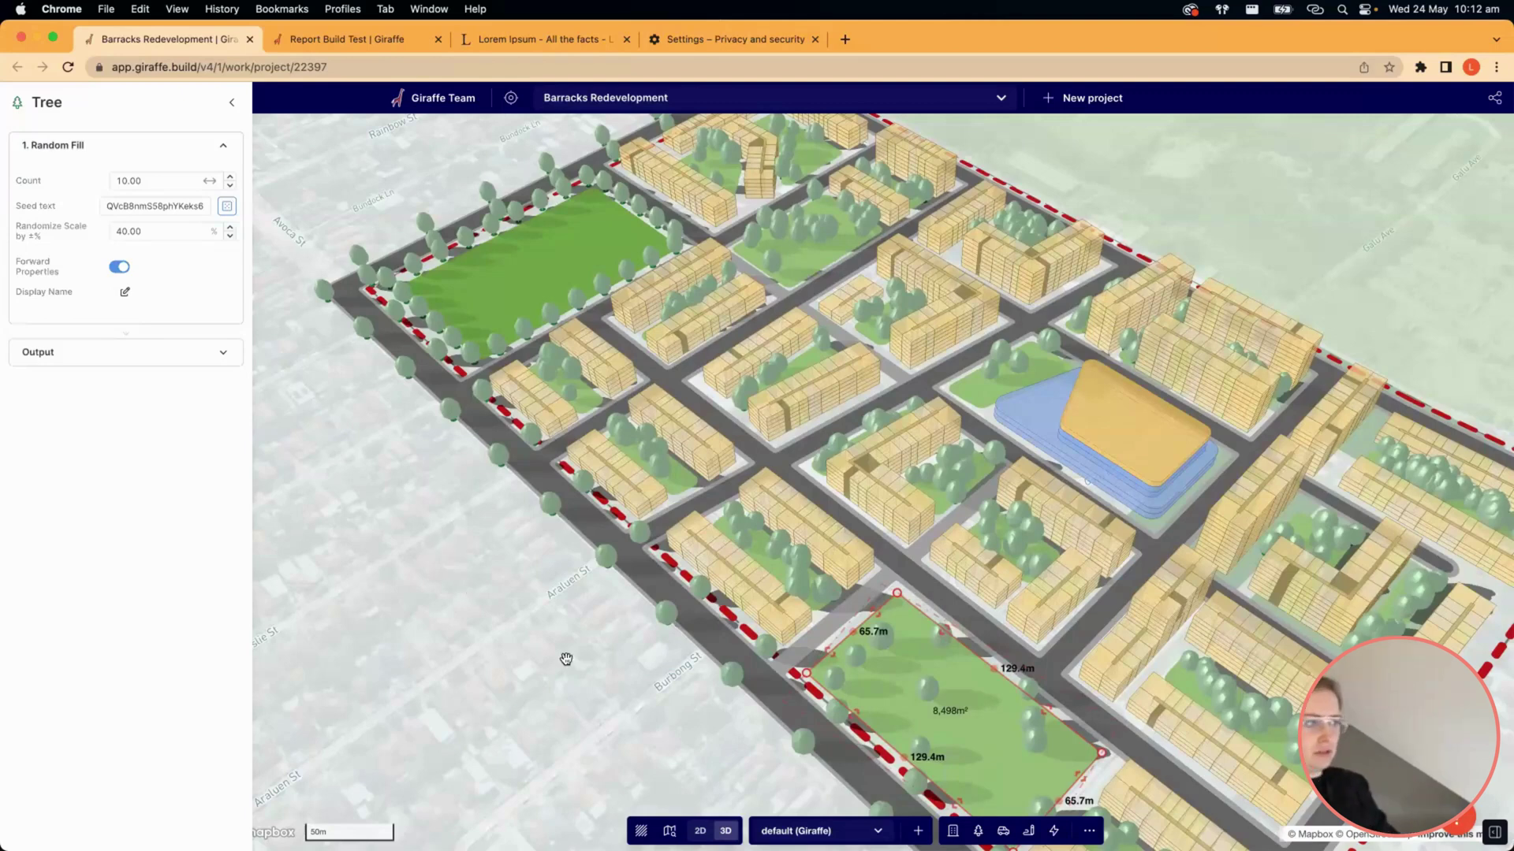
Check the properties of the Avenue road along the site's edge and view the whole scheme in 3D.
key("space")
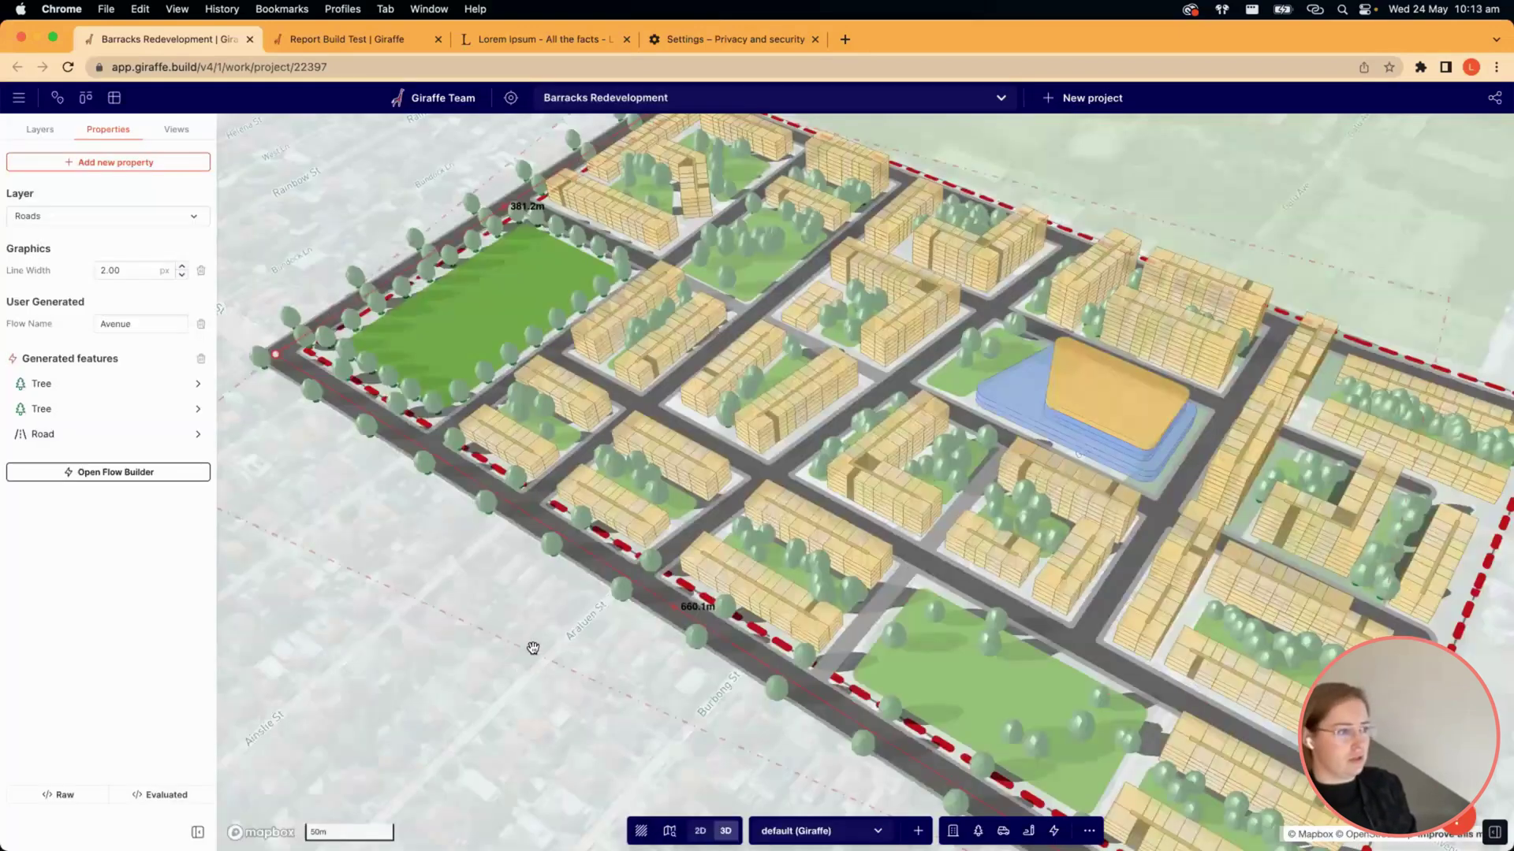
left_click(533, 649)
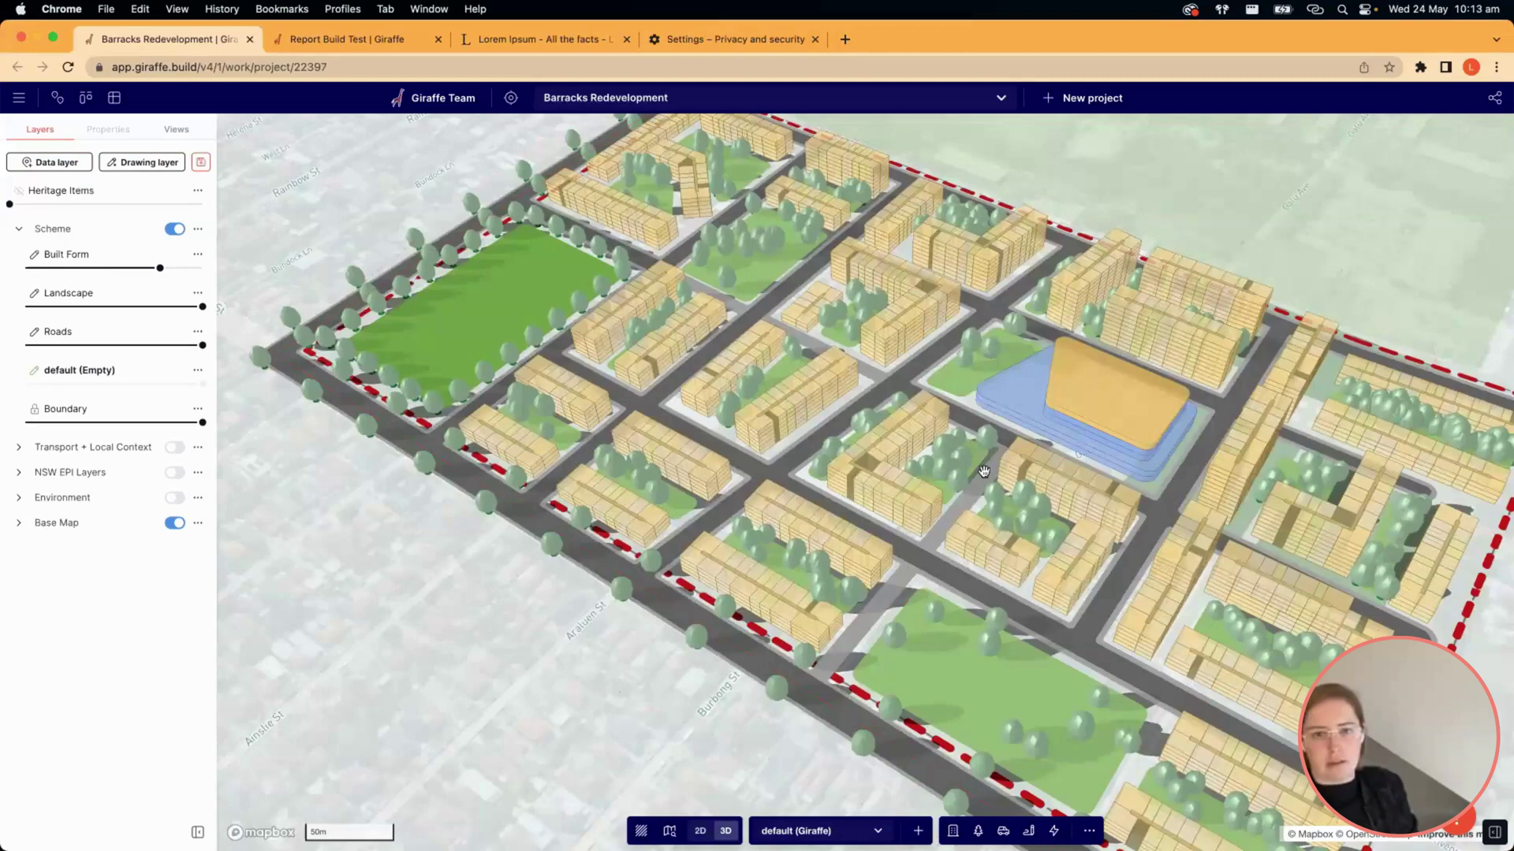
scroll(984, 471, "down", 5)
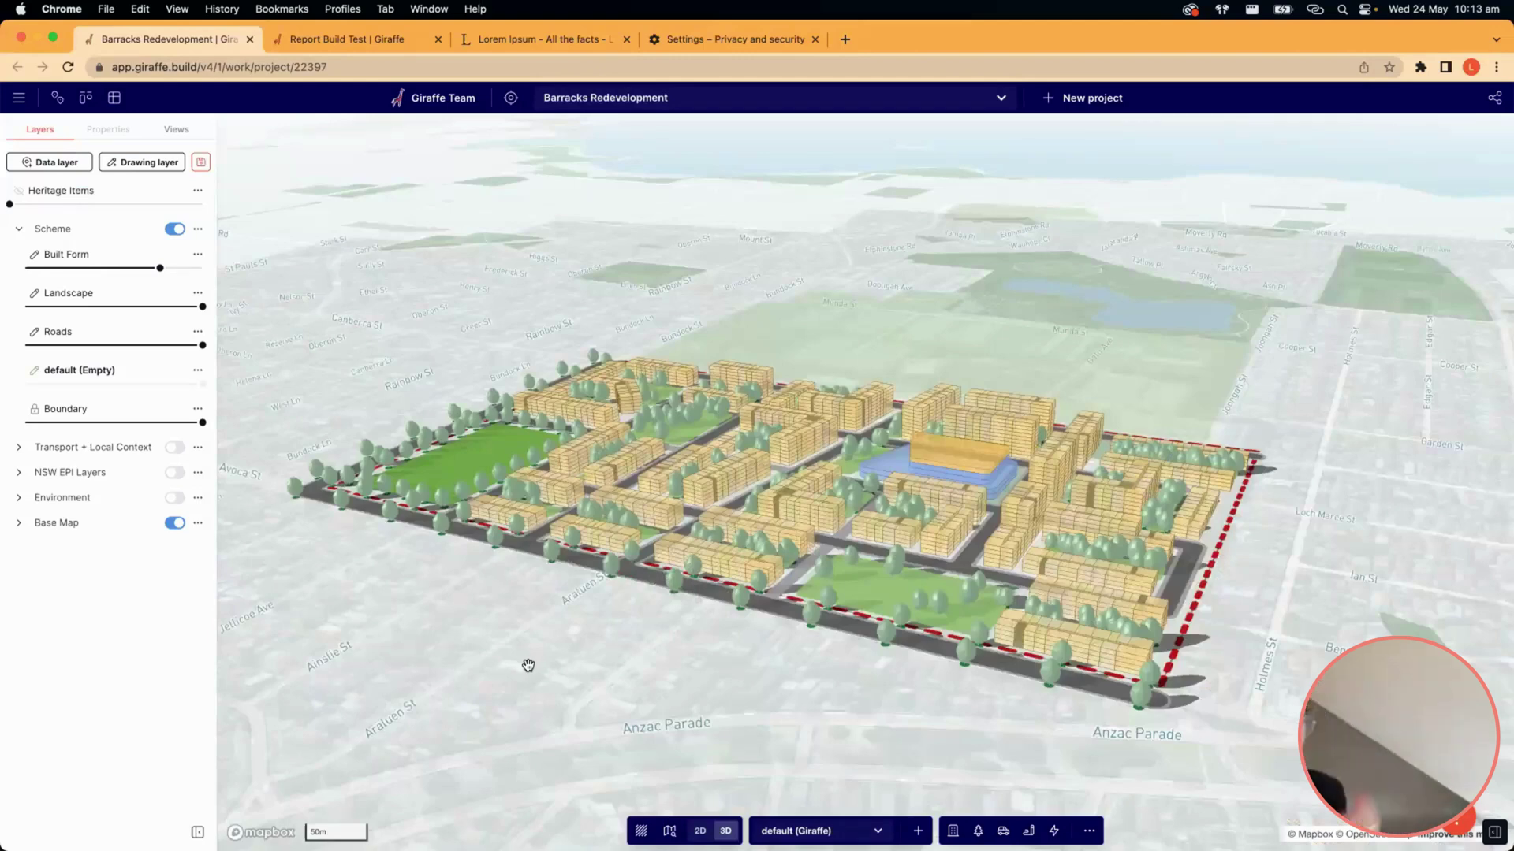
right_click_drag(529, 666, 489, 707)
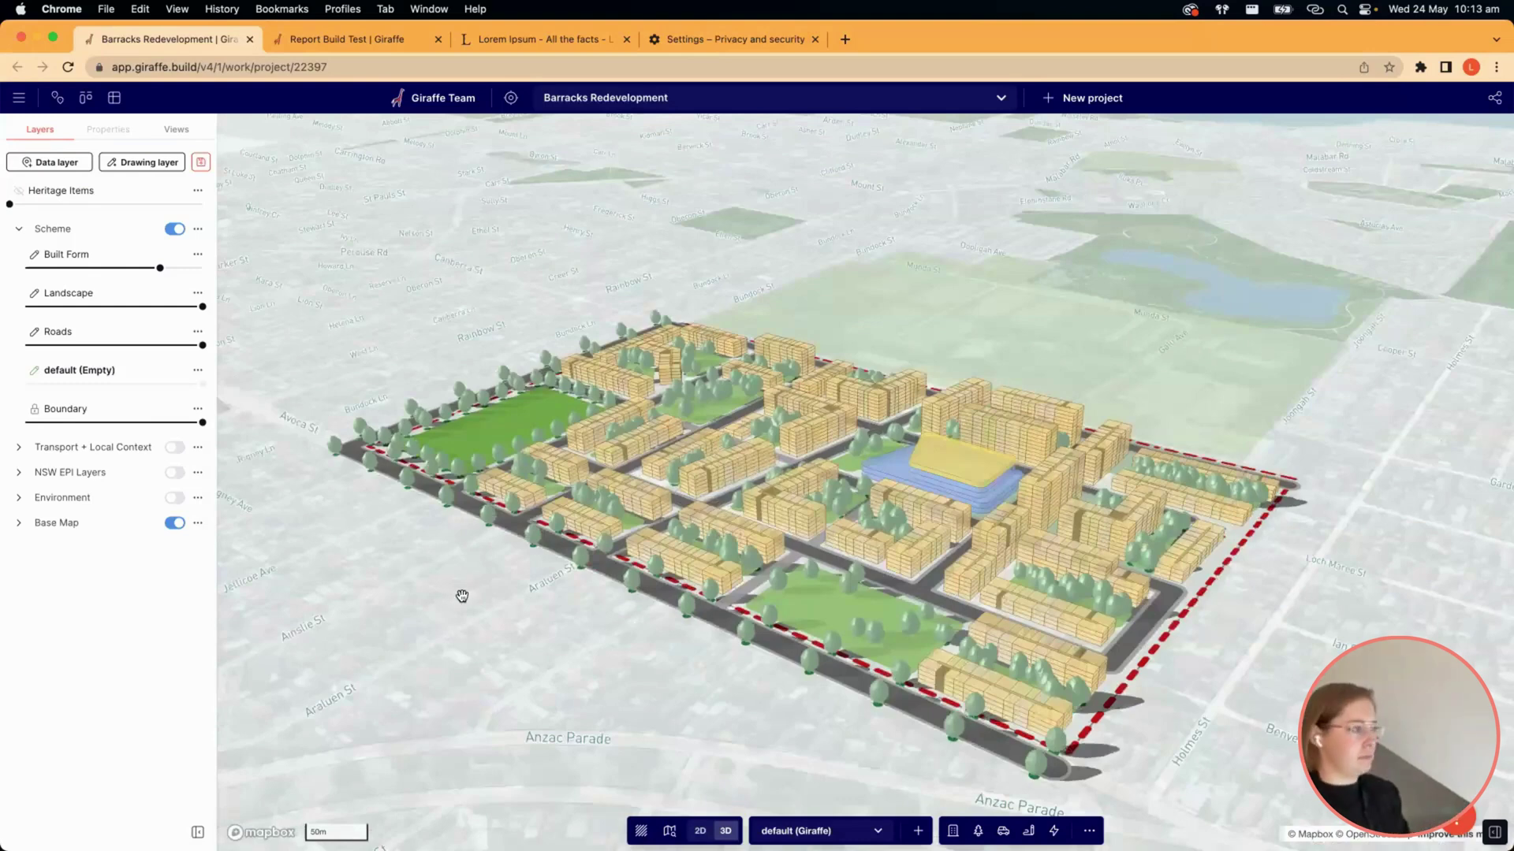
Switch to the 2D plan view and show the Heritage Items layer at full opacity over the northern blocks.
right_click_drag(465, 448, 547, 282)
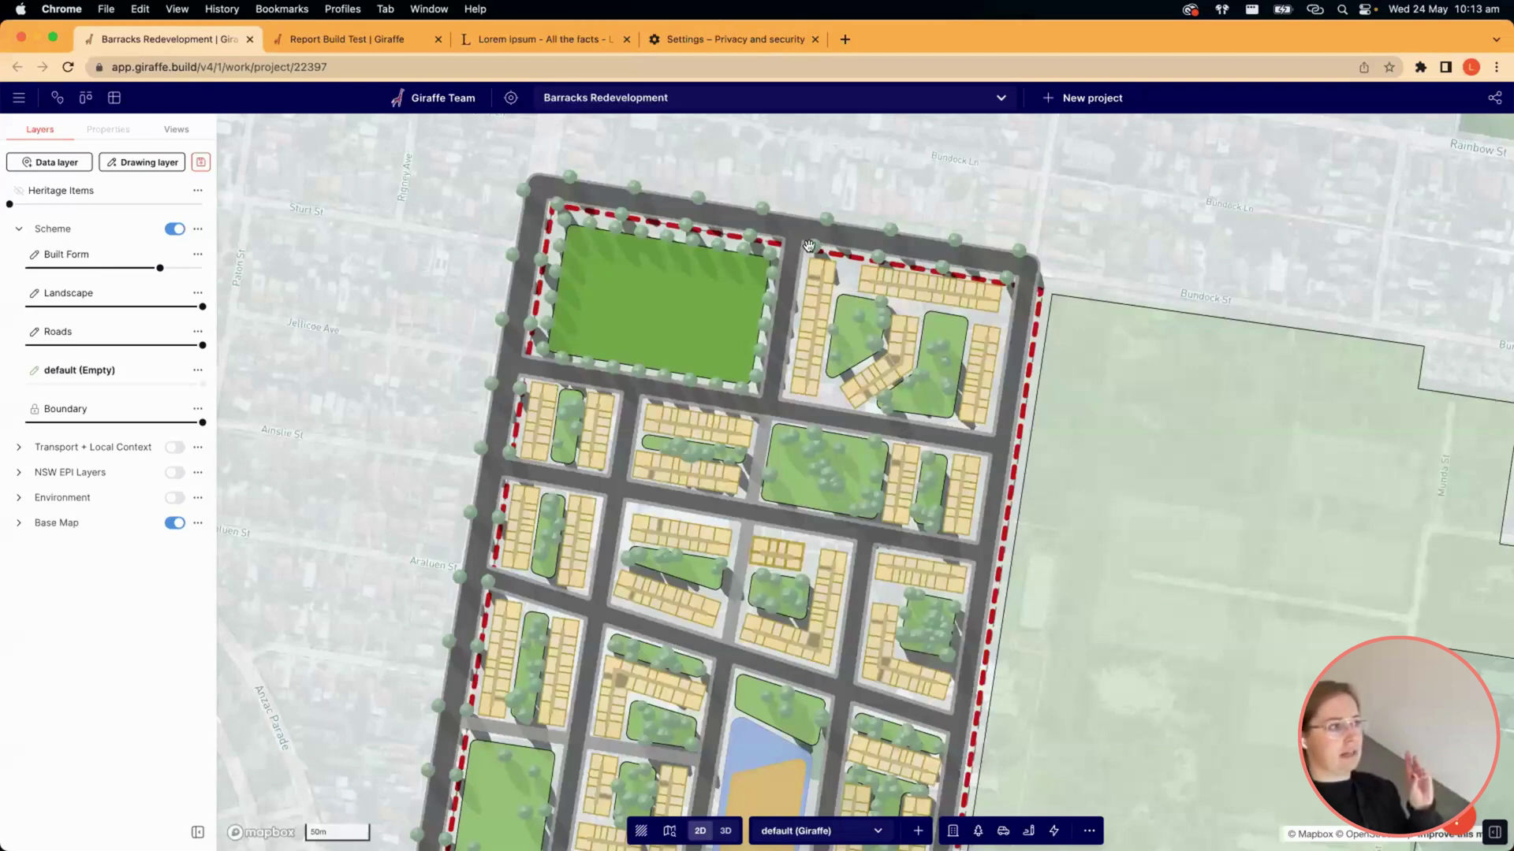
scroll(790, 267, "up", 5)
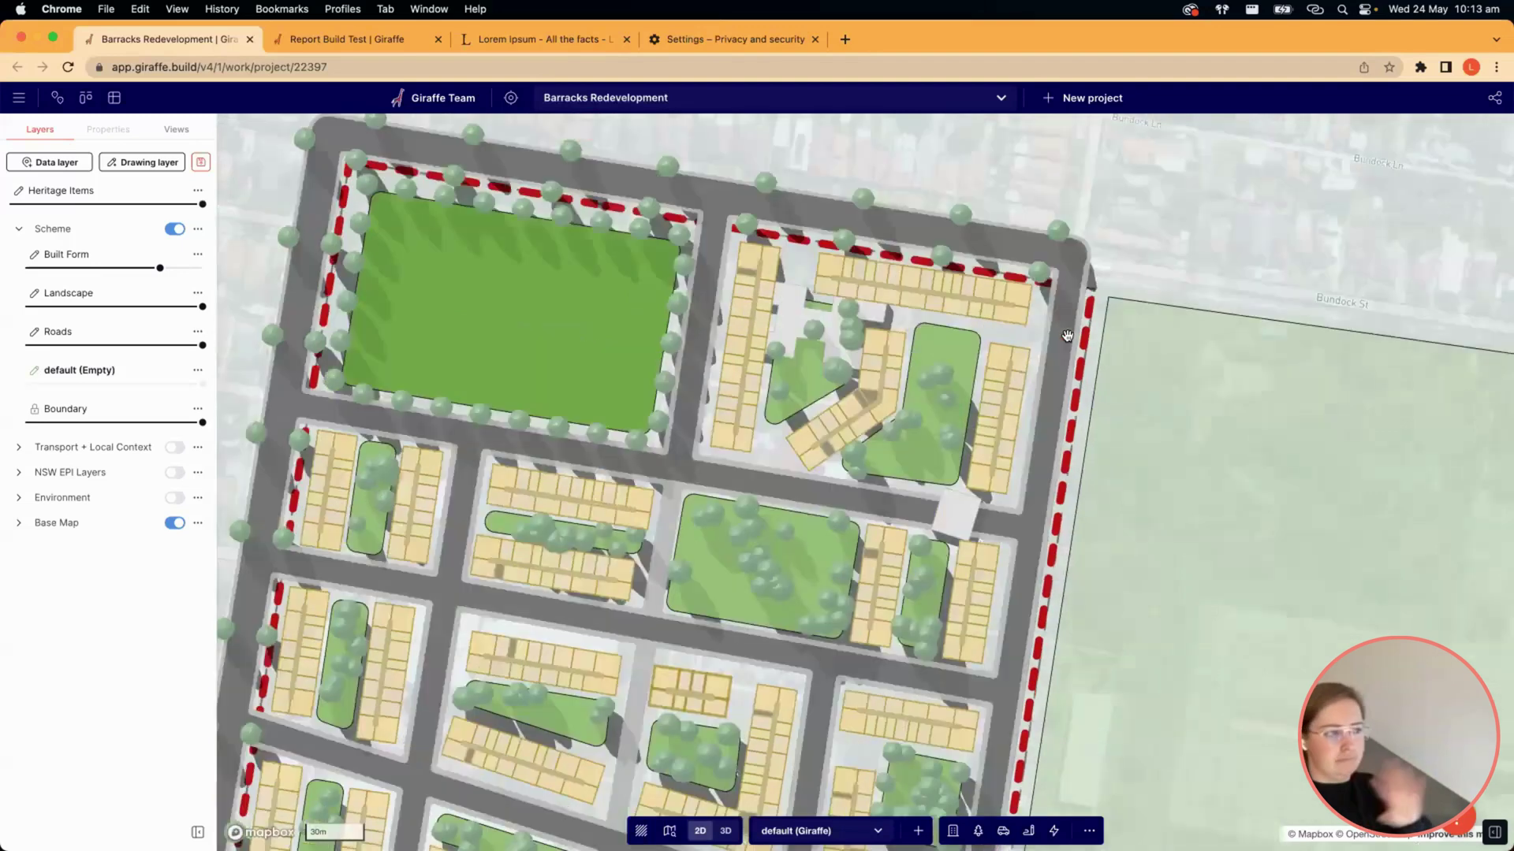
left_click(794, 491)
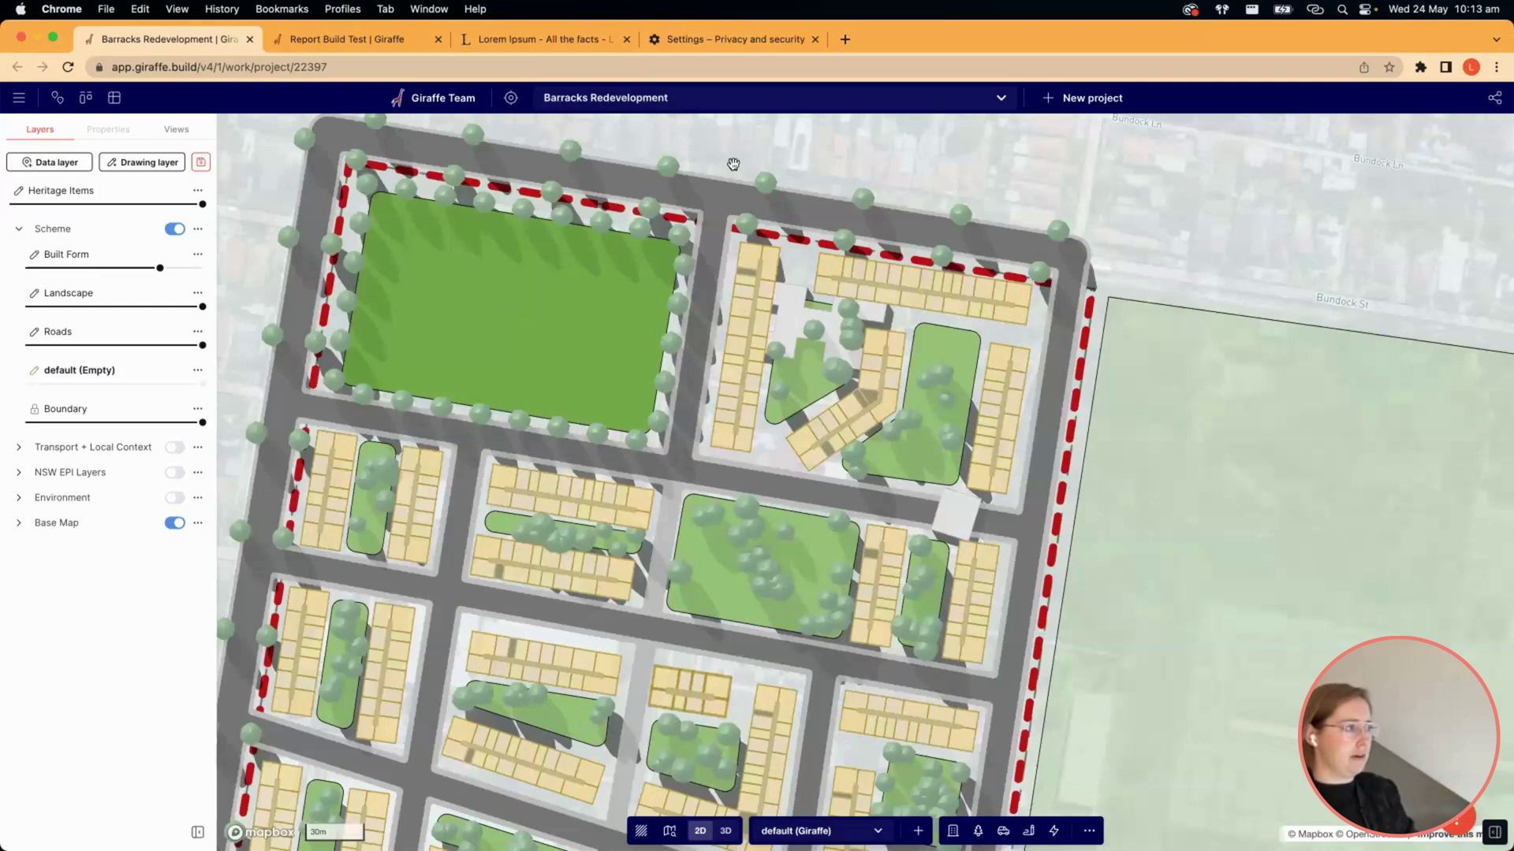
key("Escape")
Move the Heritage Items layer into the Scheme group and lock it.
left_click_drag(131, 200, 123, 219)
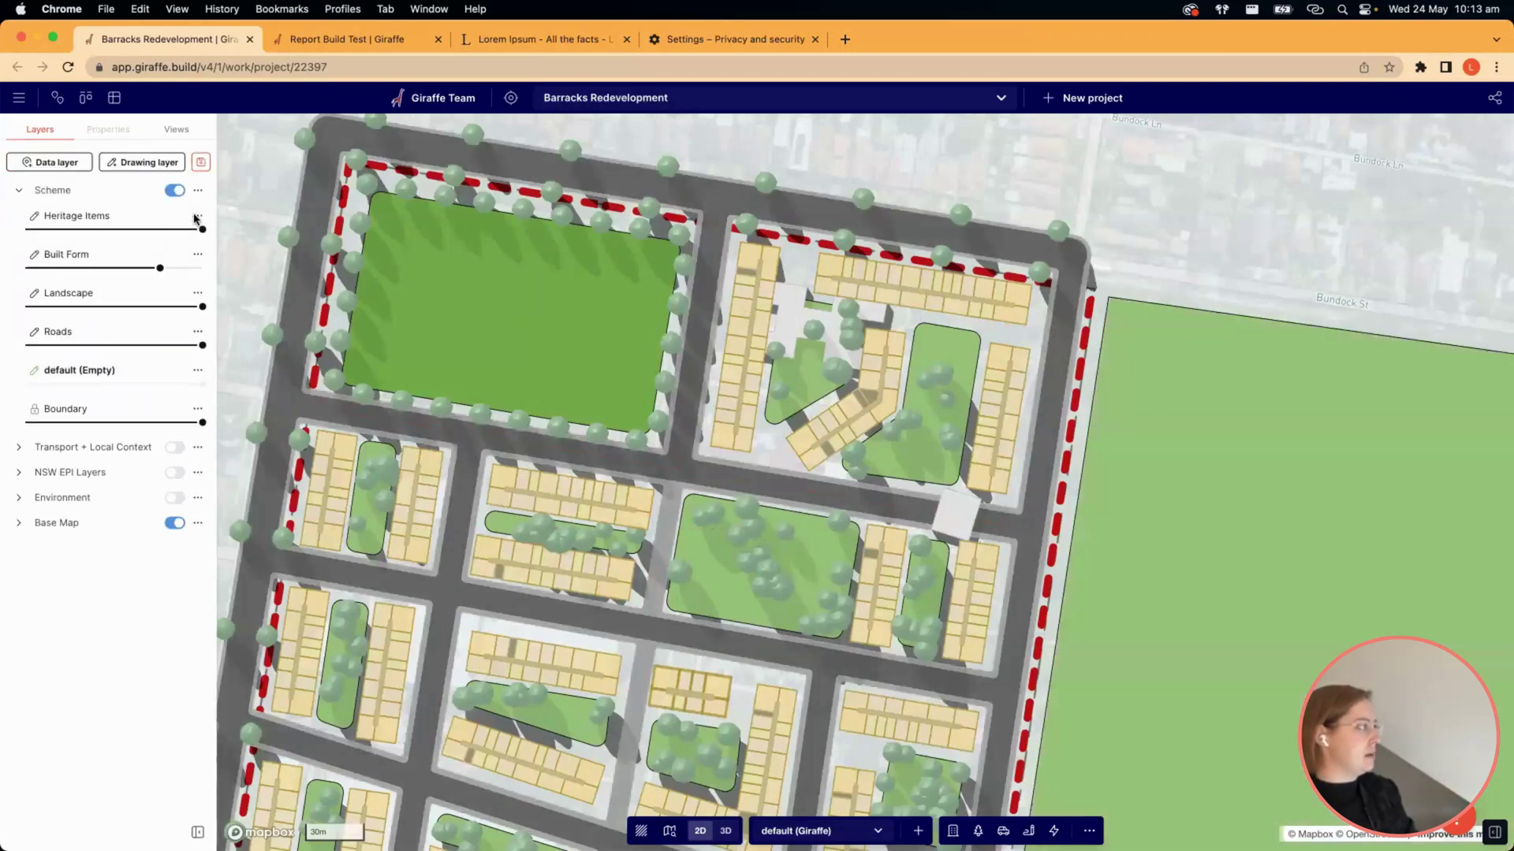
left_click(198, 216)
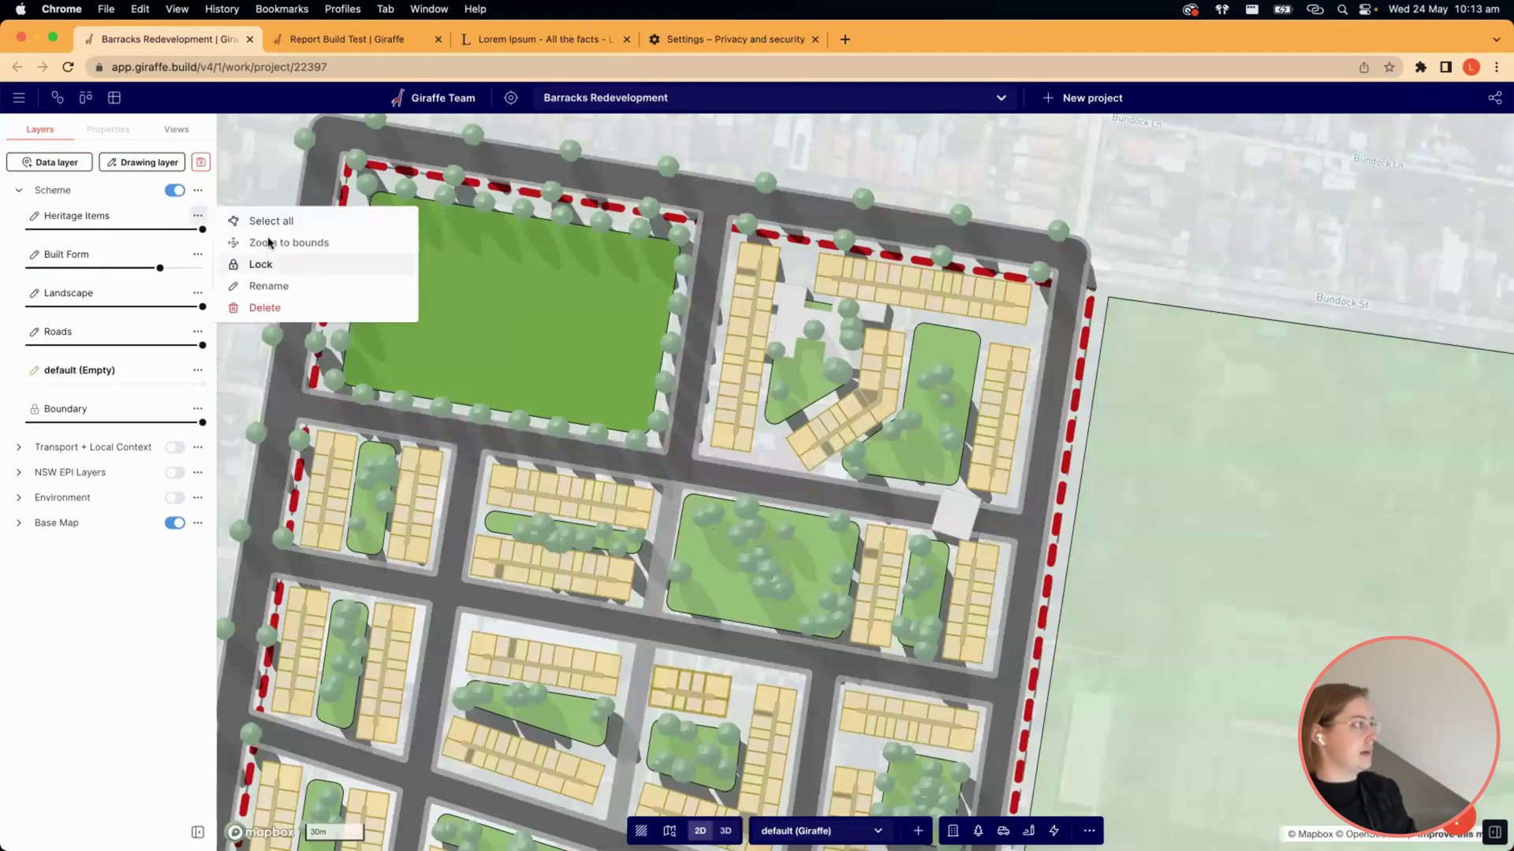
left_click(263, 265)
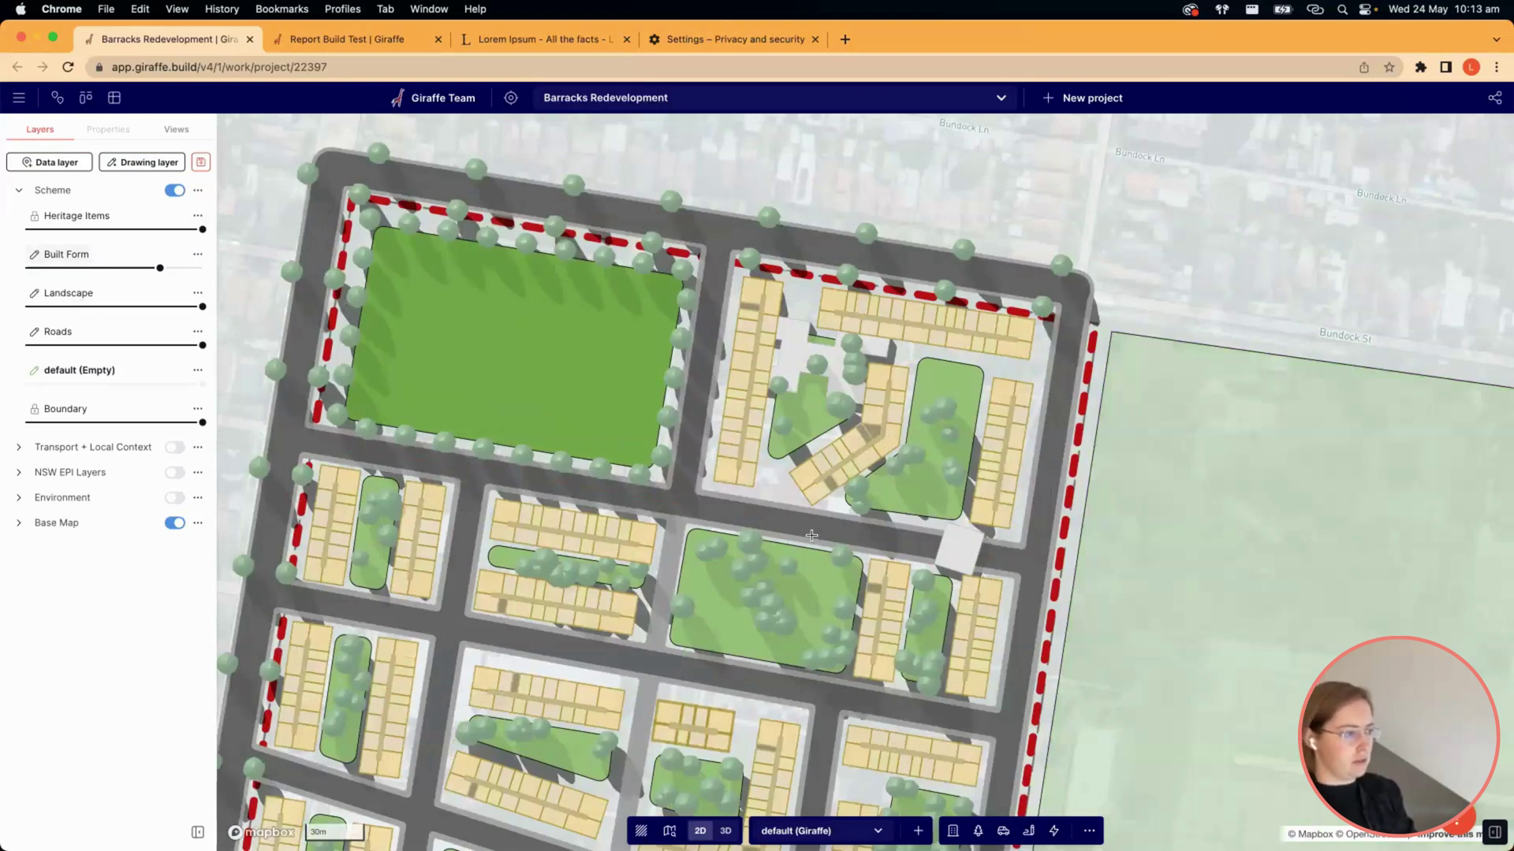
Reroute the road south of the oval around the heritage building by moving its eastern end north, with a final segment of about 117 m.
left_click(1027, 564)
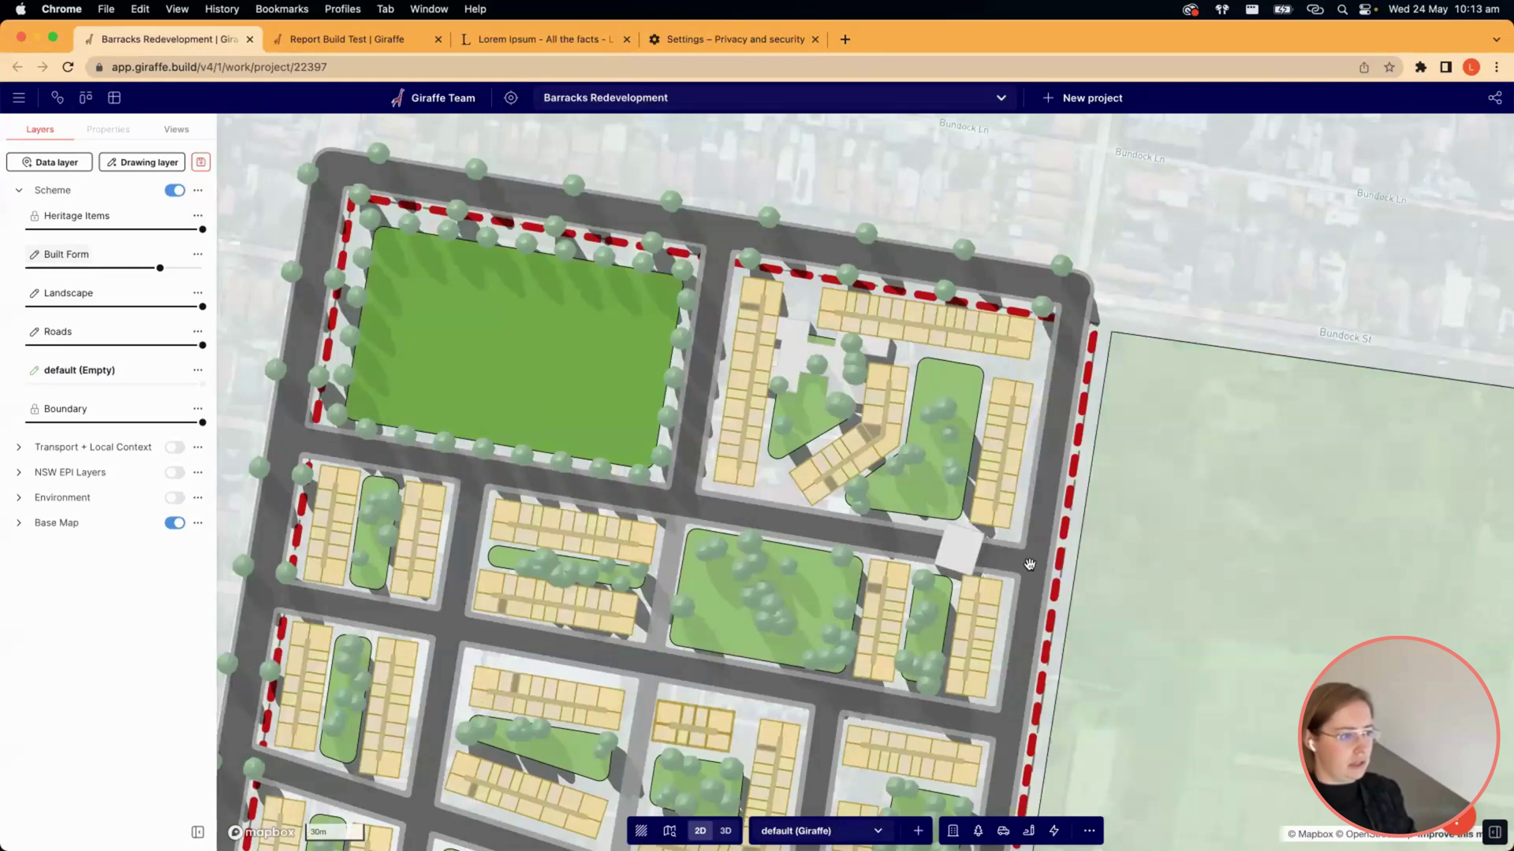
left_click_drag(1029, 565, 1046, 453)
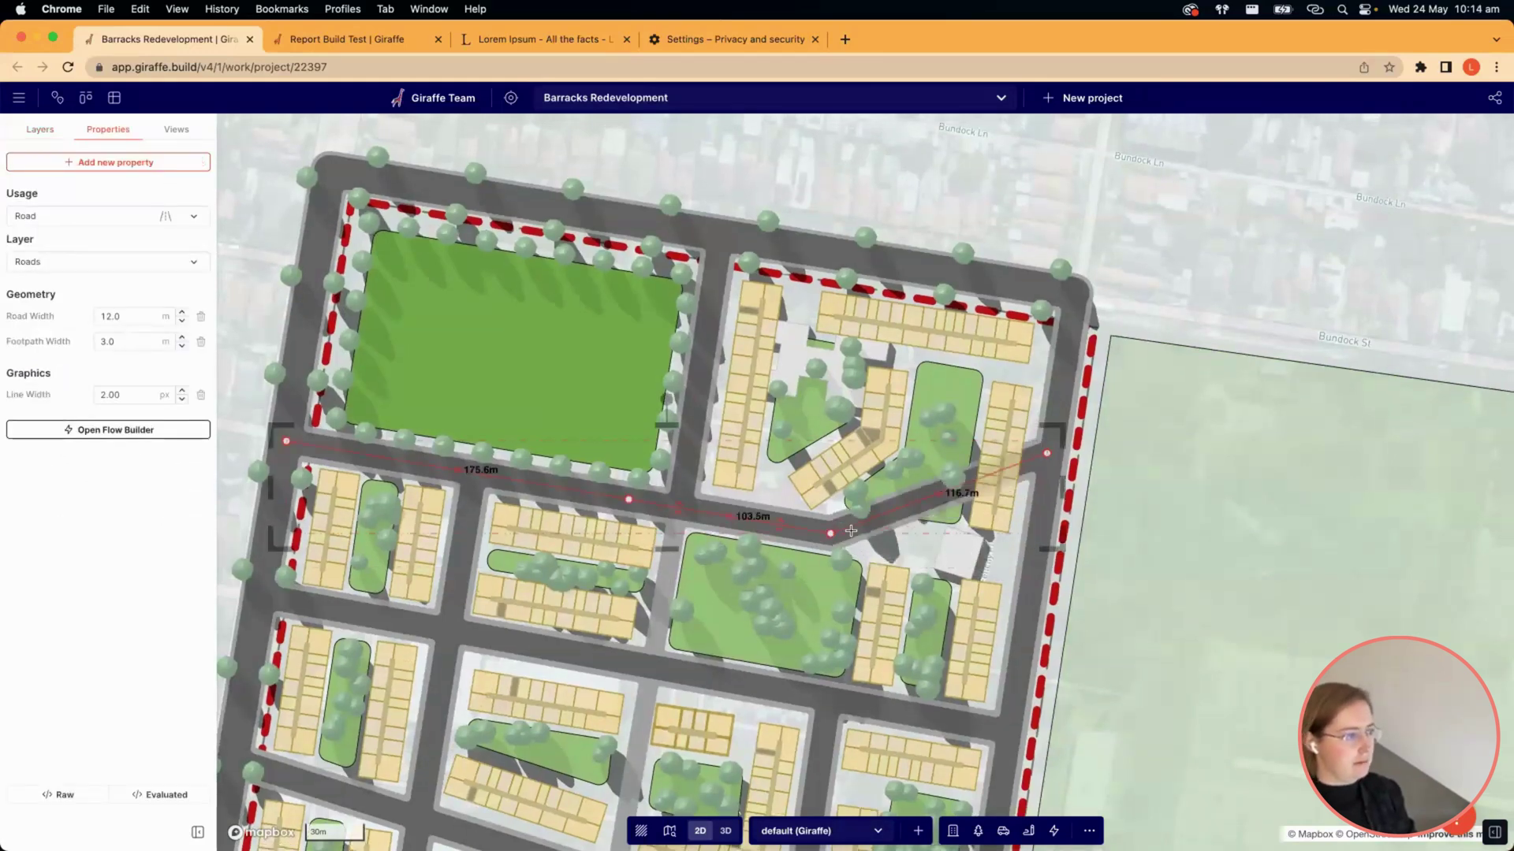
left_click_drag(830, 533, 831, 529)
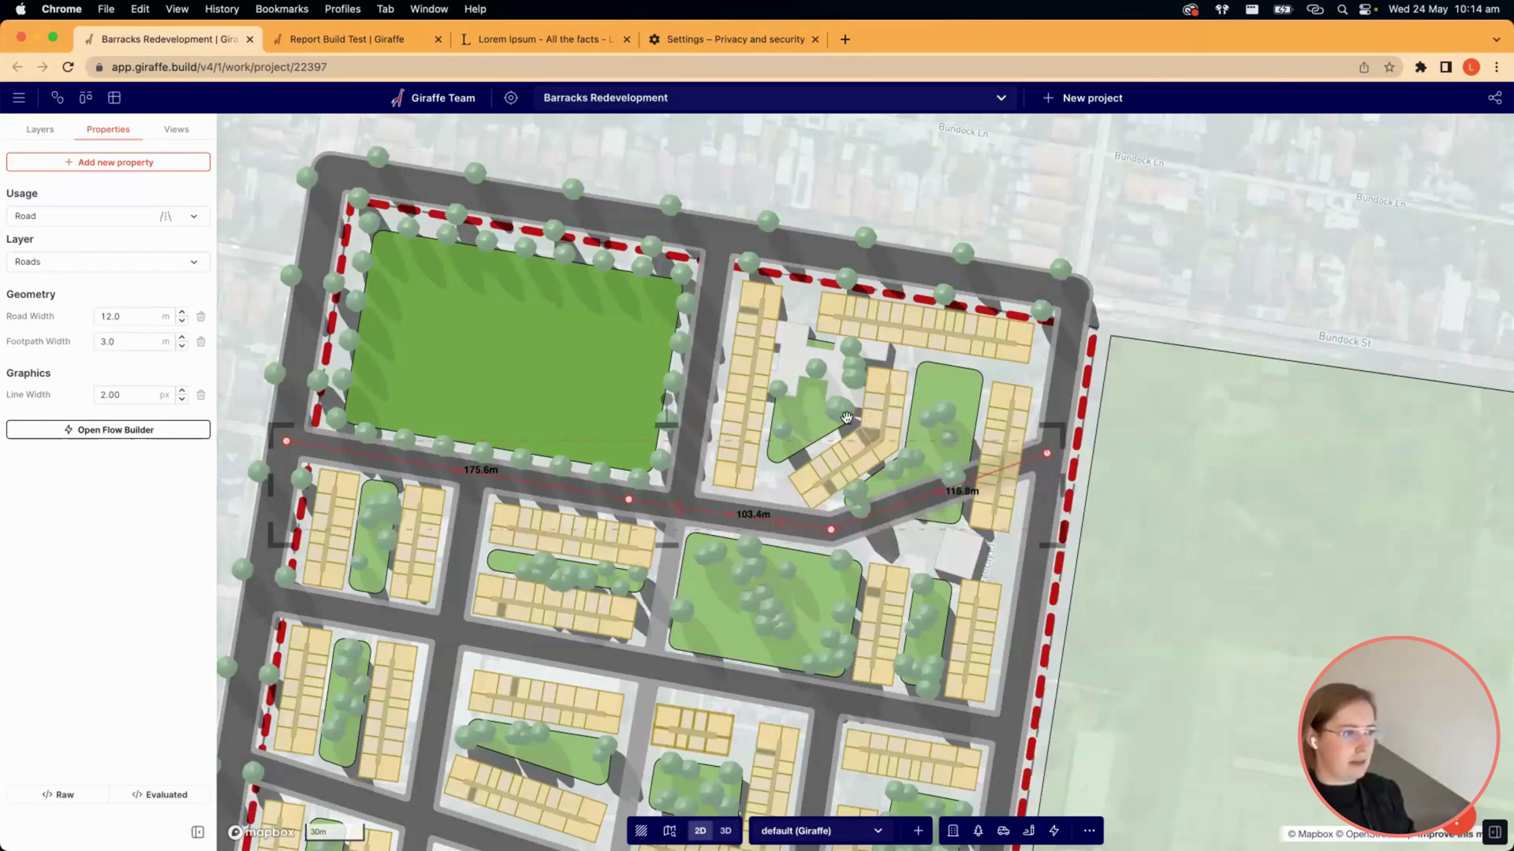
Delete the park with trees and the apartment building overlapping the rerouted road in the north-eastern block.
left_click(928, 400)
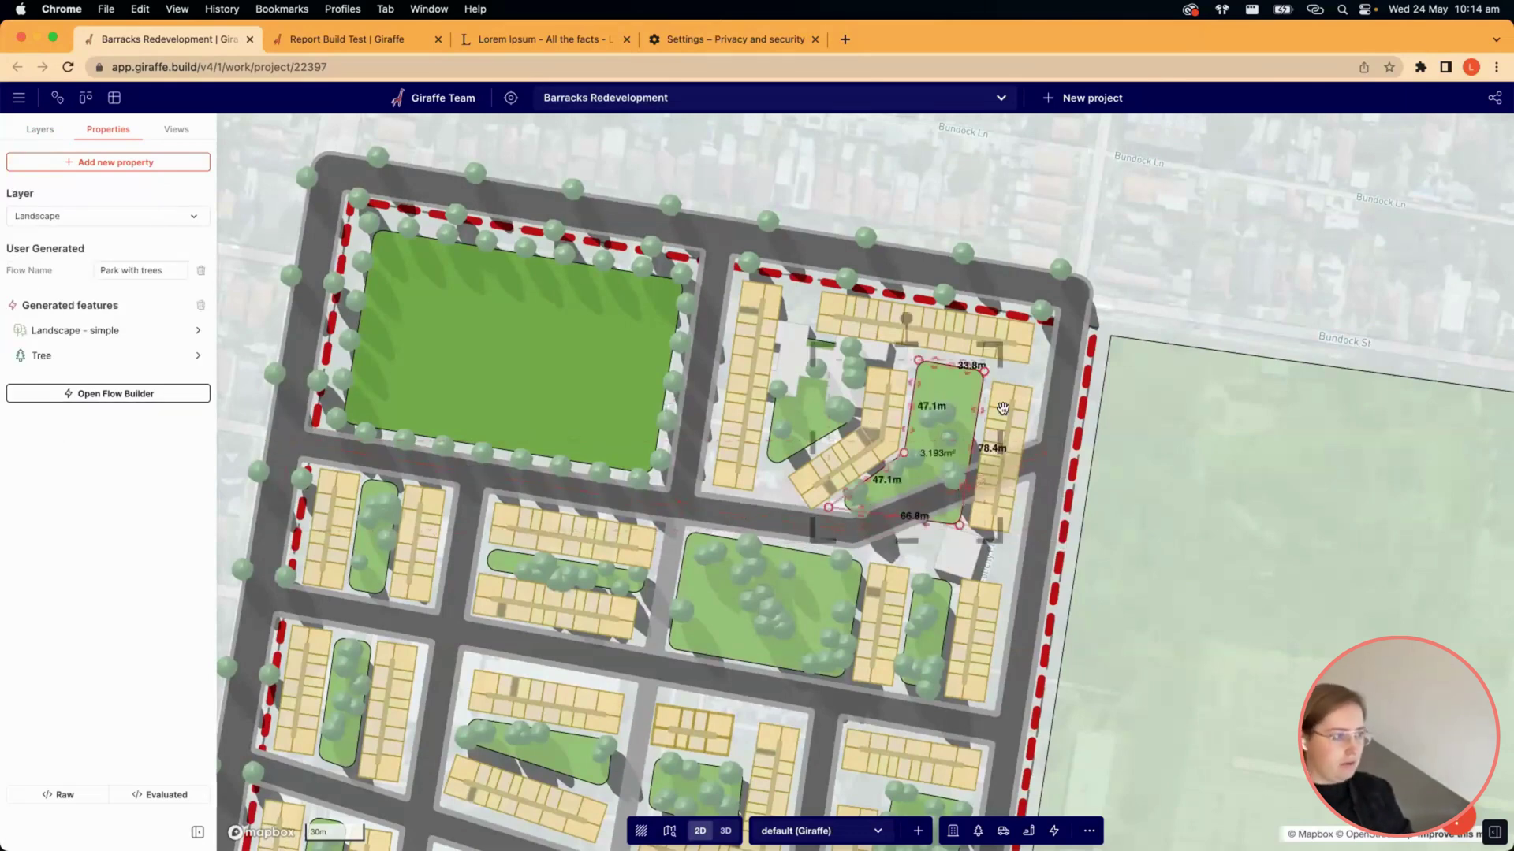
left_click(1008, 421)
left_click(1007, 421)
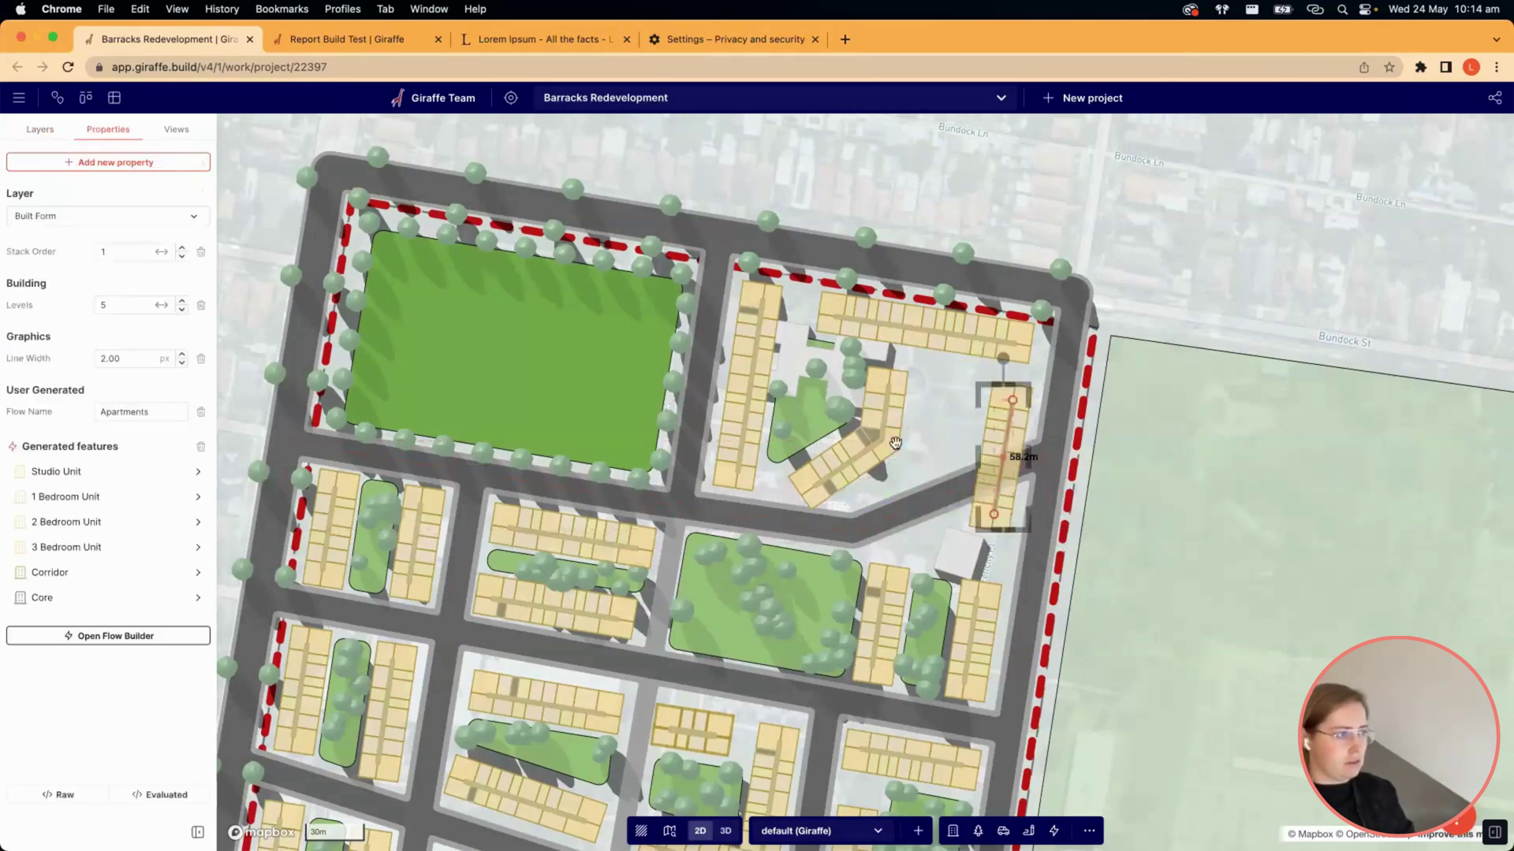
key("Delete")
Reshape the bent apartment building to follow the rerouted road, with segments of about 28.5 m and 88.6 m.
left_click(880, 440)
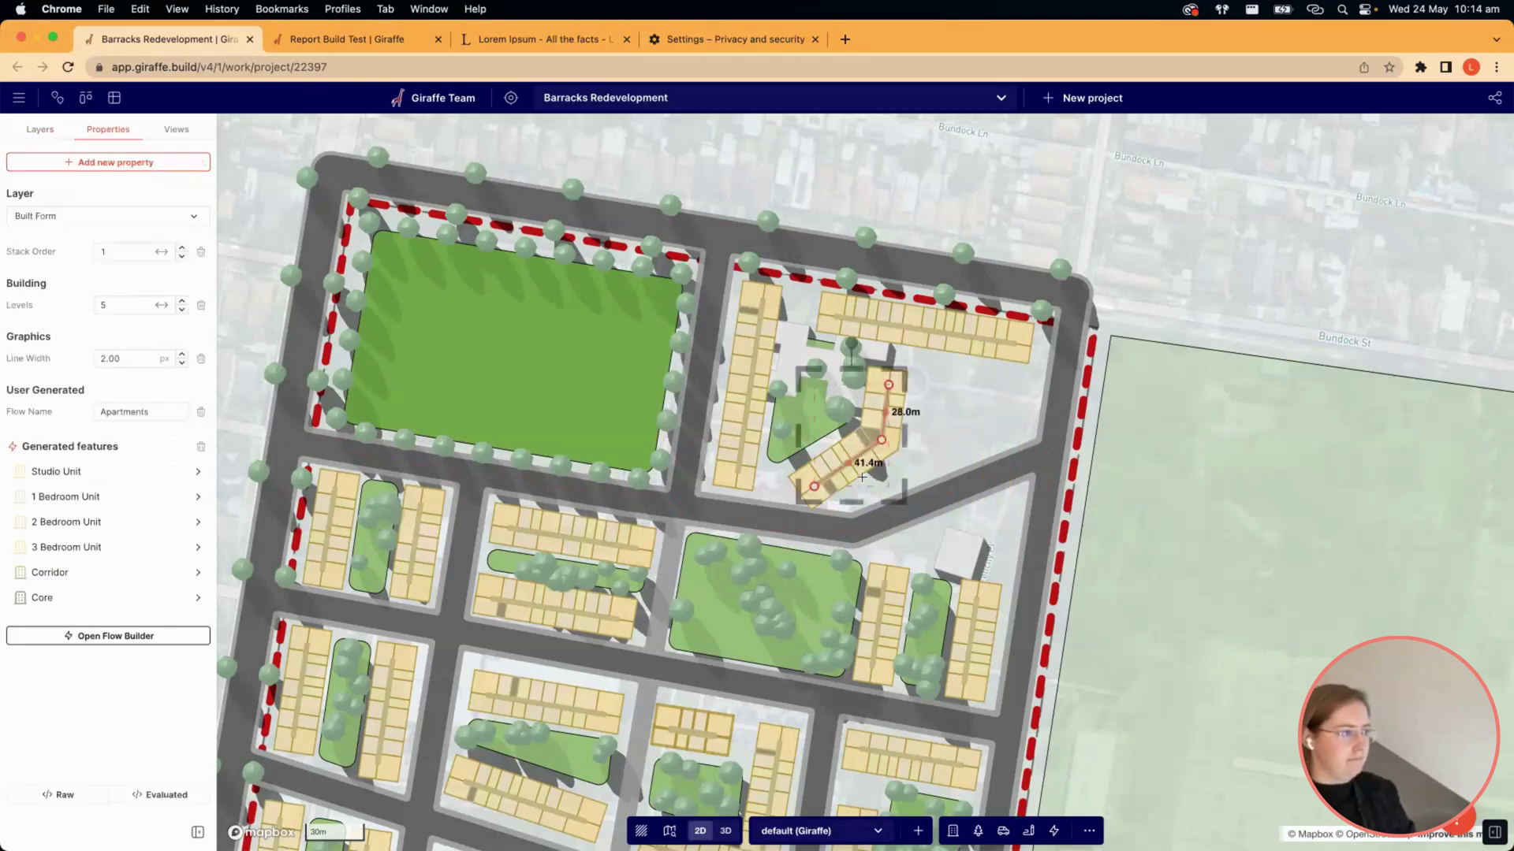
left_click_drag(876, 454, 862, 476)
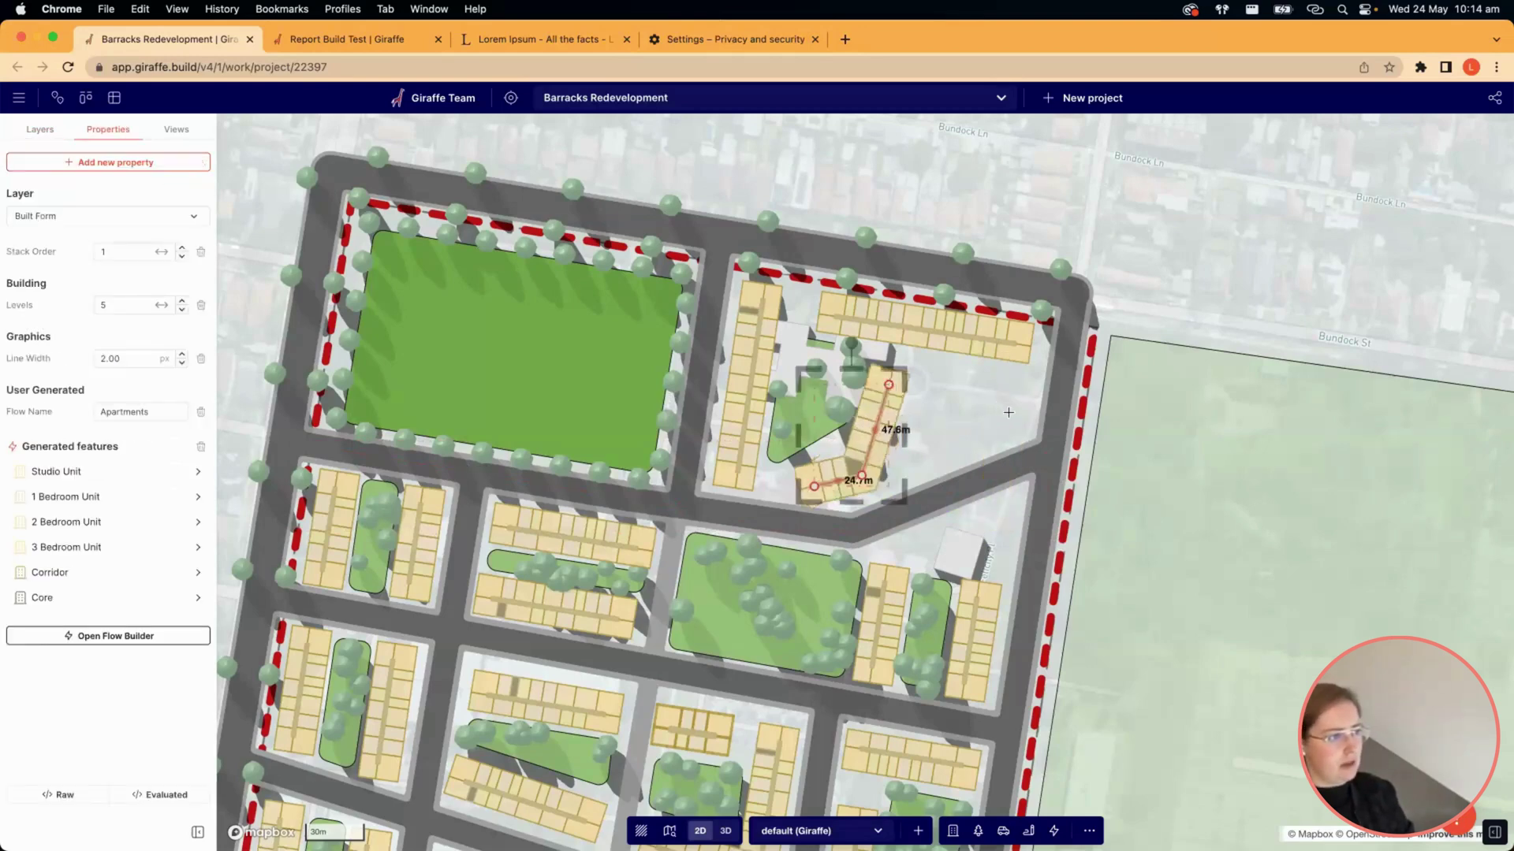
left_click_drag(889, 384, 1009, 416)
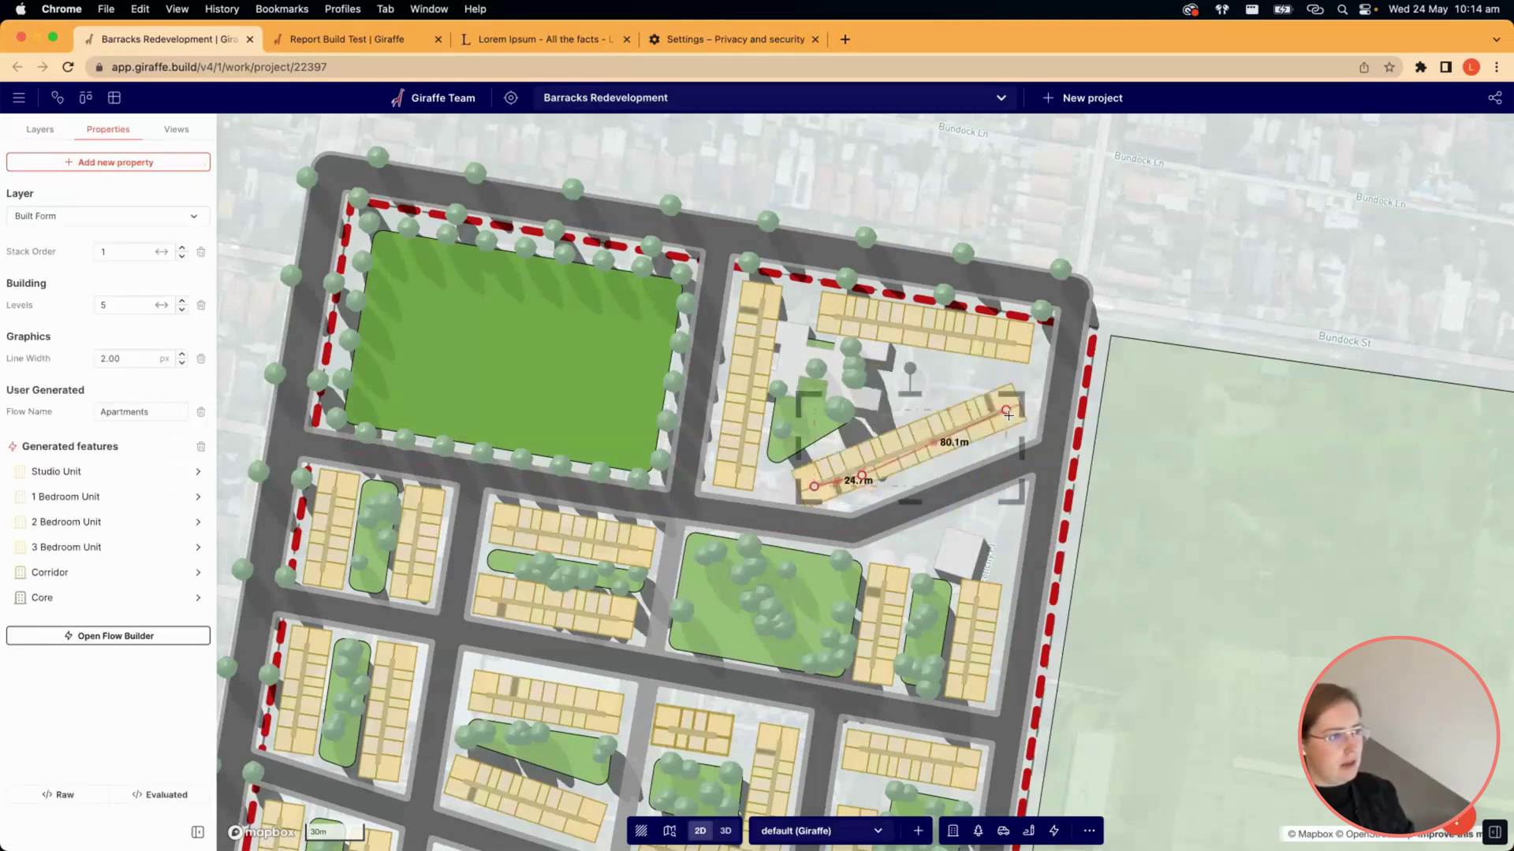
left_click(808, 475)
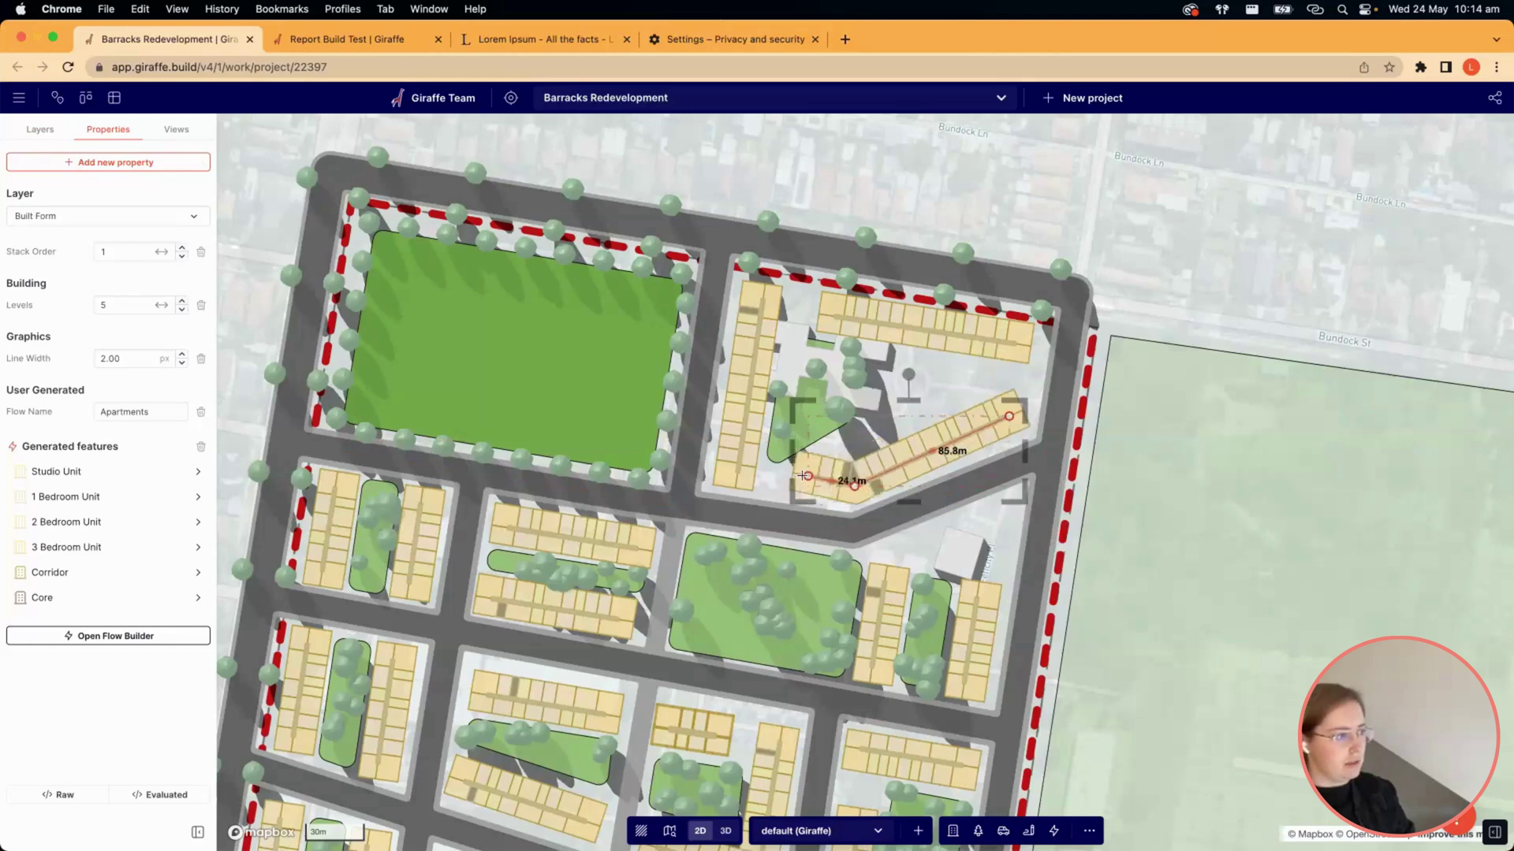
left_click_drag(808, 475, 849, 490)
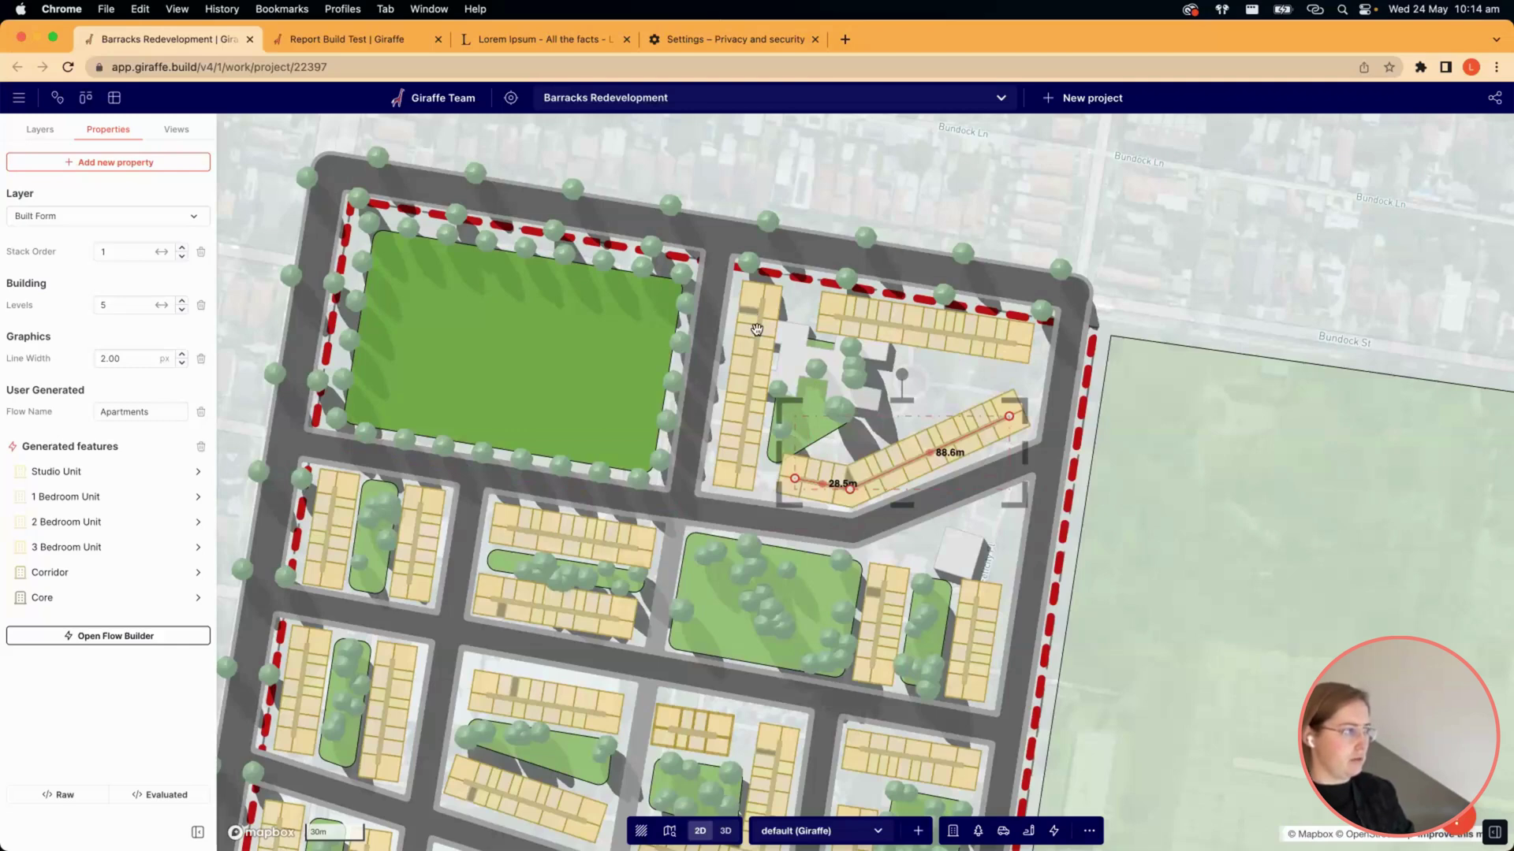
Clear the sports field and relocate the long and bent apartment buildings from the heritage block into the north-western block.
left_click(979, 369)
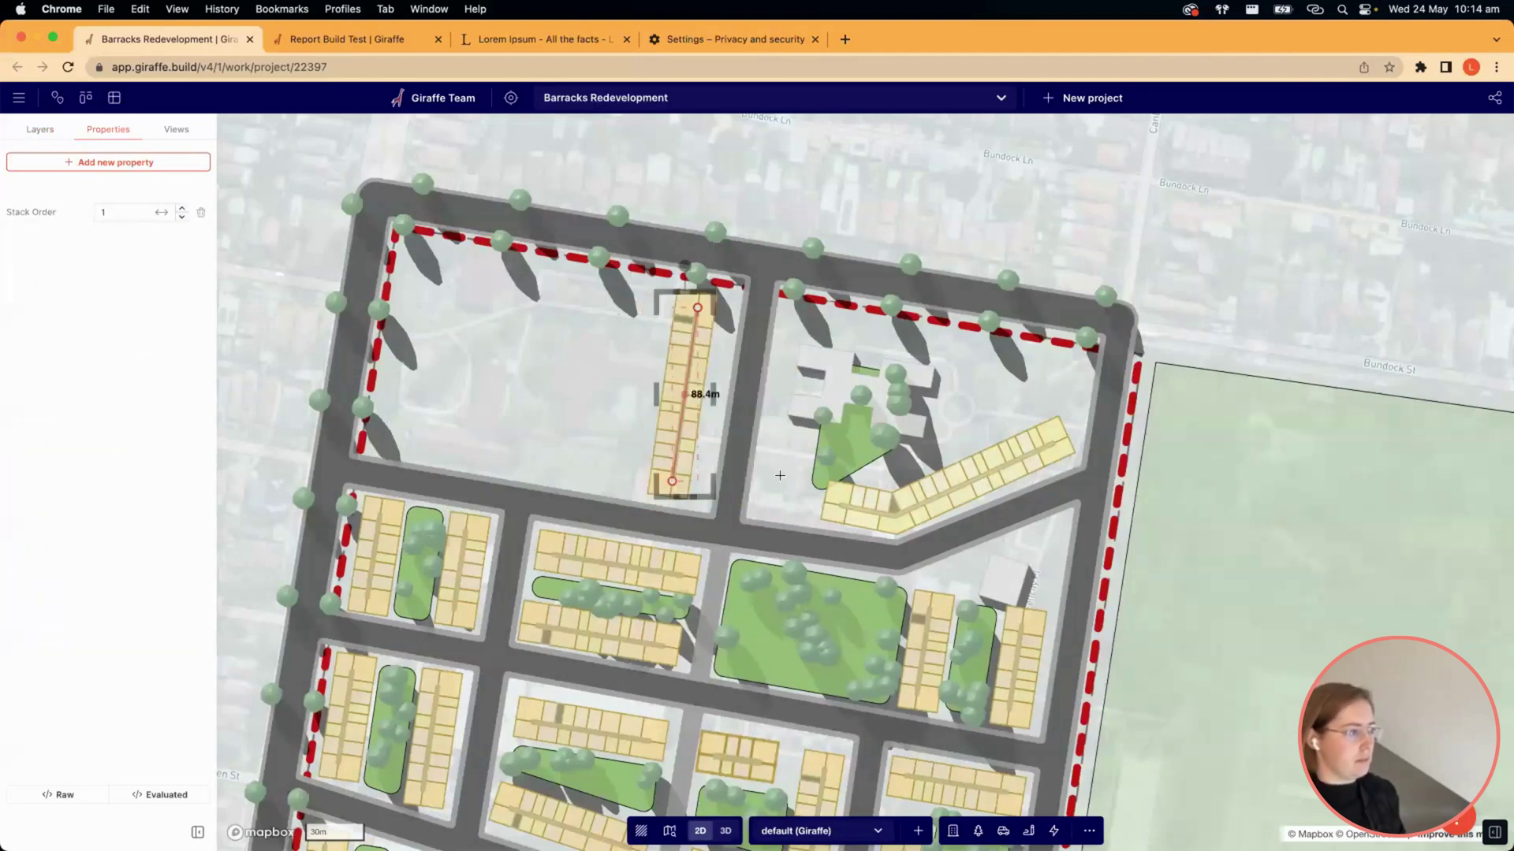
left_click(830, 360)
Extend the corners of the park with trees to fill the heritage block up to its roads, about 13,290 m².
left_click_drag(782, 313, 785, 312)
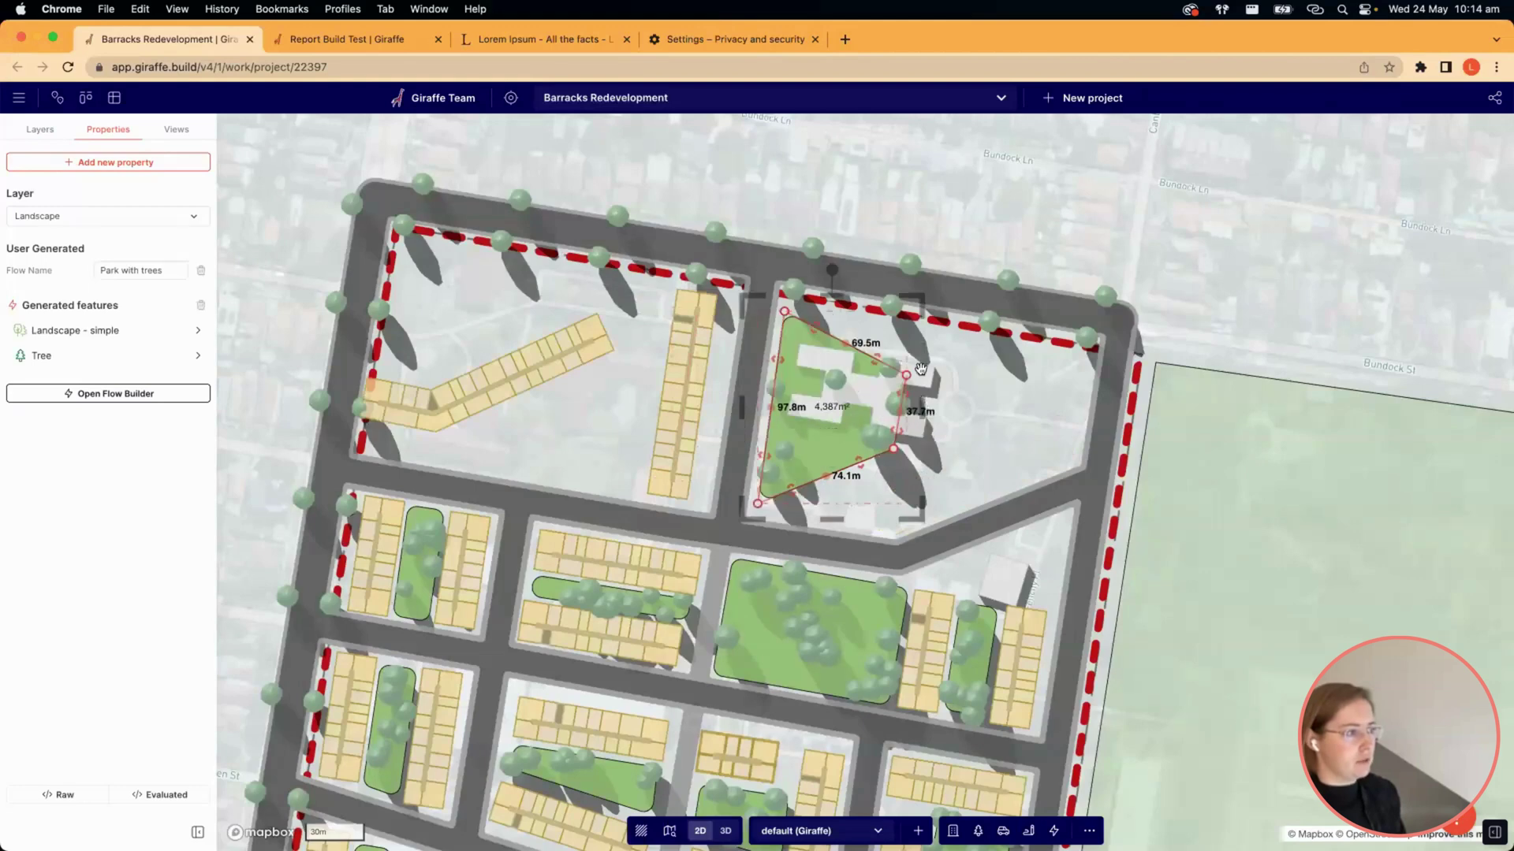
left_click_drag(1081, 360, 1084, 361)
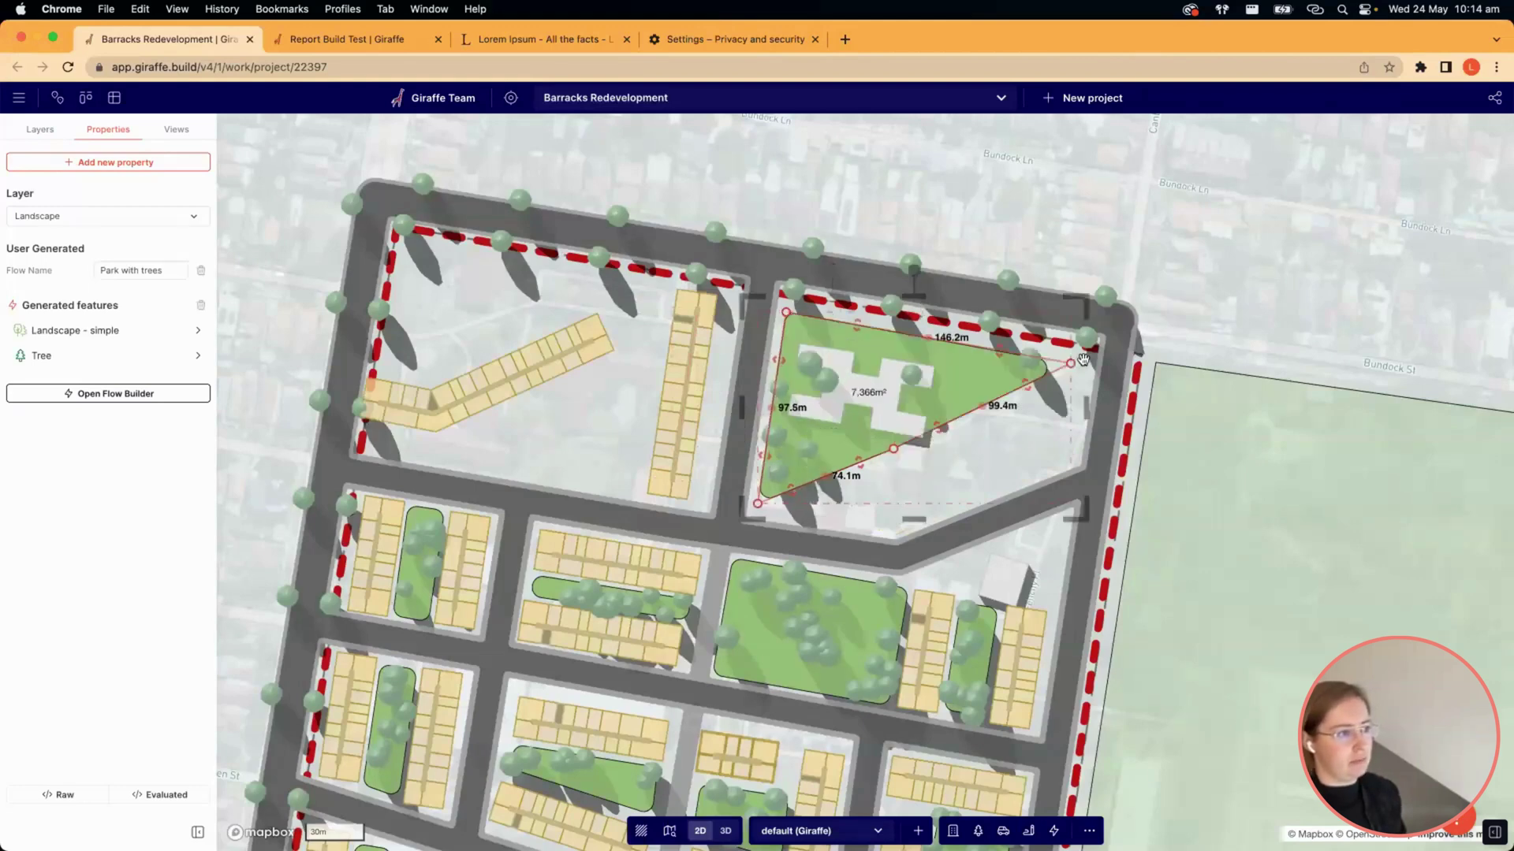
left_click_drag(894, 528, 894, 528)
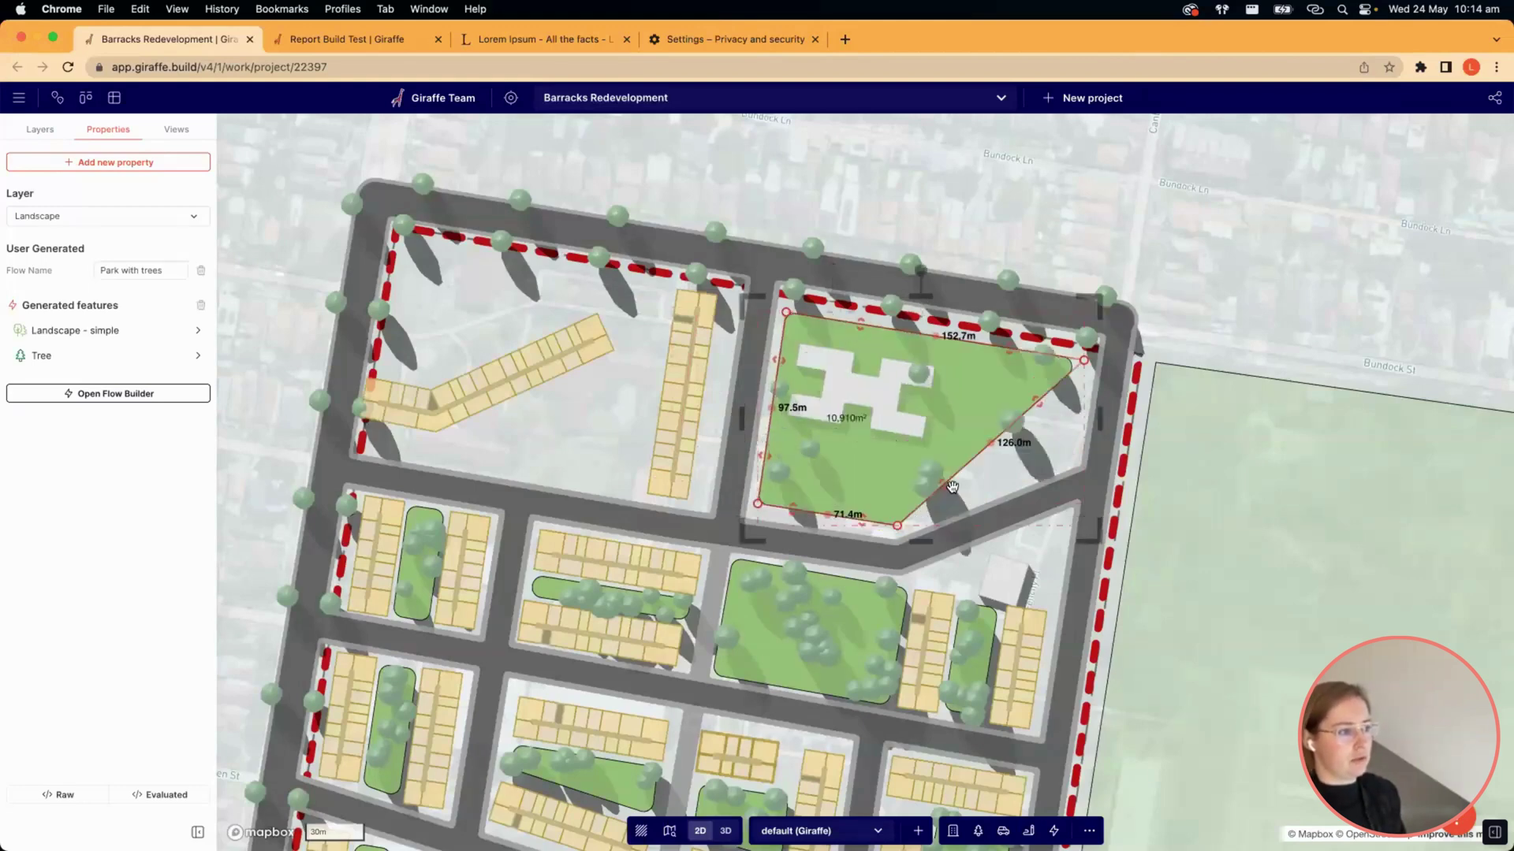
left_click_drag(1073, 456, 1073, 457)
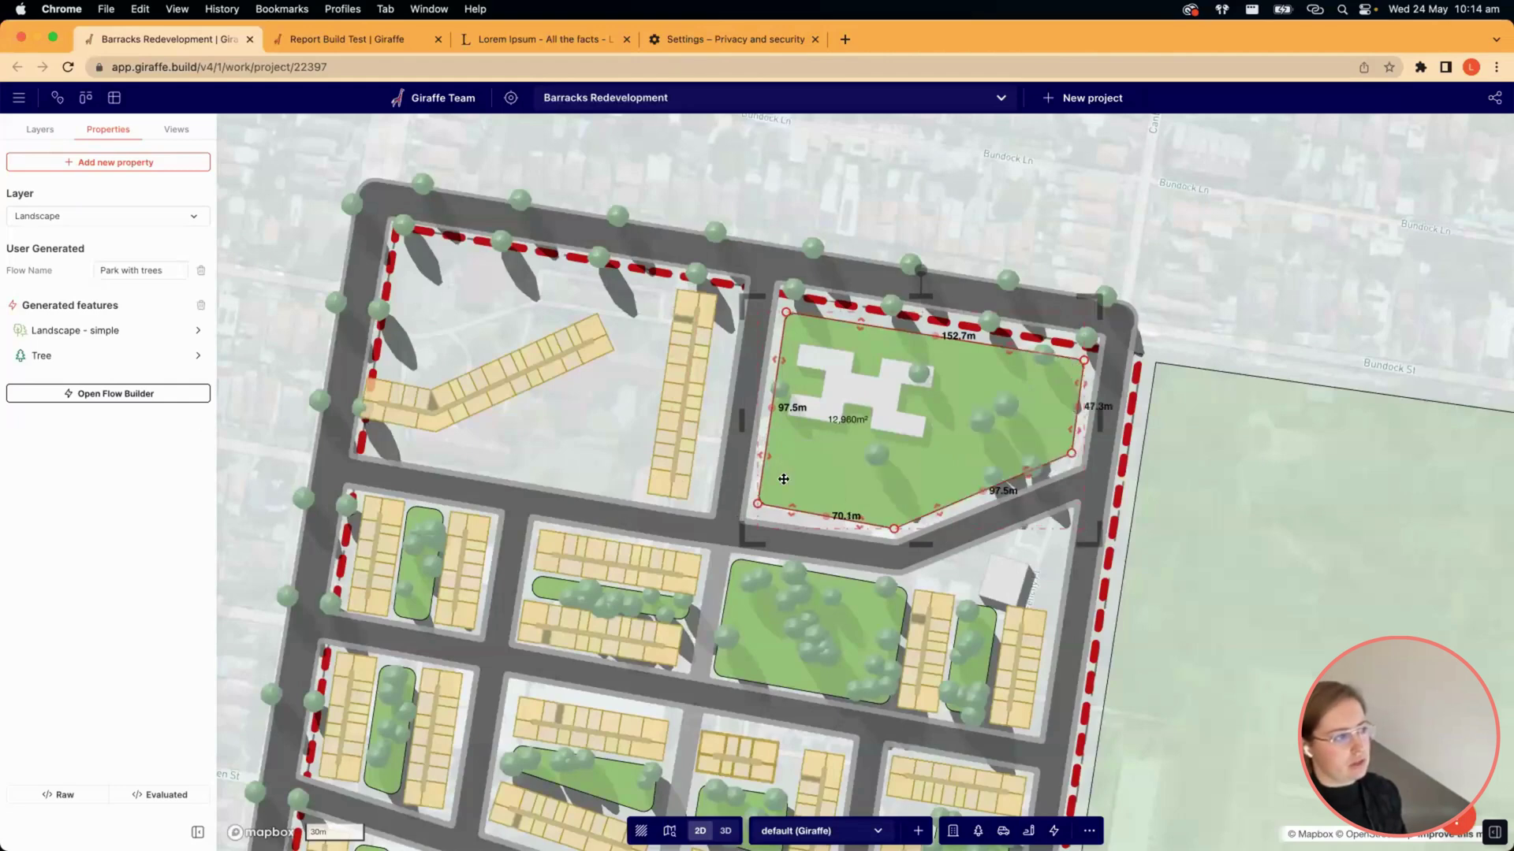
left_click_drag(758, 503, 753, 507)
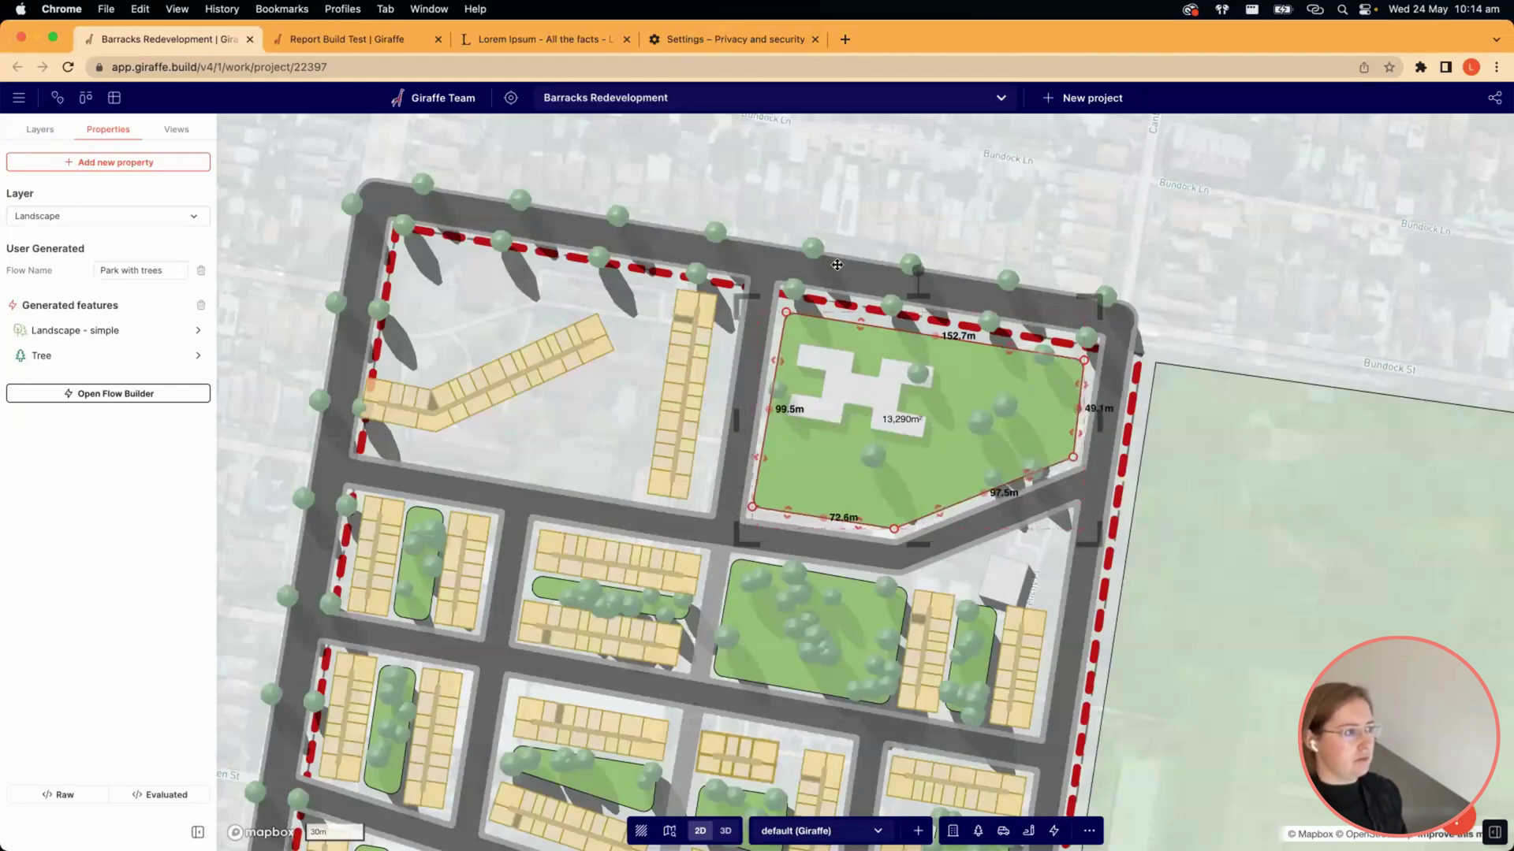
Straighten the bent apartment building to about 92.3 m along the north-western block's western edge, and set the block's eastern building to 4 levels.
left_click(648, 400)
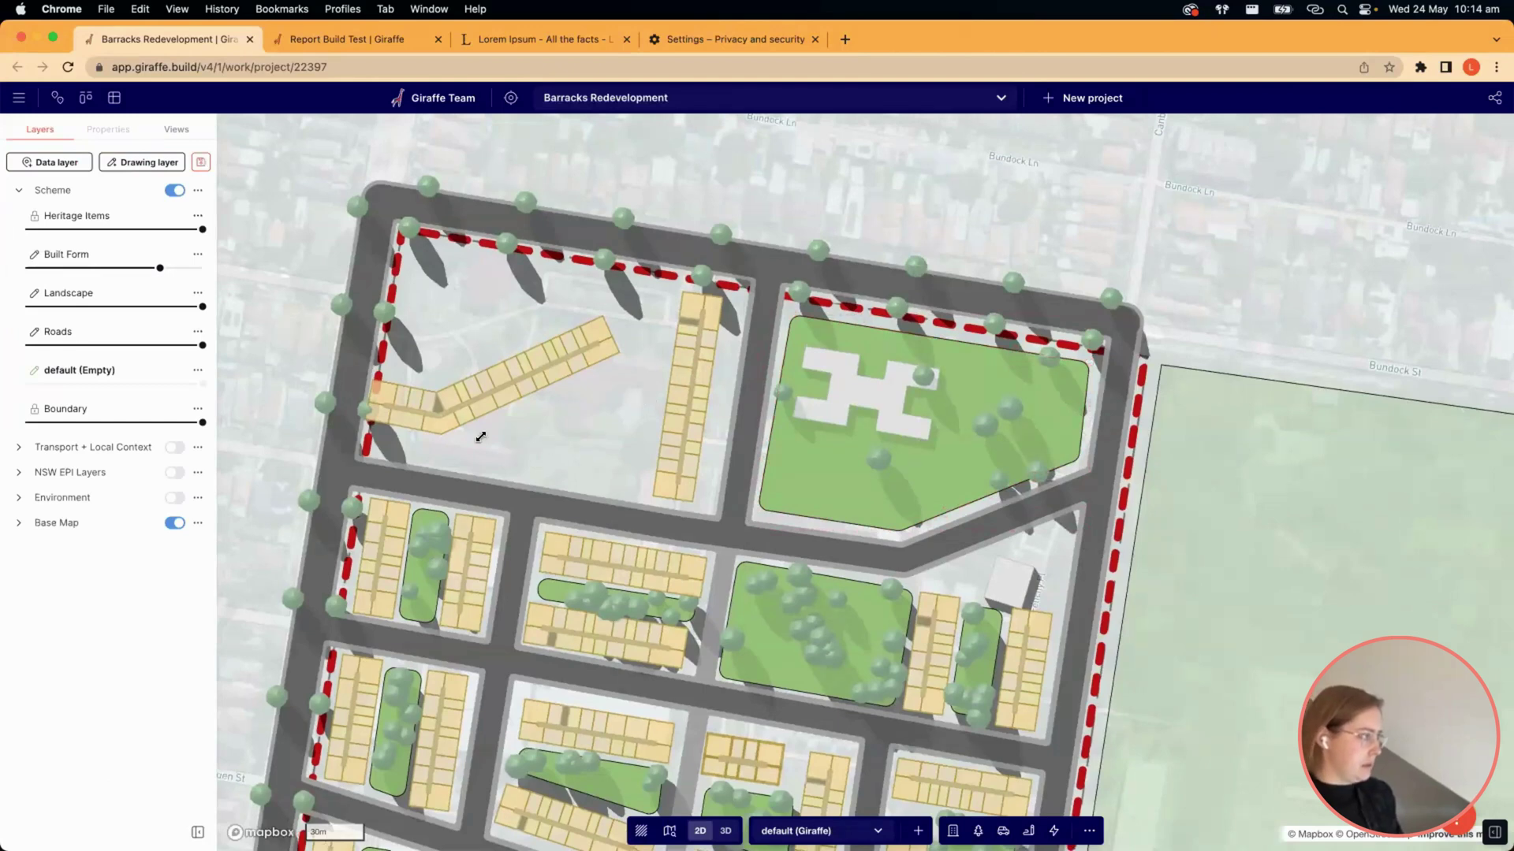
left_click_drag(480, 437, 533, 443)
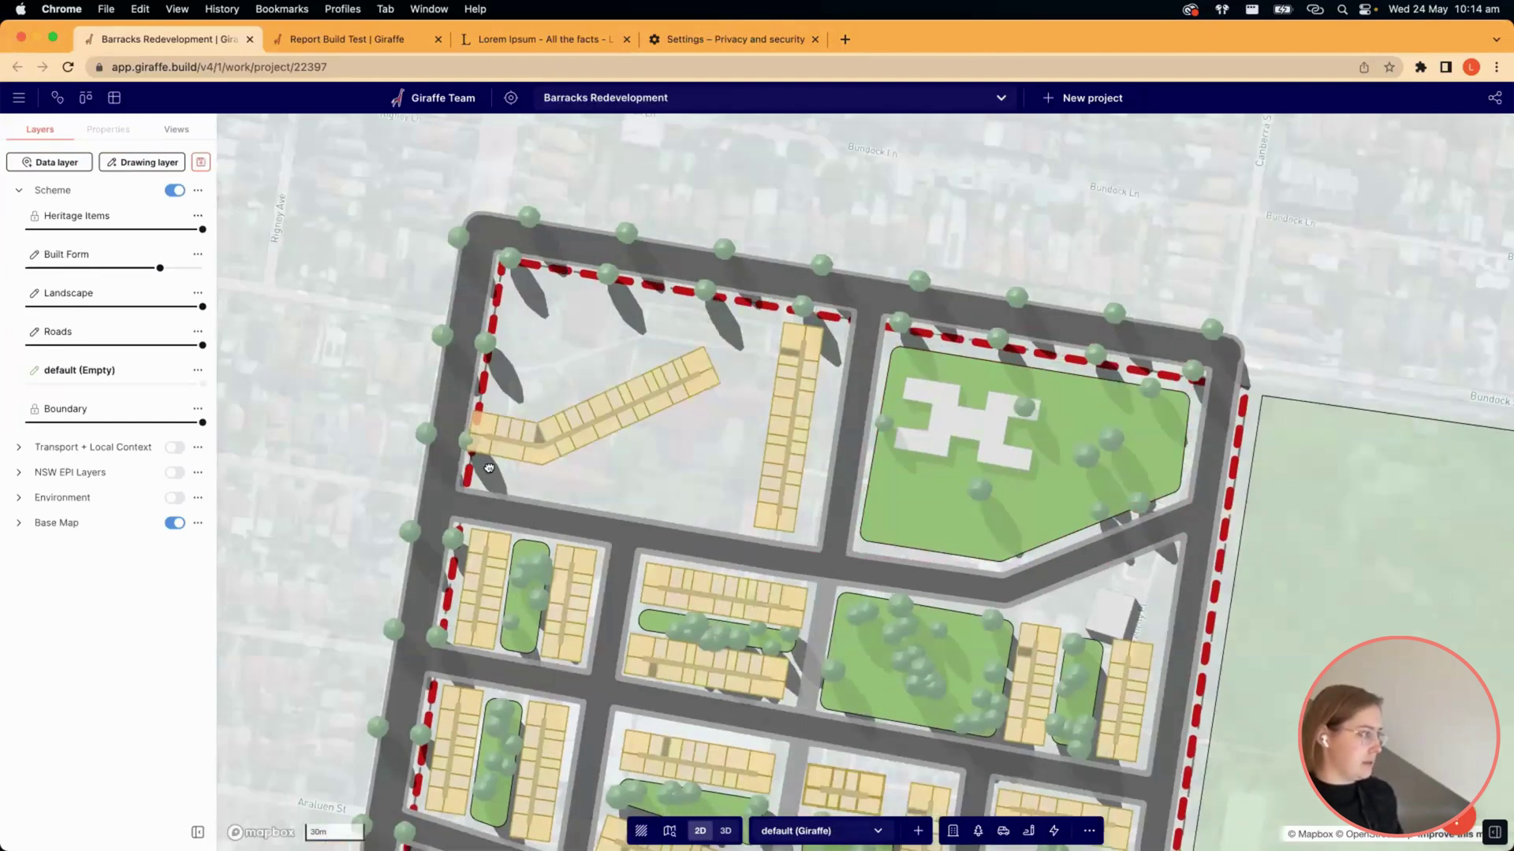
left_click(496, 471)
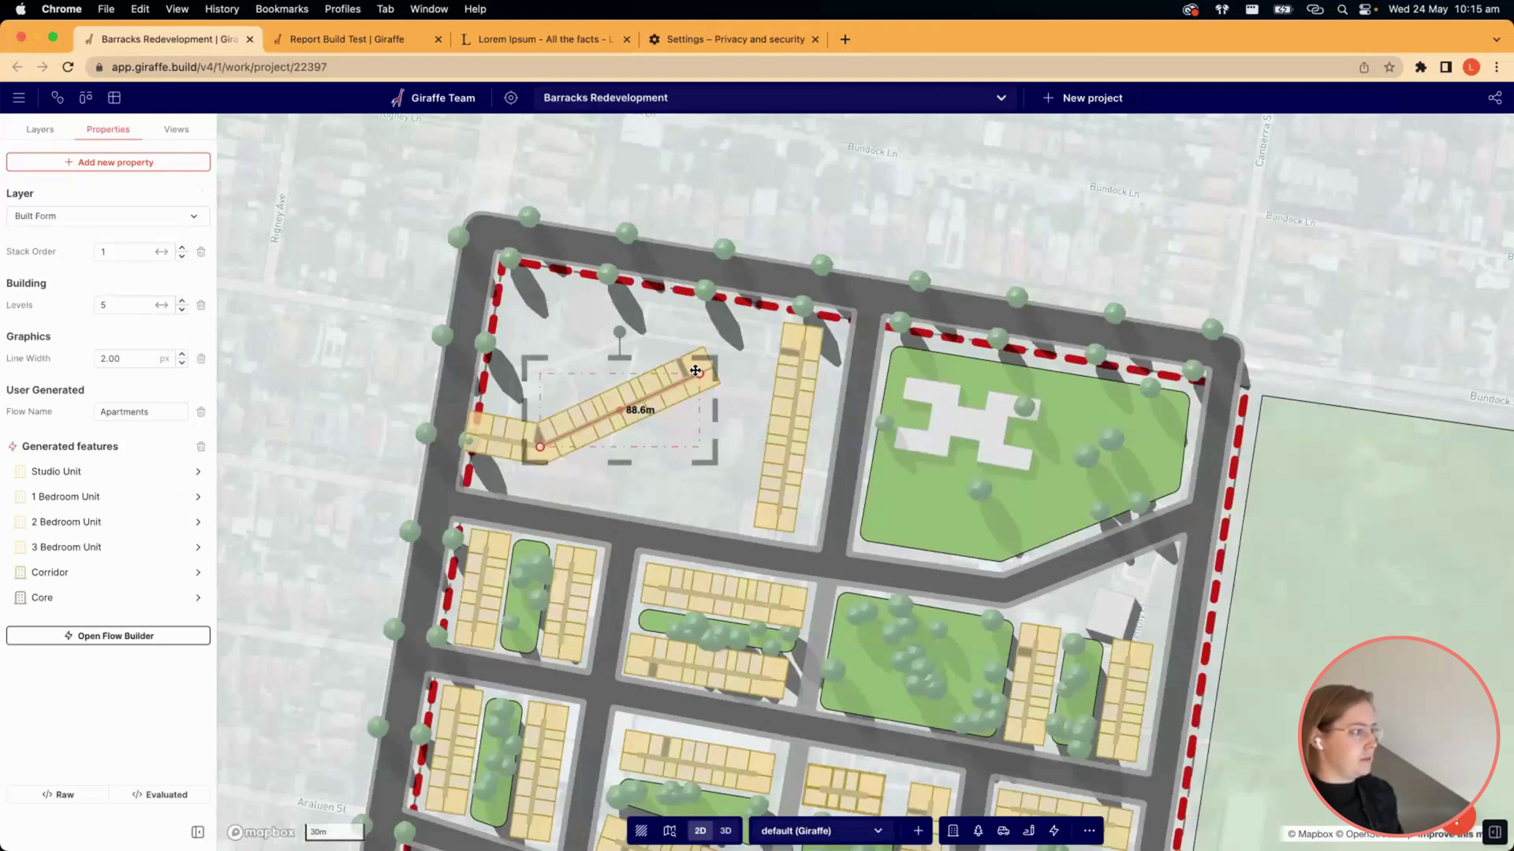
left_click(530, 288)
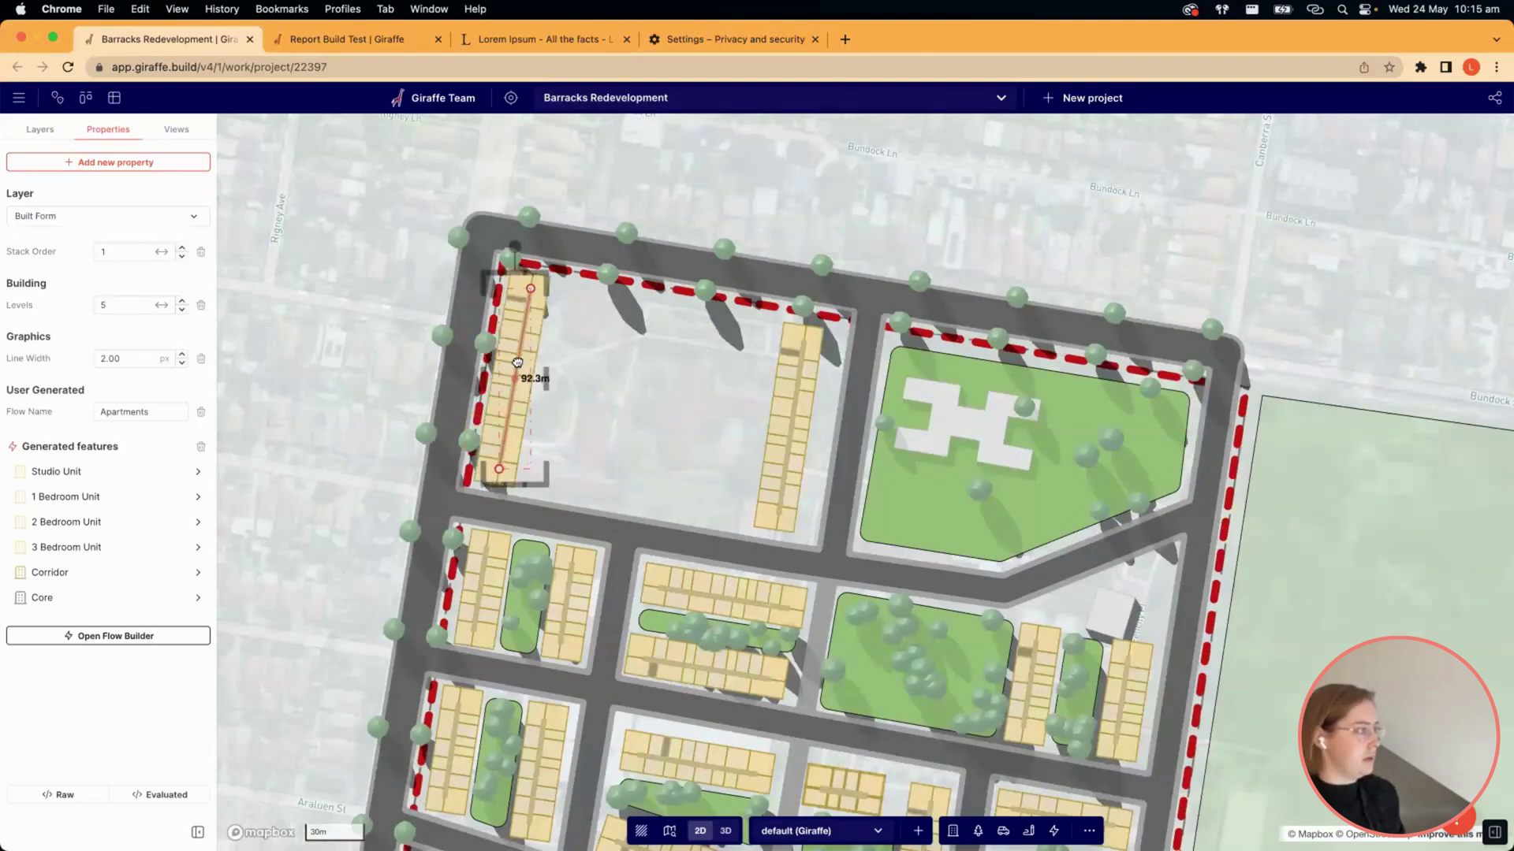
left_click_drag(517, 363, 523, 364)
left_click(113, 306)
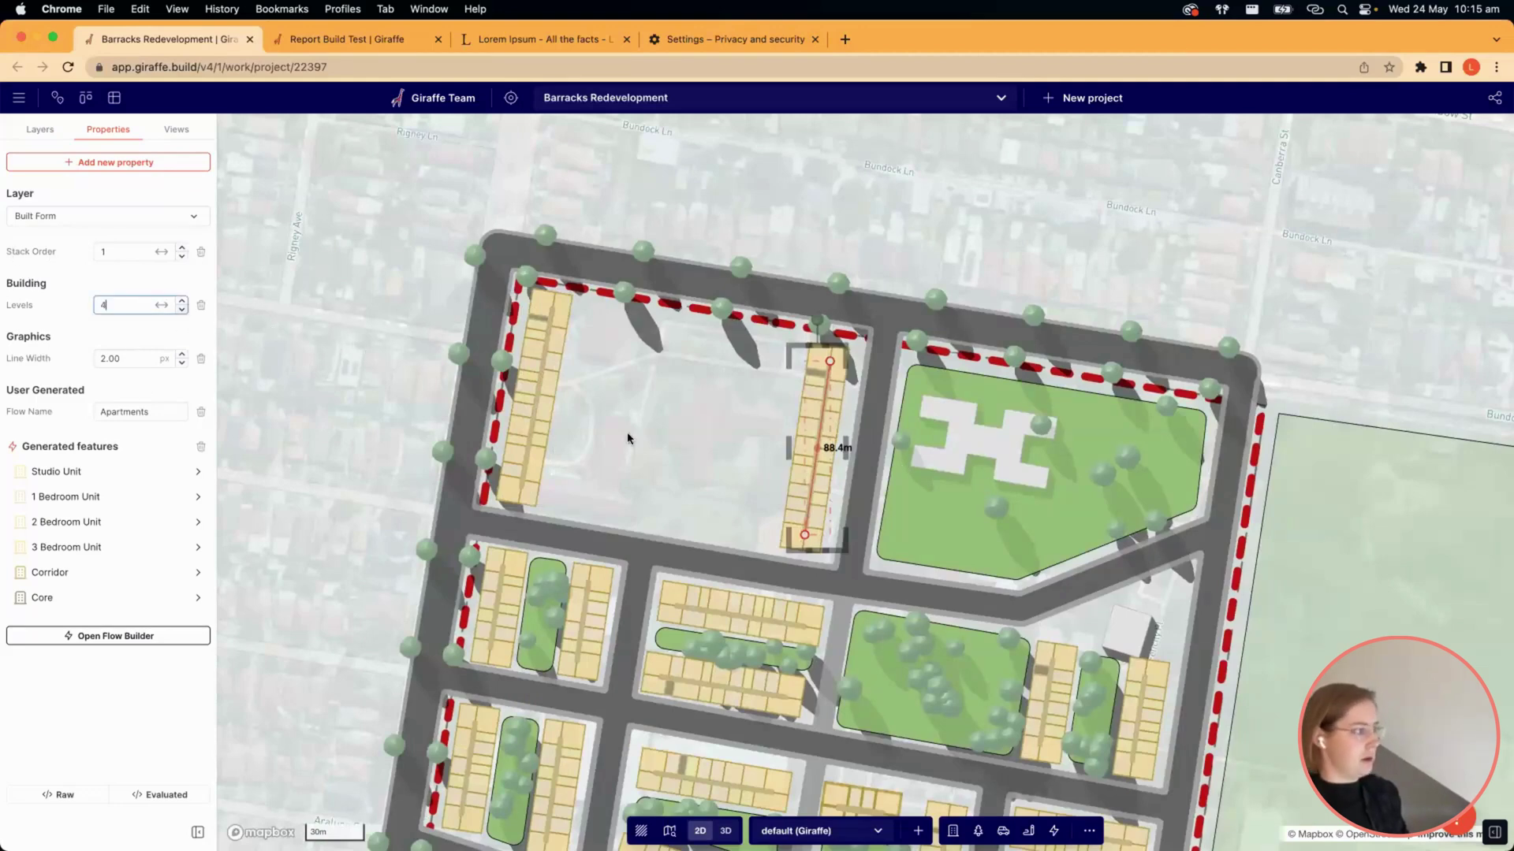
left_click(768, 631)
Draw an L-shaped Apartments flow beside the north-western block's western building, with segments of about 31.5 m, 57.2 m and 34.2 m.
left_click(1053, 830)
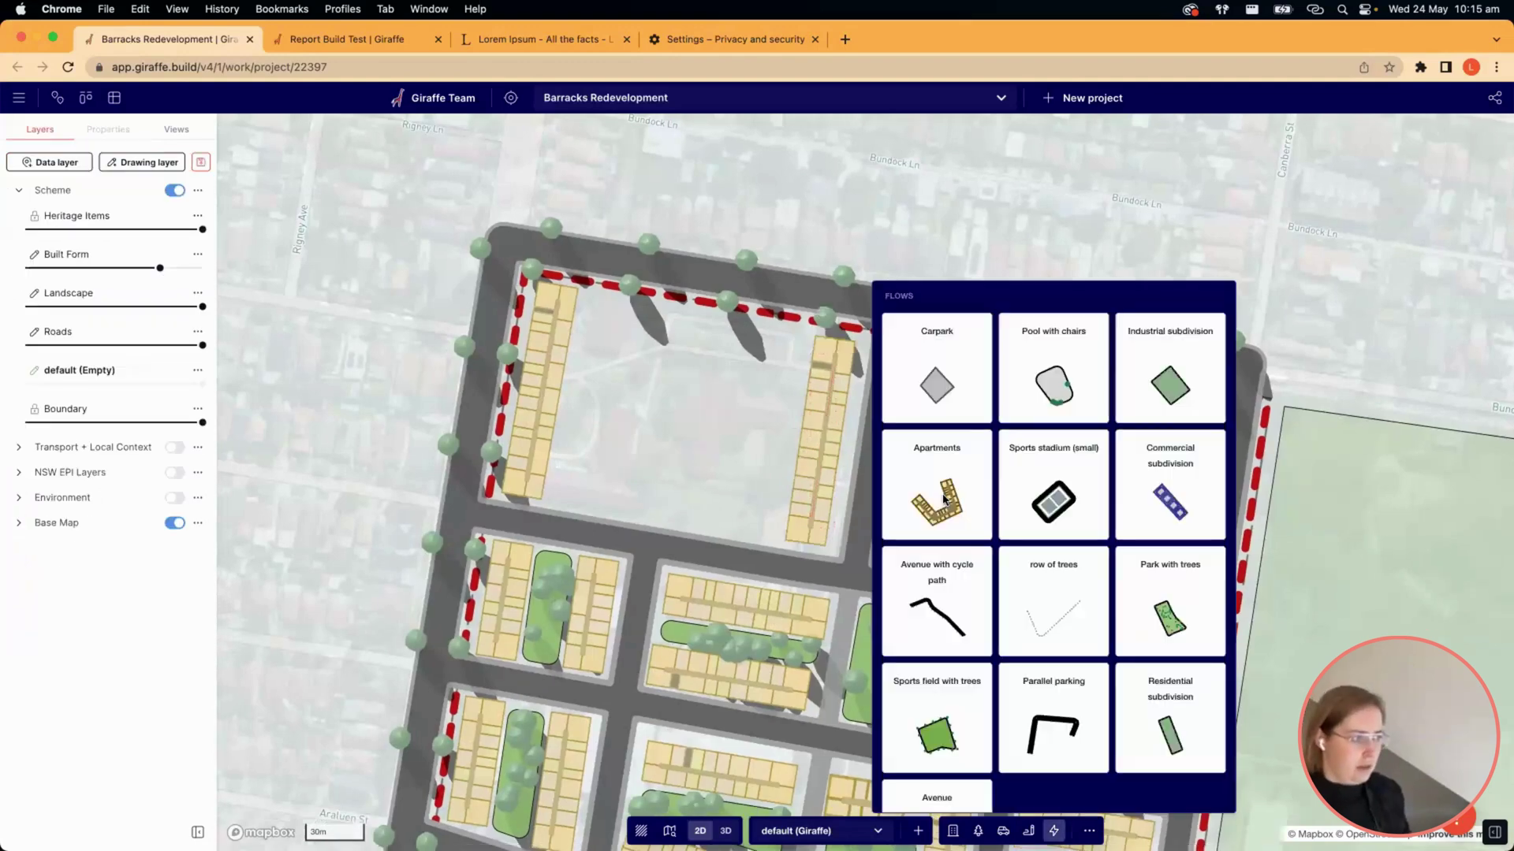
left_click(930, 489)
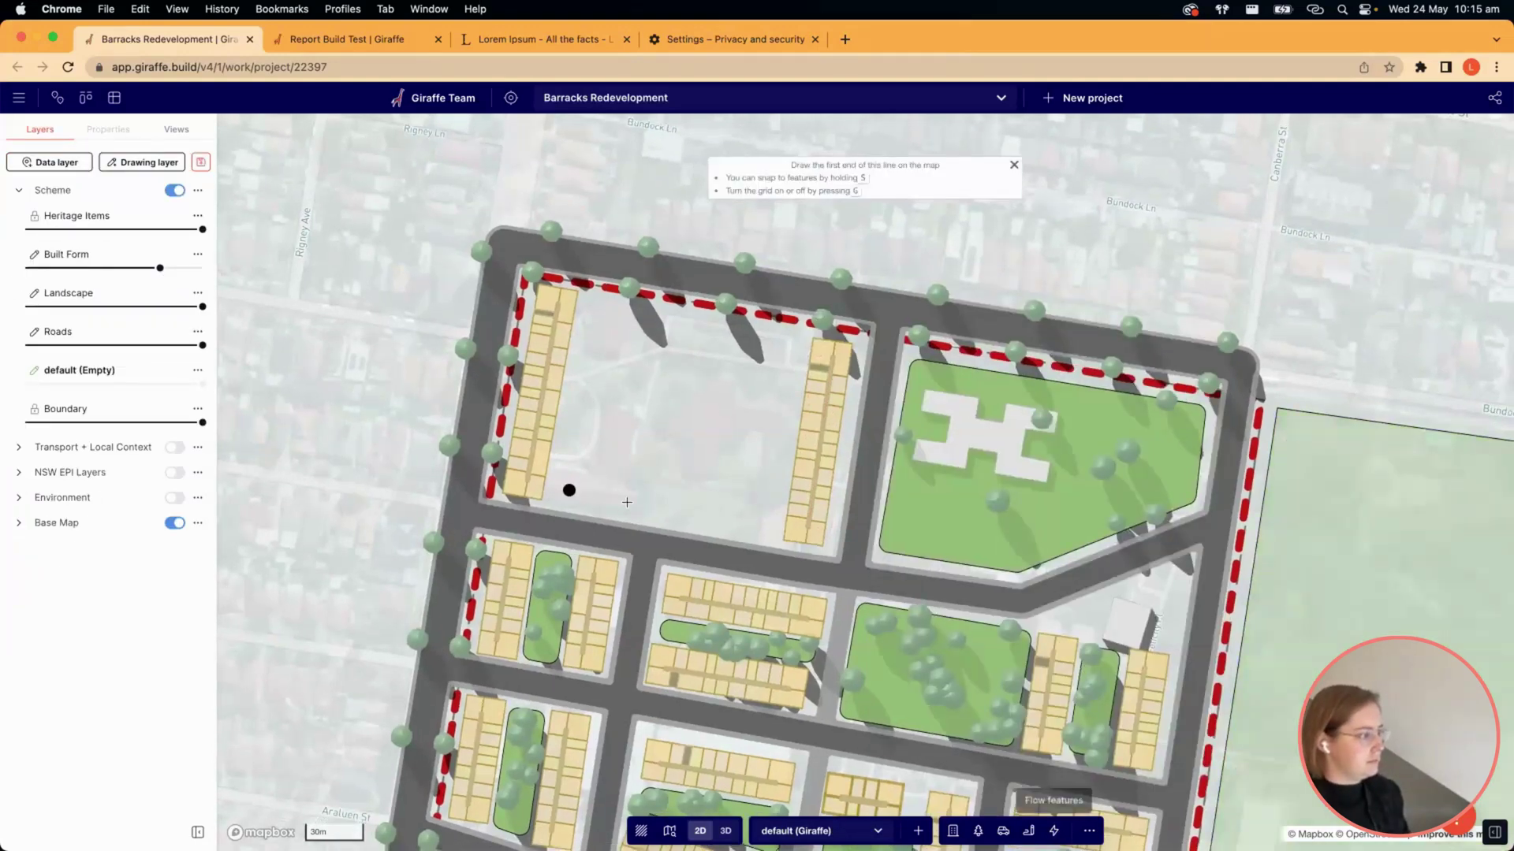
left_click(568, 489)
left_click(629, 499)
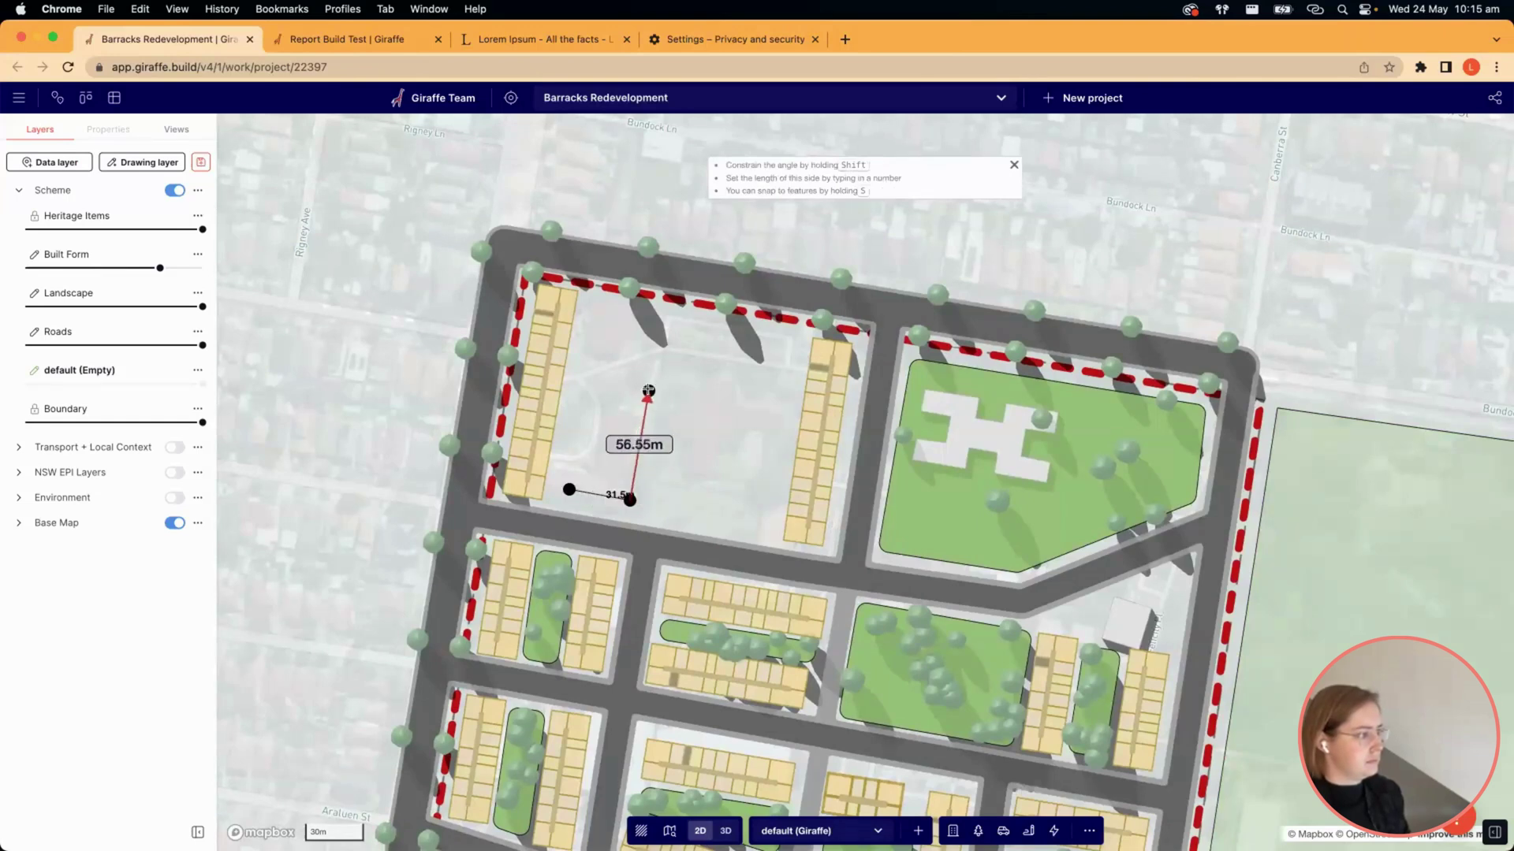
left_click(647, 390)
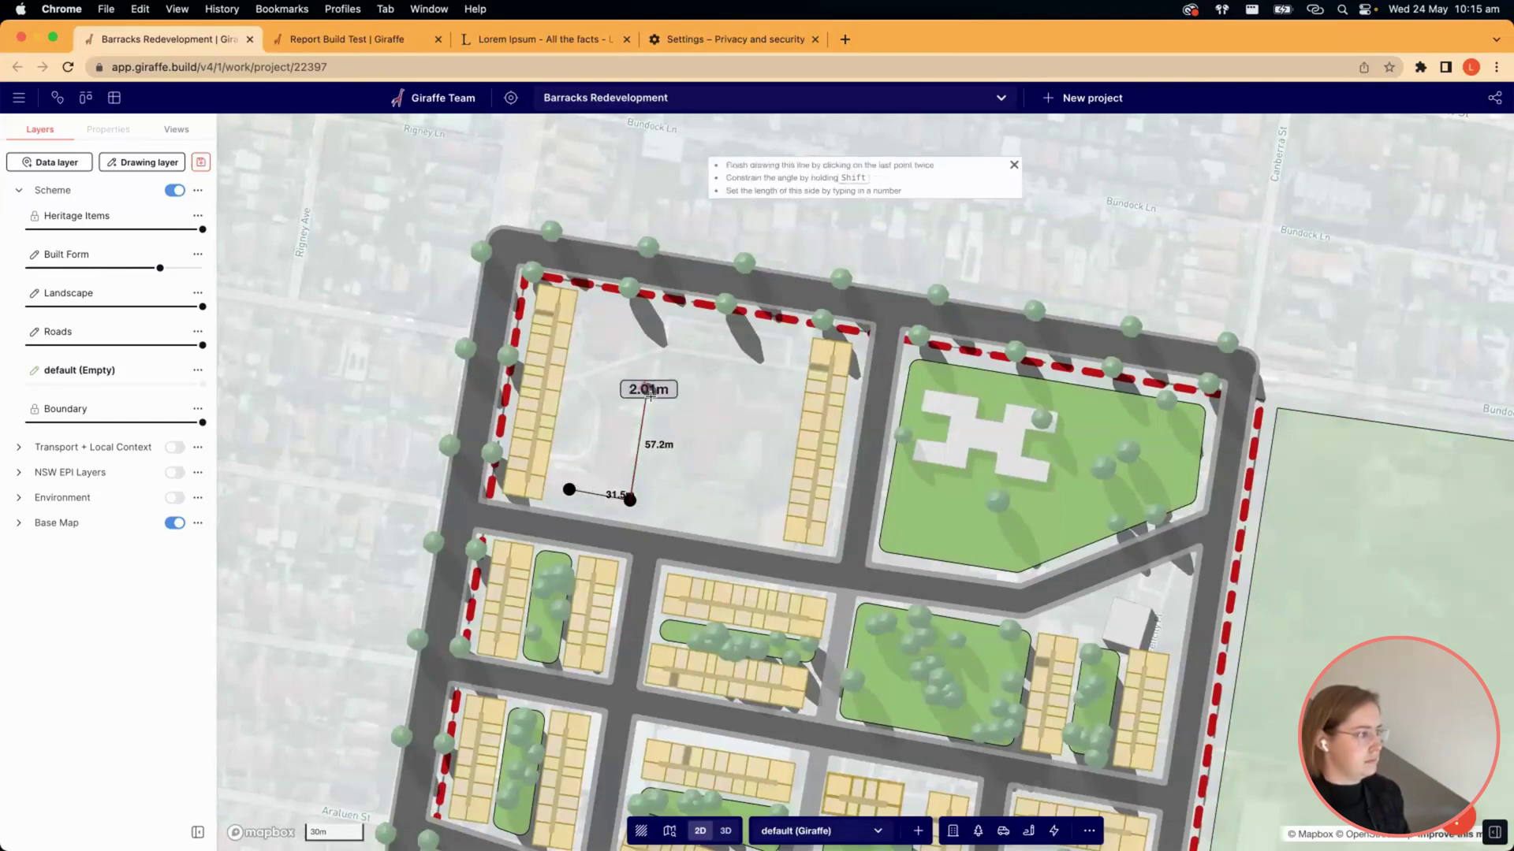
double_click(658, 325)
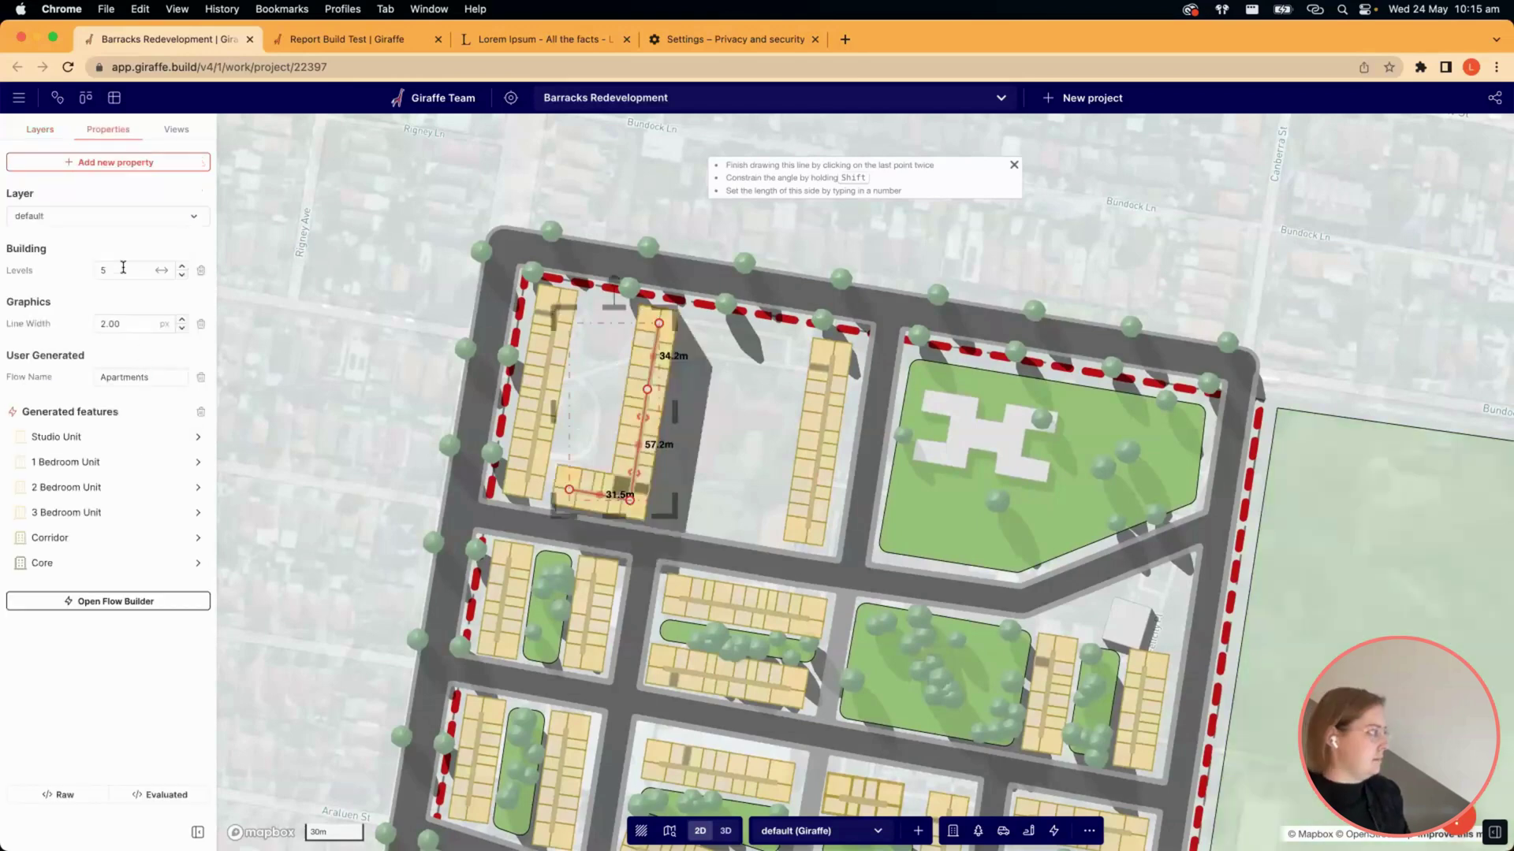
Assign the new L-shaped apartment building to the Built Form layer and make Built Form the active drawing layer.
left_click(65, 217)
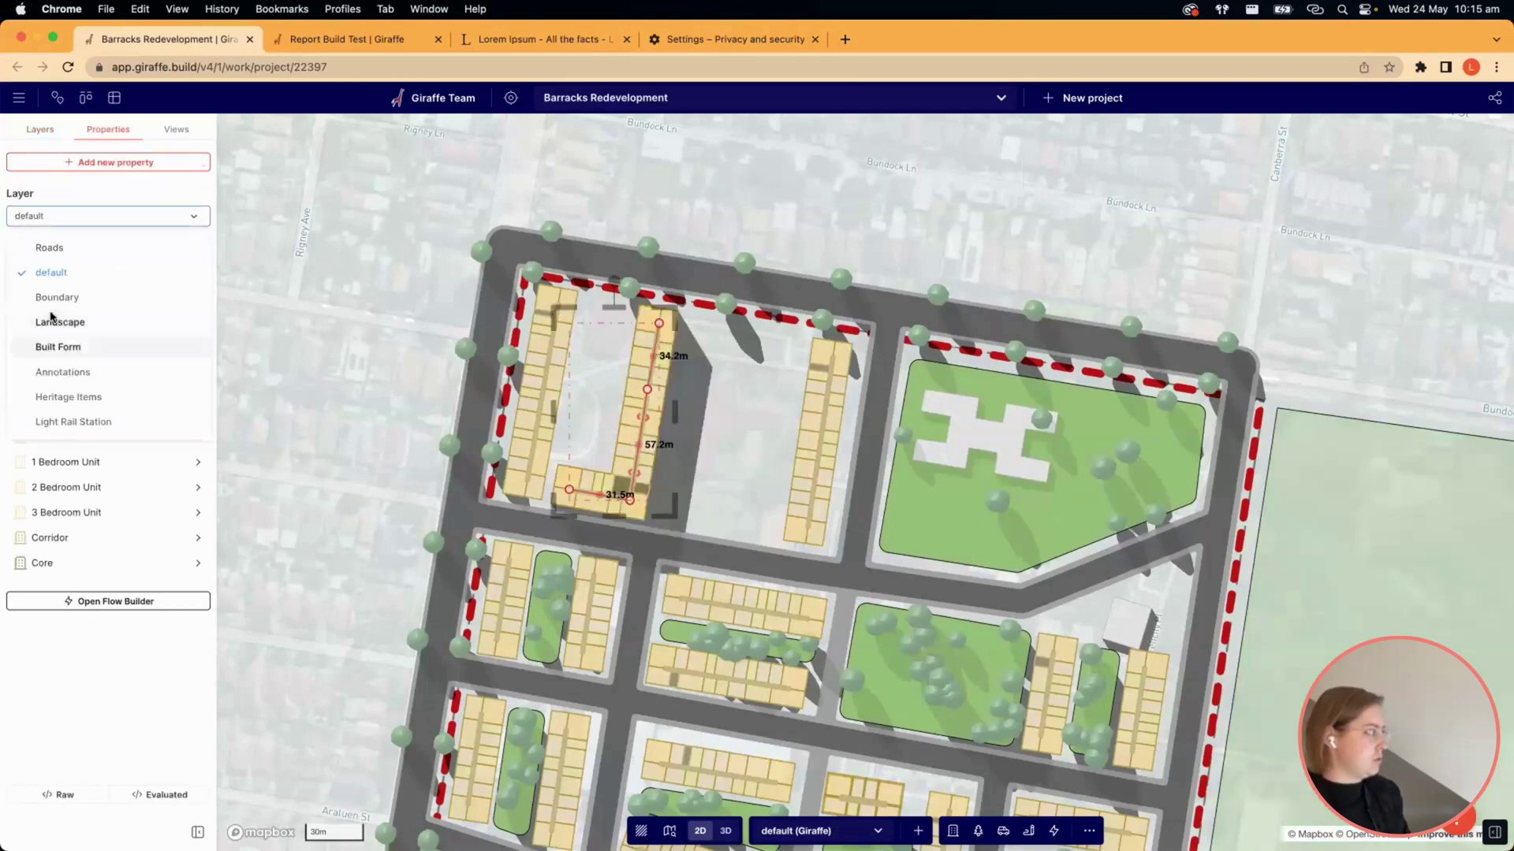
left_click(60, 349)
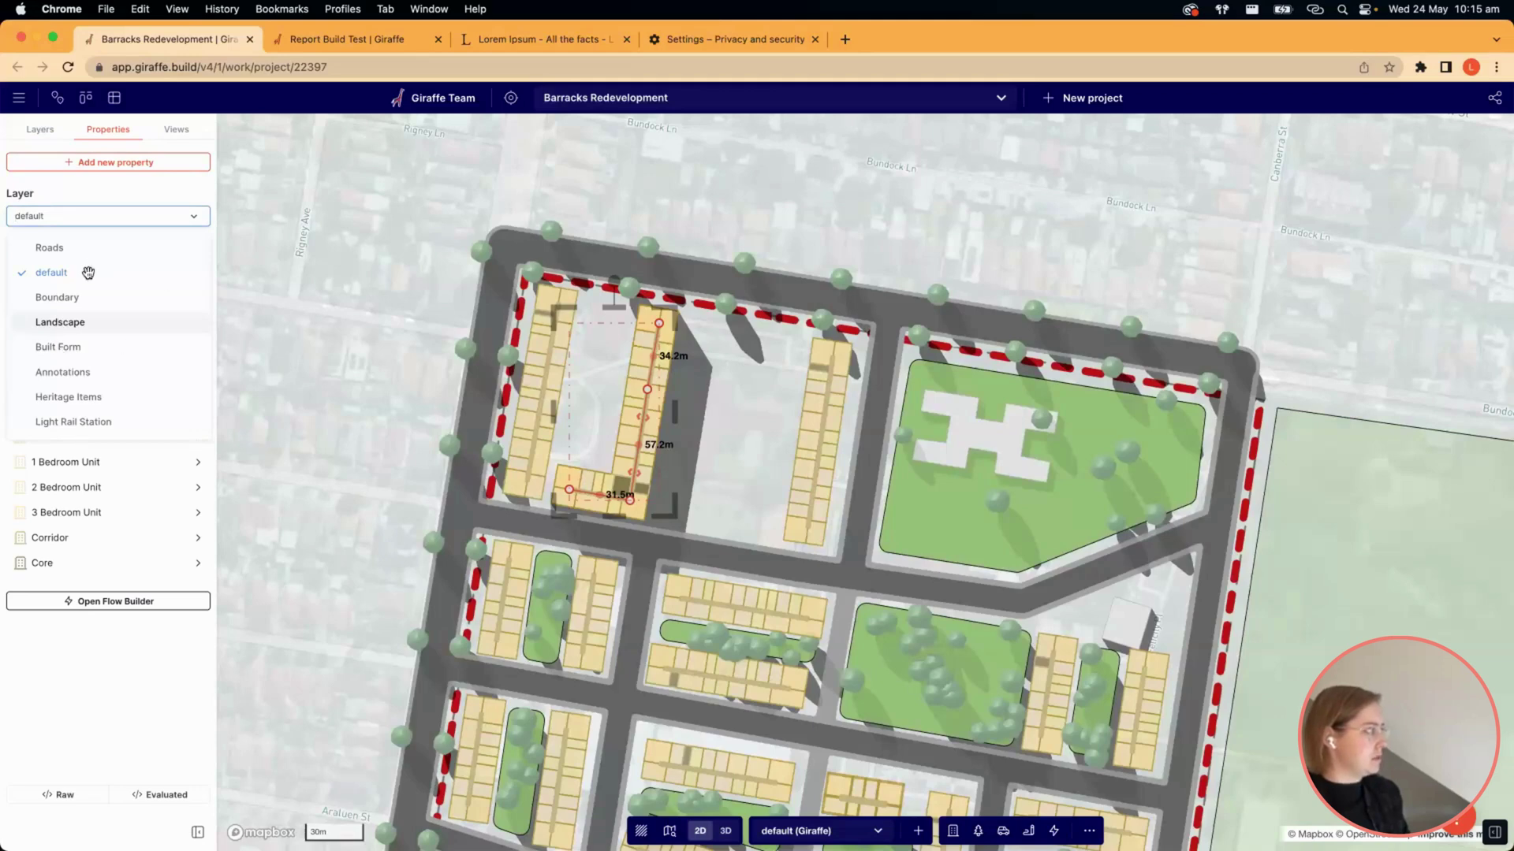
left_click(276, 245)
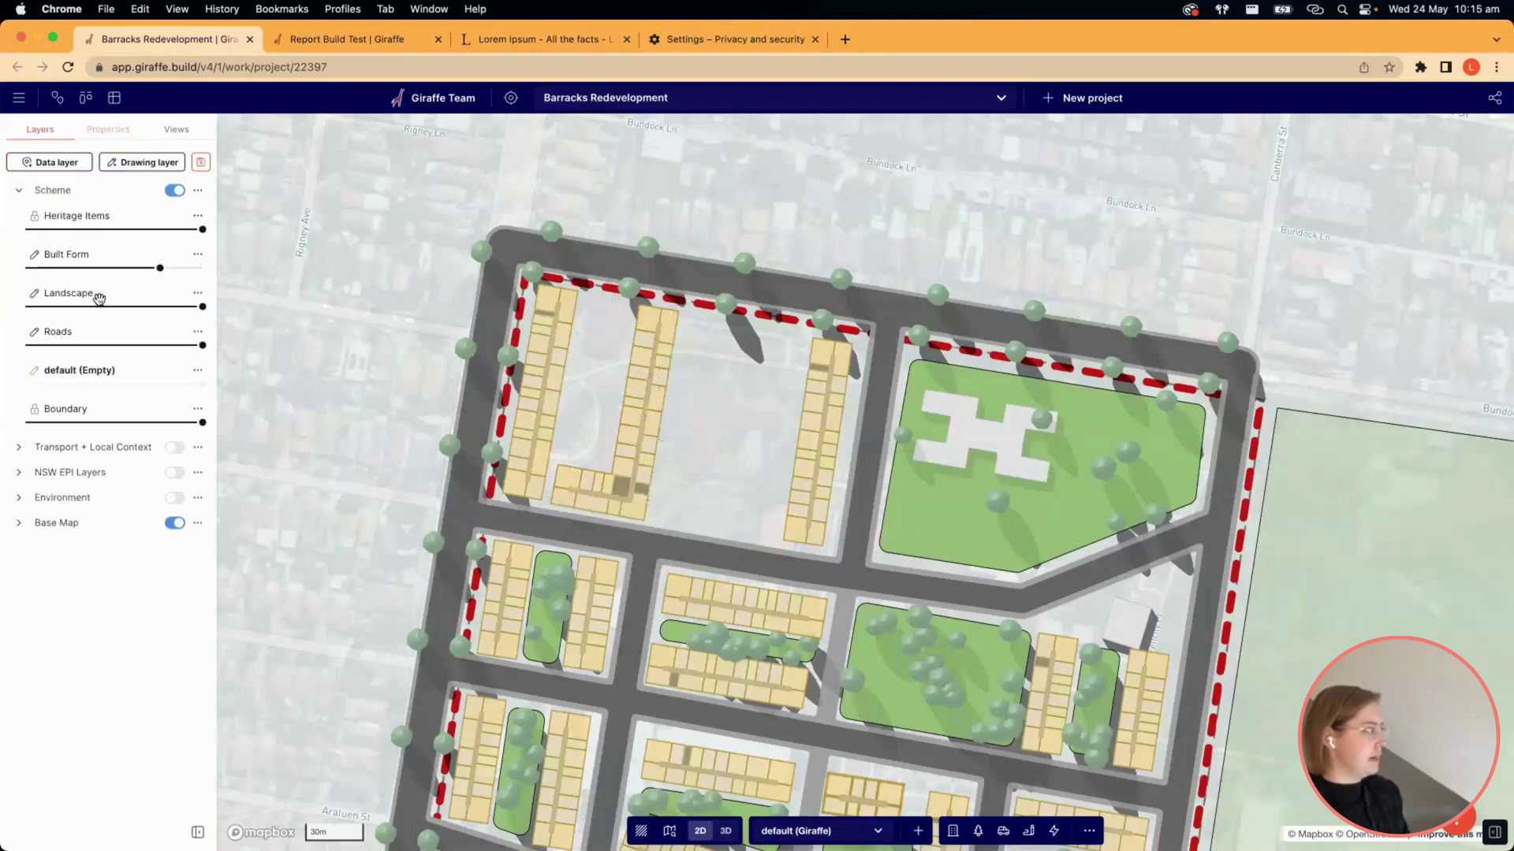
left_click(66, 258)
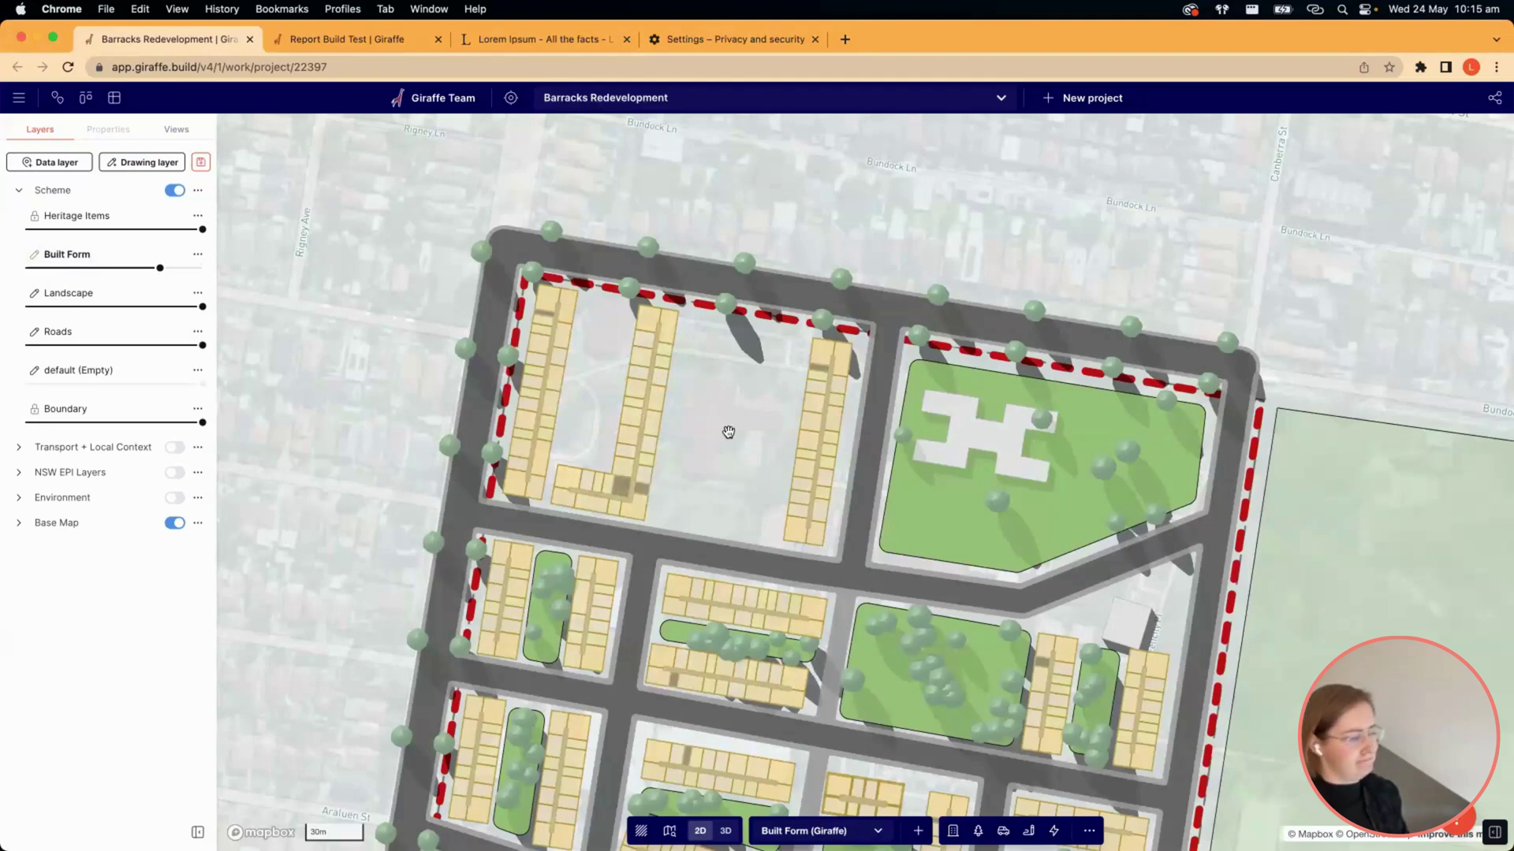
Draw a straight Apartments flow about 67 m long between the L-shaped building and the eastern building of the north-western block.
left_click(1053, 831)
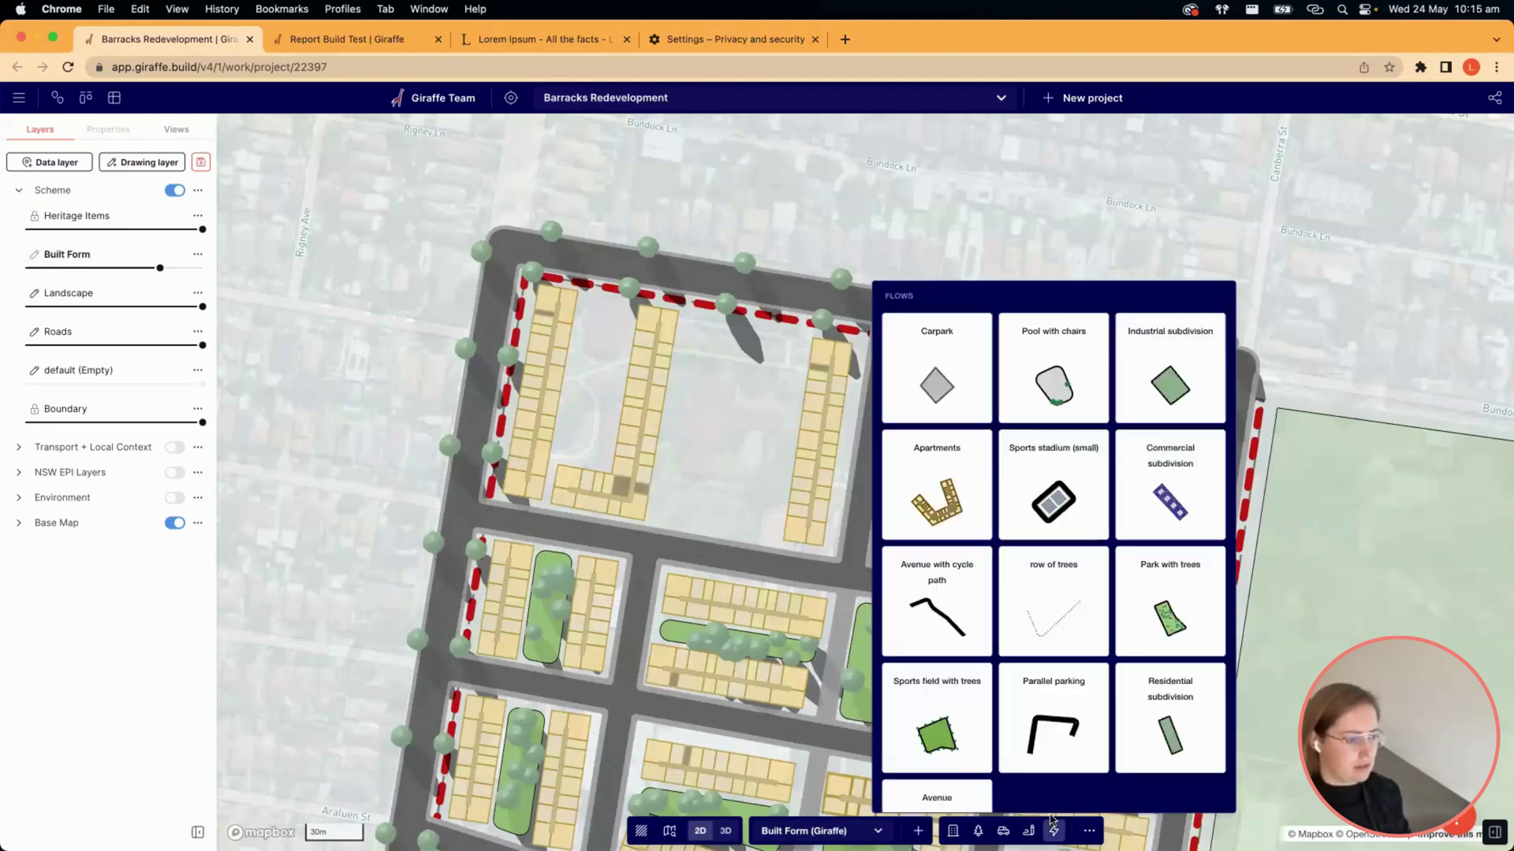
left_click(912, 473)
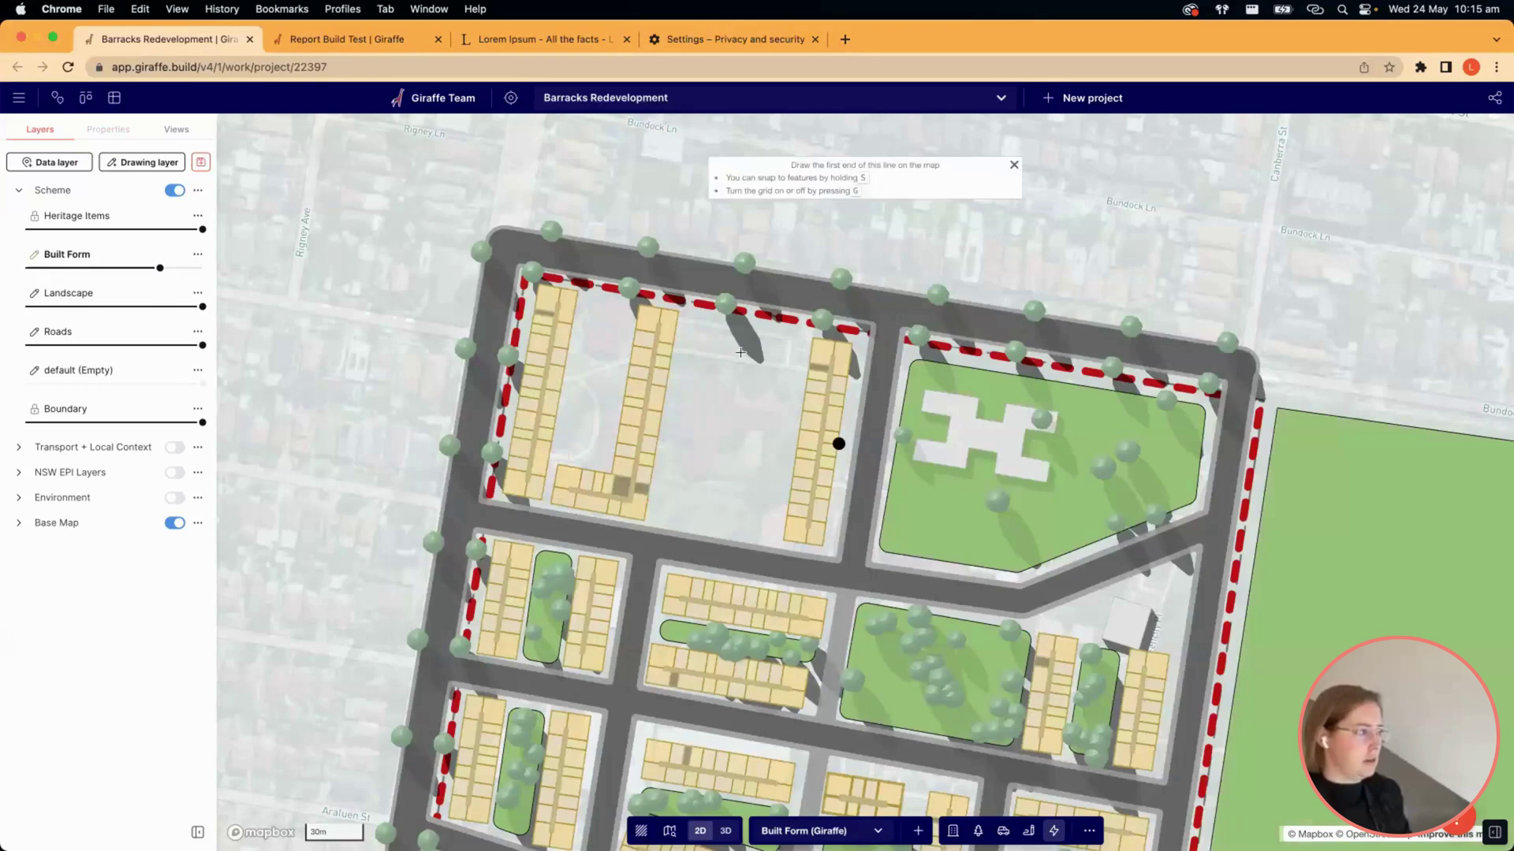
scroll(709, 378, "up", 2)
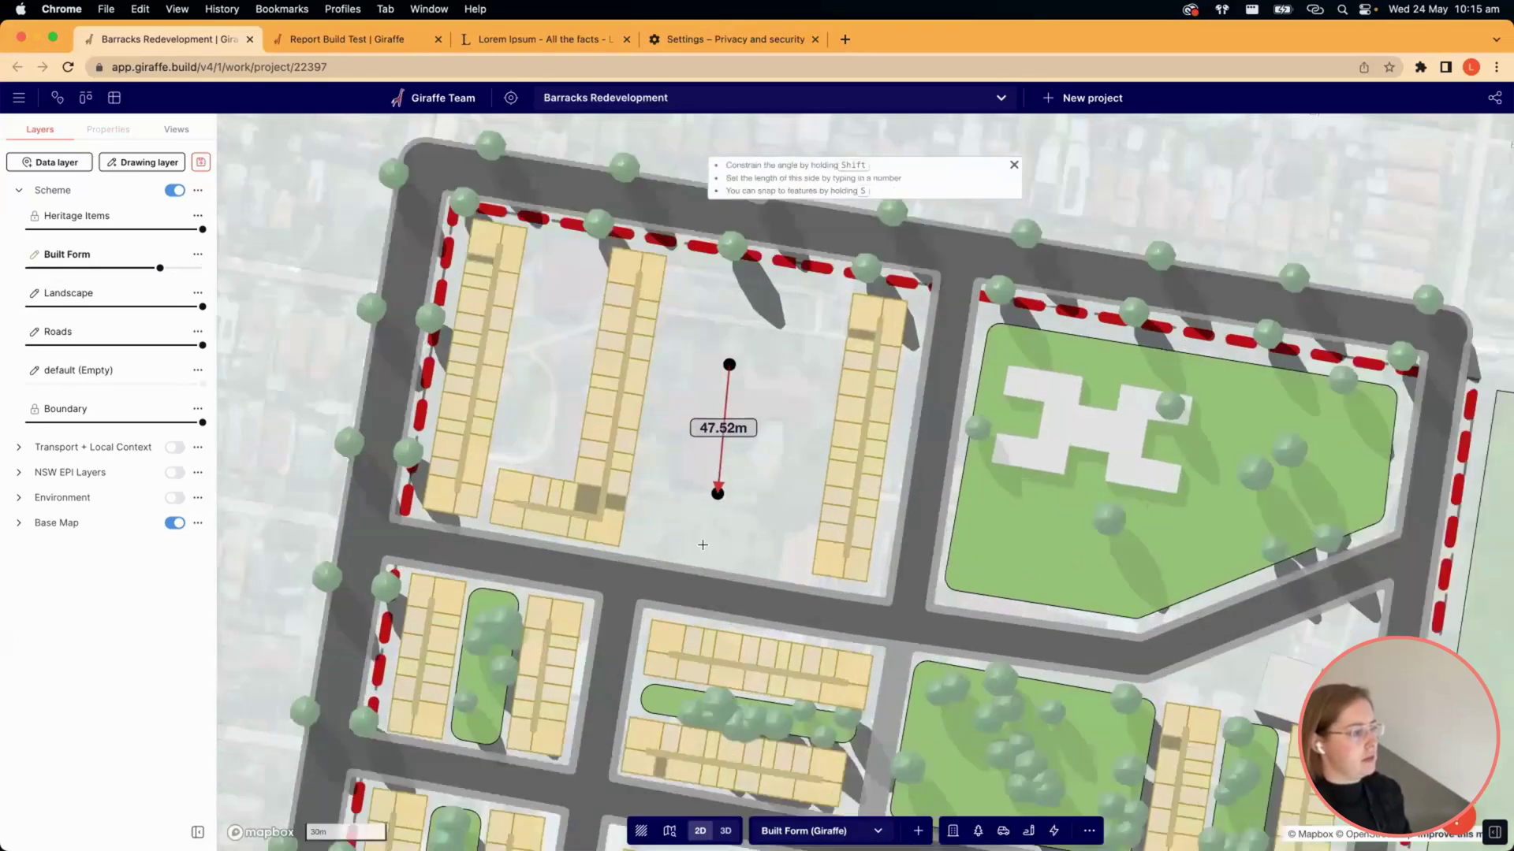
scroll(706, 543, "up", 1)
left_click(704, 543)
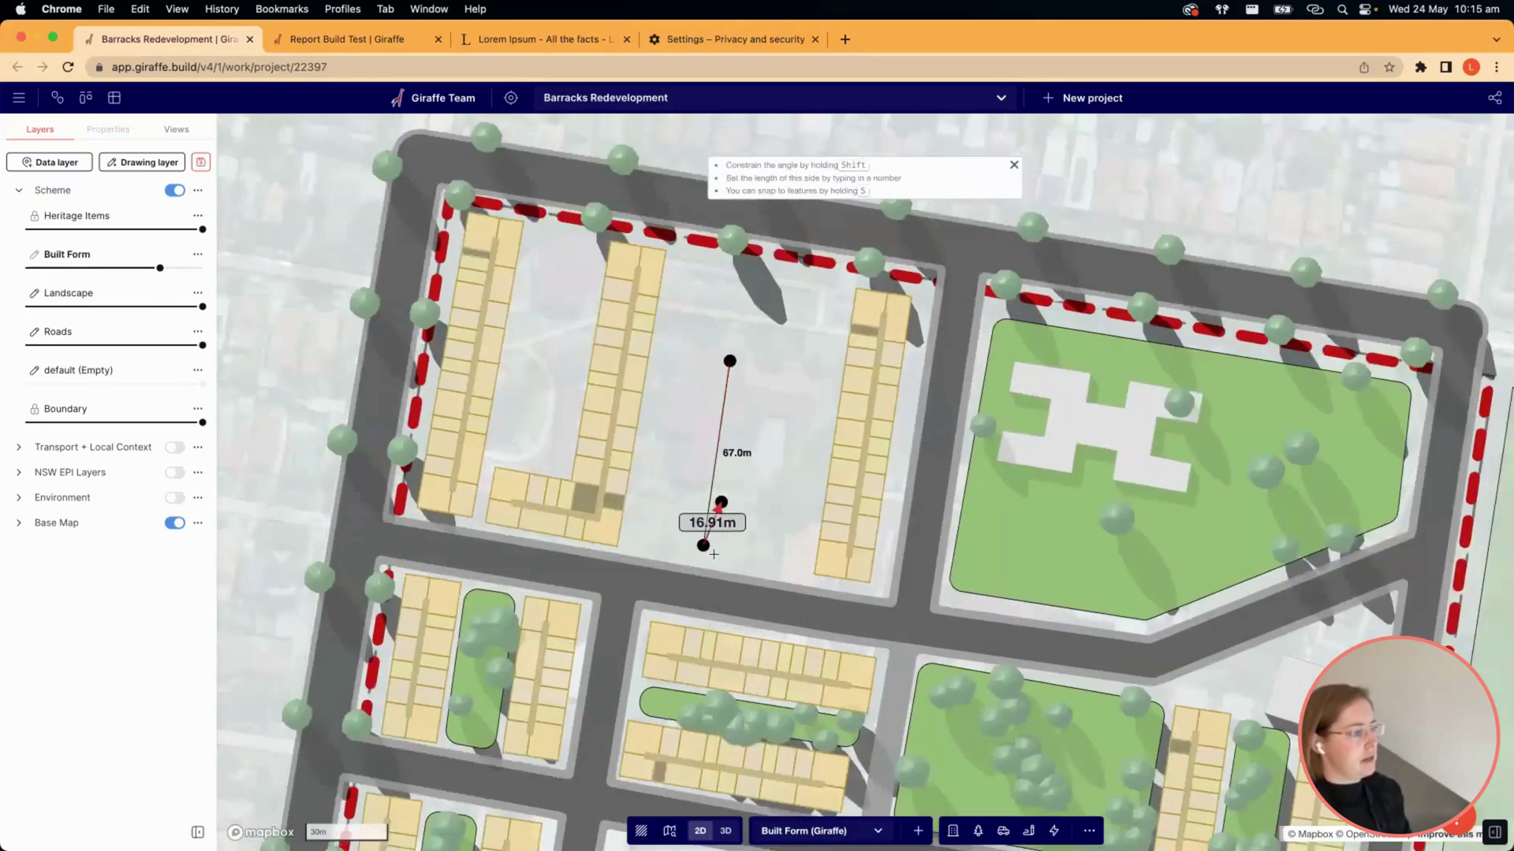
left_click(702, 543)
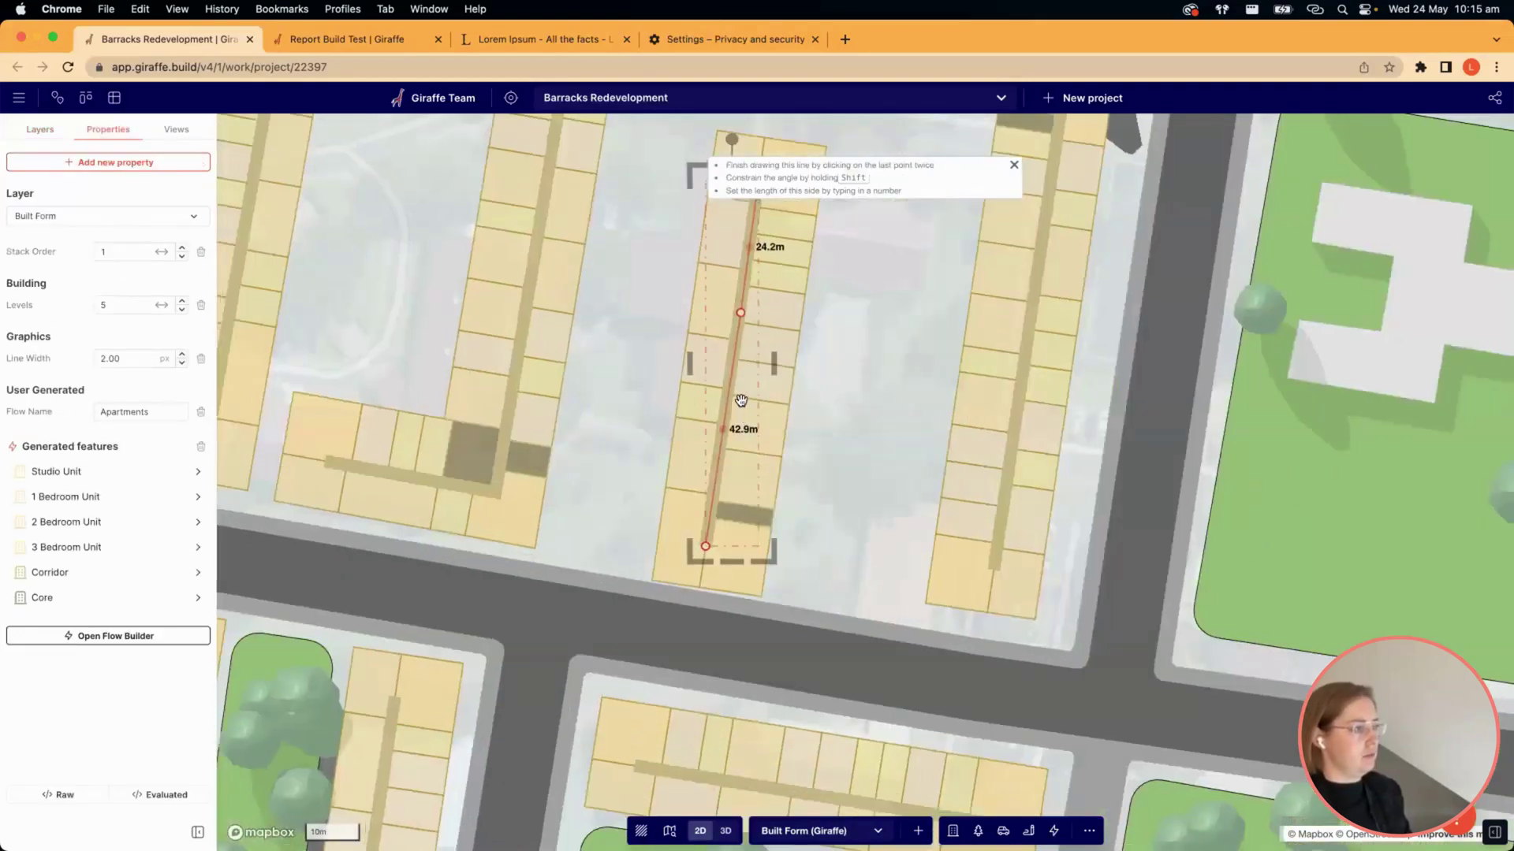
Extend the new apartment building's northern end towards the boundary and remove its middle point, making one segment of about 93.8 m.
scroll(740, 399, "down", 1)
scroll(813, 449, "down", 3)
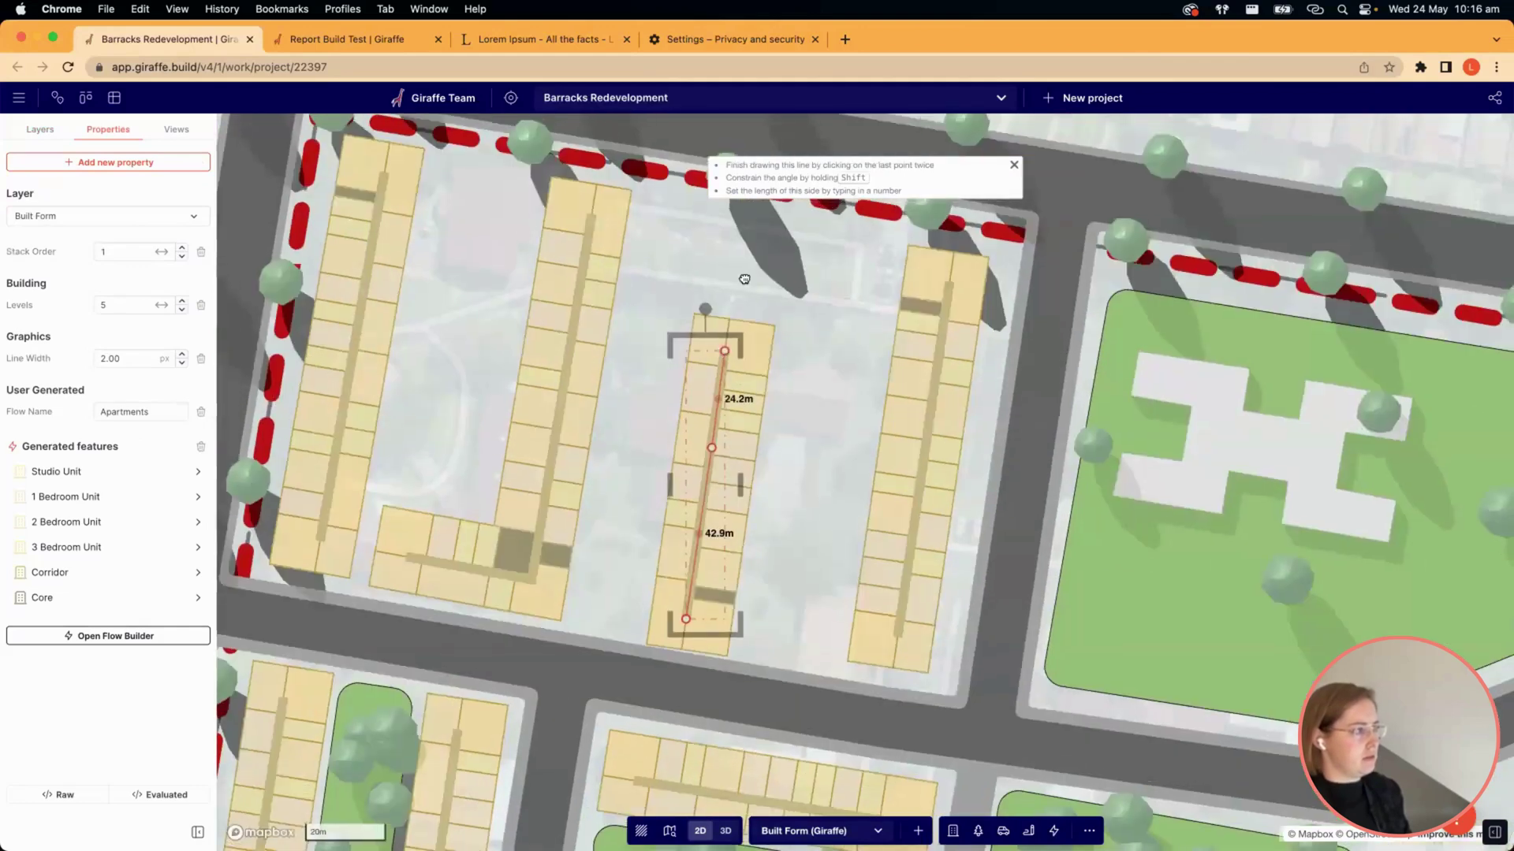
left_click_drag(725, 351, 745, 245)
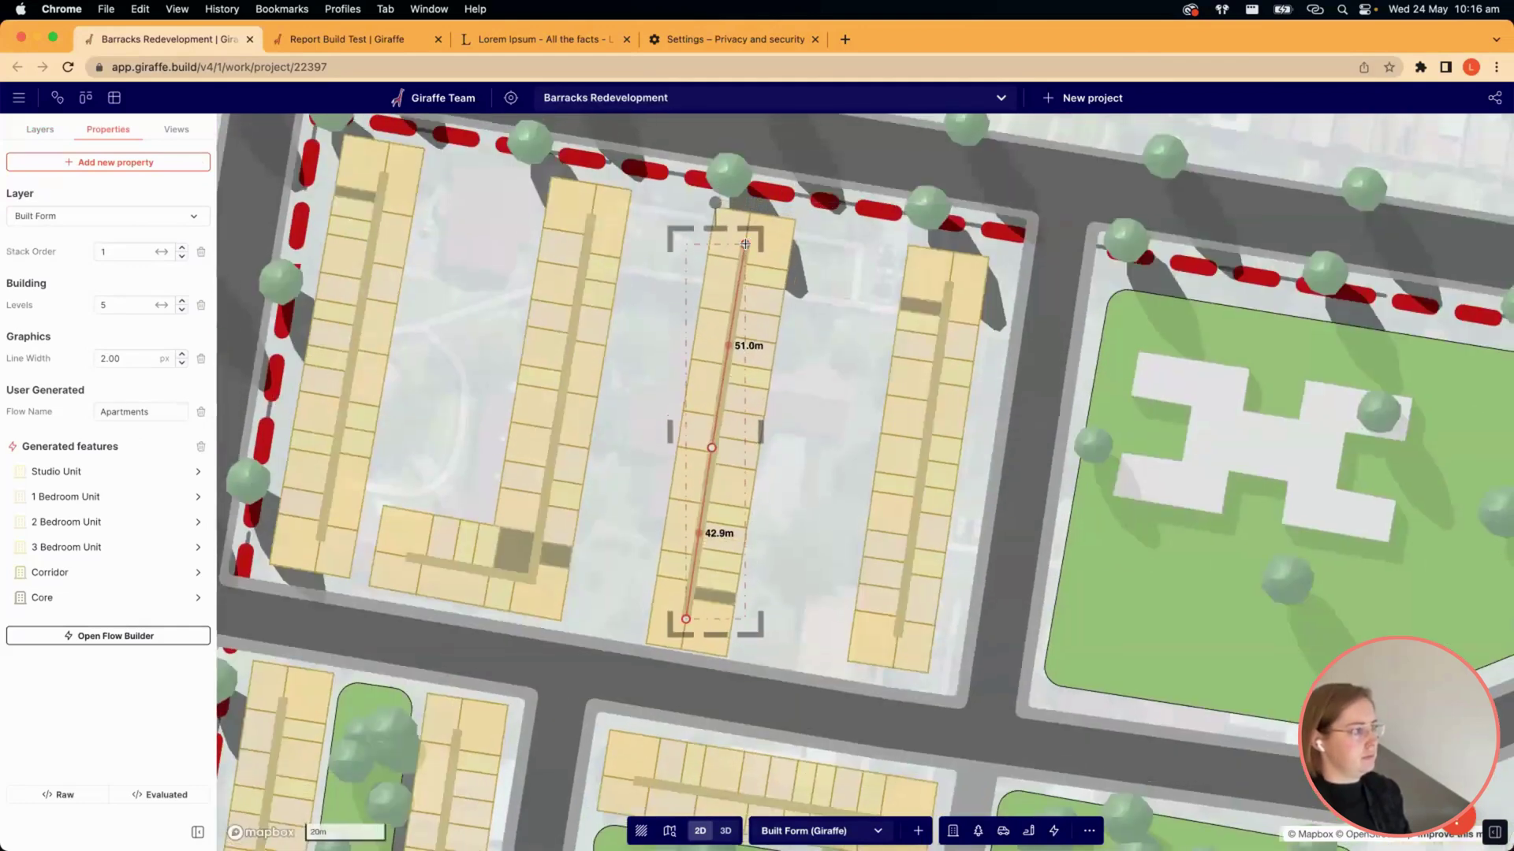
left_click(712, 447)
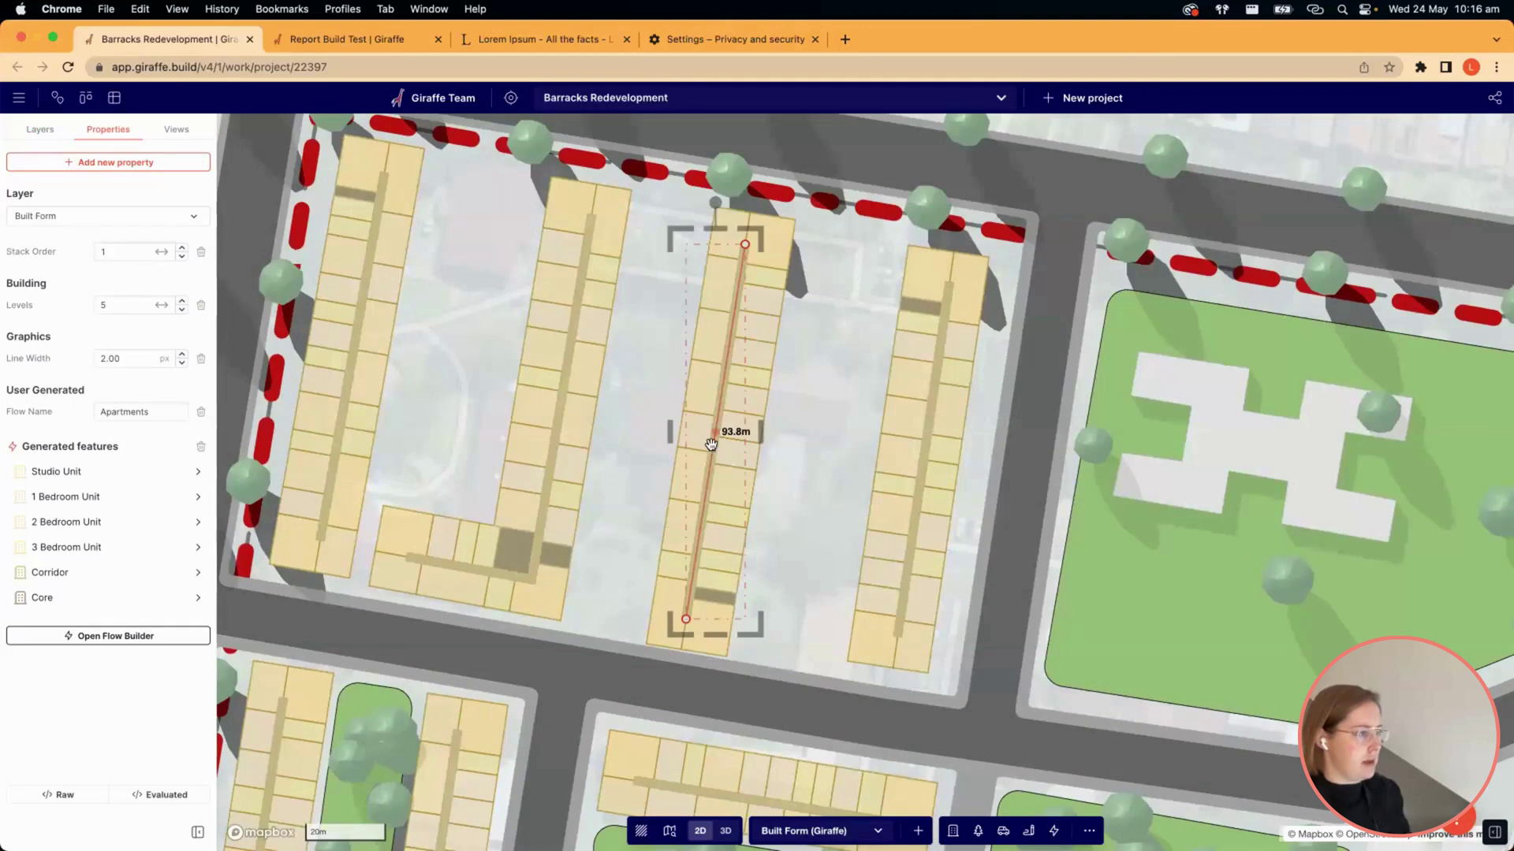
Shift the straight apartment building slightly towards the eastern building of the north-western block and check the spacing in 3D.
left_click_drag(722, 447, 738, 450)
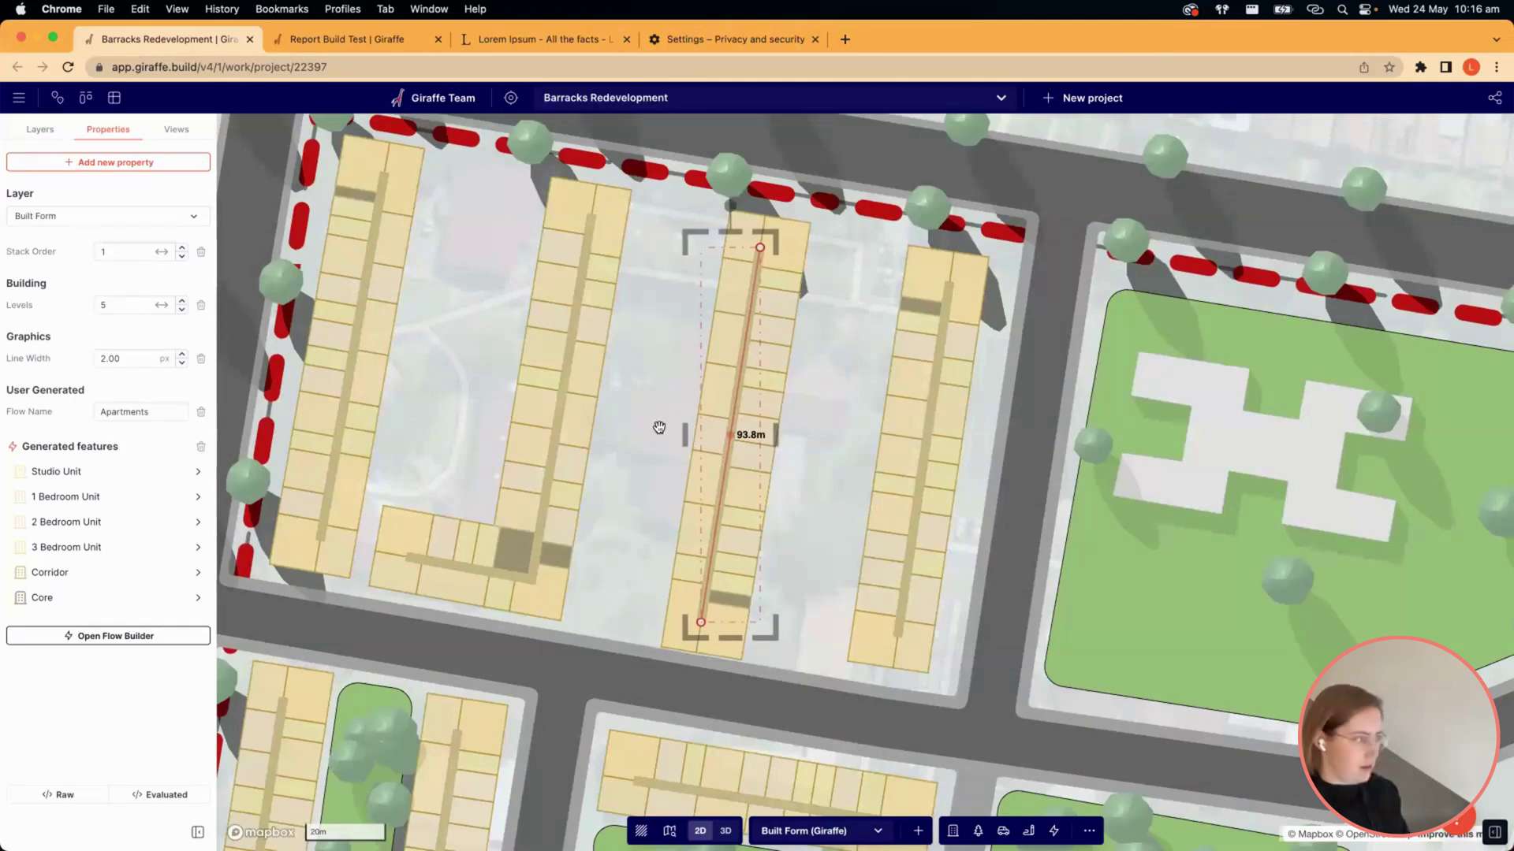
left_click(635, 473)
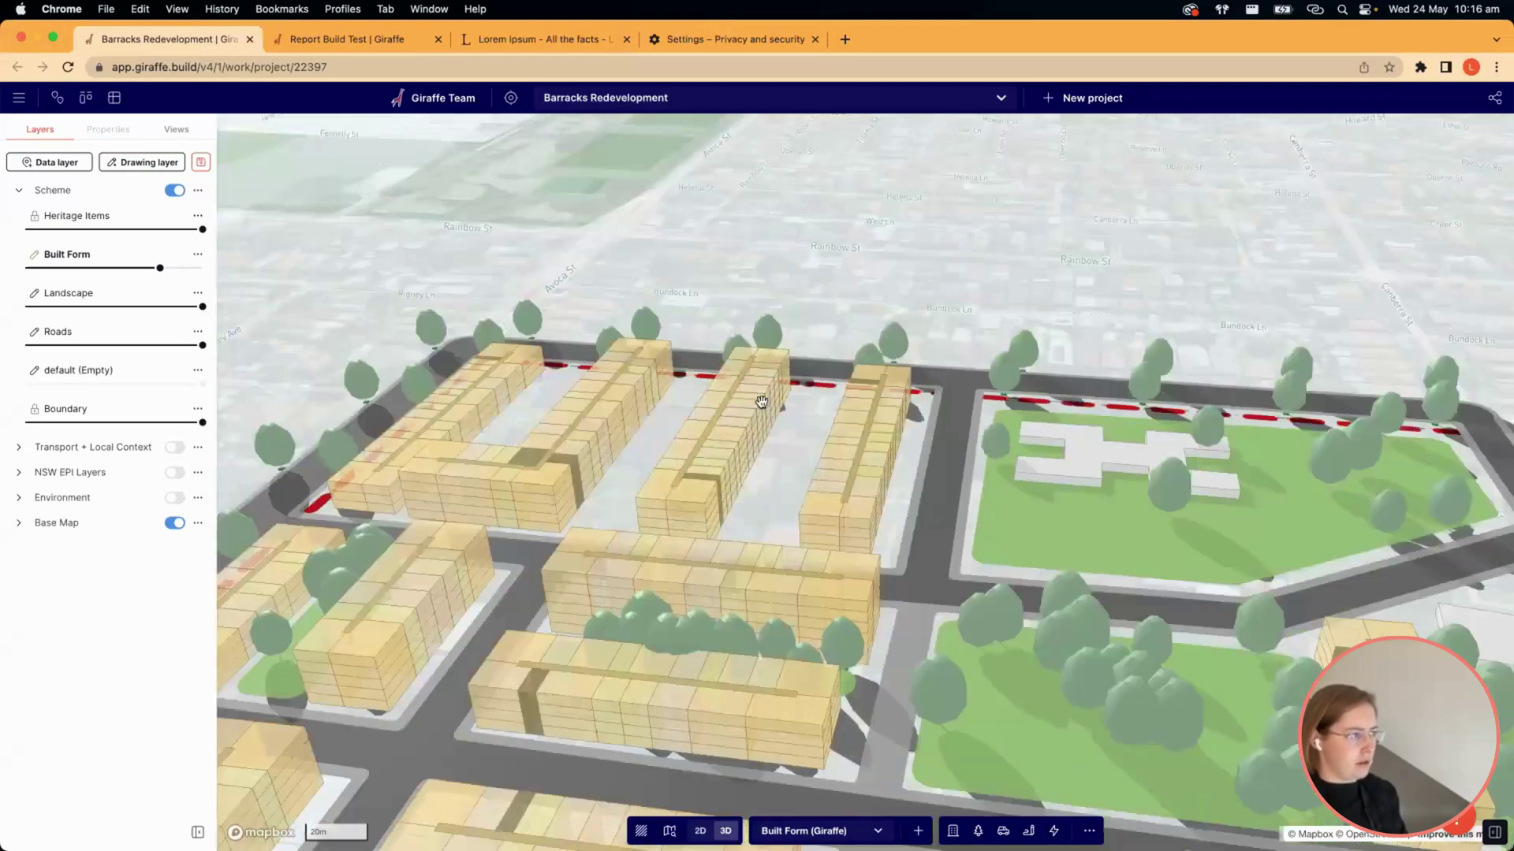
scroll(818, 260, "down", 2)
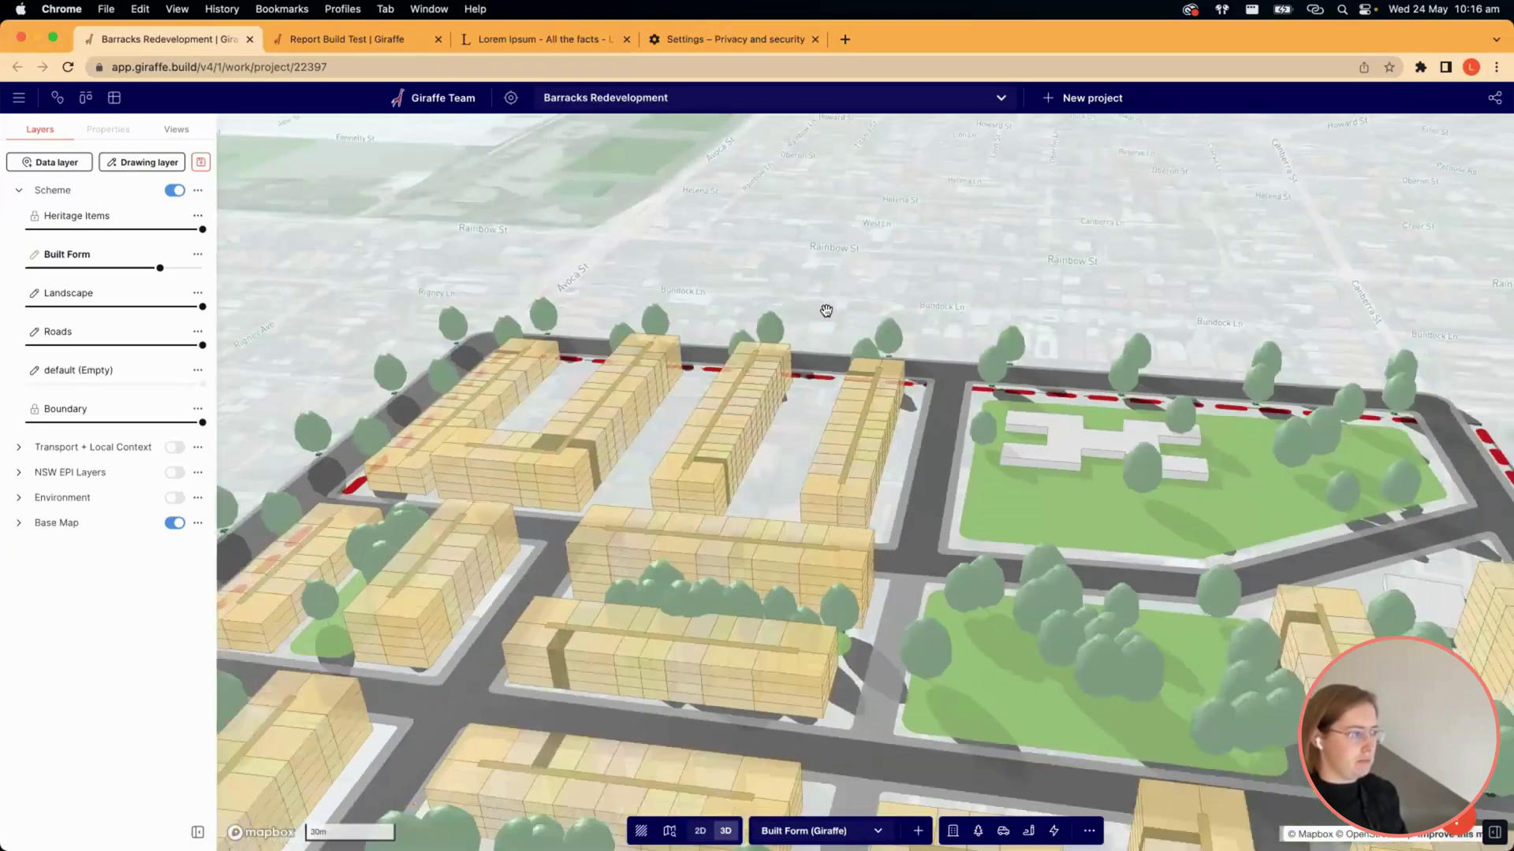
left_click_drag(772, 452, 777, 365)
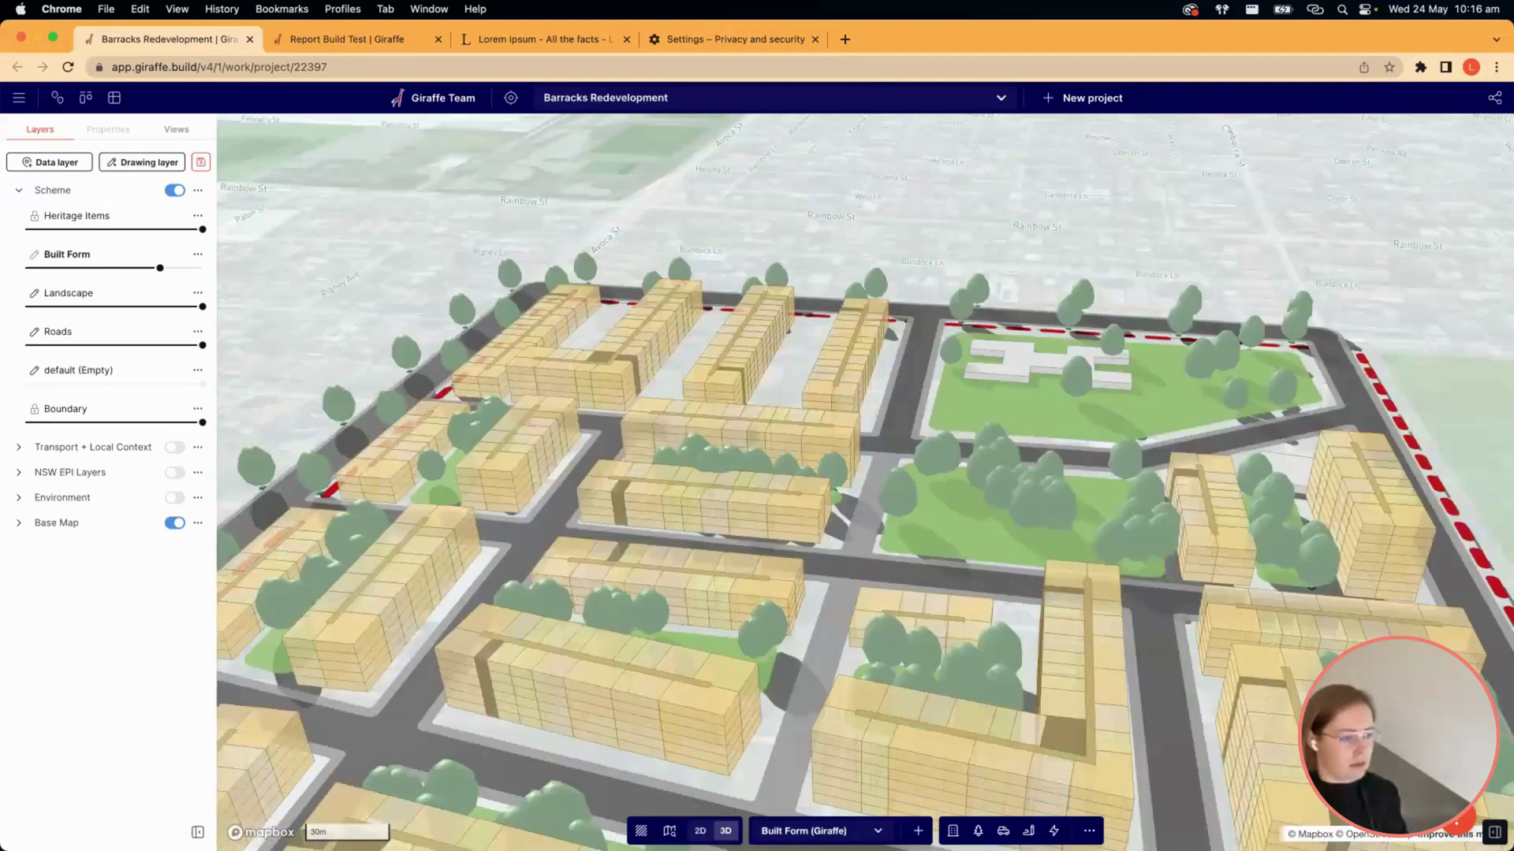
right_click_drag(1153, 721, 1157, 603)
Draw a rectangular Park with trees flow about 84.4 m by 19.5 m and place it between the north-western block's two eastern buildings.
key("f")
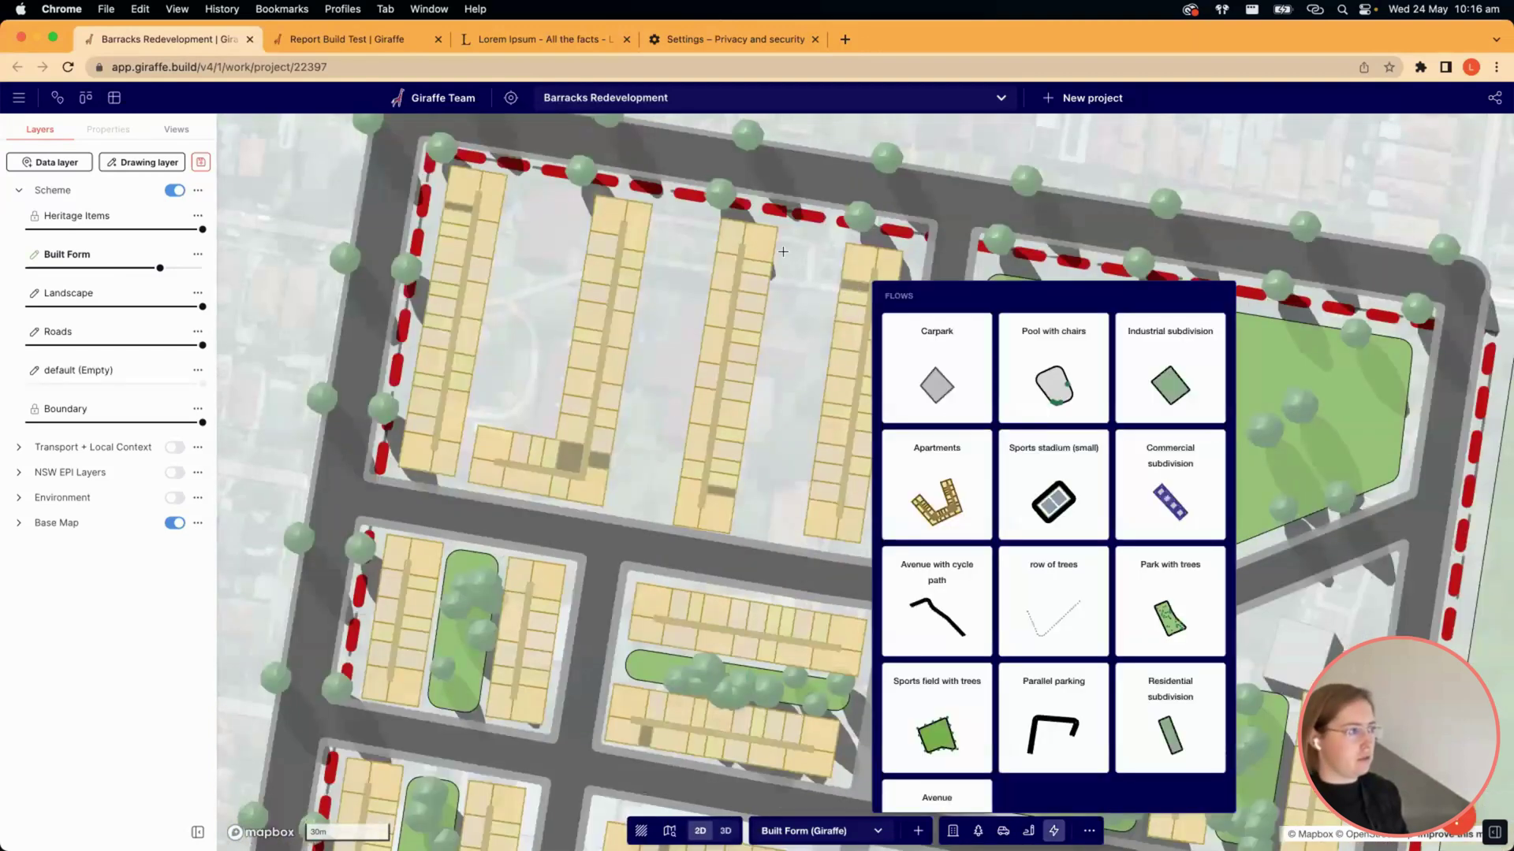
left_click(743, 498)
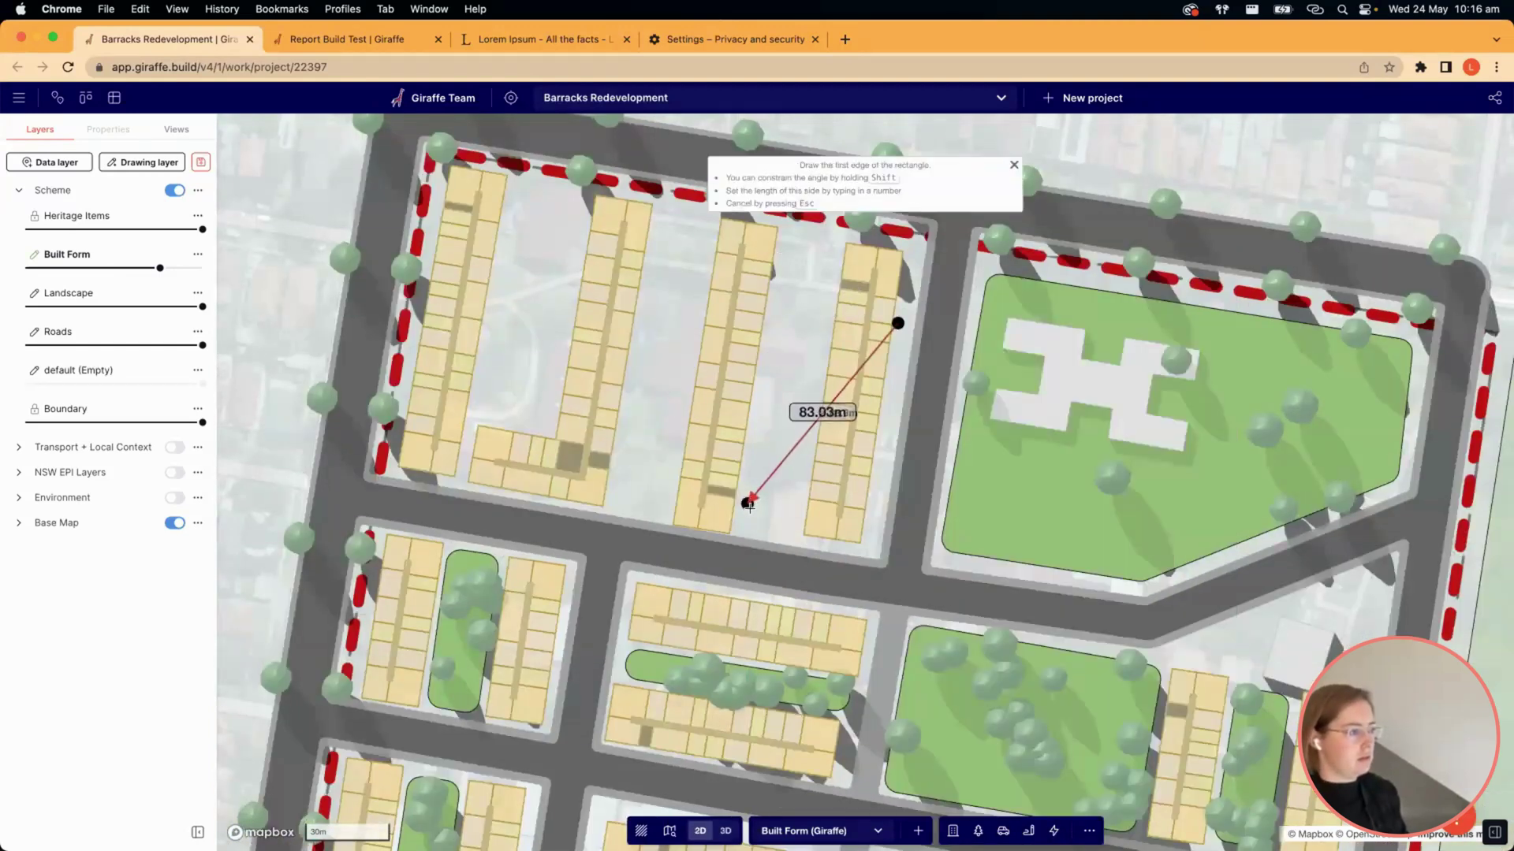
left_click(898, 323)
left_click(940, 357)
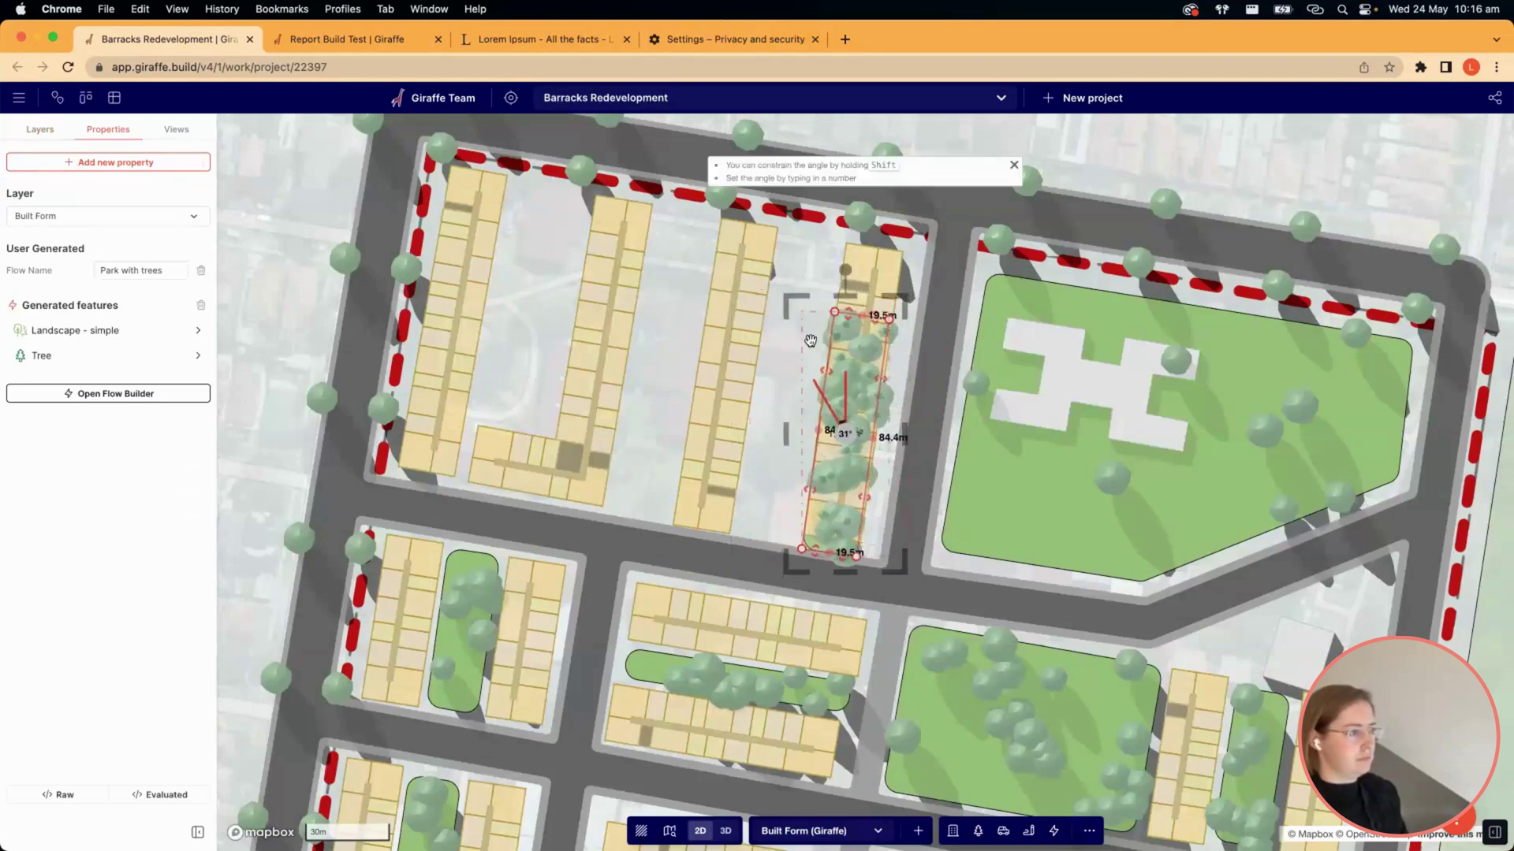
left_click(845, 477)
left_click_drag(789, 433, 780, 420)
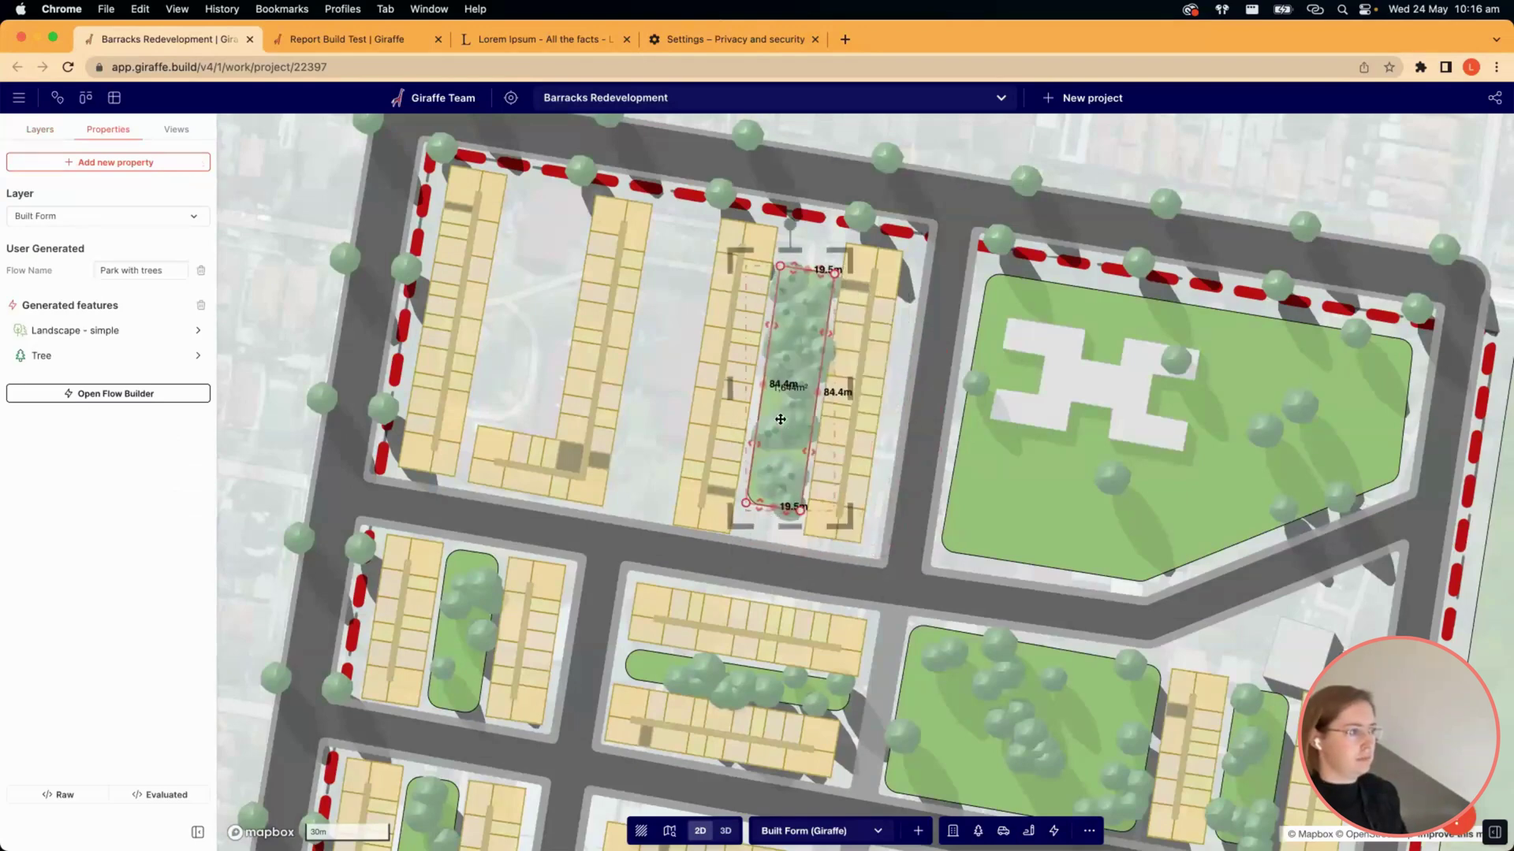
Assign the new park to the Landscape layer and give its trees a random fill count of 10 with a new seed.
left_click(68, 220)
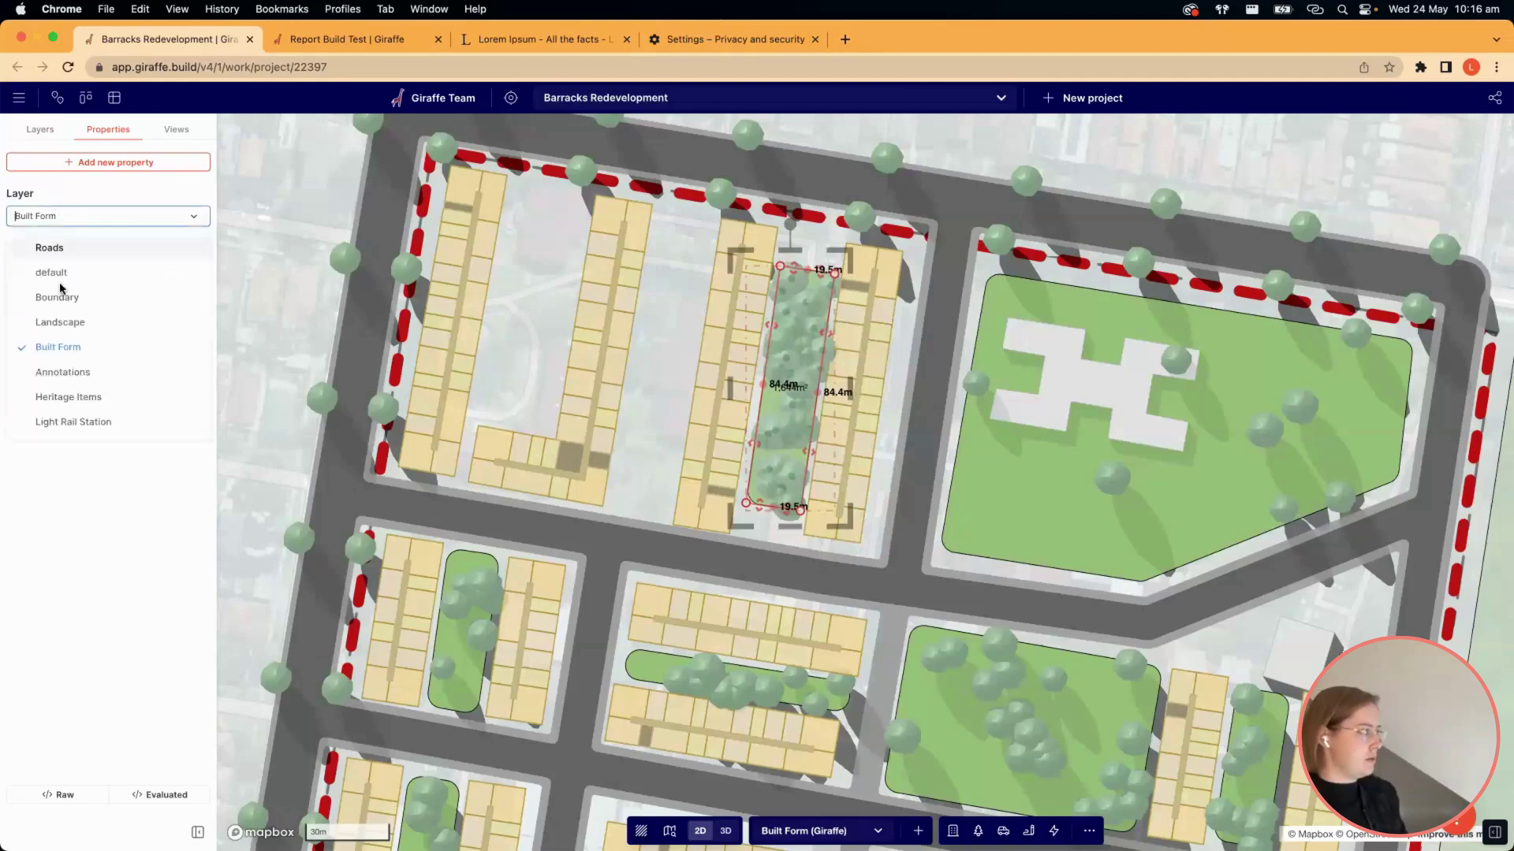
left_click(64, 323)
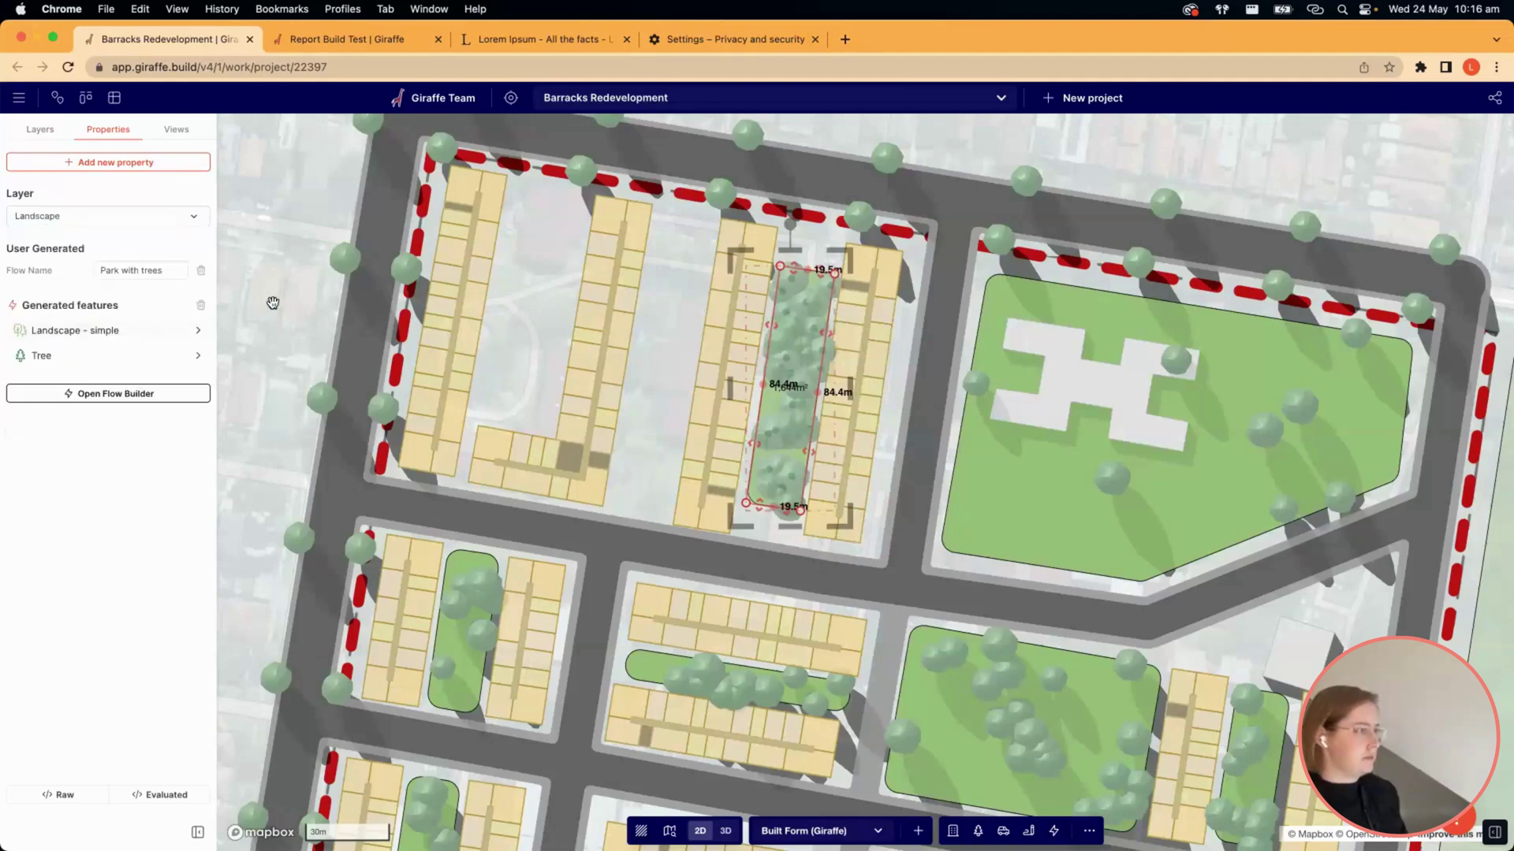
left_click(74, 355)
left_click(155, 183)
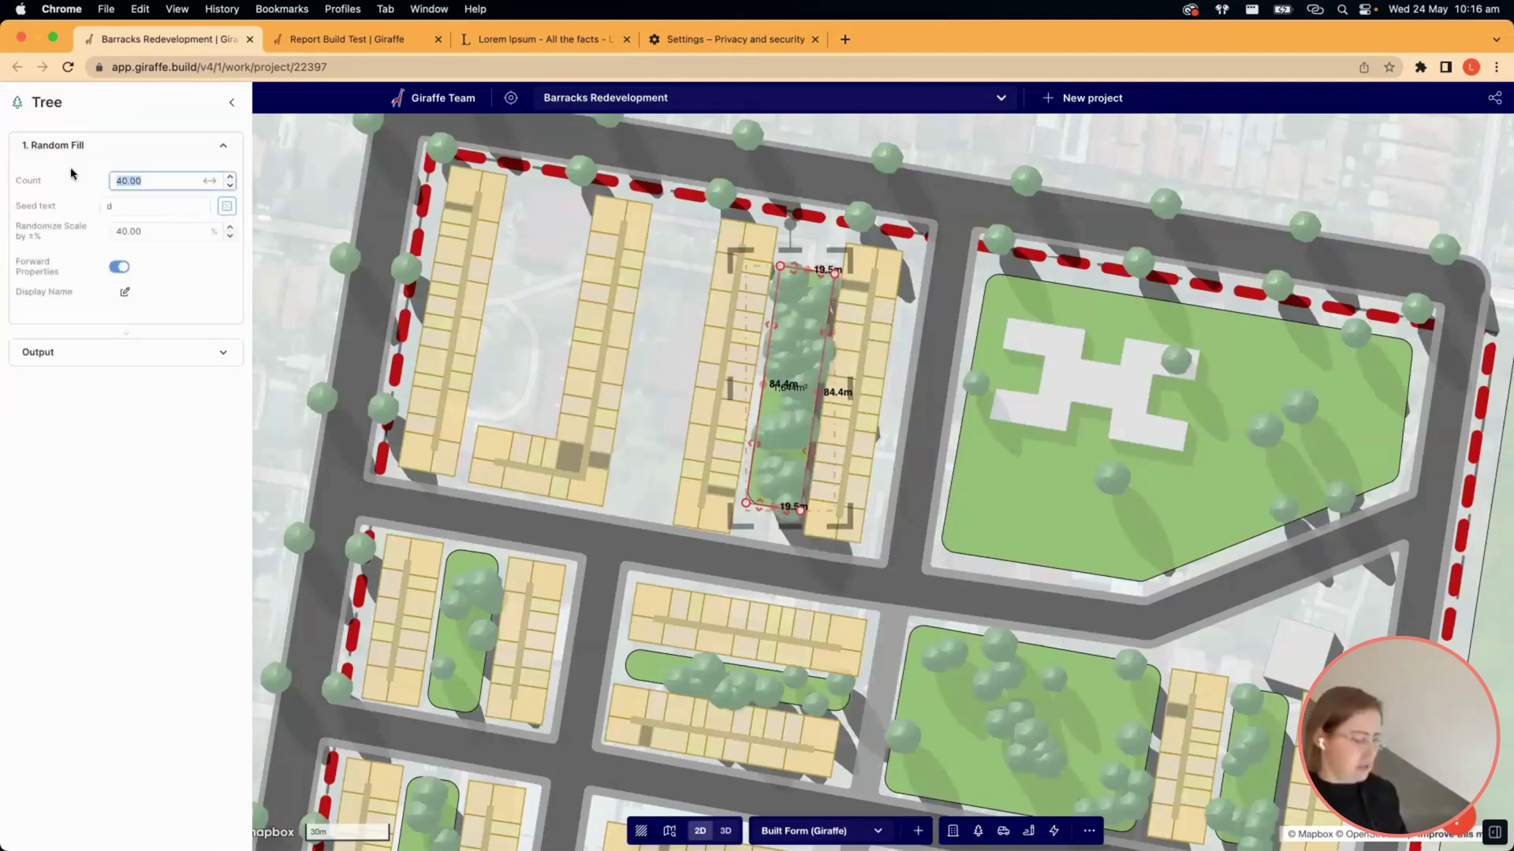
type("10.00")
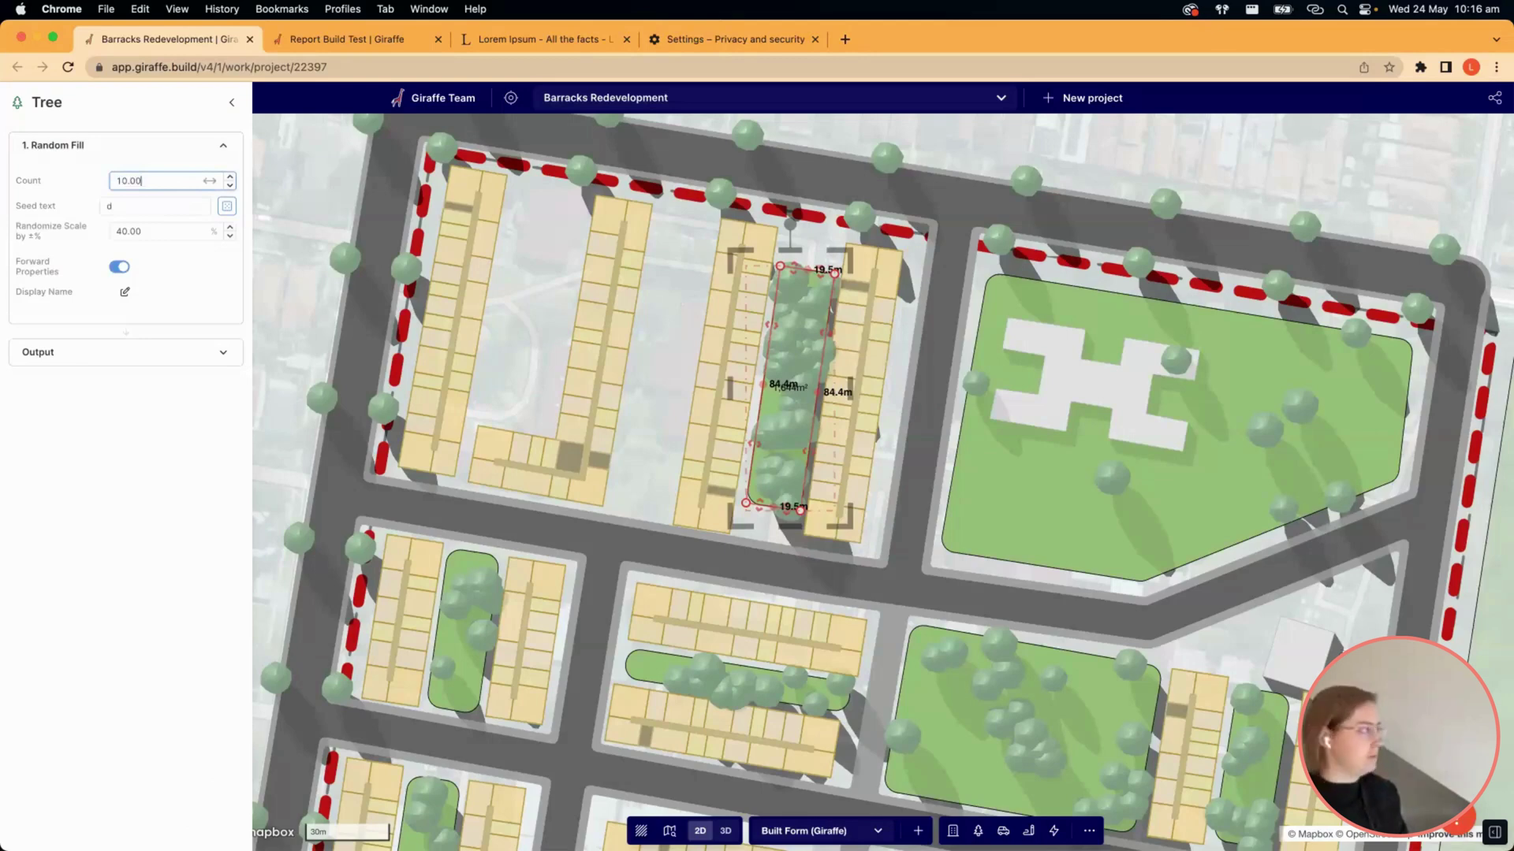
left_click(229, 209)
left_click(778, 413)
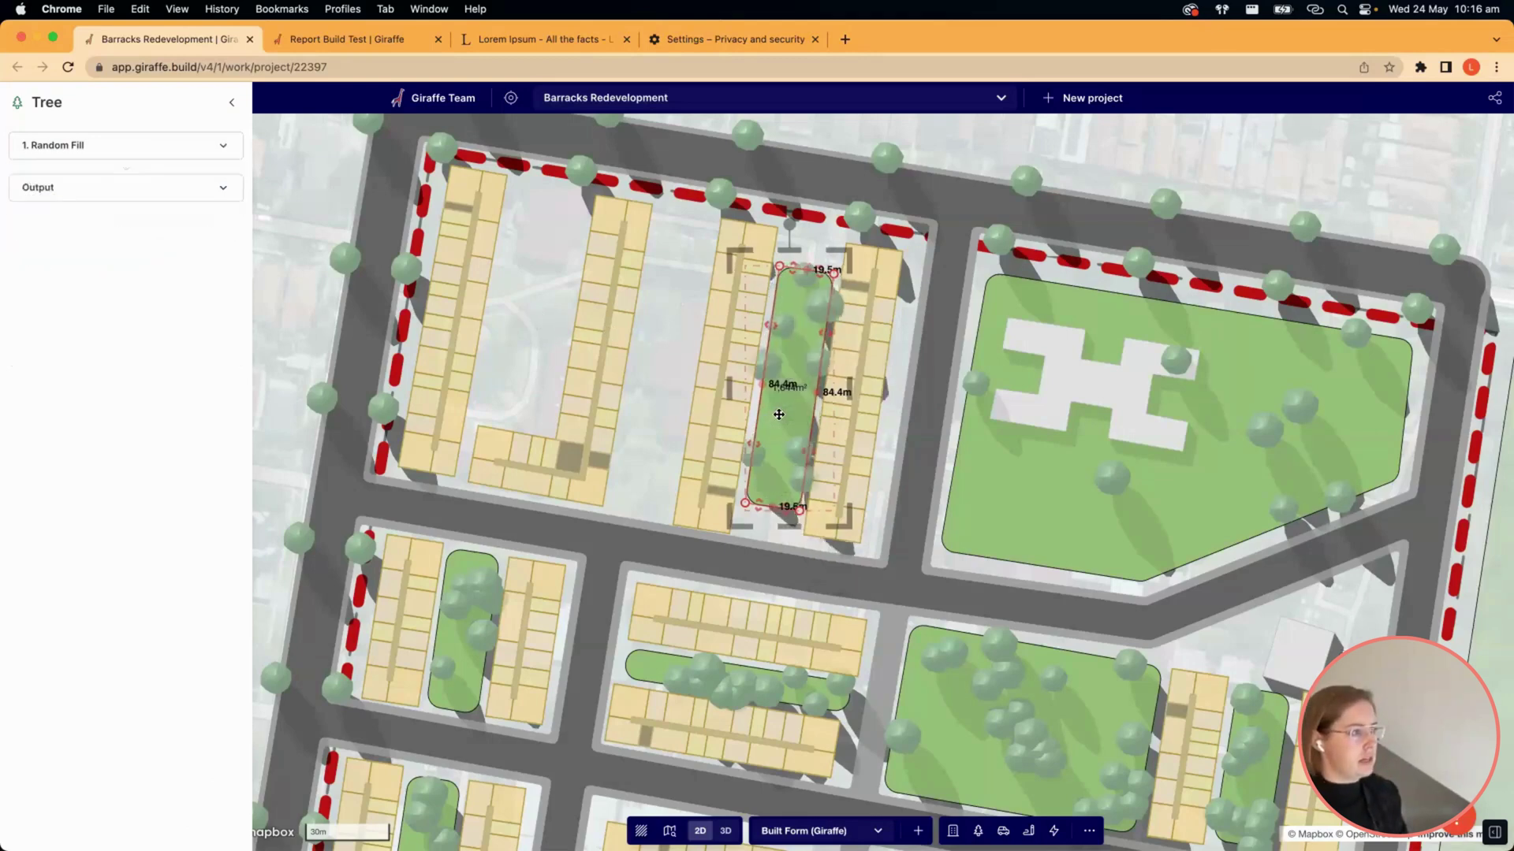
left_click_drag(779, 415, 777, 415)
left_click(640, 394)
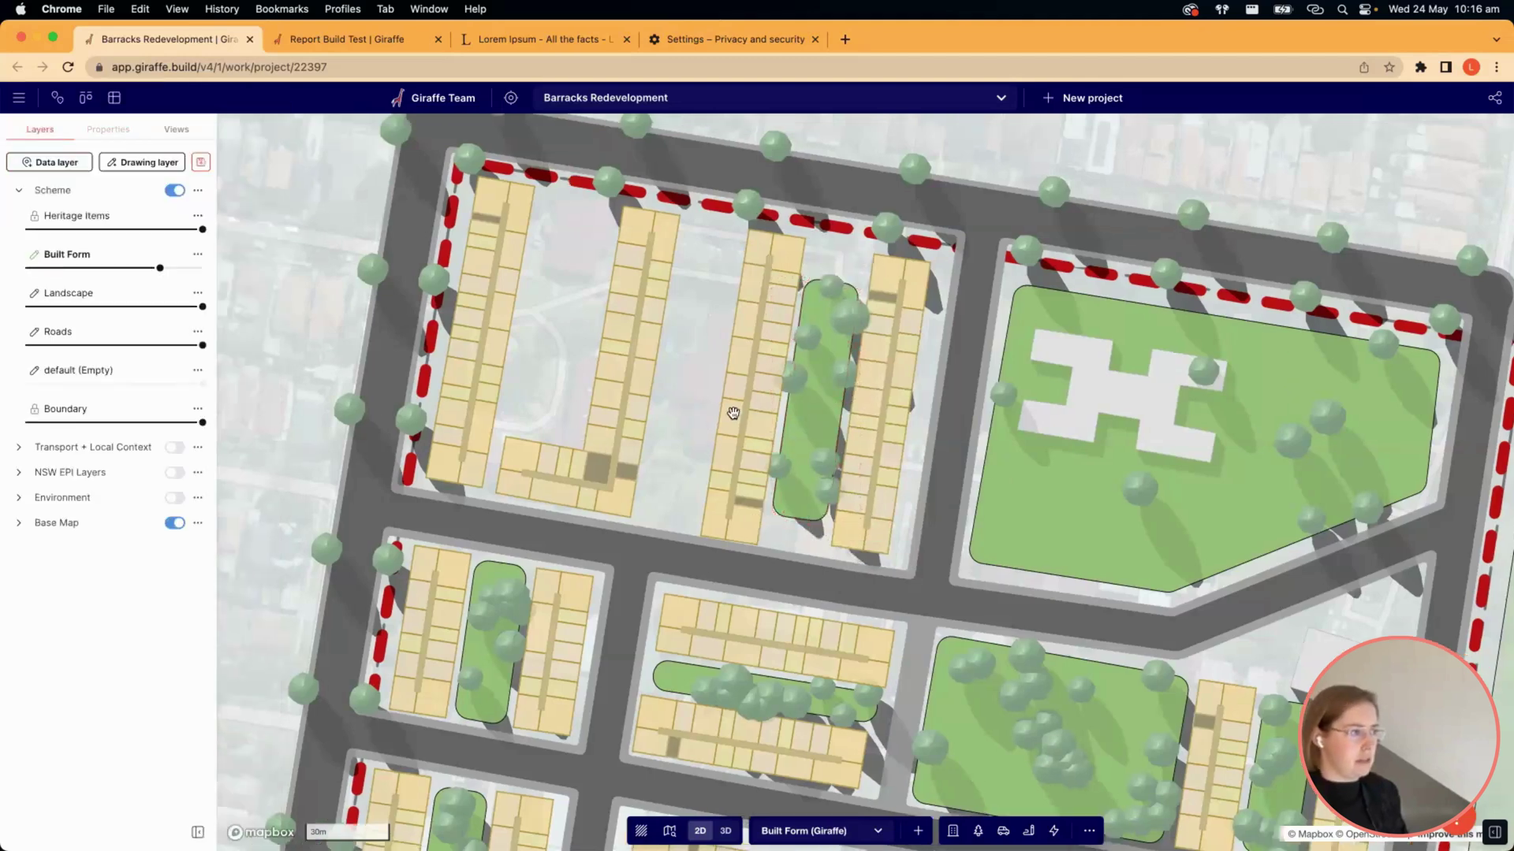
Duplicate the landscaped park and place one copy between the L-shaped building and the straight building to its east.
left_click_drag(730, 412, 807, 415)
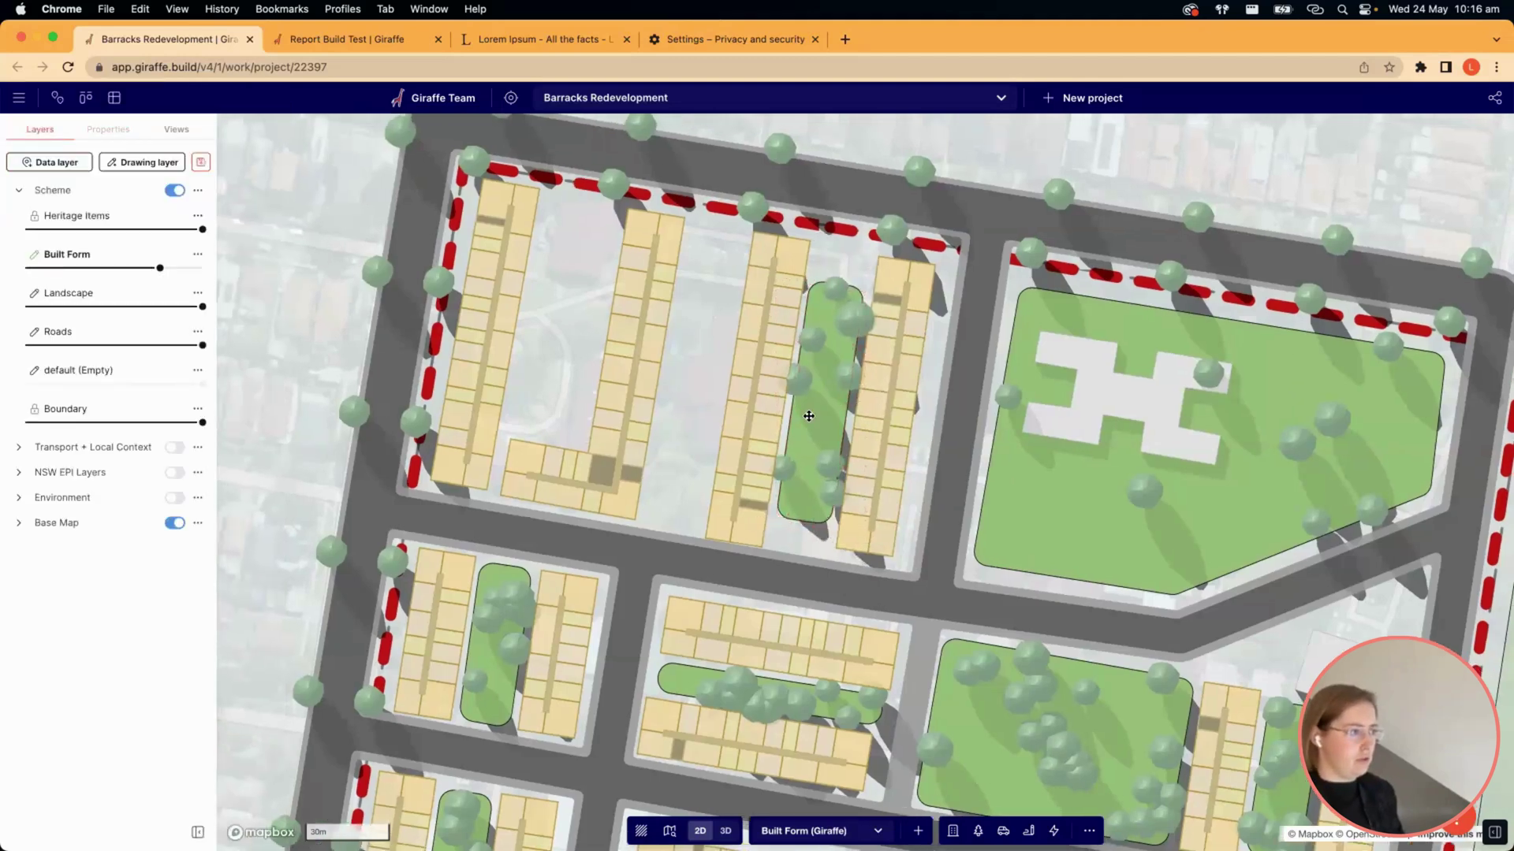
left_click(809, 416)
key("cmd+c")
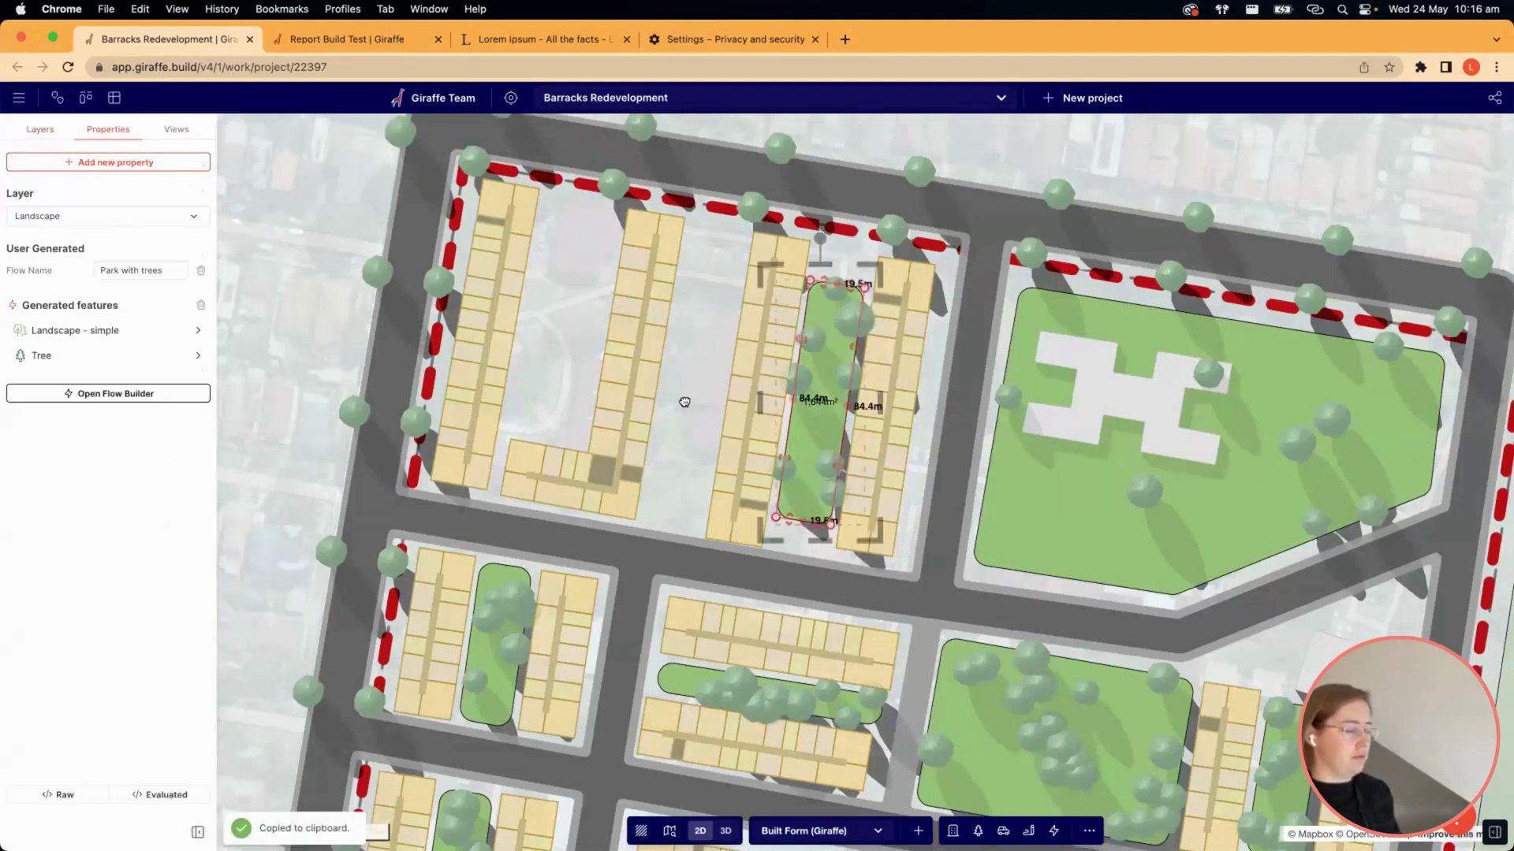
key("cmd+v")
left_click(850, 453)
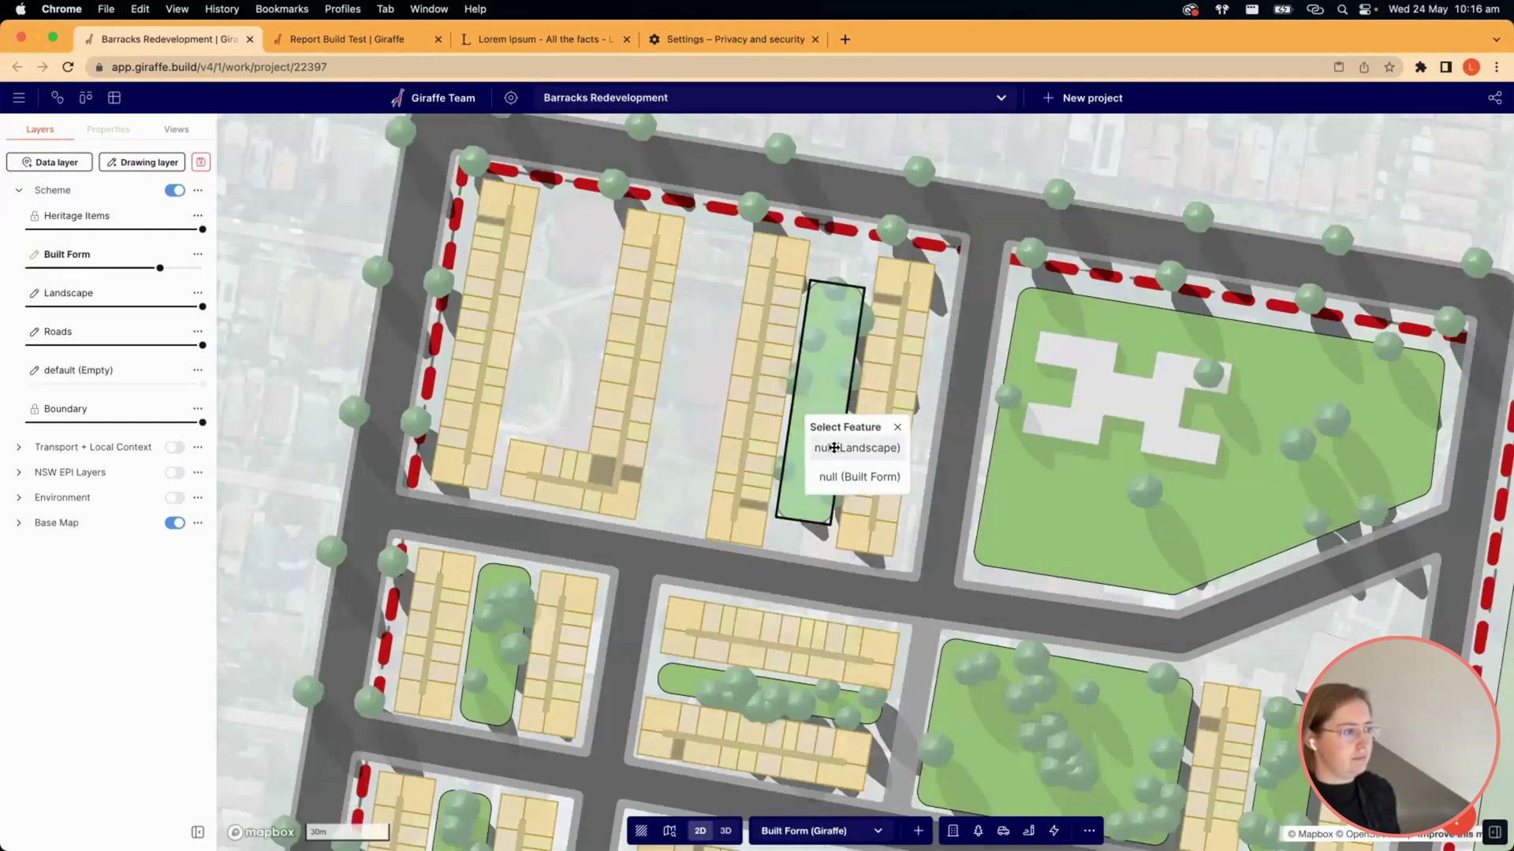
left_click(834, 448)
left_click_drag(806, 429, 693, 404)
left_click(369, 300)
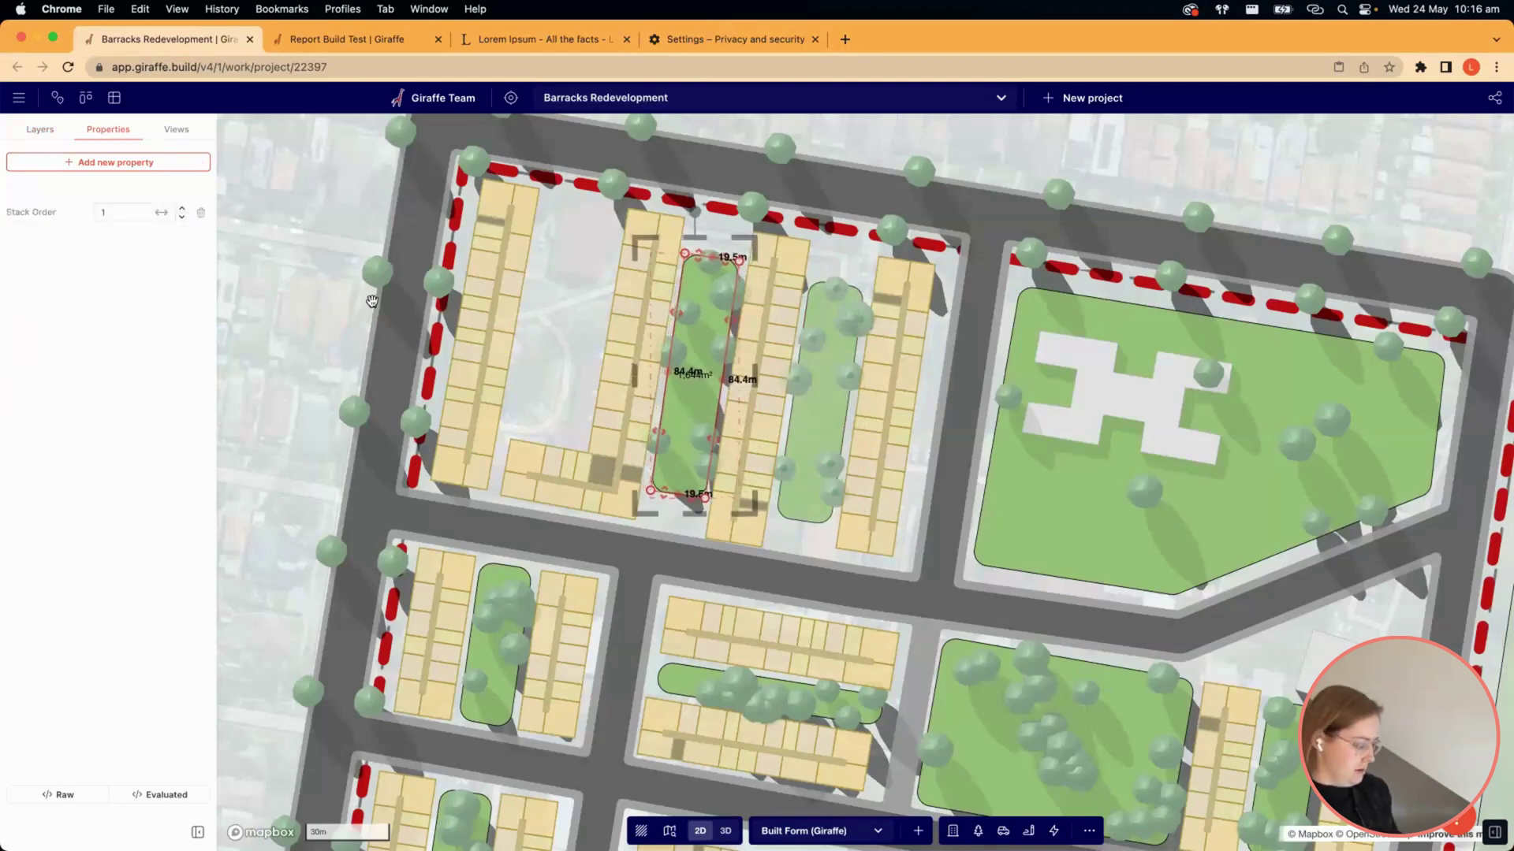
Move another park copy between the western and L-shaped buildings and shorten its southern end to a length of about 74.5 m.
left_click(822, 408)
left_click(852, 440)
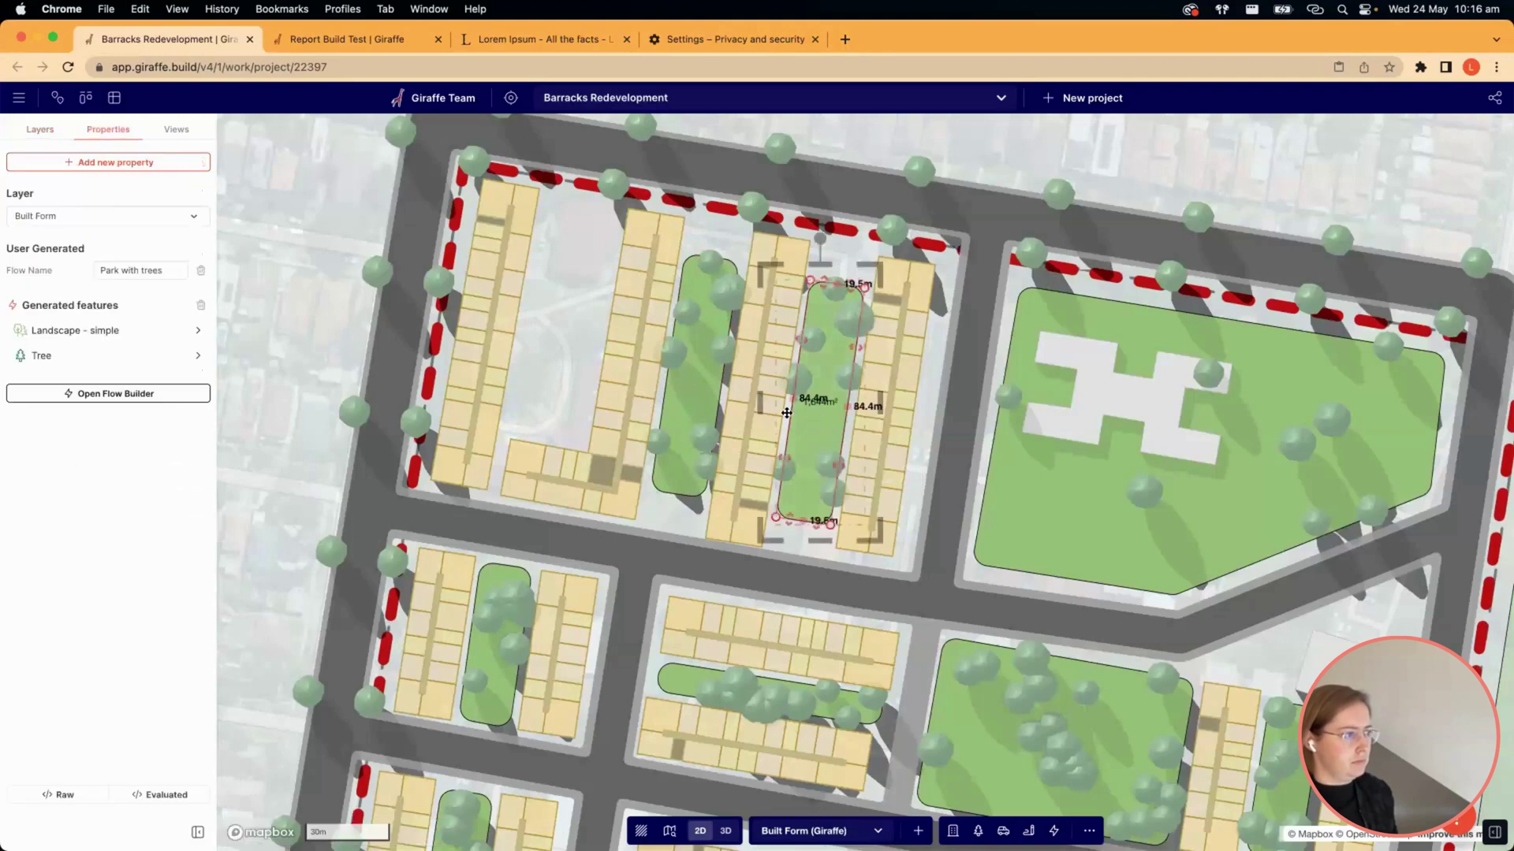
left_click_drag(789, 414, 539, 348)
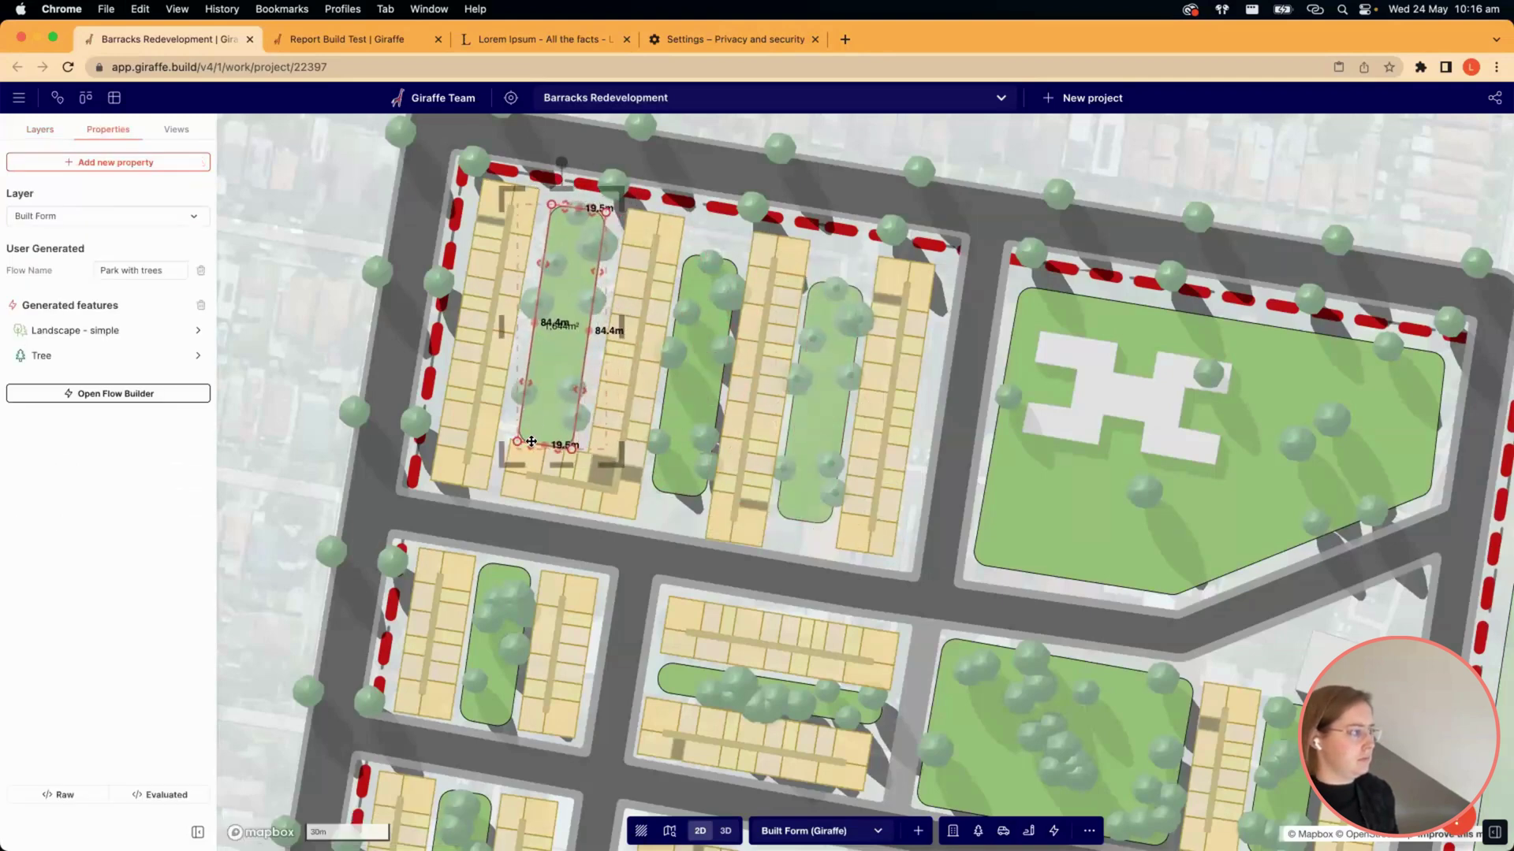
left_click_drag(530, 444, 532, 415)
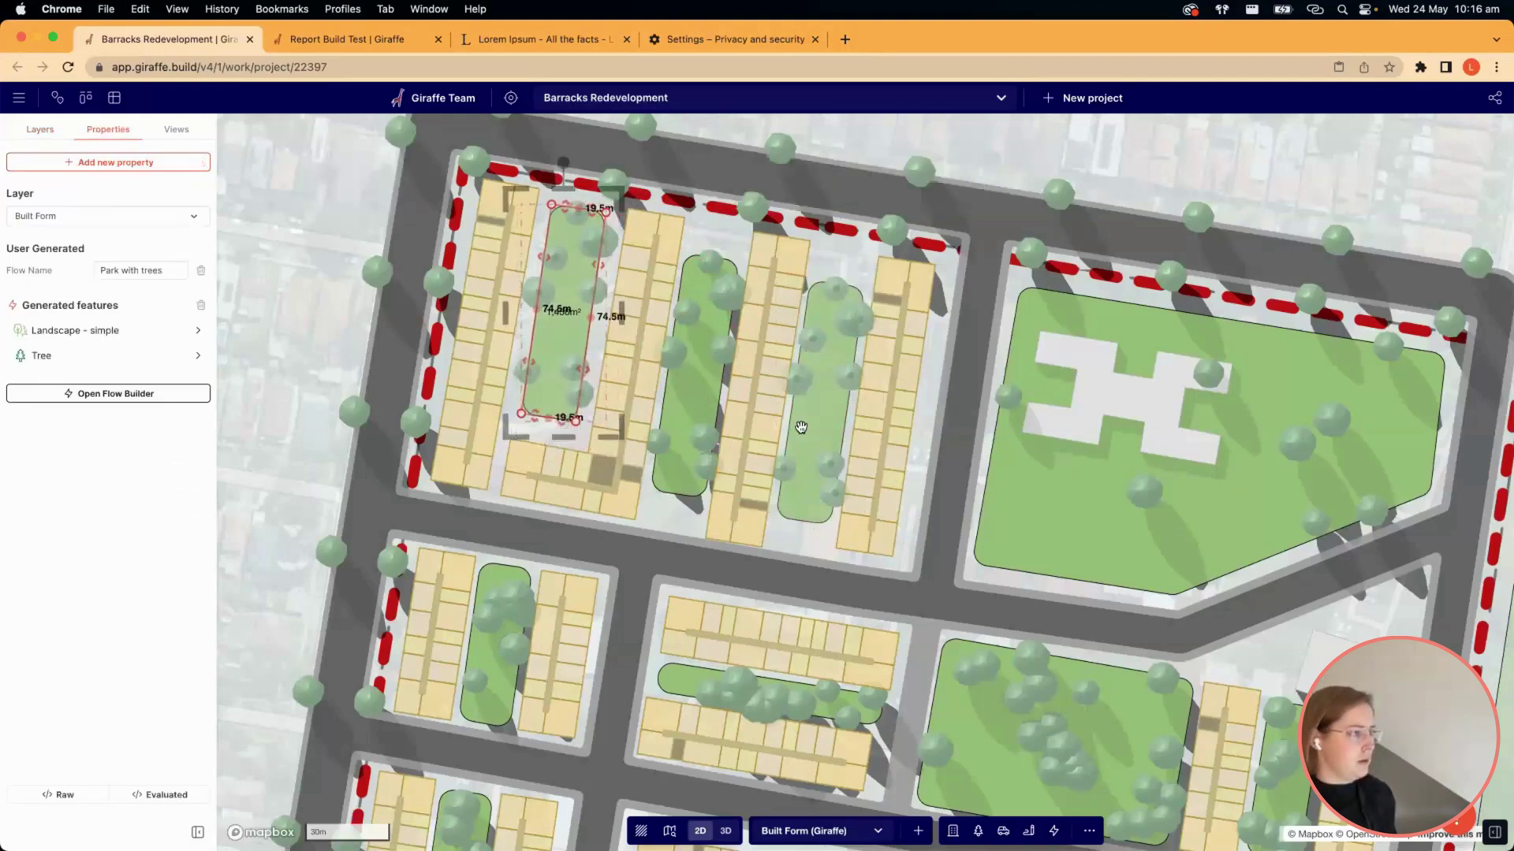
Assign the westernmost and easternmost parks of the north-western block to the Landscape layer together.
left_click(801, 428, "shift")
left_click(95, 315)
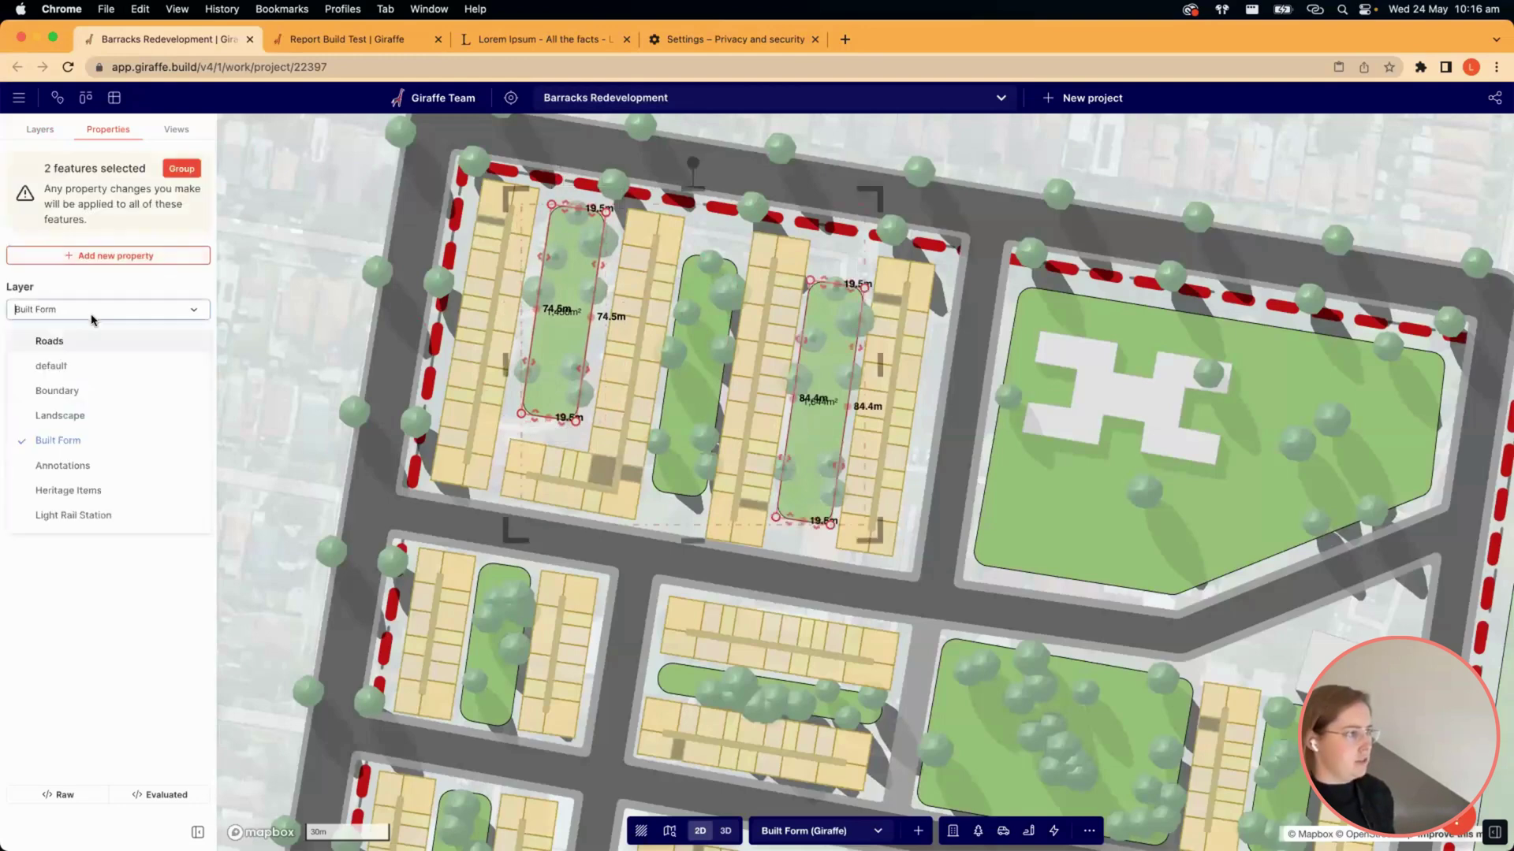
left_click(56, 417)
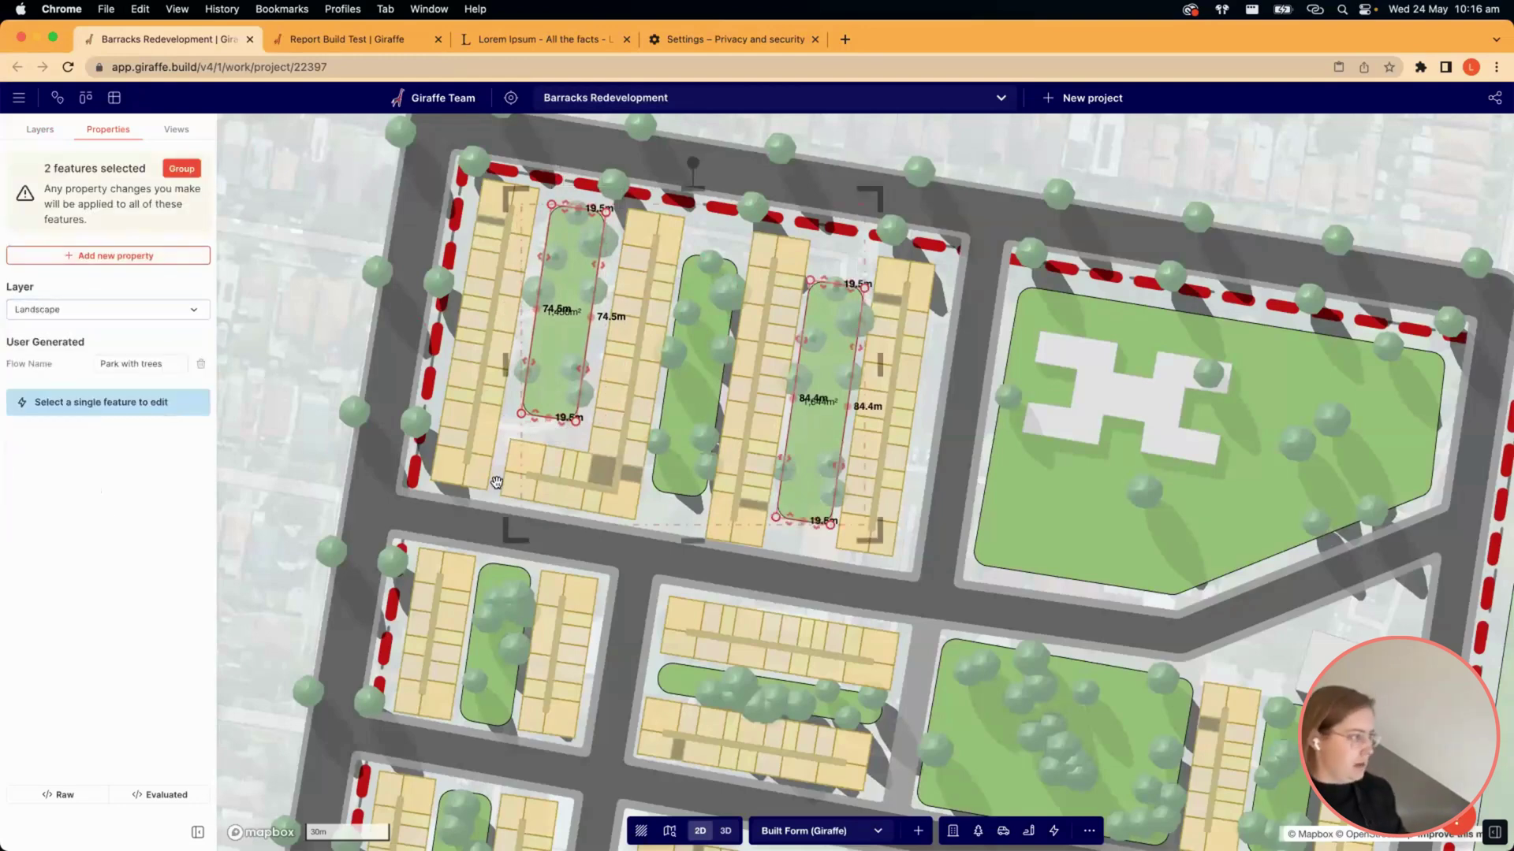
key("Escape")
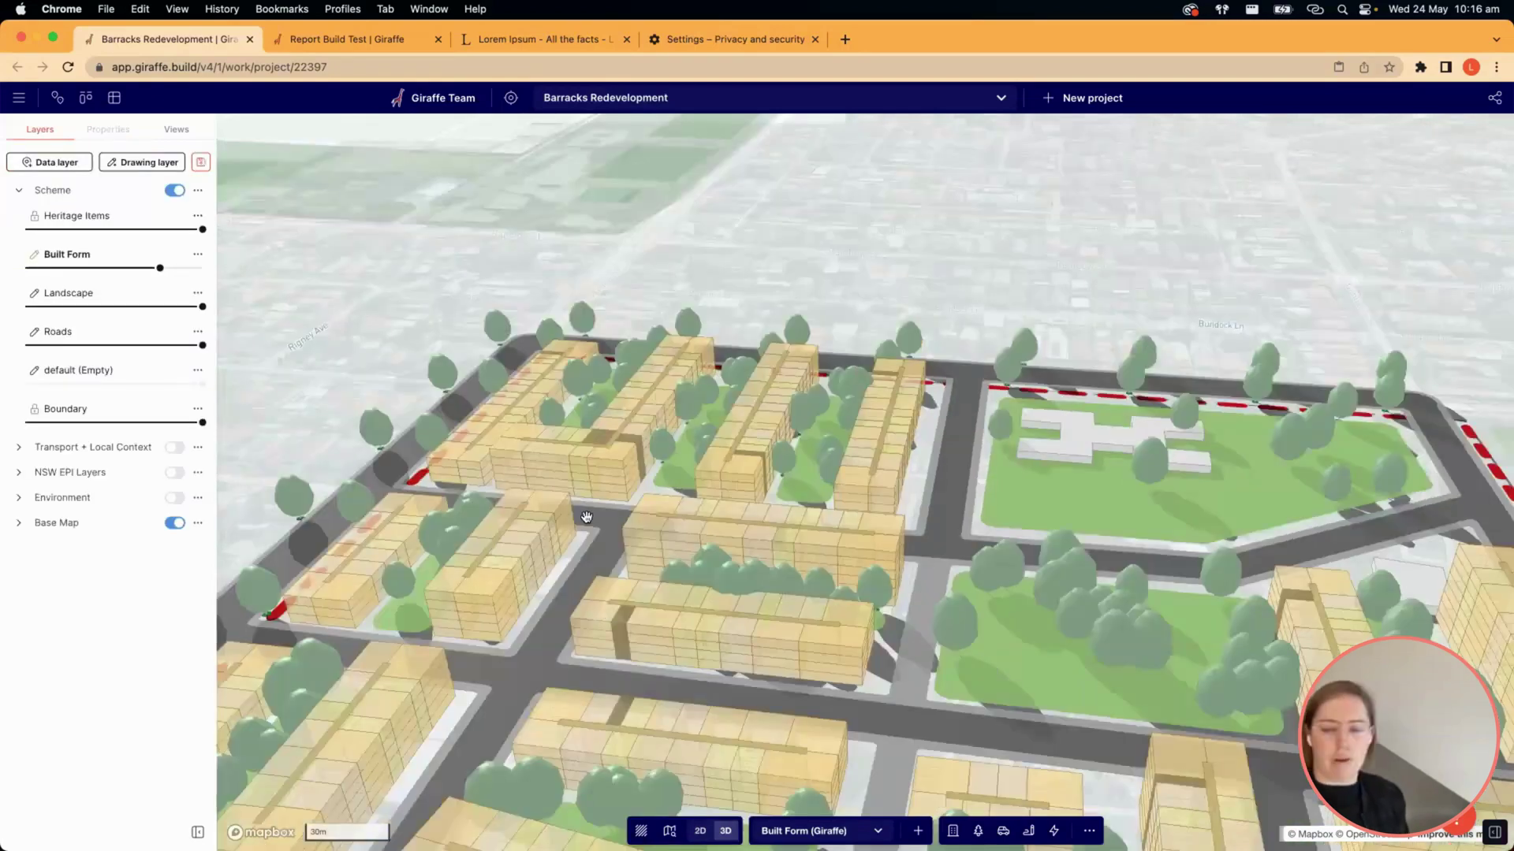
Shorten the eastern-boundary apartment building beside the small heritage building to about 31.1 m and set its levels to 2.
scroll(587, 518, "down", 5)
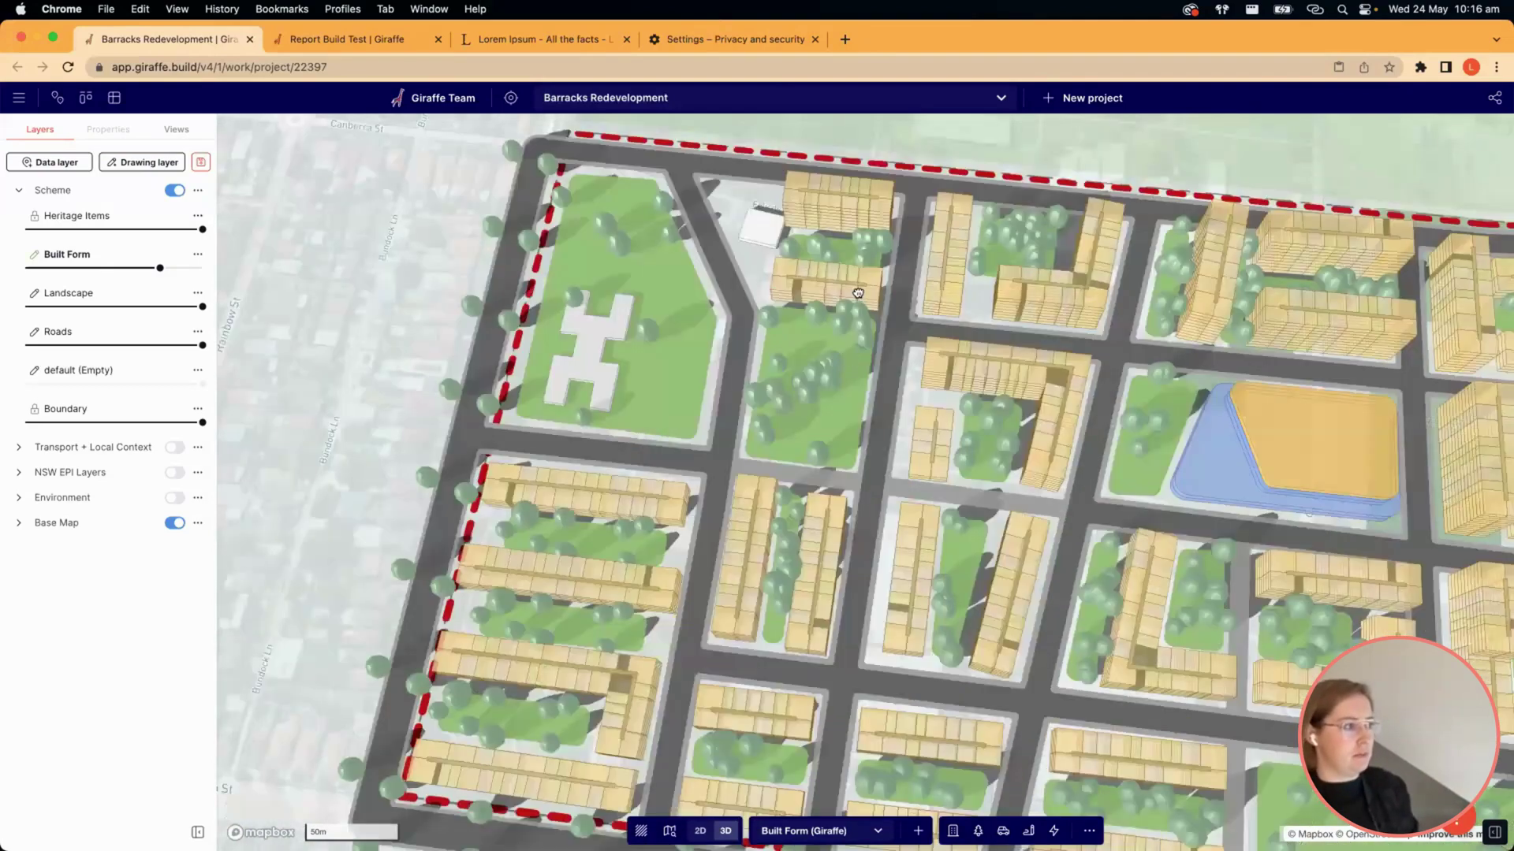
scroll(854, 303, "up", 5)
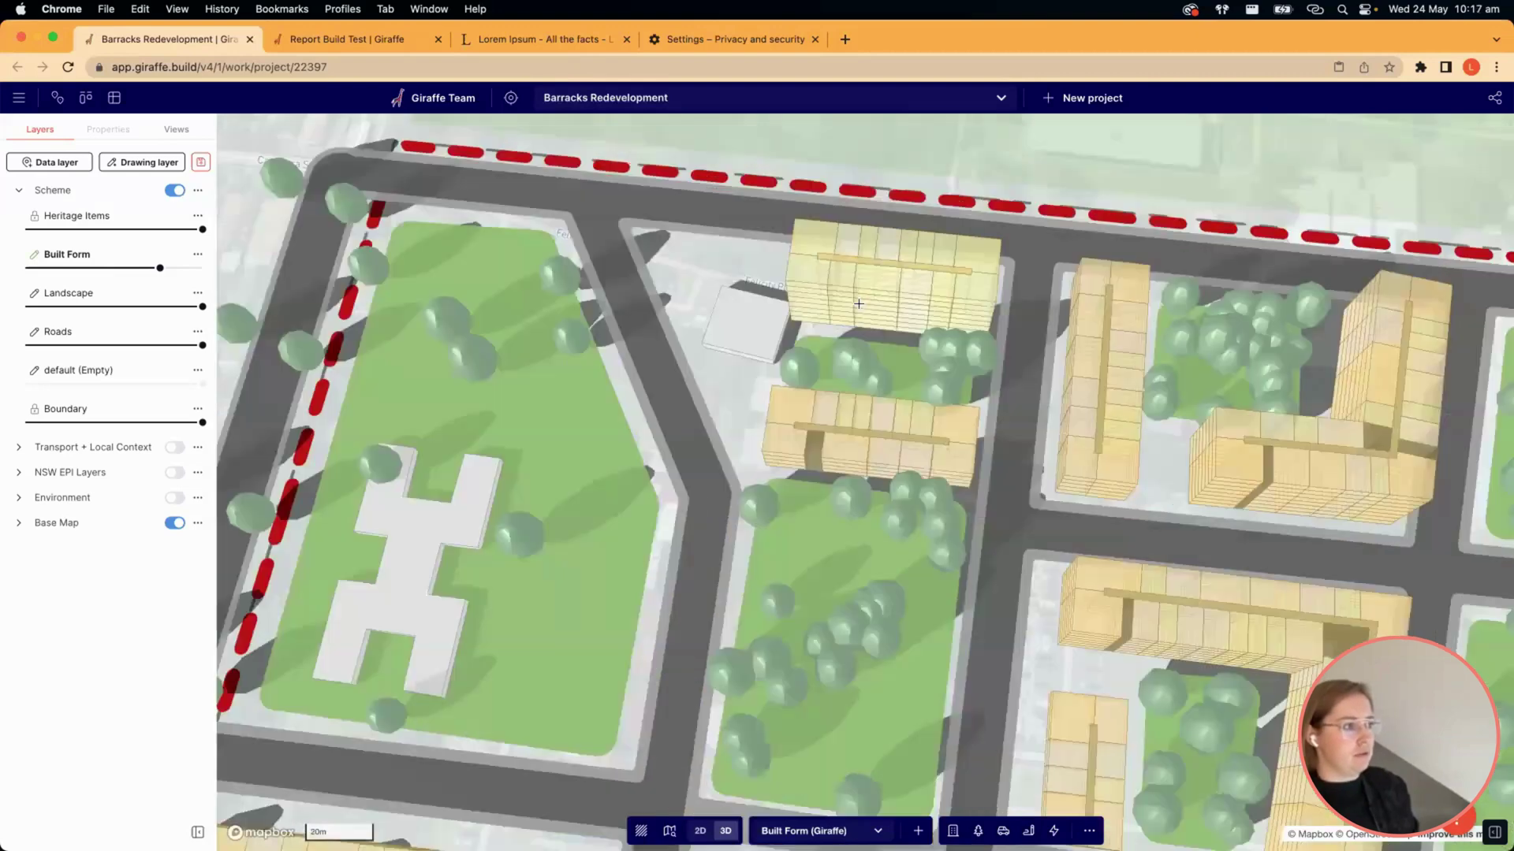
left_click(861, 300)
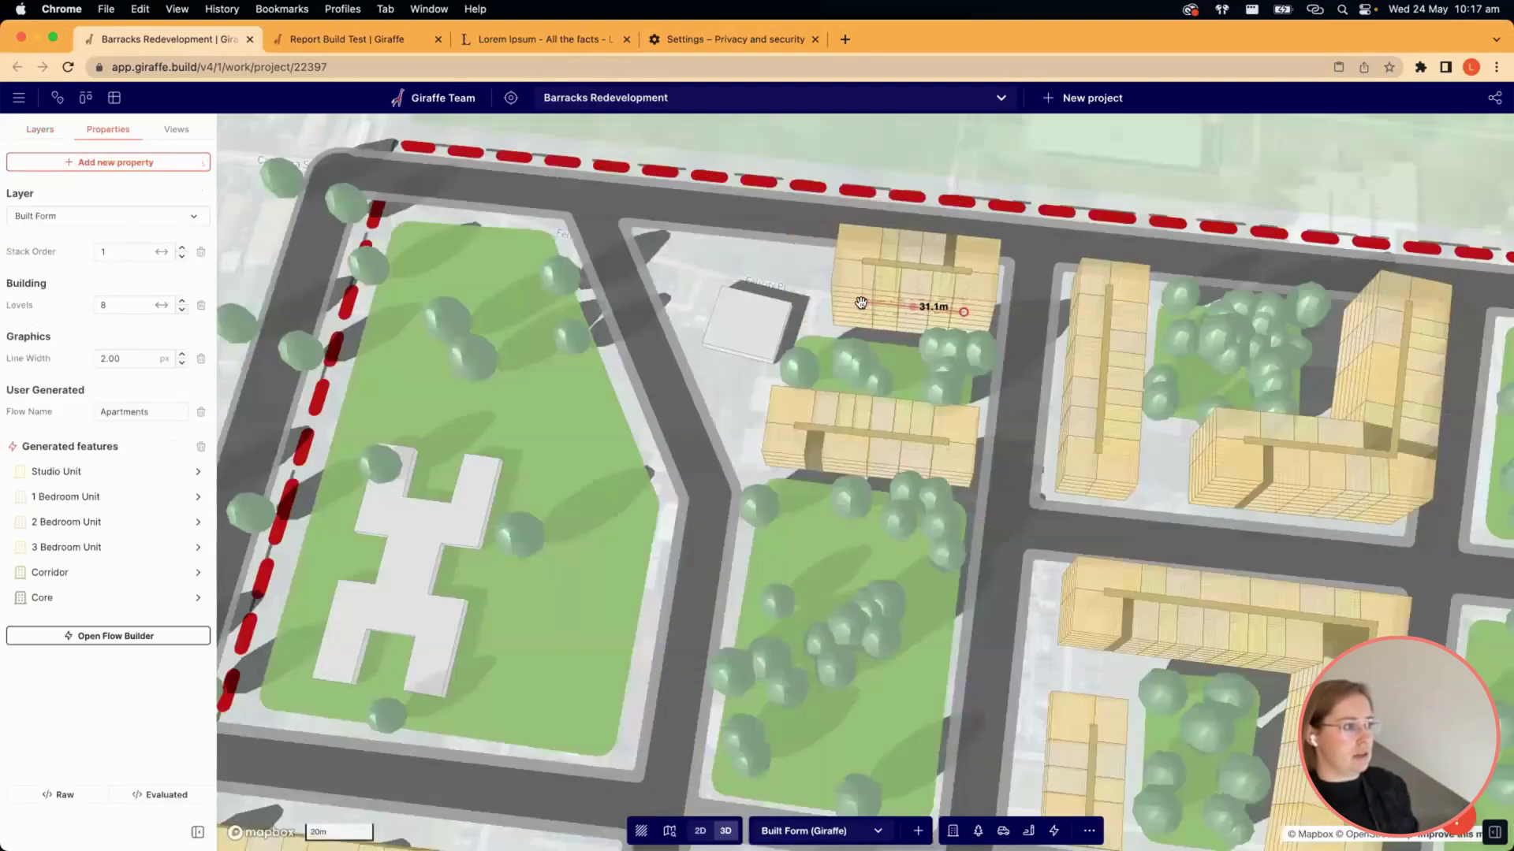
left_click(39, 299)
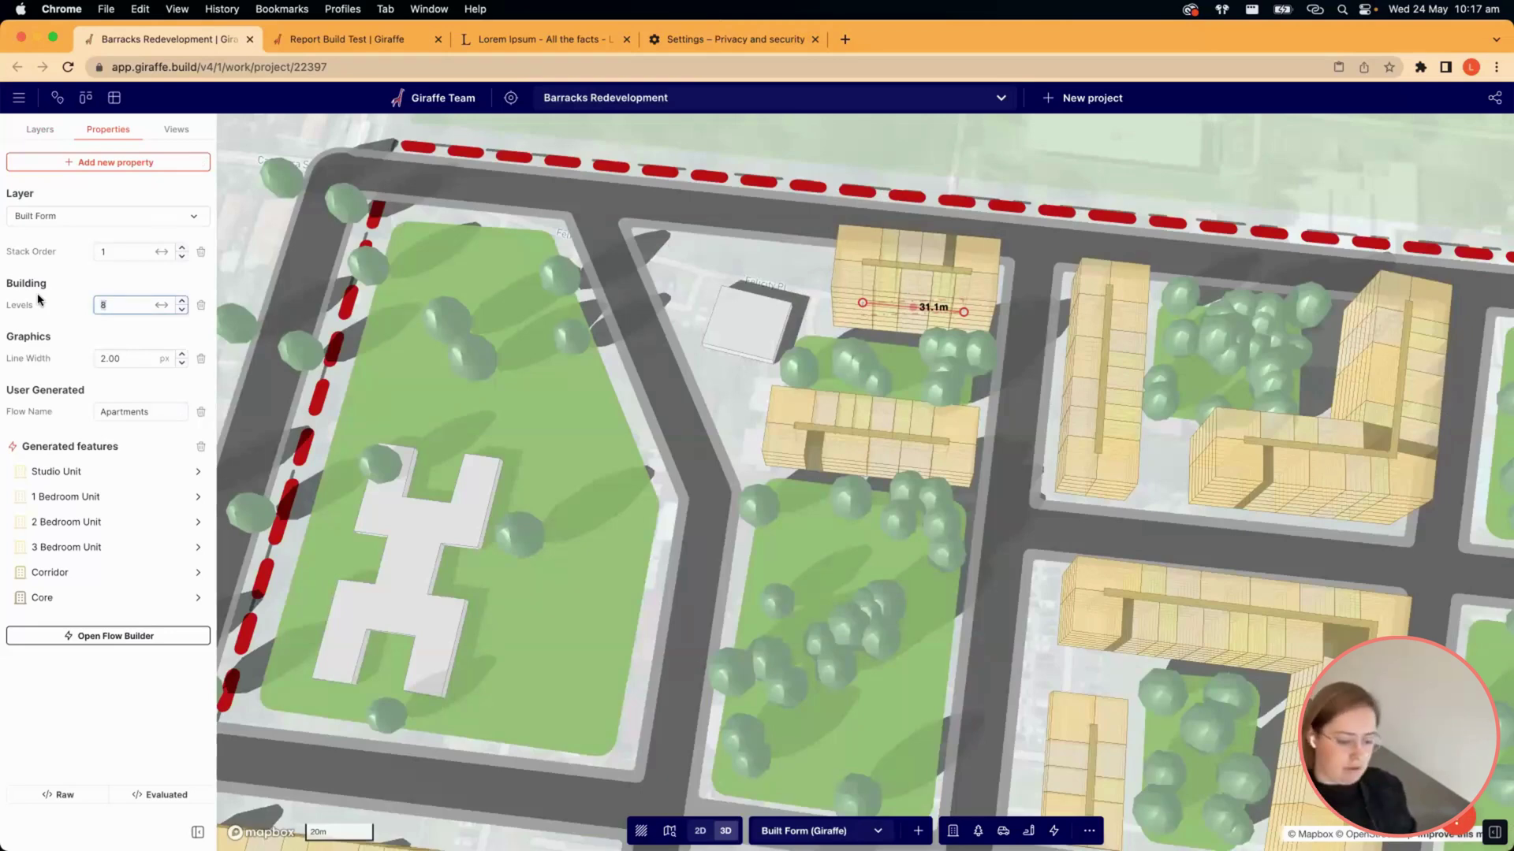
key("BackSpace")
type("2")
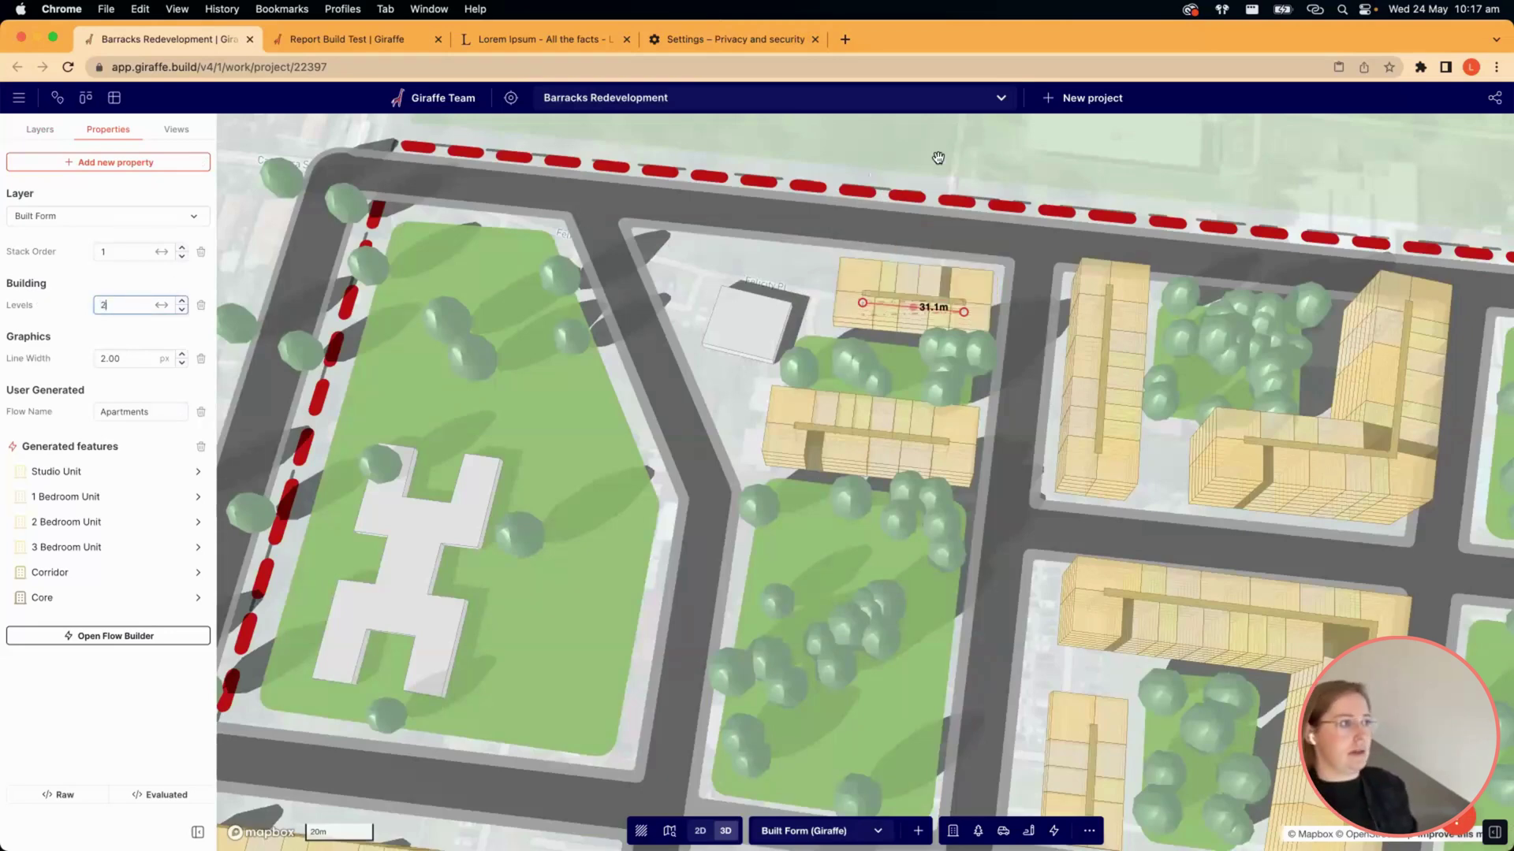
left_click(874, 180)
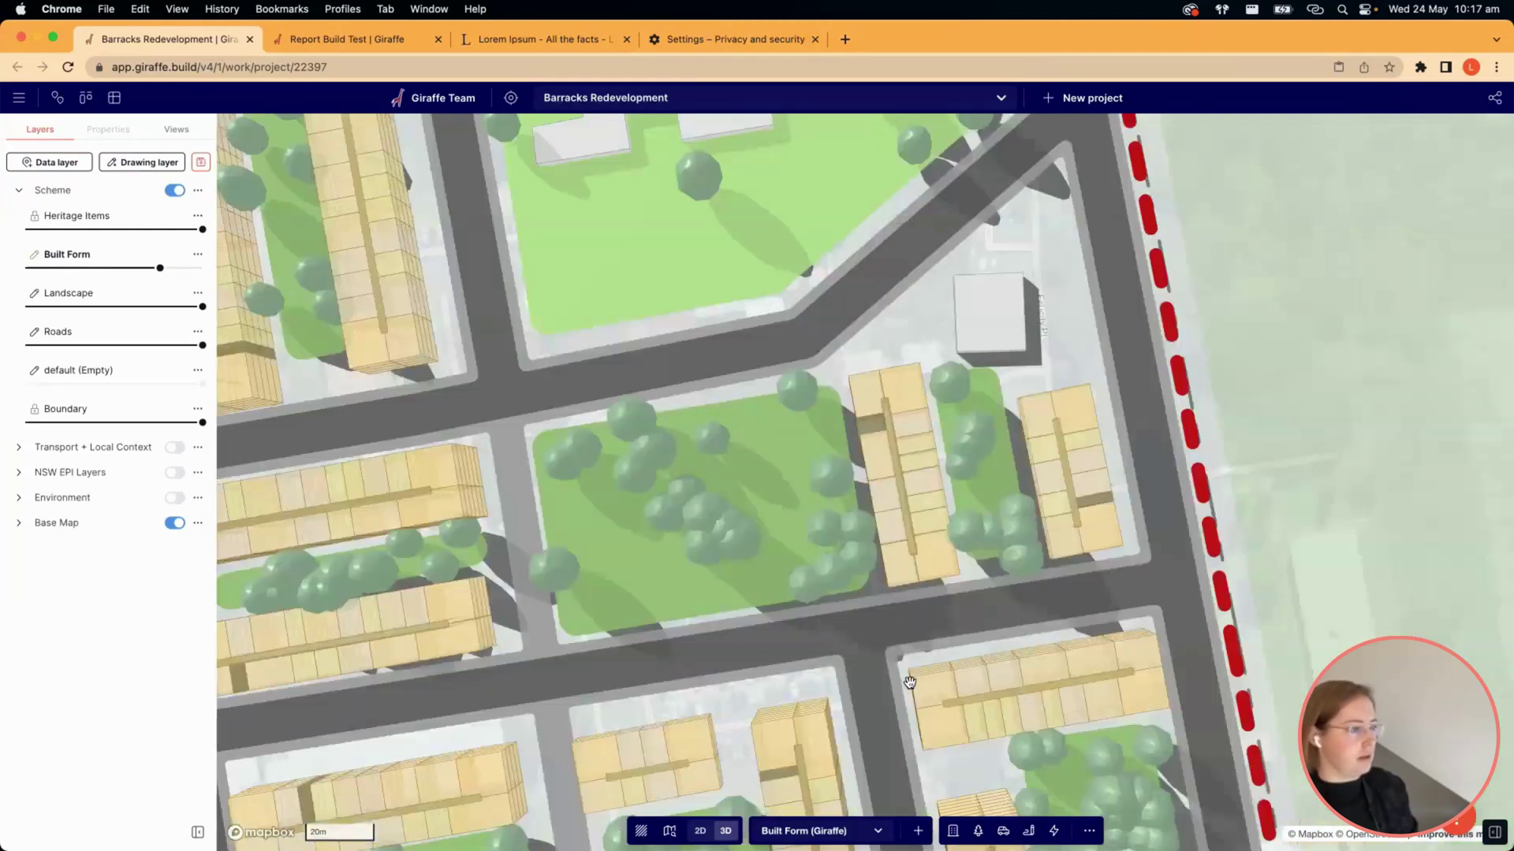
Examine the whole masterplan in 3D together with its floor area breakdown by usage.
right_click_drag(956, 509, 1003, 545)
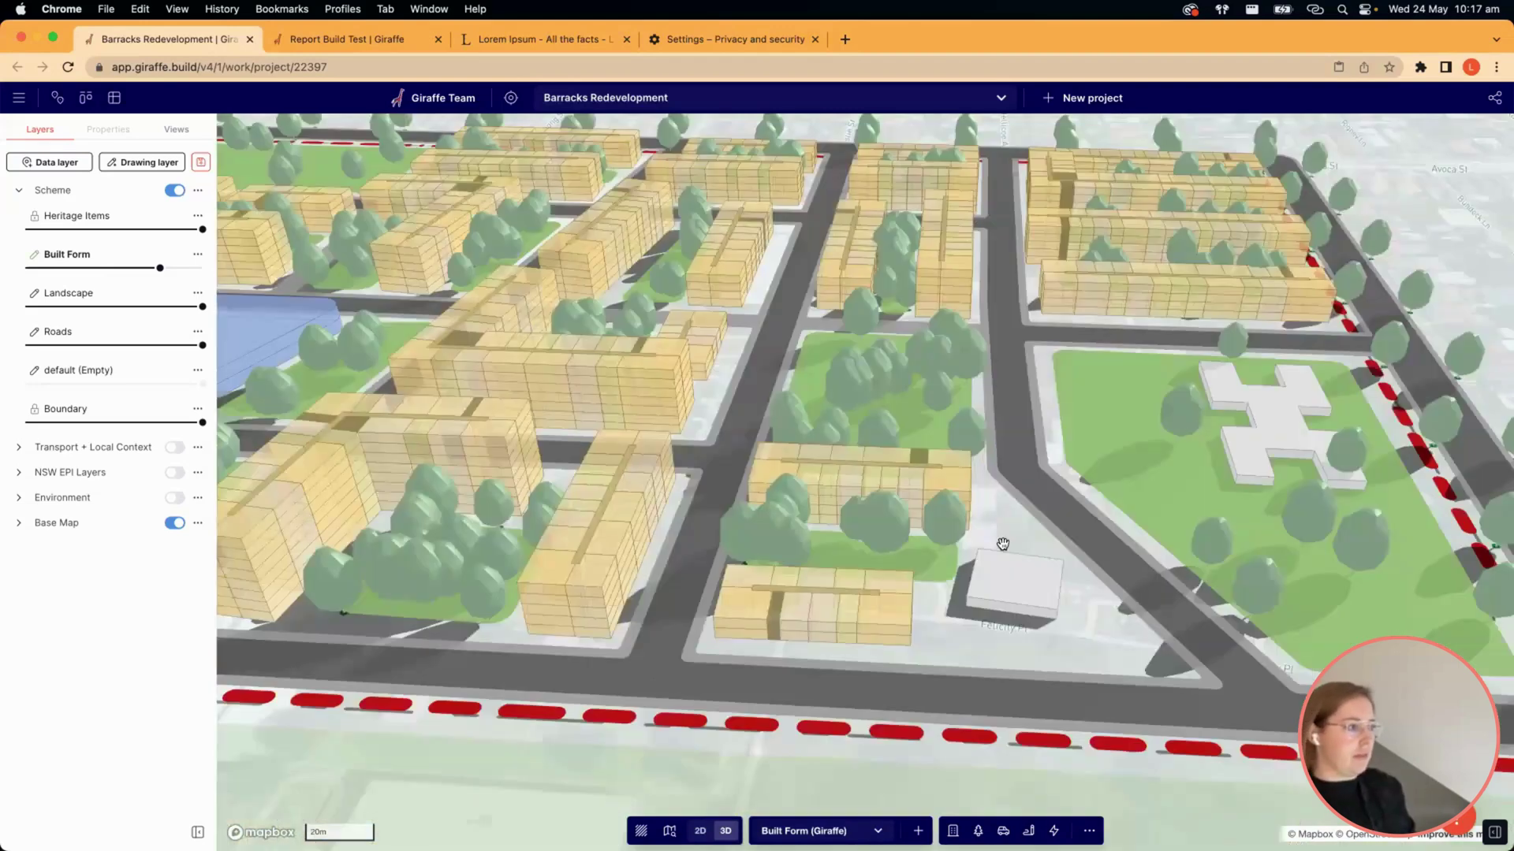
right_click_drag(945, 724, 849, 707)
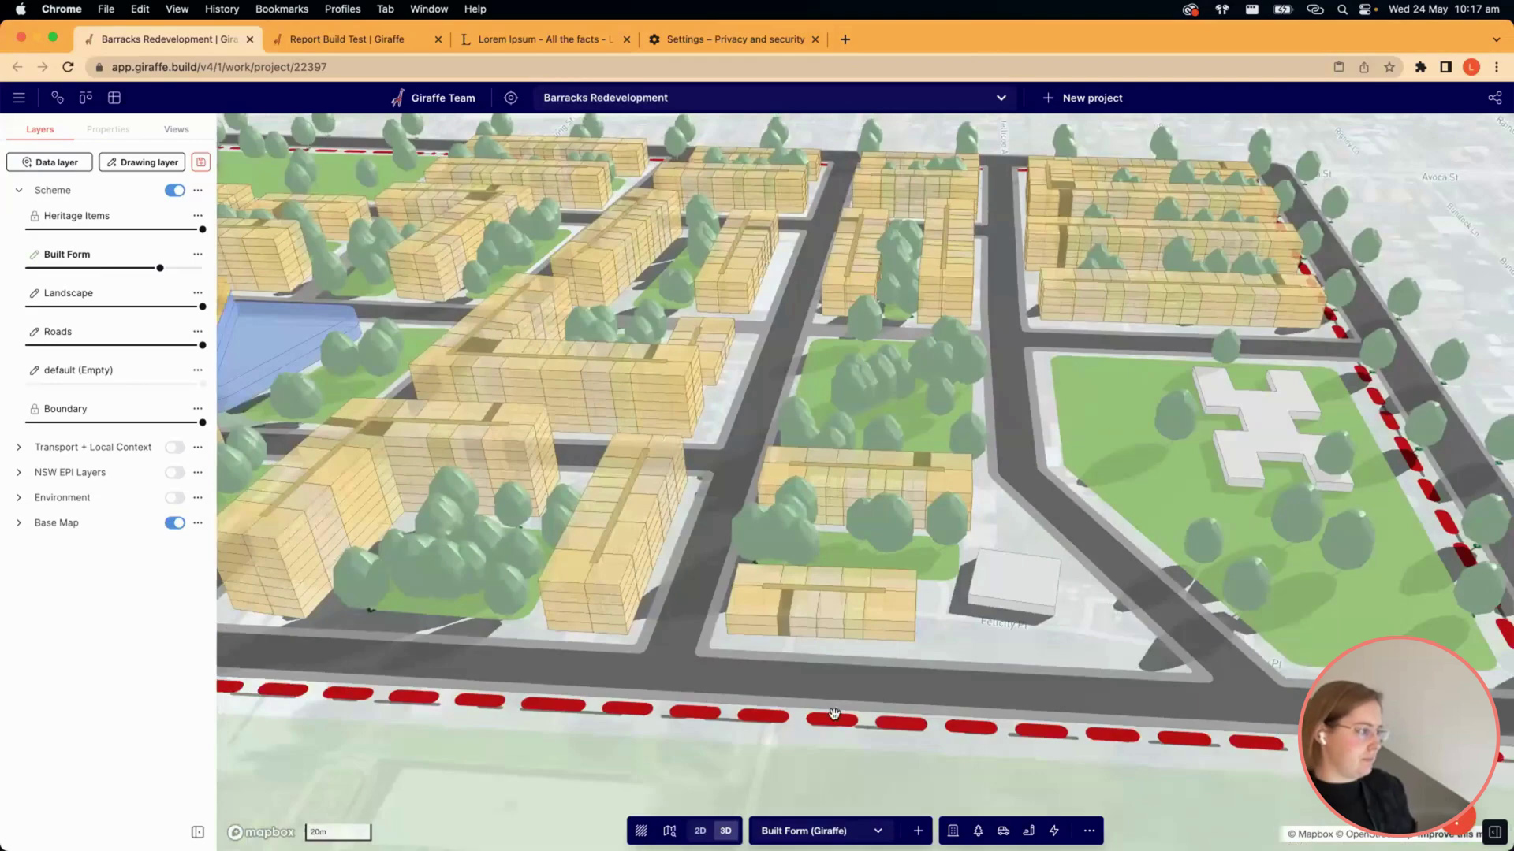
scroll(355, 565, "down", 3)
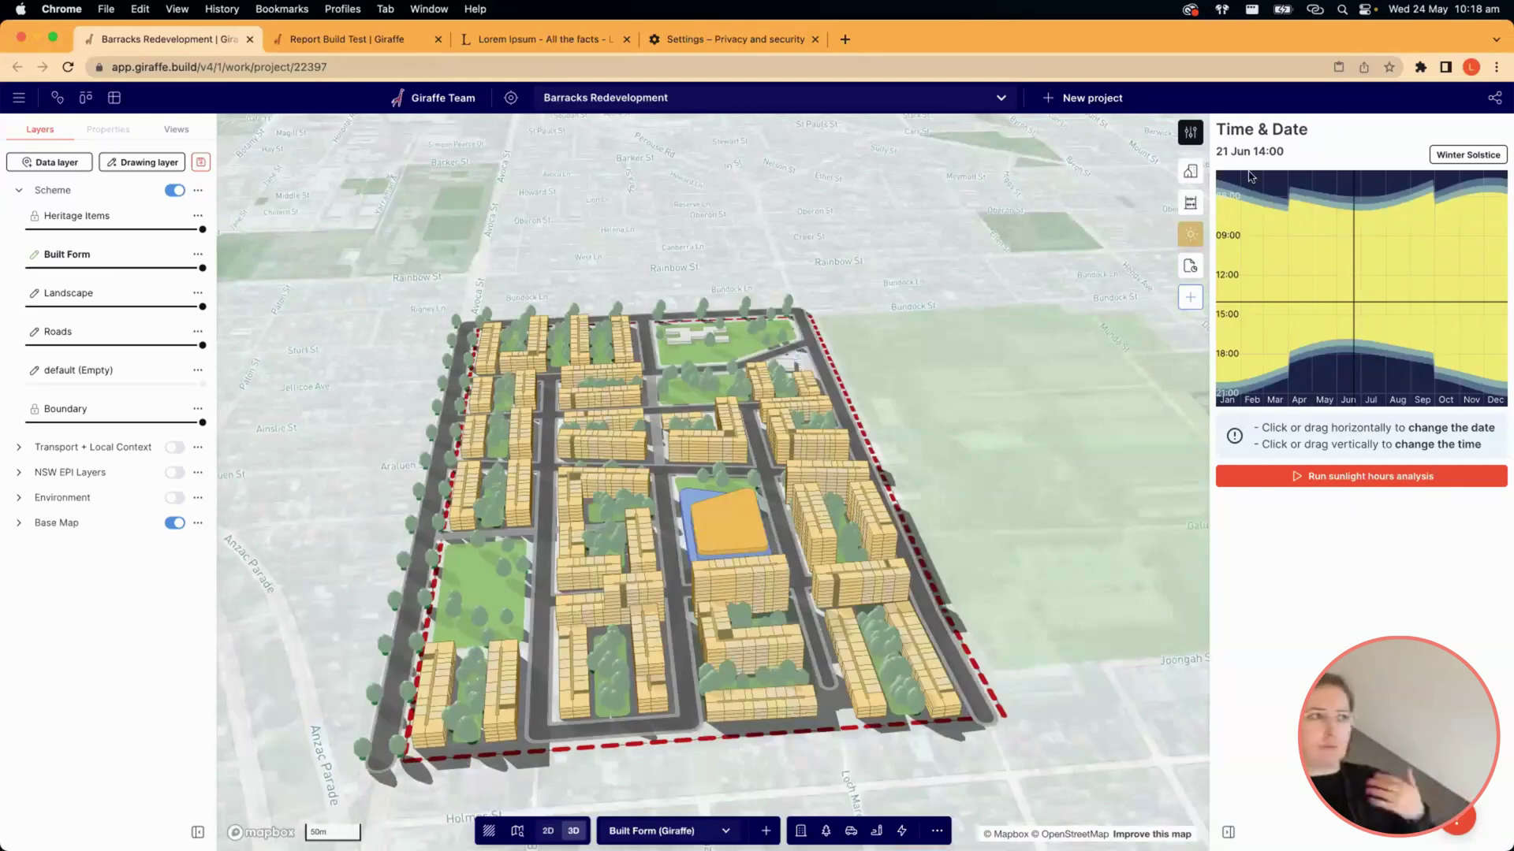
left_click(1192, 171)
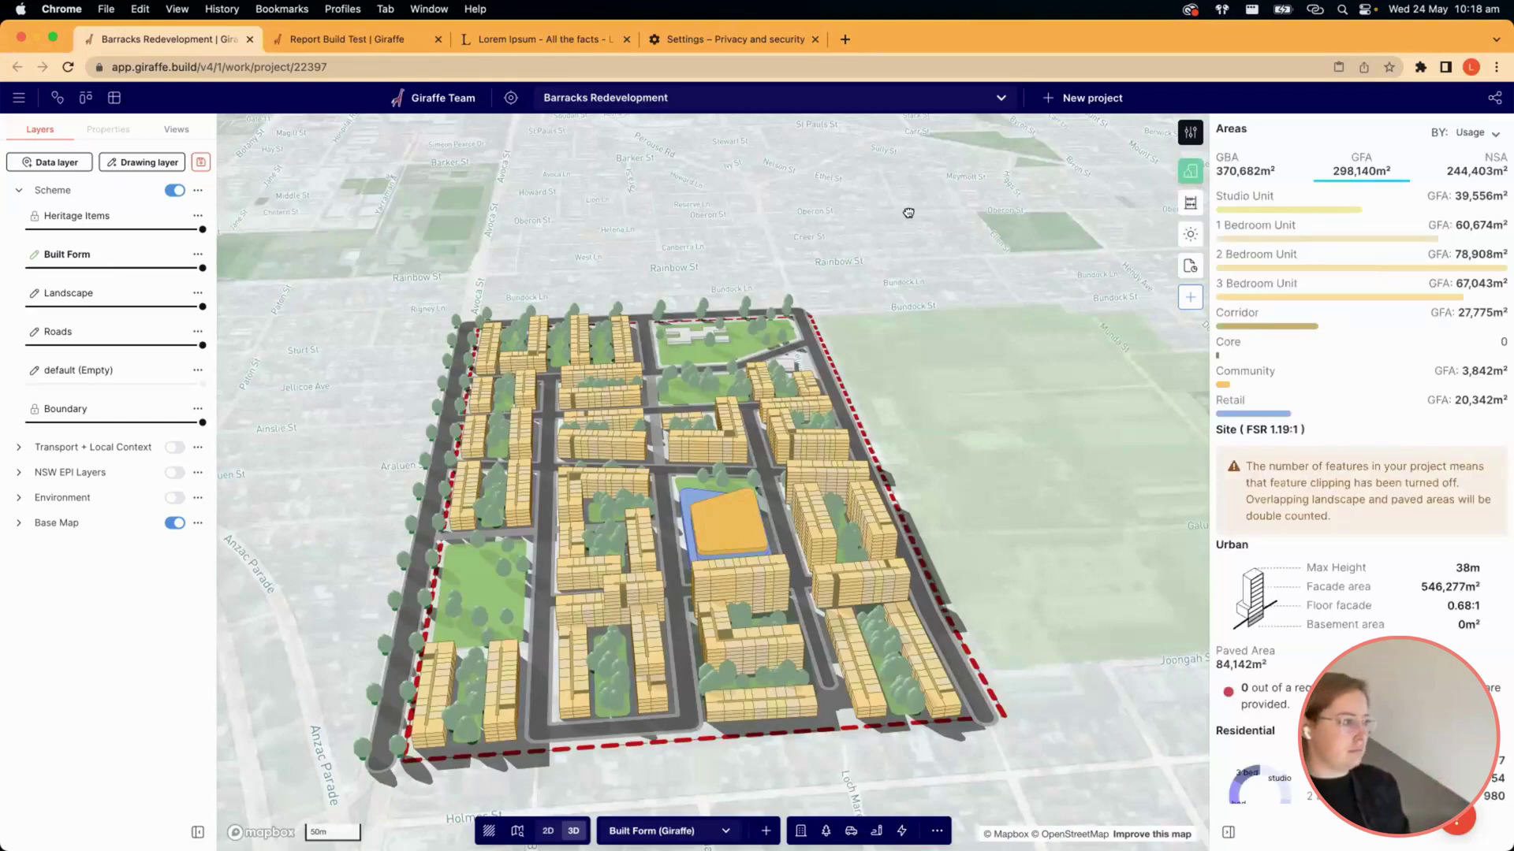
right_click_drag(928, 259, 946, 258)
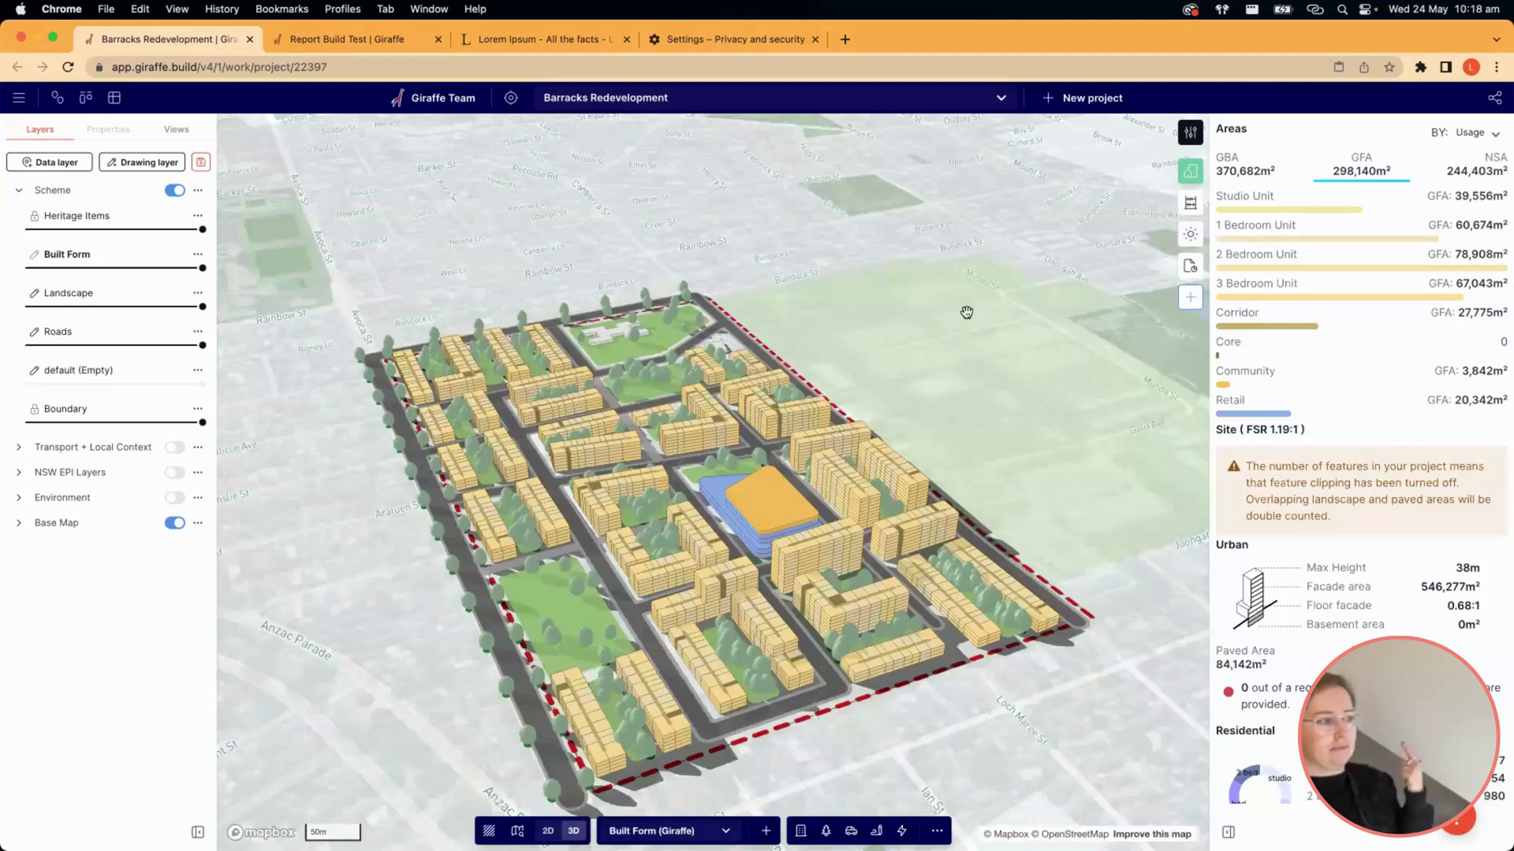
Examine the masterplan in 3D and review its analytics for built form, demographics and landscape.
right_click_drag(967, 313, 981, 321)
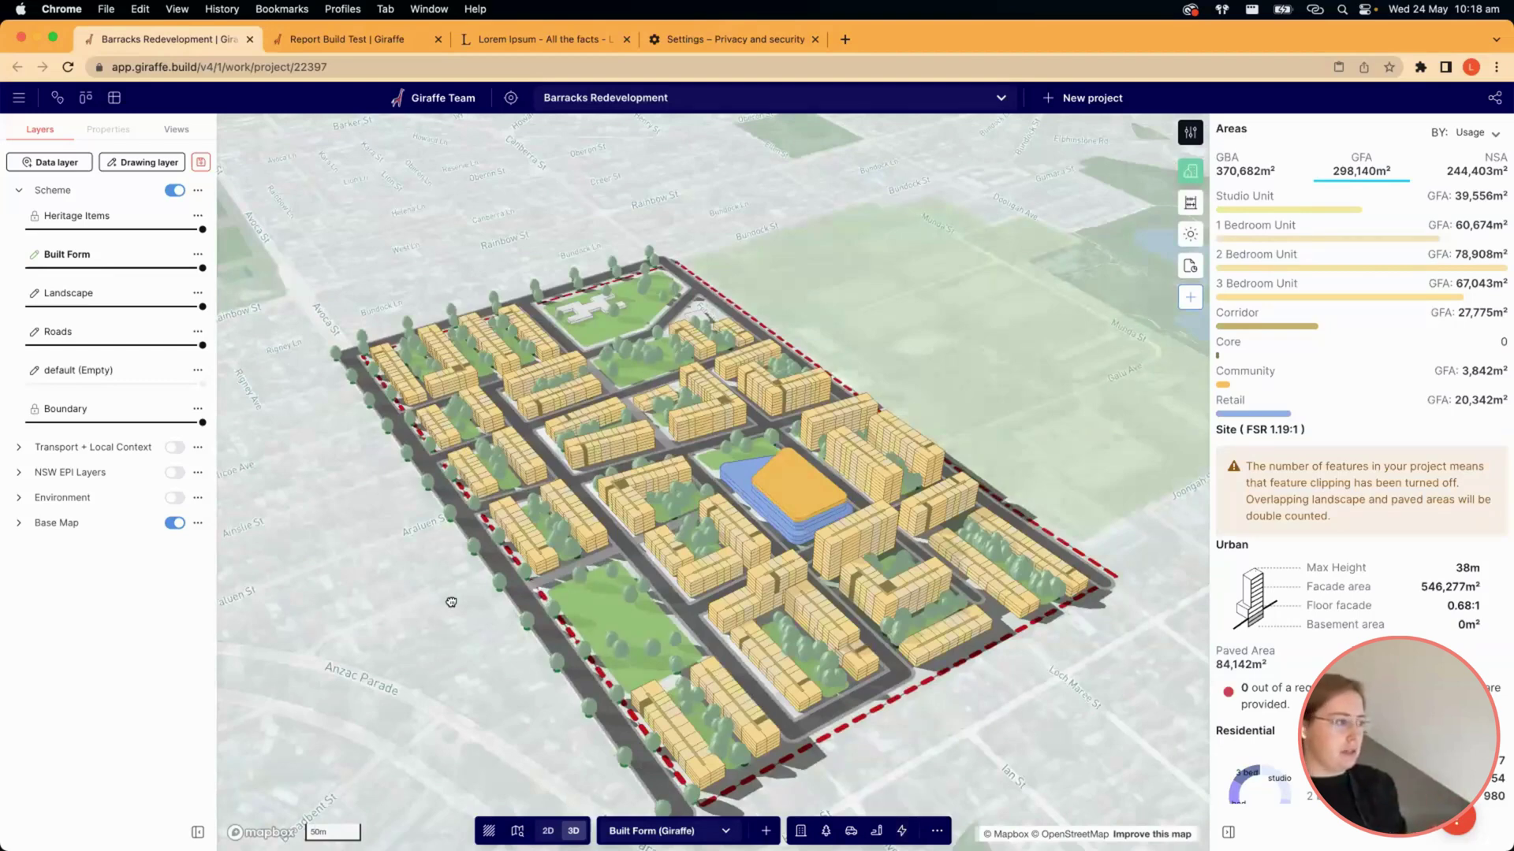
left_click_drag(770, 456, 769, 436)
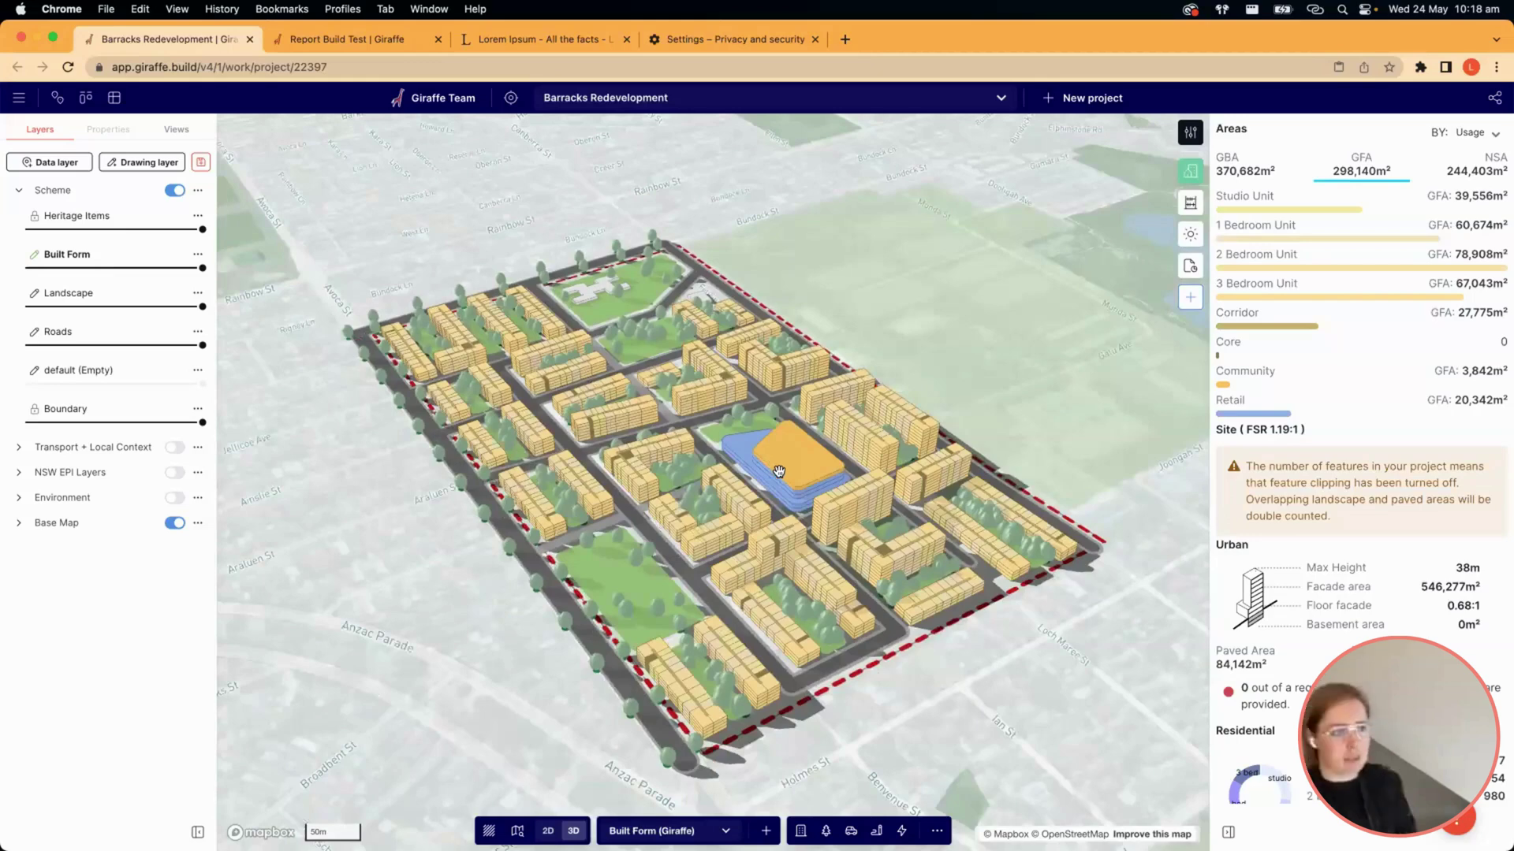
right_click_drag(775, 473, 779, 471)
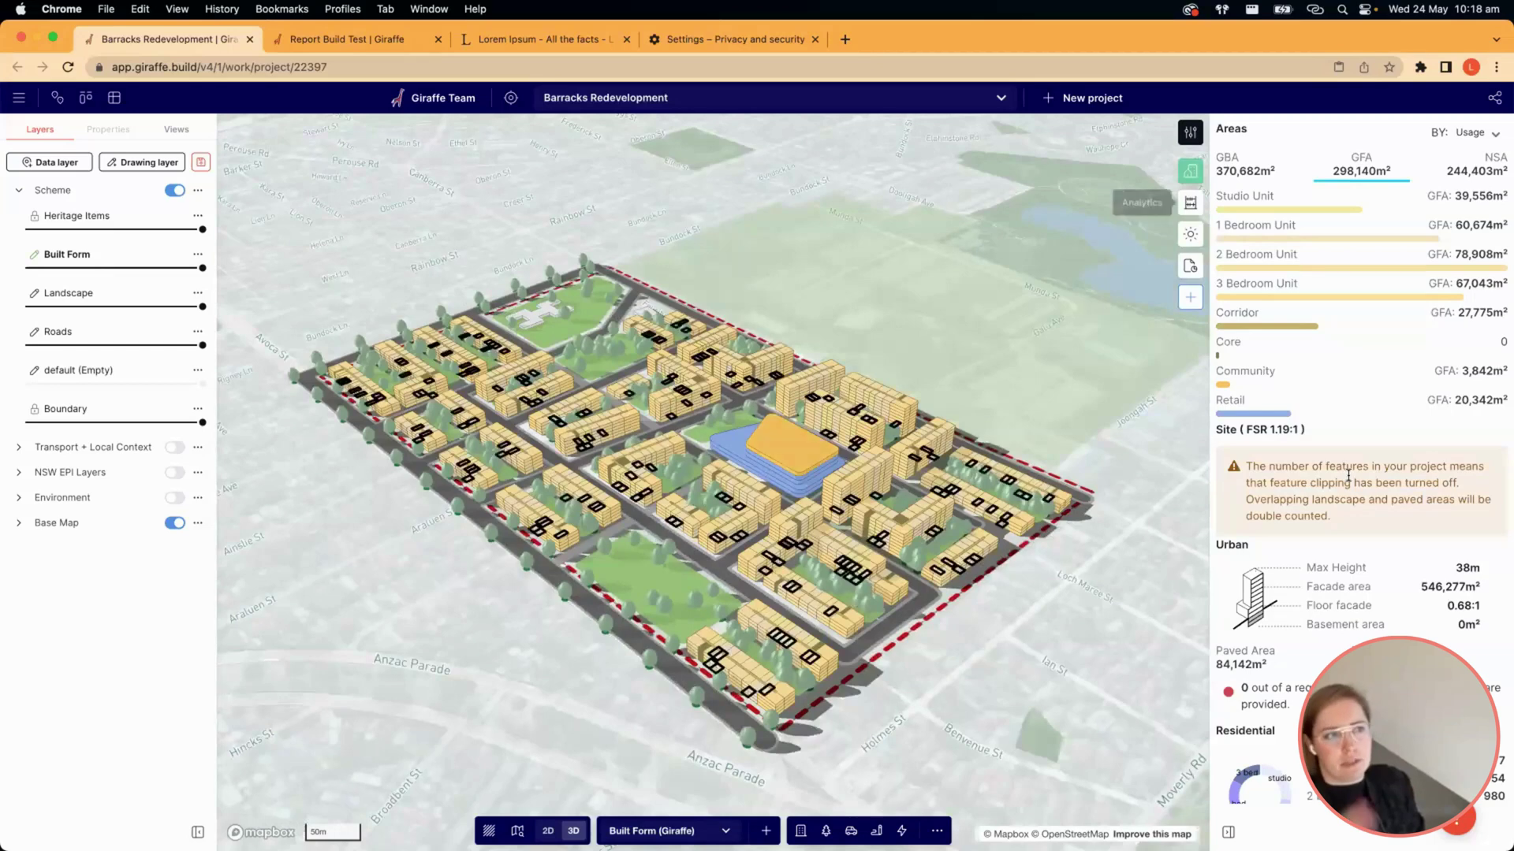
left_click(1190, 204)
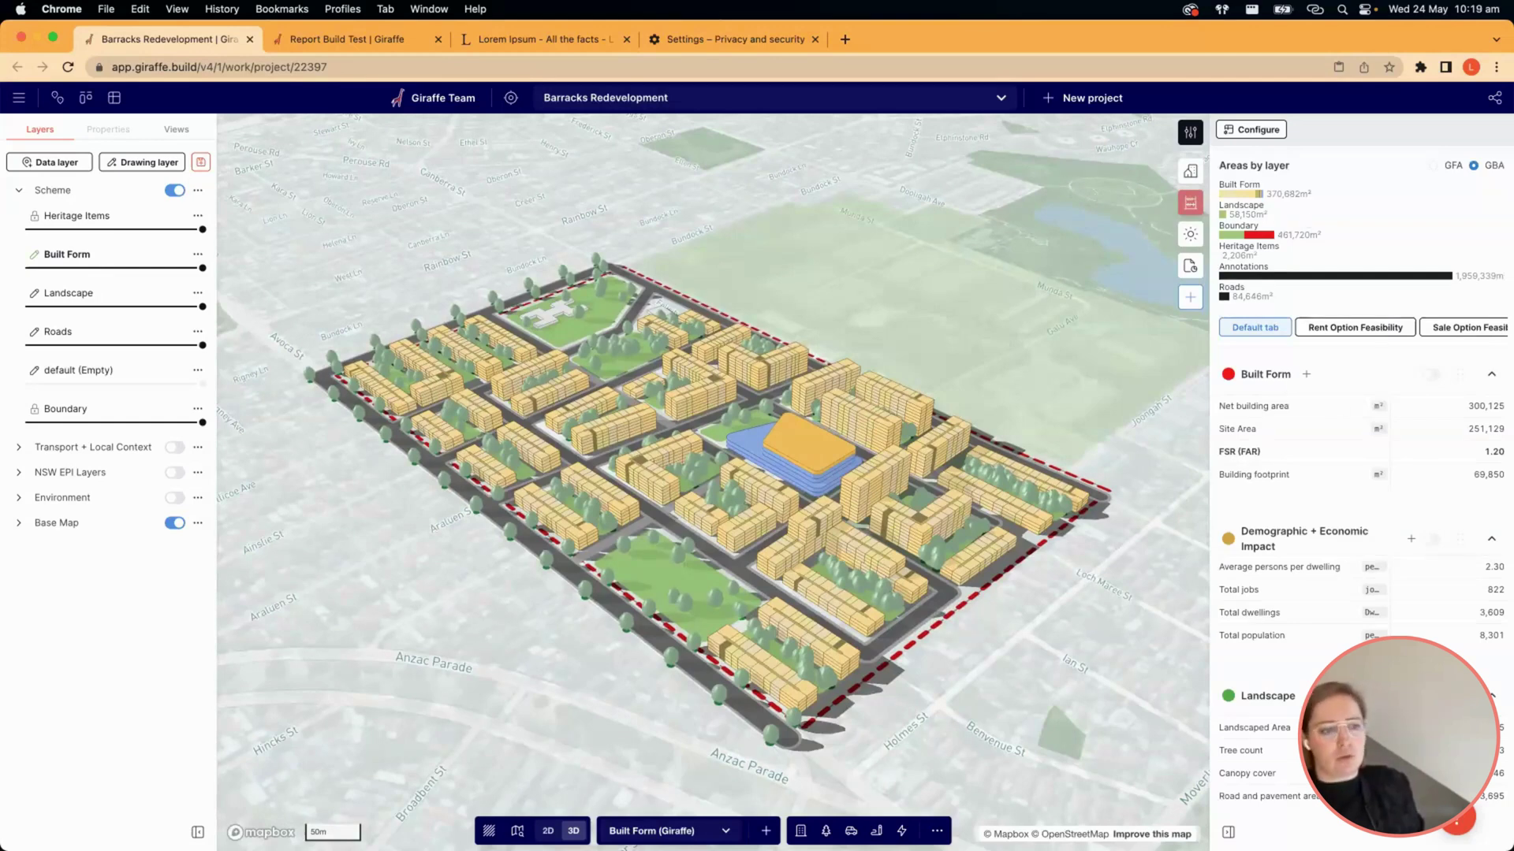
scroll(1273, 560, "down", 5)
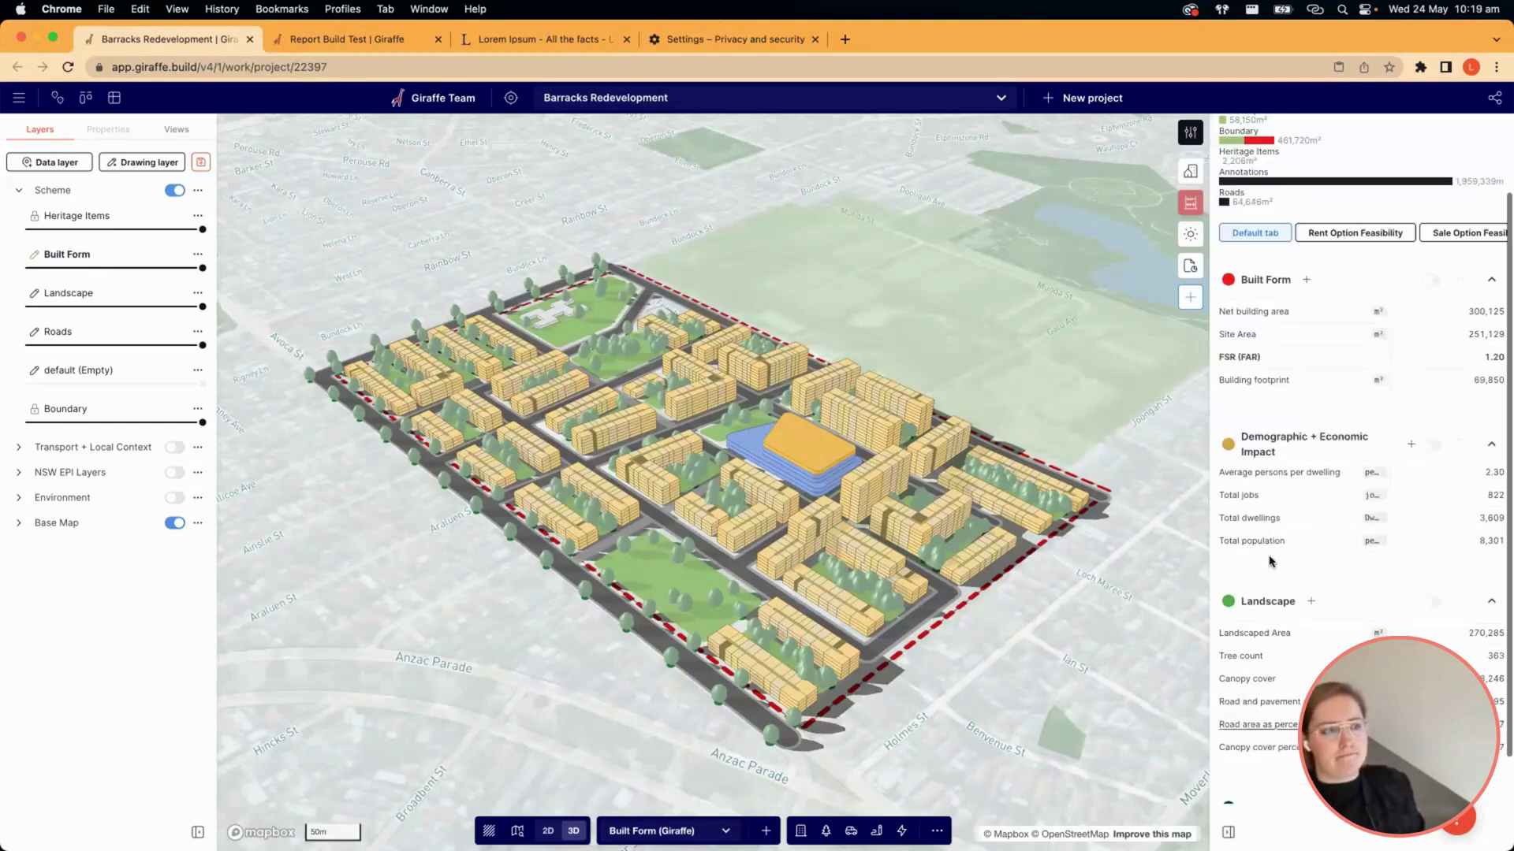
scroll(1277, 544, "up", 5)
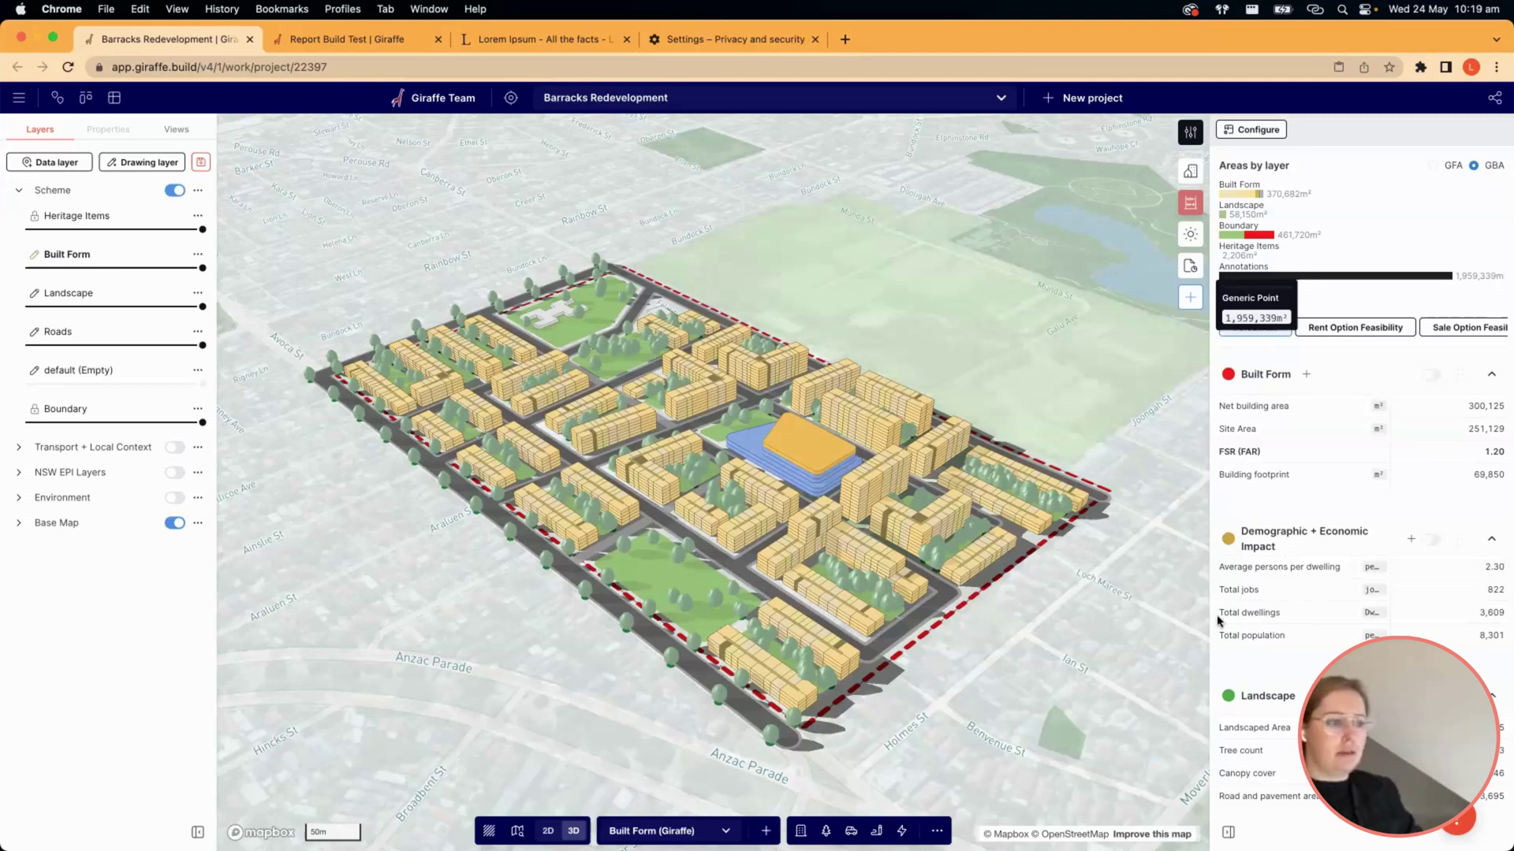
Save the current 3D overview of the whole masterplan as a new view titled Scheme.
scroll(1073, 614, "up", 3)
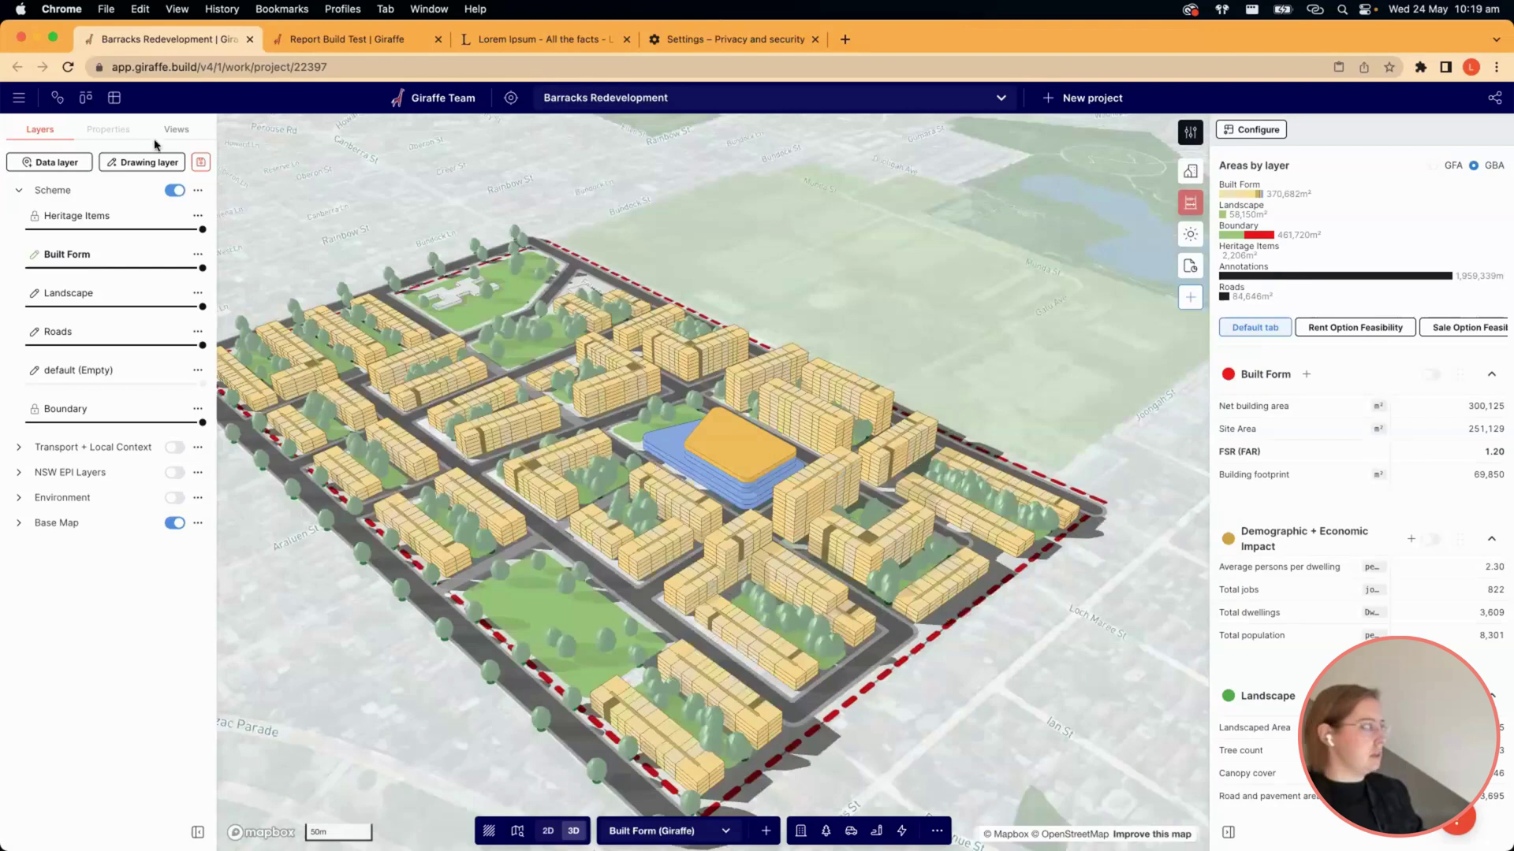
scroll(612, 310, "down", 2)
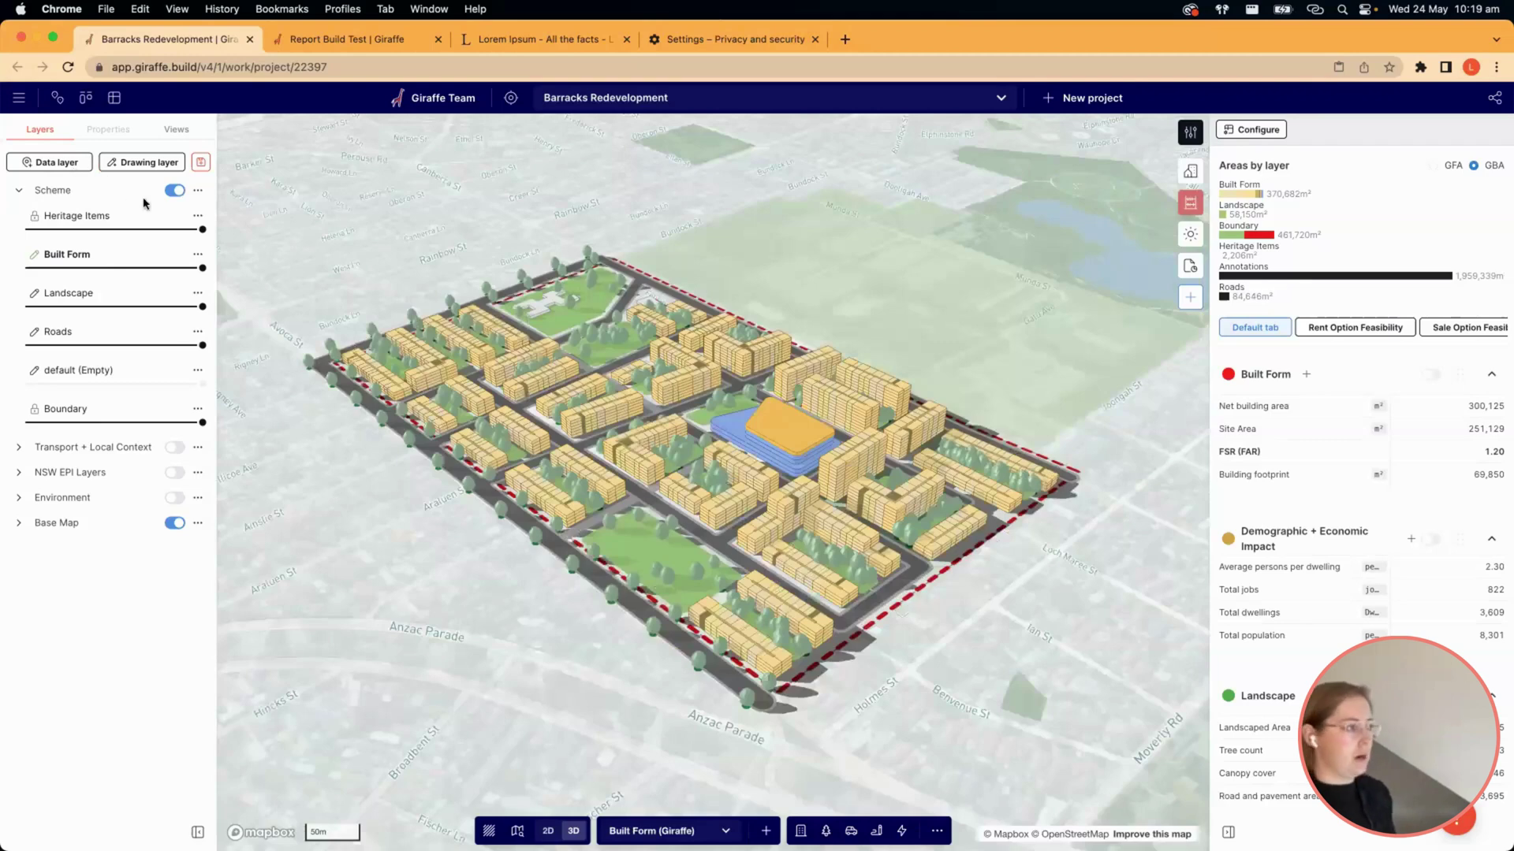
left_click(176, 129)
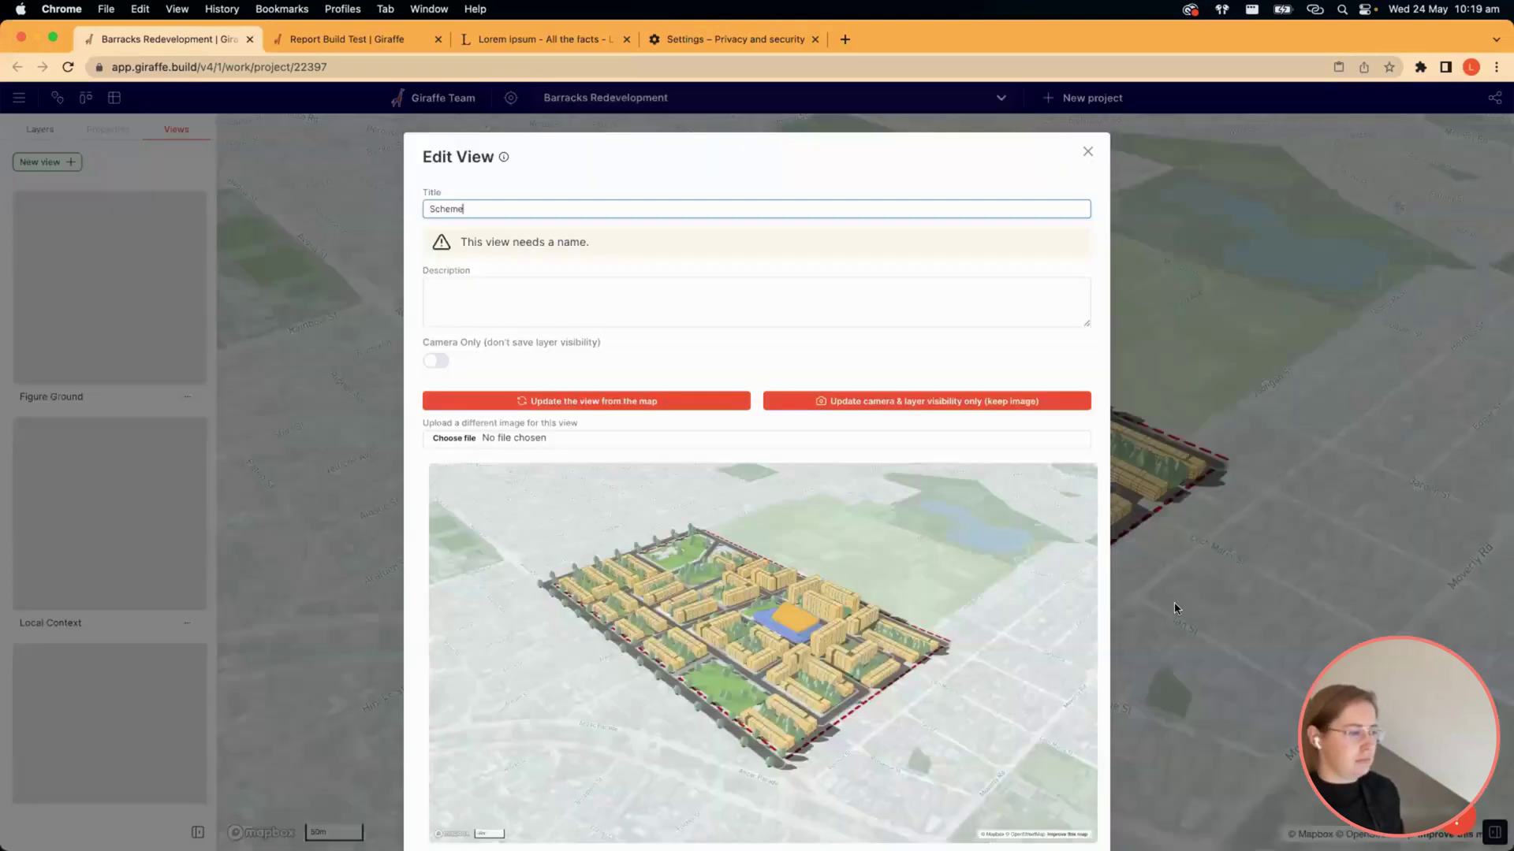
scroll(1175, 602, "down", 2)
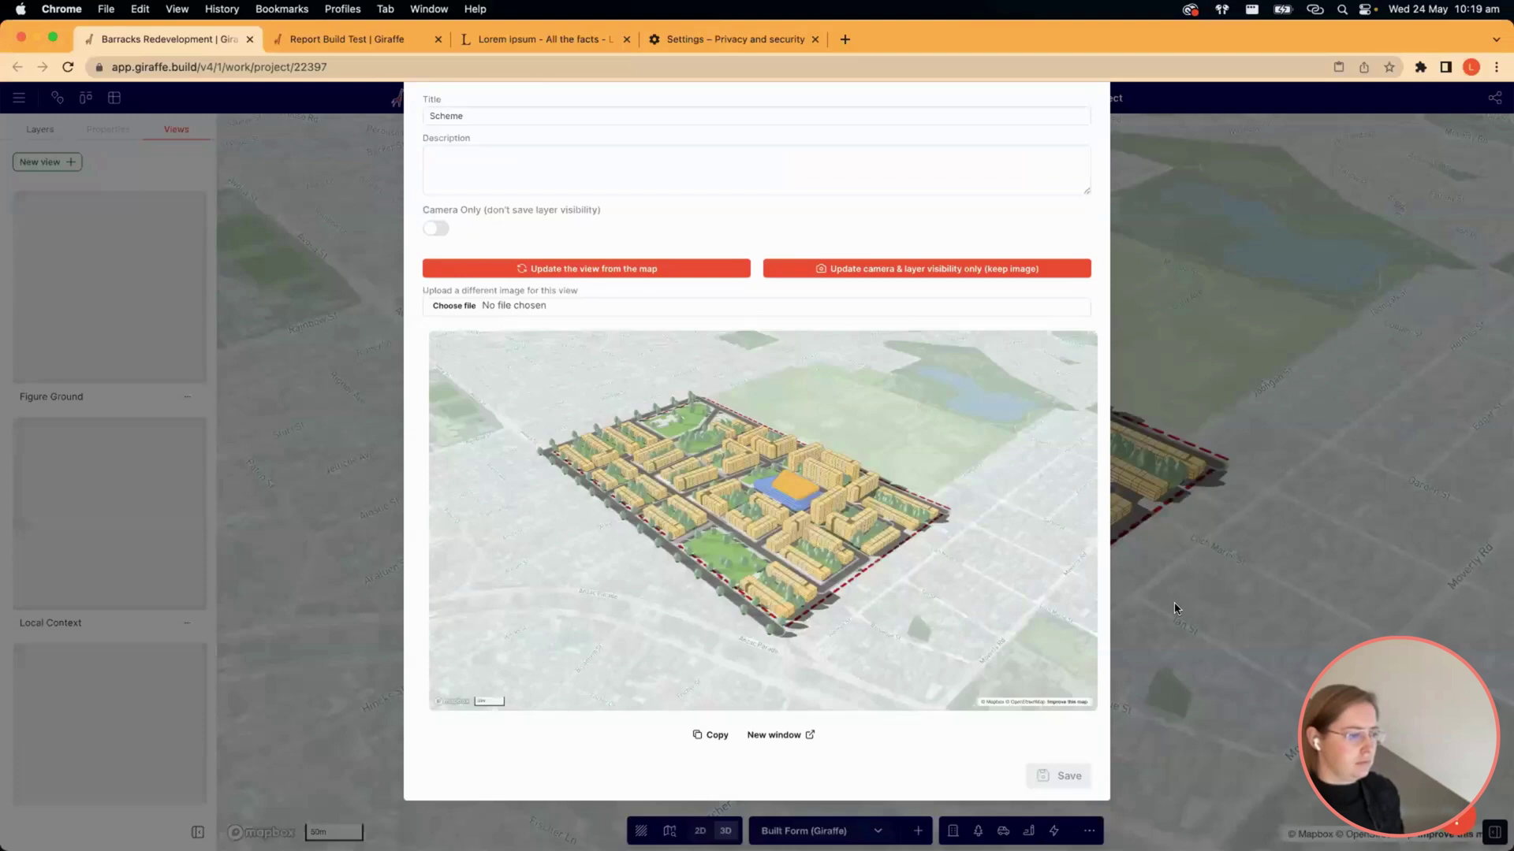
left_click(35, 131)
left_click(35, 131)
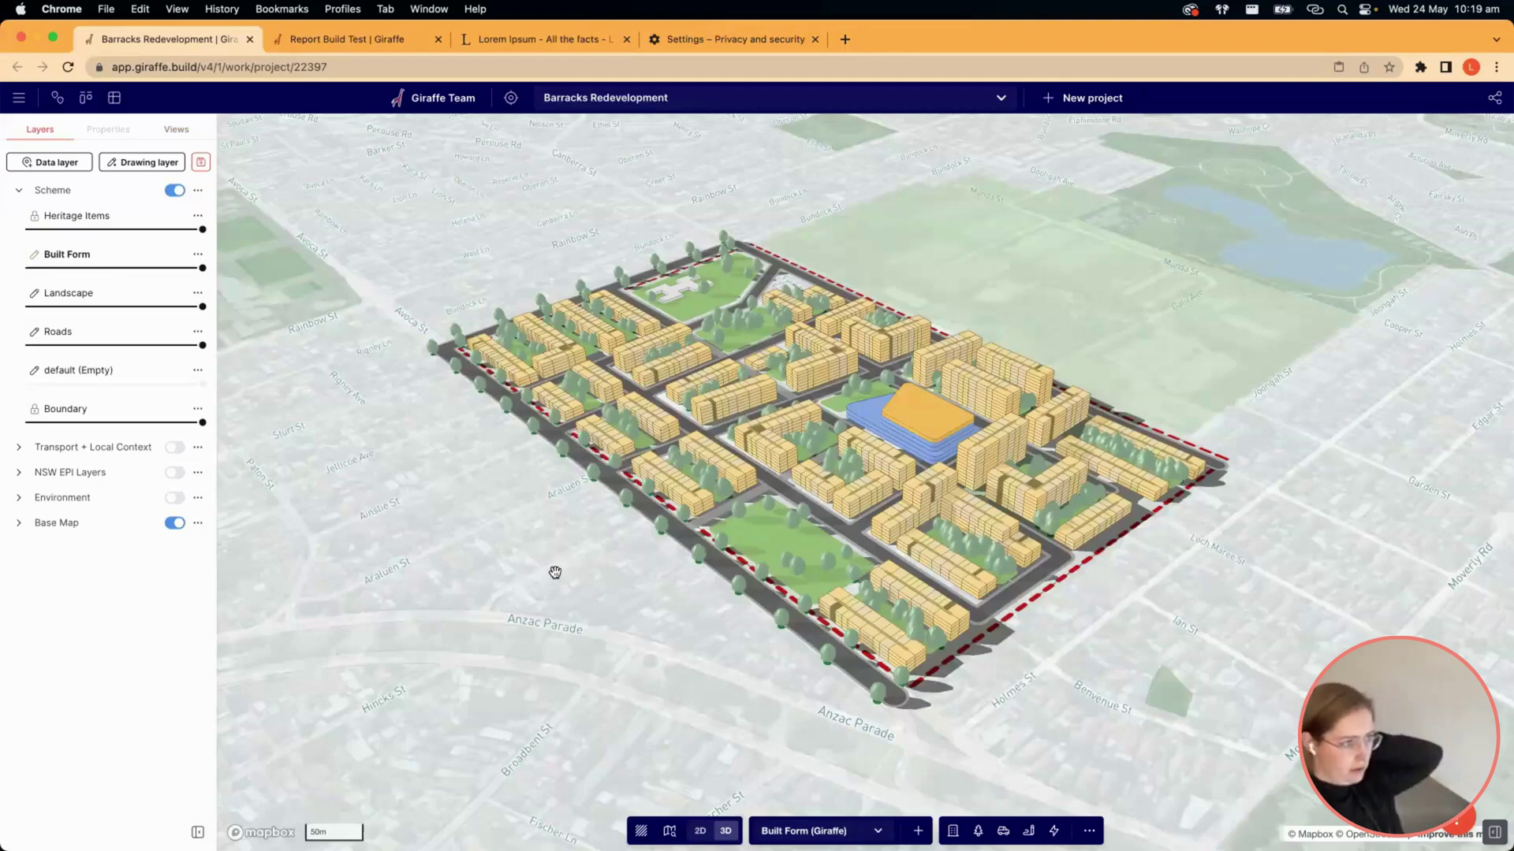
Create a Social Housing measure under Demographic + Economic Impact, in Dwellings, with dwellingTotalCount as component A and the formula A*0.1.
key("]")
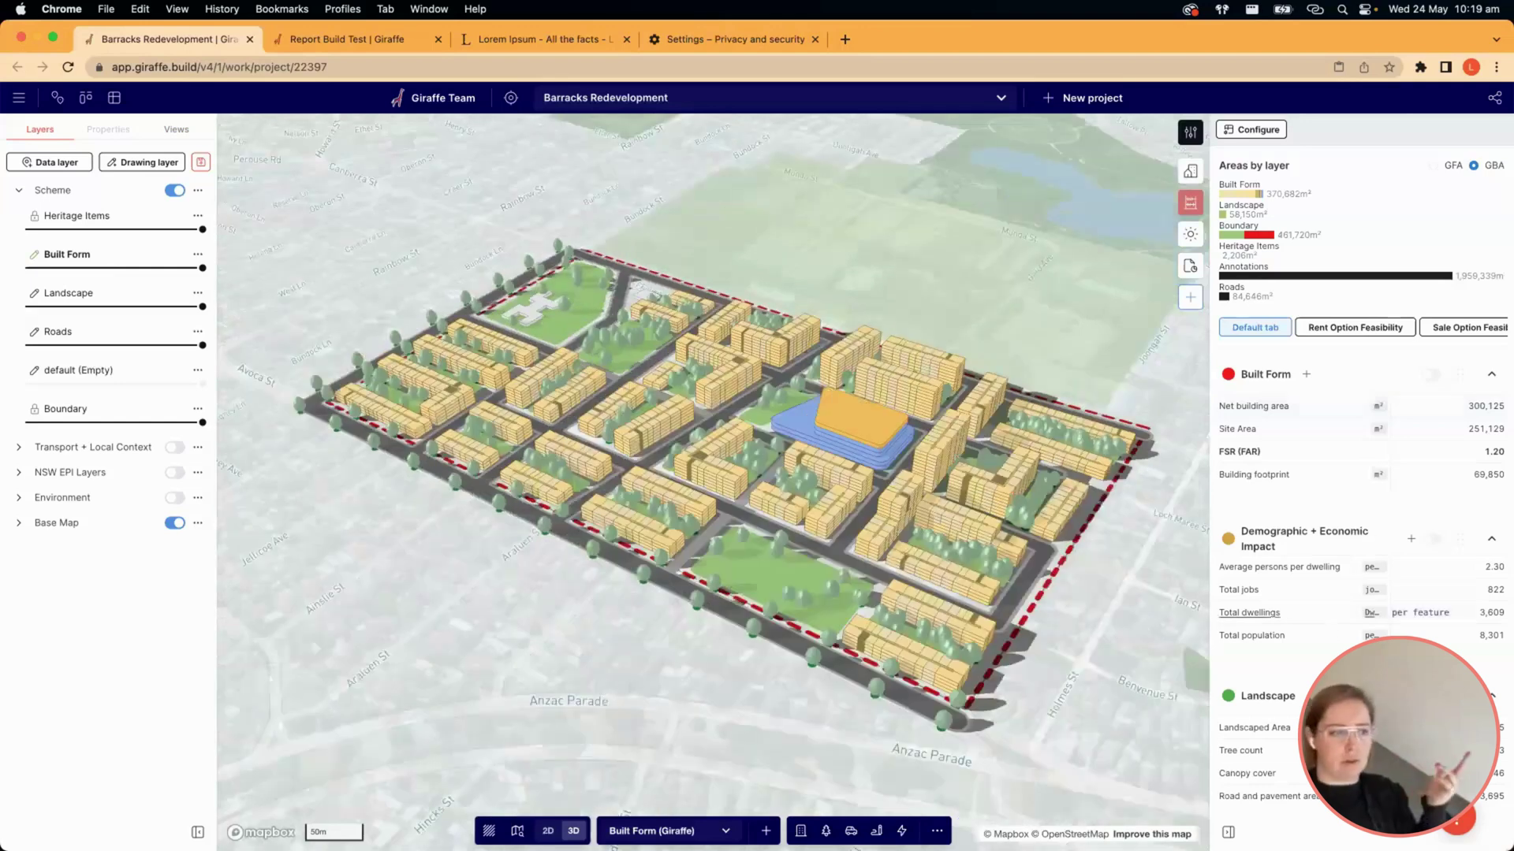
scroll(584, 701, "up", 1)
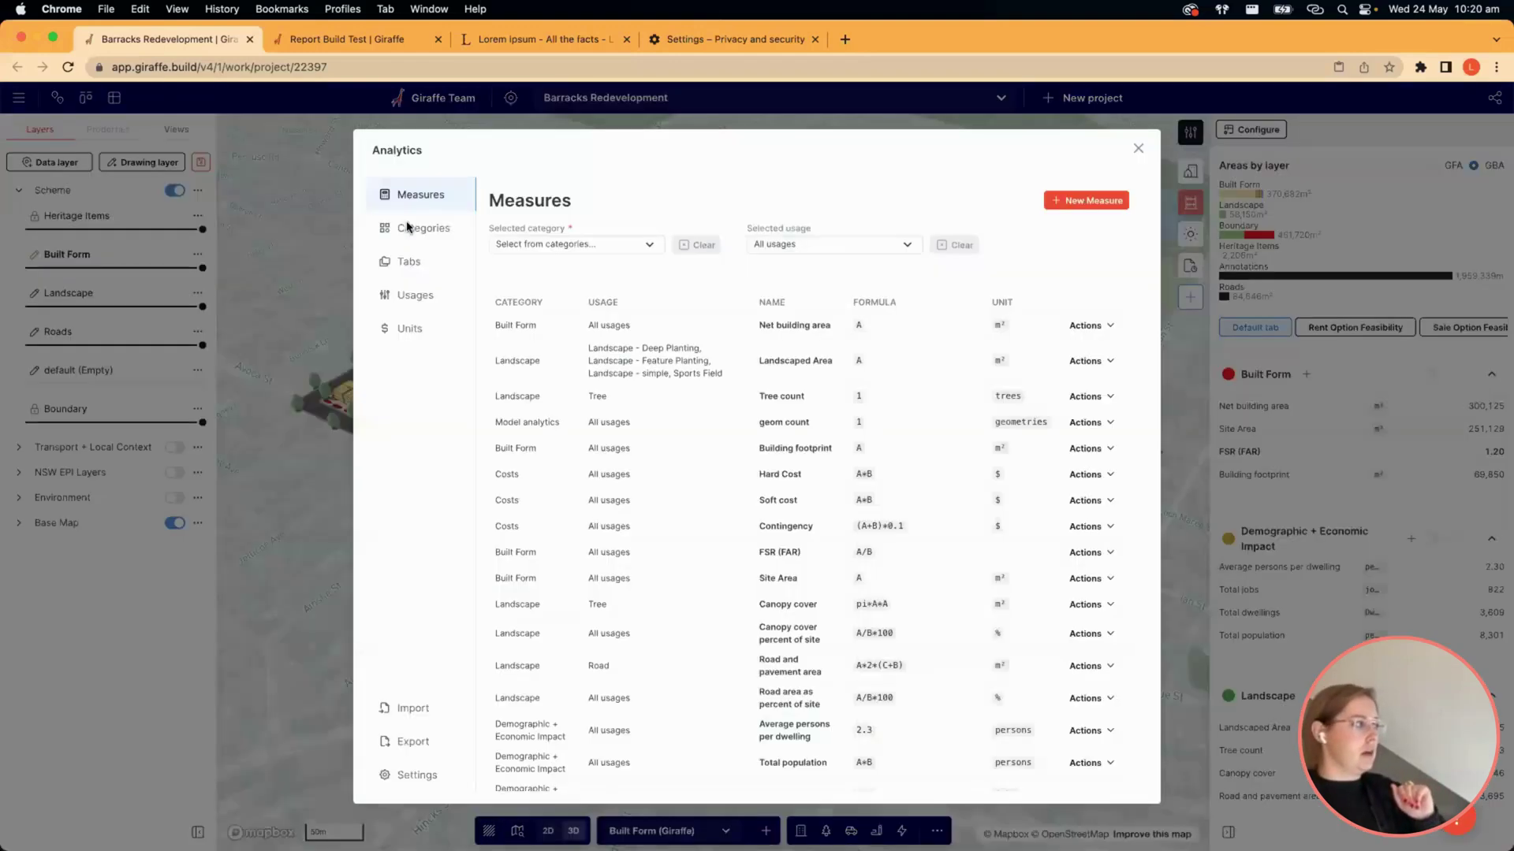
left_click(410, 228)
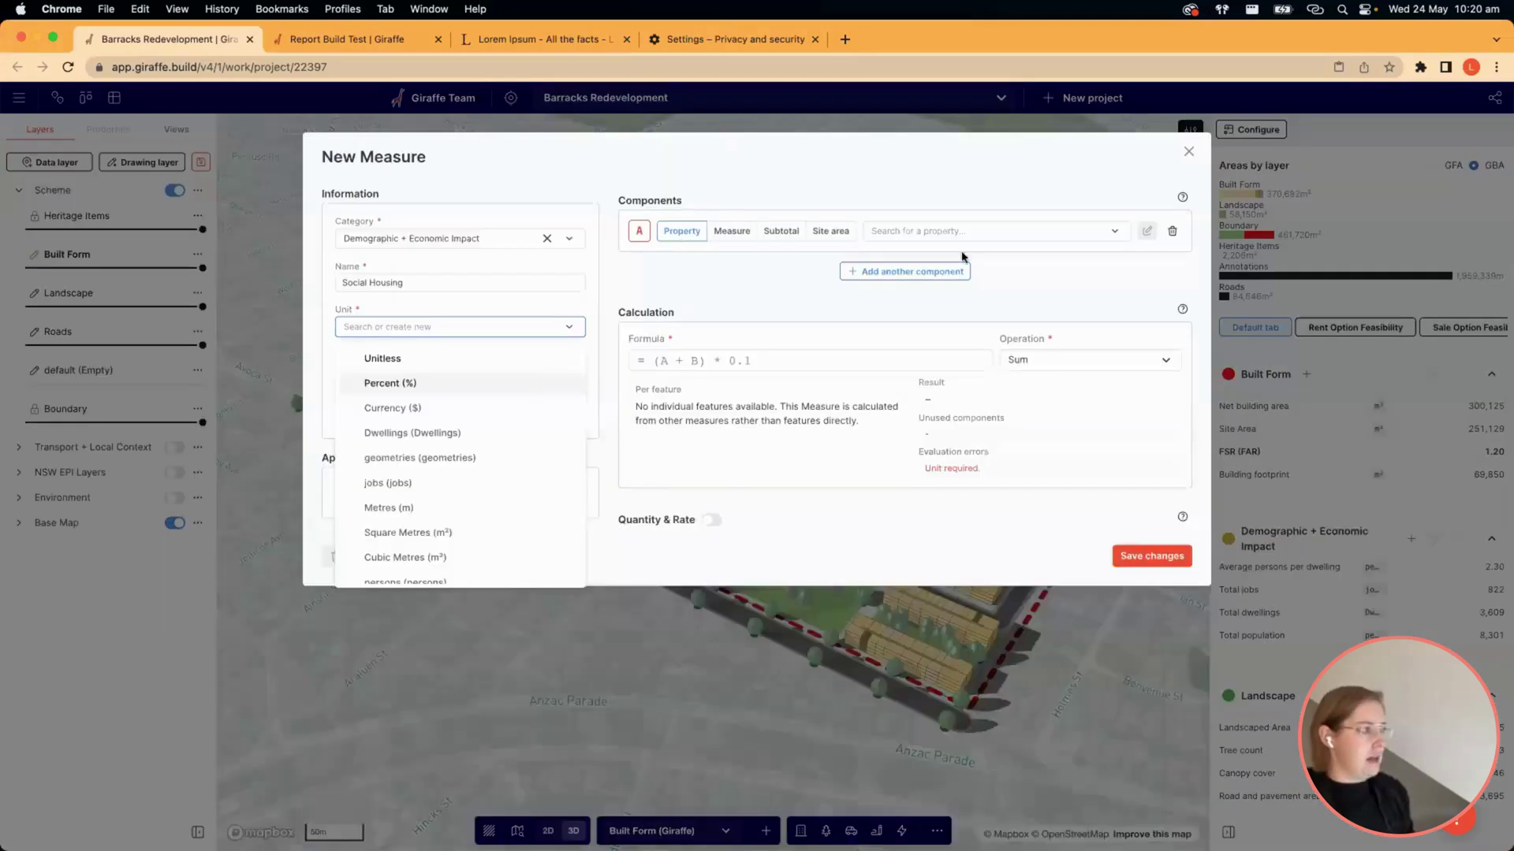
left_click(902, 311)
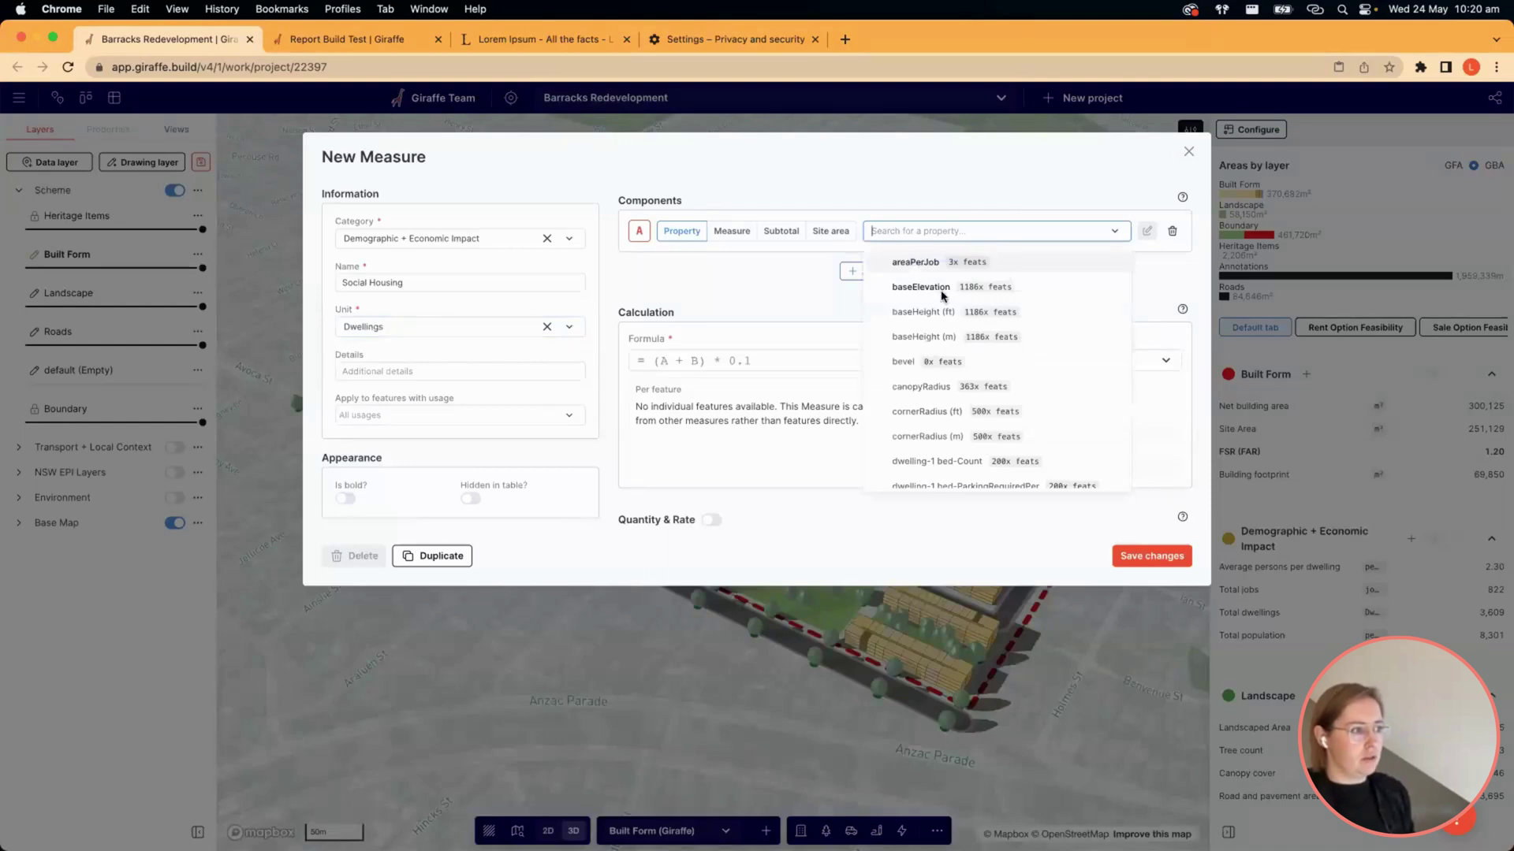
scroll(943, 295, "down", 5)
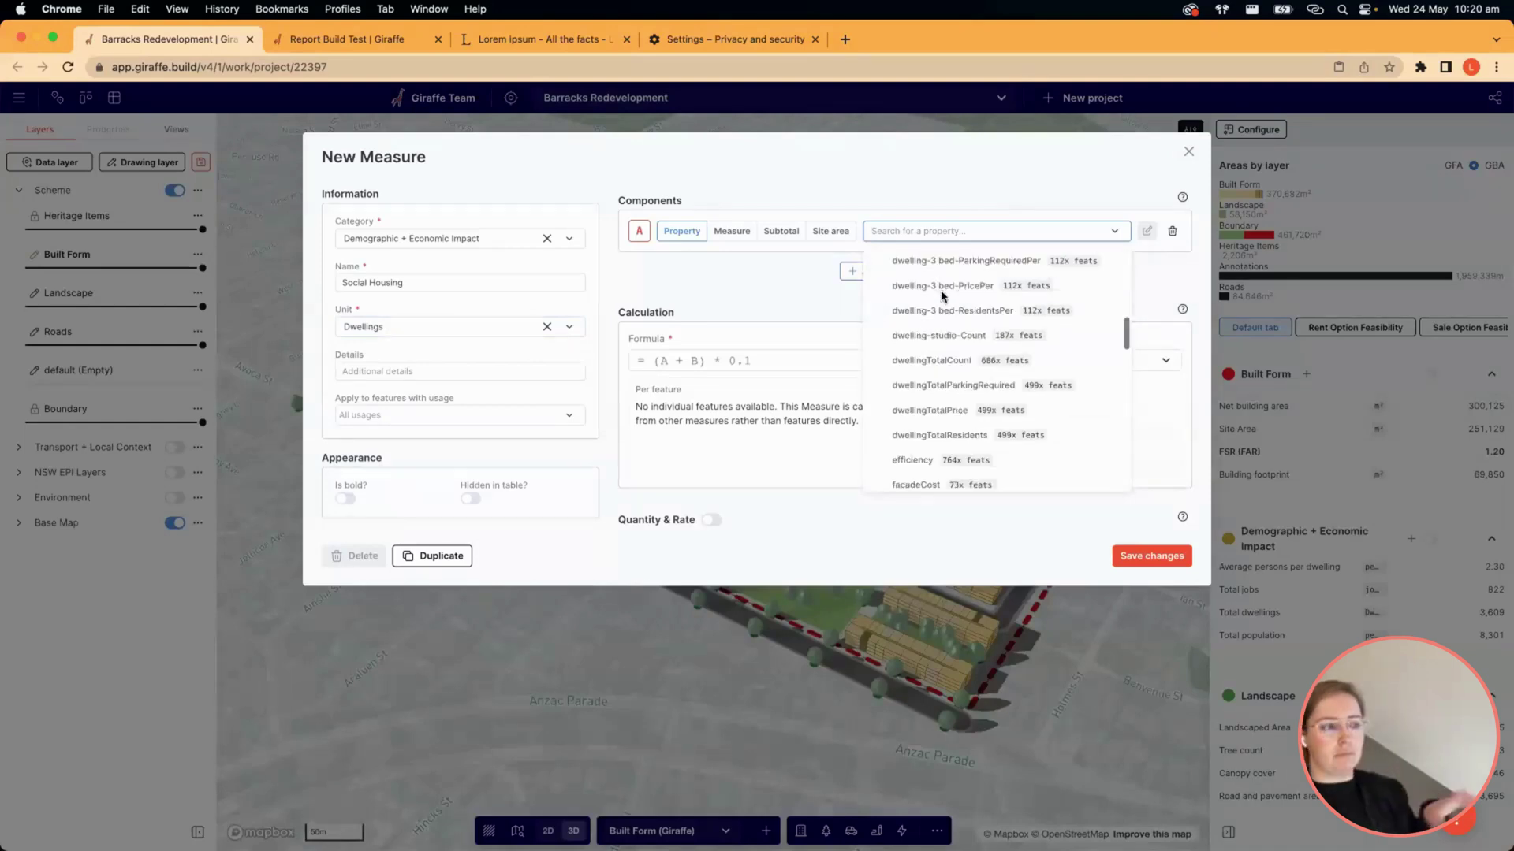
left_click(932, 361)
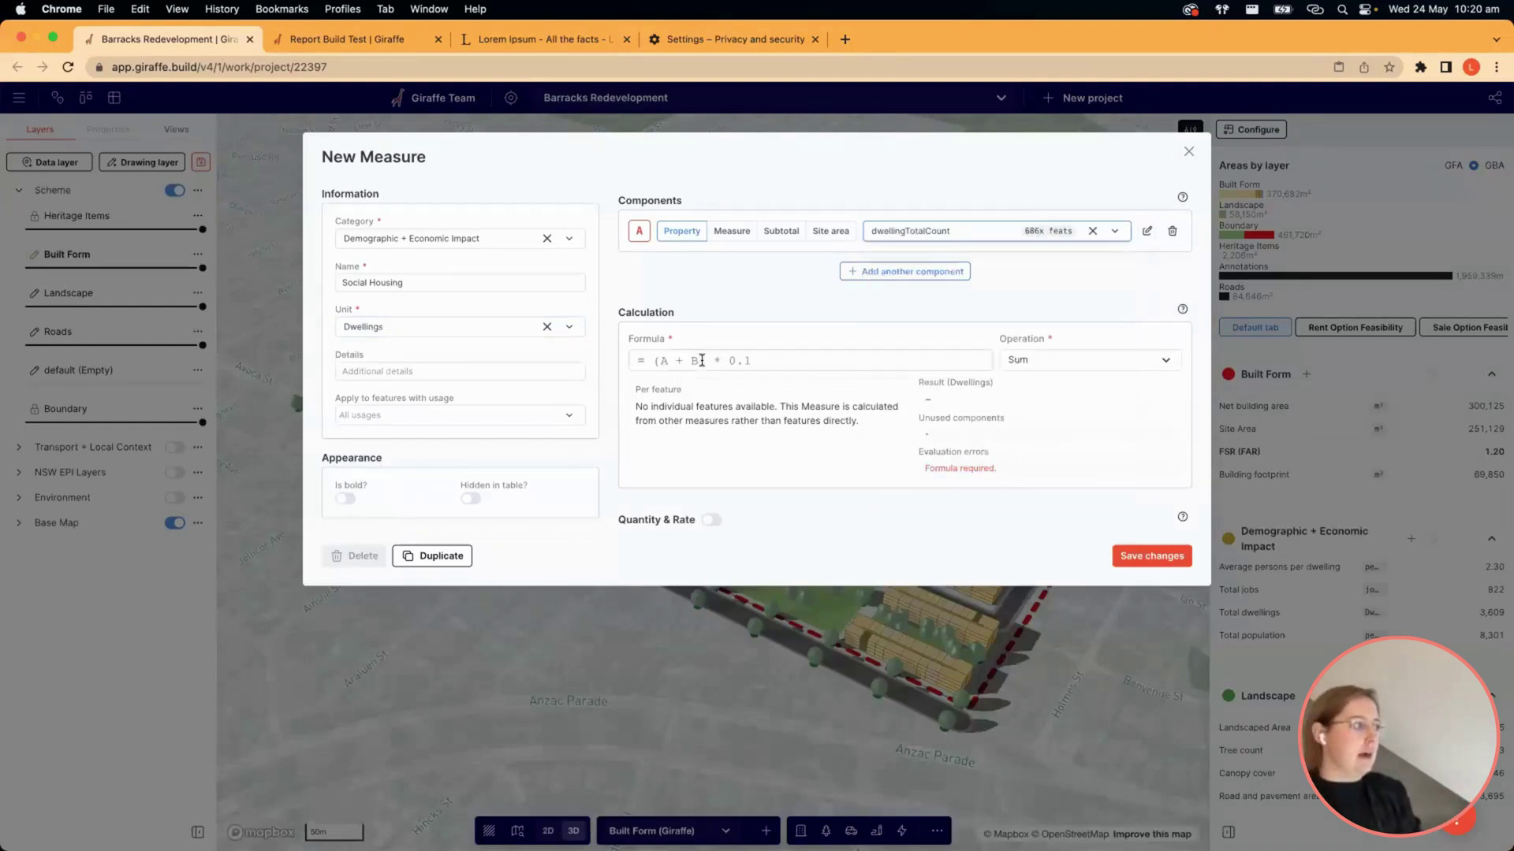
left_click(654, 360)
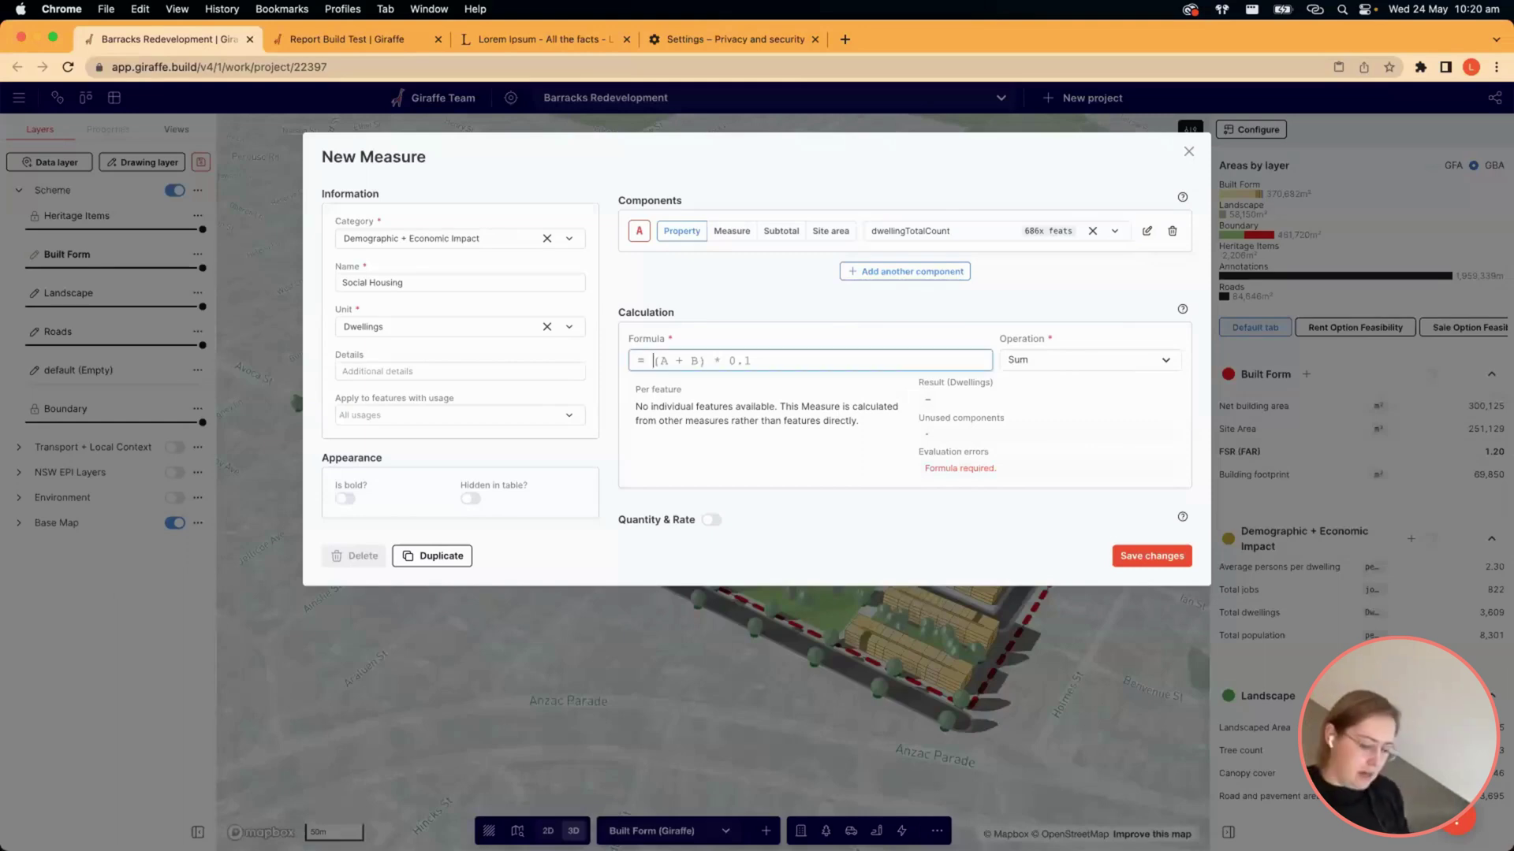
type("A*0.1")
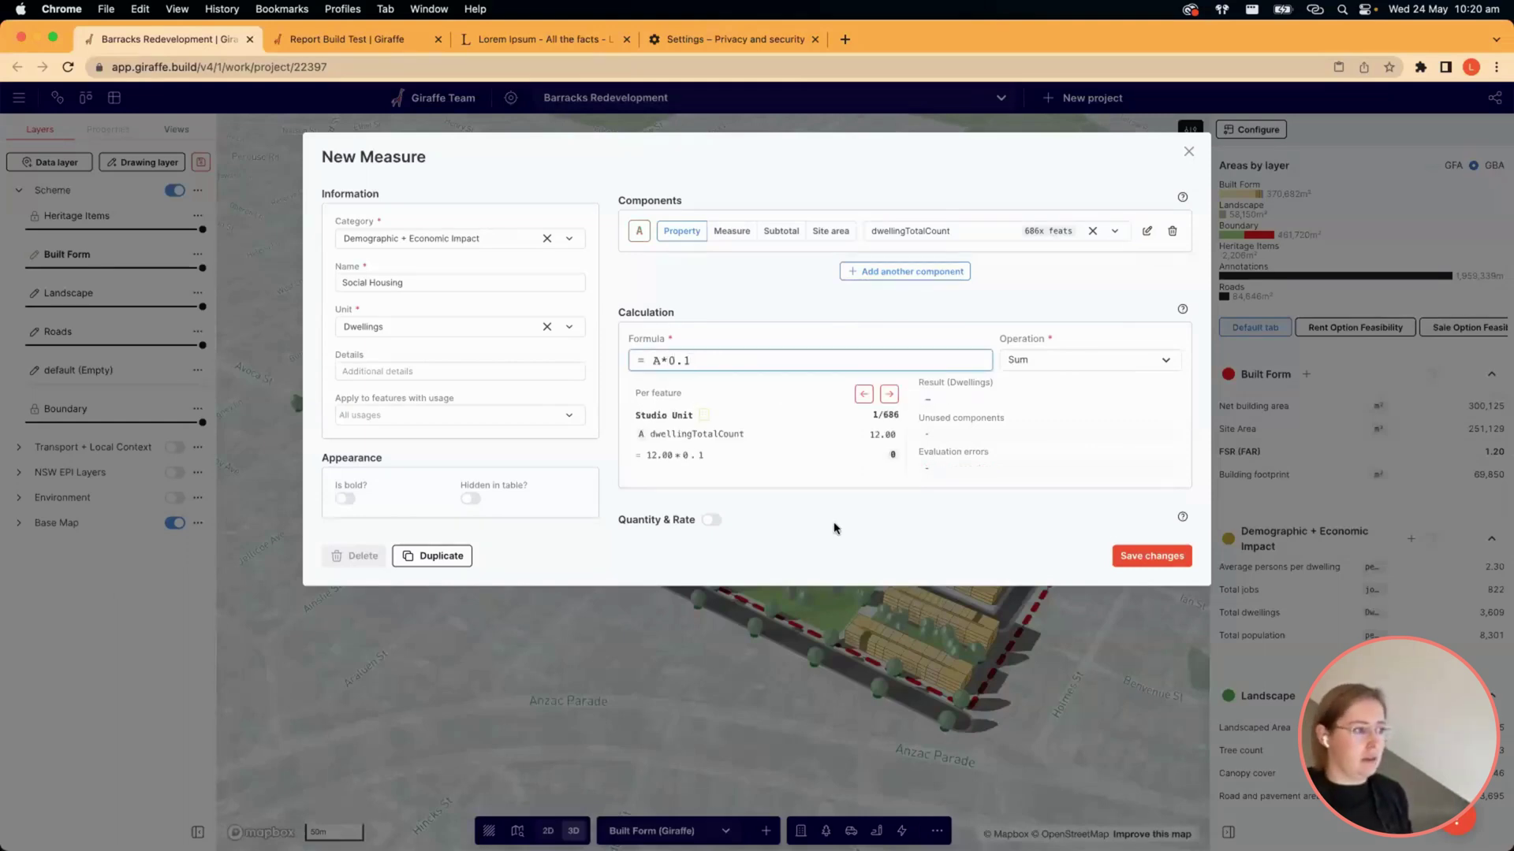
left_click(1174, 561)
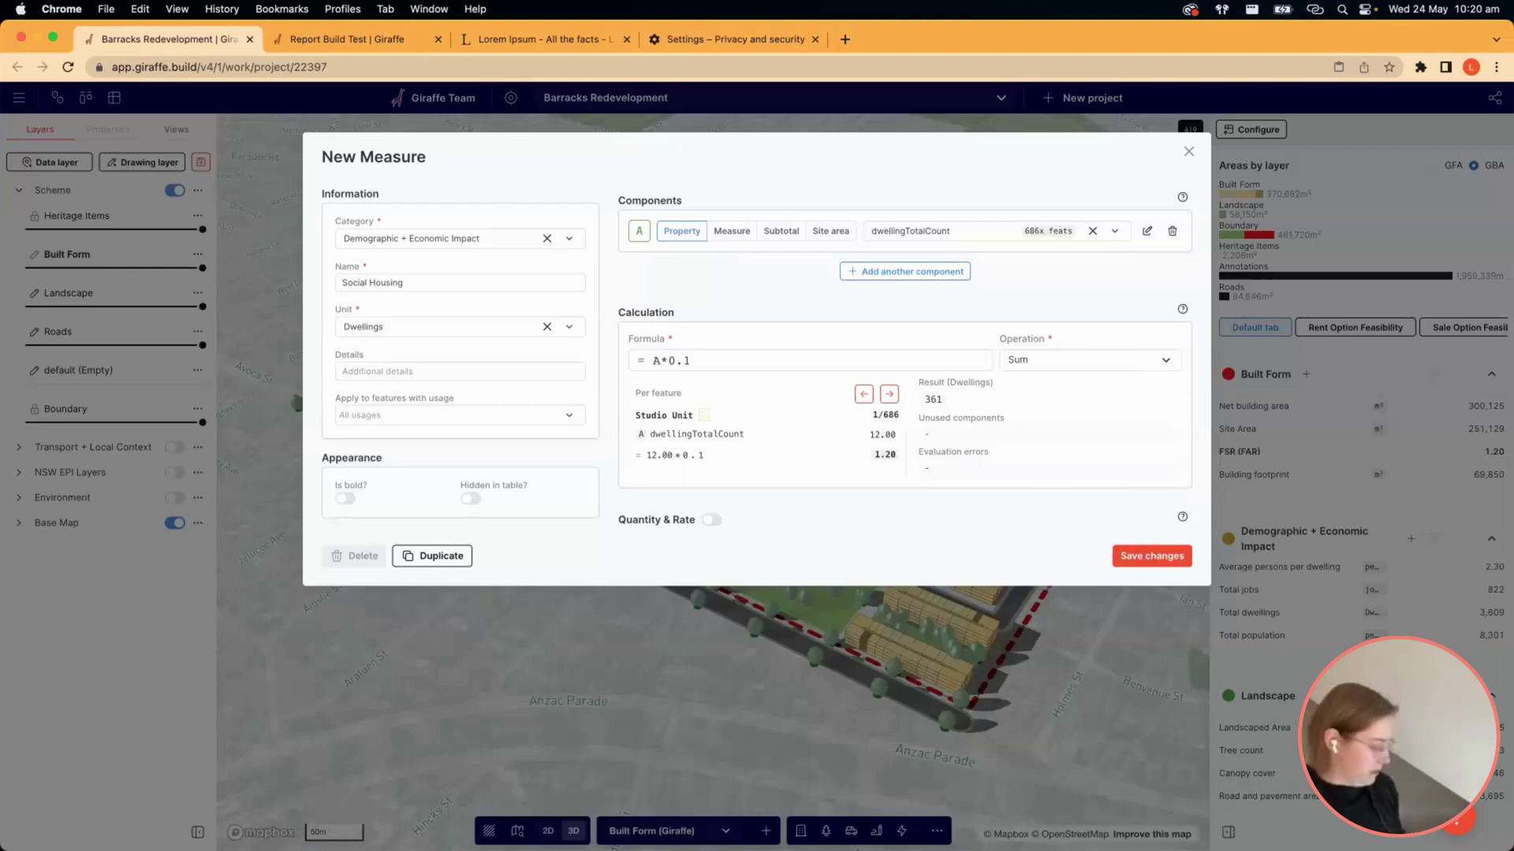
key("Escape")
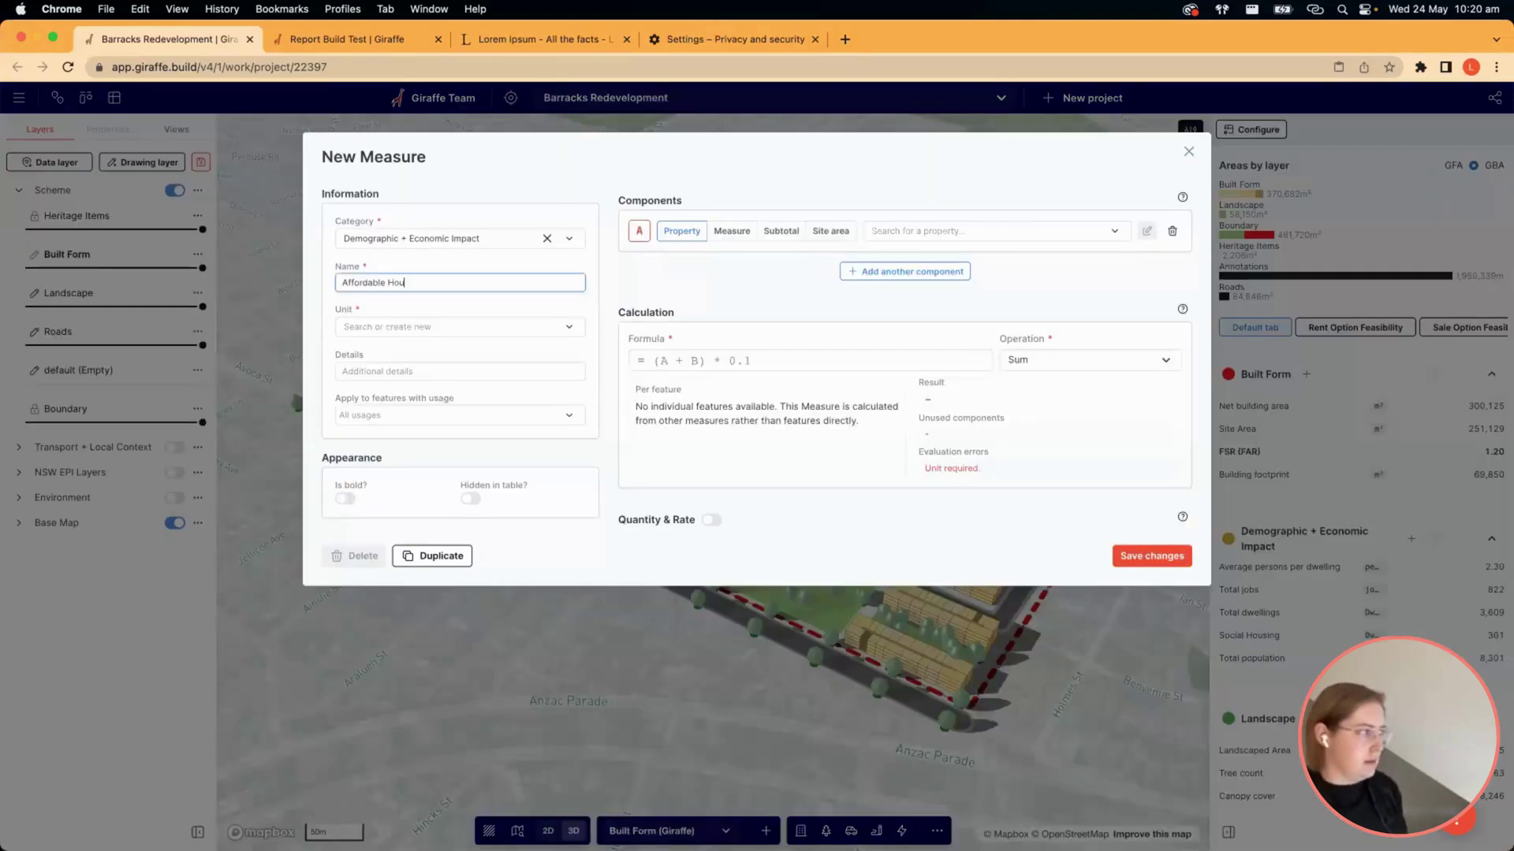
Create an Affordable Housing measure under Demographic + Economic Impact, in Dwellings, with dwellingTotalCount as component A and the formula A*0.2.
type("sing")
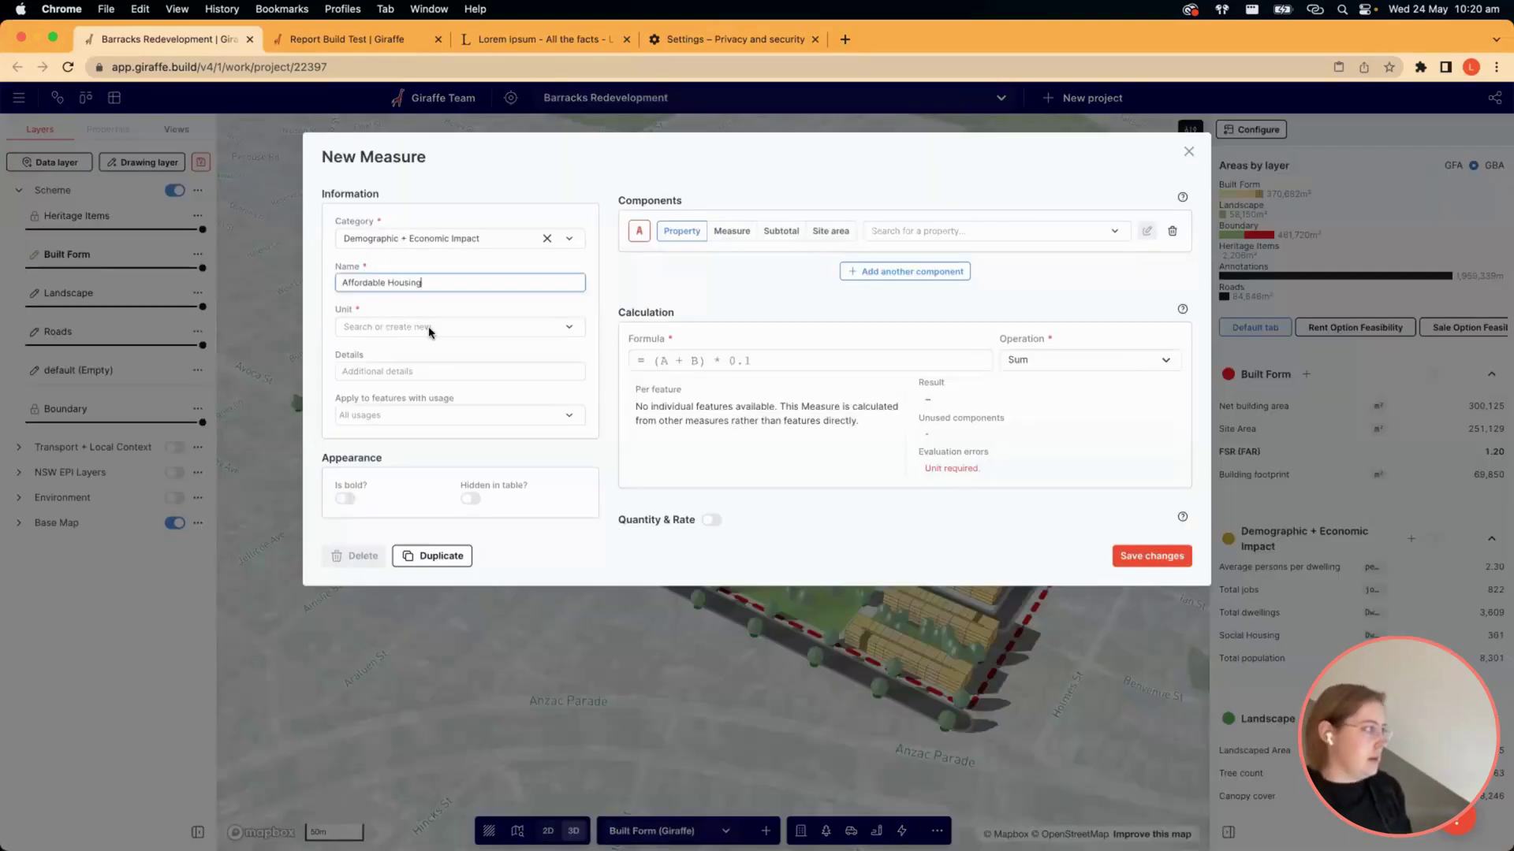
left_click(430, 328)
left_click(405, 434)
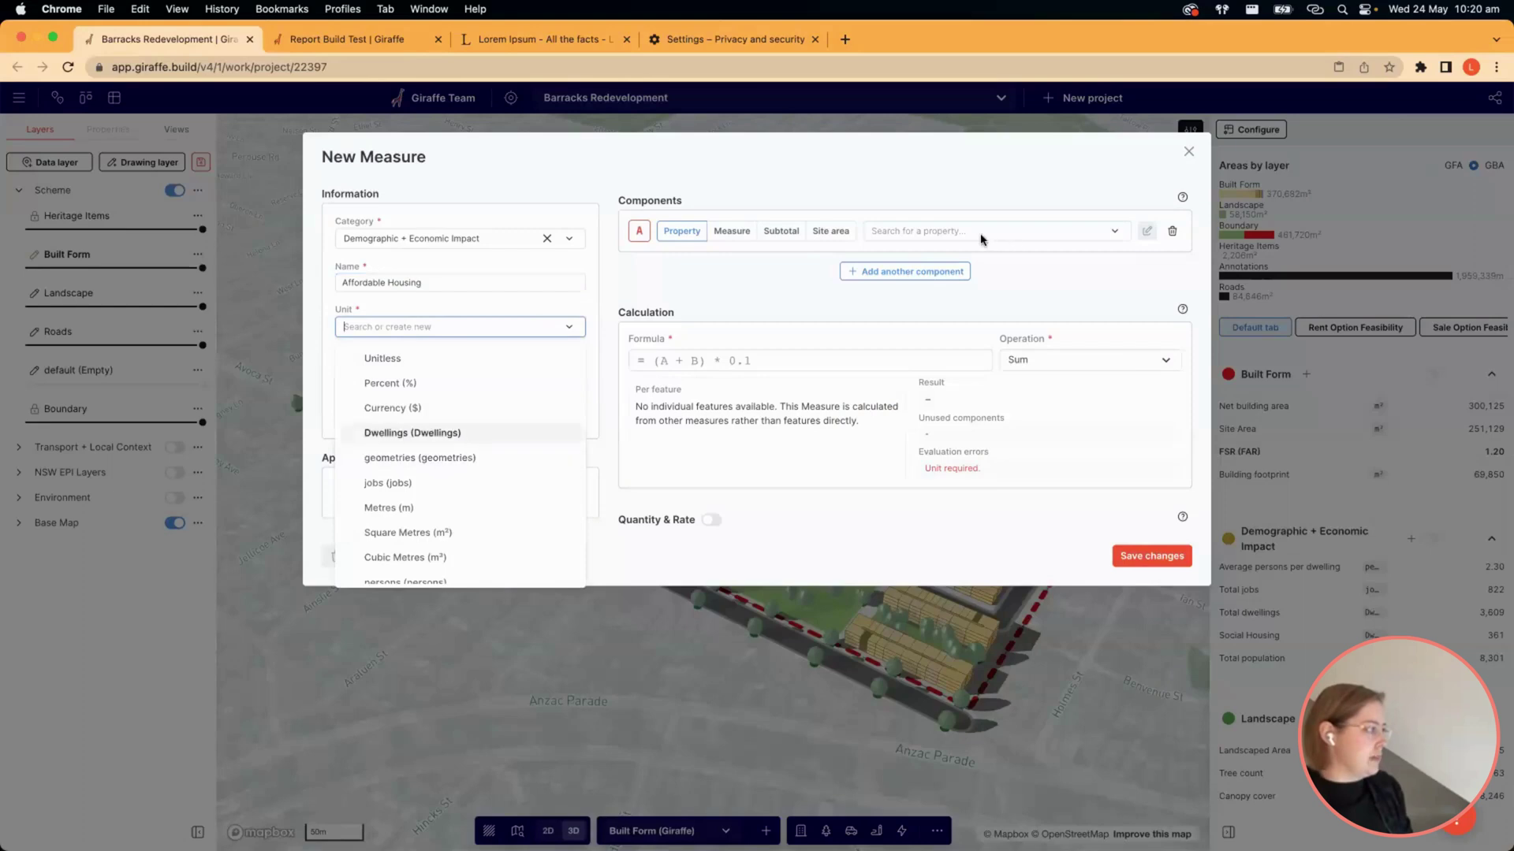
left_click(984, 236)
scroll(950, 389, "down", 1)
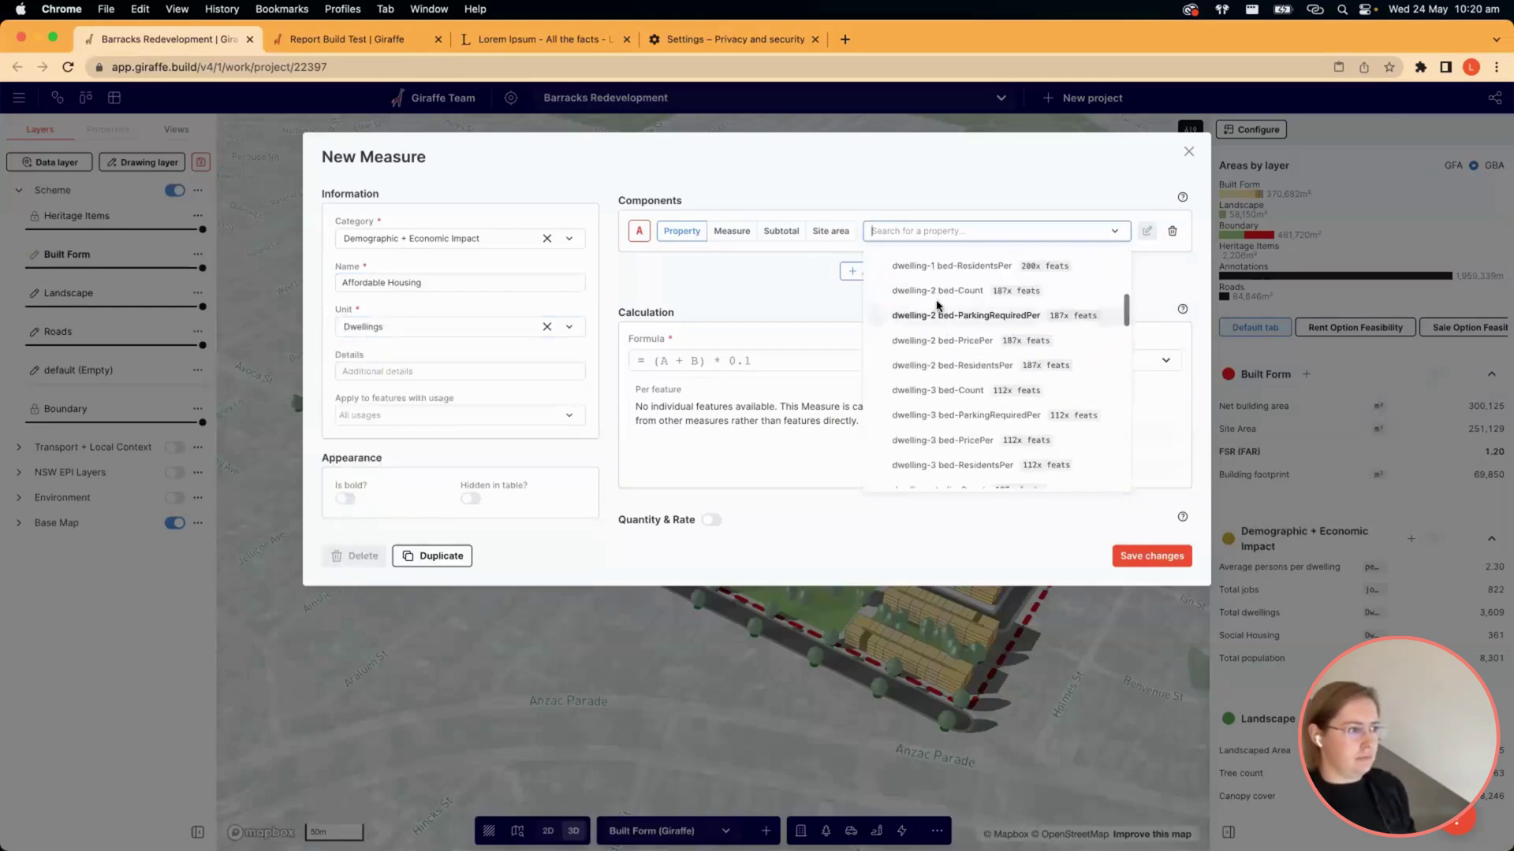
scroll(785, 356, "down", 5)
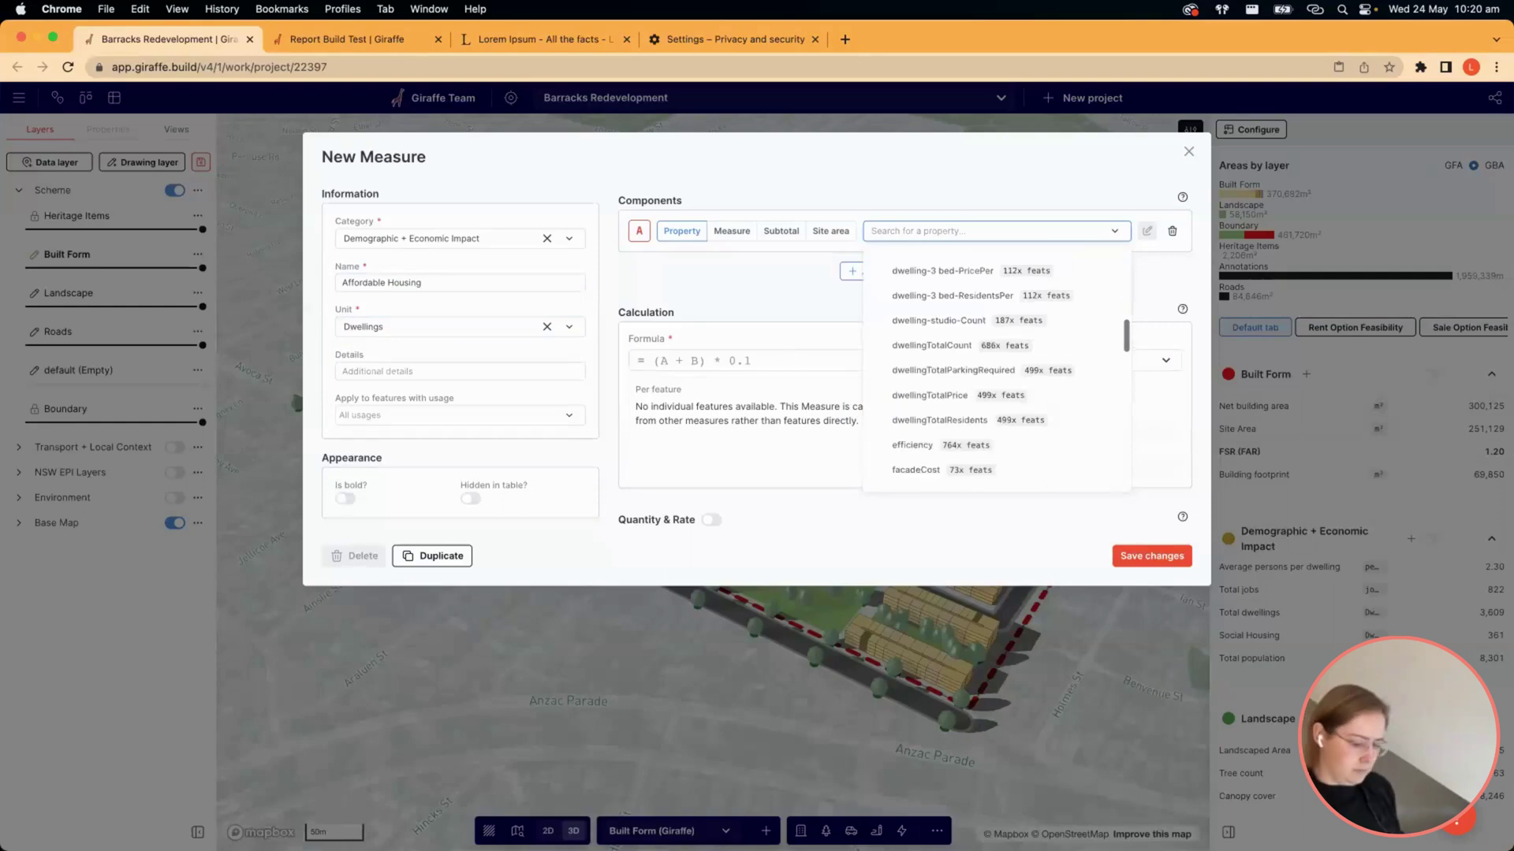
left_click(931, 345)
left_click(789, 360)
type("A*0")
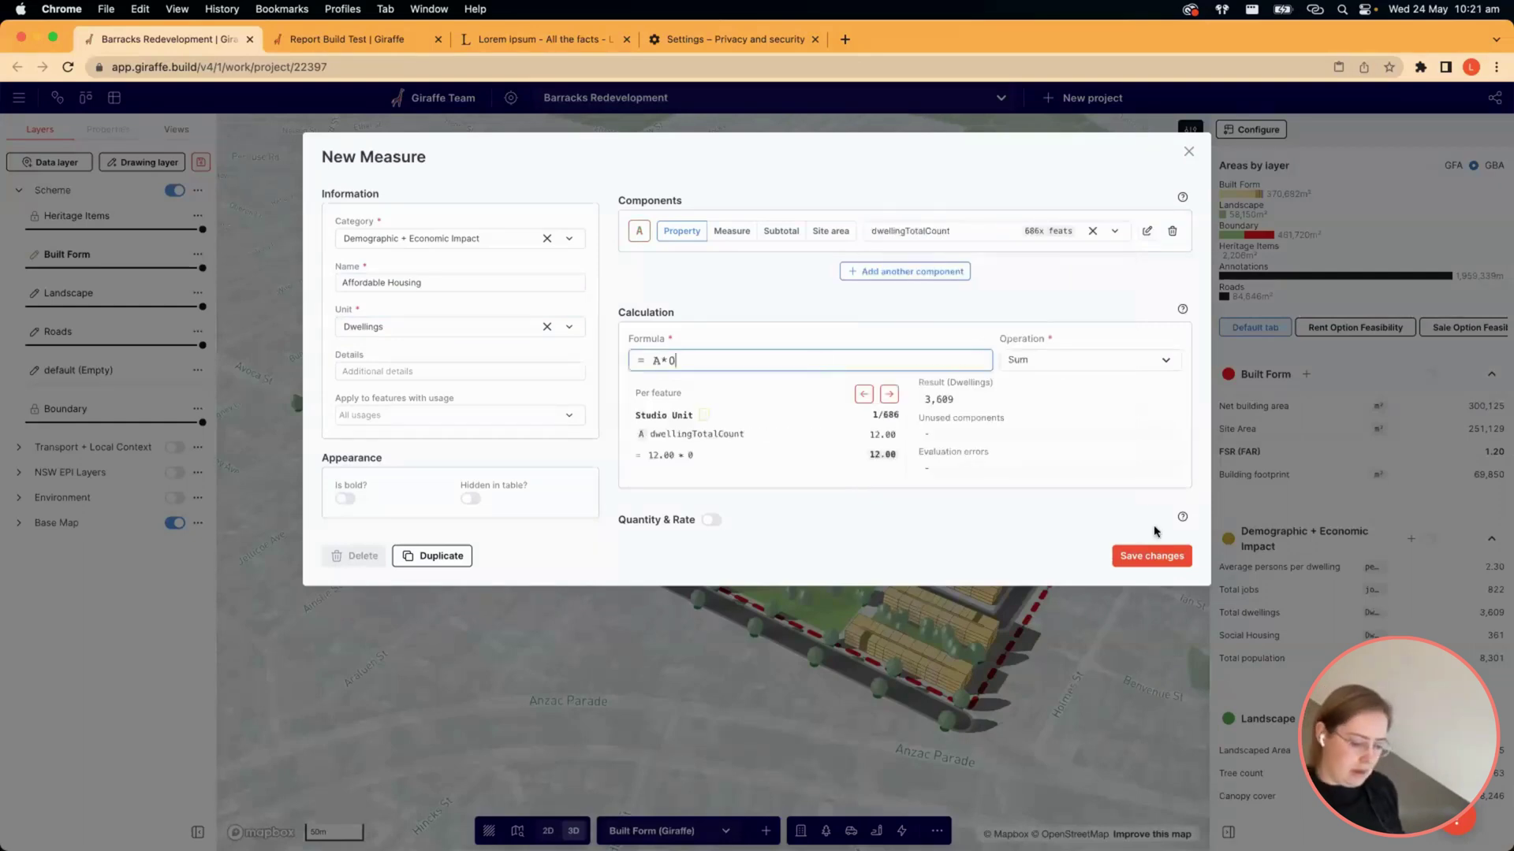
type(".2")
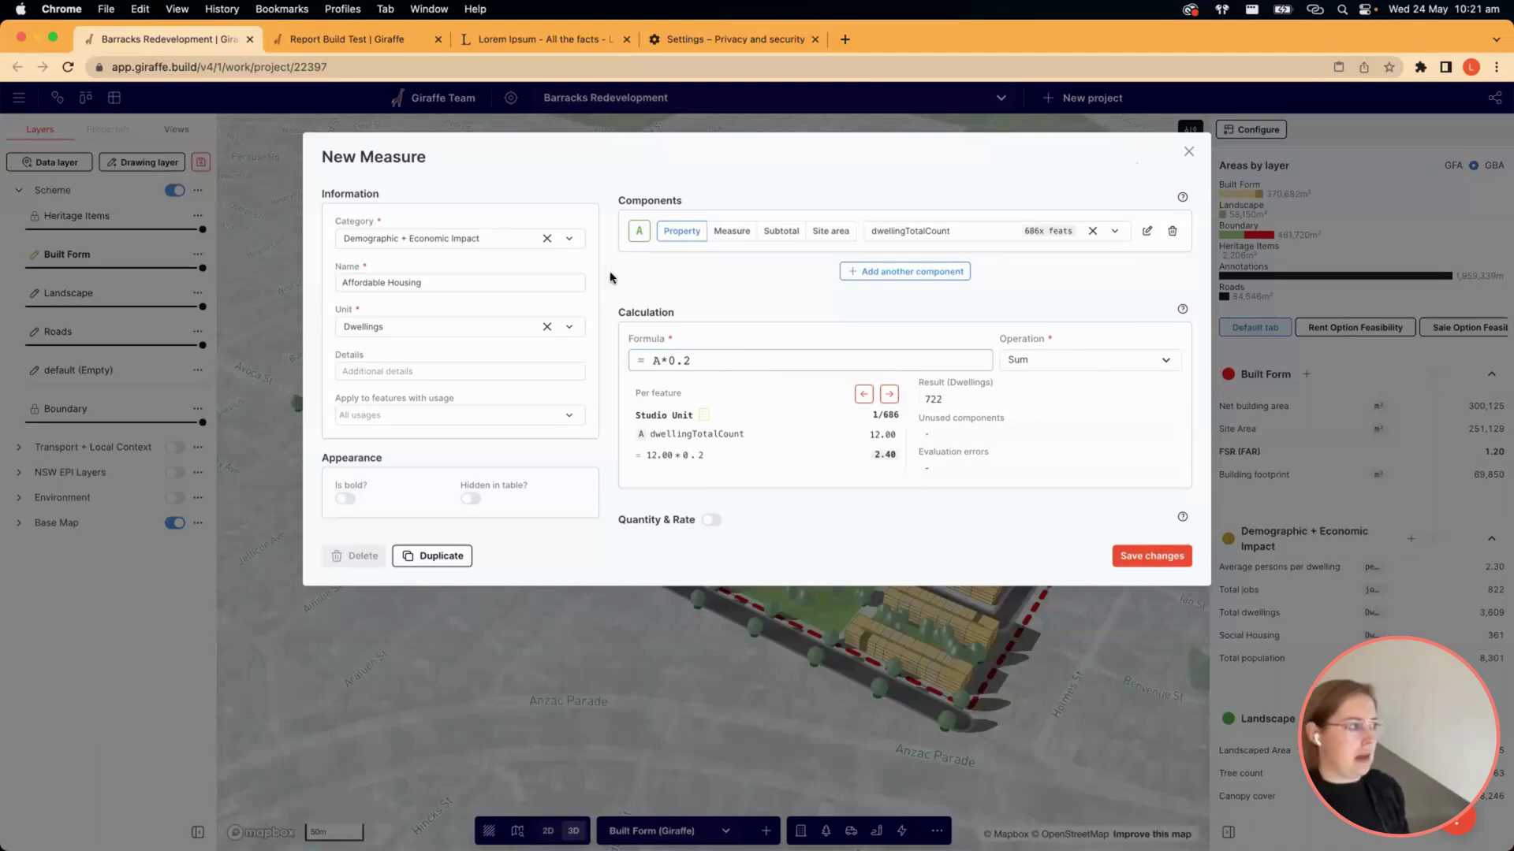
key("Escape")
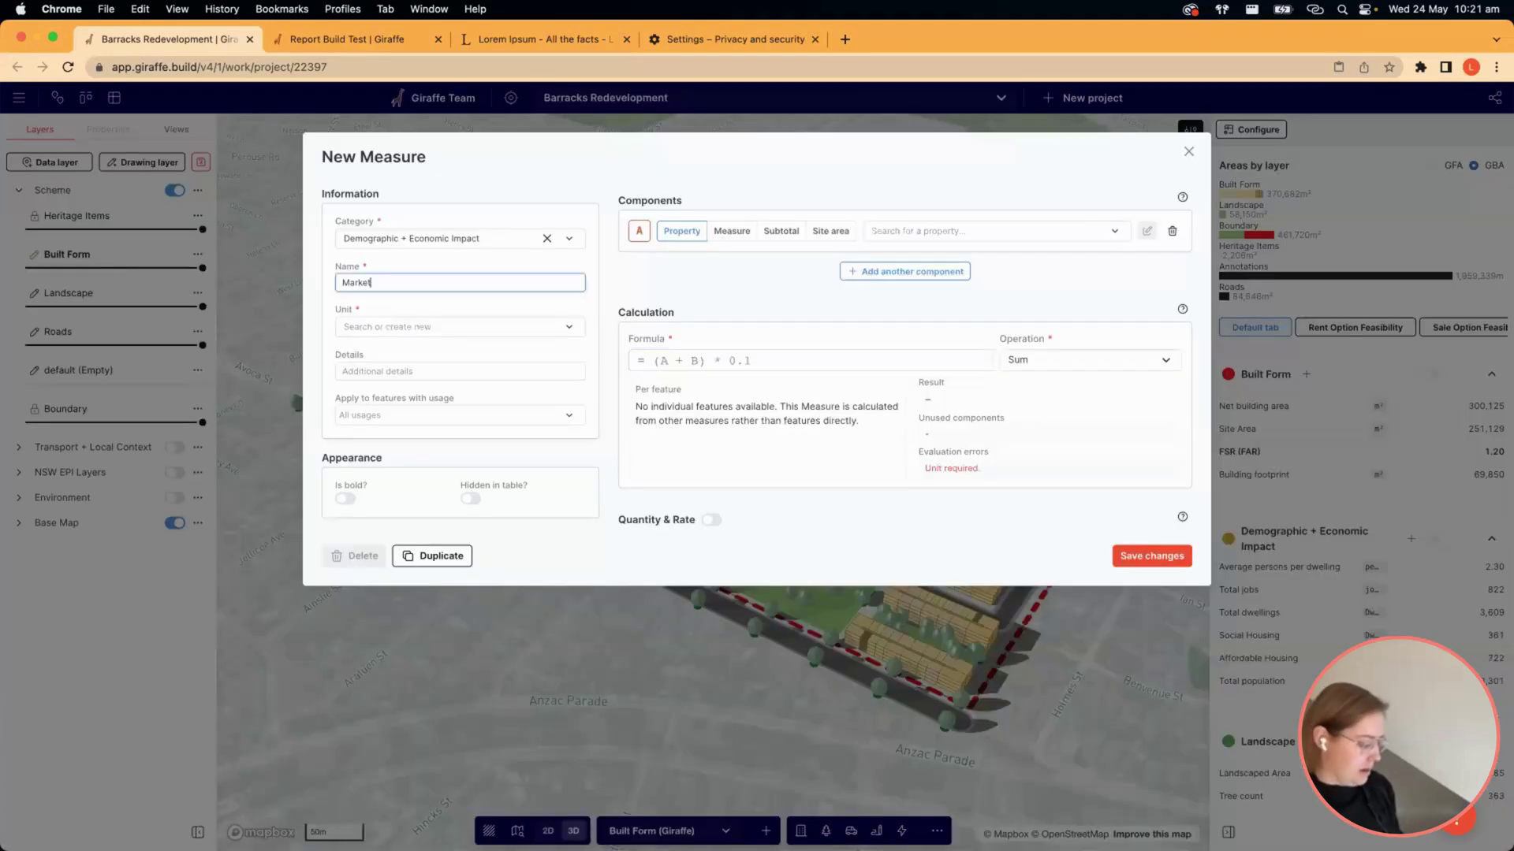
Create a Market Housing measure under Demographic + Economic Impact, in Dwellings, with dwellingTotalCount as component A and the formula A*0.7.
type("Hou")
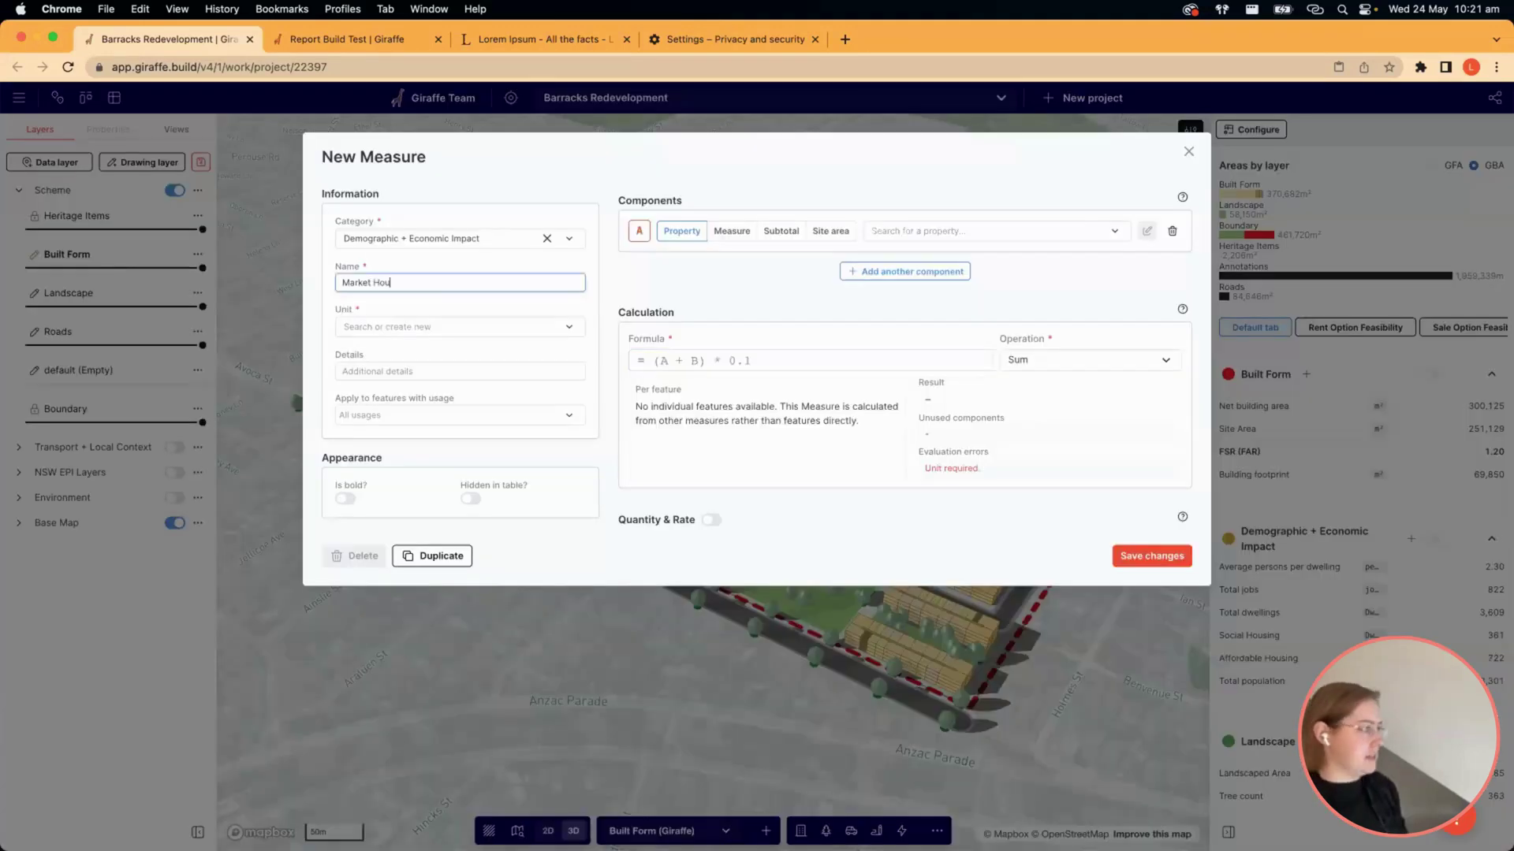
type("sing")
key("Tab")
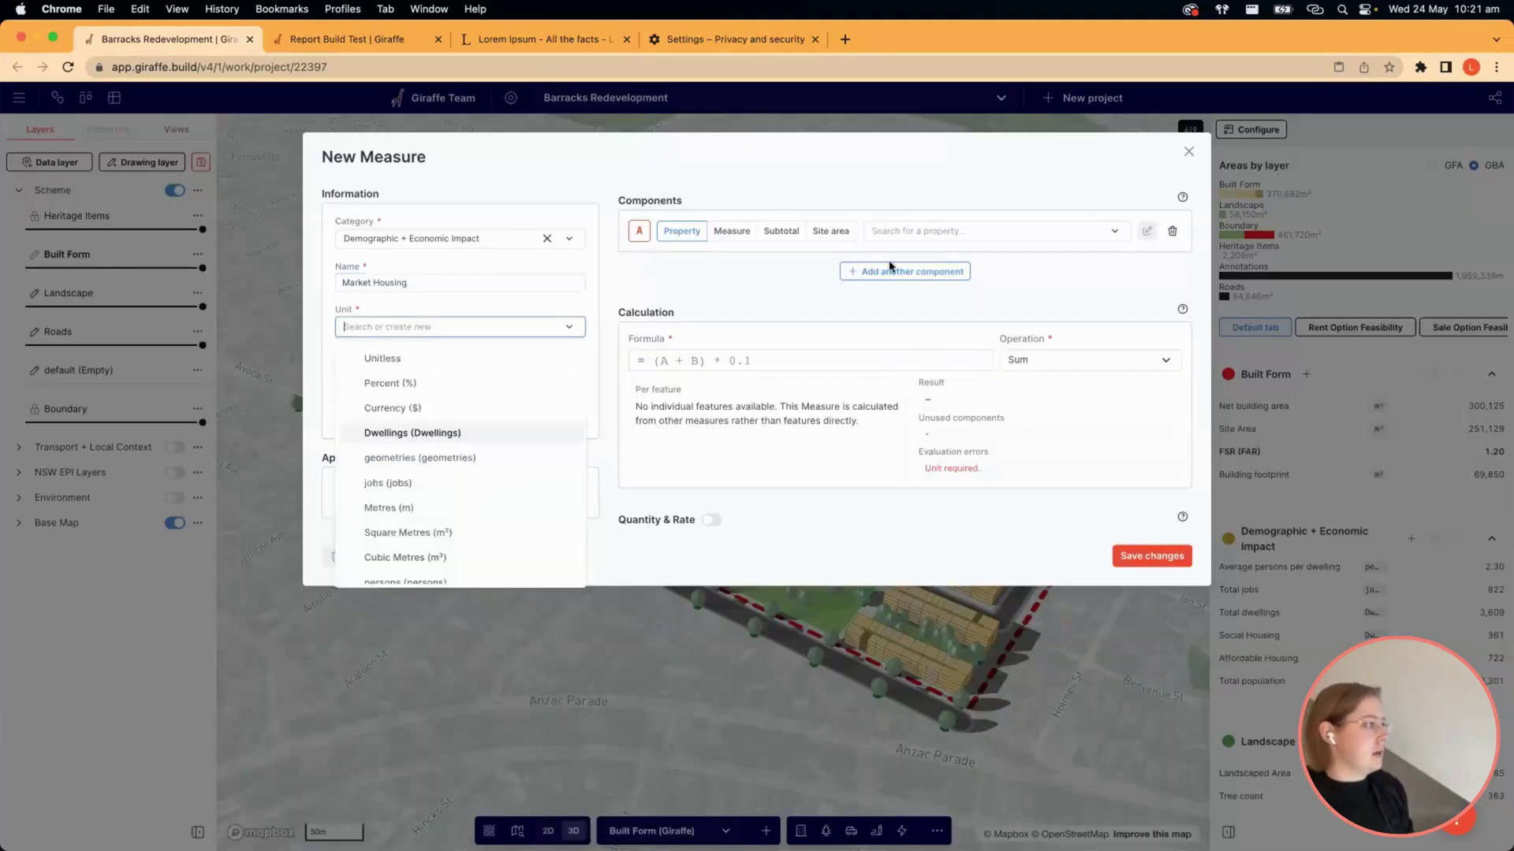
key("Return")
left_click(917, 237)
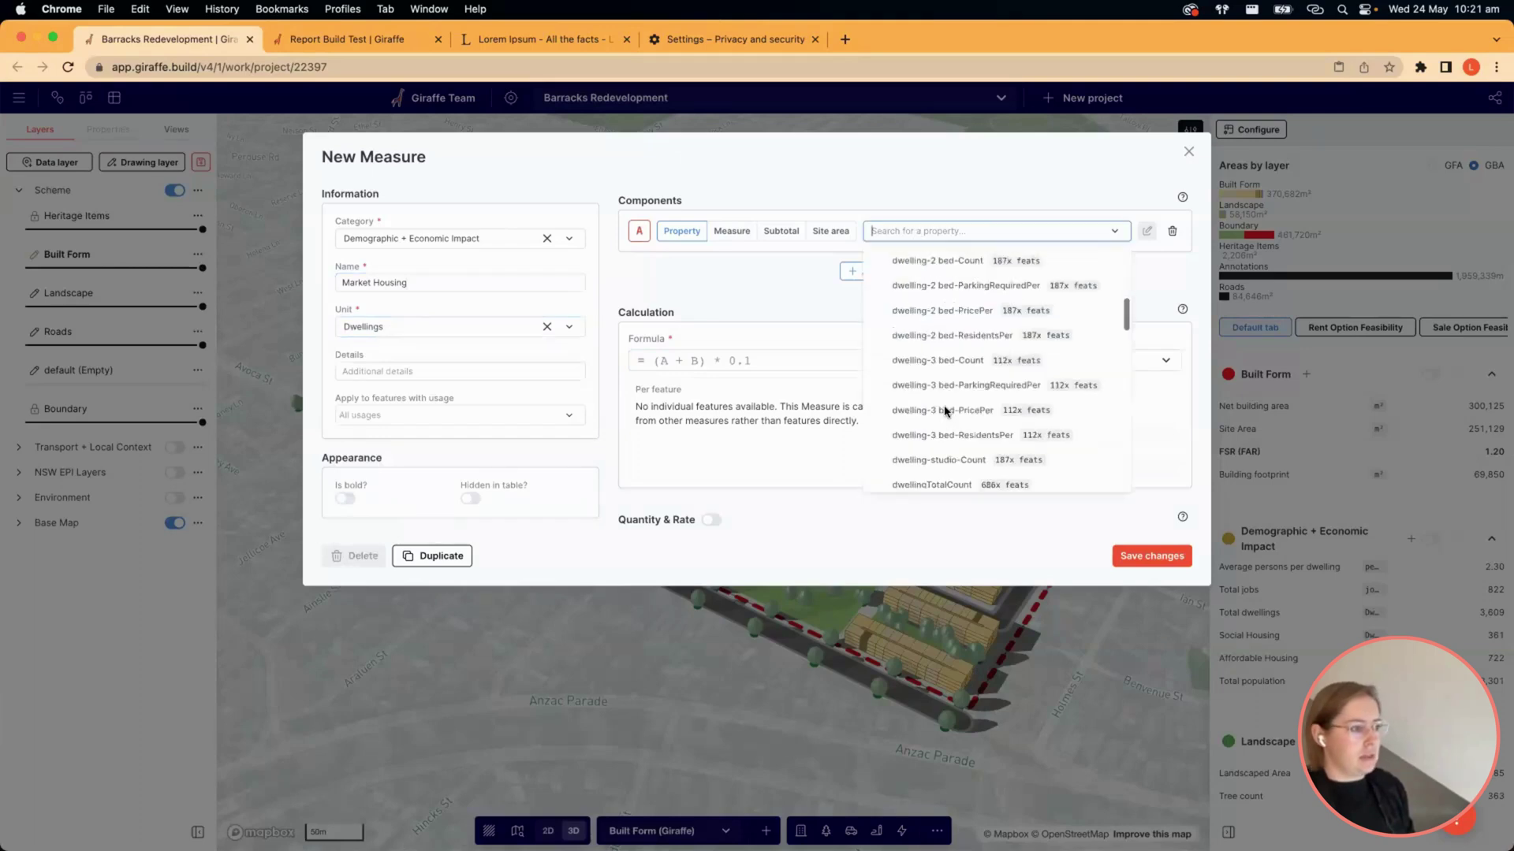
scroll(946, 411, "down", 3)
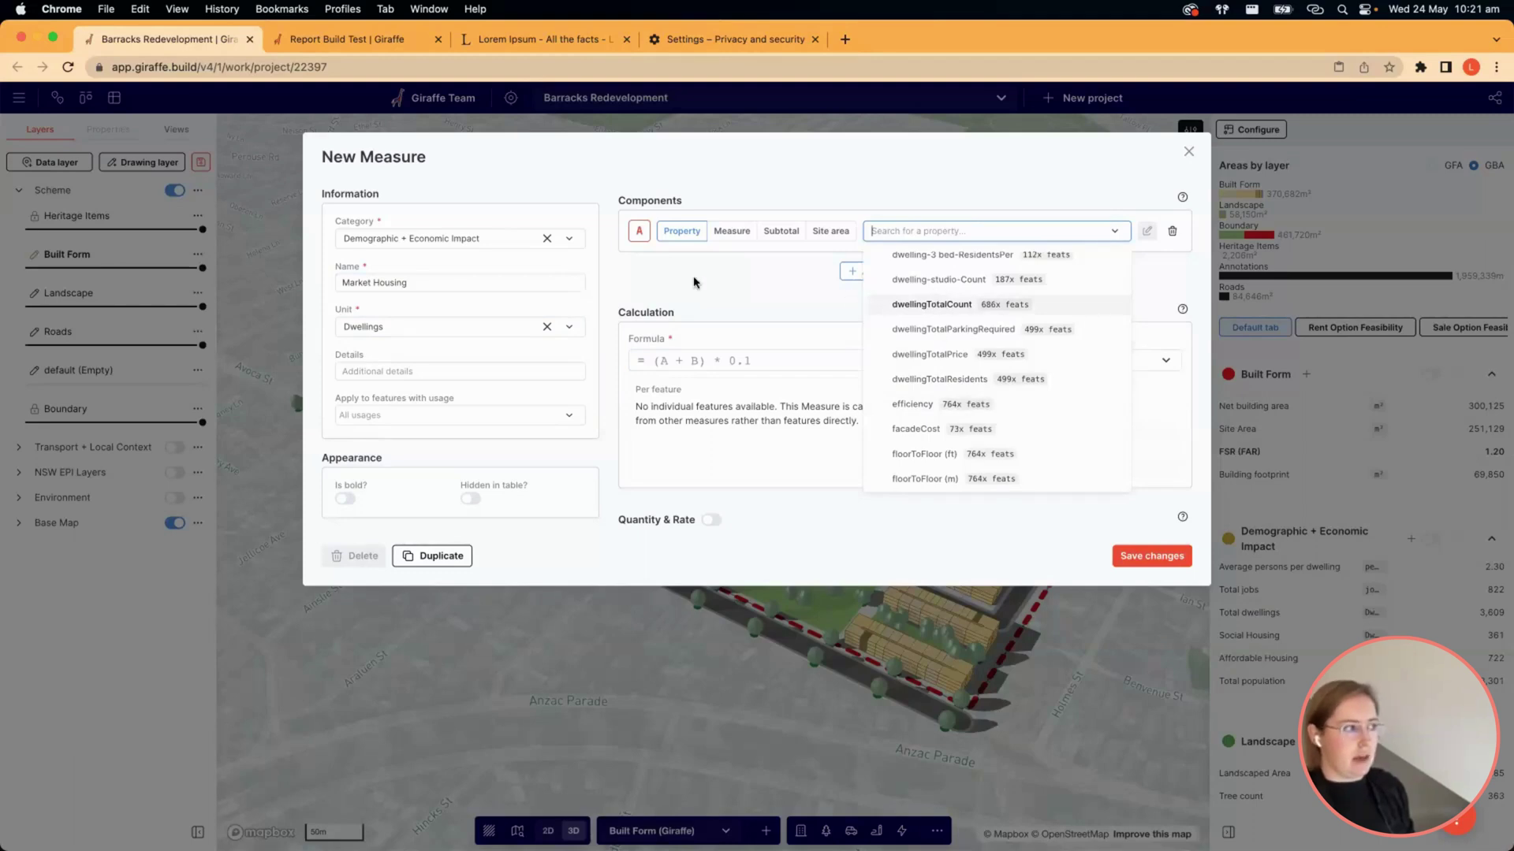
left_click(700, 357)
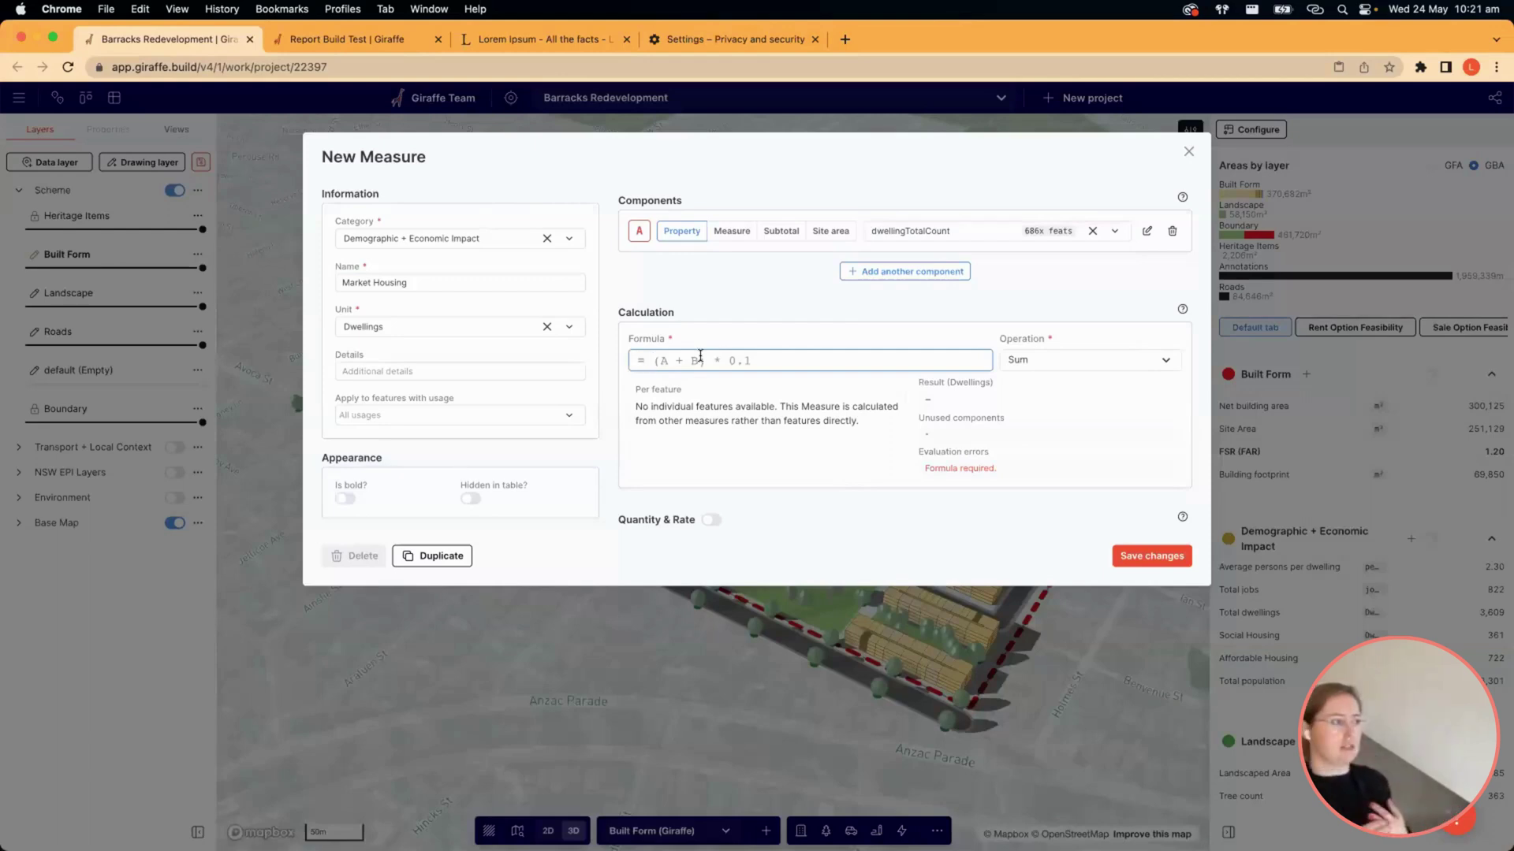
type("A")
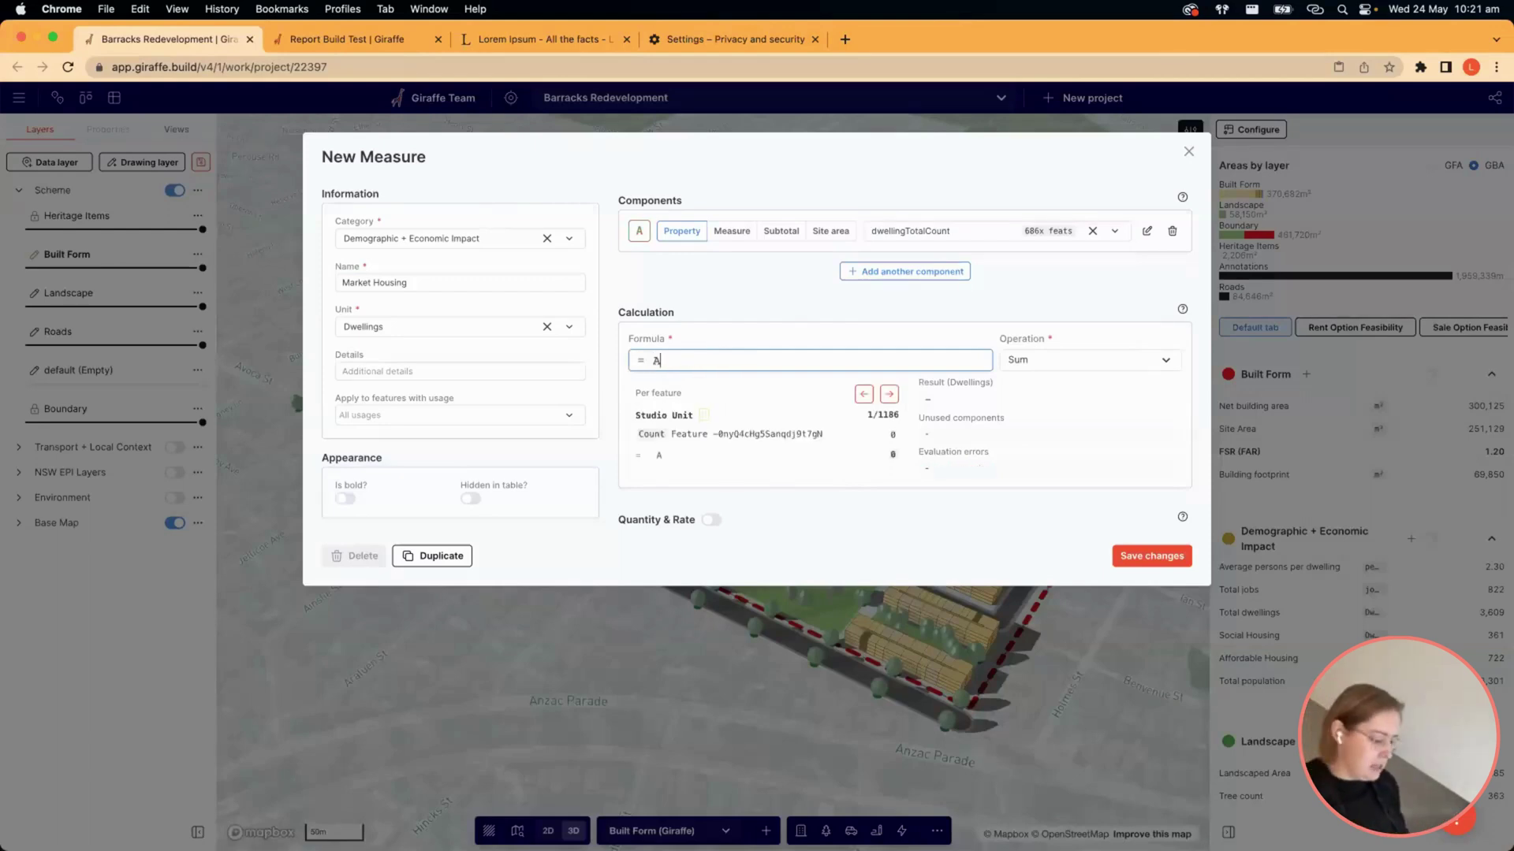
type("*")
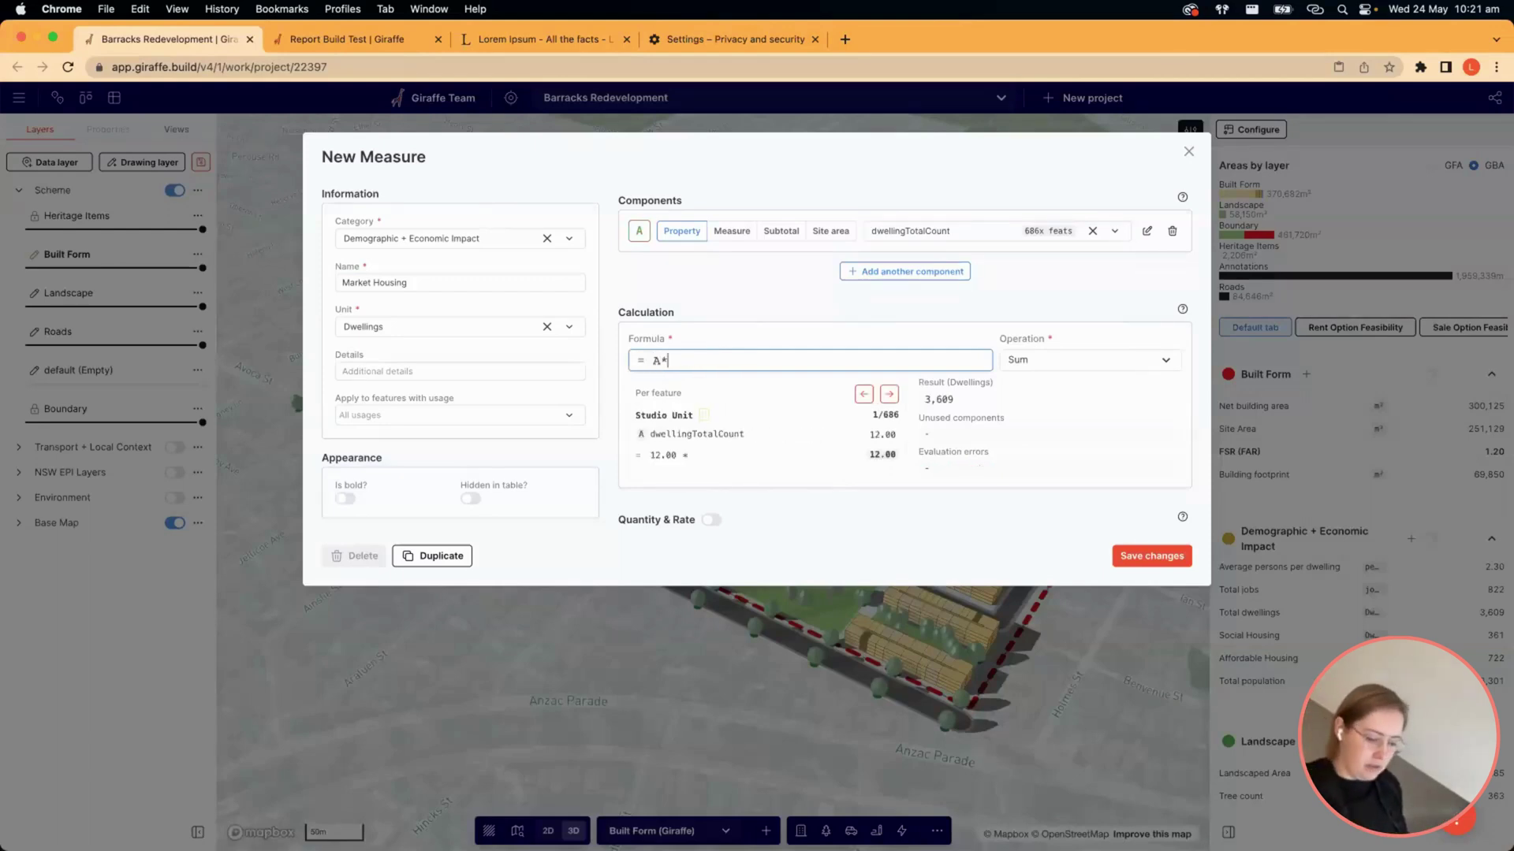
type("0.7")
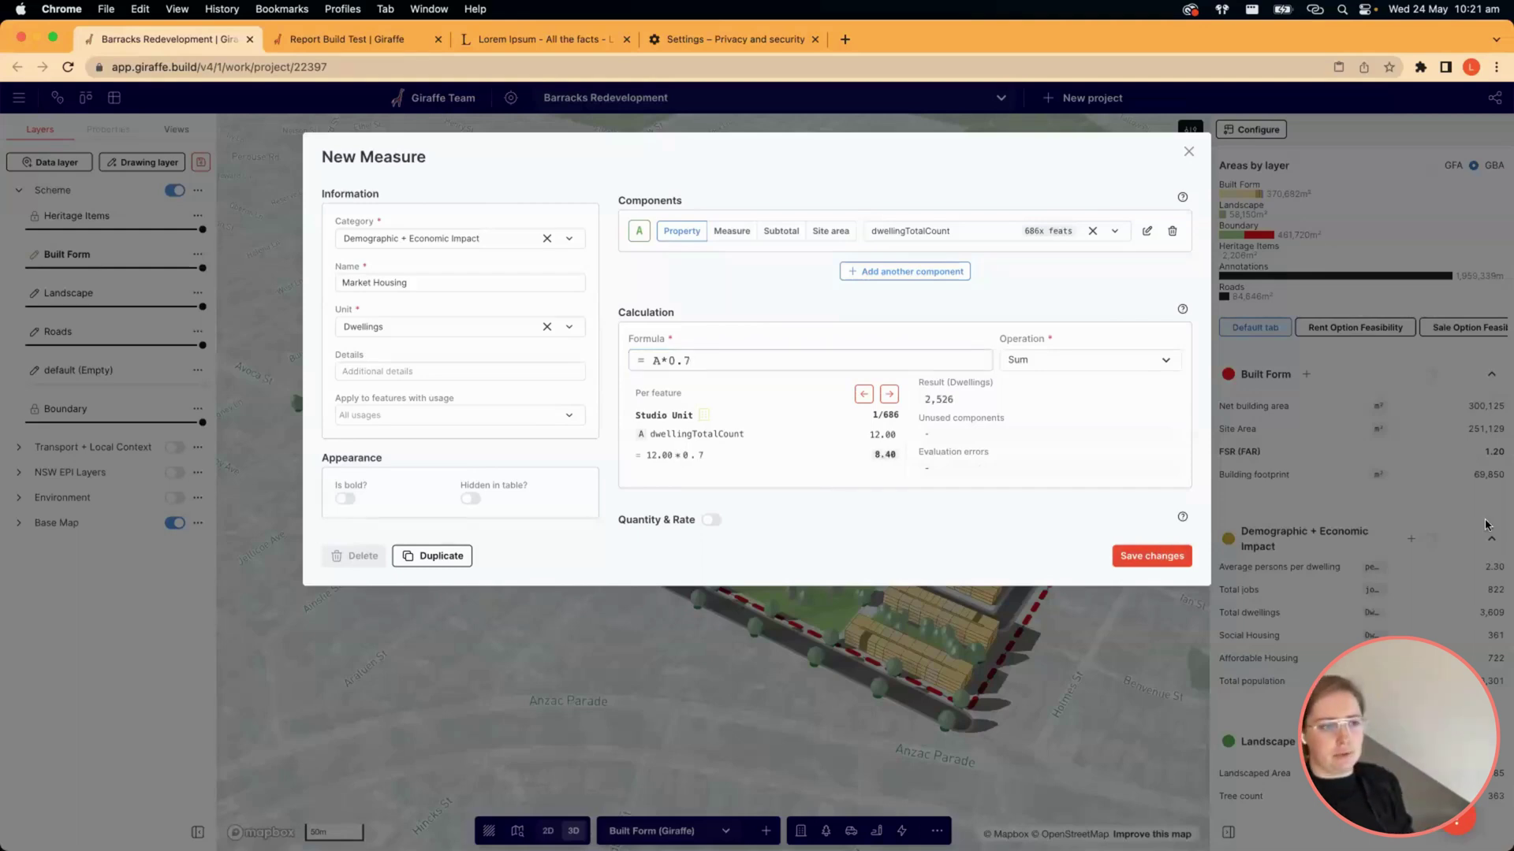
left_click(1412, 500)
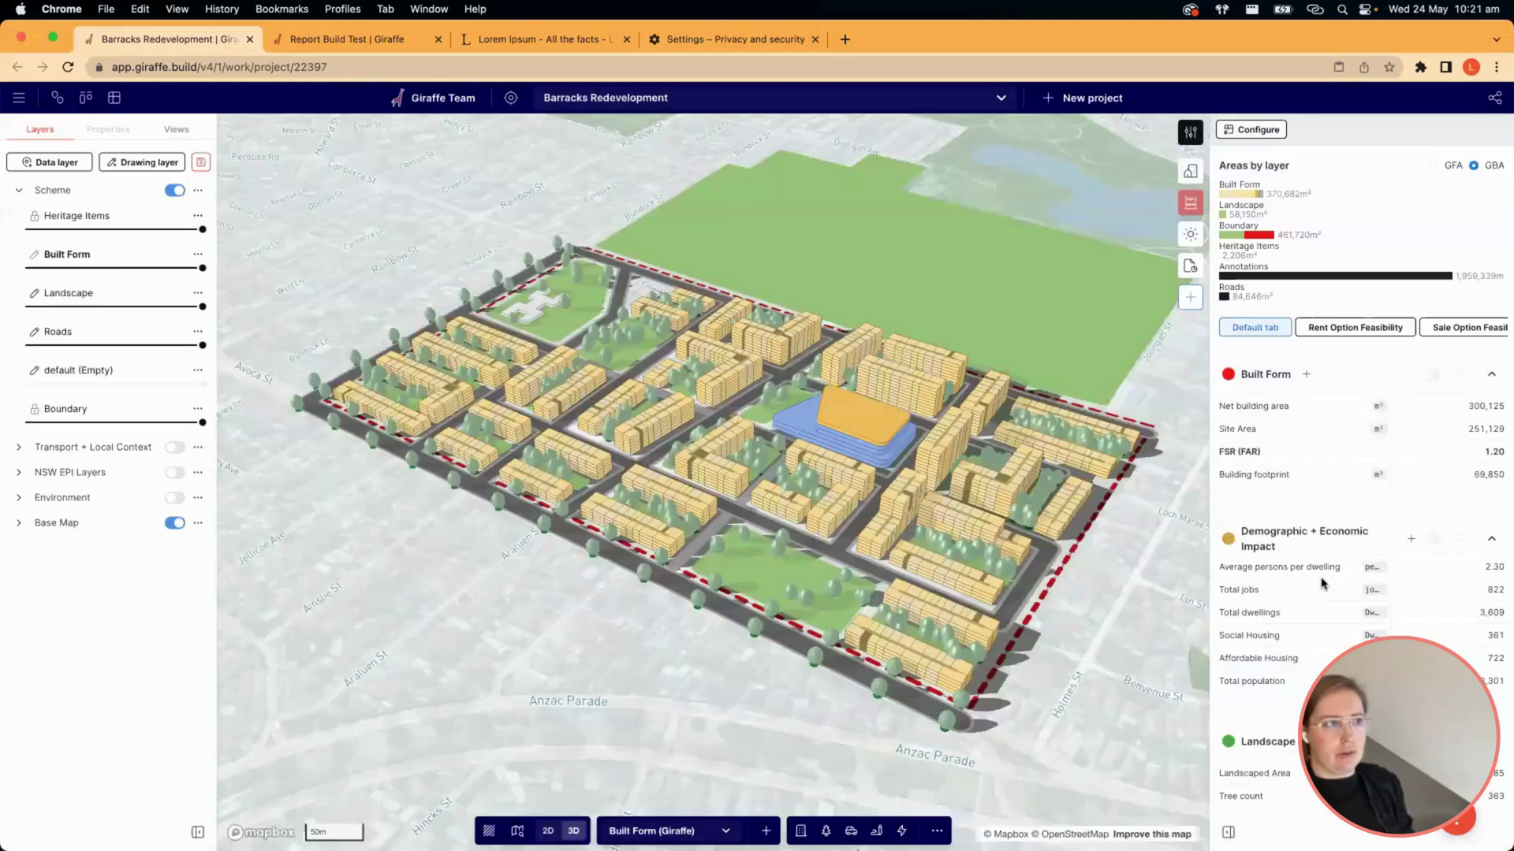
Add a display to the Demographic + Economic Impact category in the analytics configuration and make it a pie chart.
left_click(1259, 131)
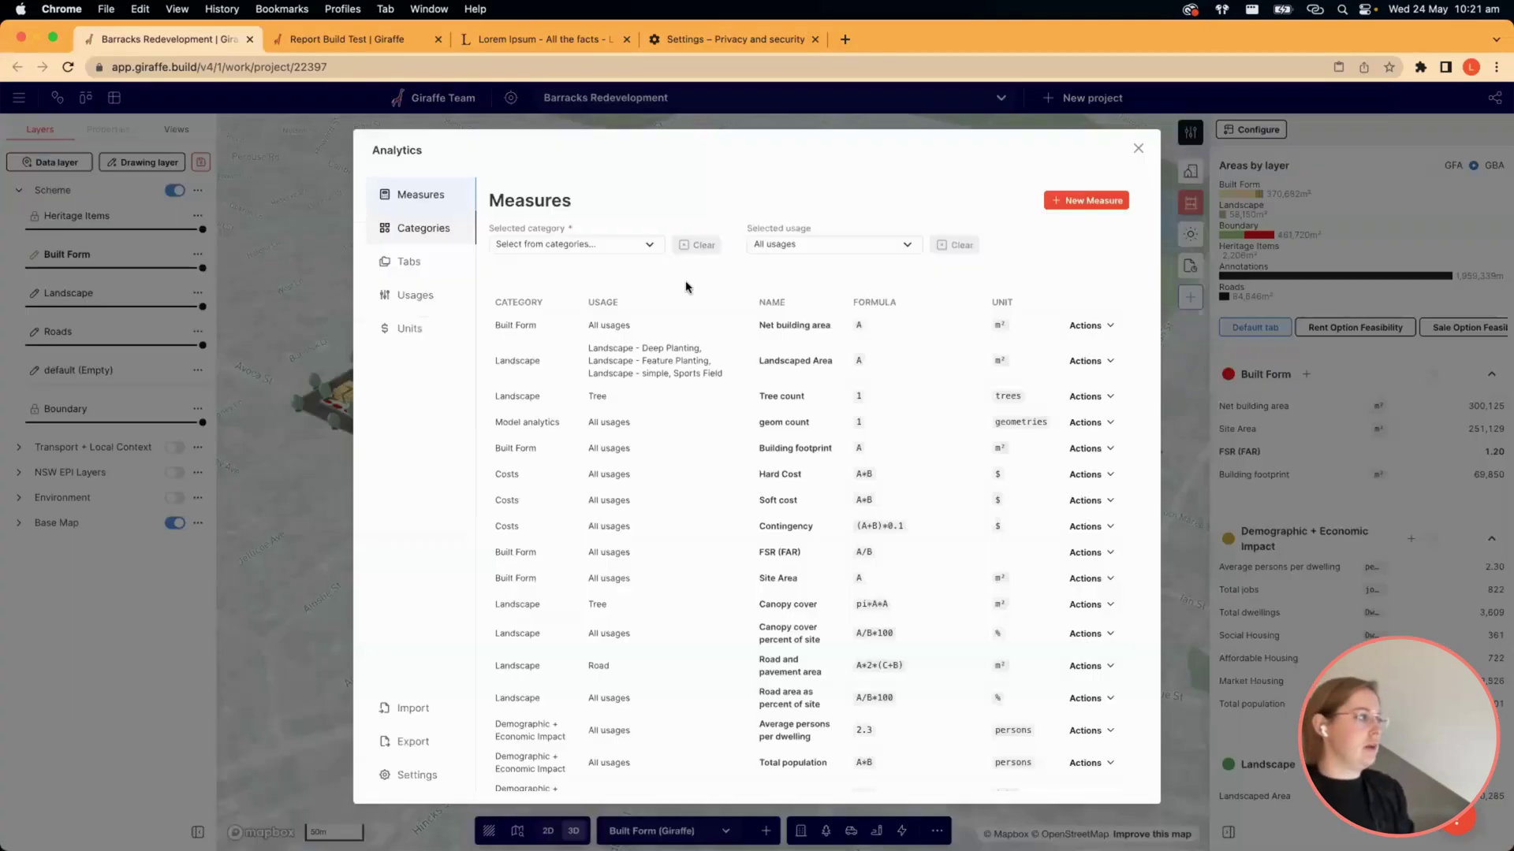
left_click(423, 228)
left_click(649, 246)
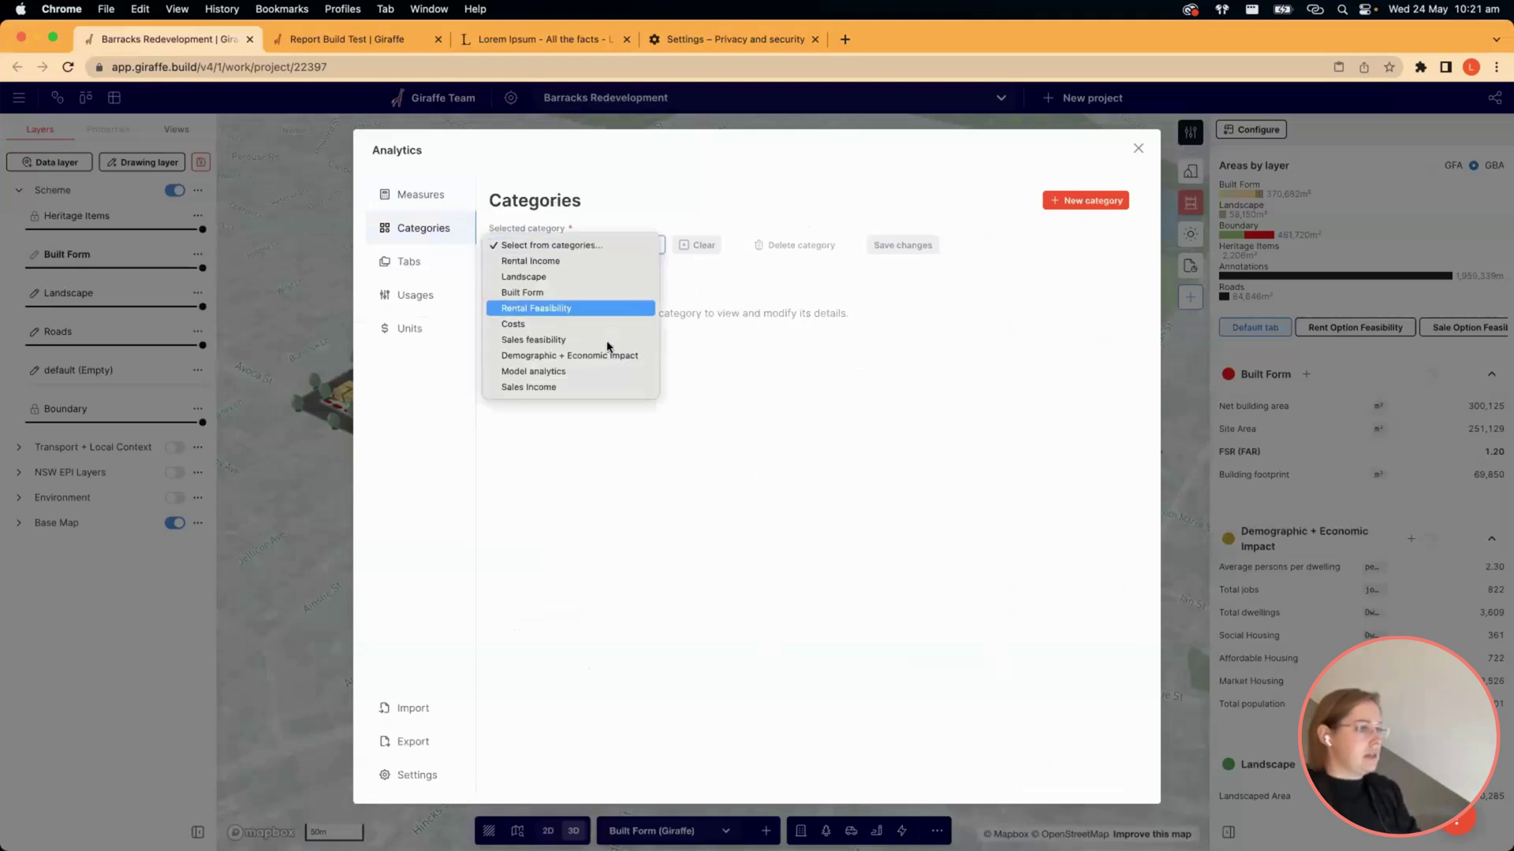
left_click(593, 356)
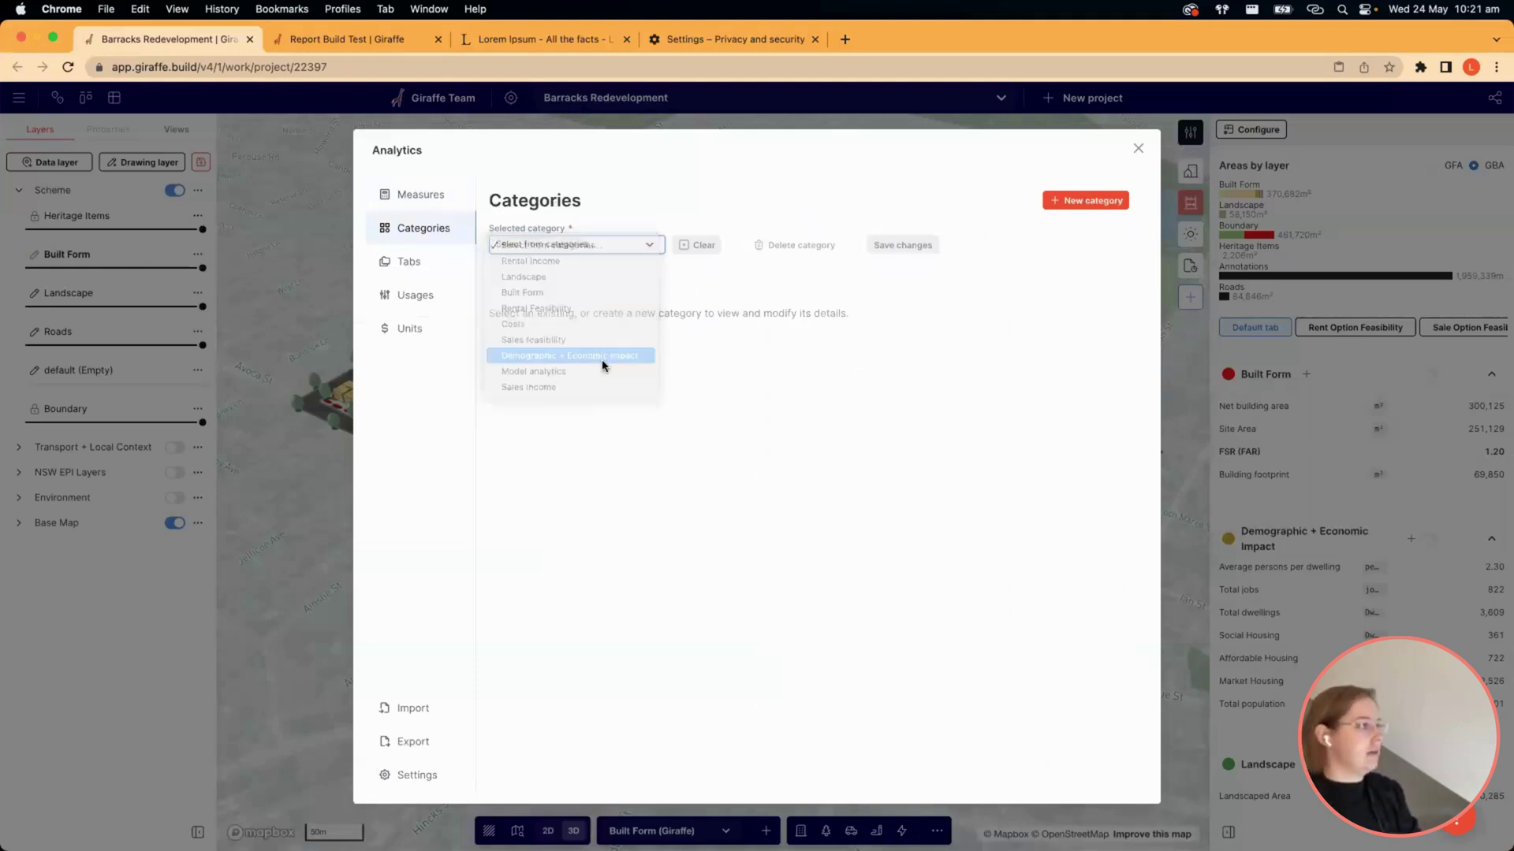
left_click(641, 420)
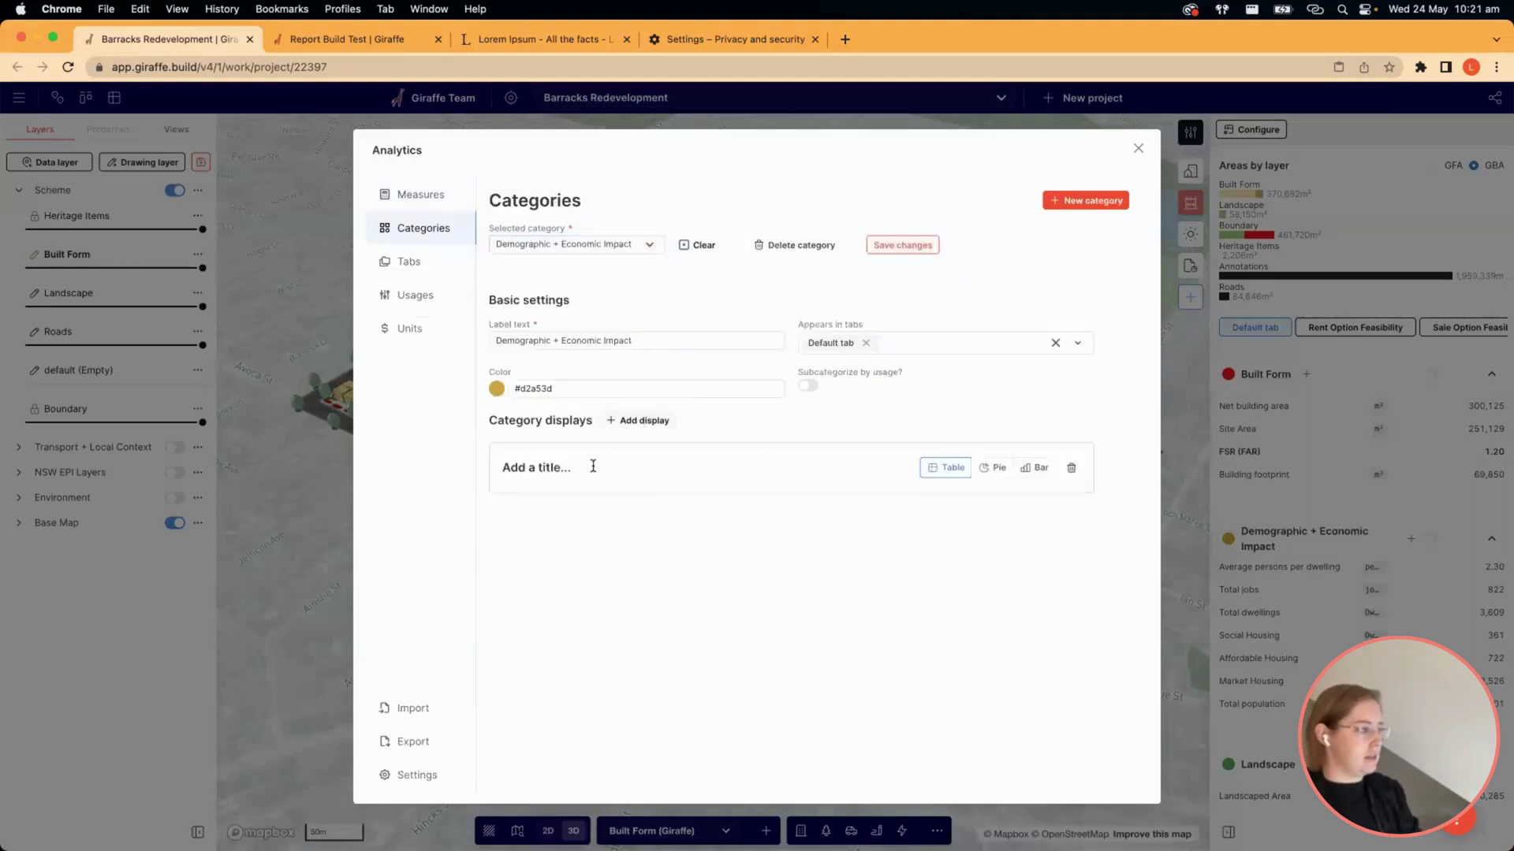
left_click(557, 469)
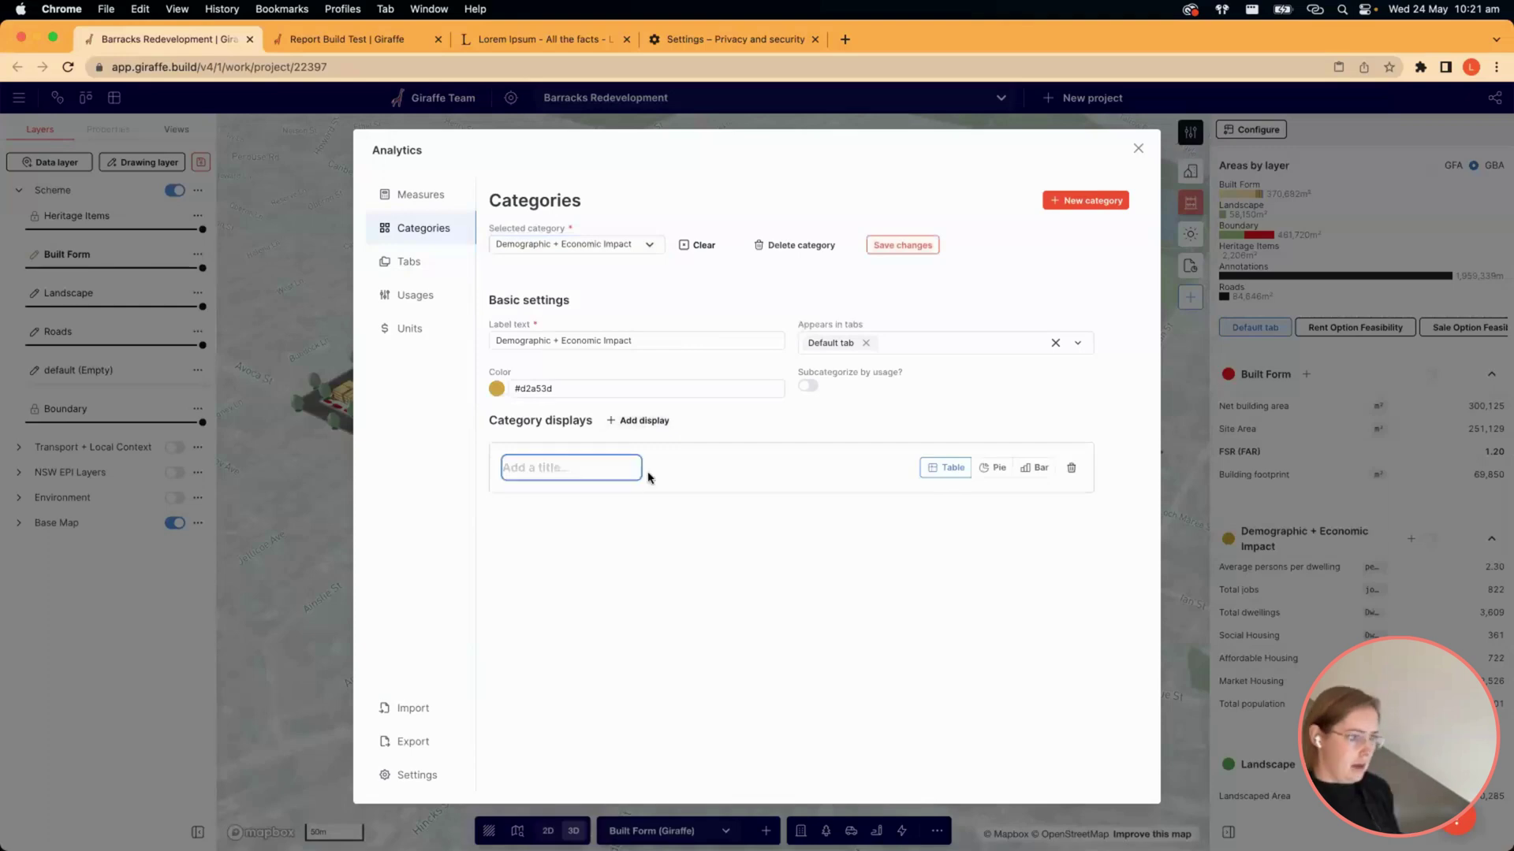
left_click(984, 476)
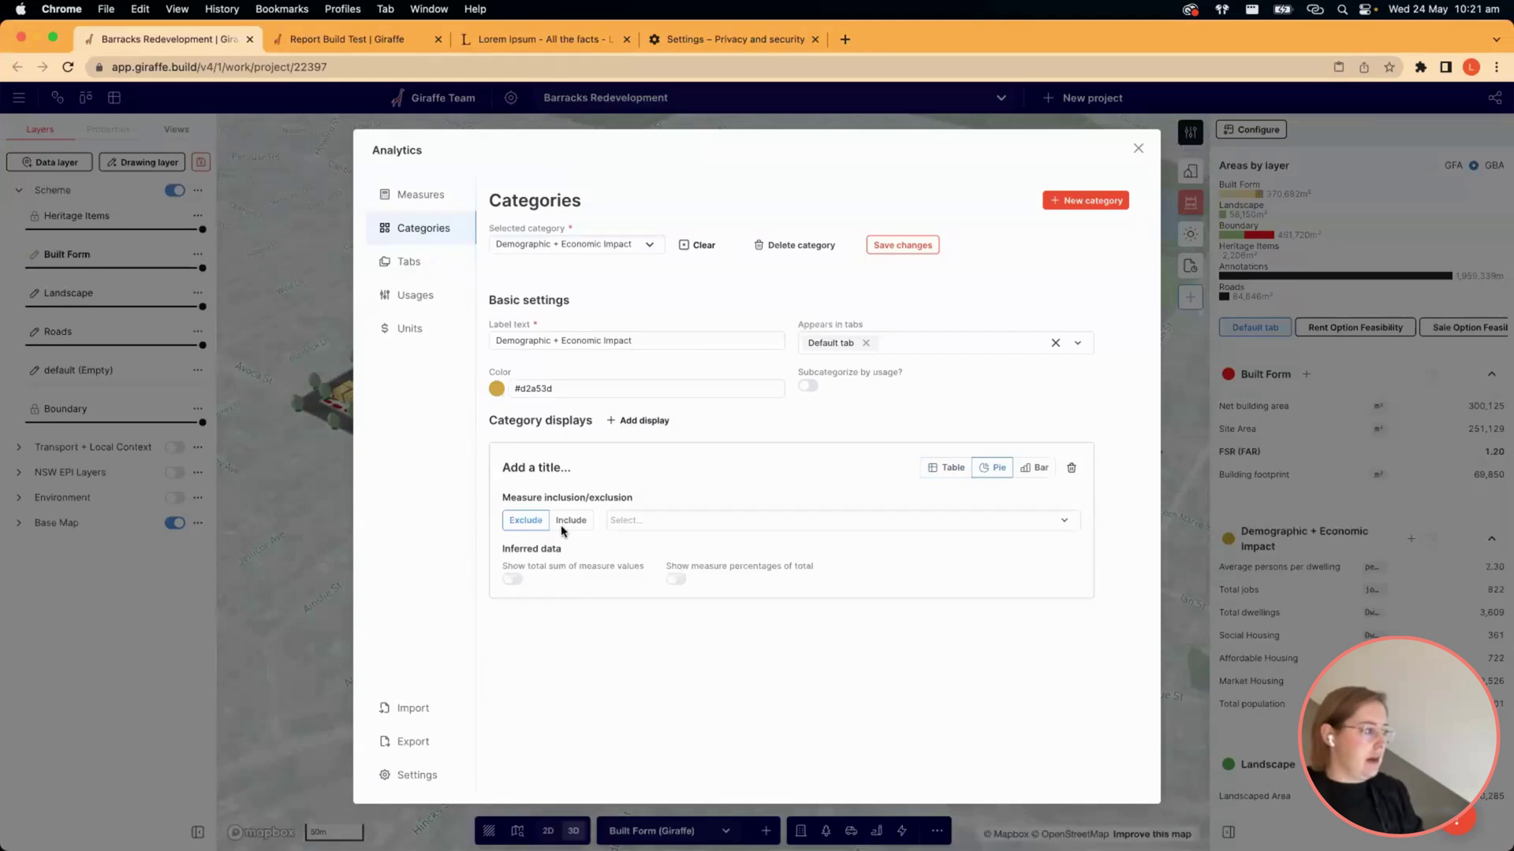
Include only Social Housing, Affordable Housing and Market Housing in the pie chart and show measure percentages of total.
left_click(571, 521)
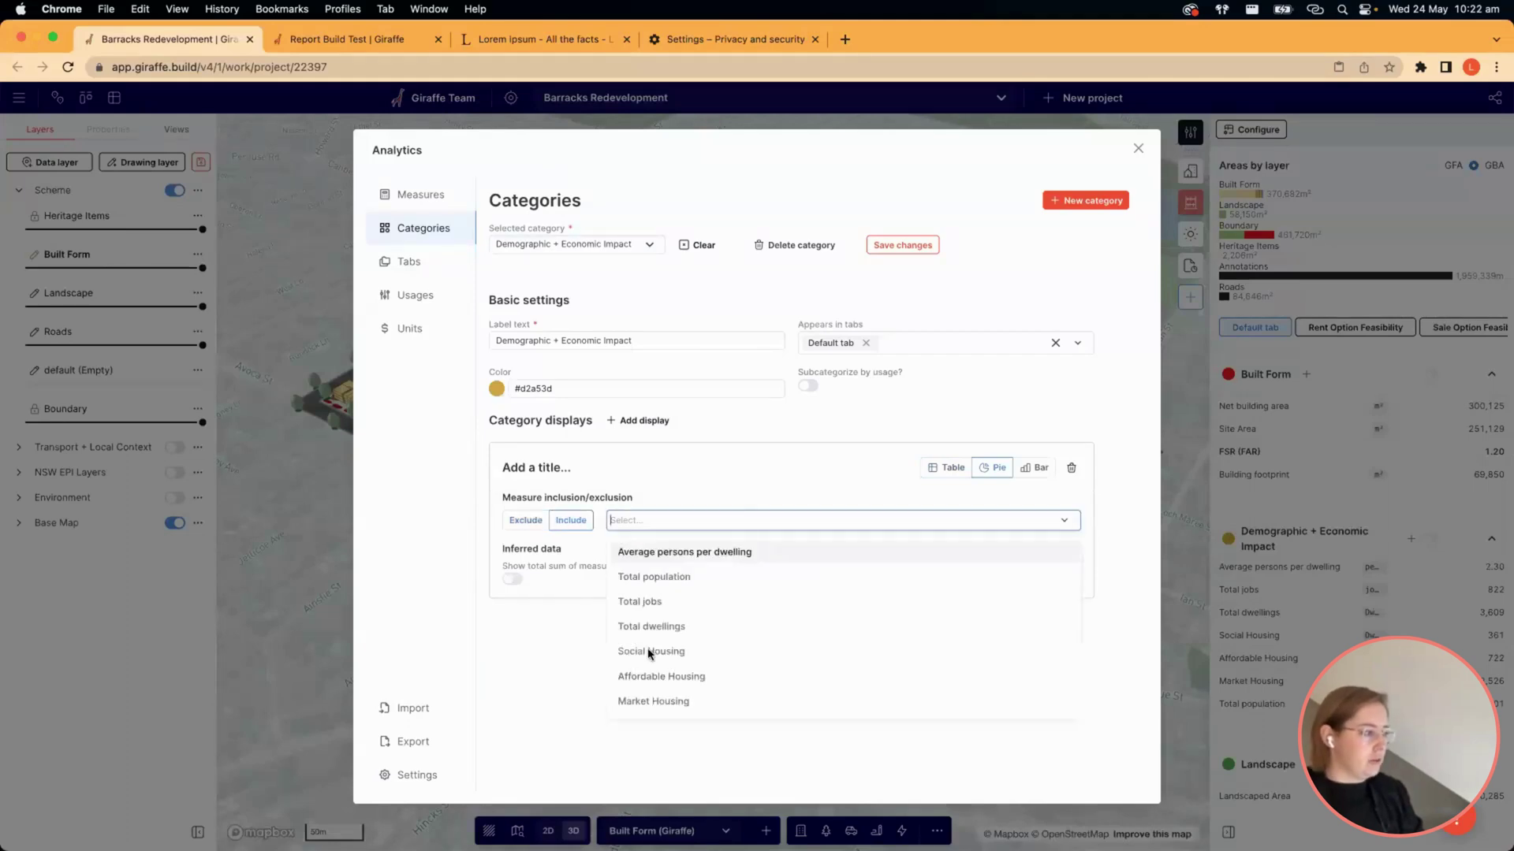
left_click(655, 651)
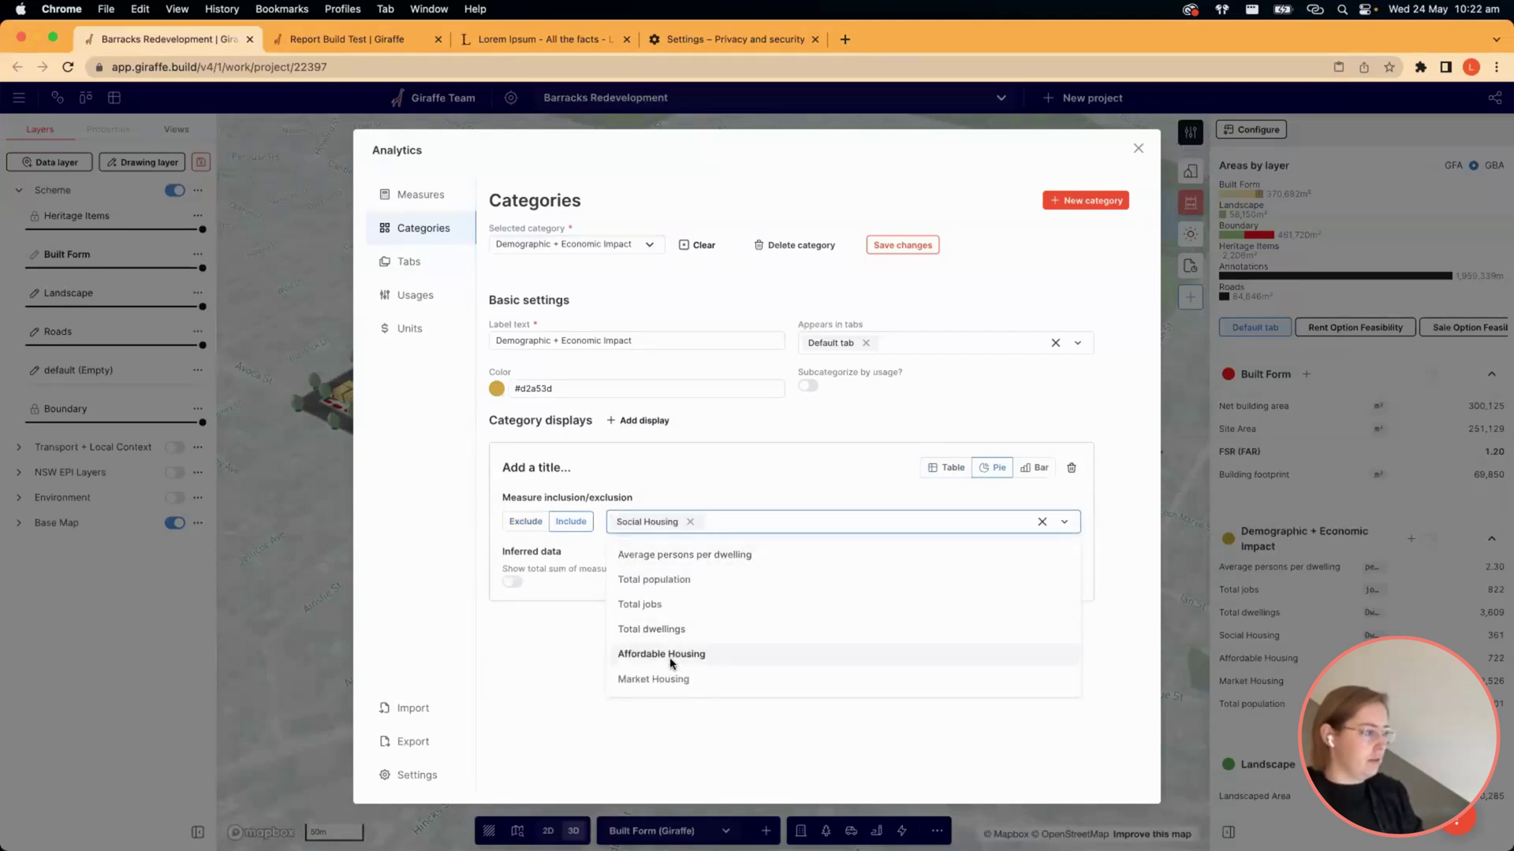
left_click(670, 659)
left_click(627, 655)
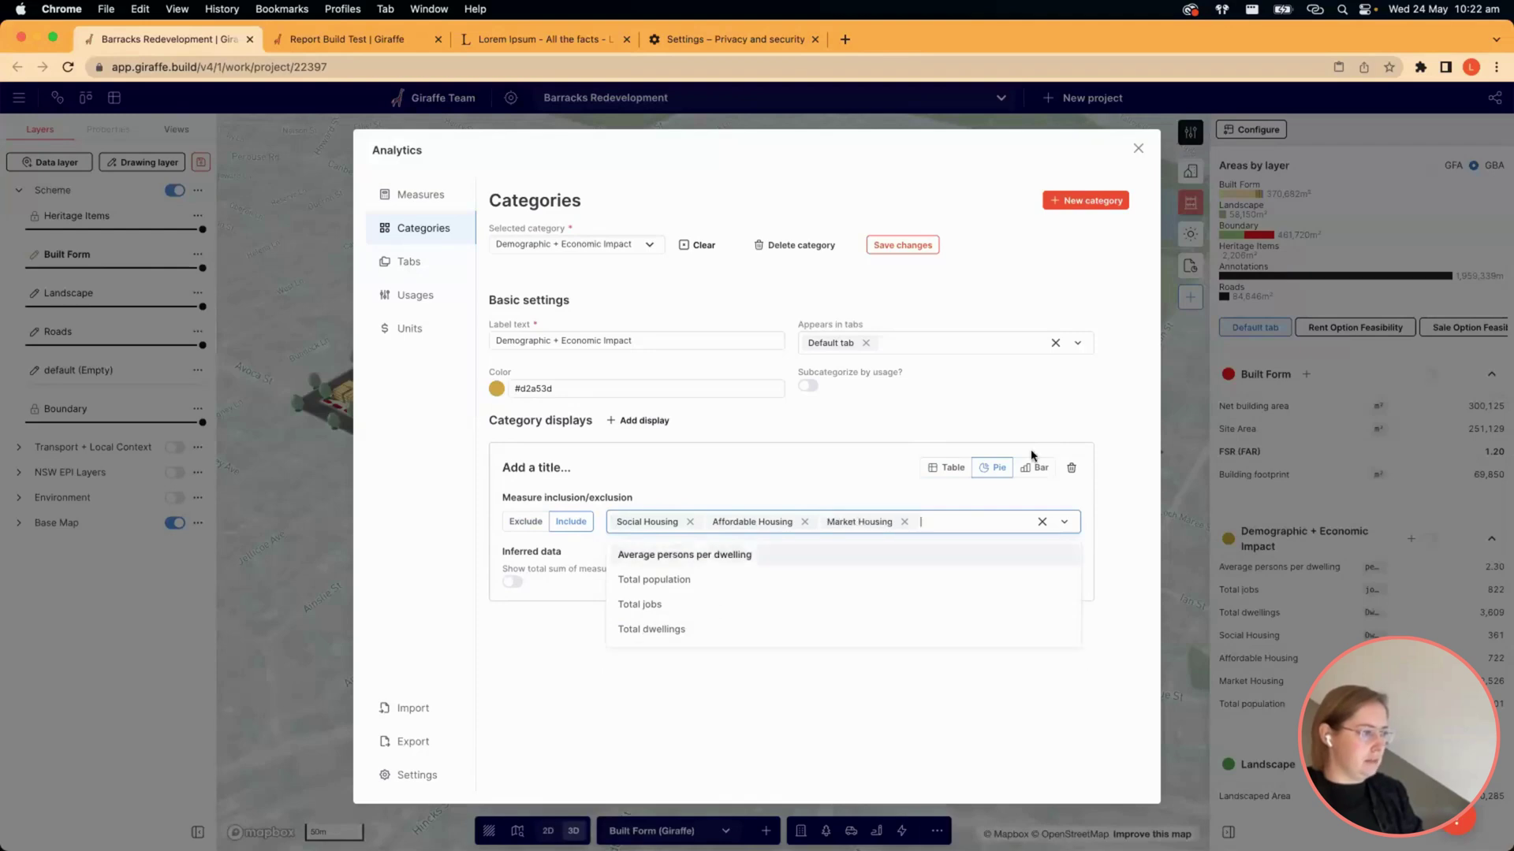
left_click(983, 475)
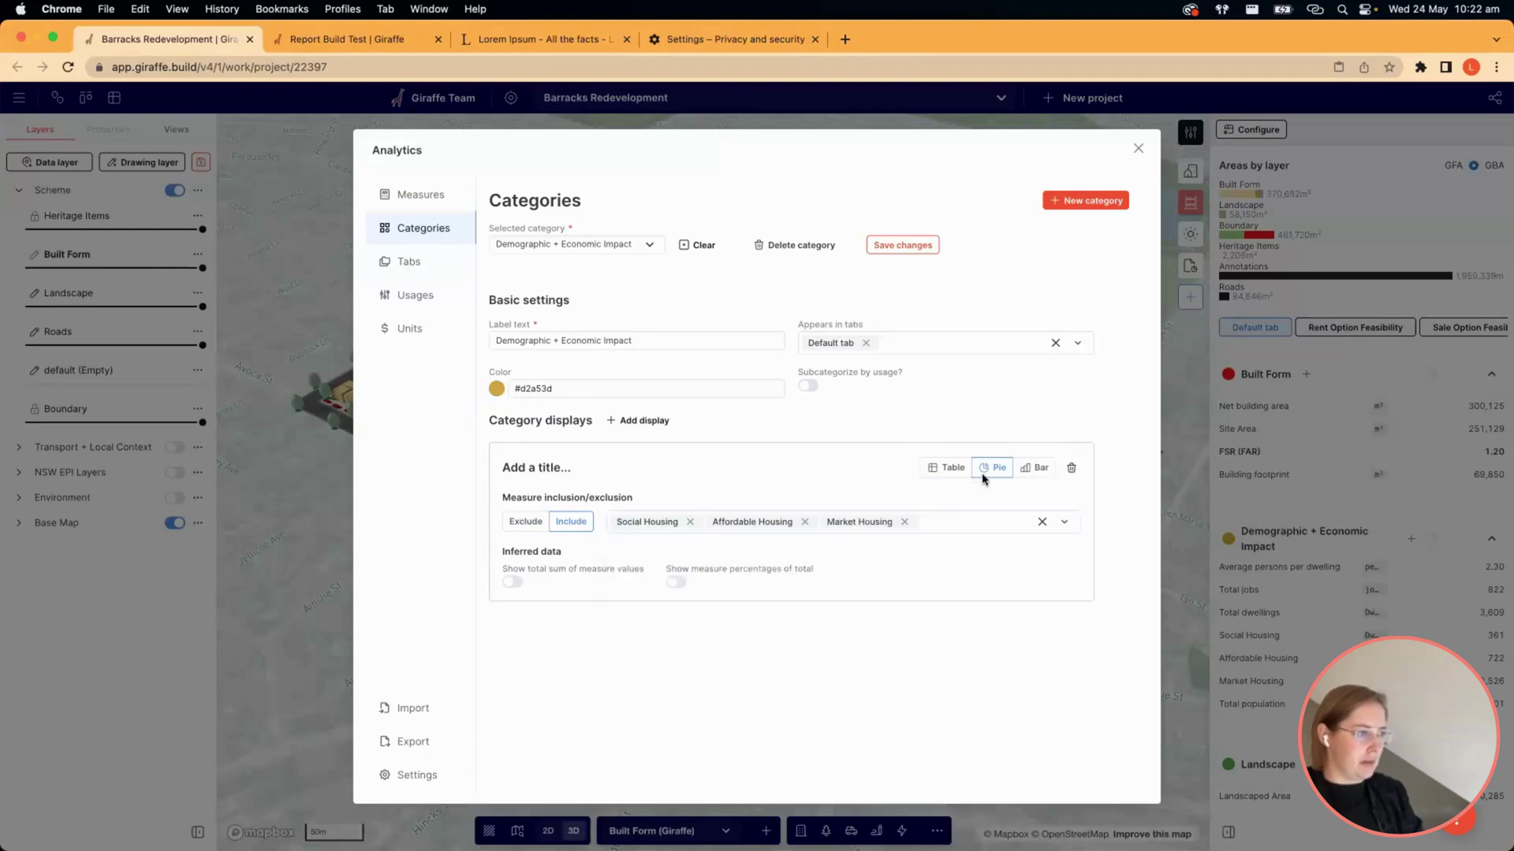
left_click(674, 582)
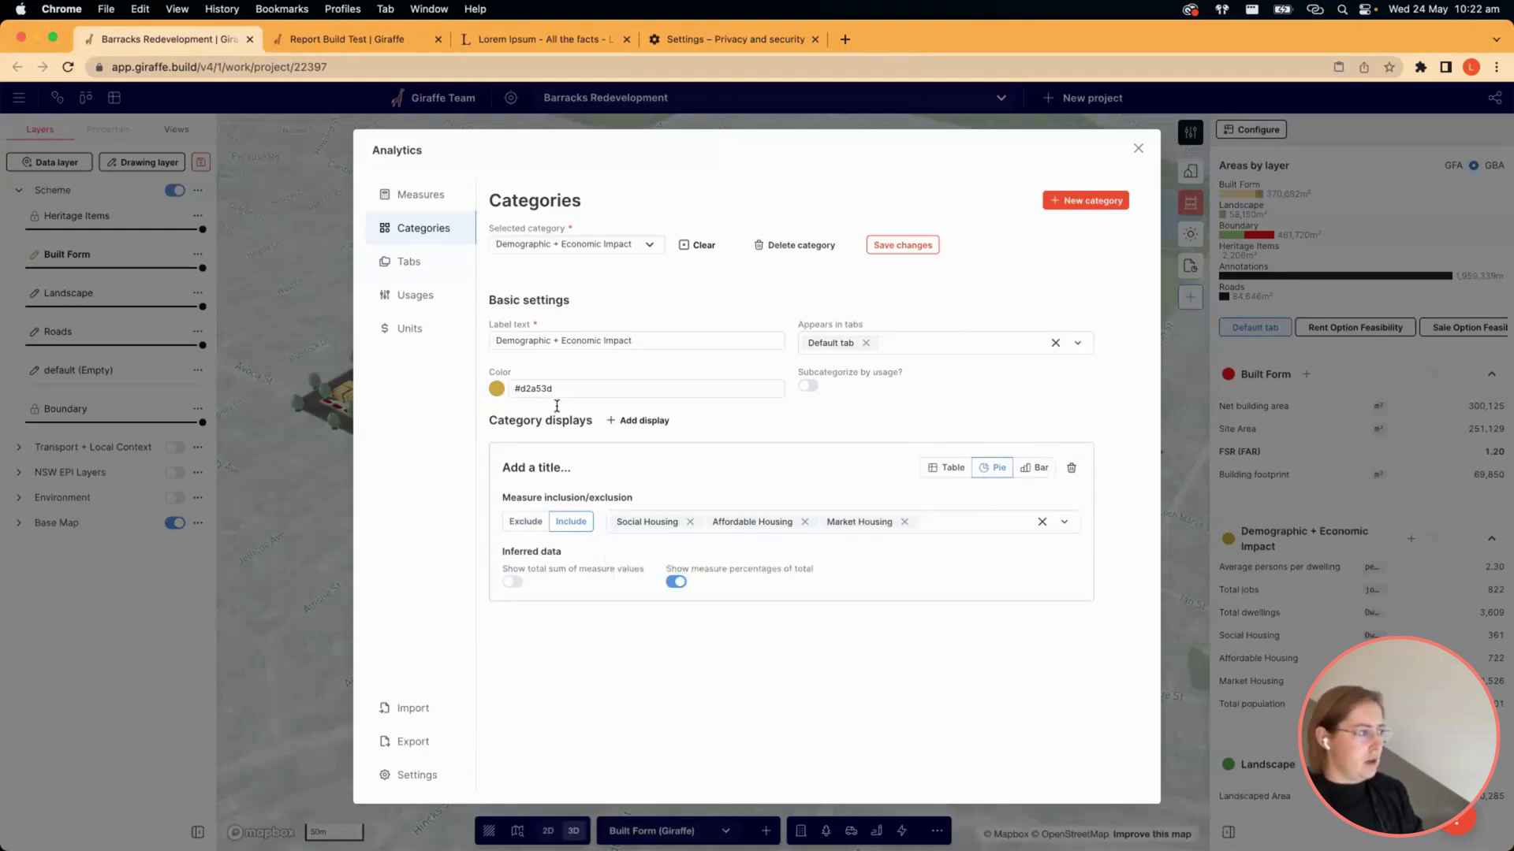
Add a second, table display to the Demographic + Economic Impact category and save the category changes.
left_click(625, 420)
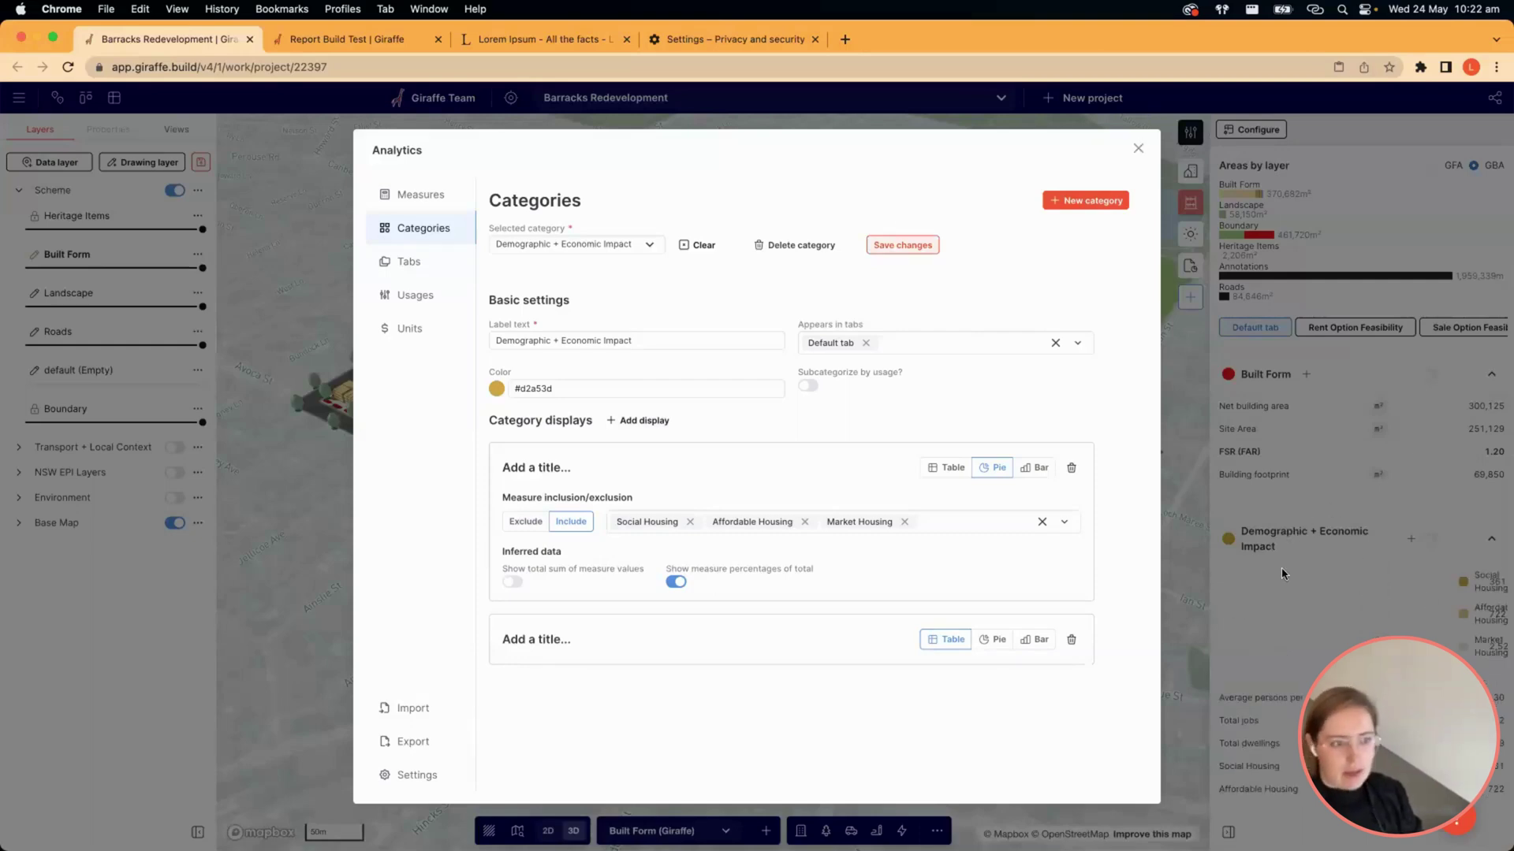
left_click(1338, 552)
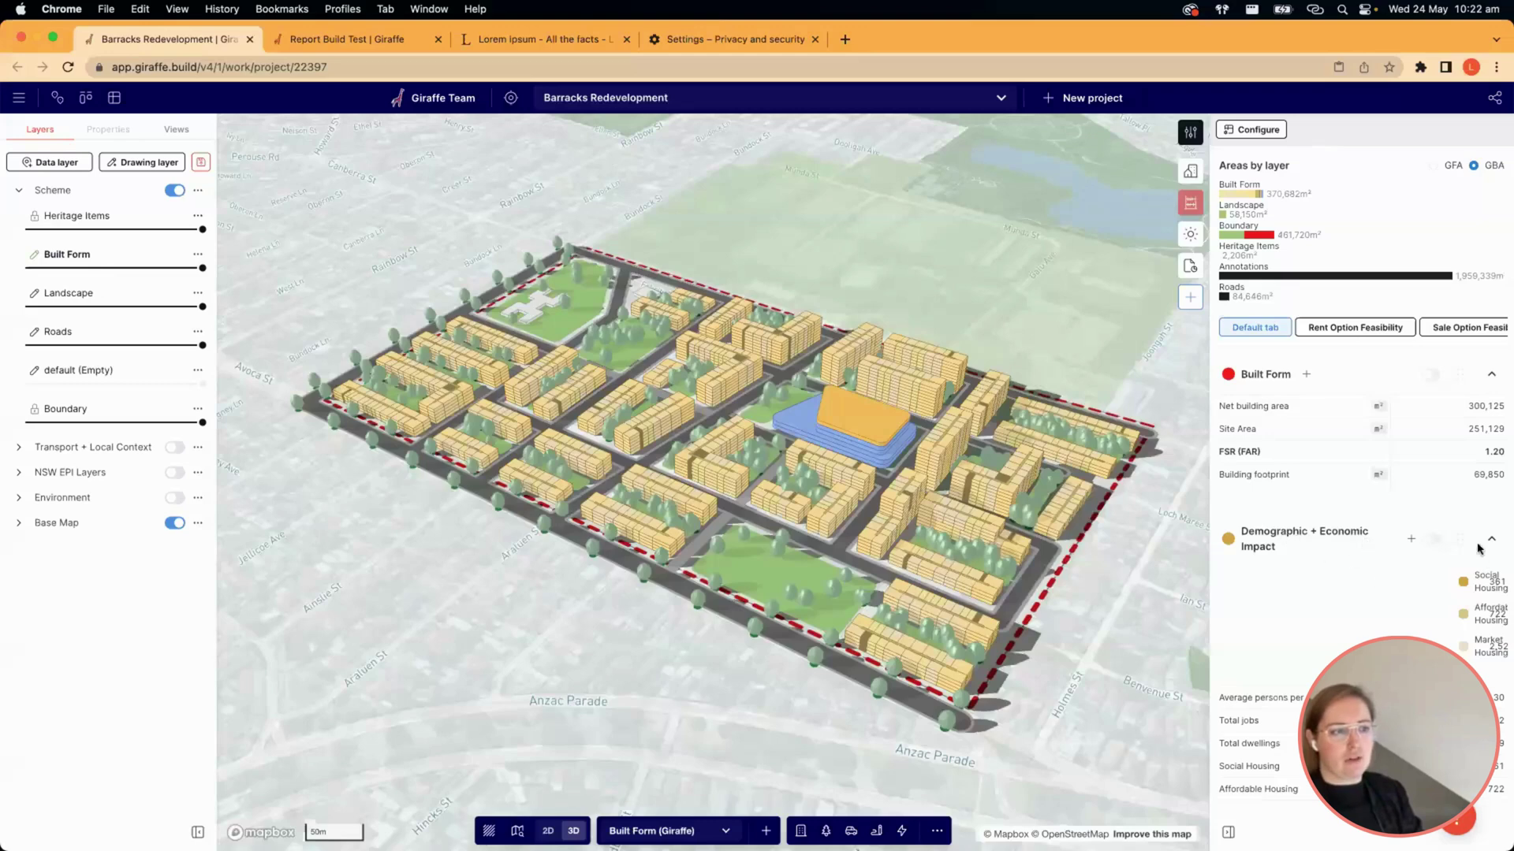
scroll(1290, 548, "down", 1)
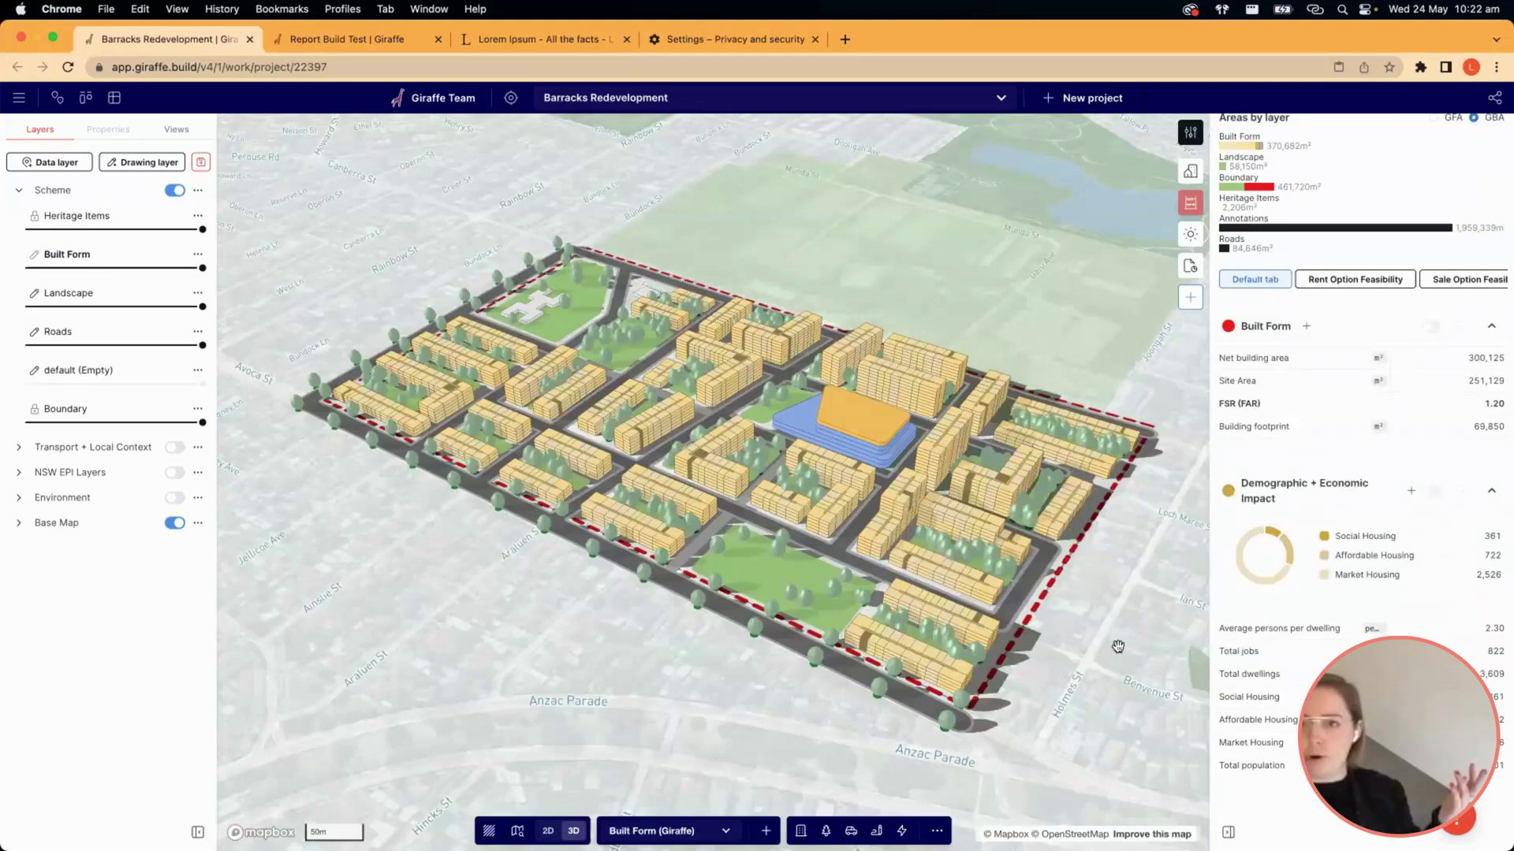
Review the analytics results with the housing pie chart and the display settings of the Demographic + Economic Impact category.
scroll(1314, 481, "down", 4)
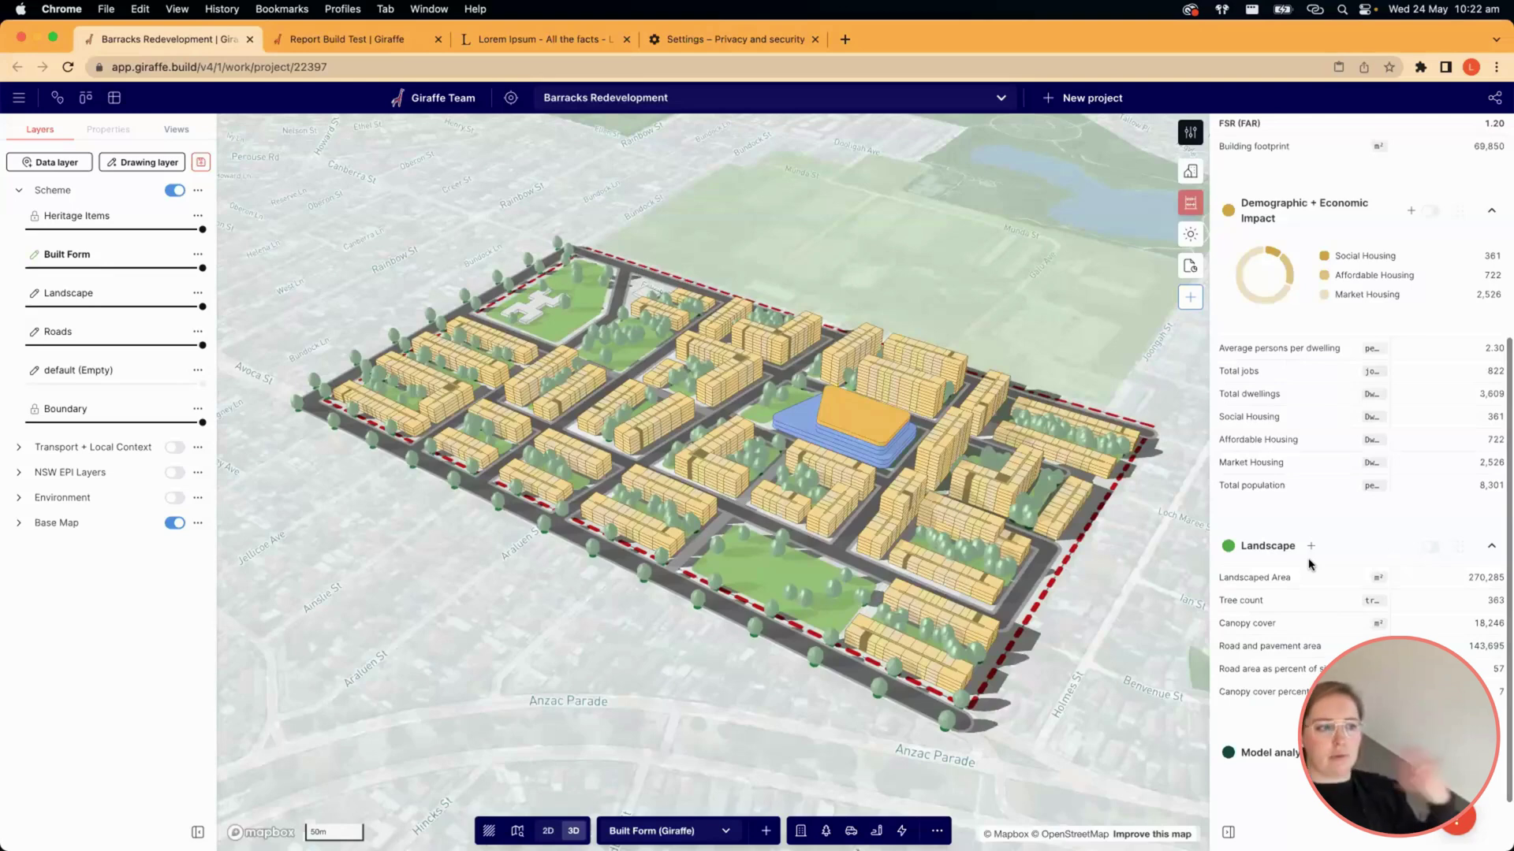
scroll(1313, 580, "up", 2)
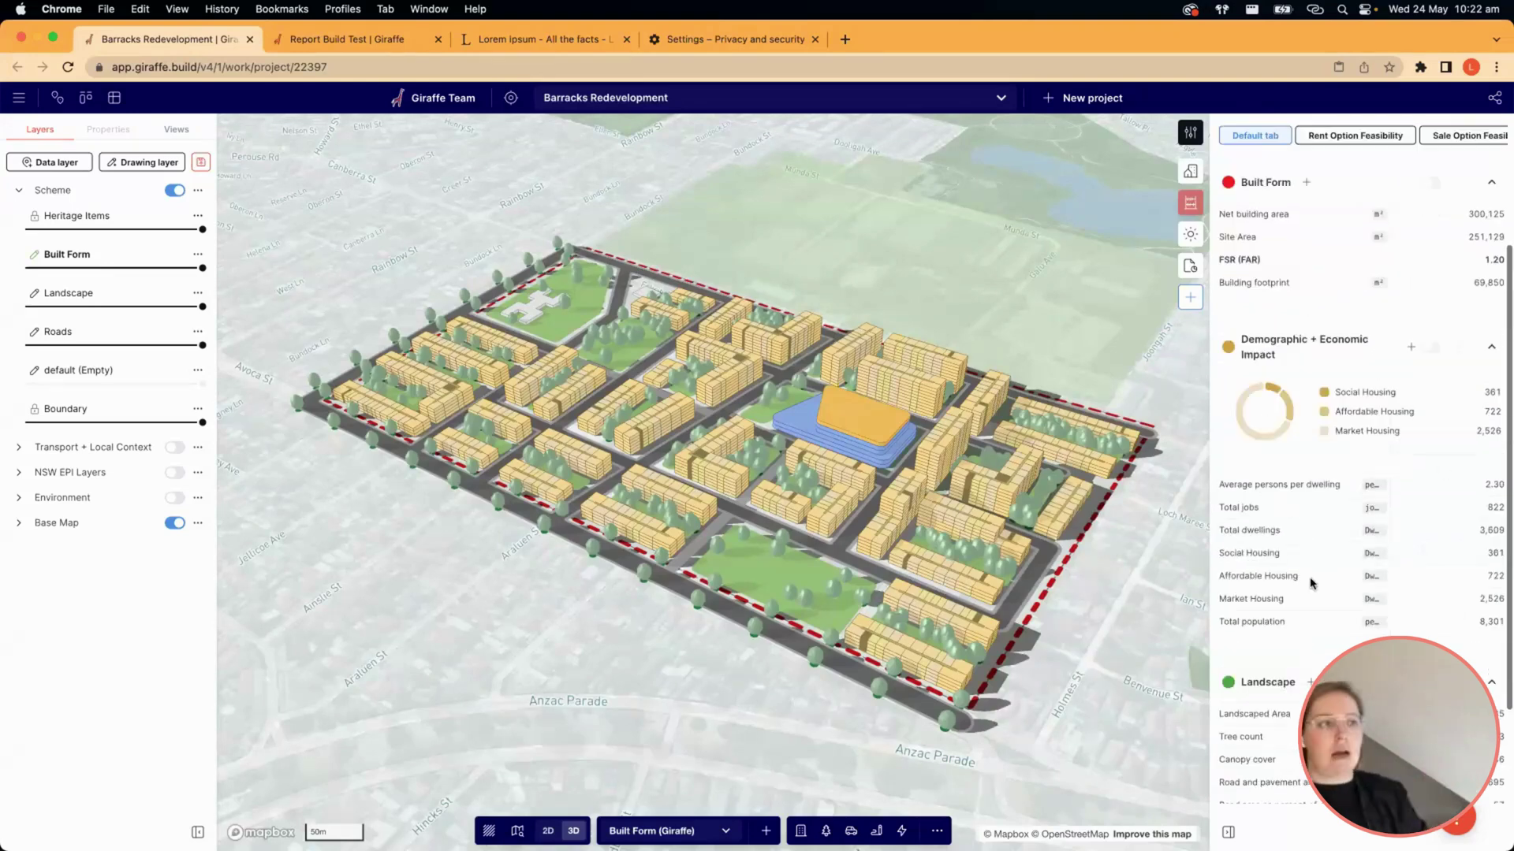
scroll(1309, 583, "up", 3)
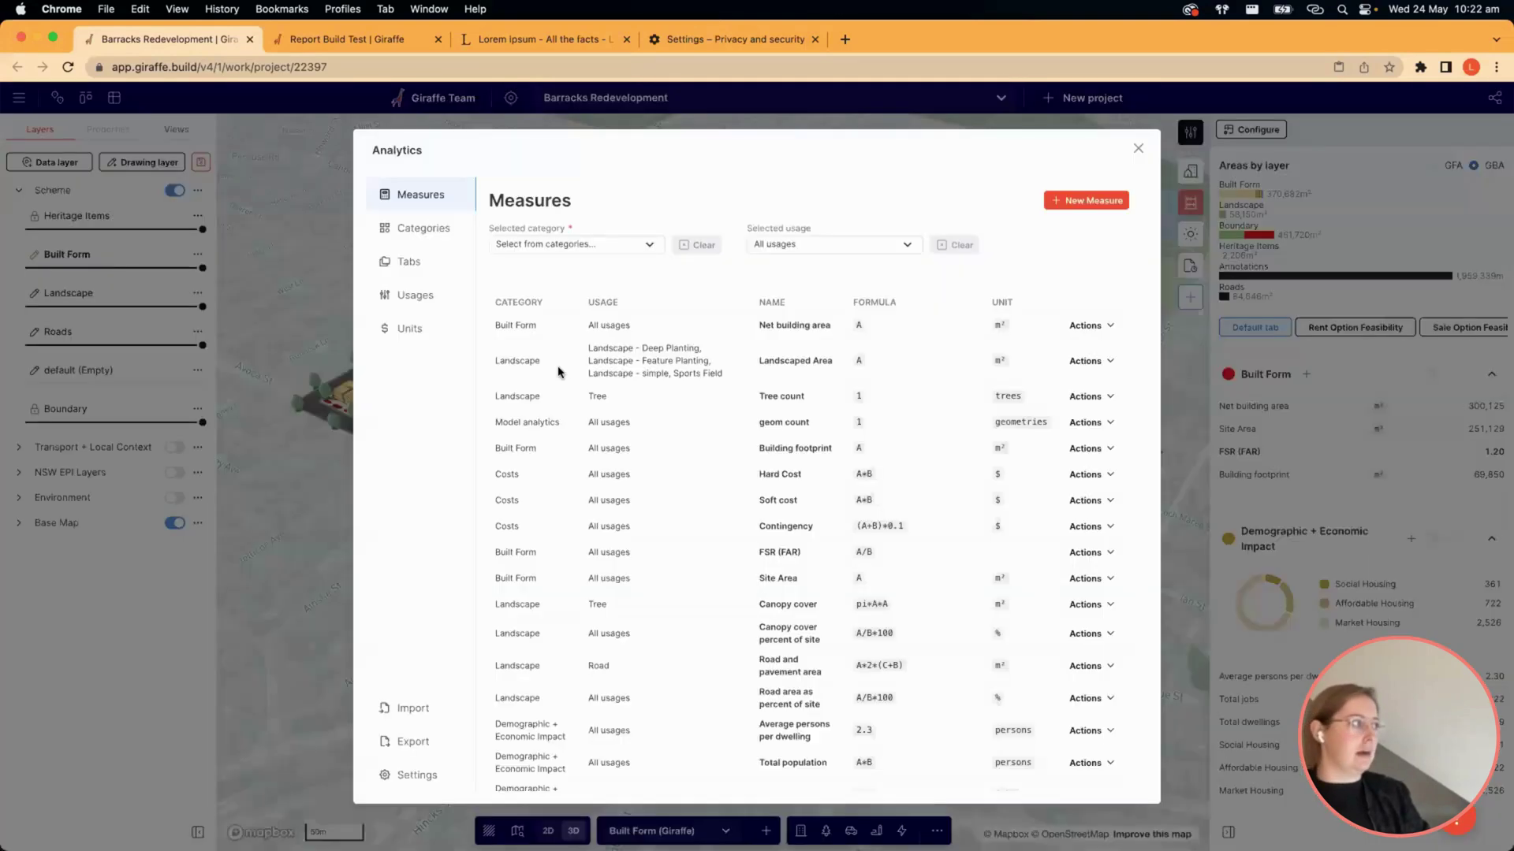
left_click(430, 230)
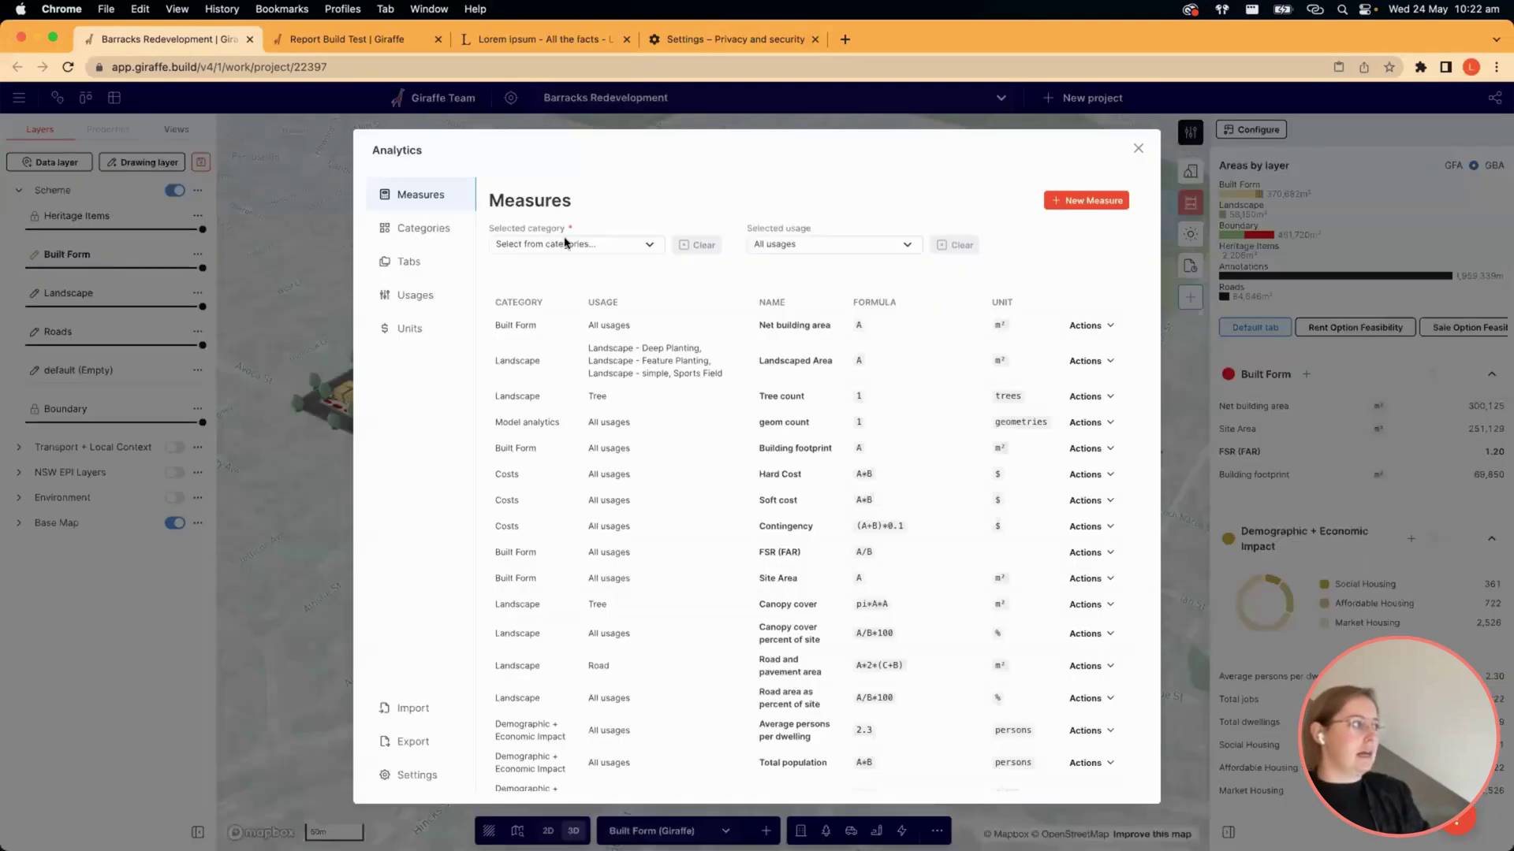
left_click(562, 240)
key("Up")
key("Return")
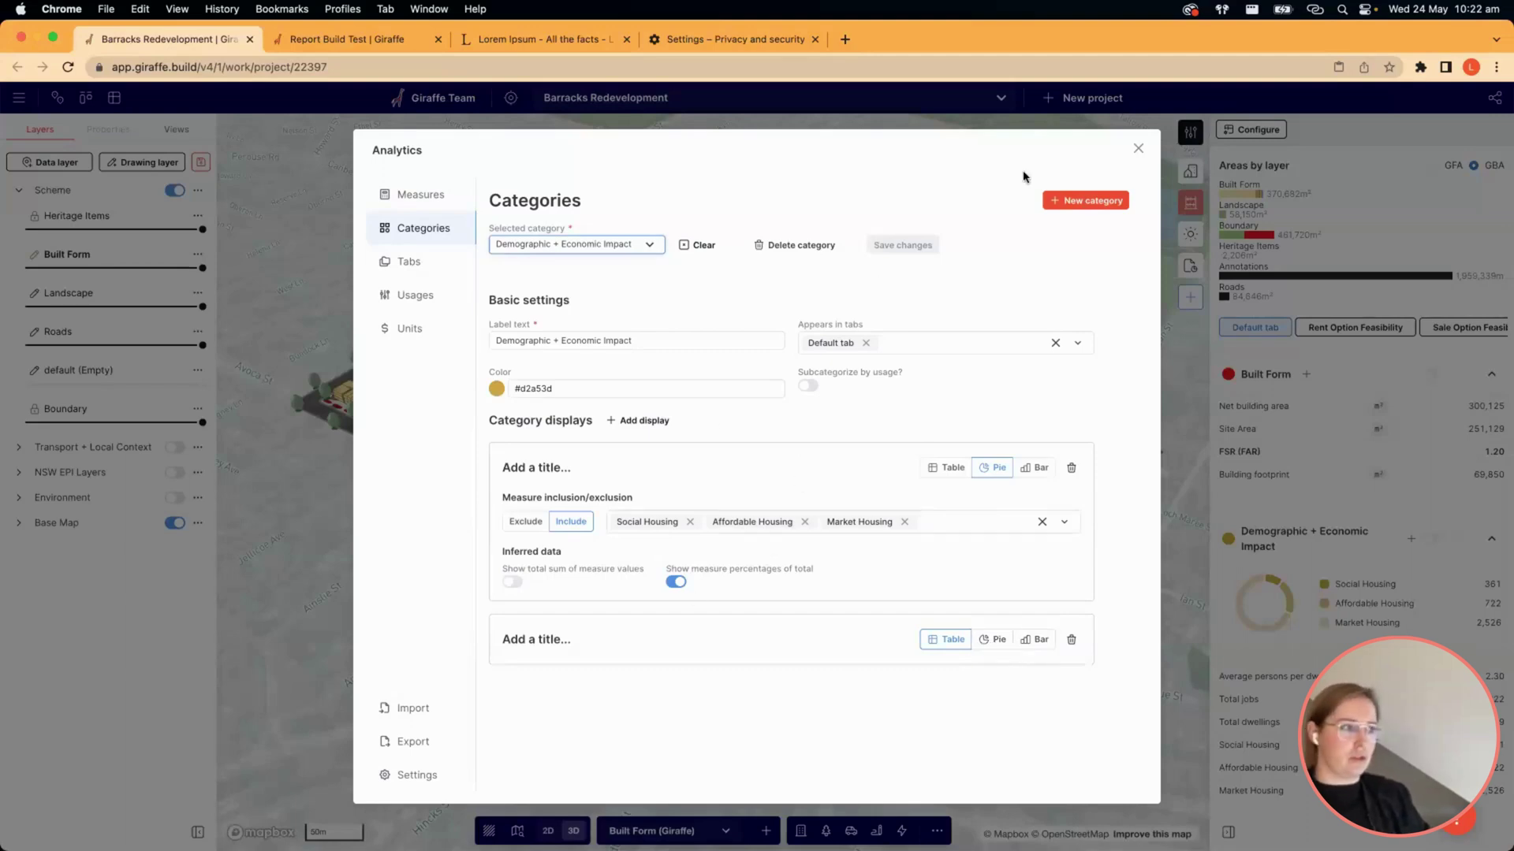
left_click(1305, 210)
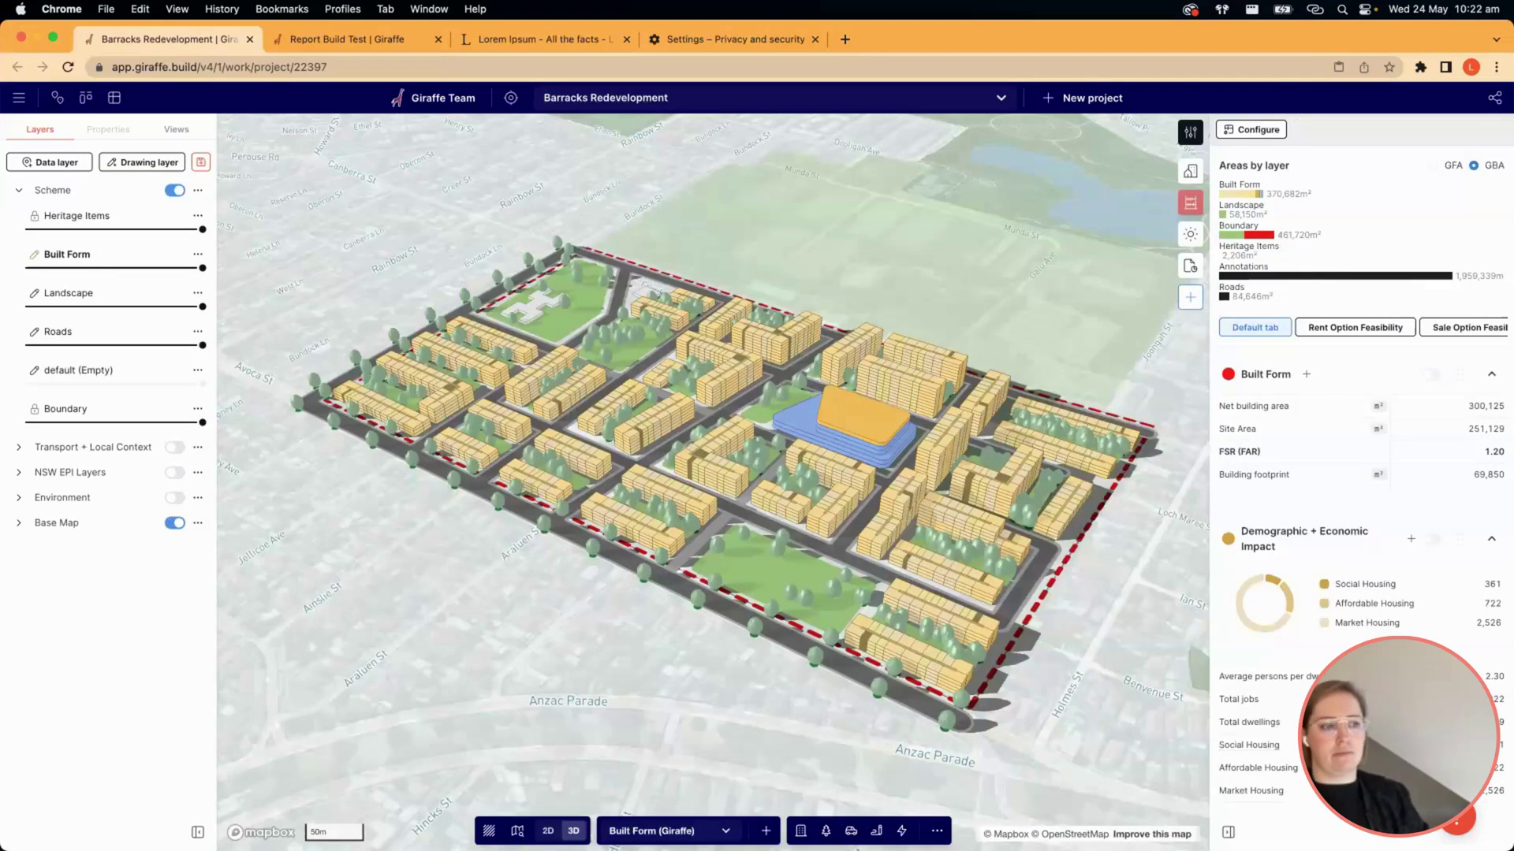
scroll(1361, 473, "down", 5)
scroll(1361, 473, "up", 5)
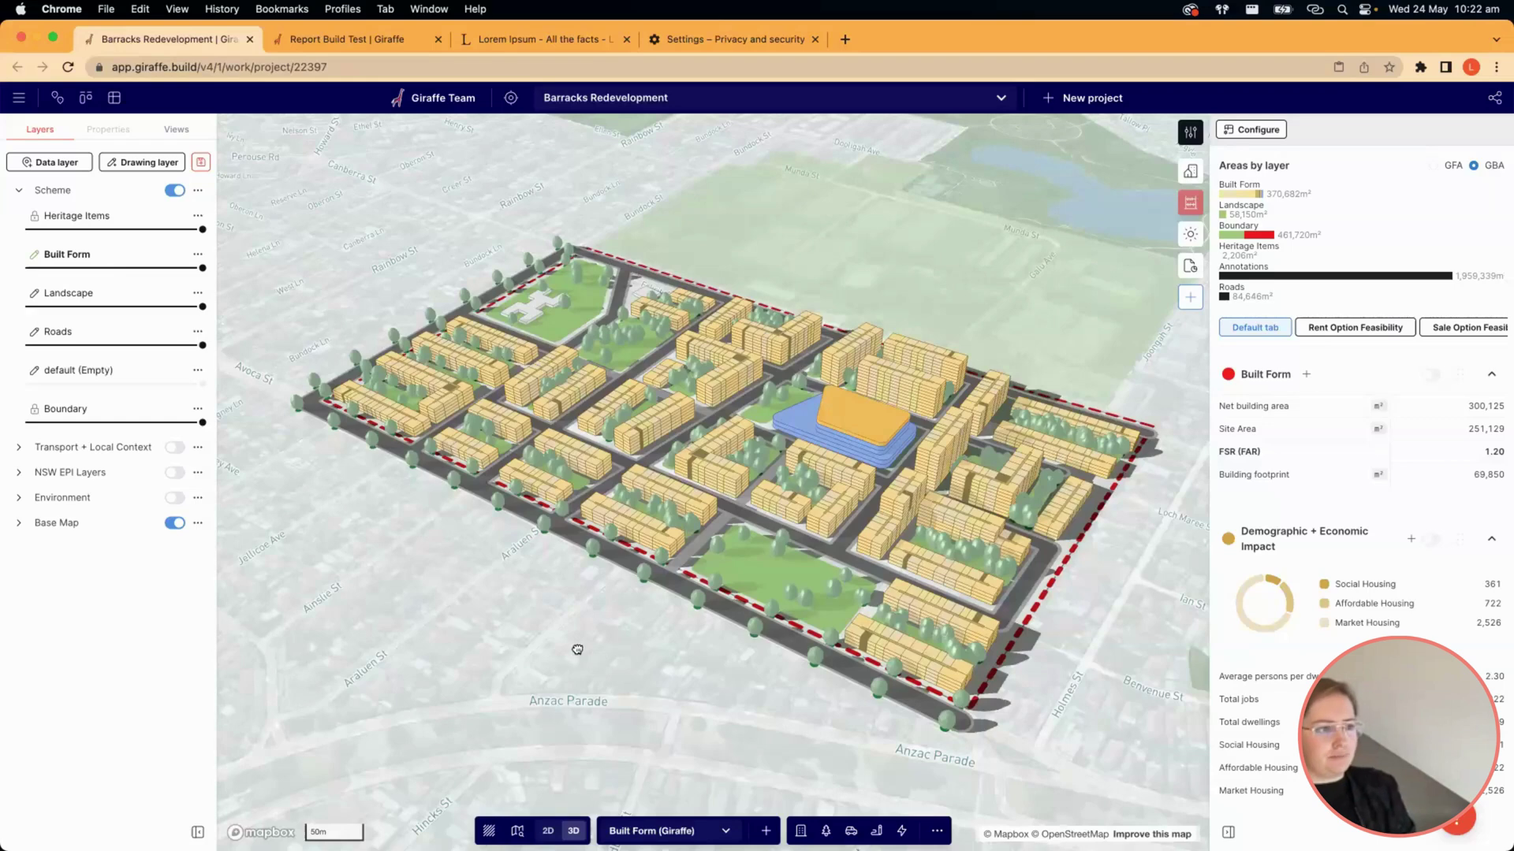
right_click_drag(1027, 308, 1034, 310)
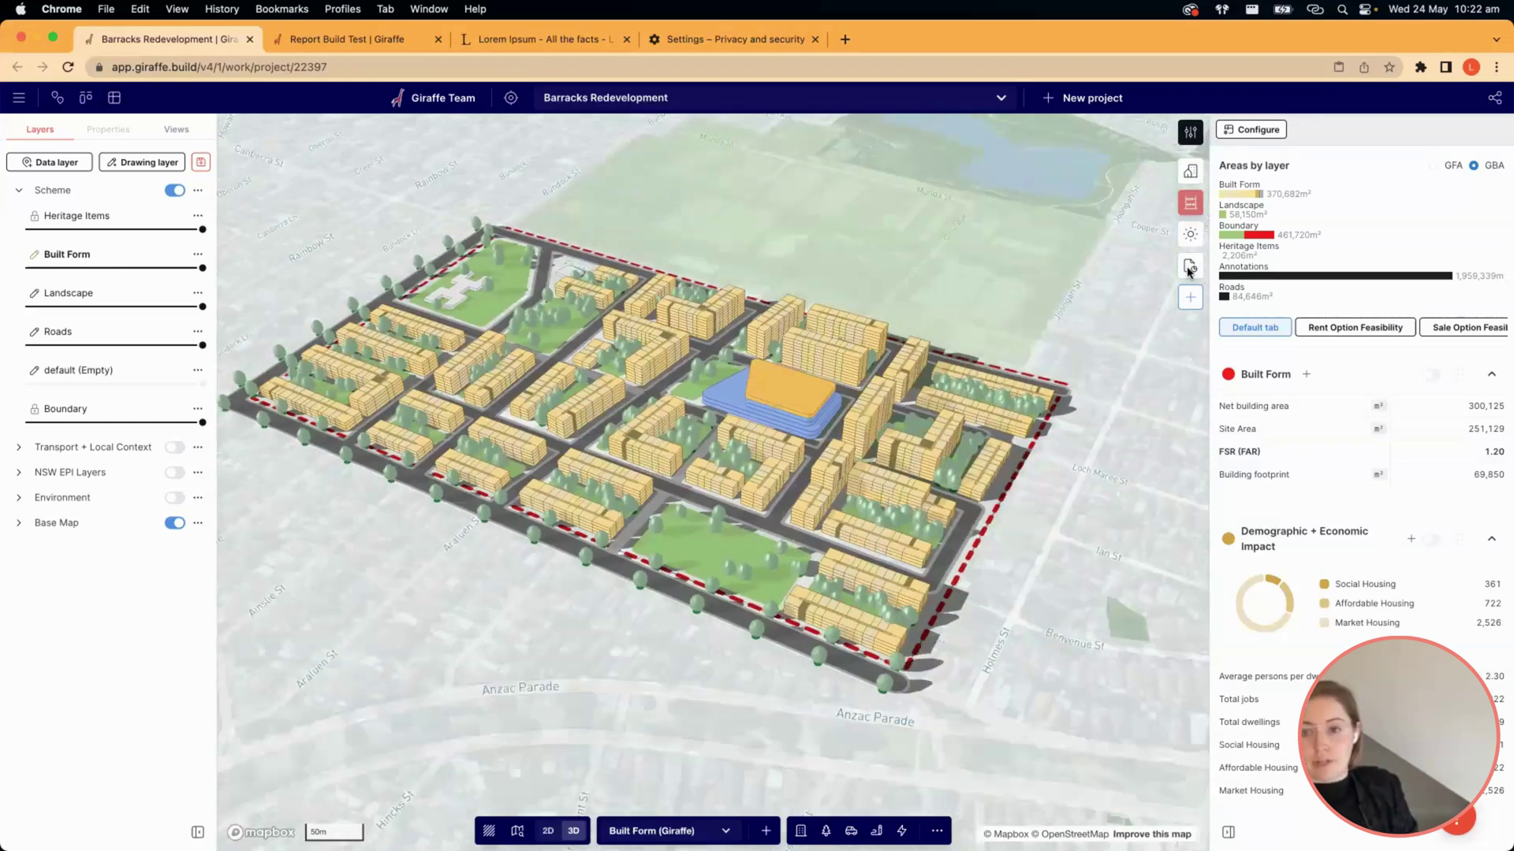
Open the Report Builder and view the workspace apps that can be added to the project.
left_click(1189, 269)
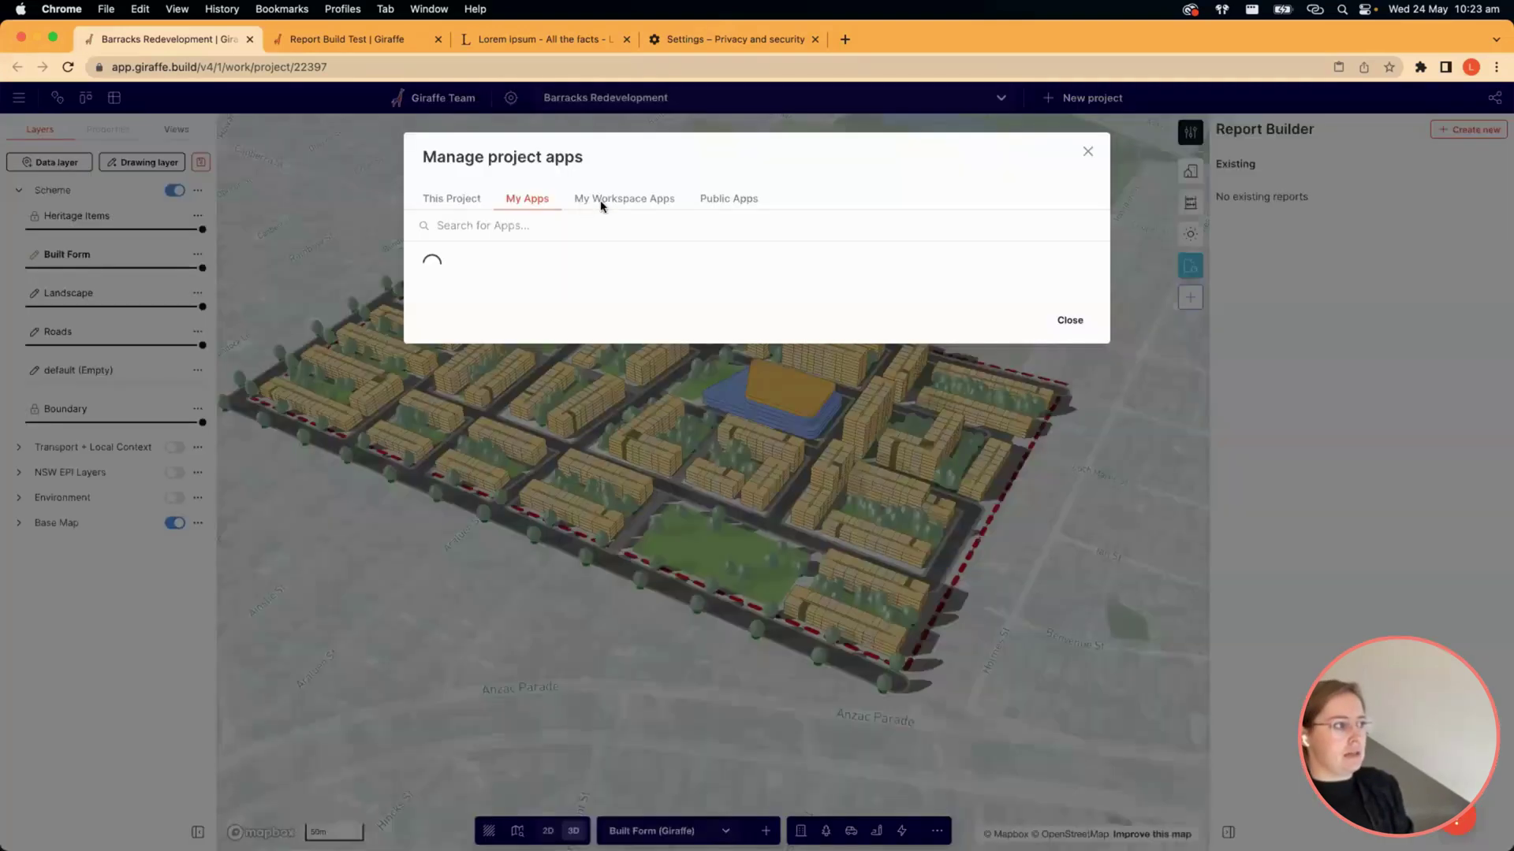
left_click(601, 206)
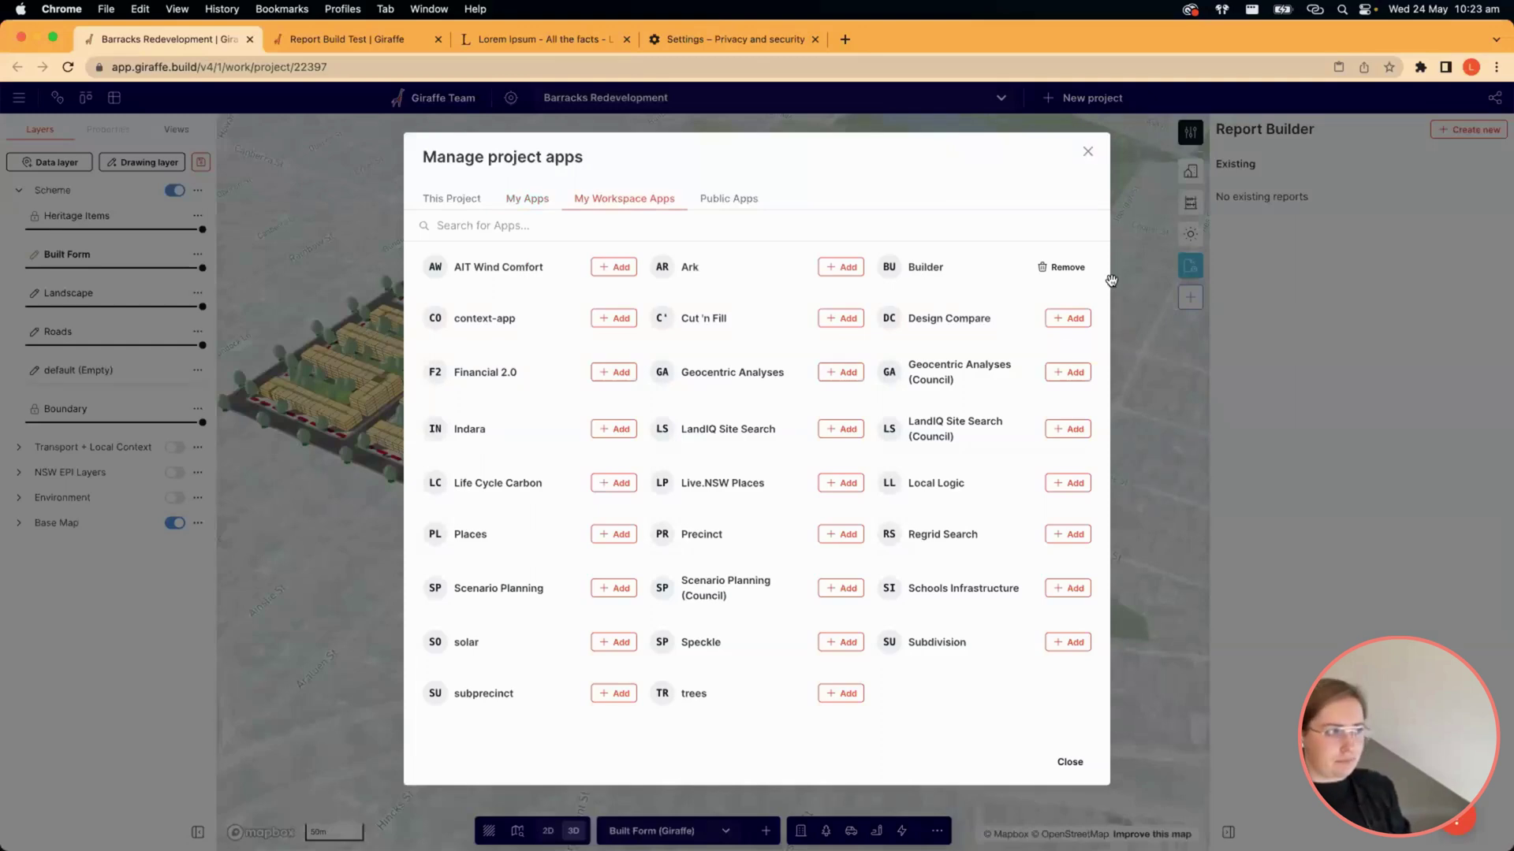
left_click(1209, 309)
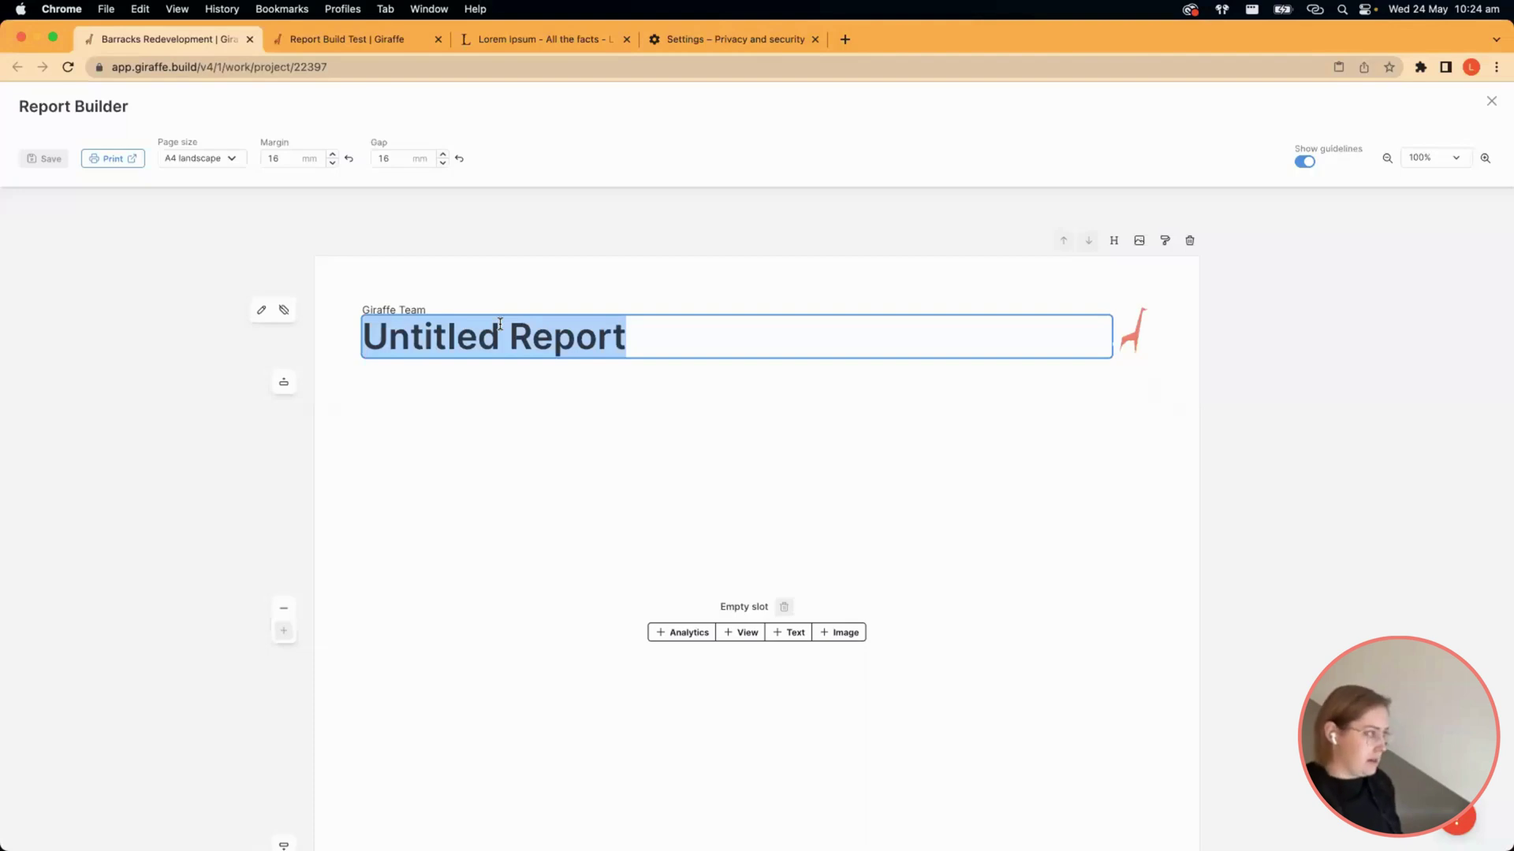
Title the new report Barracks Redevelopment.
type("Barracks Redevelopme")
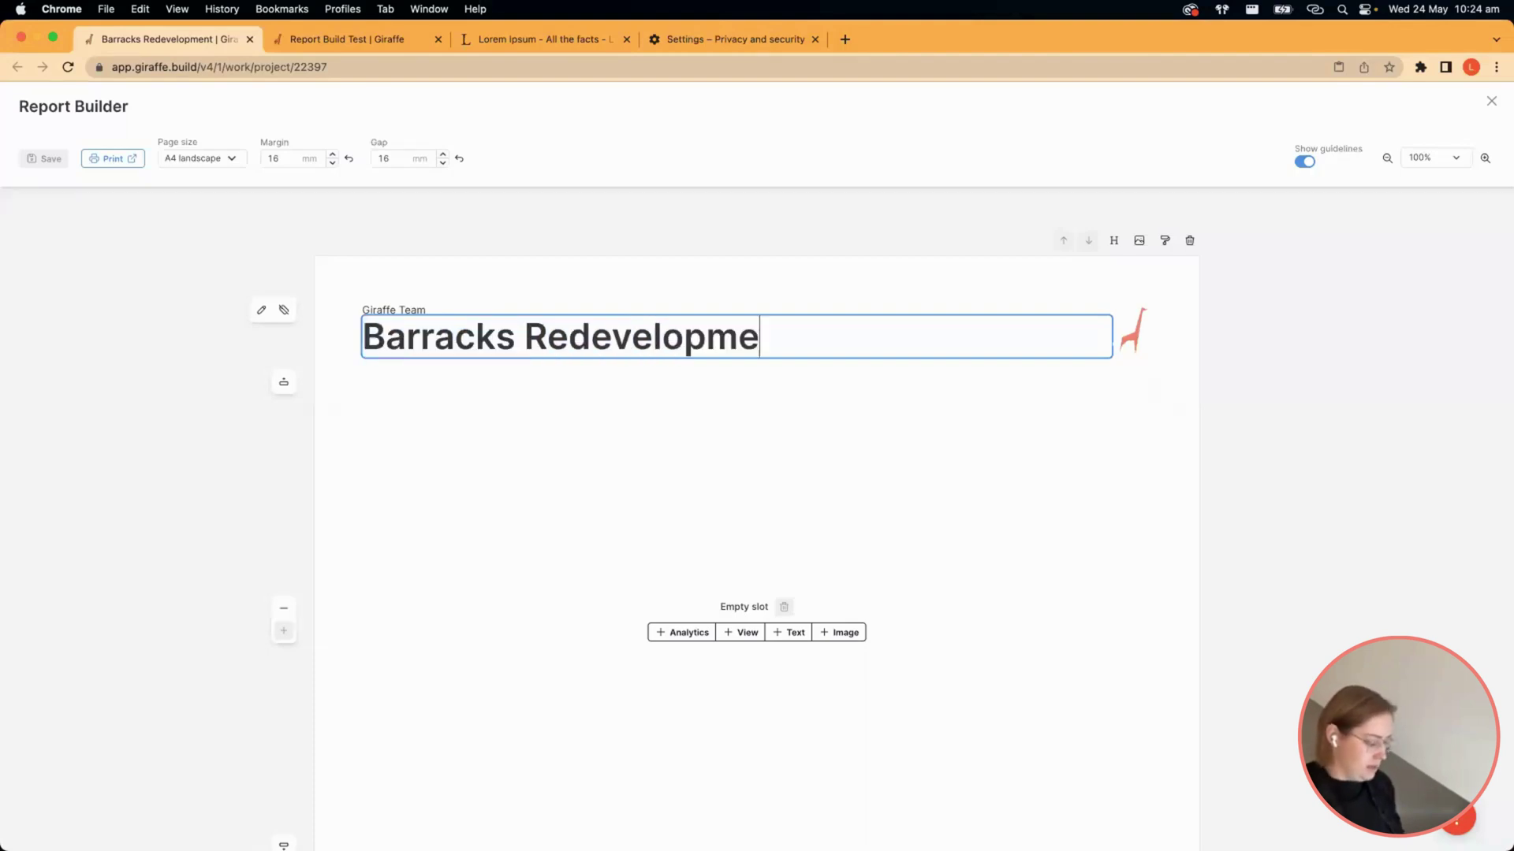
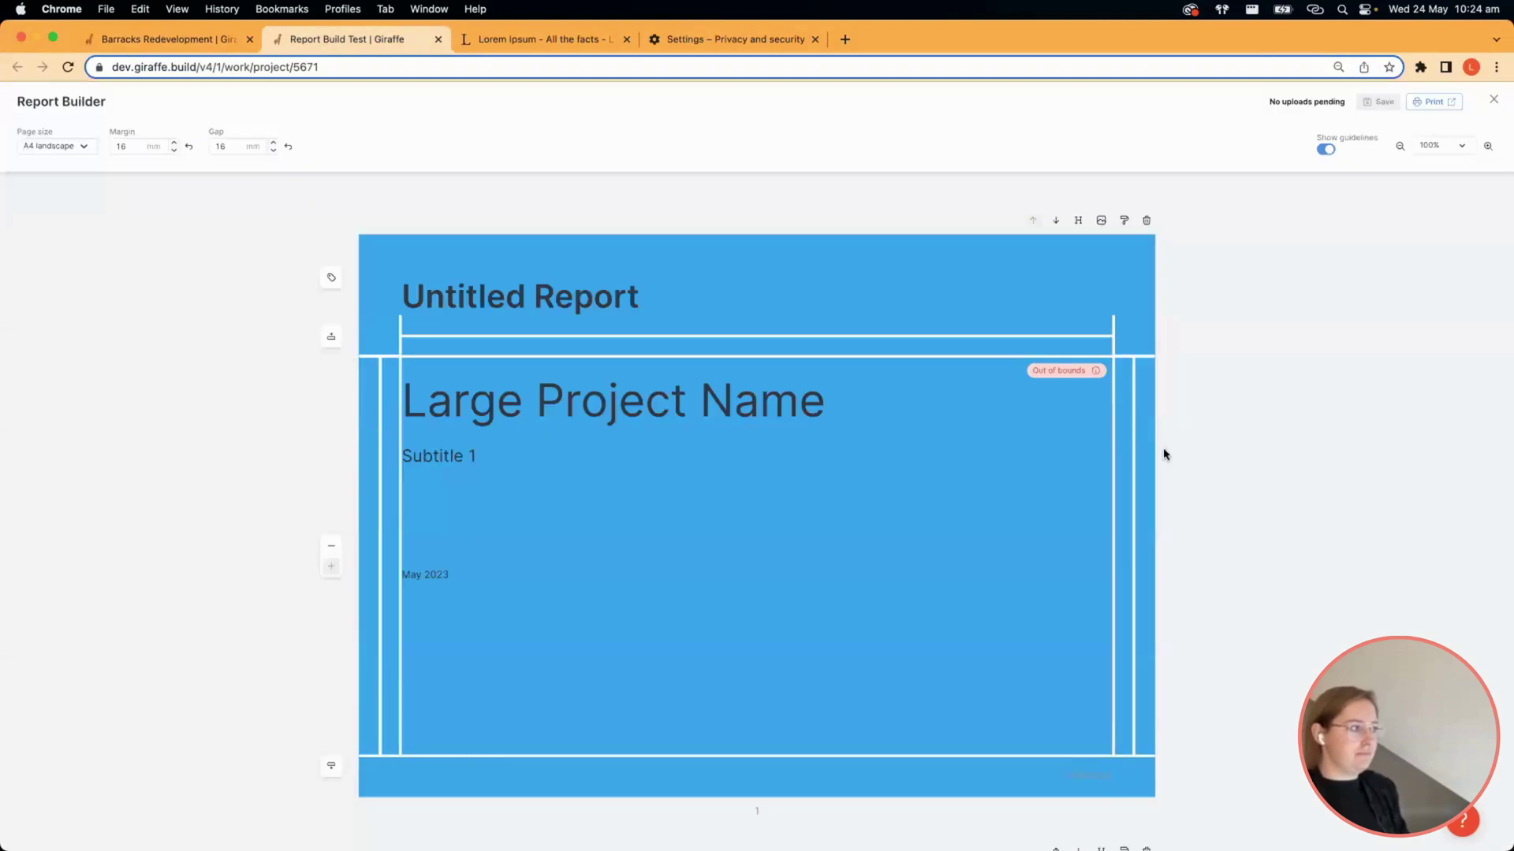
Hide the guidelines in the Report Build Test report and delete the Untitled Report title from its cover page.
left_click(1327, 149)
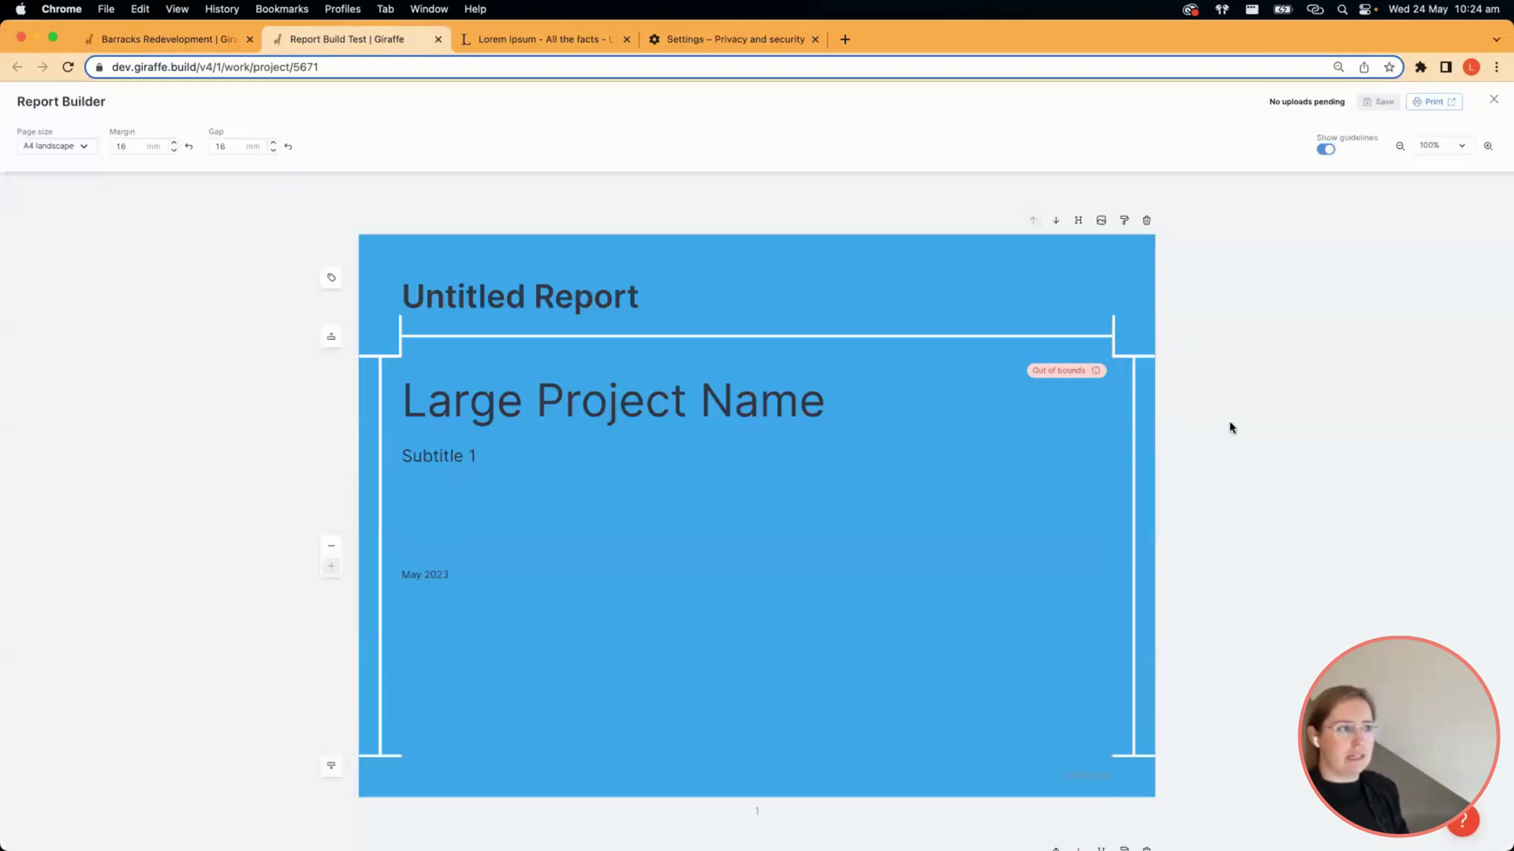
triple_click(495, 298)
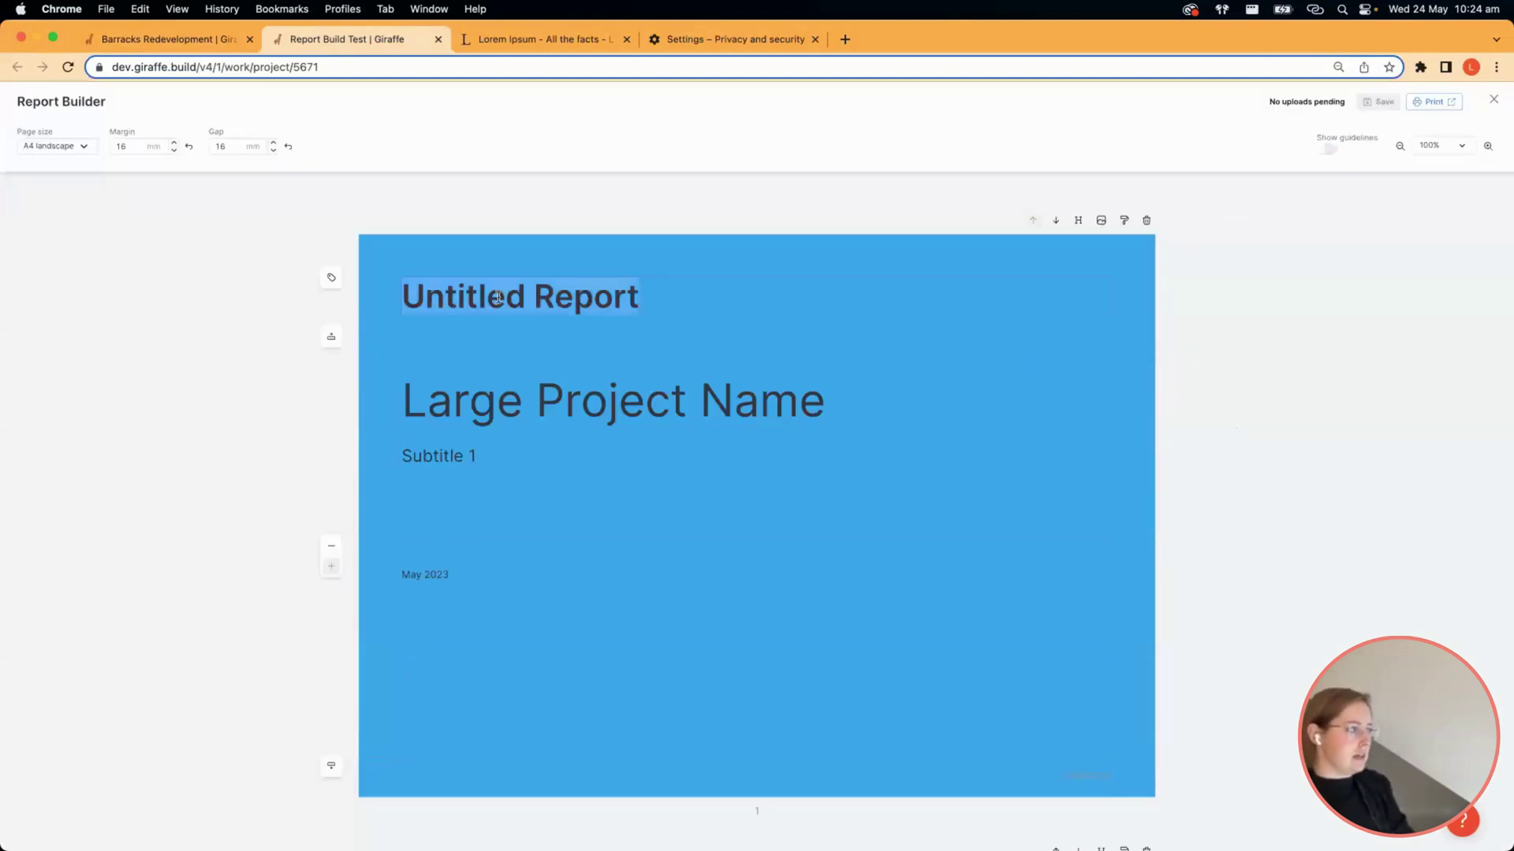
key("BackSpace")
left_click(216, 270)
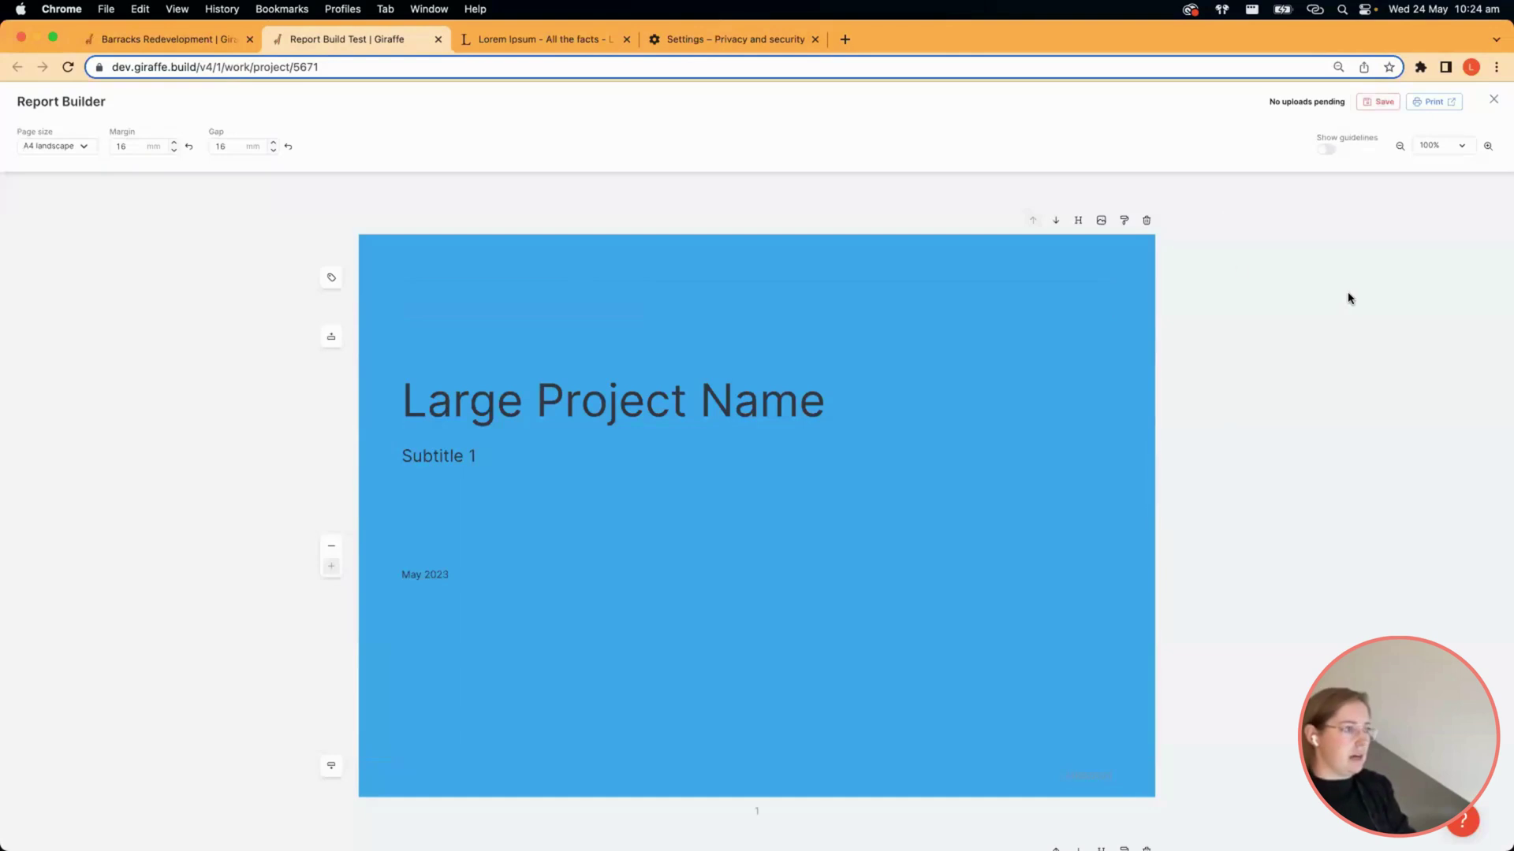
left_click(1101, 223)
left_click(1068, 276)
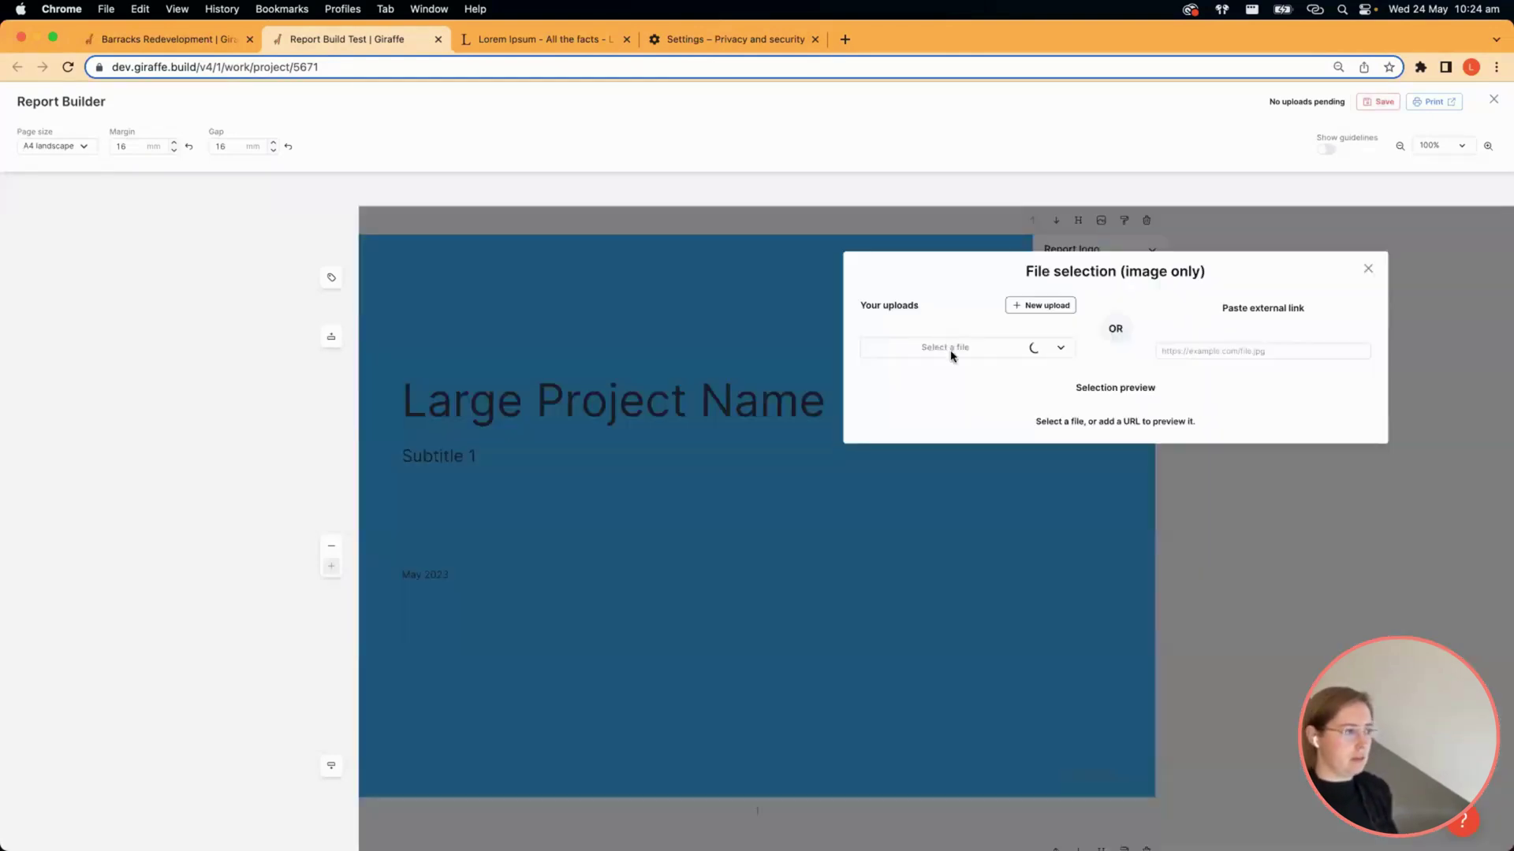
left_click(952, 352)
type("gif")
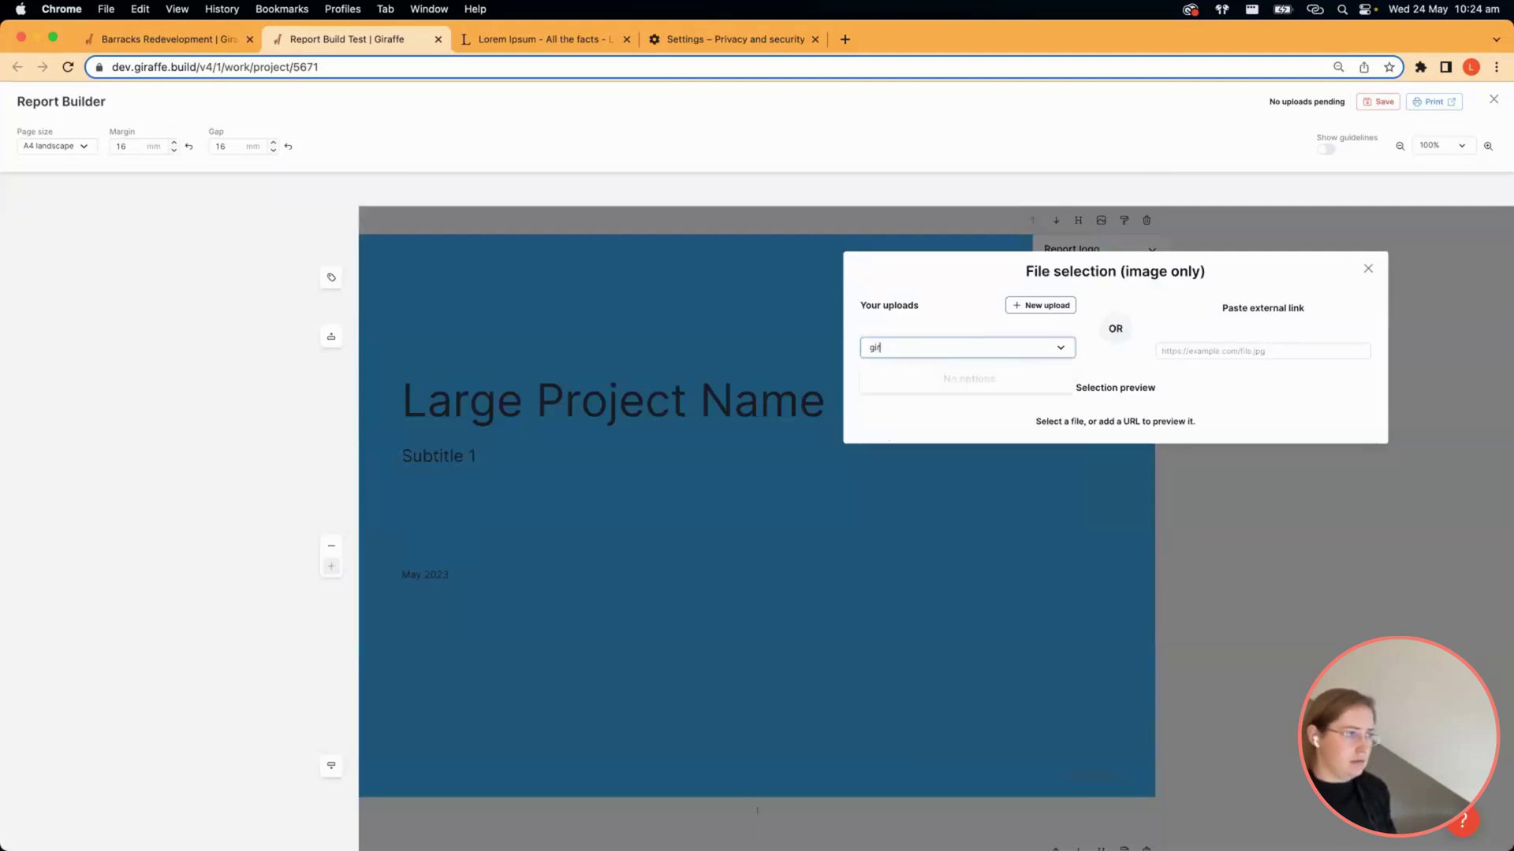
key("BackSpace")
key("BackSpace")
key("BackSpace")
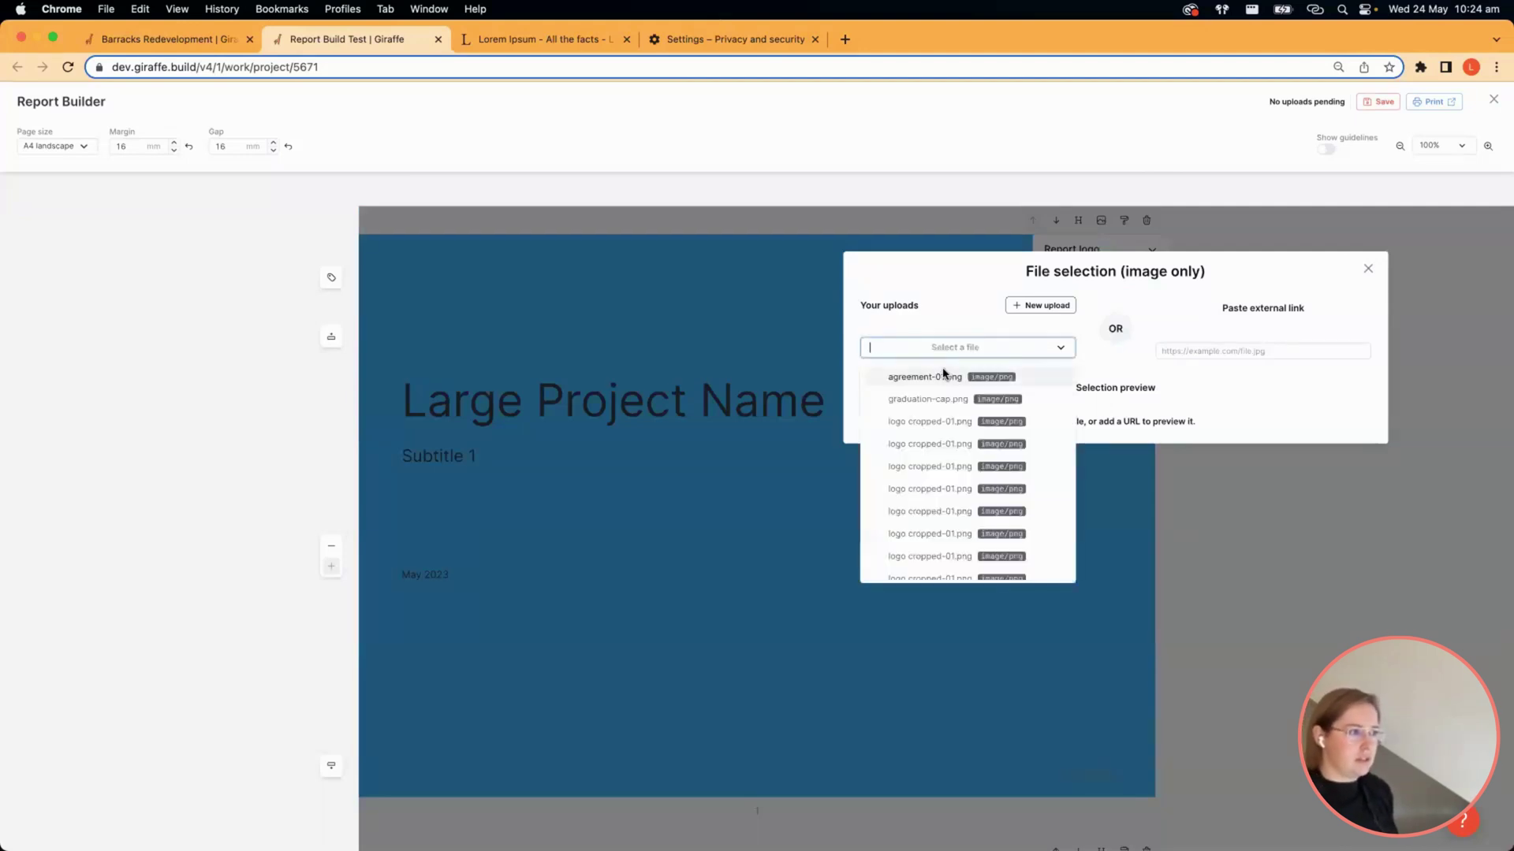
left_click(946, 372)
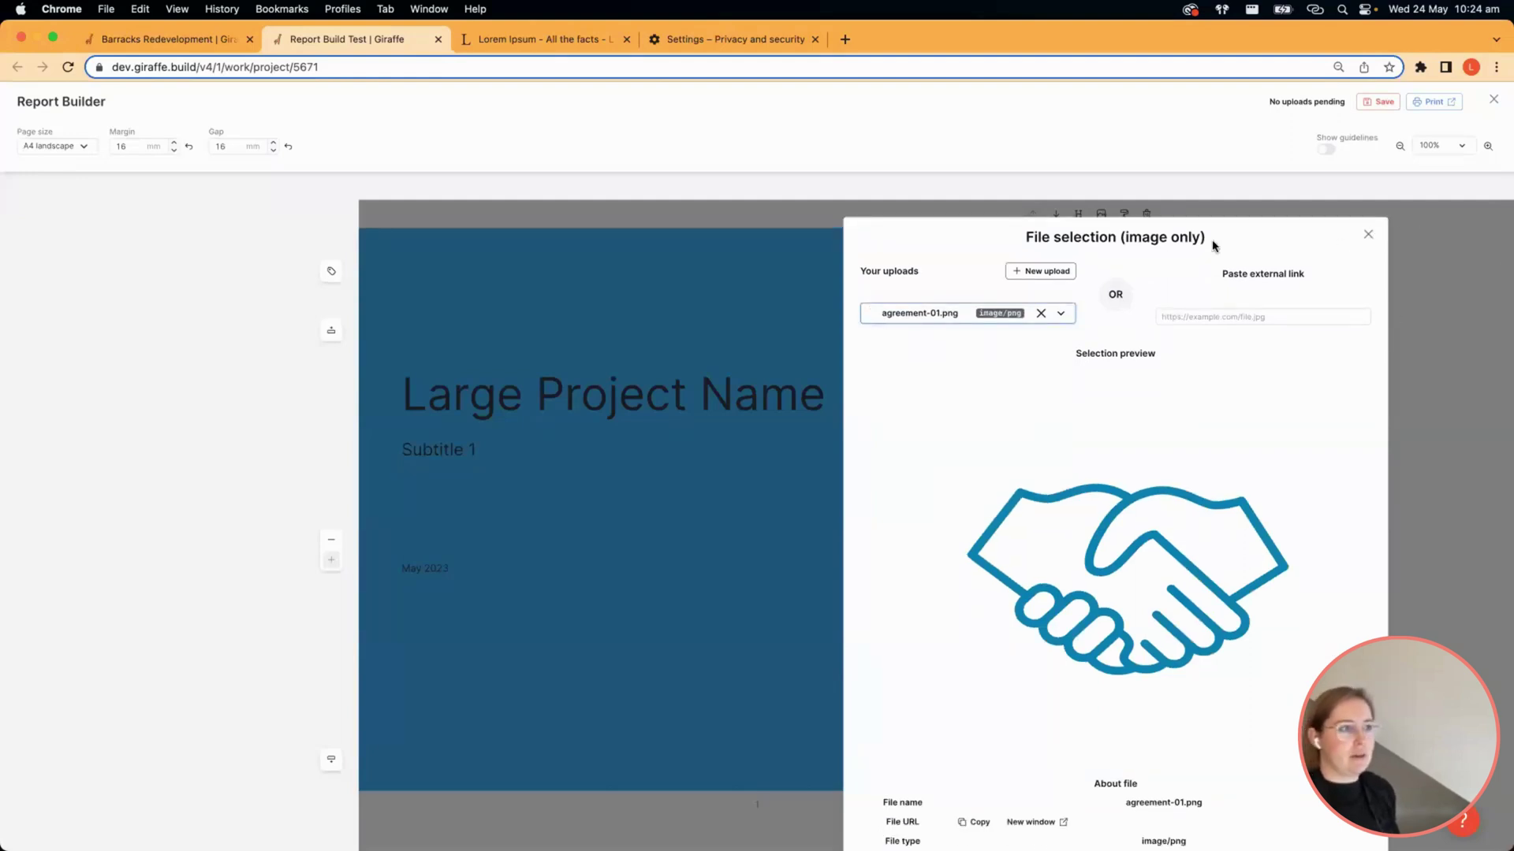
key("Escape")
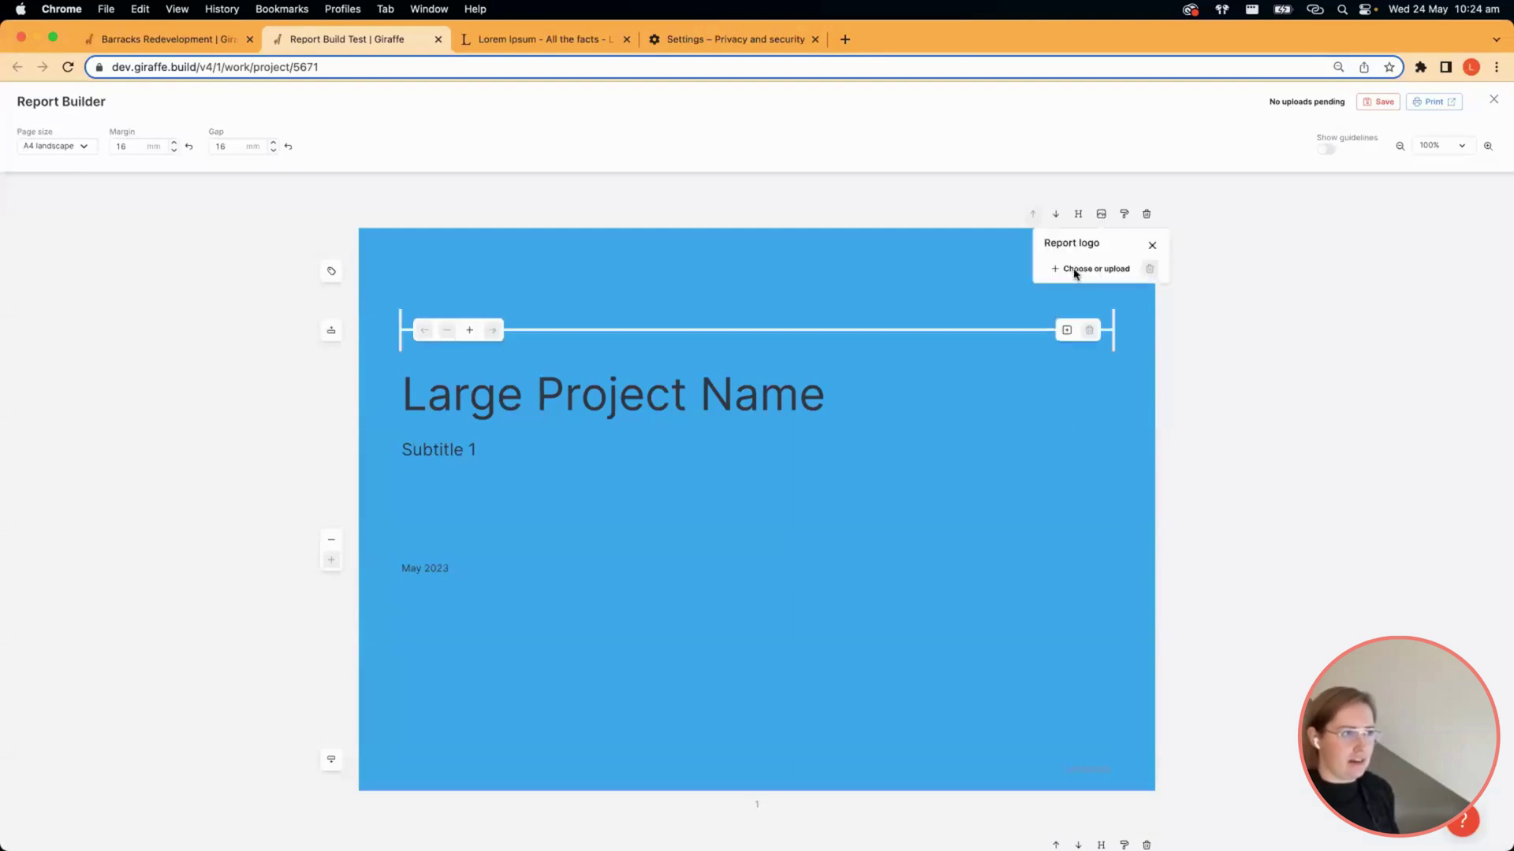
Set the uploaded image graduation-cap.png as the report logo and save the report.
key("Return")
left_click(980, 346)
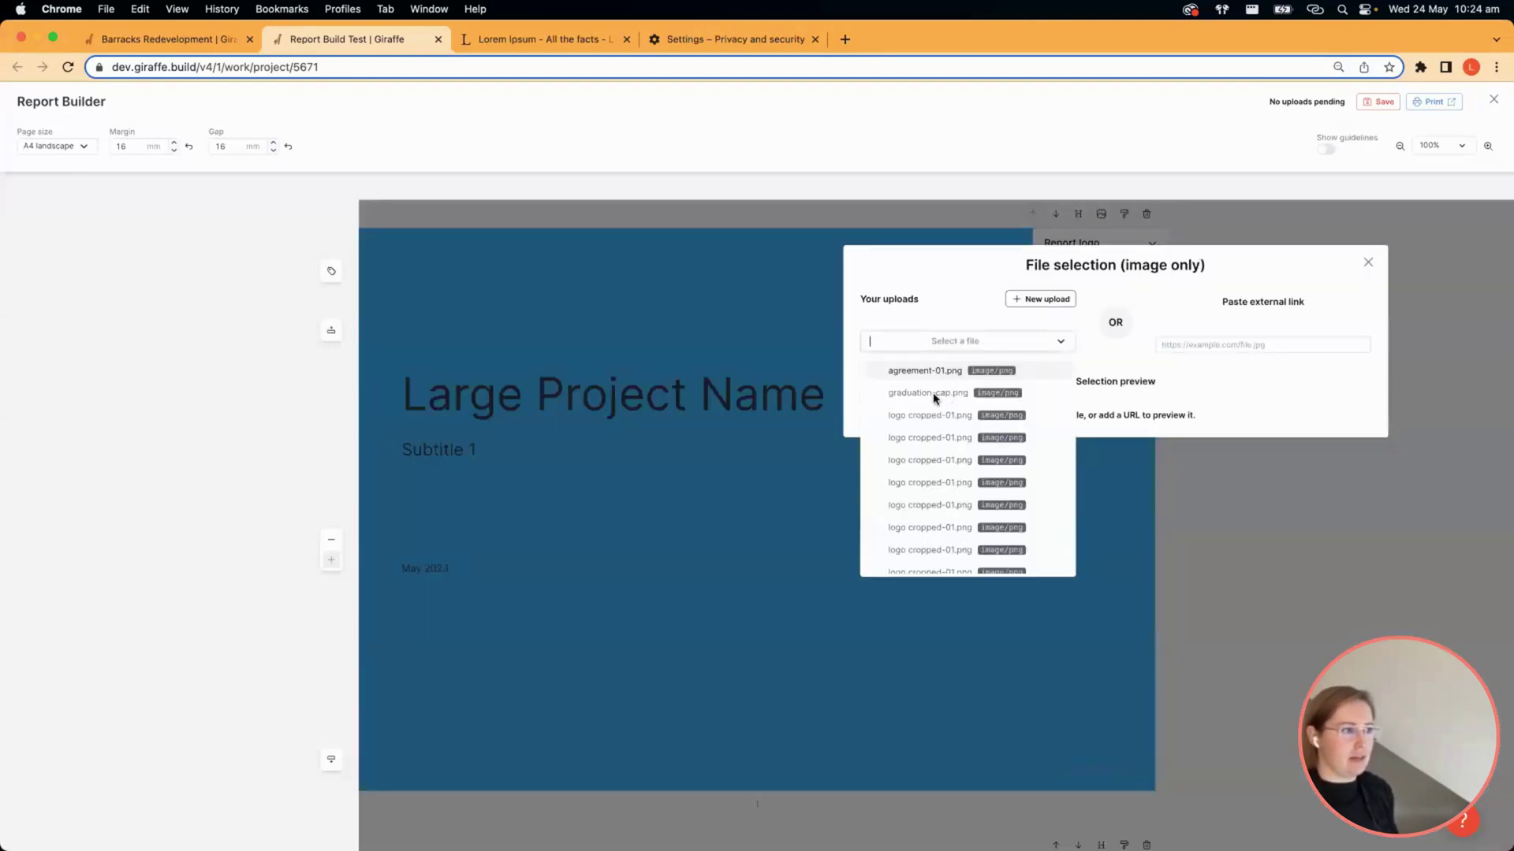
key("Return")
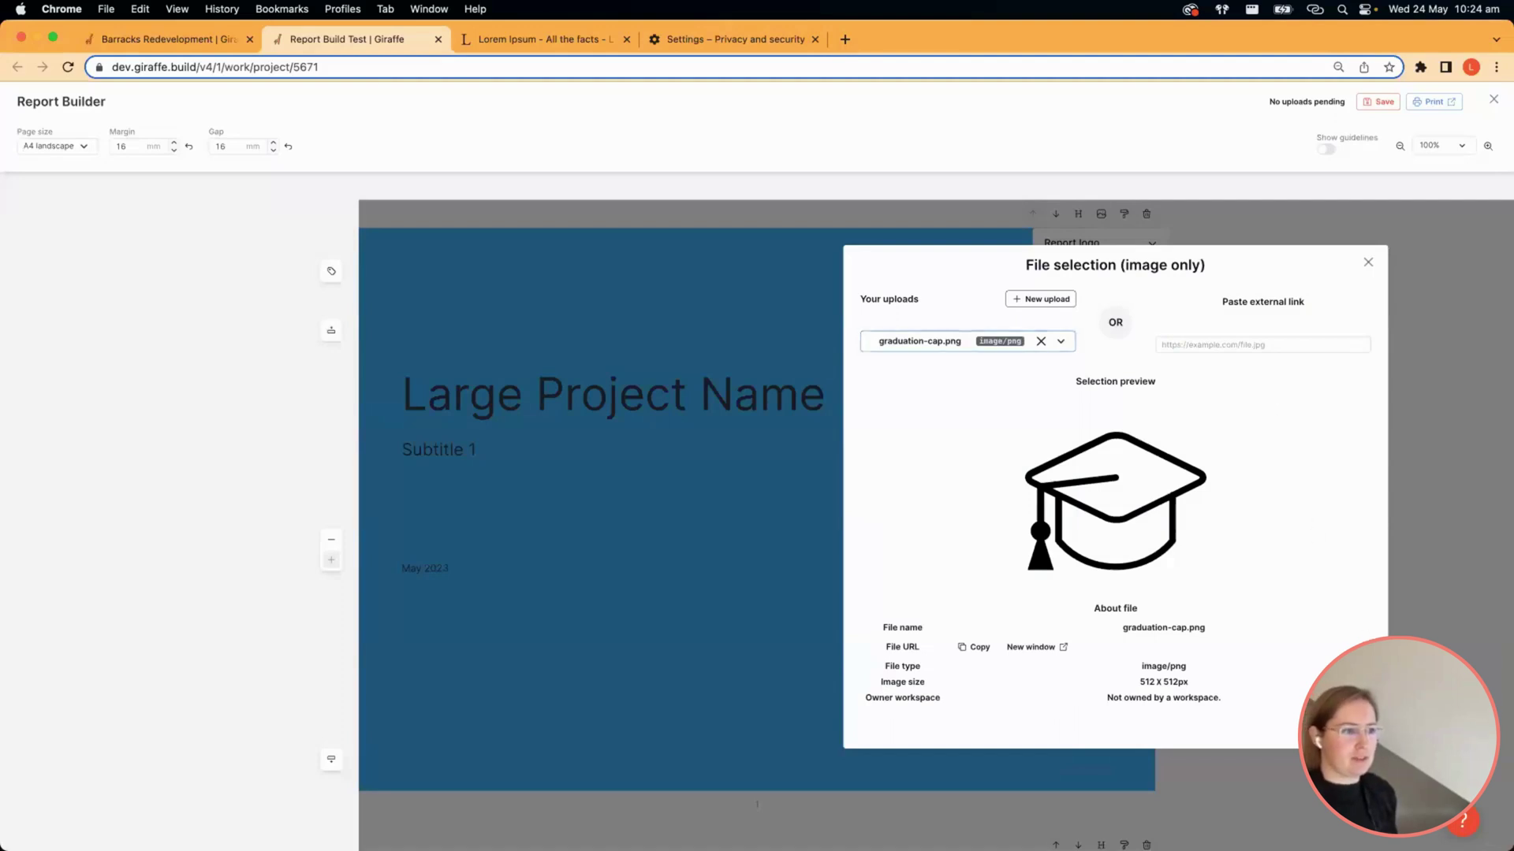
key("Escape")
left_click(1116, 332)
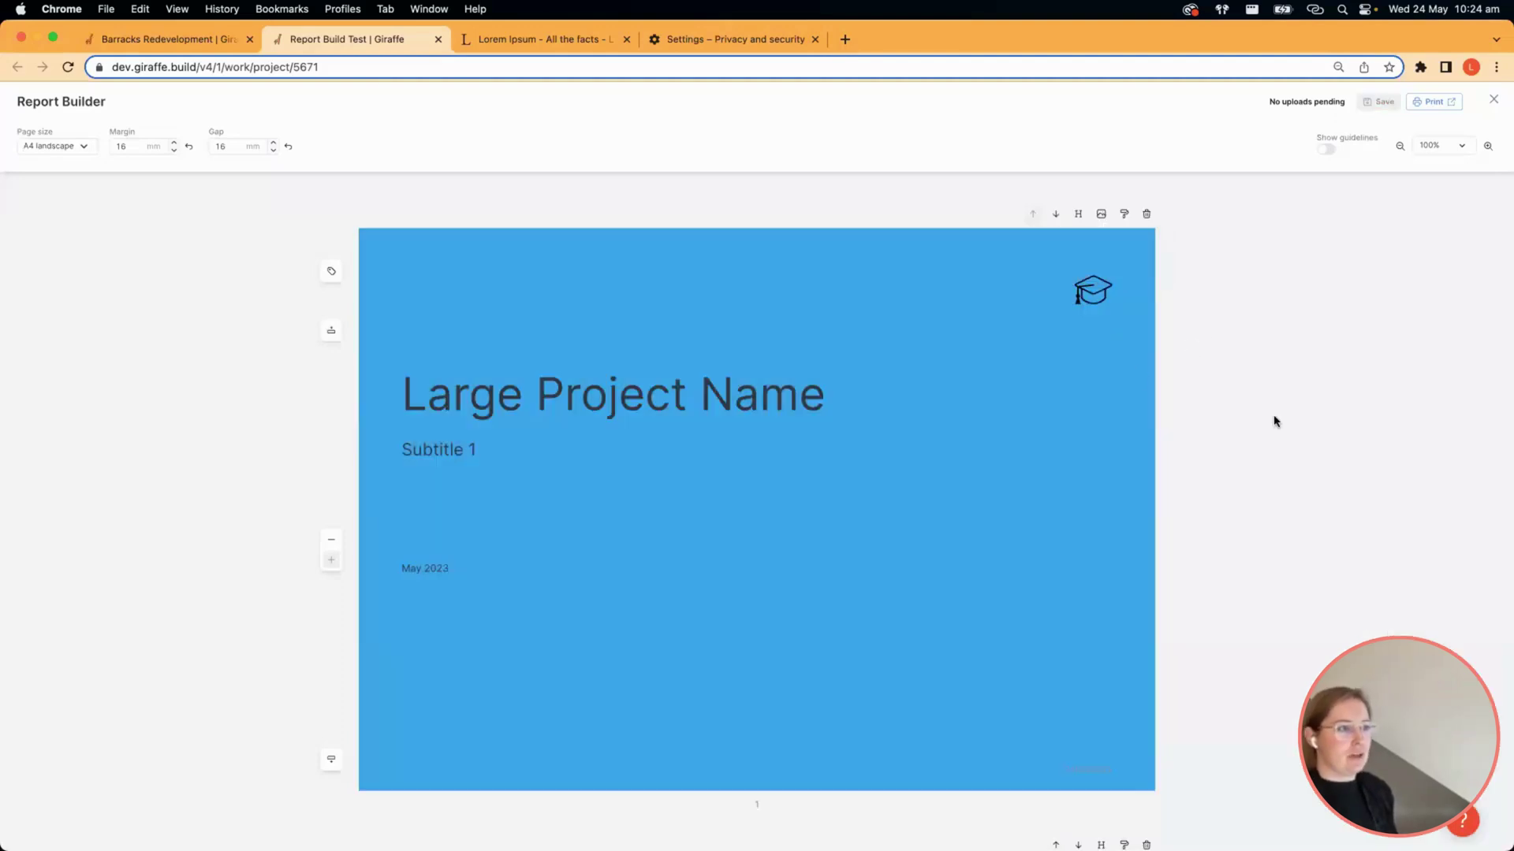
Open the cover page's text block for editing, examine the formatting of its project name and subtitle, and close the editor.
left_click(736, 551)
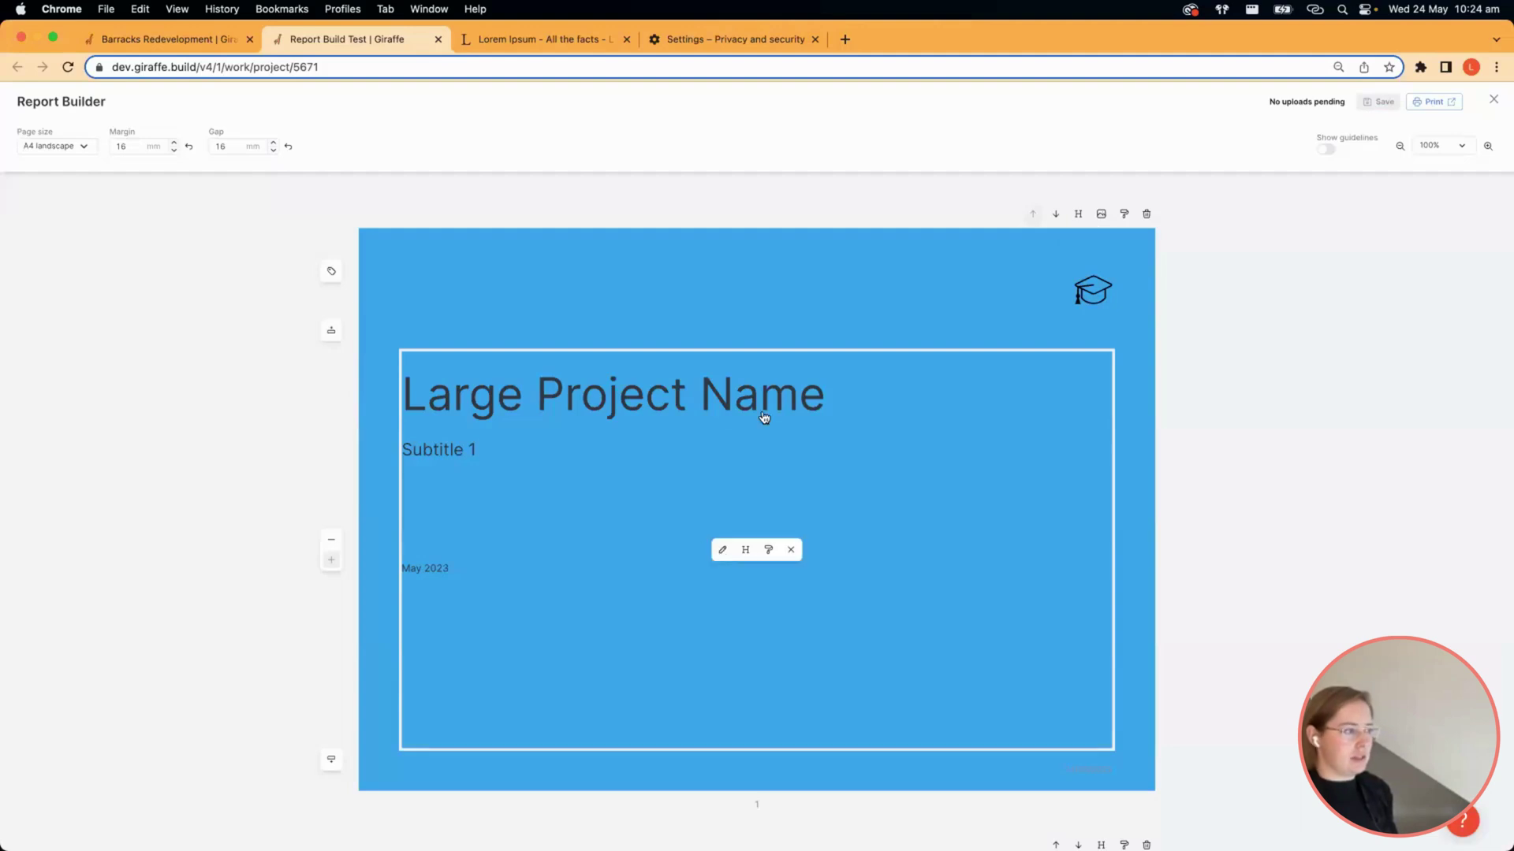
left_click(722, 549)
triple_click(483, 406)
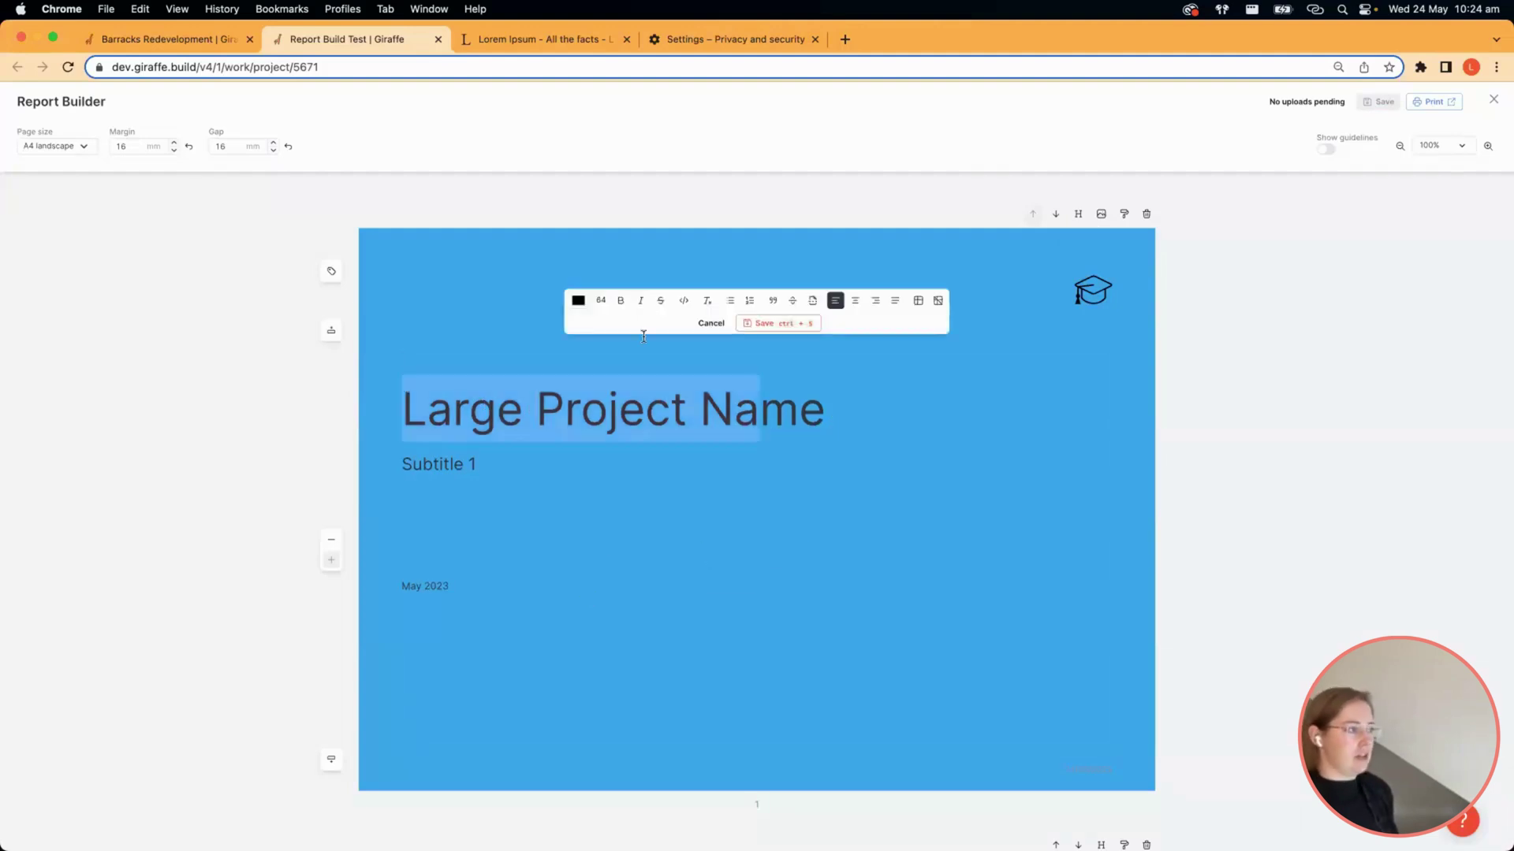
left_click(474, 465)
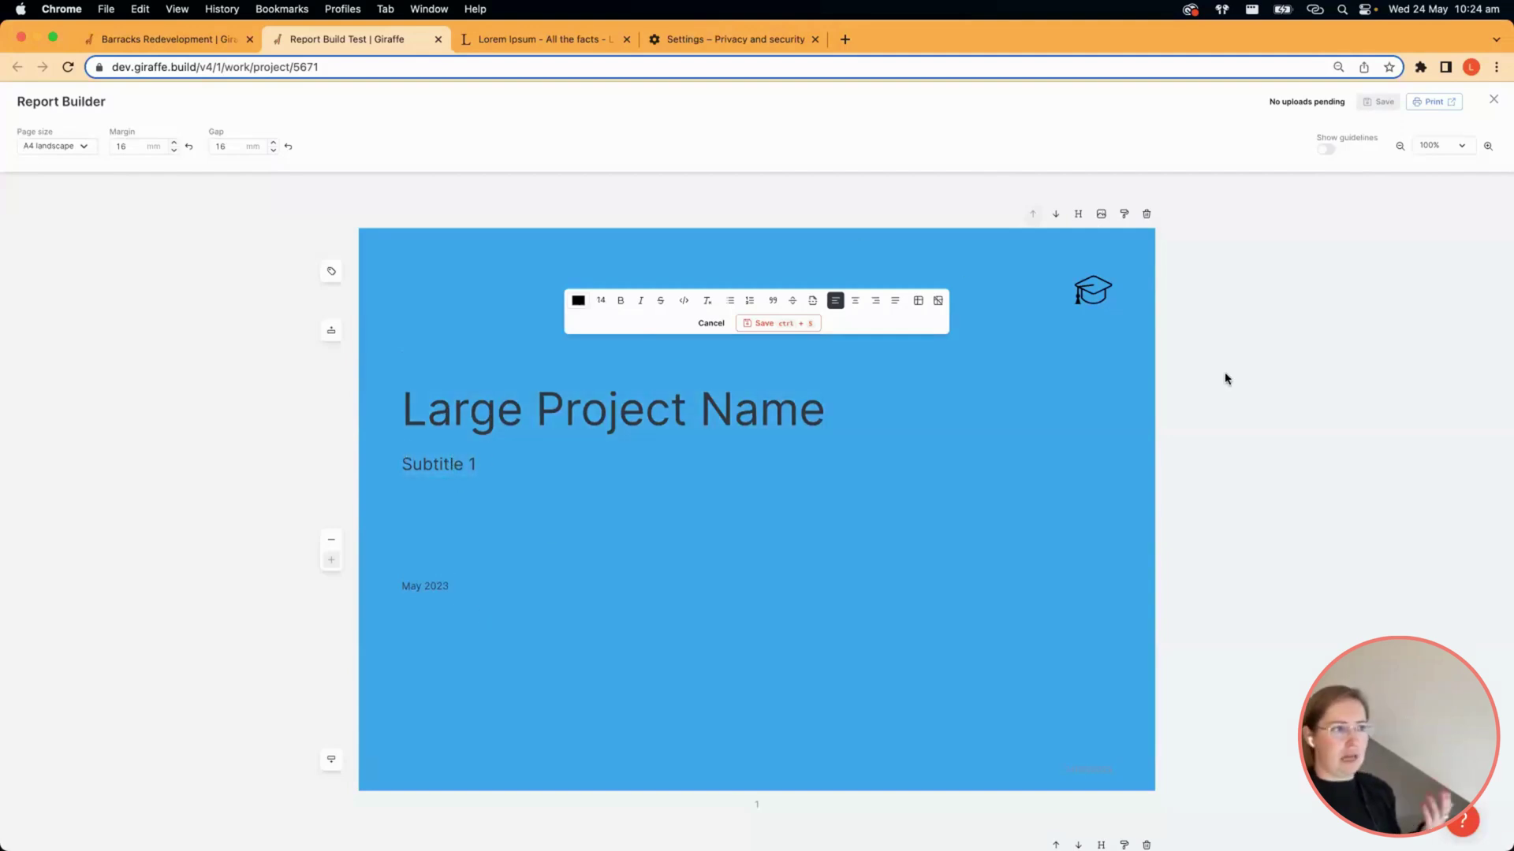
left_click(770, 331)
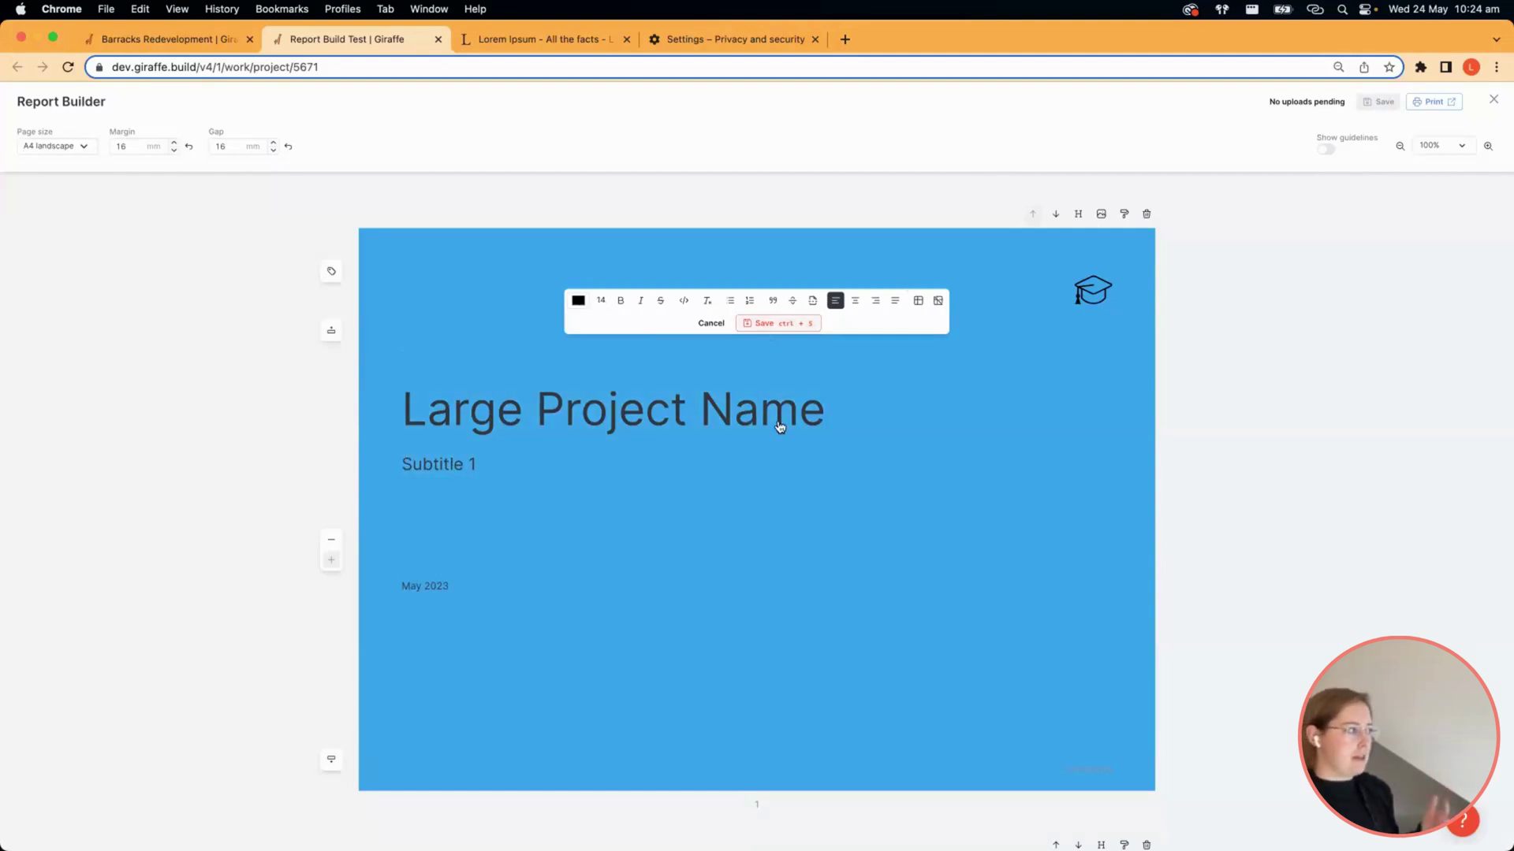
left_click(1260, 454)
Review the layout of the Introduction, Project Description and Site Context pages, including their text columns, images and footers.
scroll(1260, 456, "down", 4)
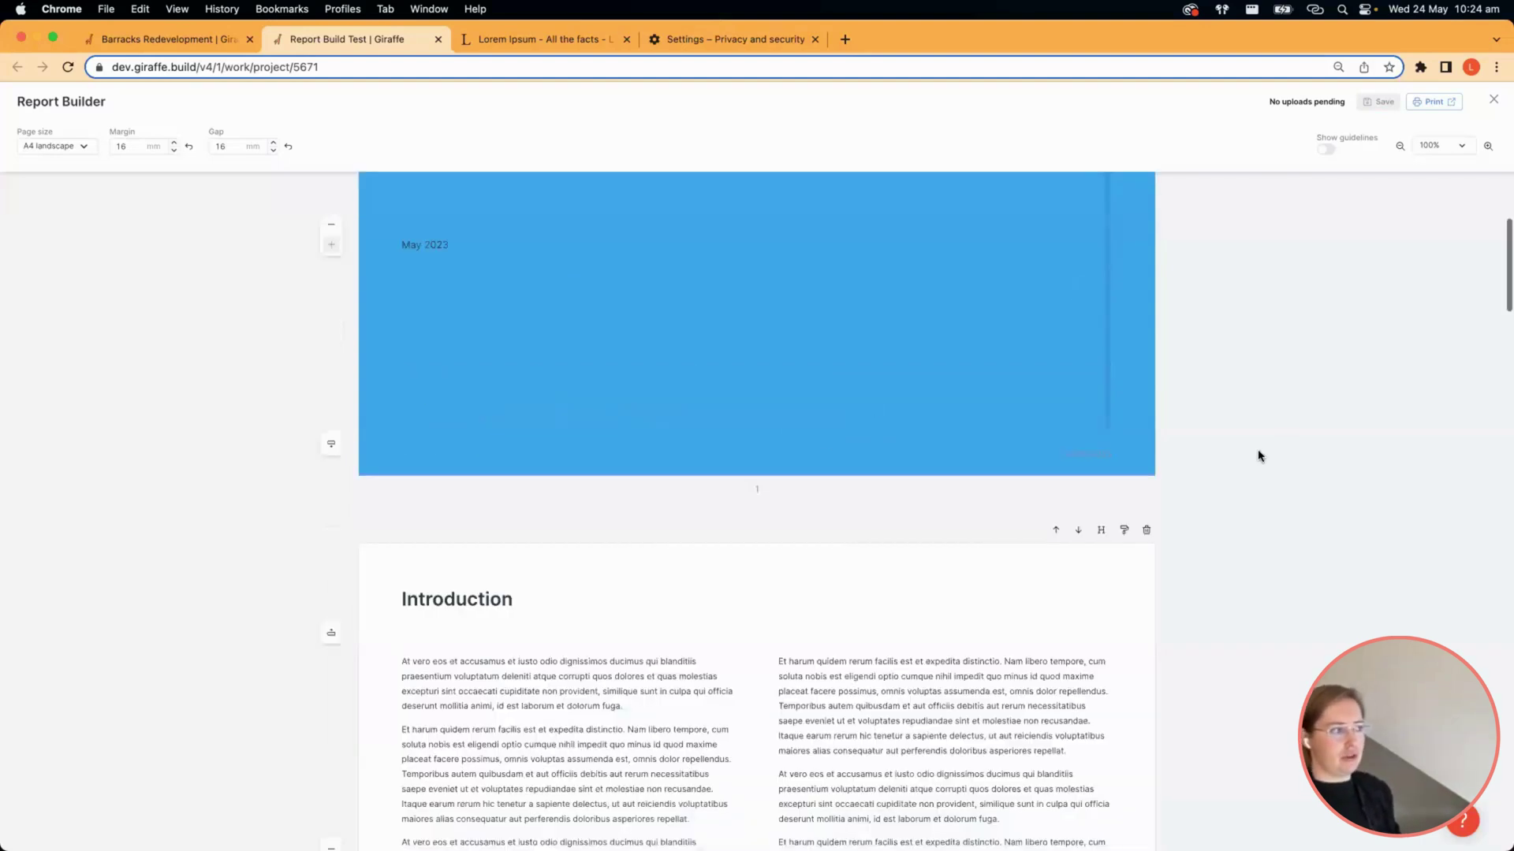
scroll(1260, 456, "down", 4)
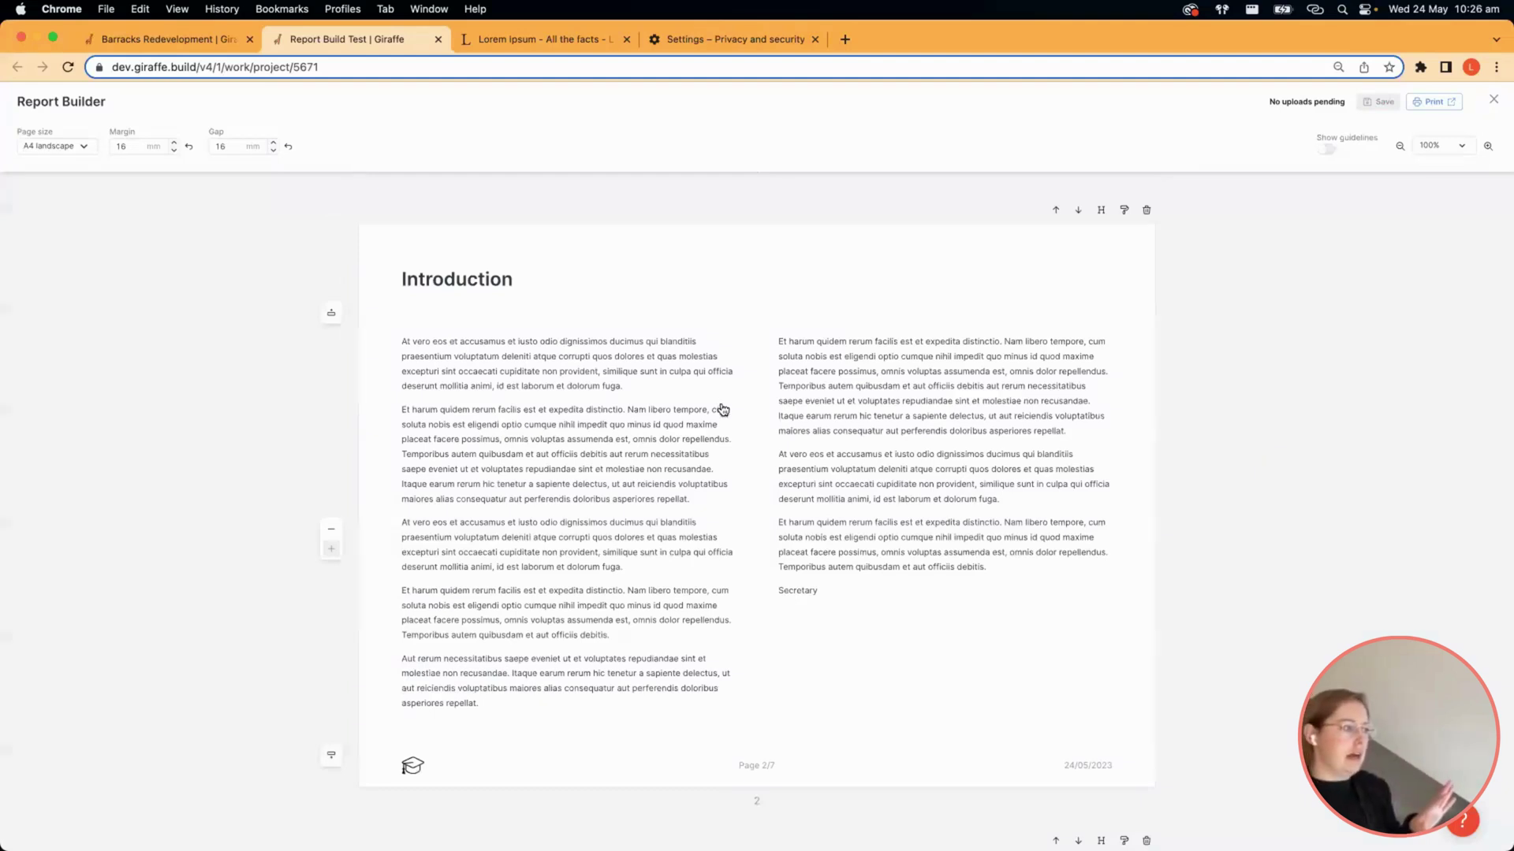
scroll(722, 409, "down", 1)
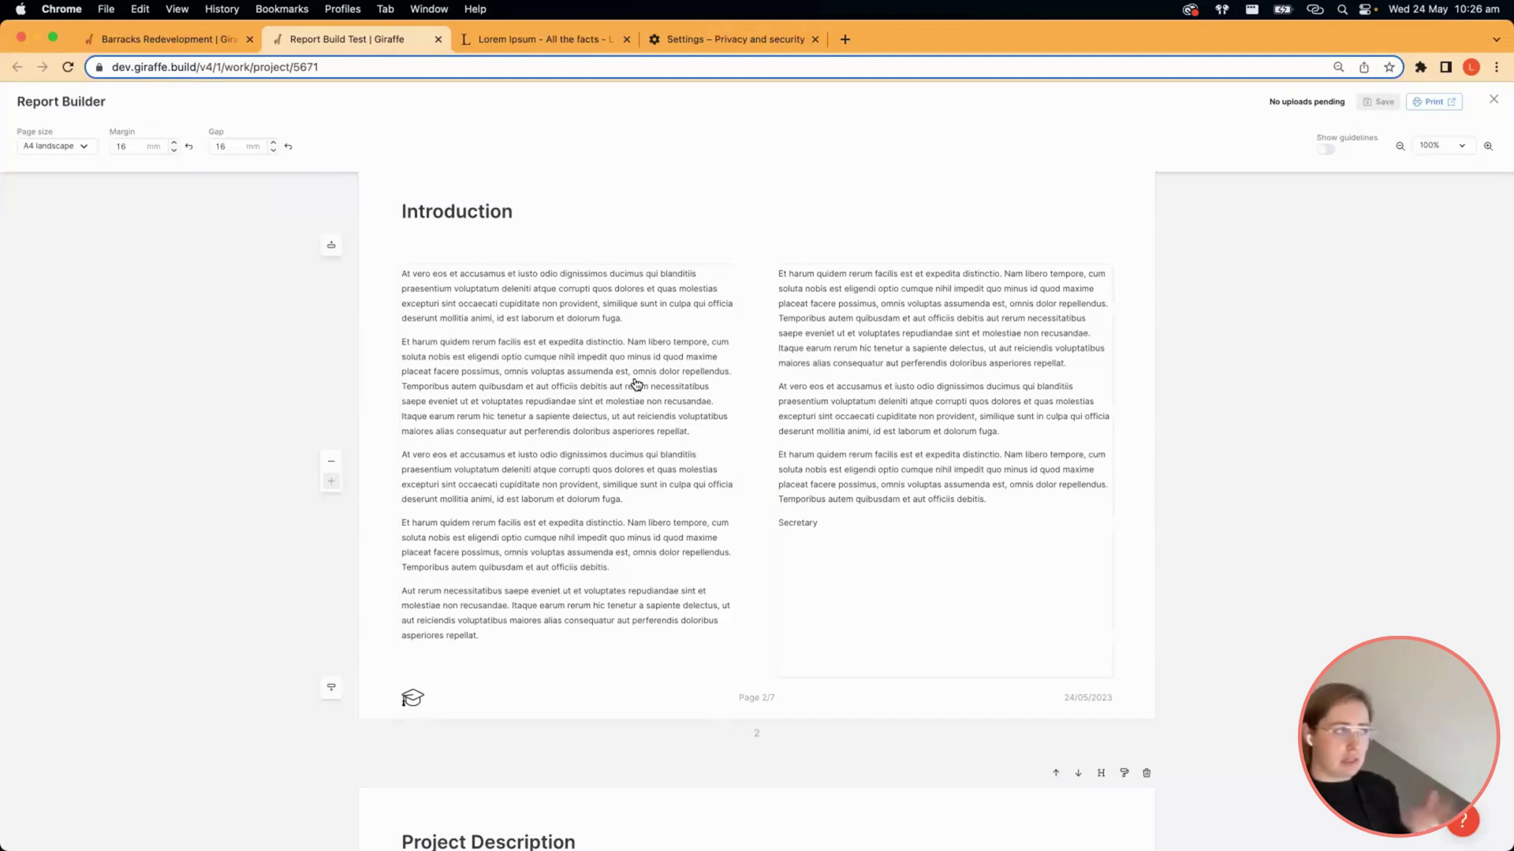
key("Tab")
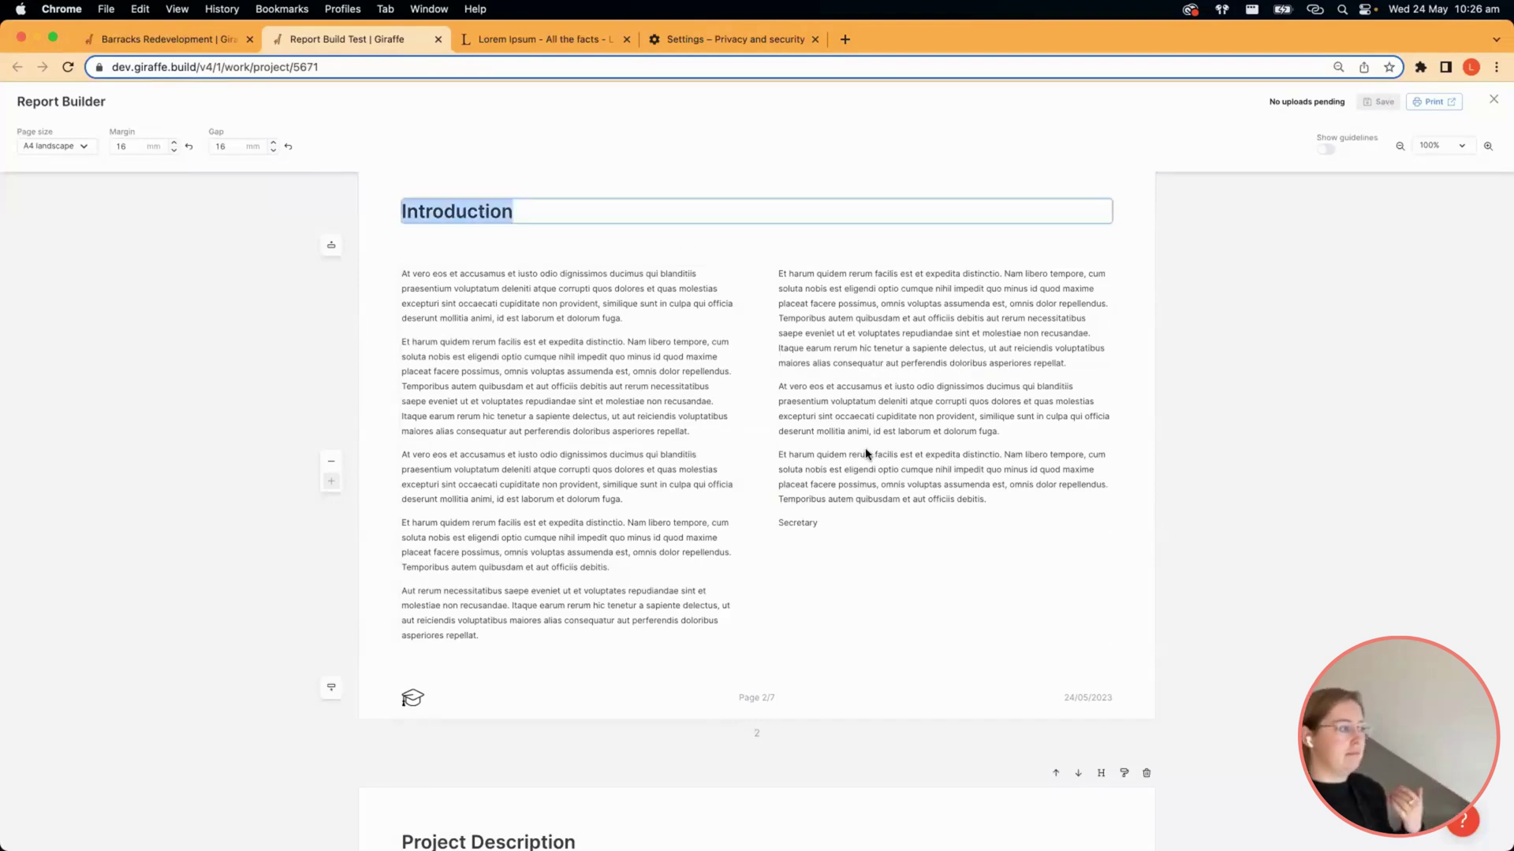
scroll(607, 473, "down", 3)
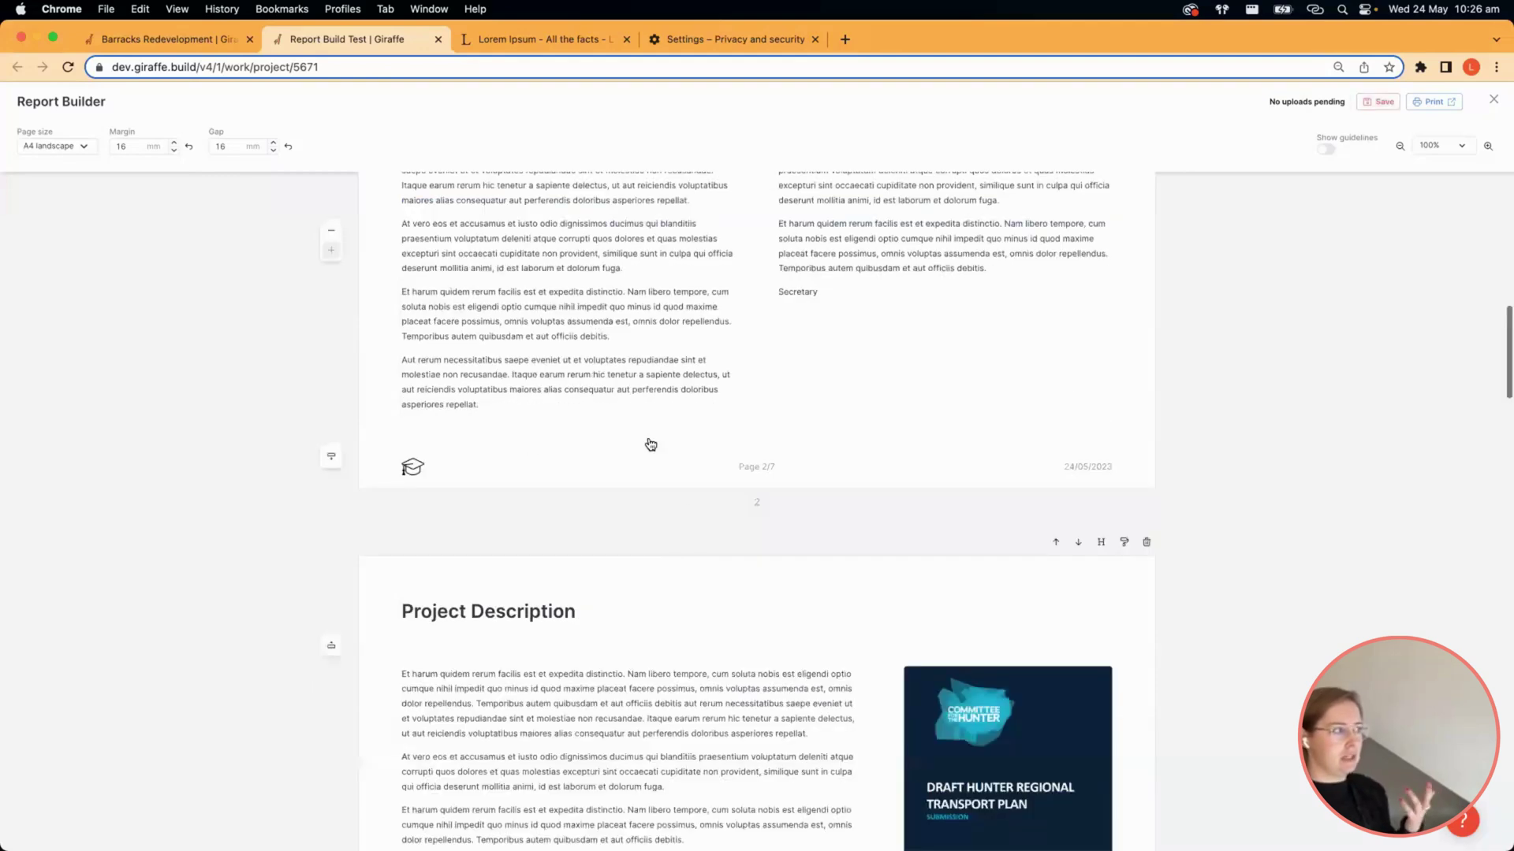
scroll(994, 327, "down", 5)
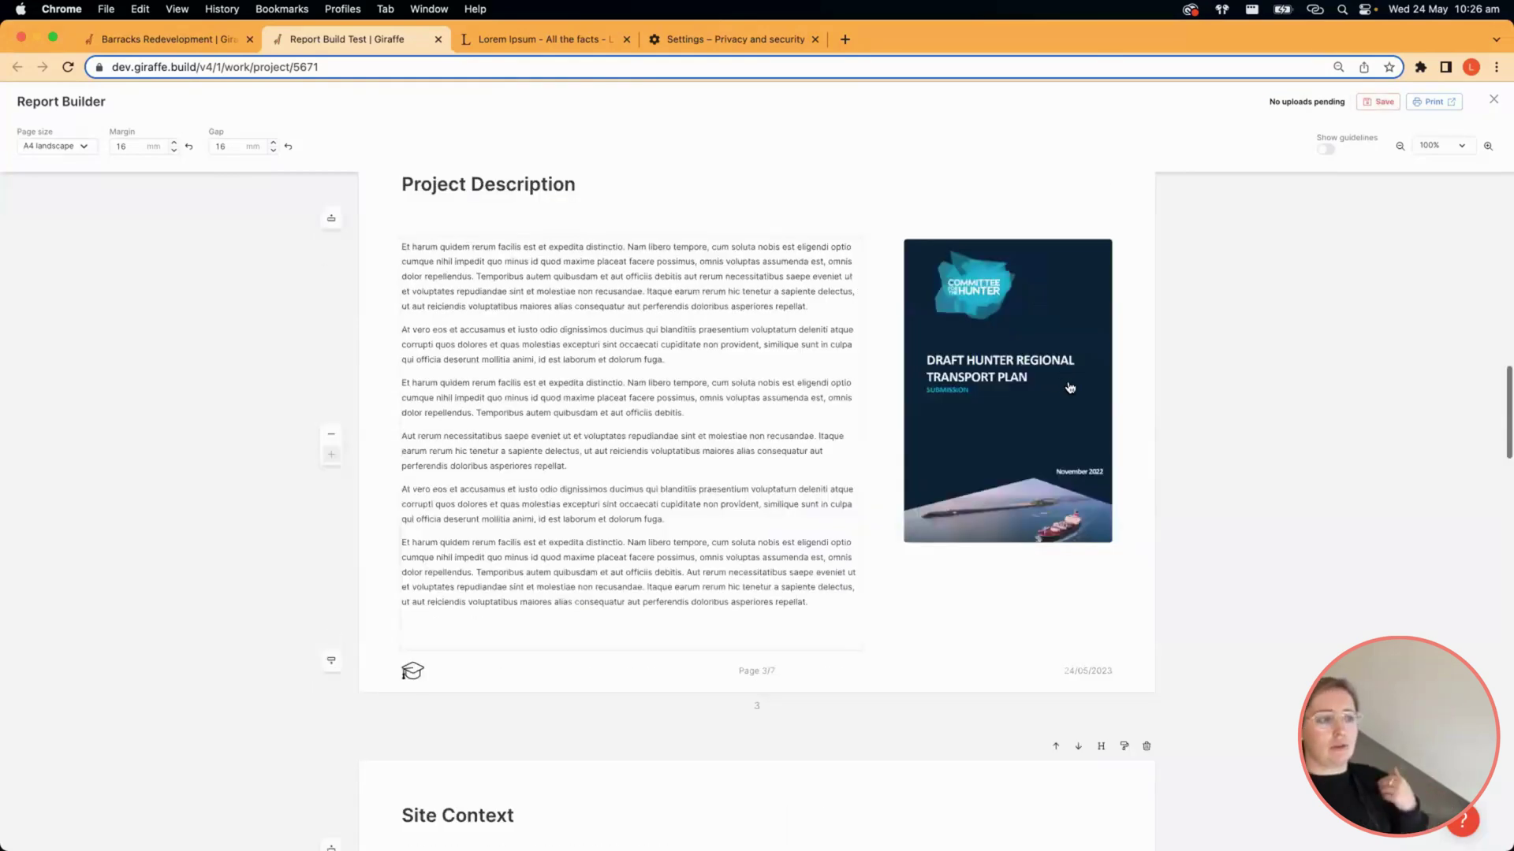
scroll(1070, 388, "up", 1)
scroll(1203, 393, "right", 1)
scroll(1203, 392, "left", 1)
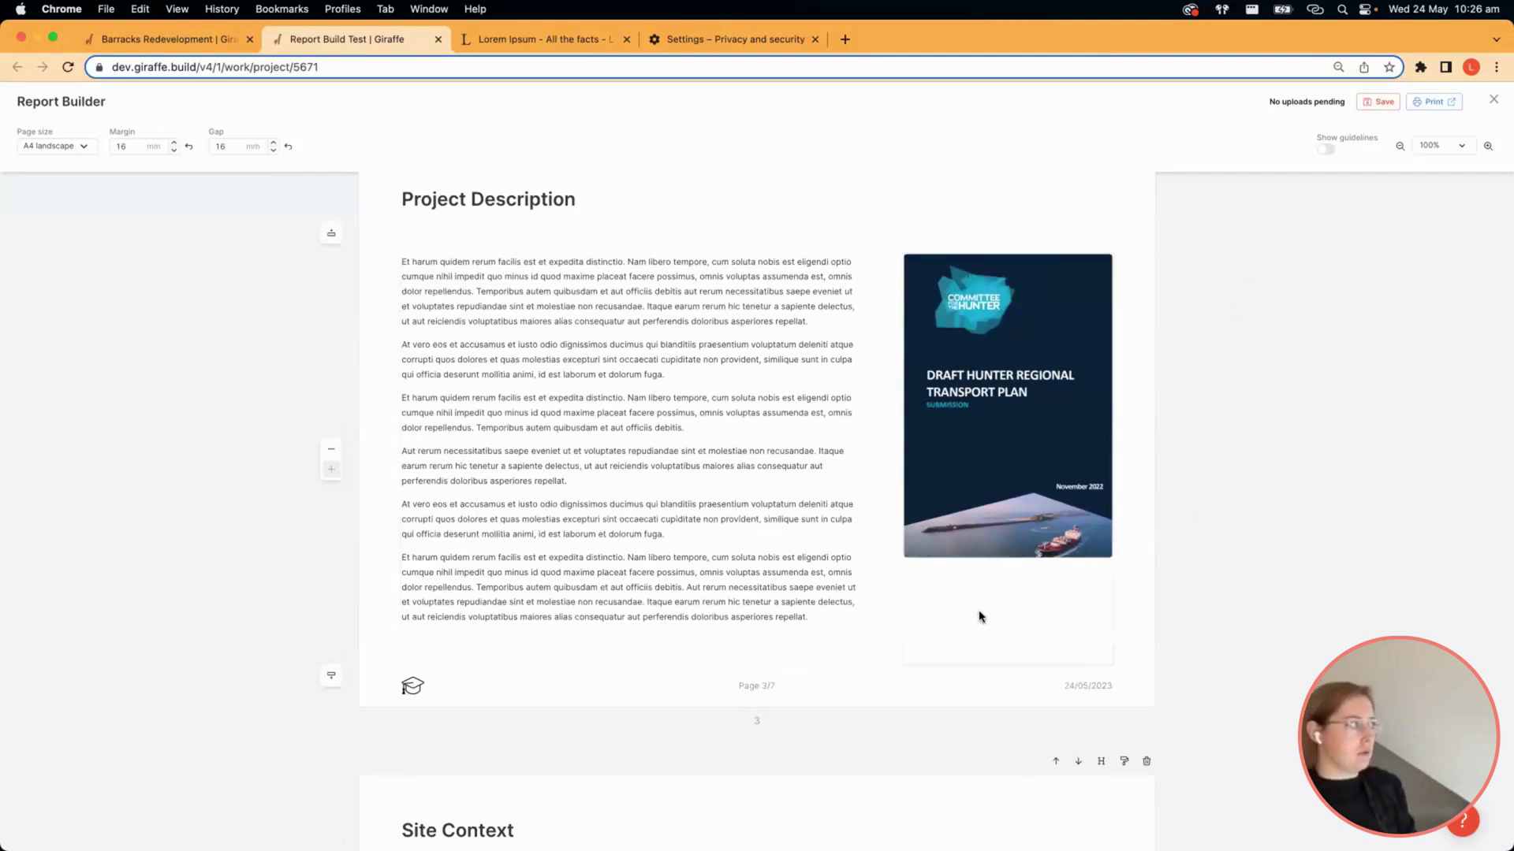
scroll(804, 631, "down", 2)
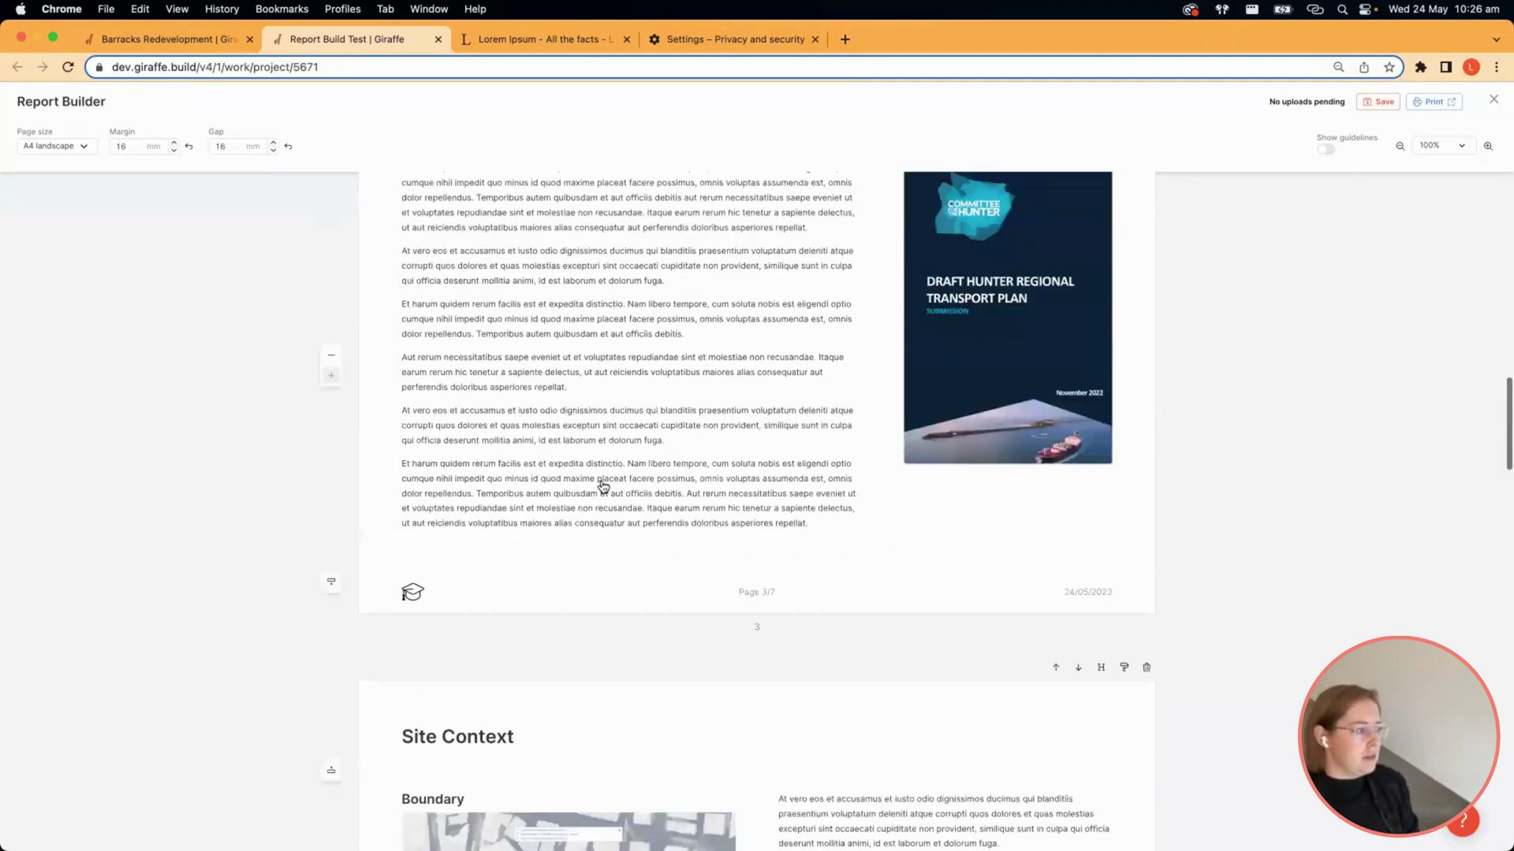
scroll(603, 486, "down", 10)
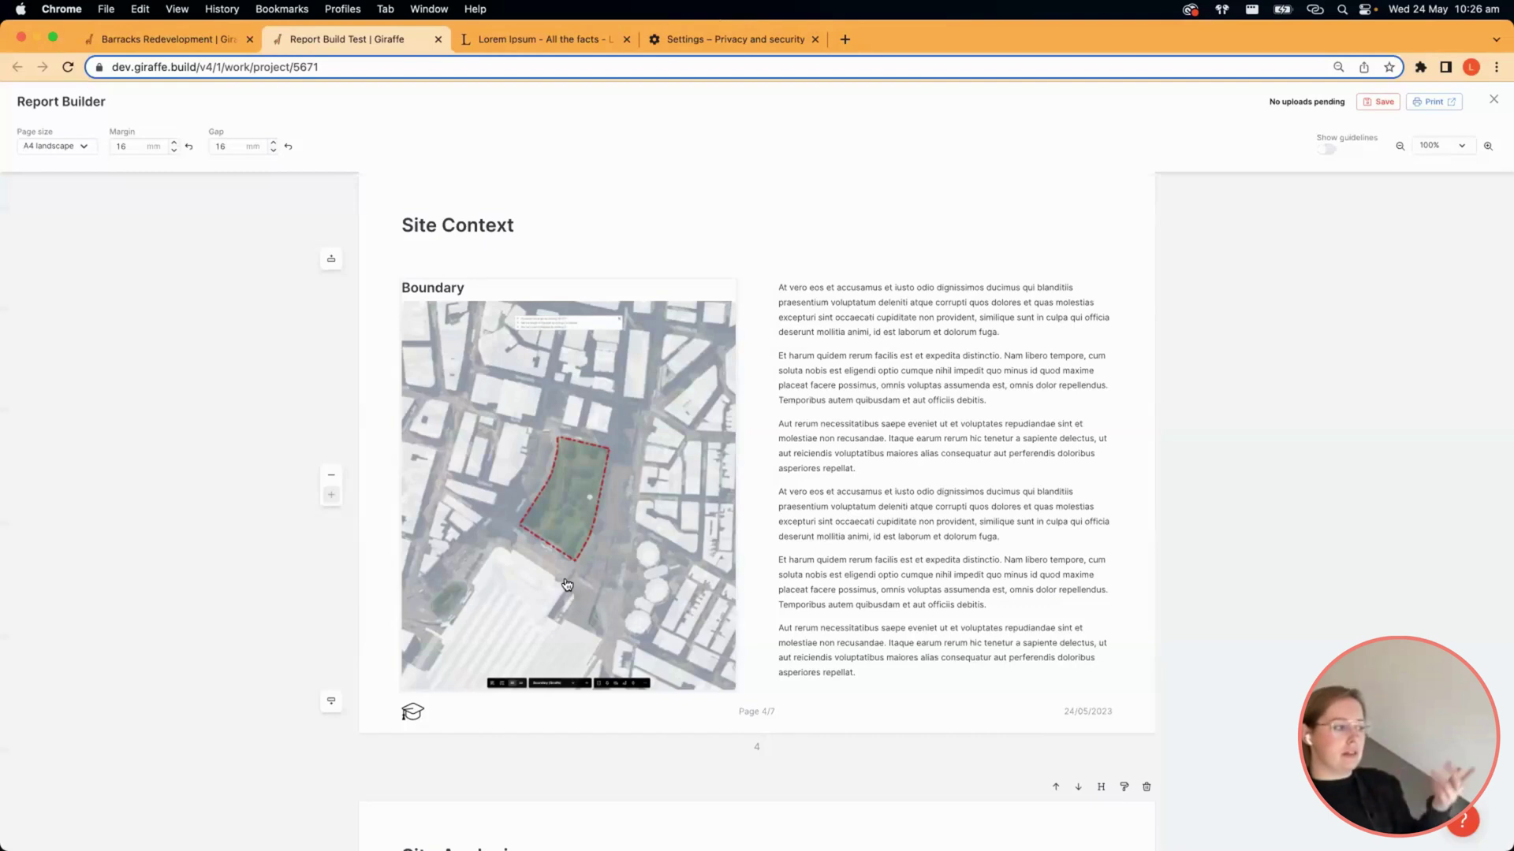
Clear the Boundary map's slot on the Site Context page and select the Boundary view to insert there.
scroll(561, 517, "up", 1)
left_click(540, 511)
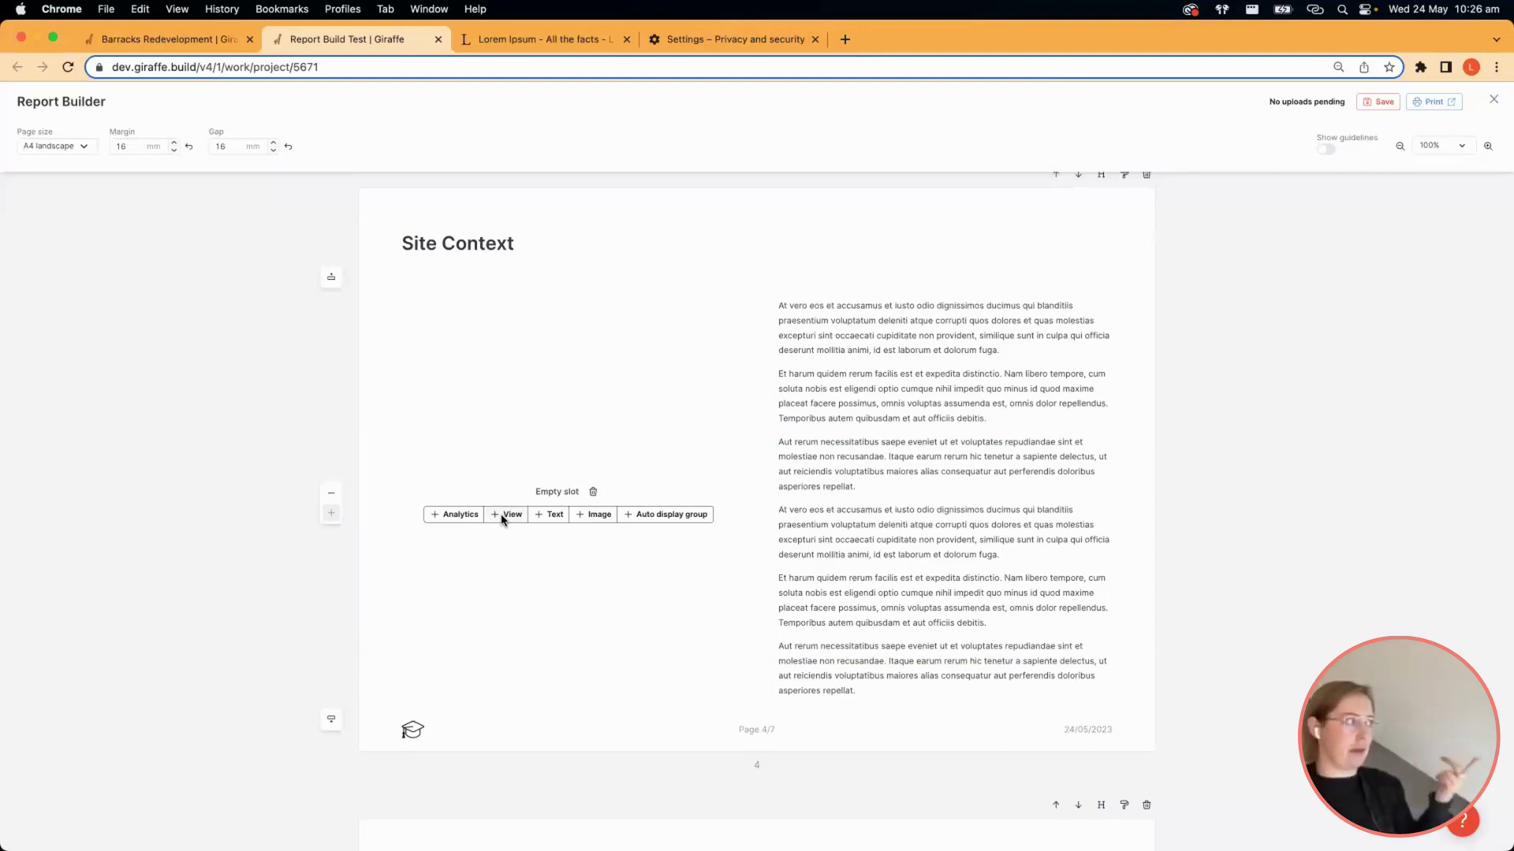
left_click(505, 514)
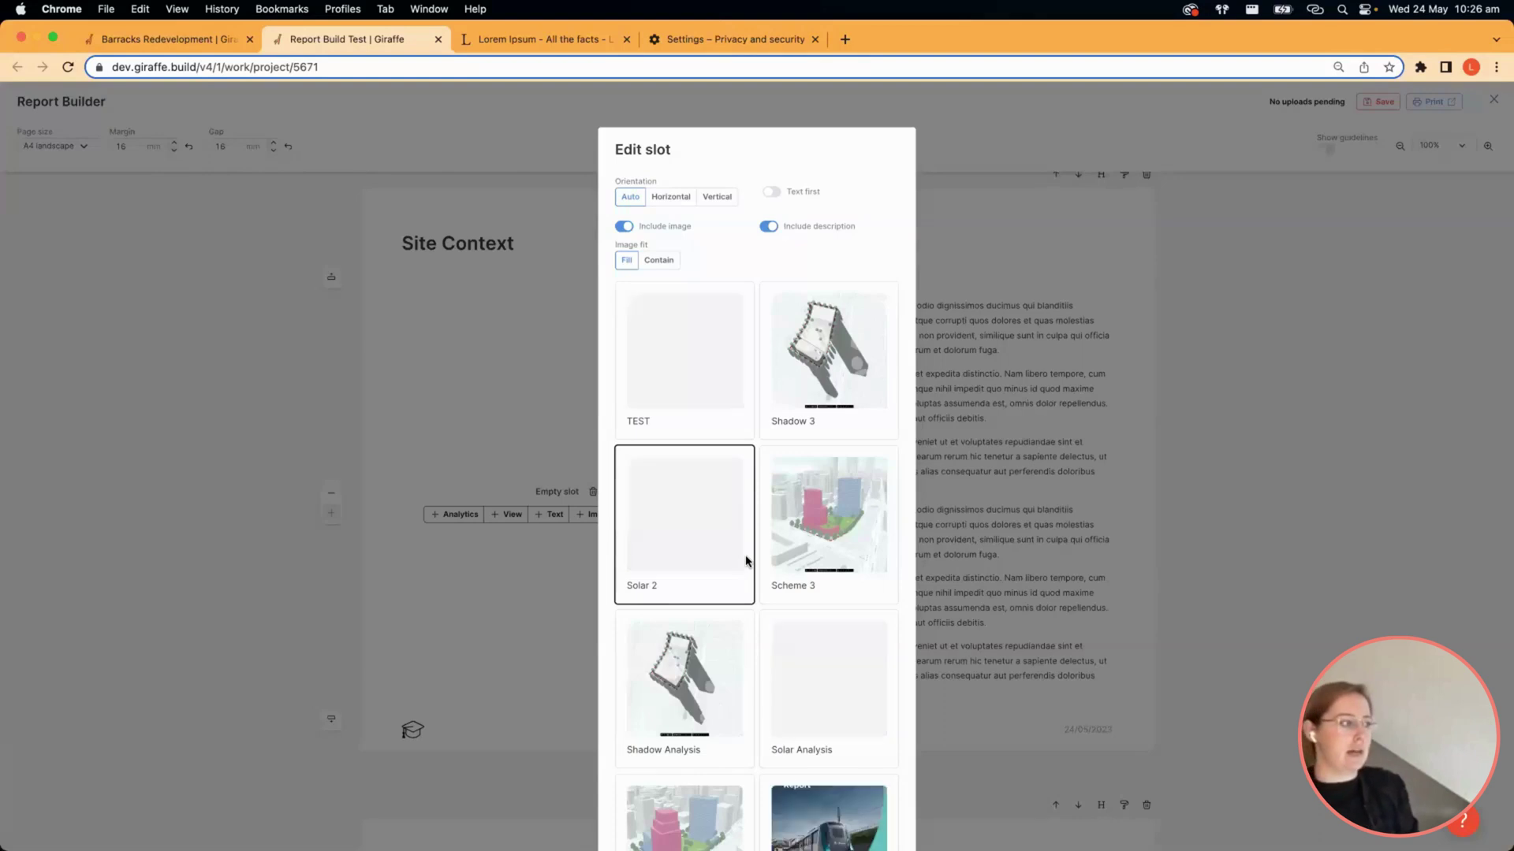
scroll(746, 562, "down", 1)
scroll(746, 562, "down", 3)
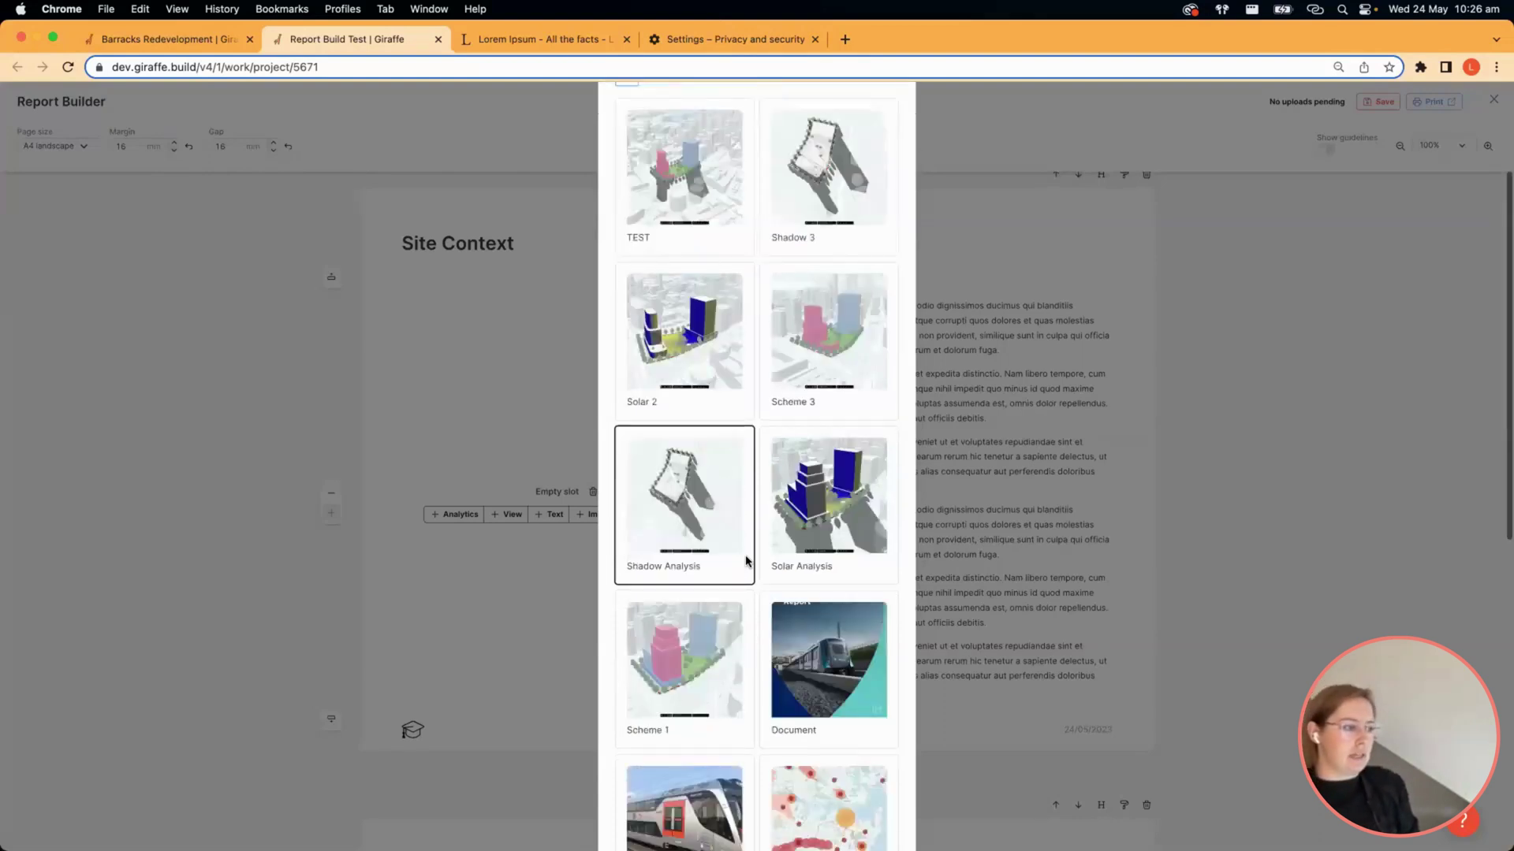
scroll(747, 559, "down", 10)
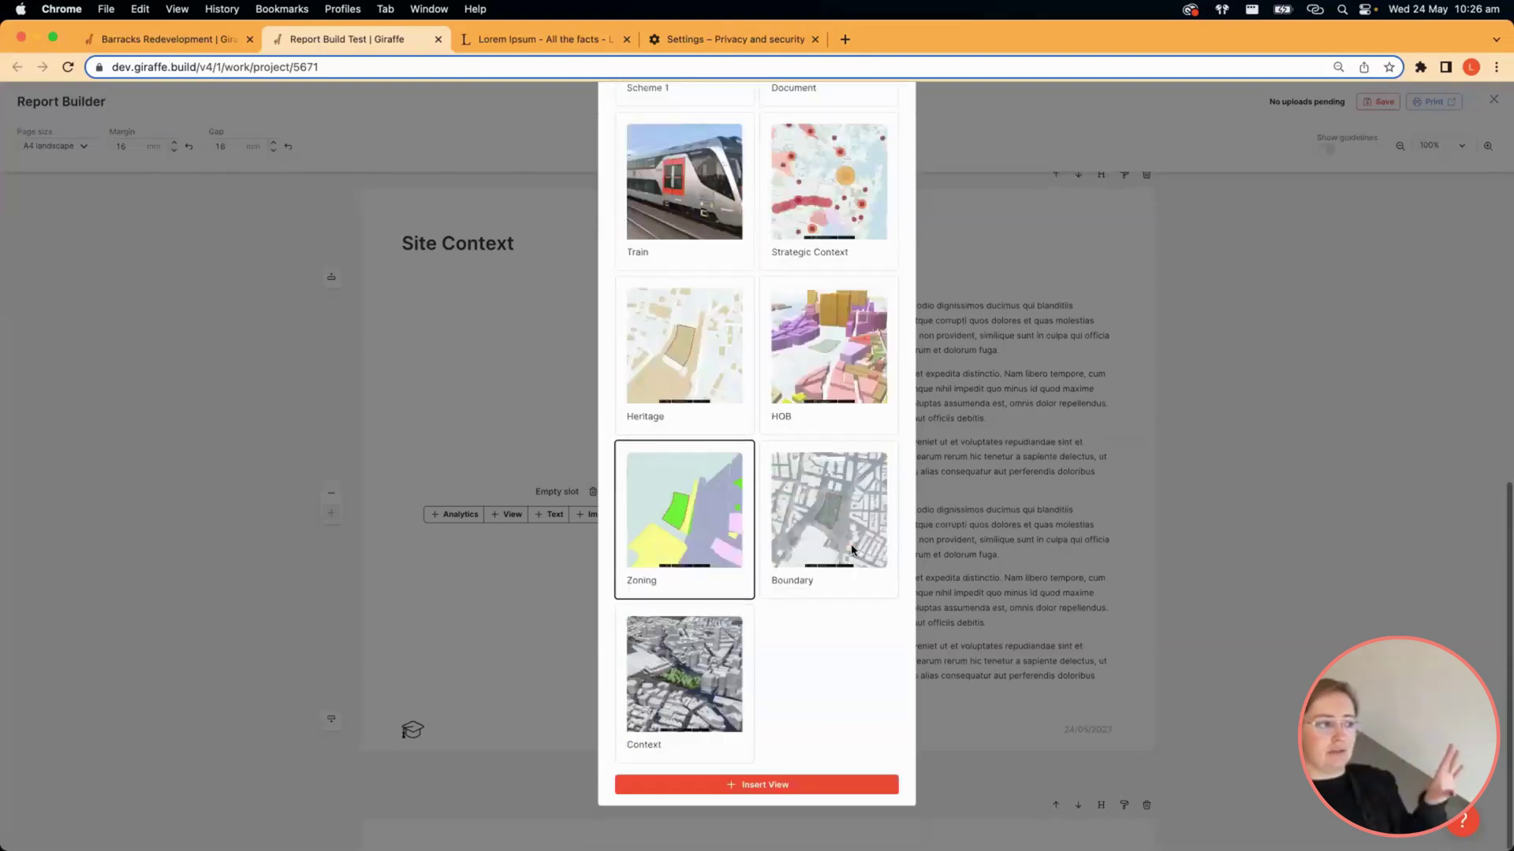
left_click(851, 549)
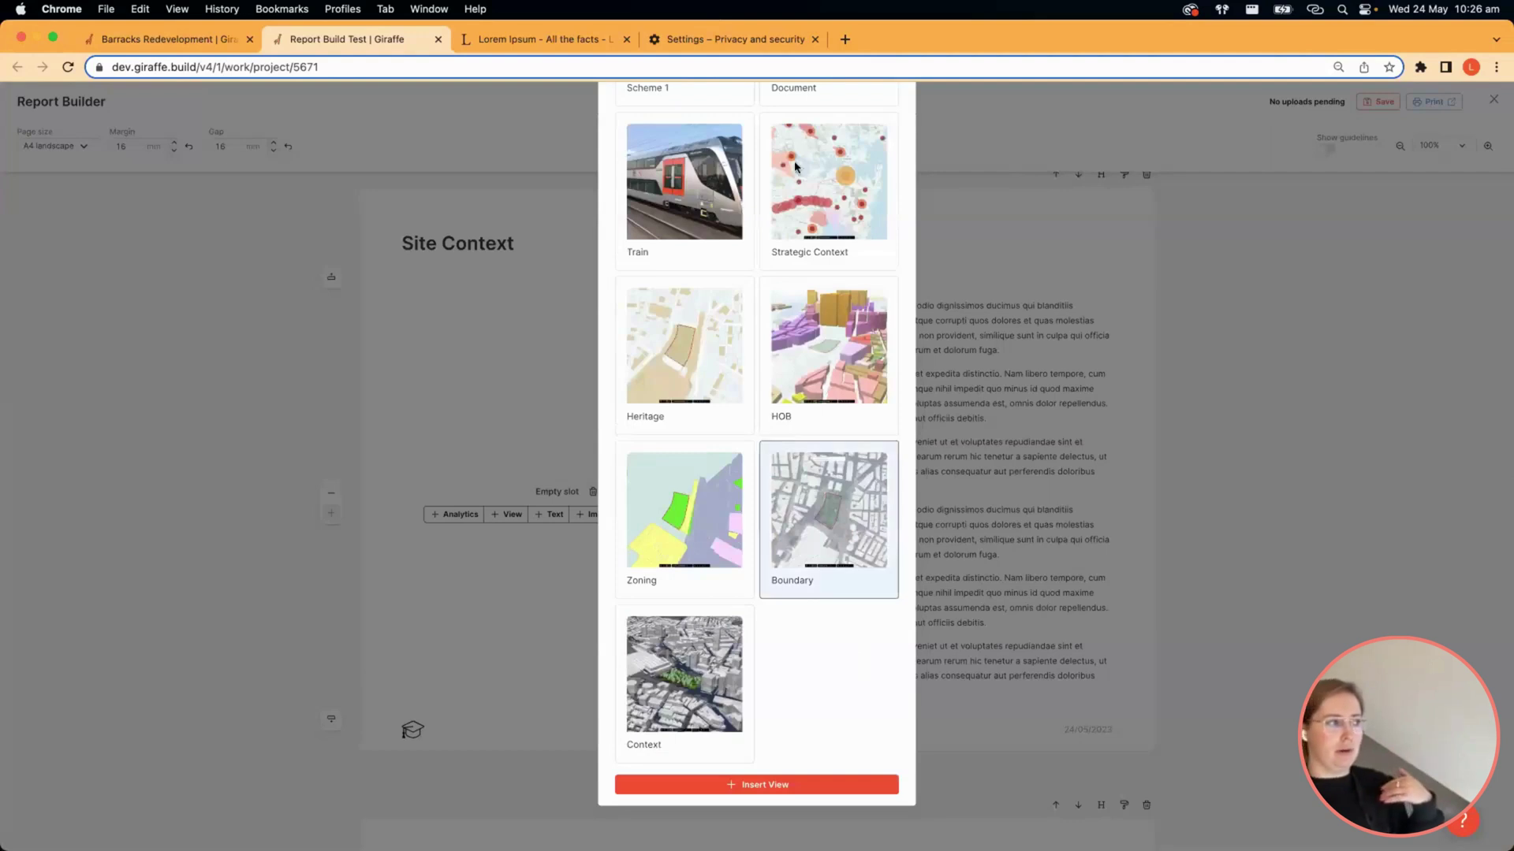
Exclude the description from the Boundary view and insert the view into the Site Context slot.
scroll(775, 234, "up", 12)
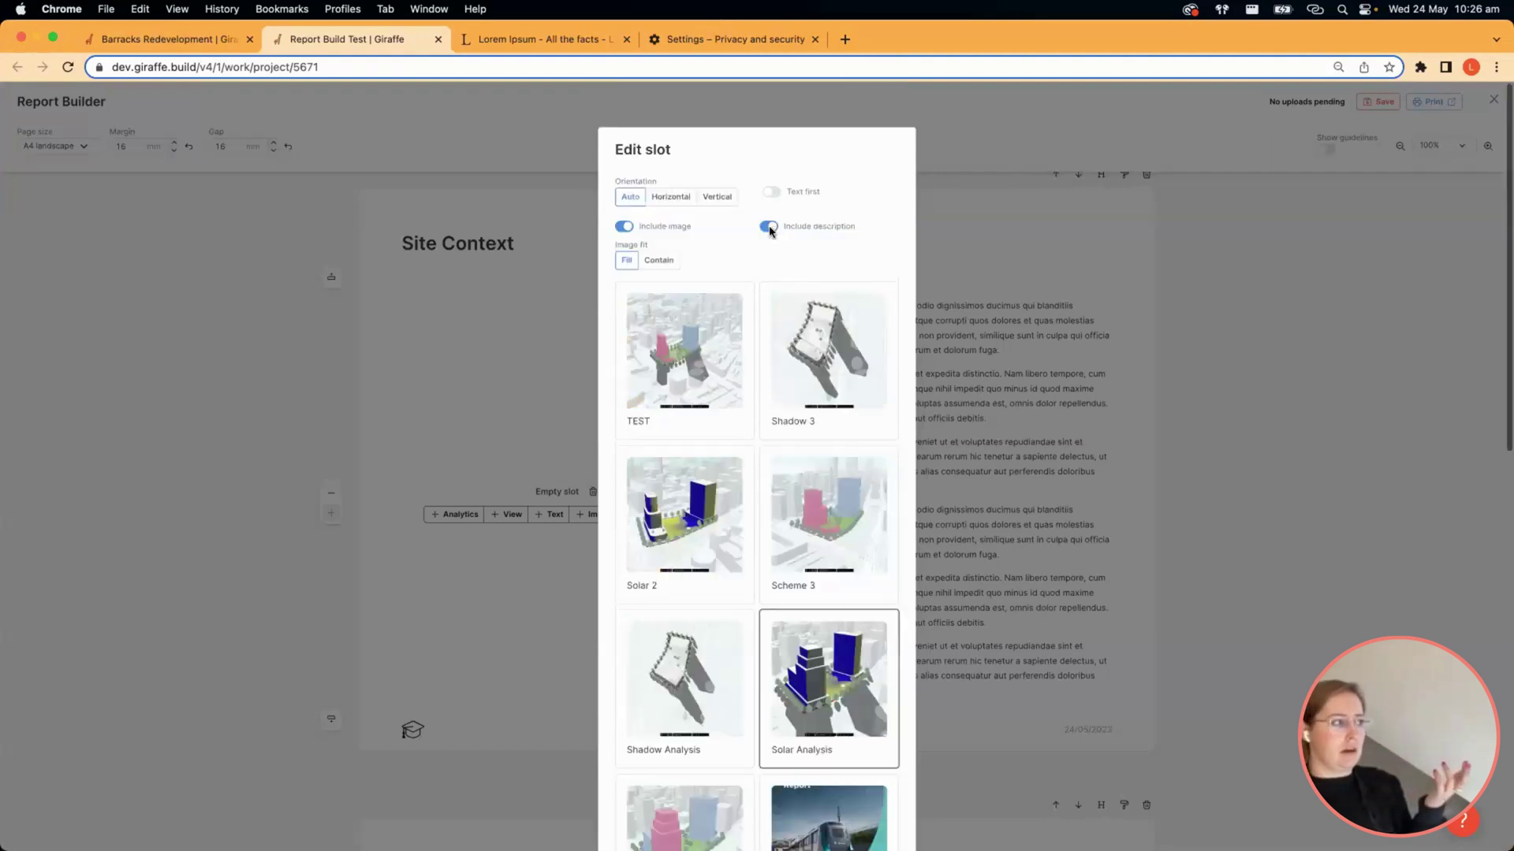
left_click(654, 263)
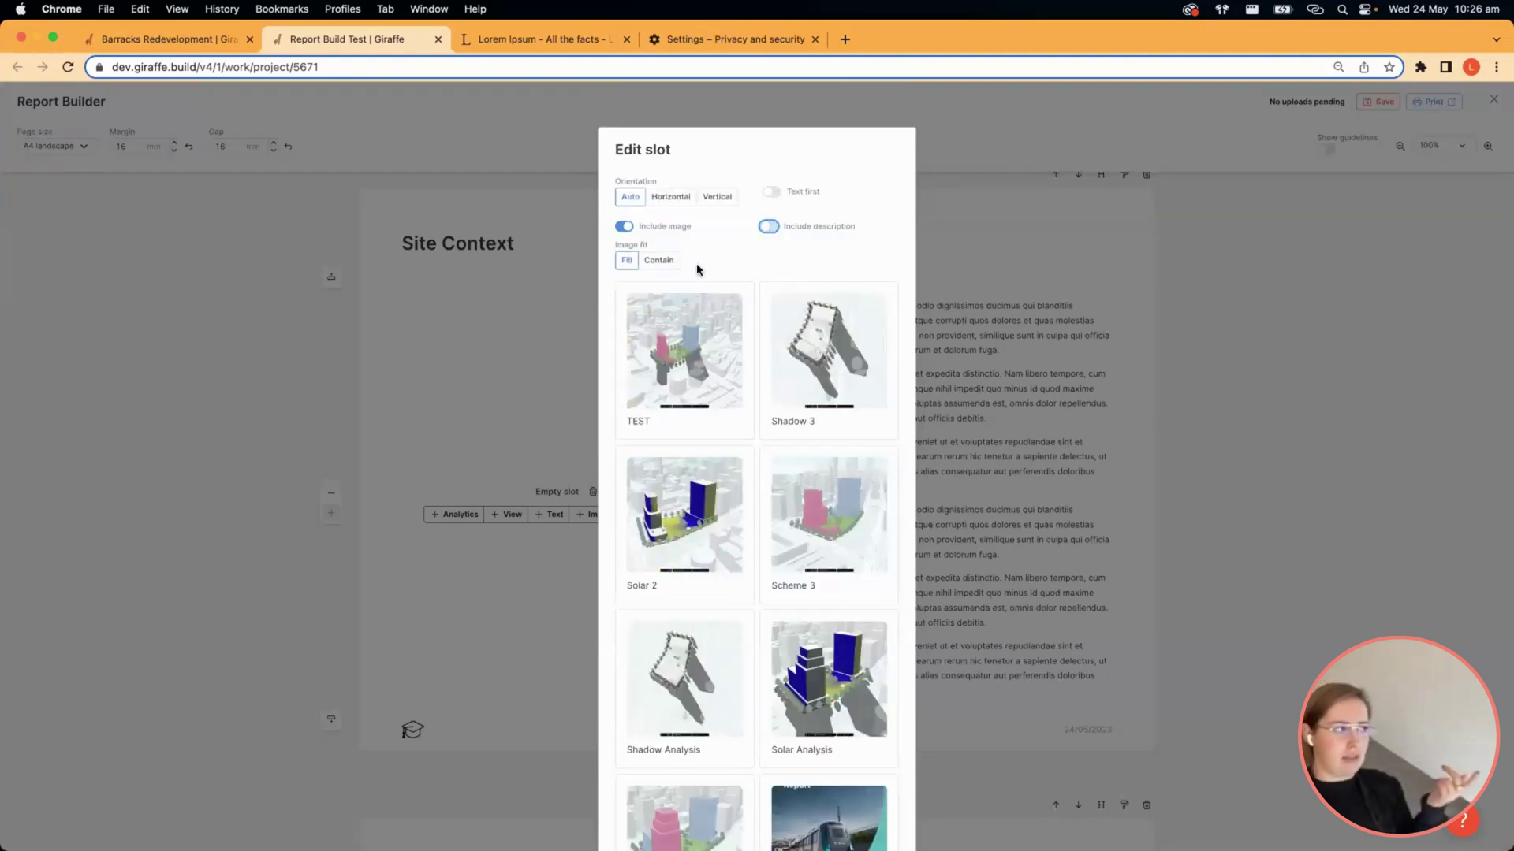
scroll(761, 817, "down", 3)
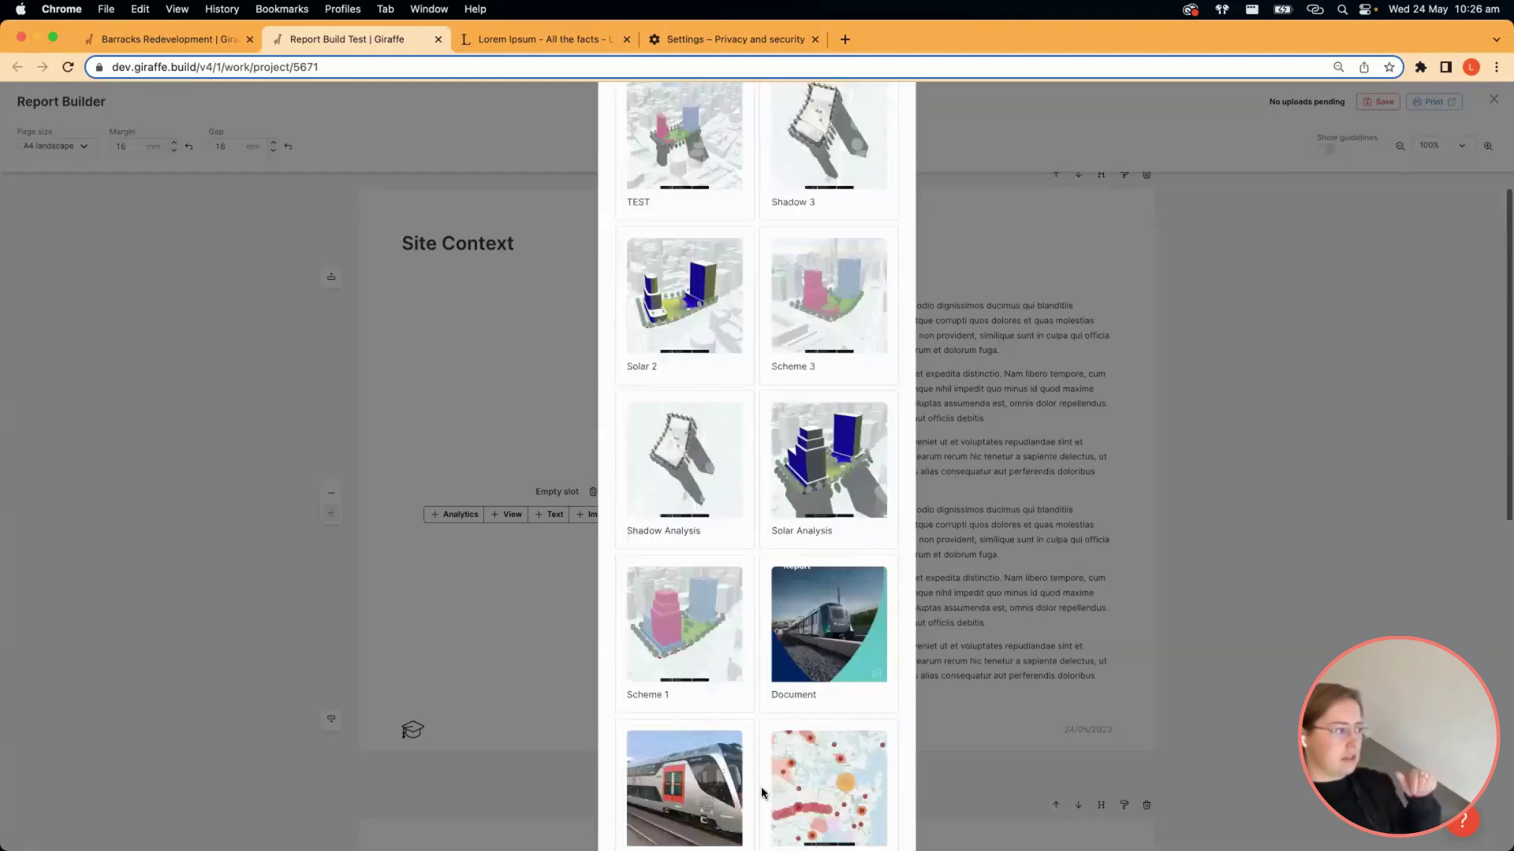
scroll(762, 792, "down", 8)
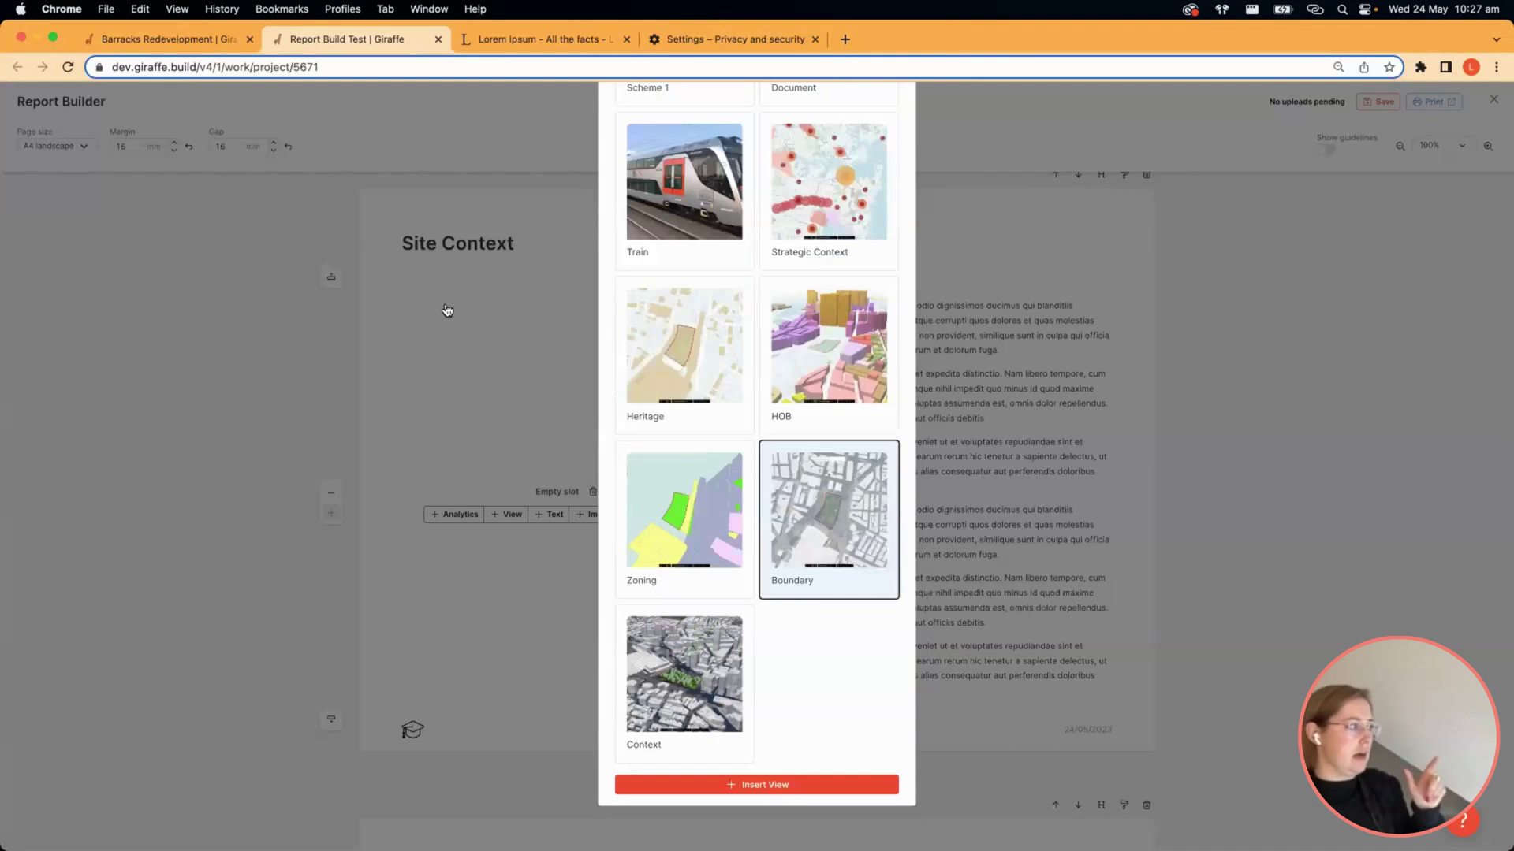
left_click(757, 785)
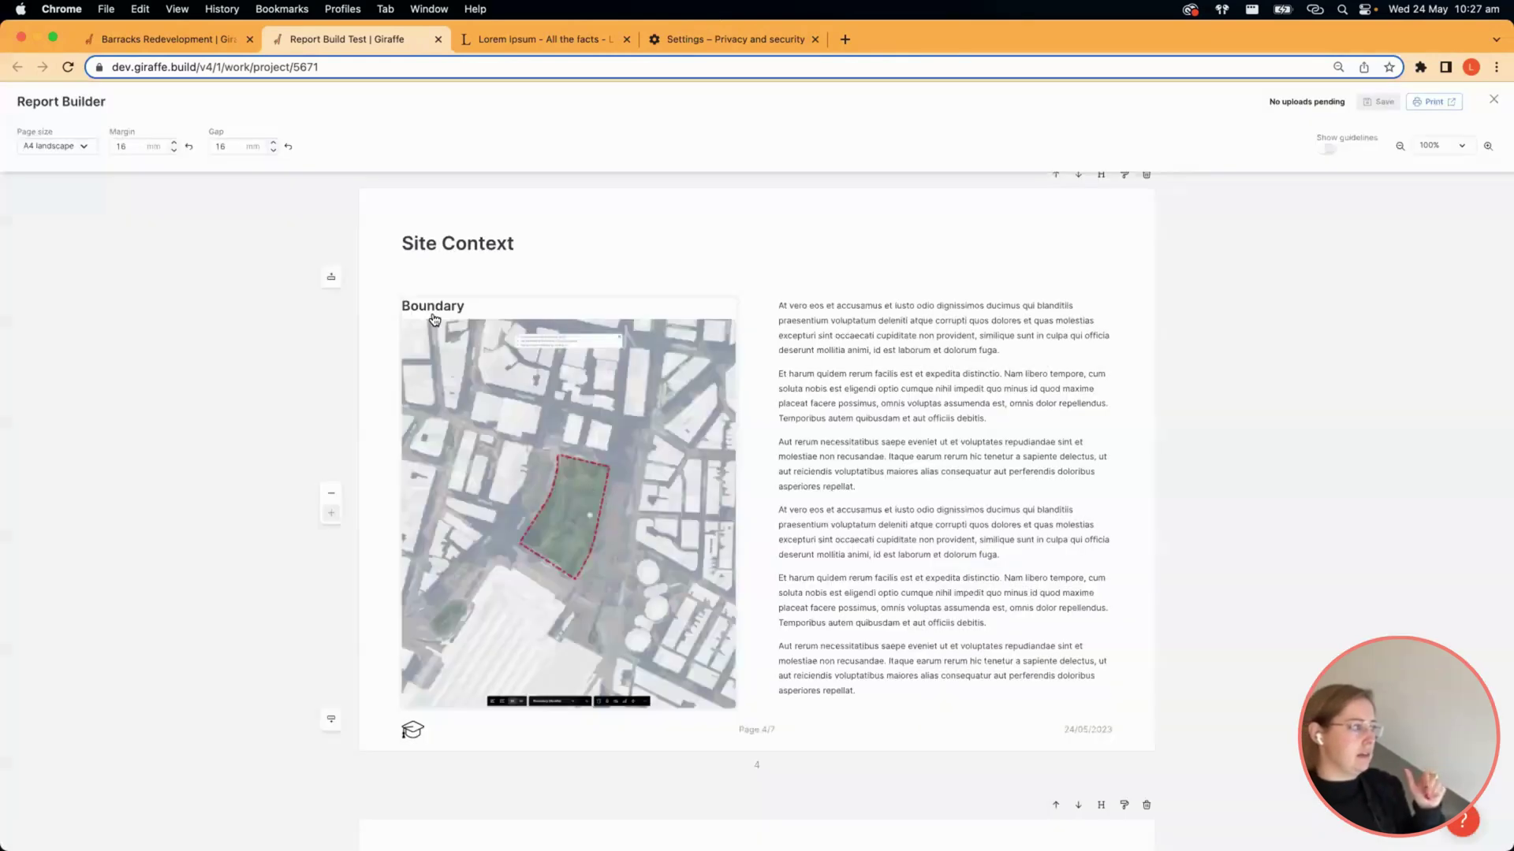
Force no heading on the Boundary view's slot on the Site Context page.
left_click(556, 503)
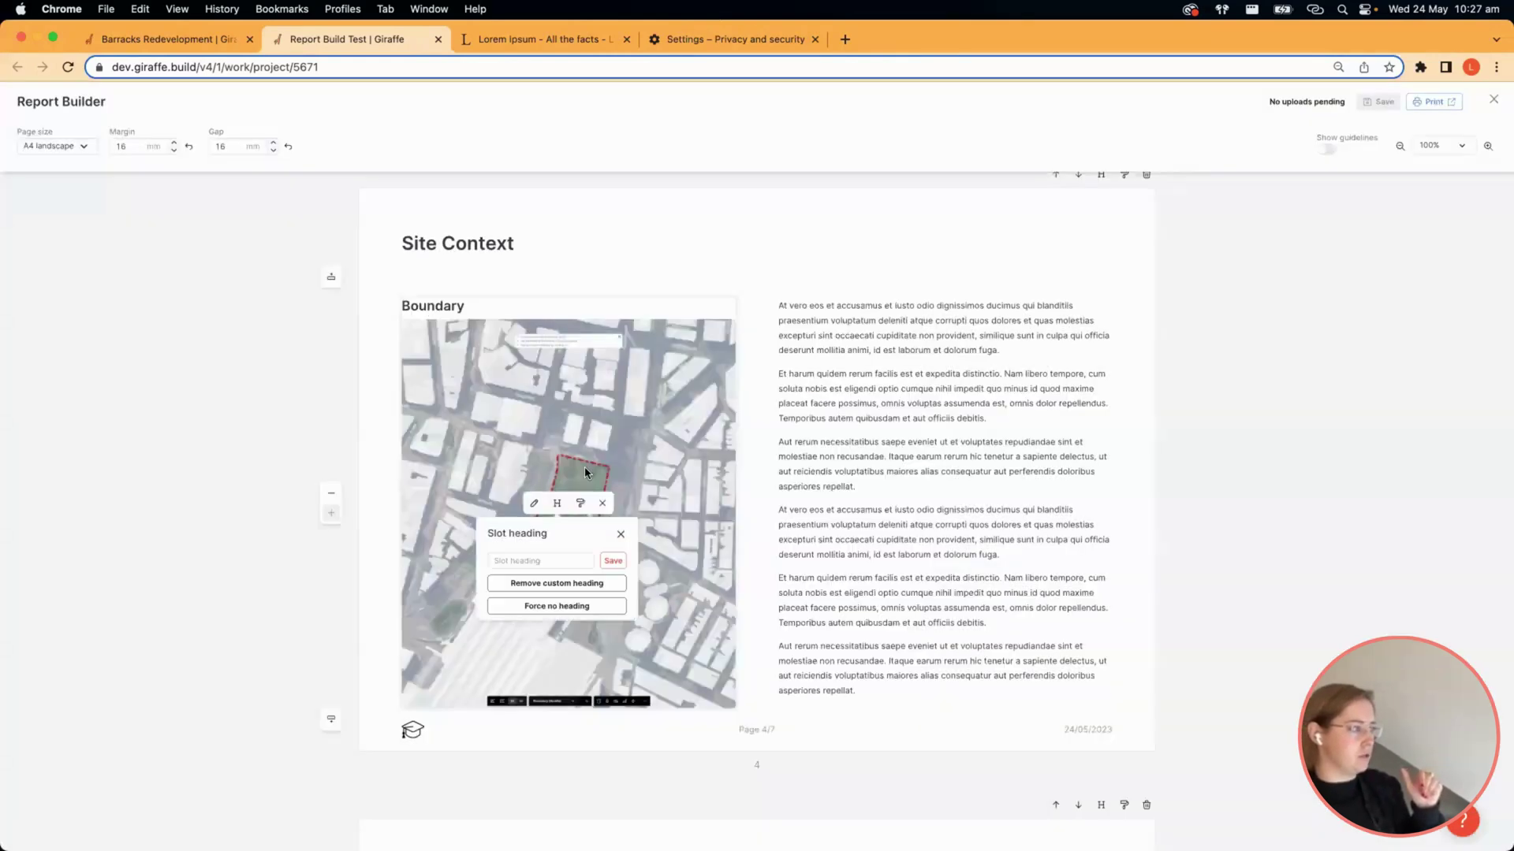
left_click(544, 607)
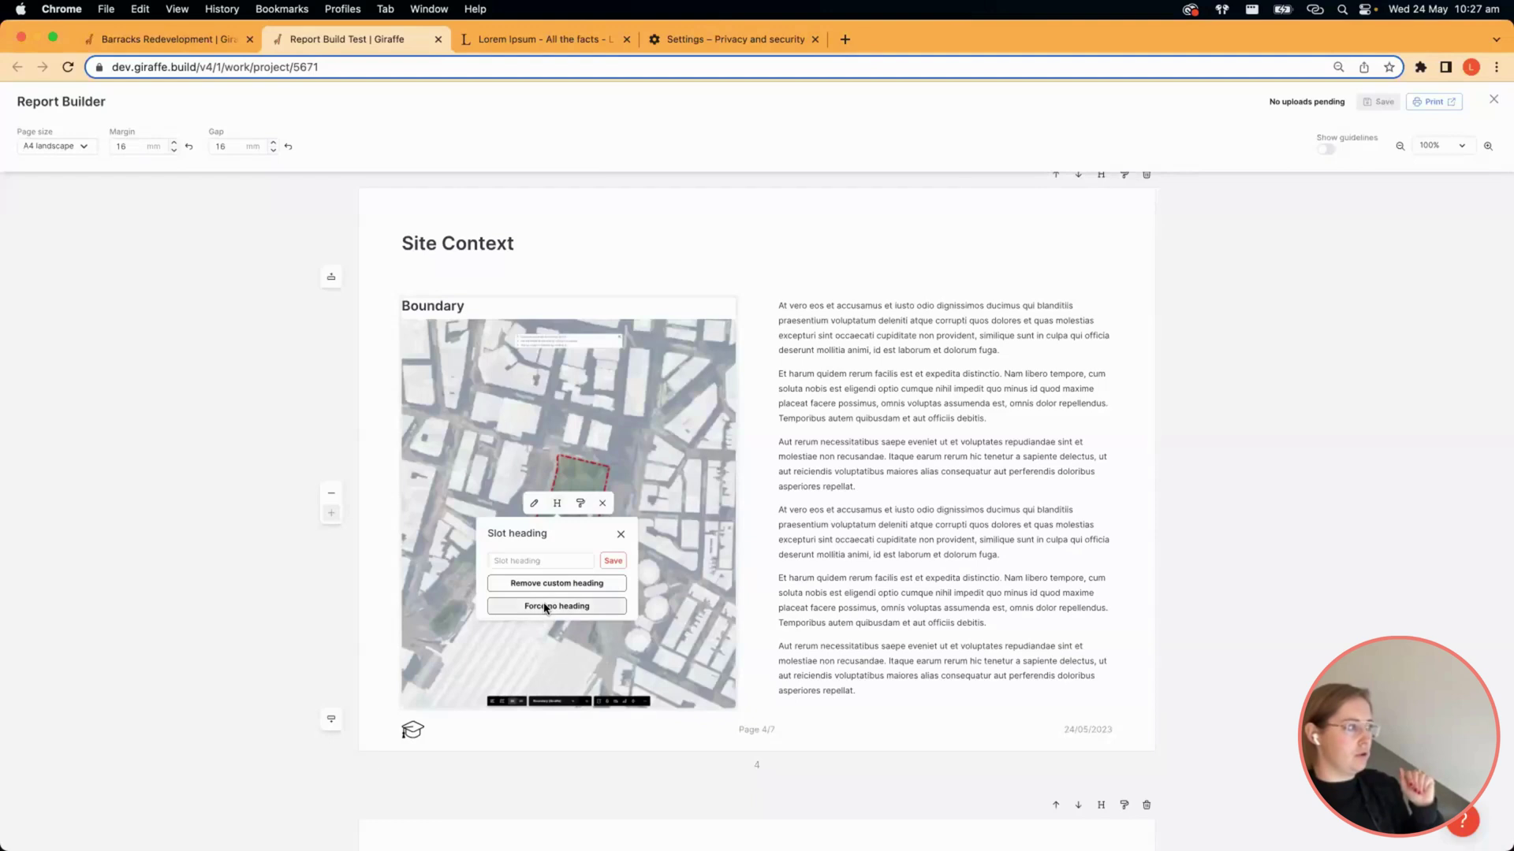
left_click(621, 535)
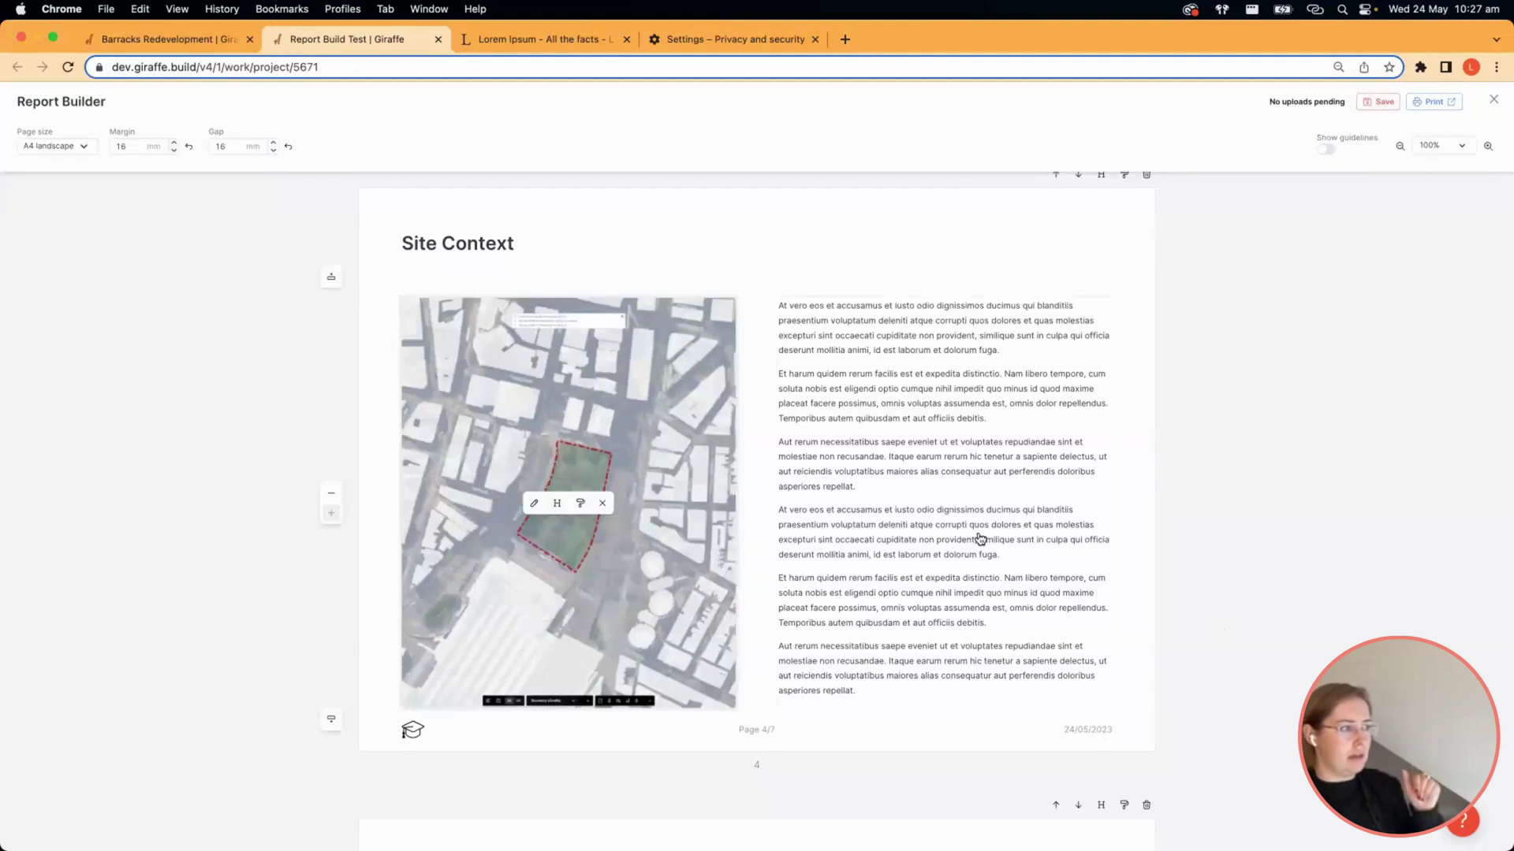
mouse_move(978, 541)
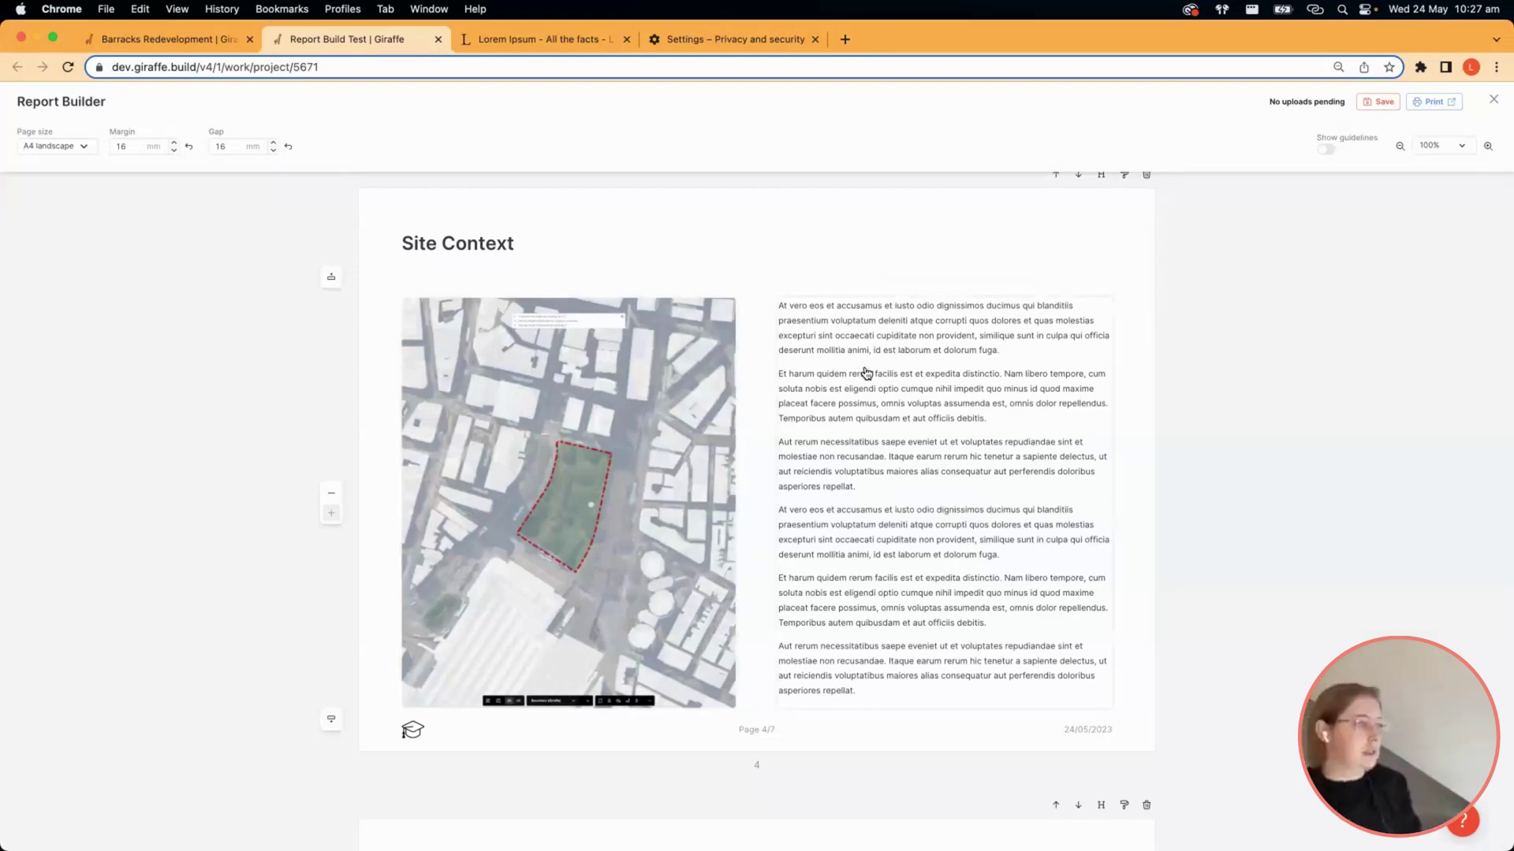
Review the Site Analysis page and remove the Yields chart from the Design - Option 1 page.
scroll(1102, 392, "down", 5)
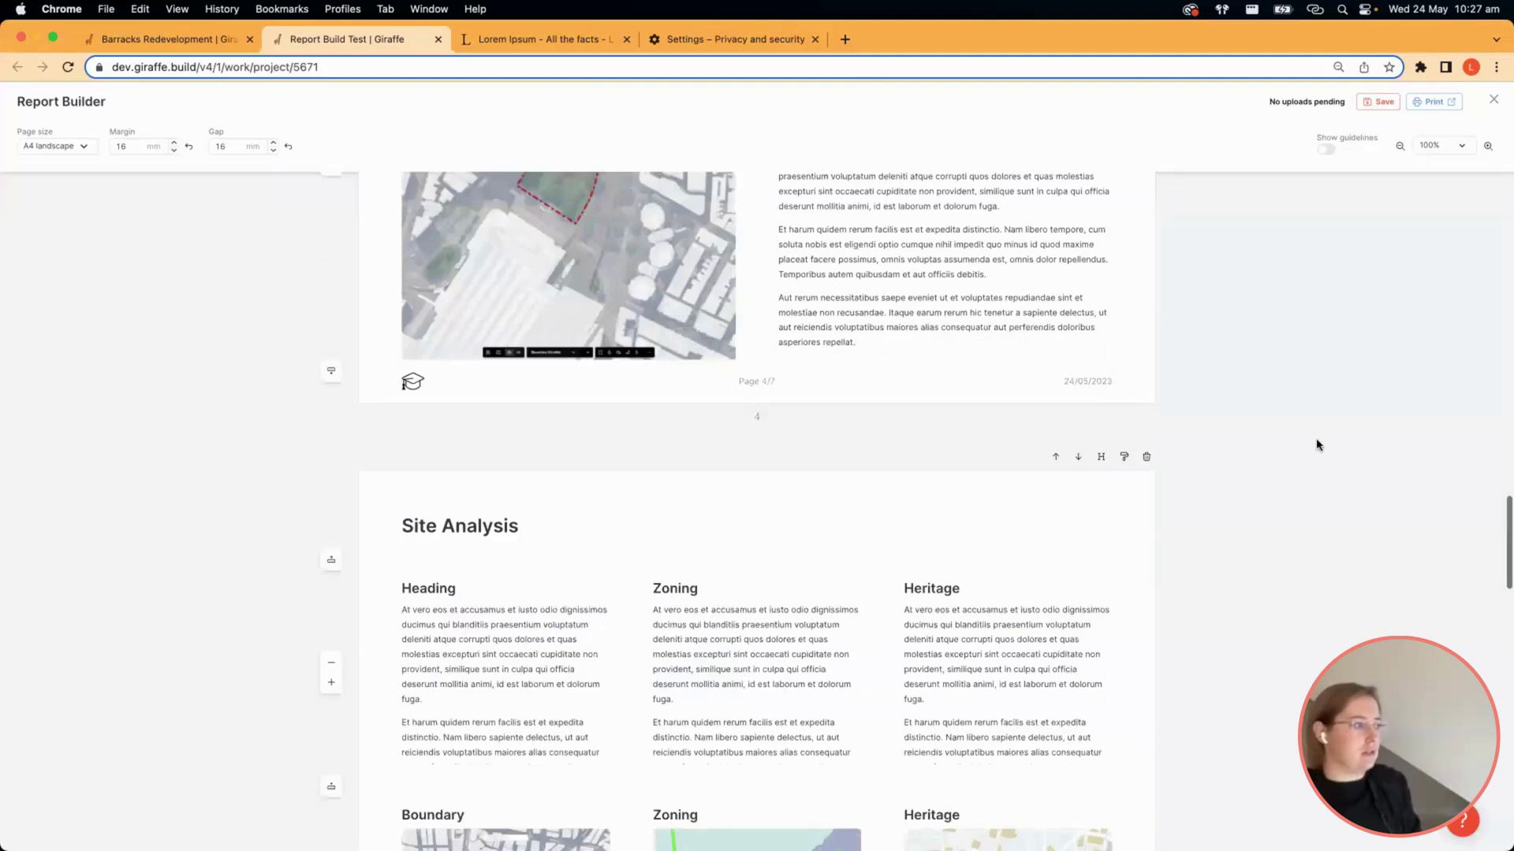
scroll(1320, 447, "down", 2)
scroll(571, 360, "down", 2)
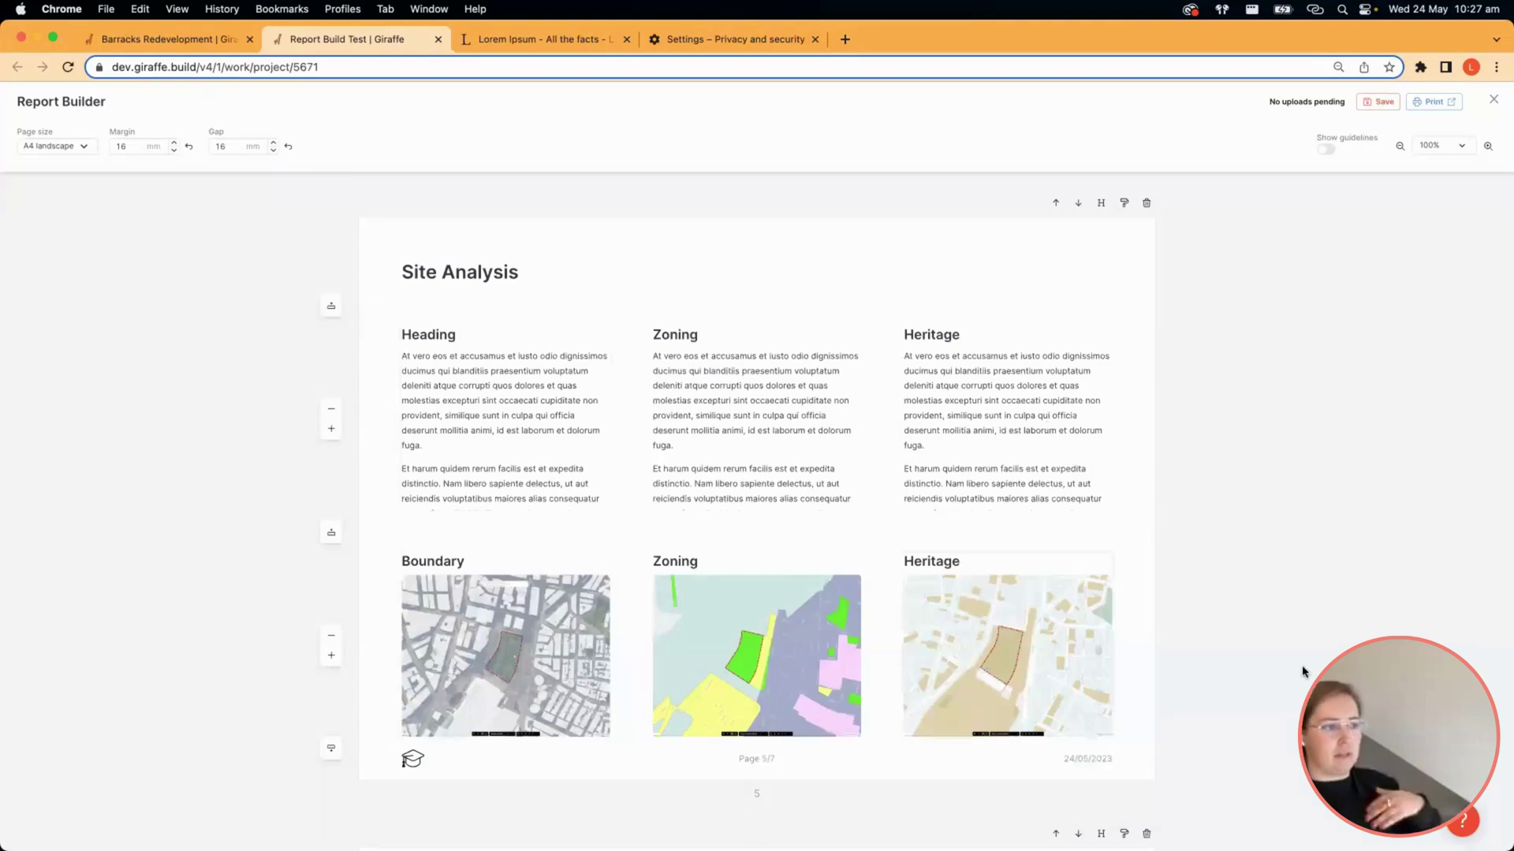
scroll(666, 601, "down", 1)
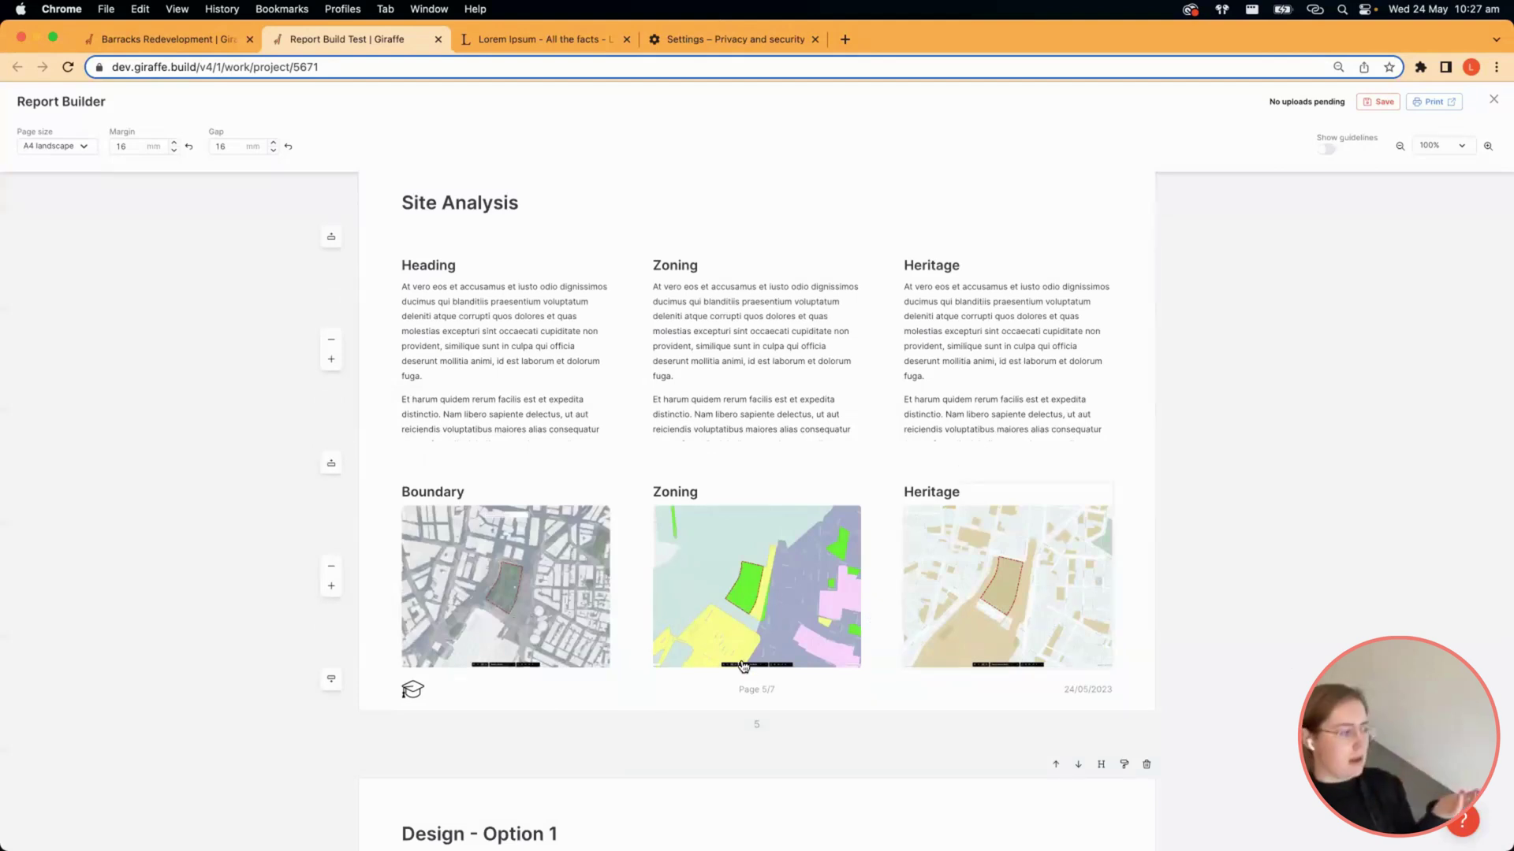
scroll(743, 667, "down", 5)
scroll(878, 690, "down", 3)
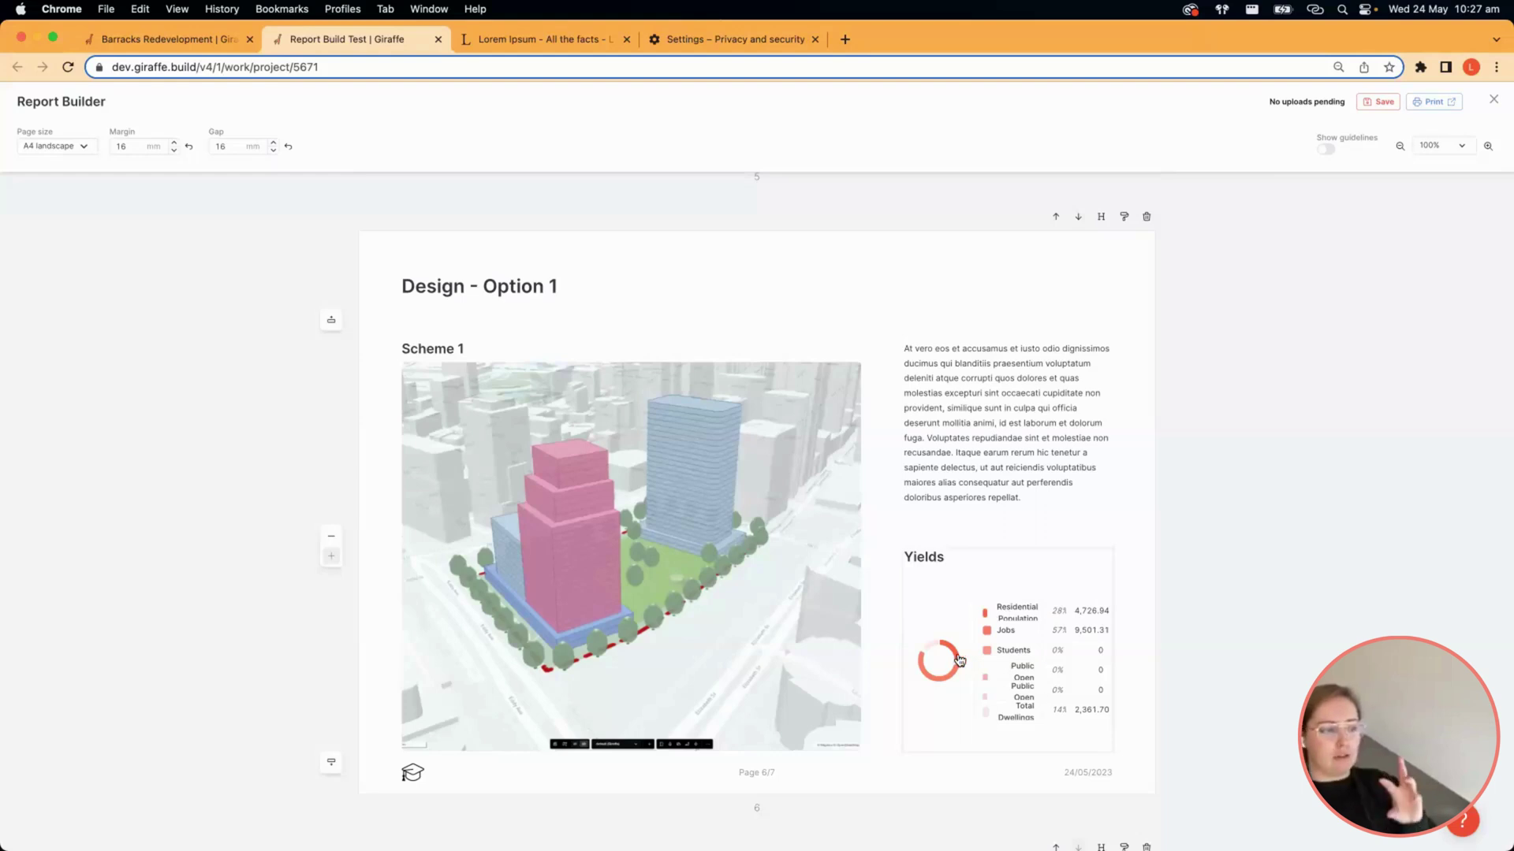
mouse_move(1057, 661)
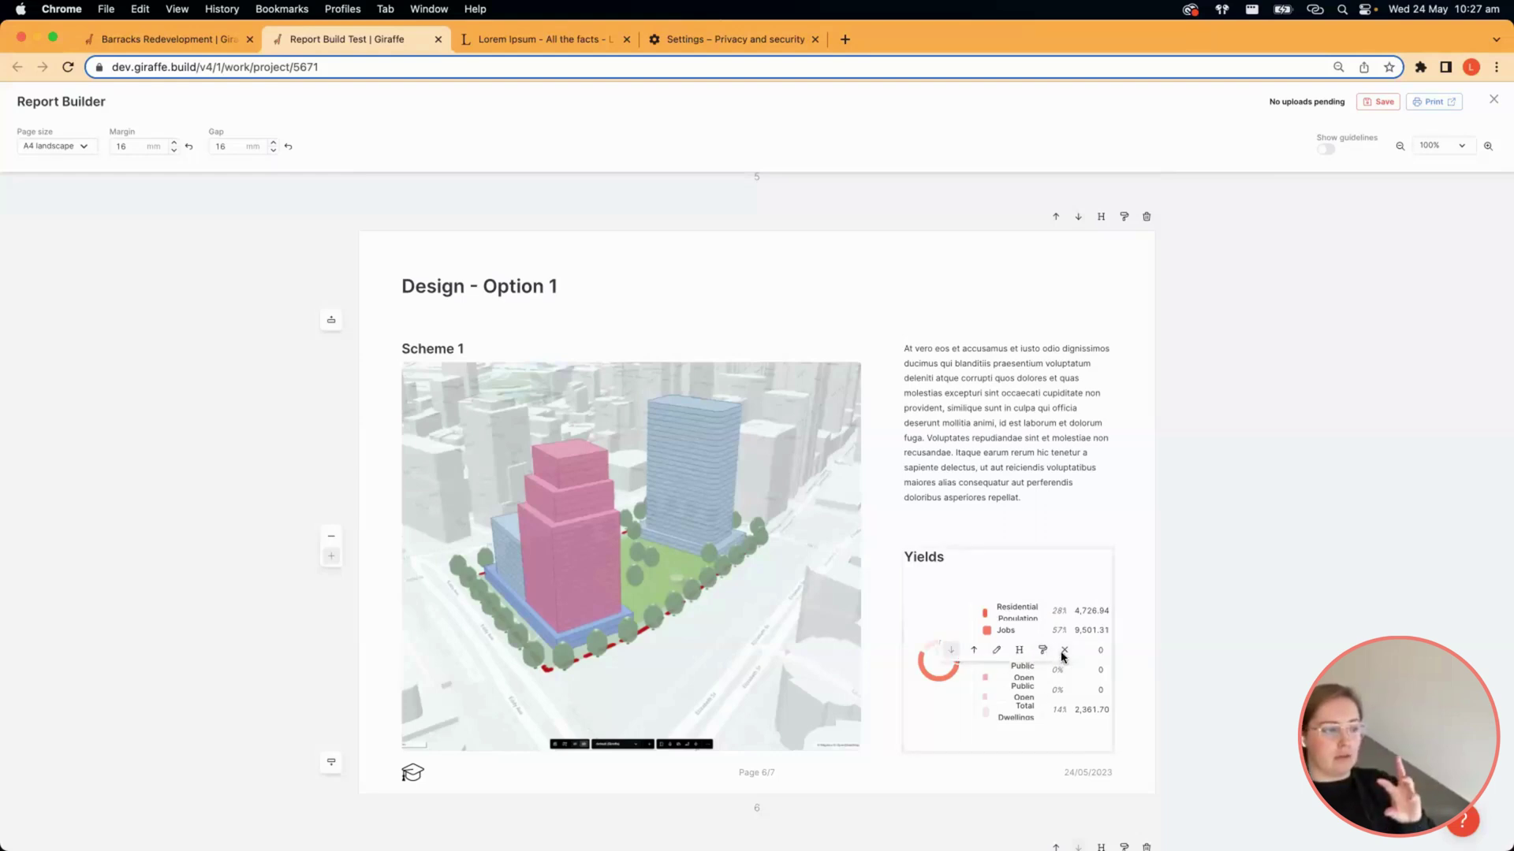
left_click(1064, 651)
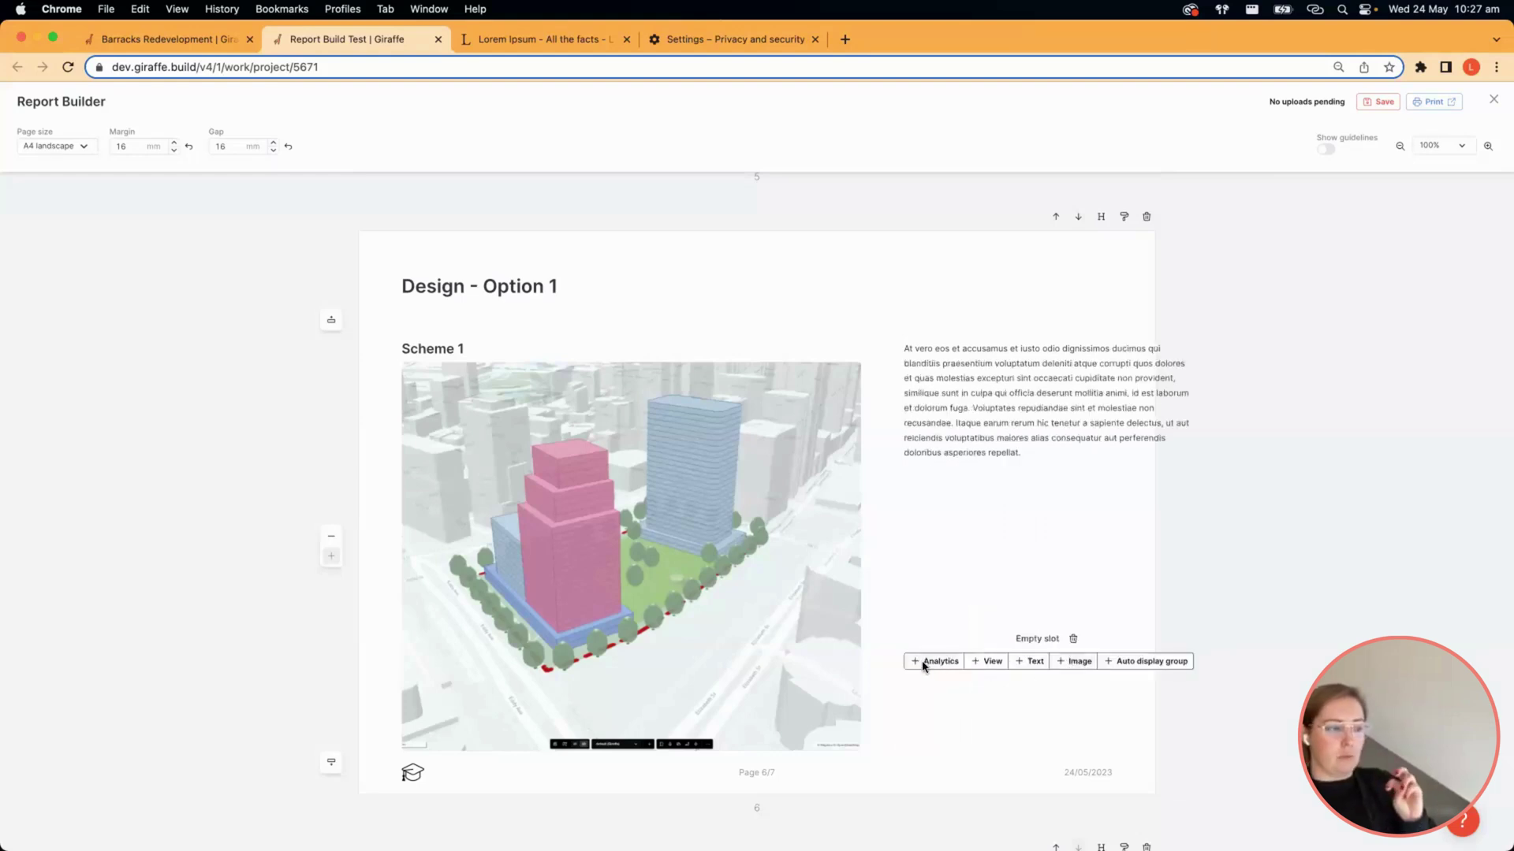
Insert the Untitled chart (Pie) display from the Yields analytics category into the empty slot on the Design - Option 1 page.
left_click(930, 662)
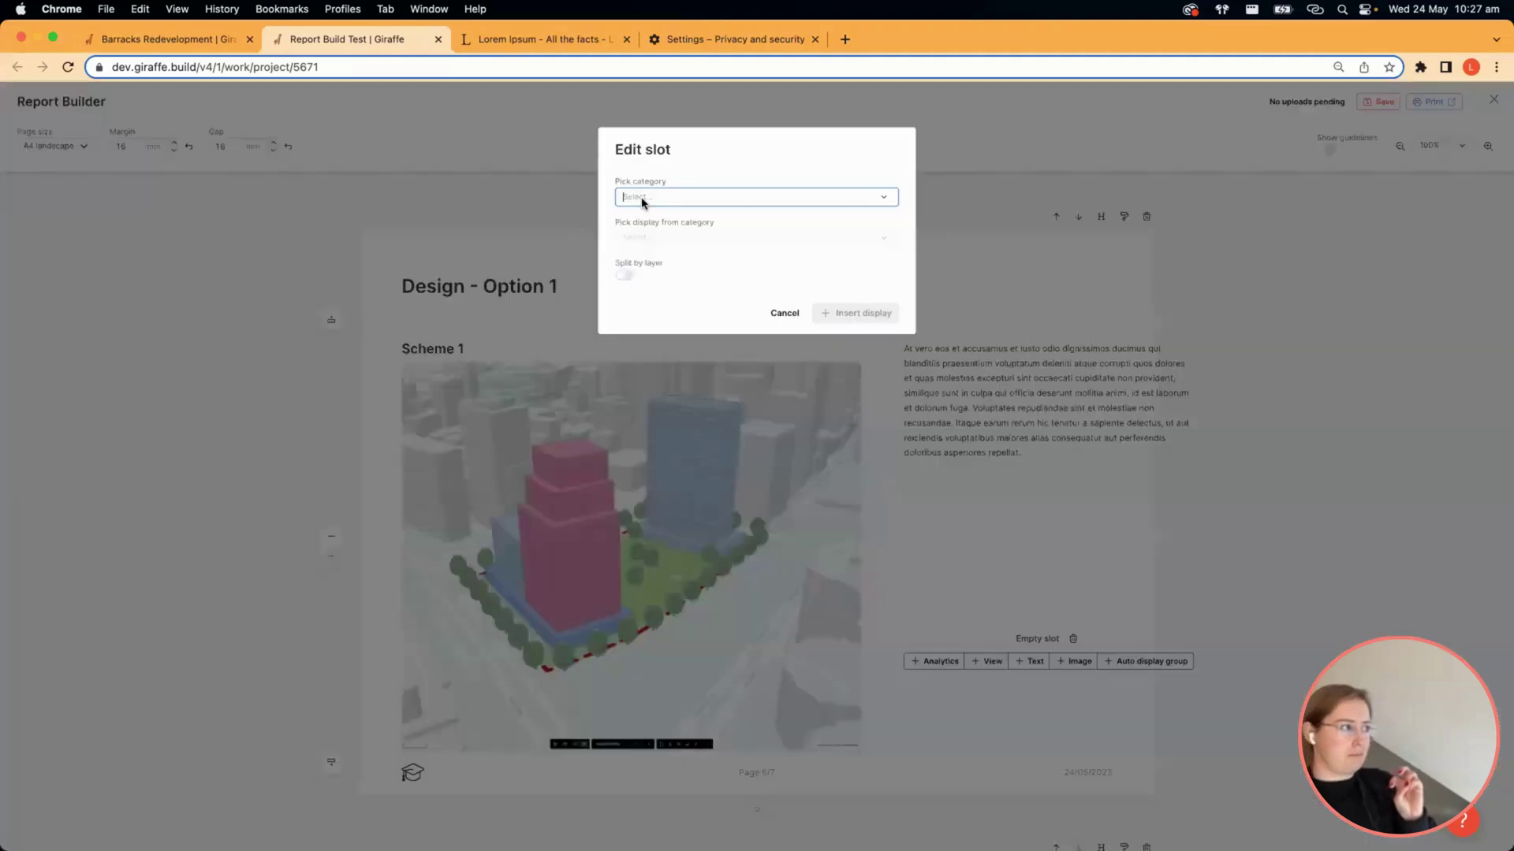
left_click(643, 197)
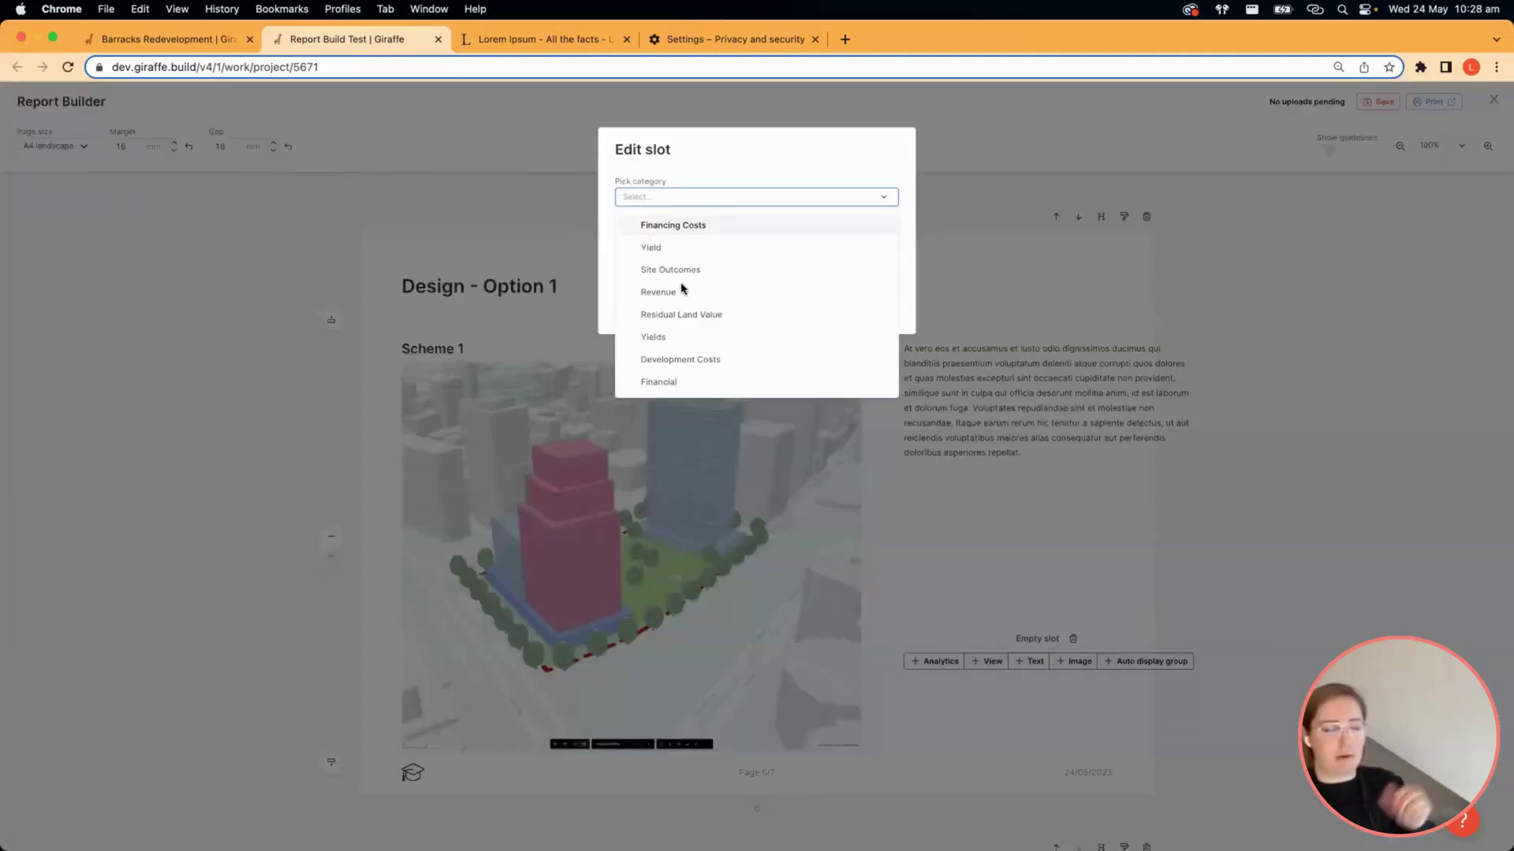
left_click(663, 338)
left_click(676, 238)
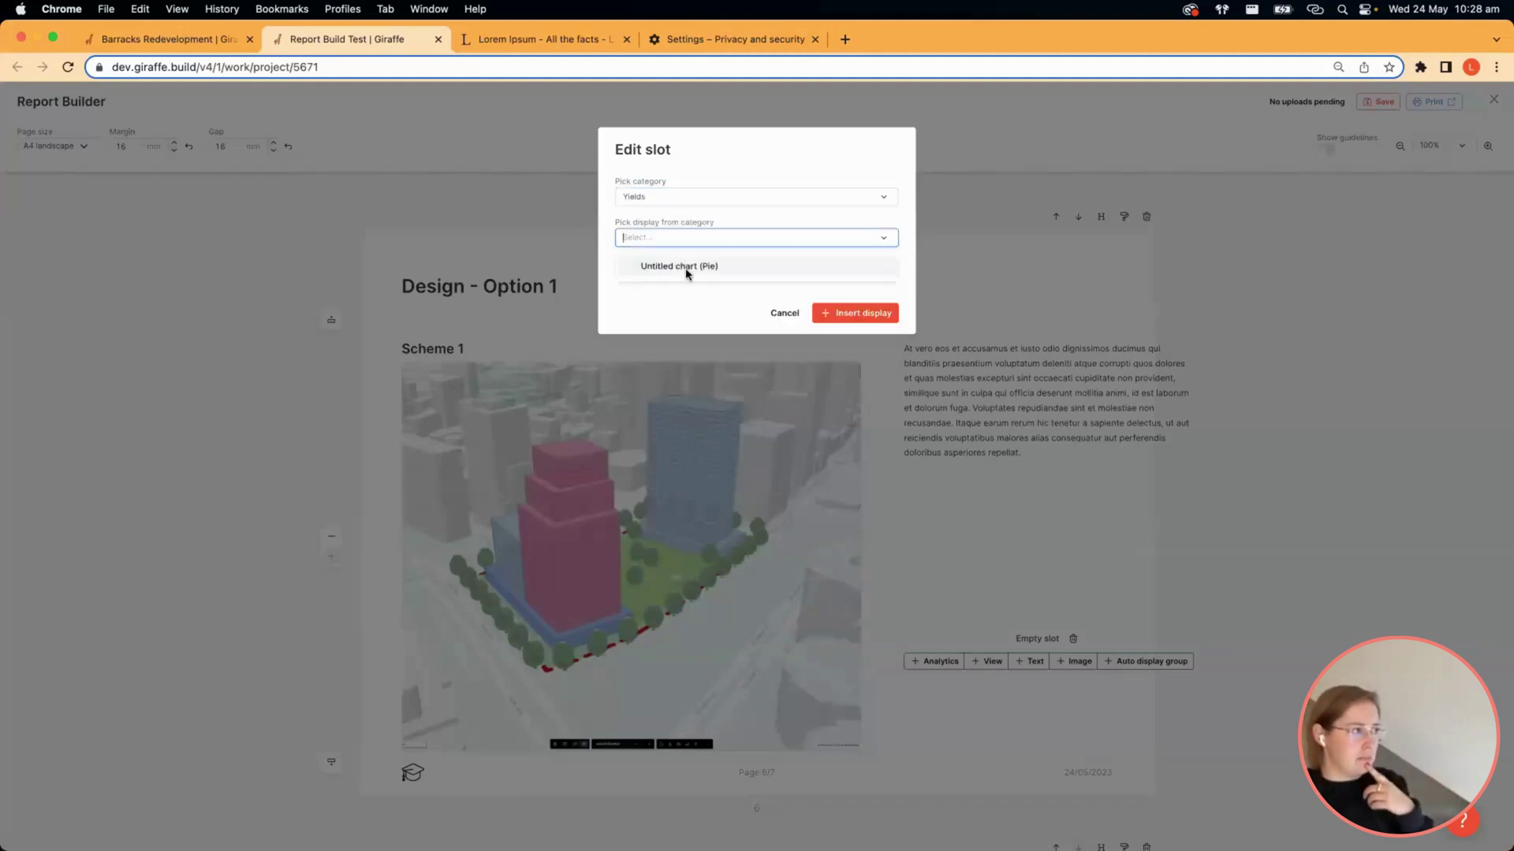
left_click(679, 268)
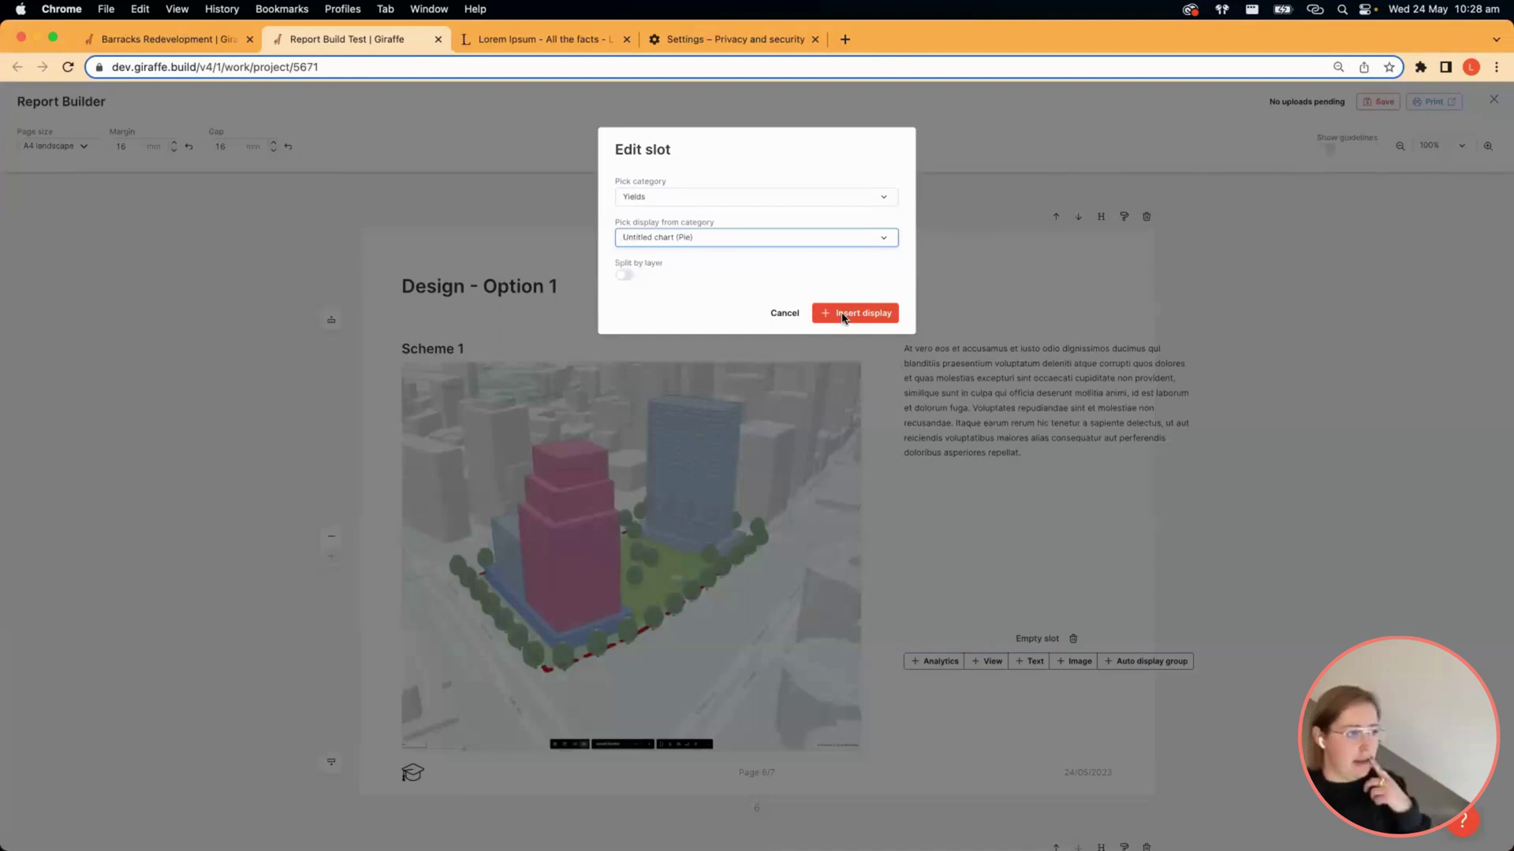
left_click(843, 314)
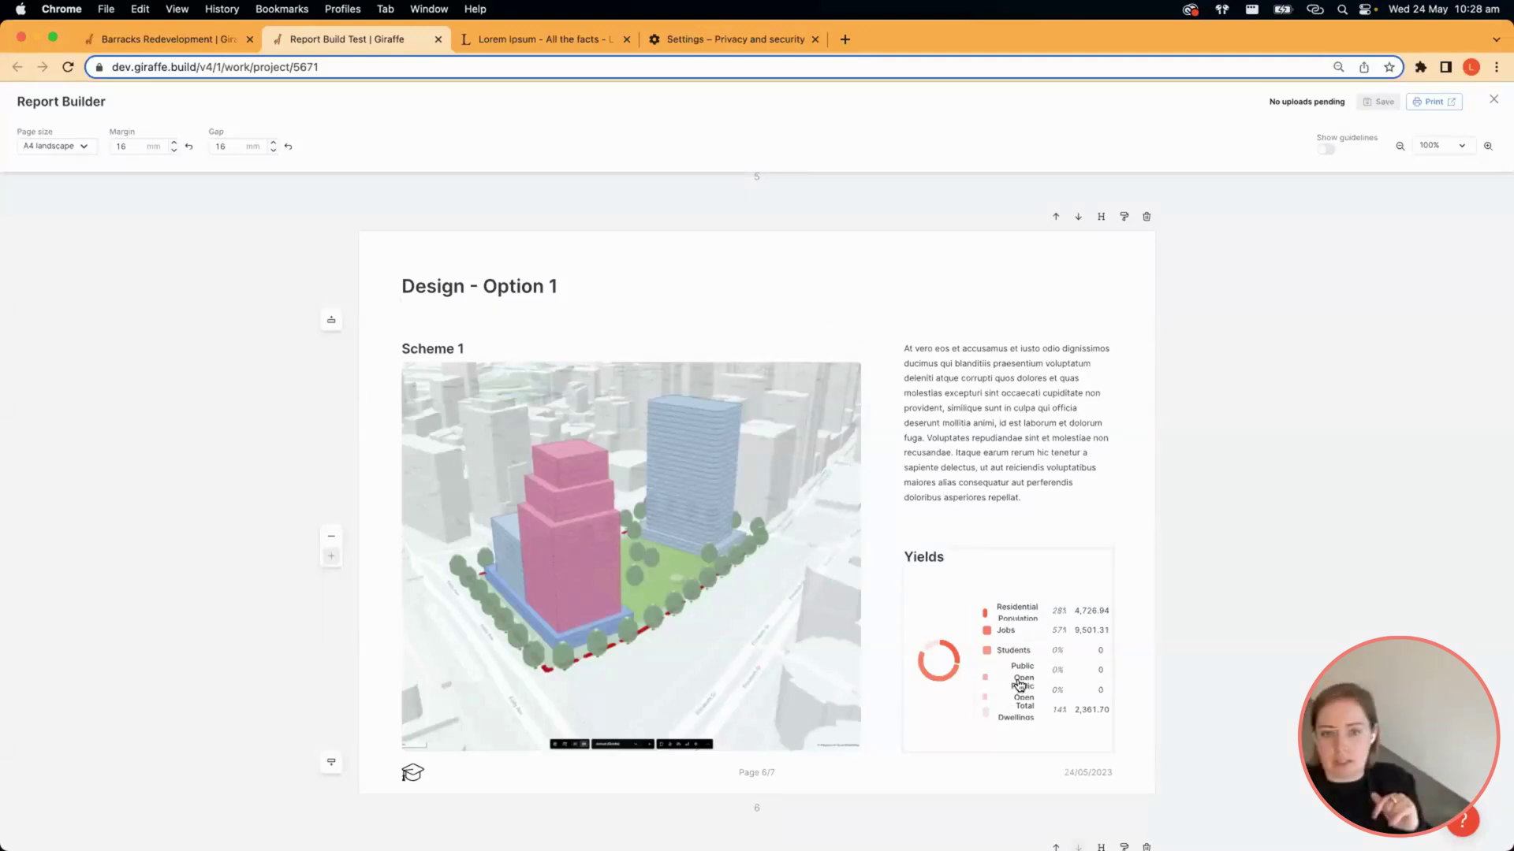
Add a page after Design - Option 2 with one wide slot beside two stacked narrow slots, and name it Title.
scroll(1017, 684, "down", 5)
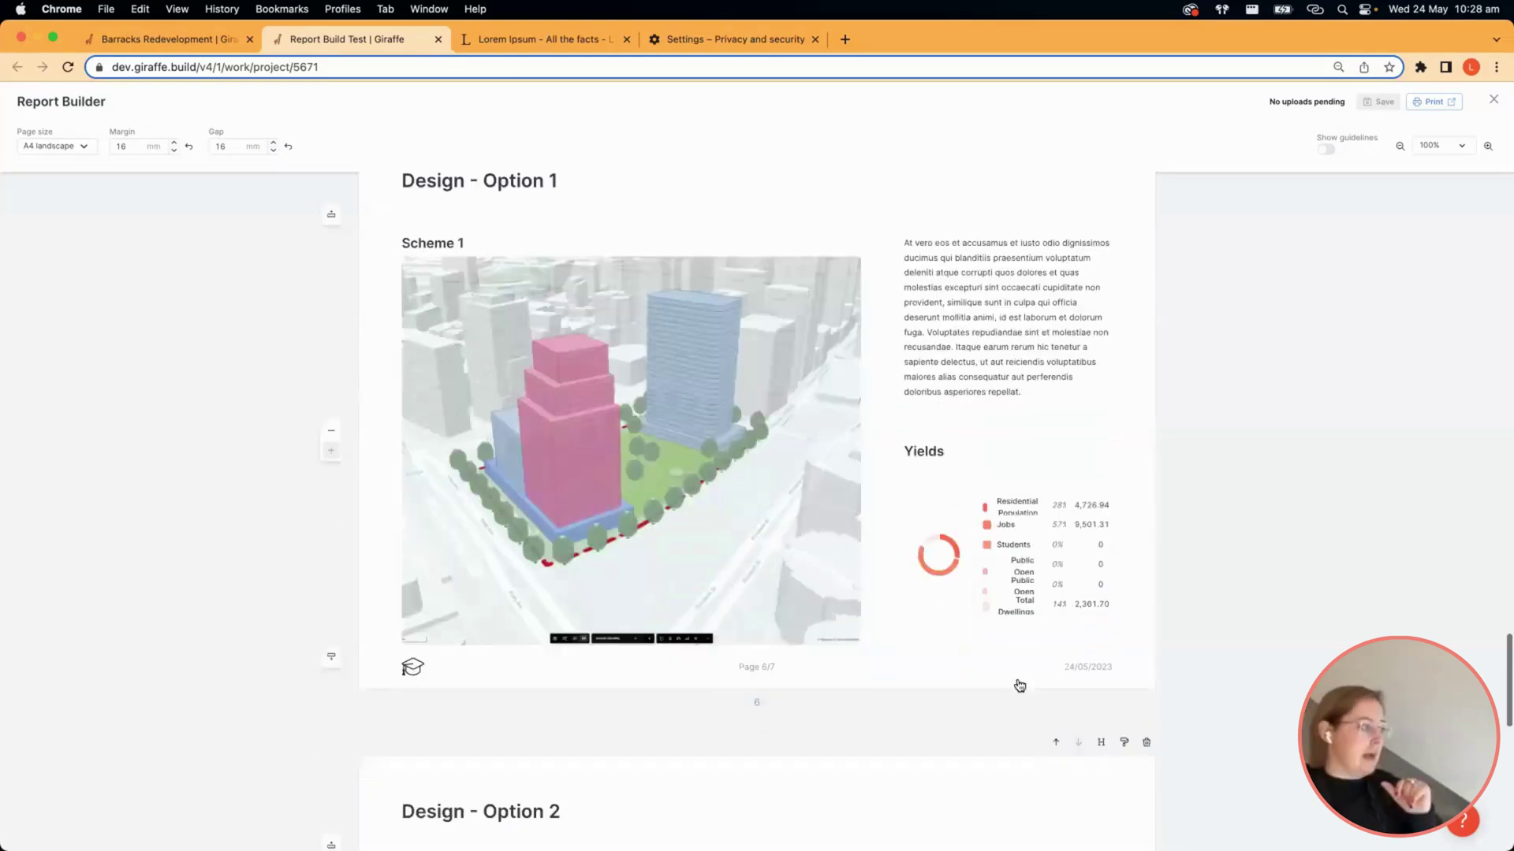
scroll(1017, 685, "down", 1)
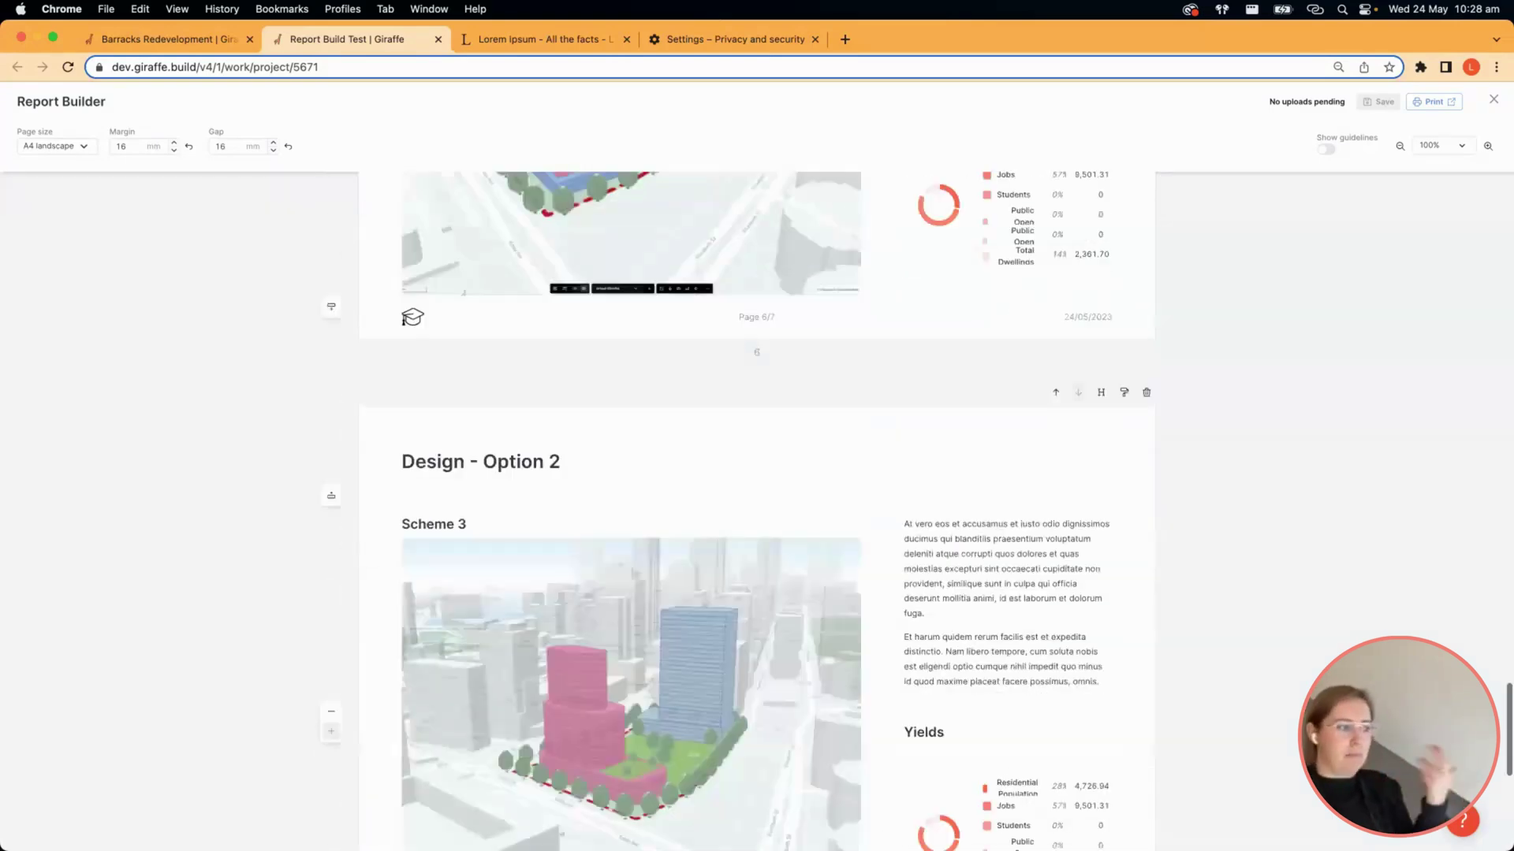
scroll(1017, 684, "down", 3)
scroll(818, 690, "down", 2)
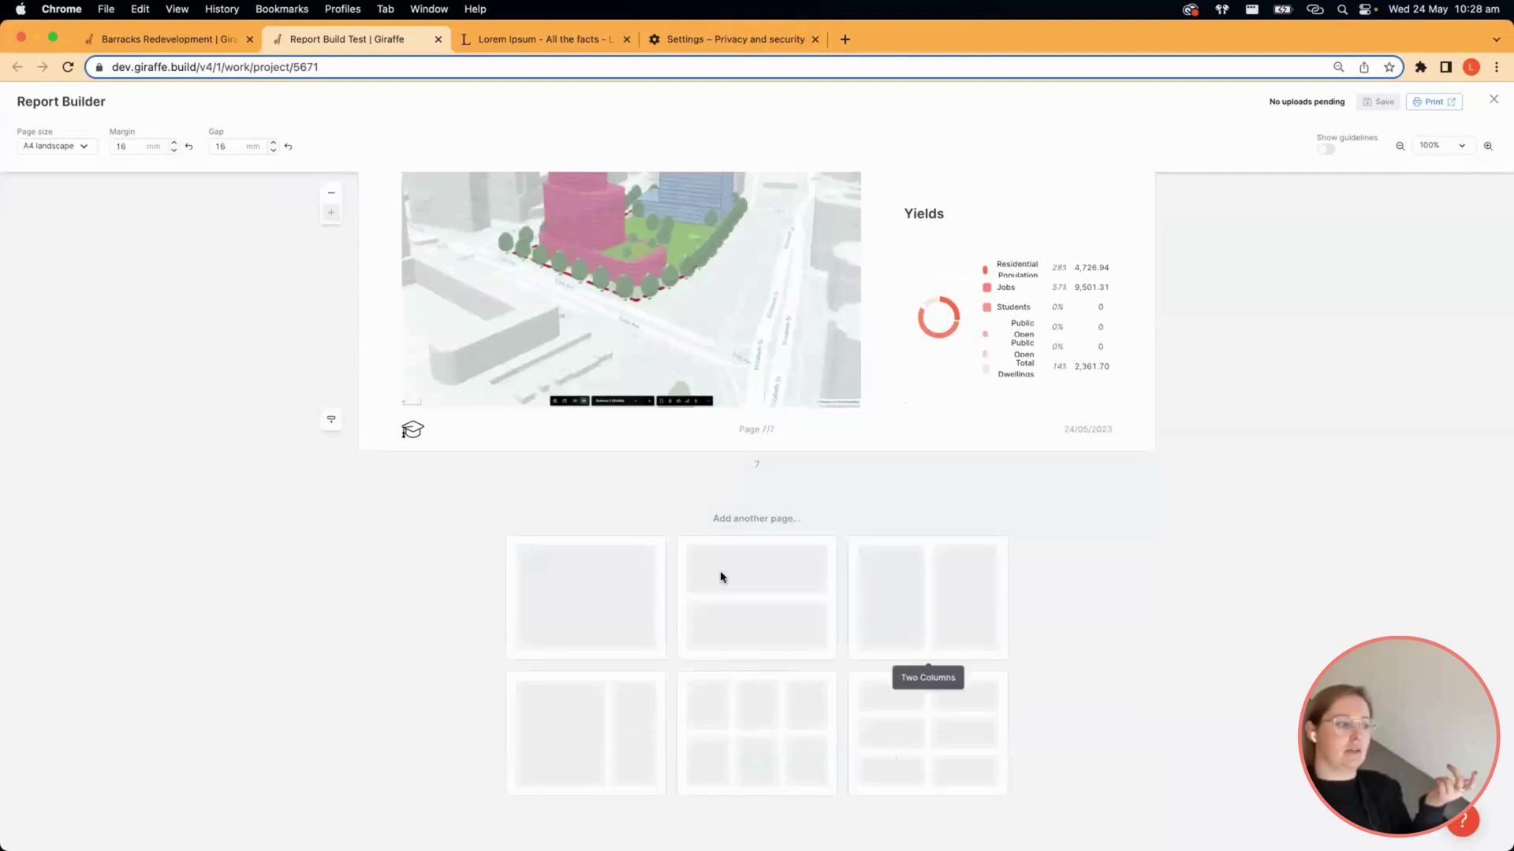
left_click(632, 753)
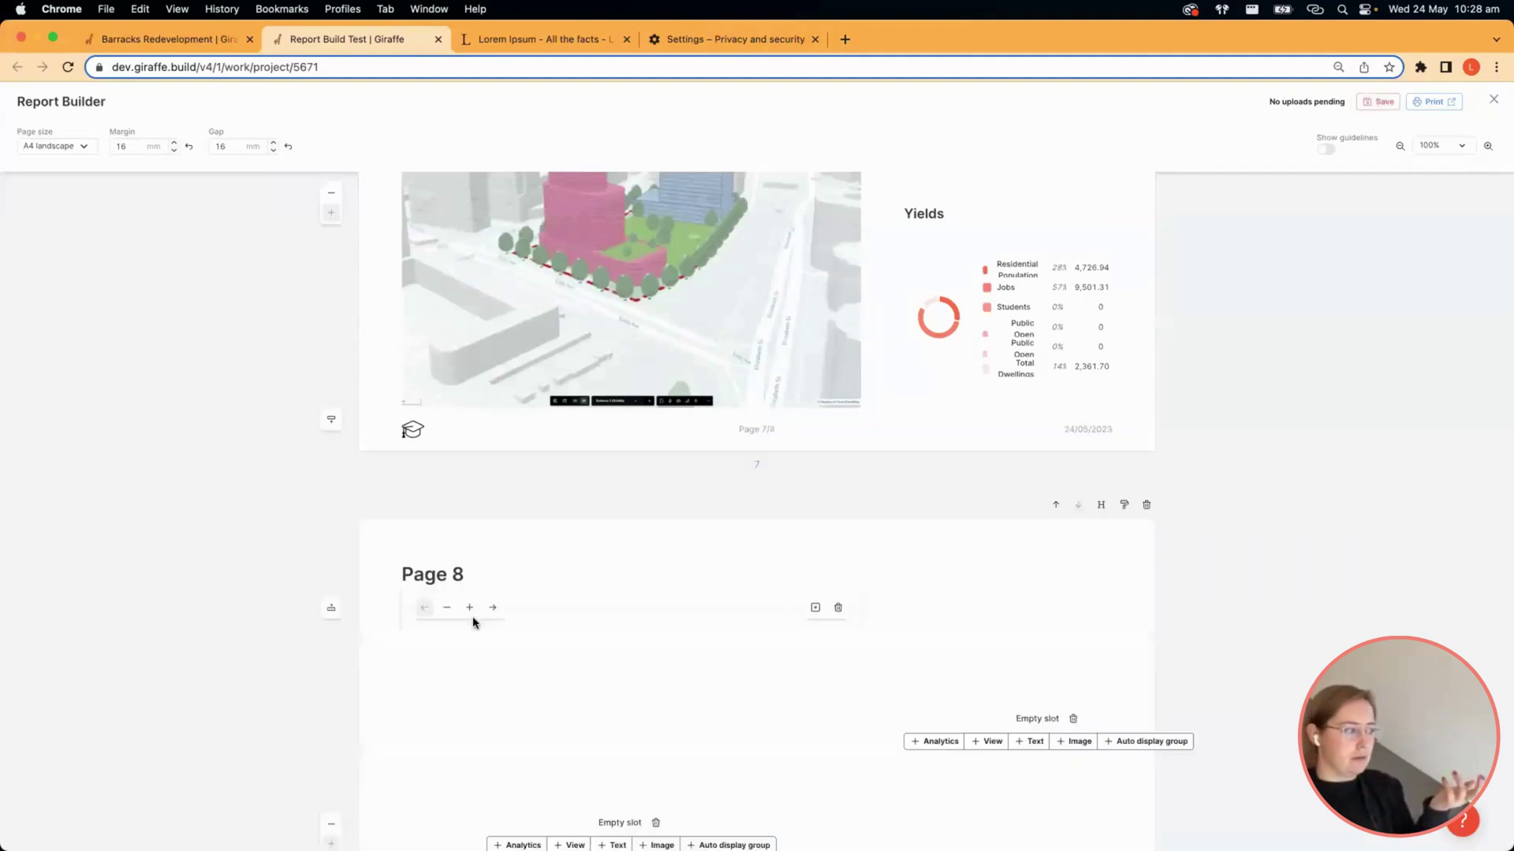
left_click(436, 280)
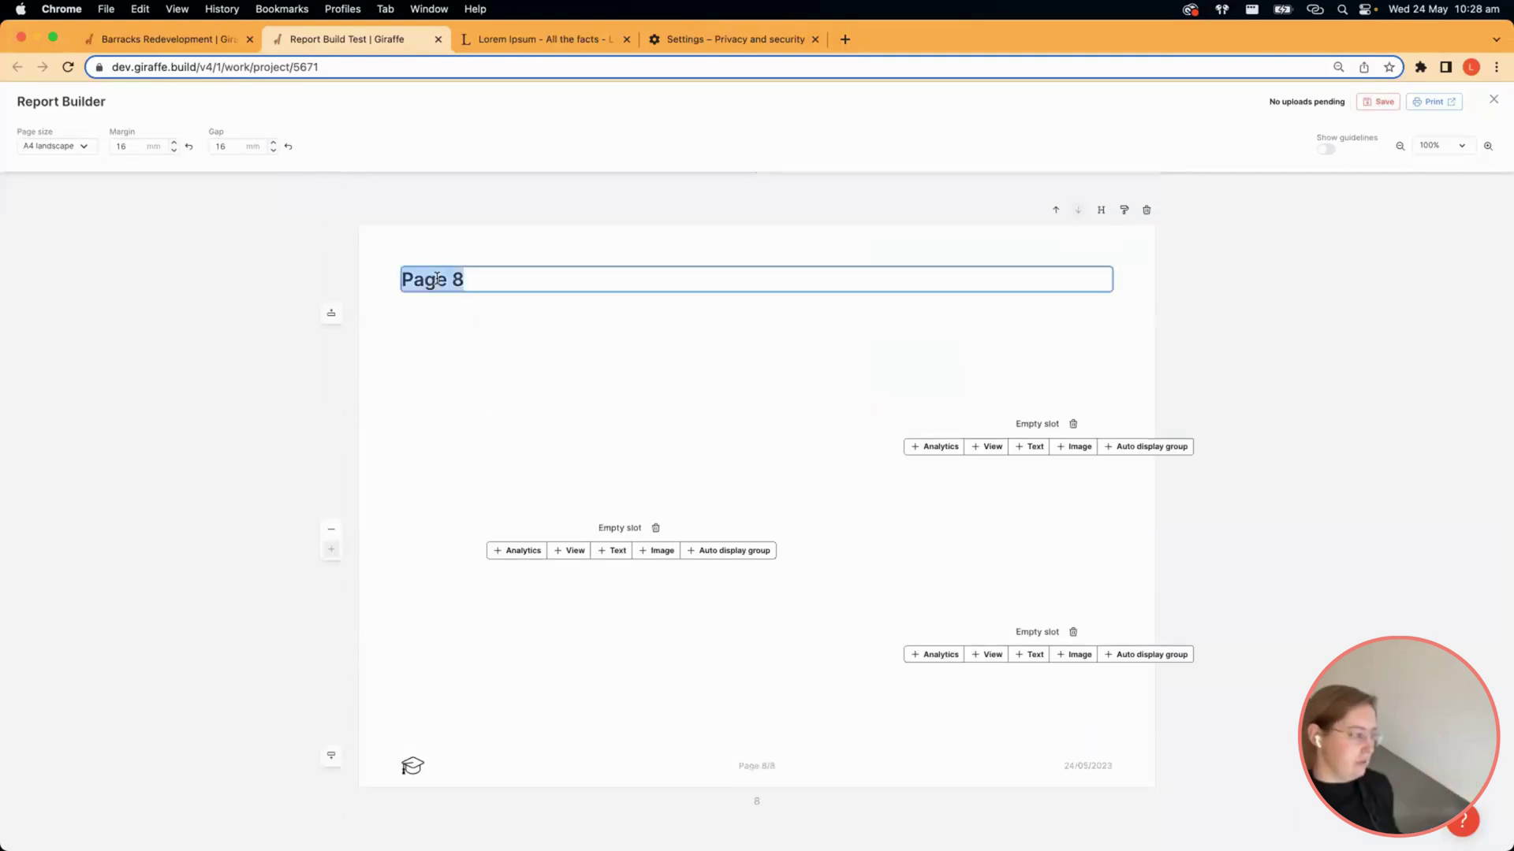
type("Title")
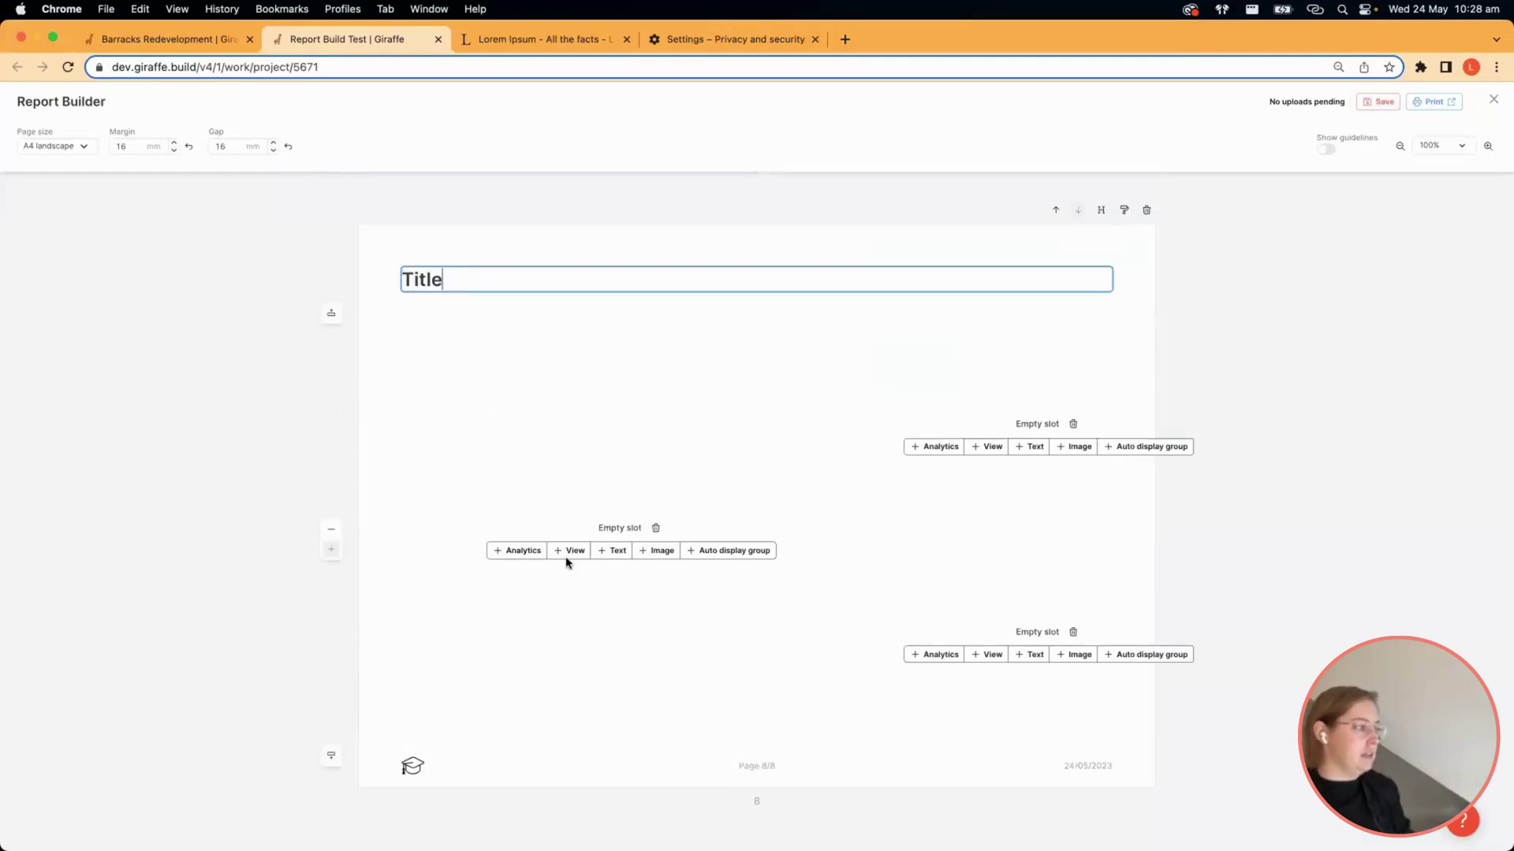
left_click(611, 553)
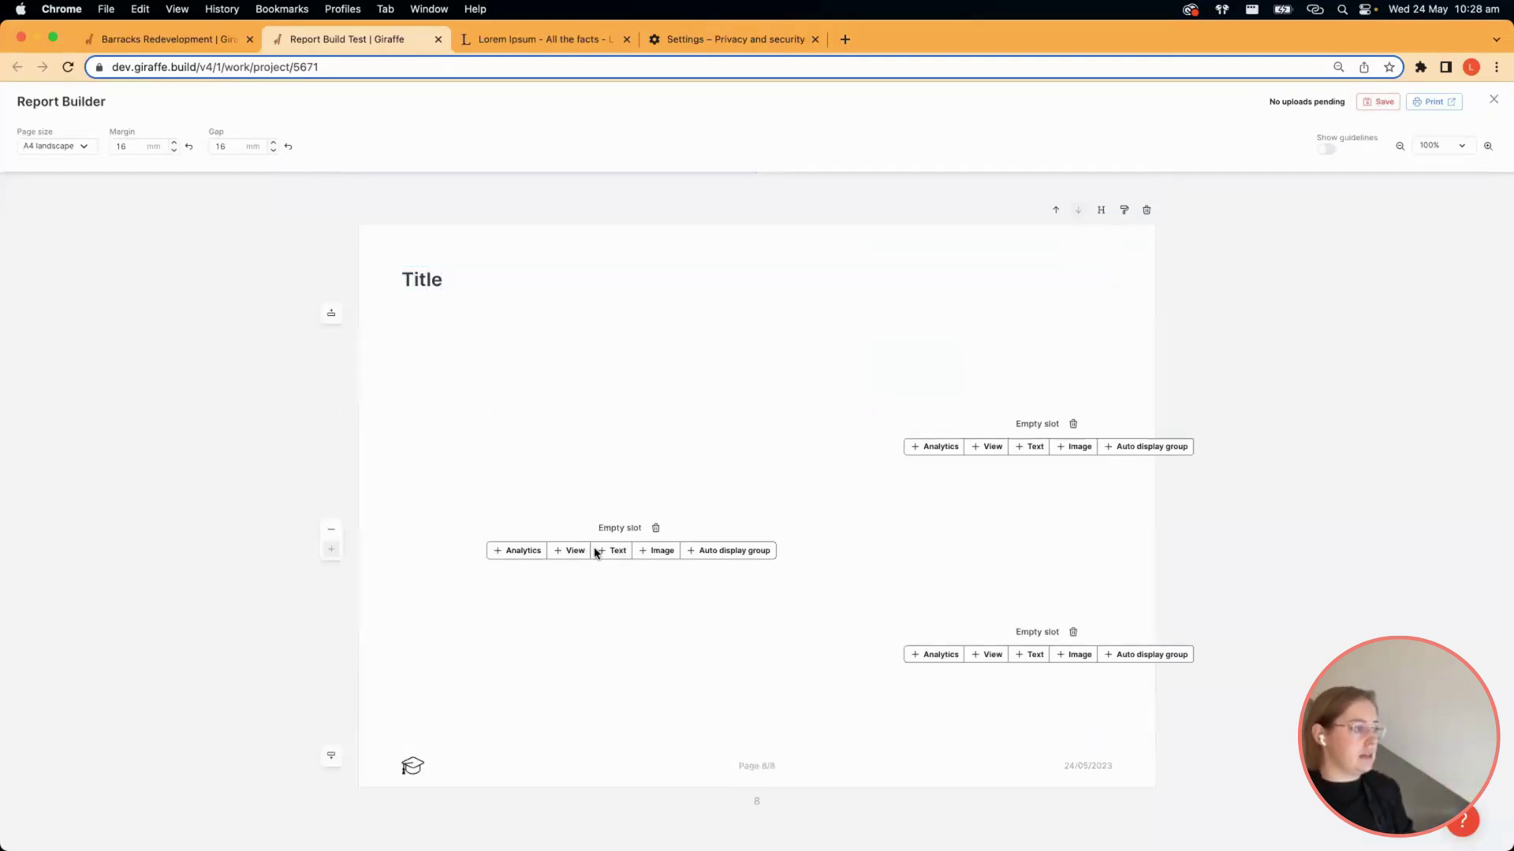
Copy both placeholder paragraphs from the text slot on the Design - Option 2 page.
scroll(777, 511, "up", 5)
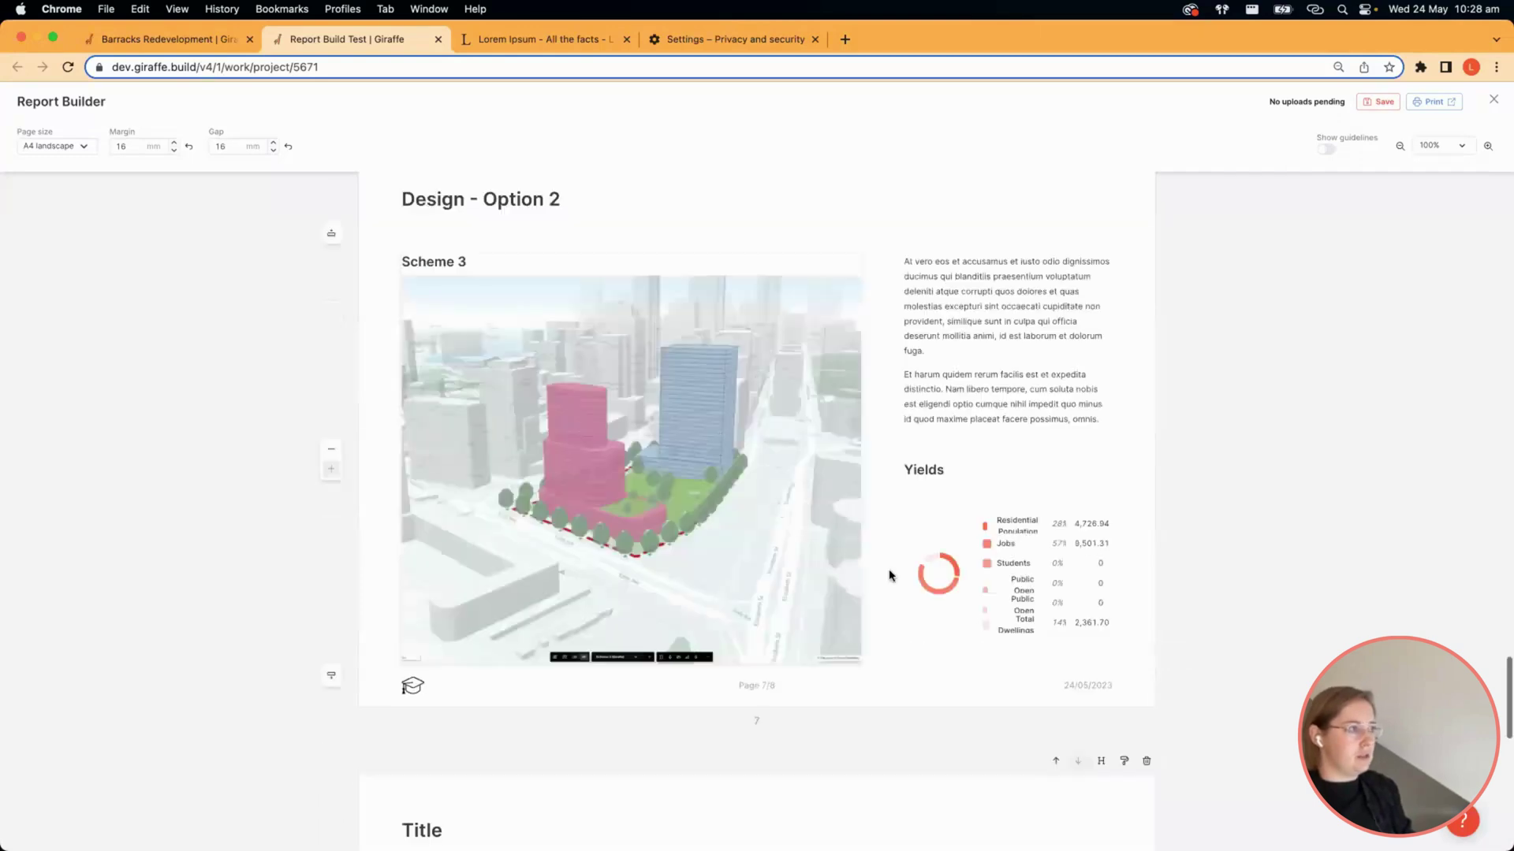
scroll(976, 612, "up", 3)
left_click(978, 669)
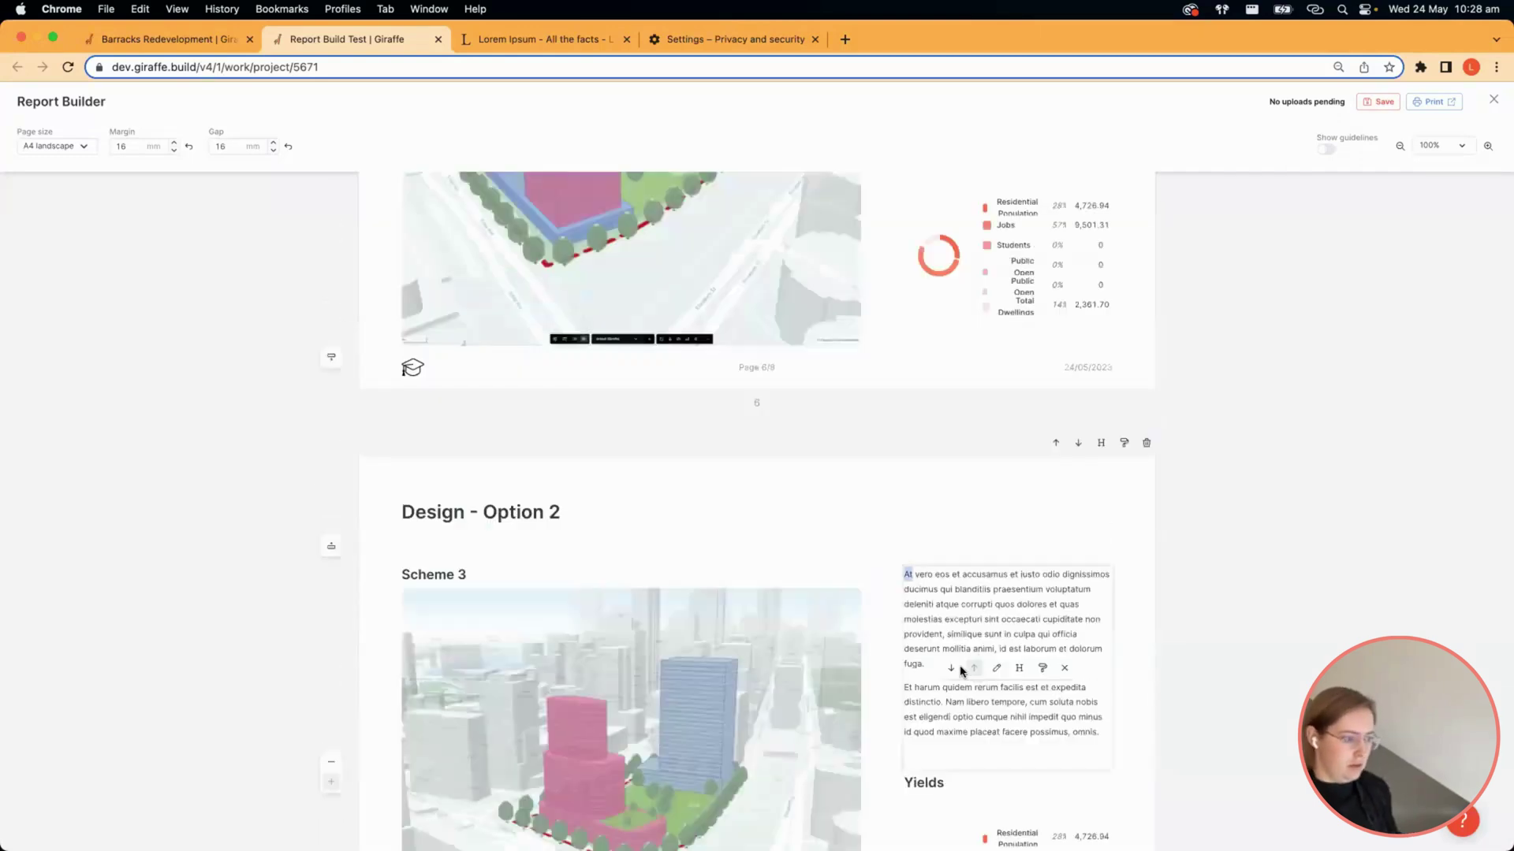
left_click_drag(1102, 735, 889, 584)
key("super+c")
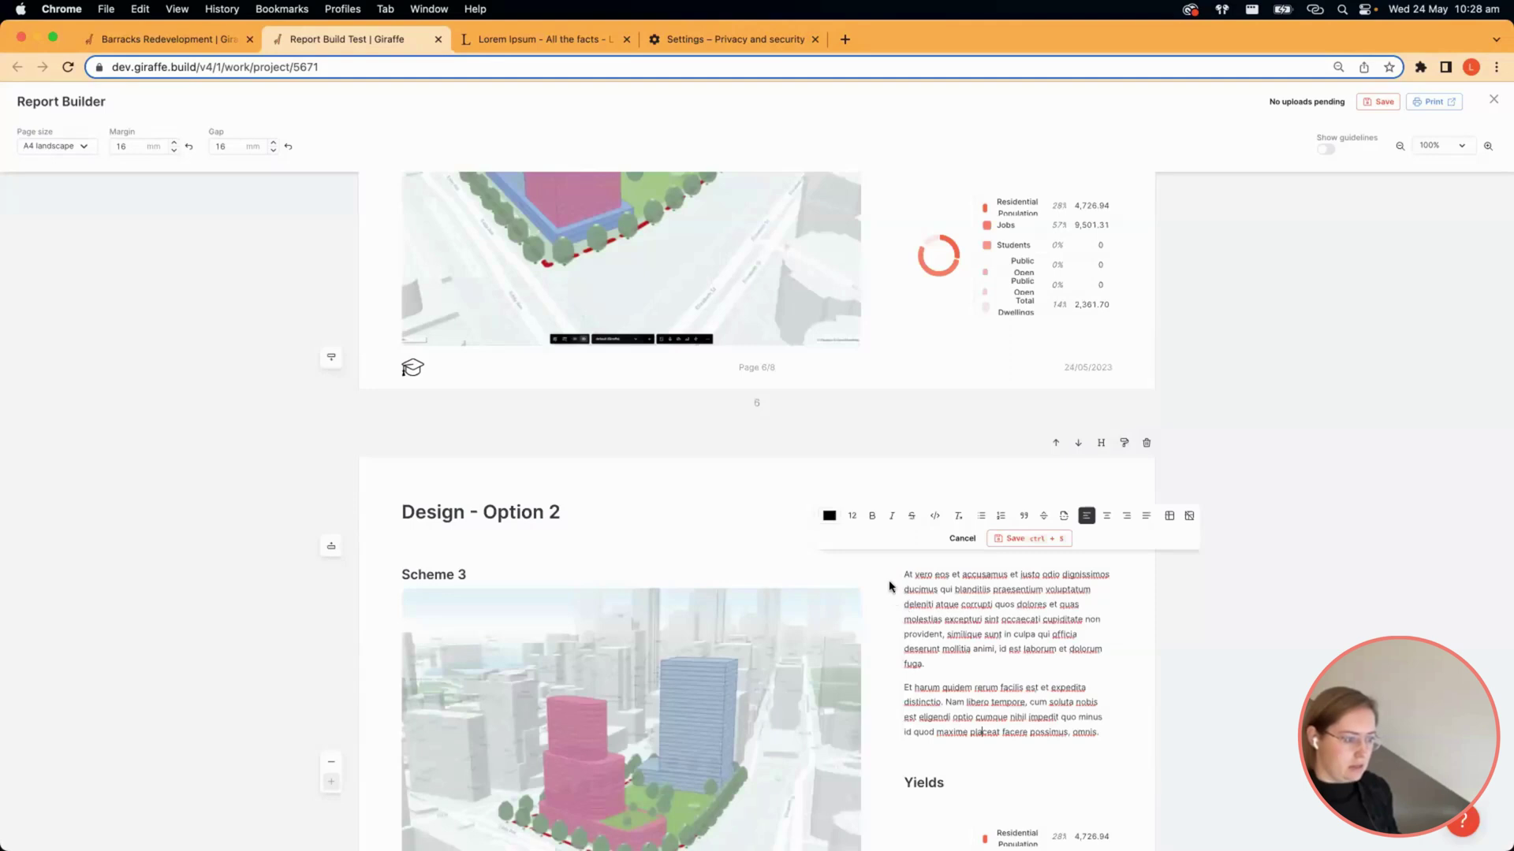
left_click(1039, 539)
Add a text block to the wide slot on the Title page, filled with four copies of the copied paragraphs, and save it.
scroll(536, 524, "down", 10)
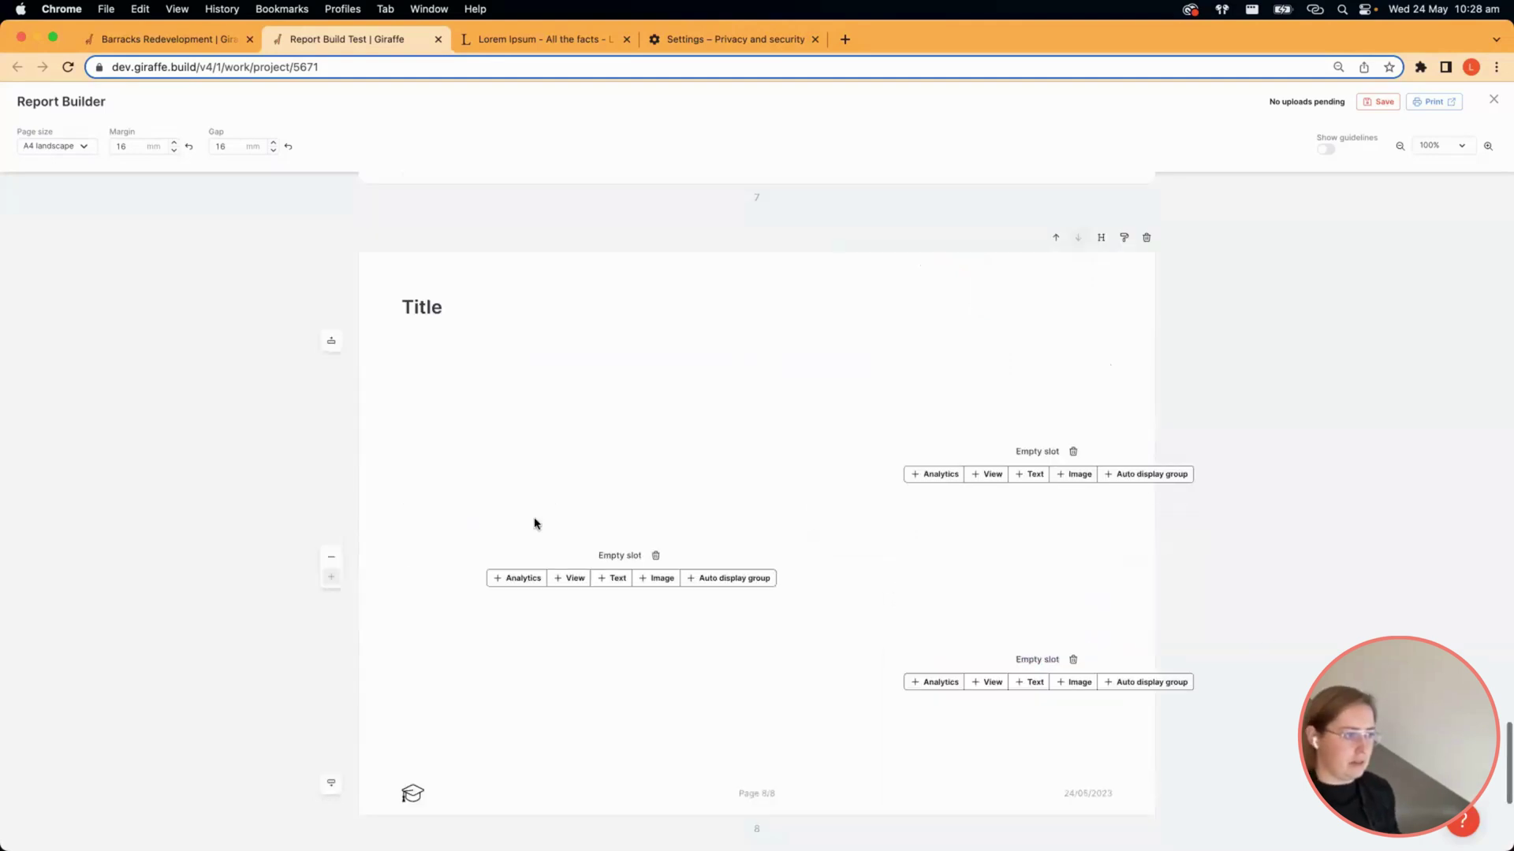
left_click(609, 578)
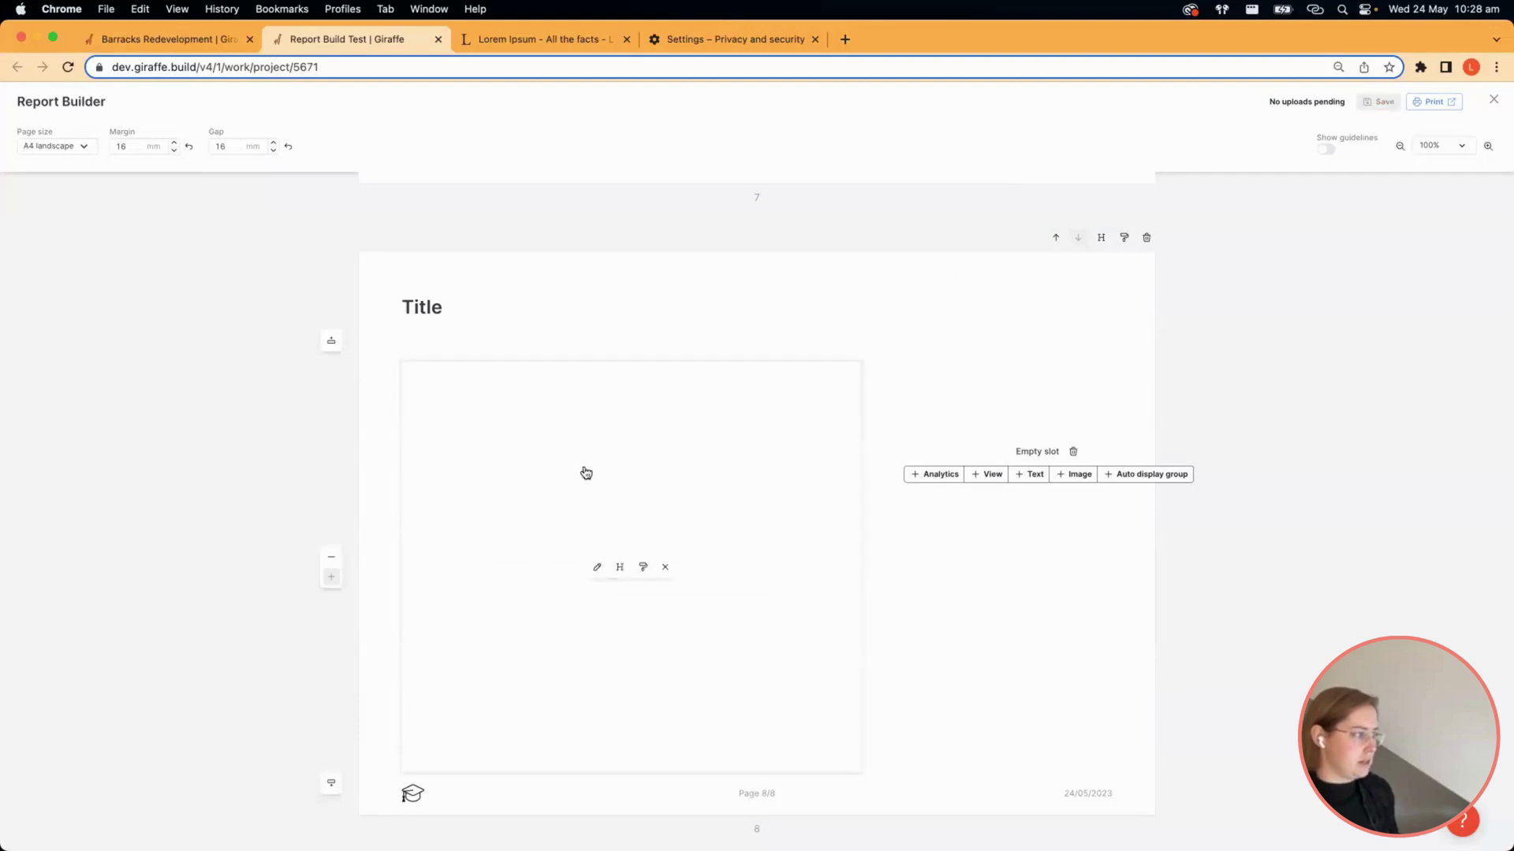
left_click(595, 570)
key("super+v")
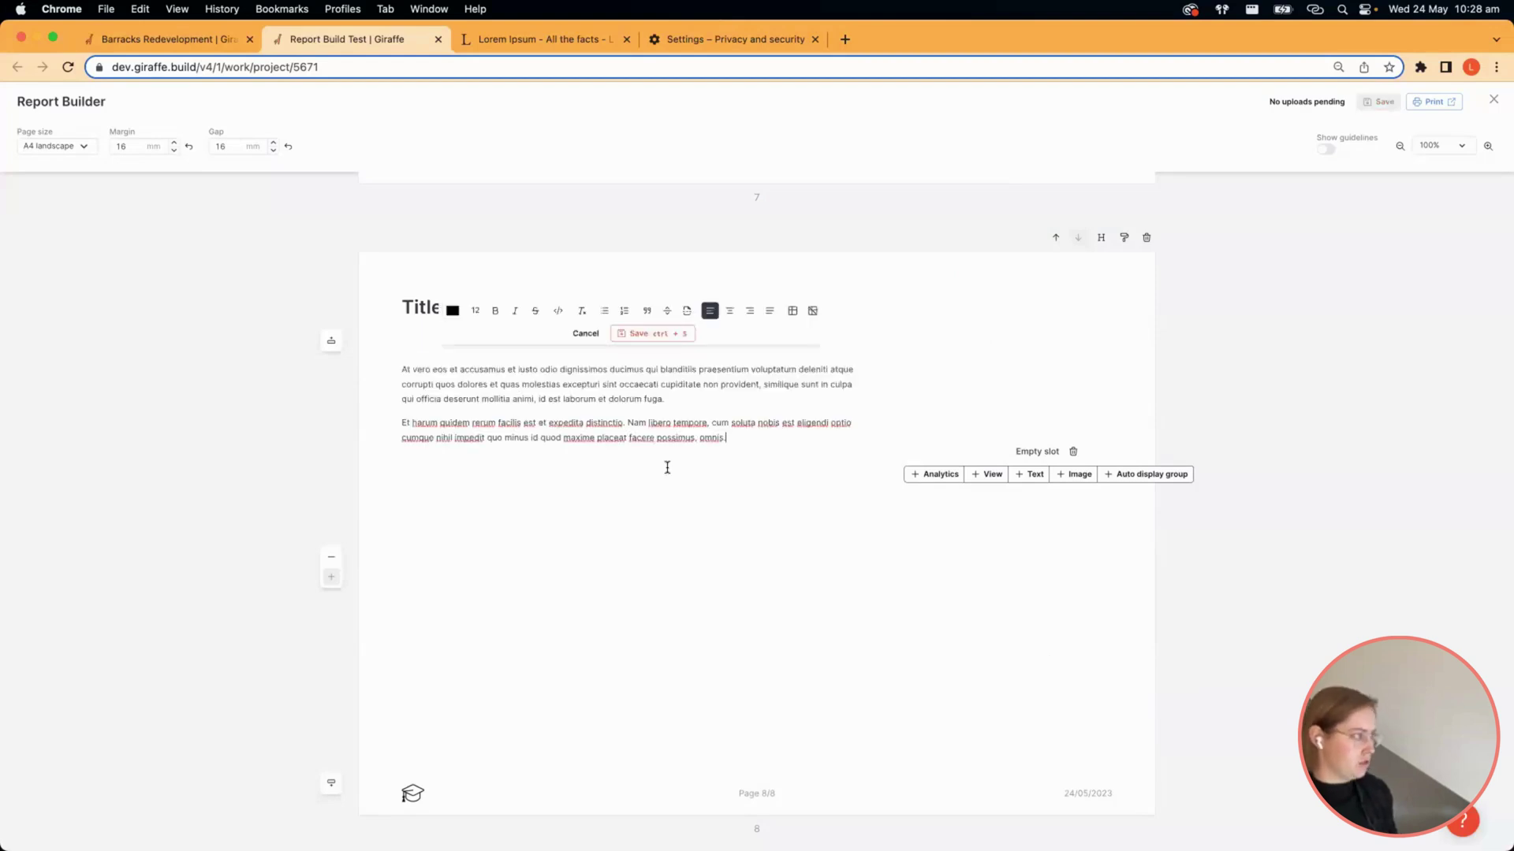
key("super+v")
key("super+v")
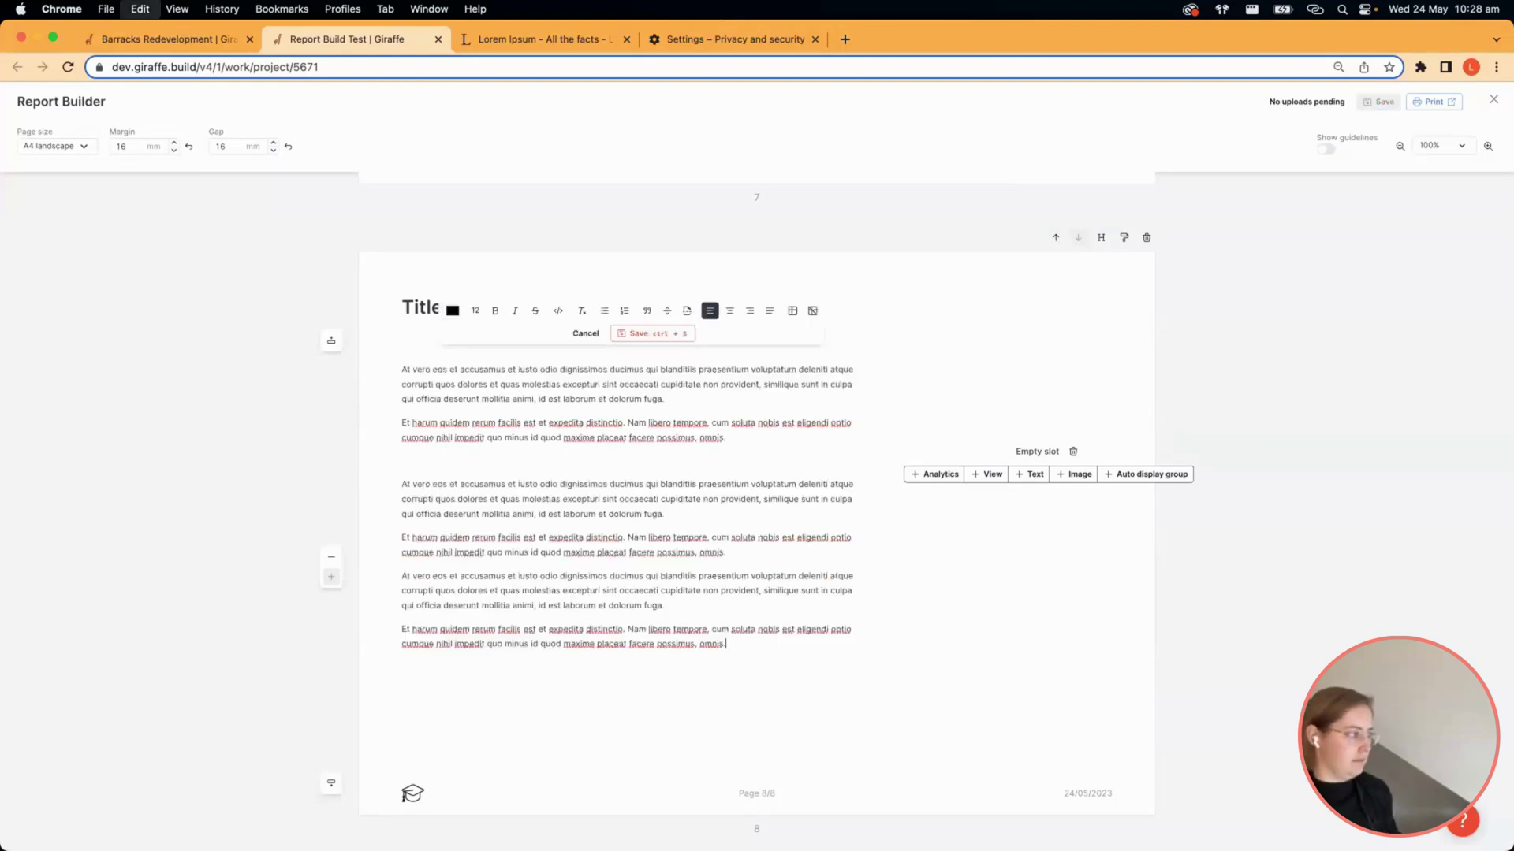
key("super+v")
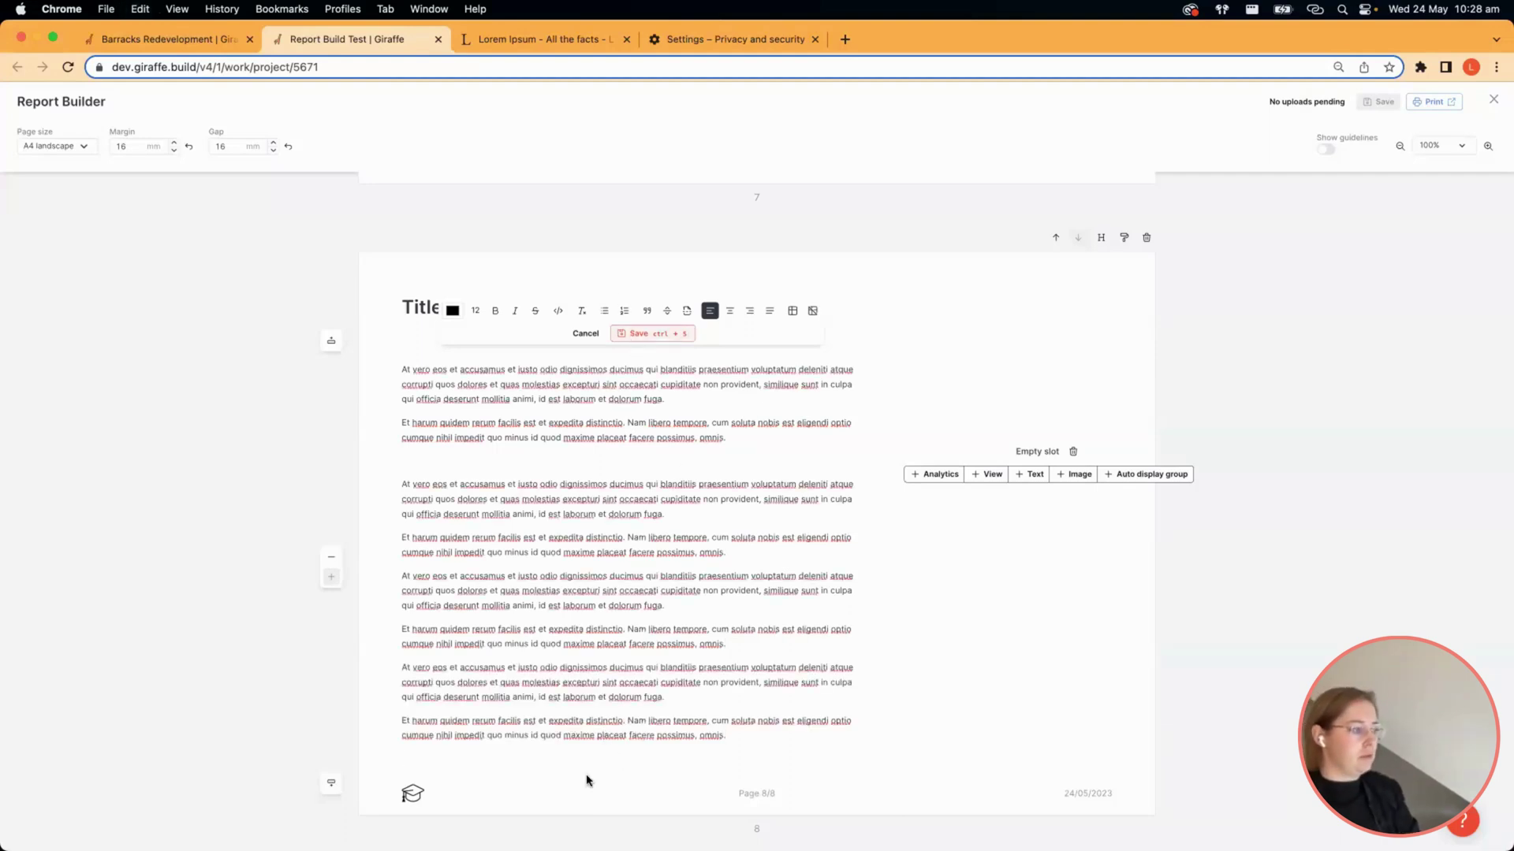
key("ctrl+s")
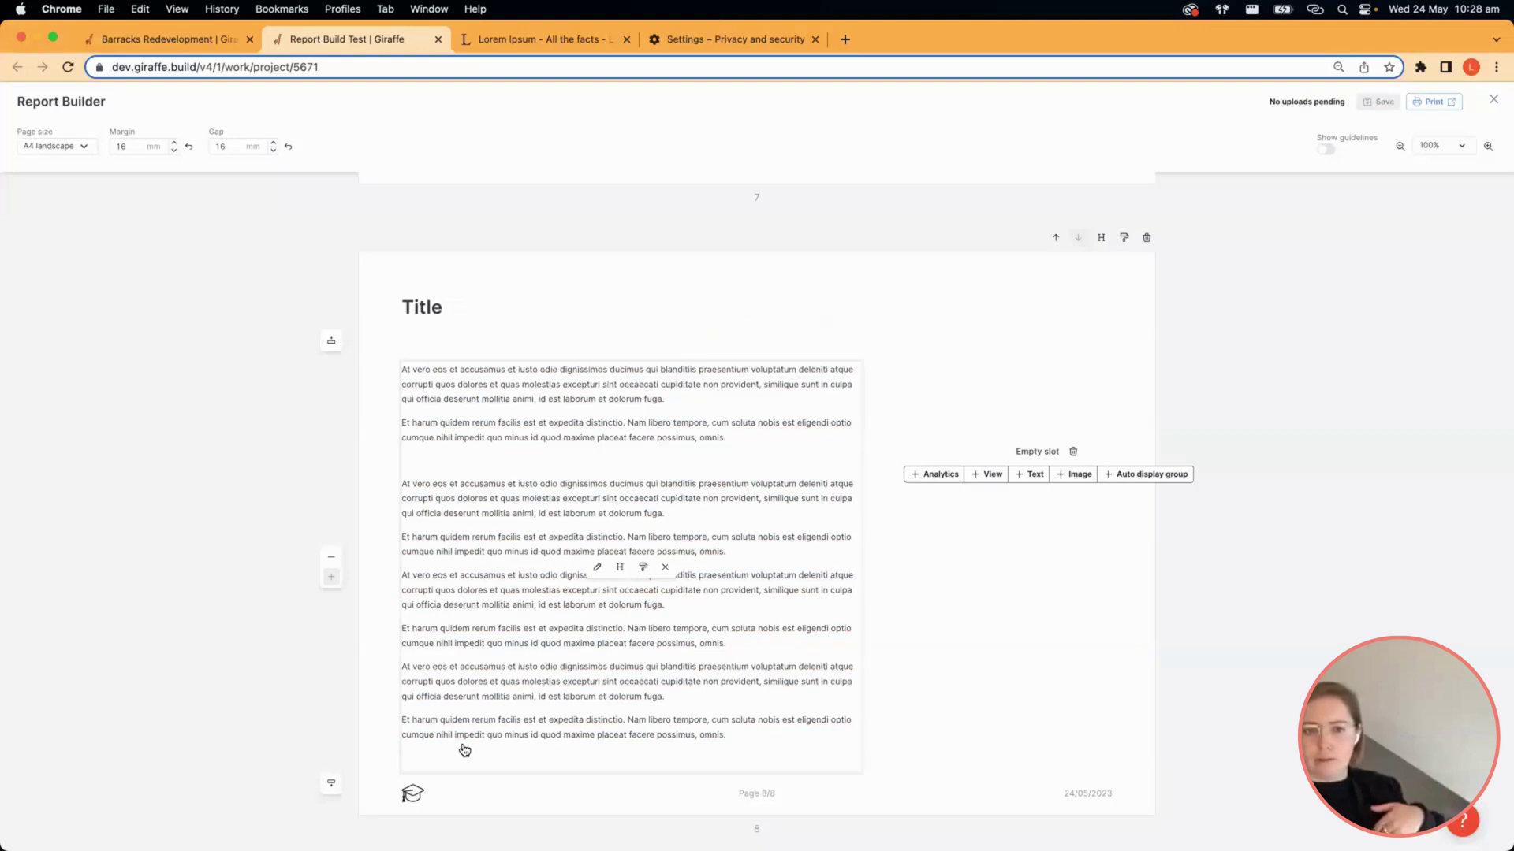
Insert the TEST view into the empty slot beside the text on the Title page.
scroll(491, 562, "down", 2)
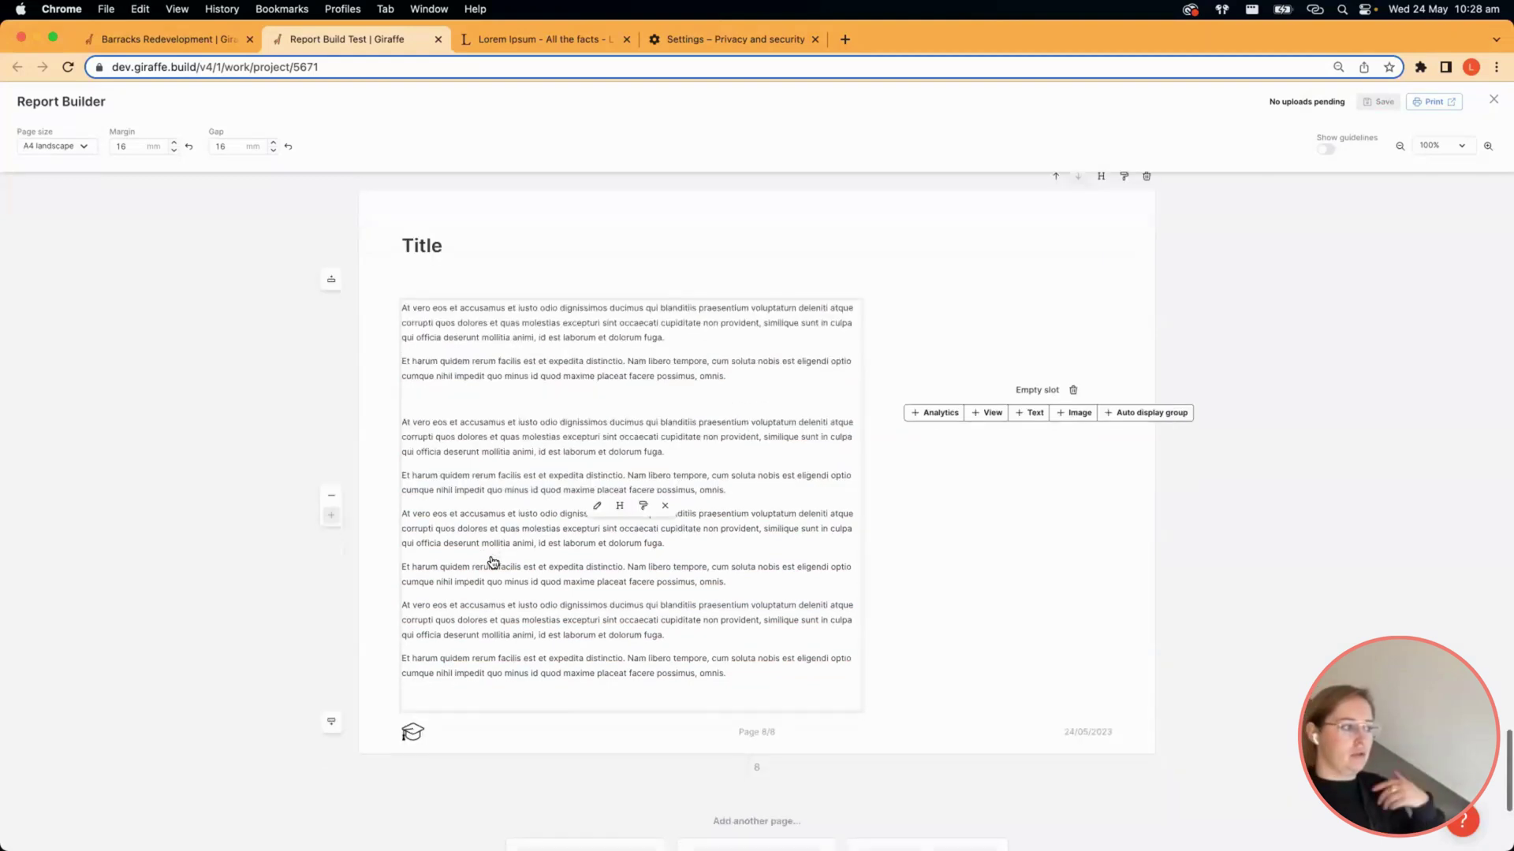
scroll(492, 562, "up", 2)
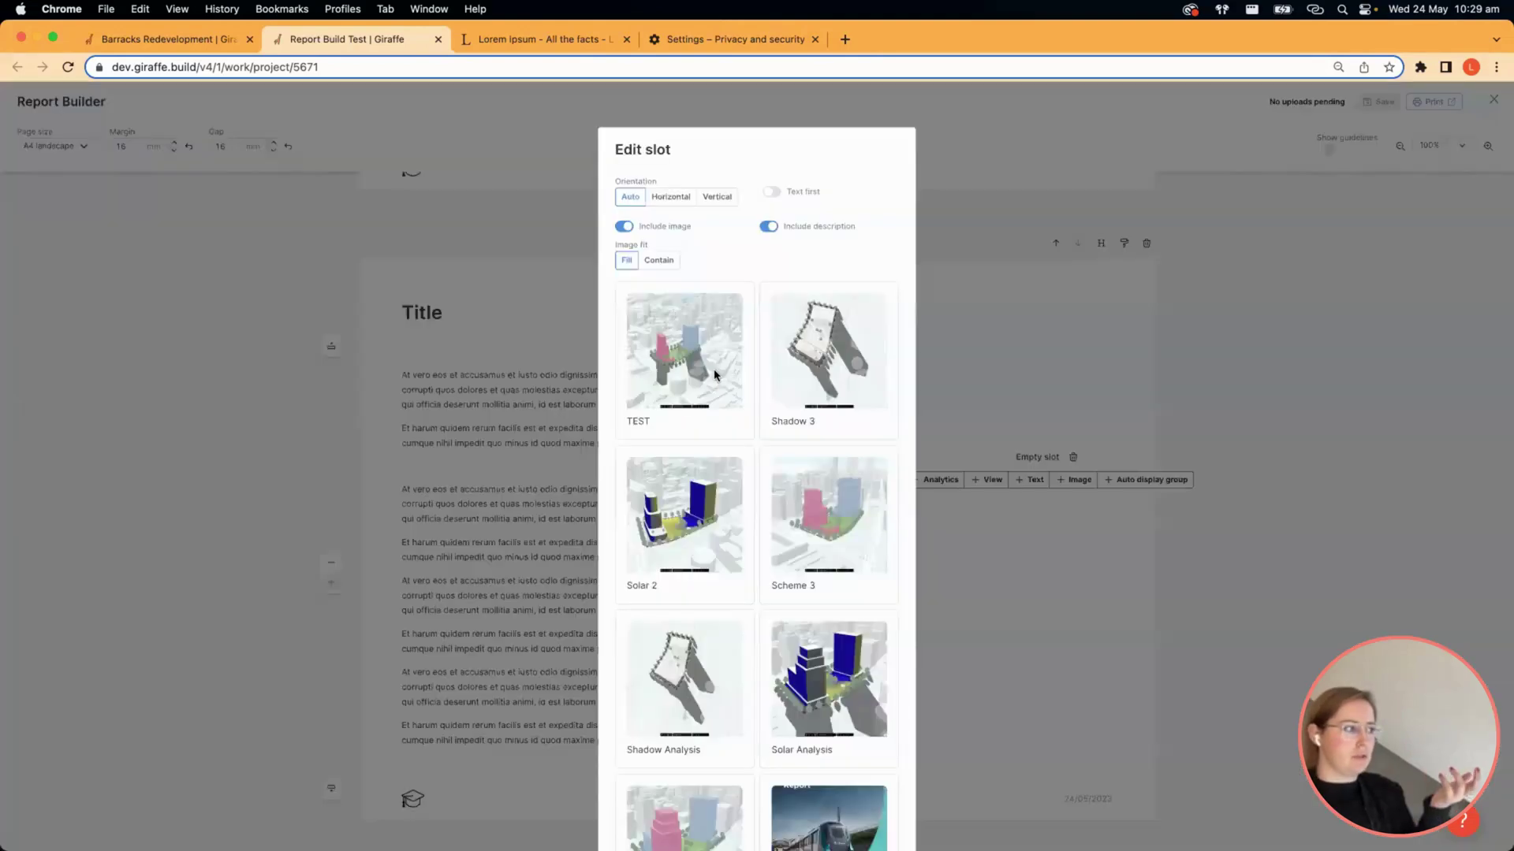
scroll(763, 253, "down", 3)
scroll(768, 268, "up", 3)
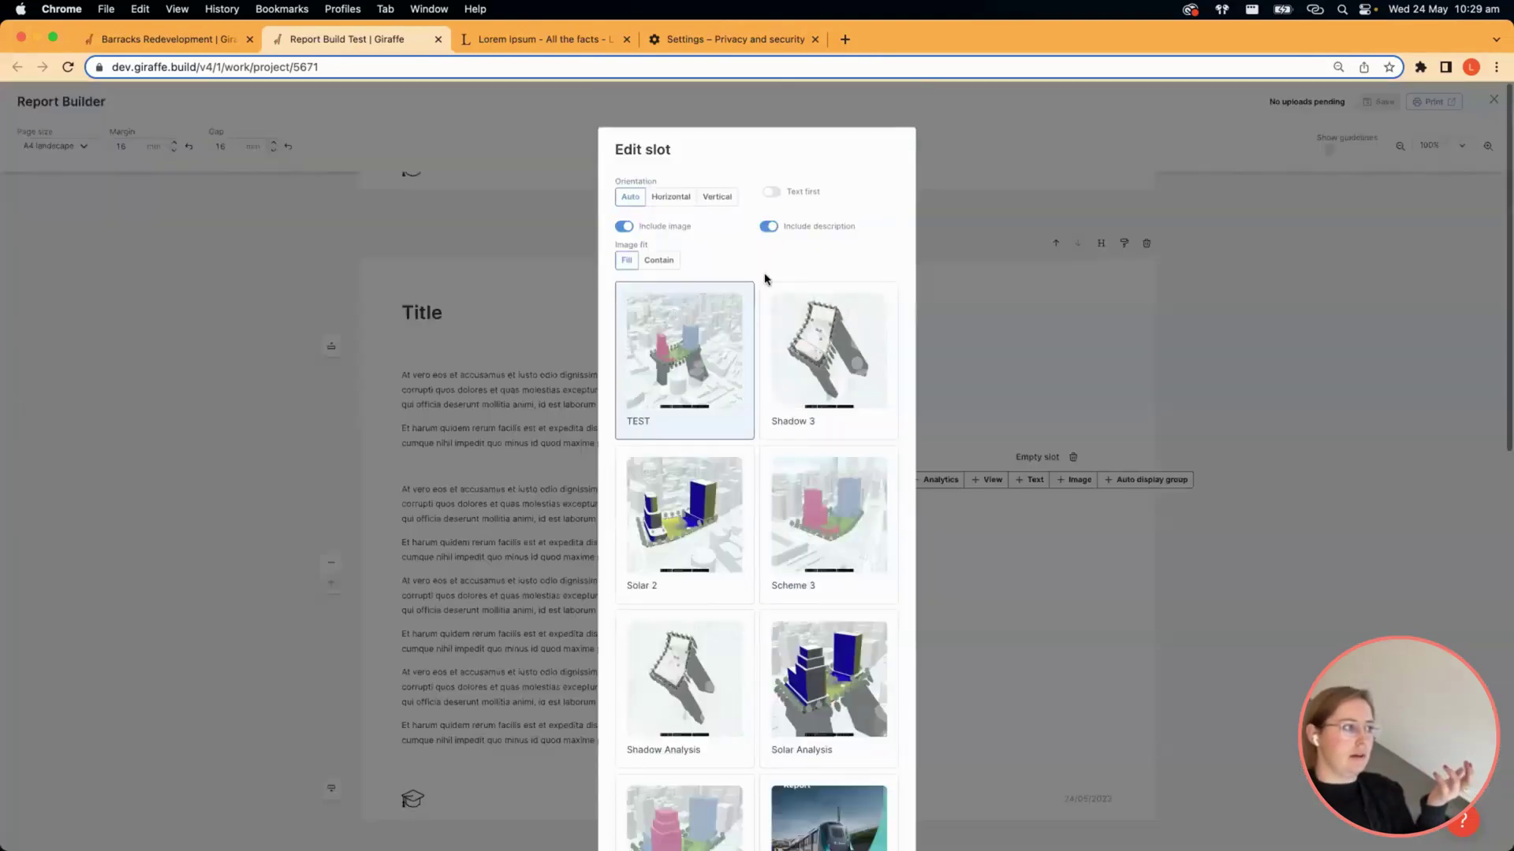
scroll(755, 796, "down", 10)
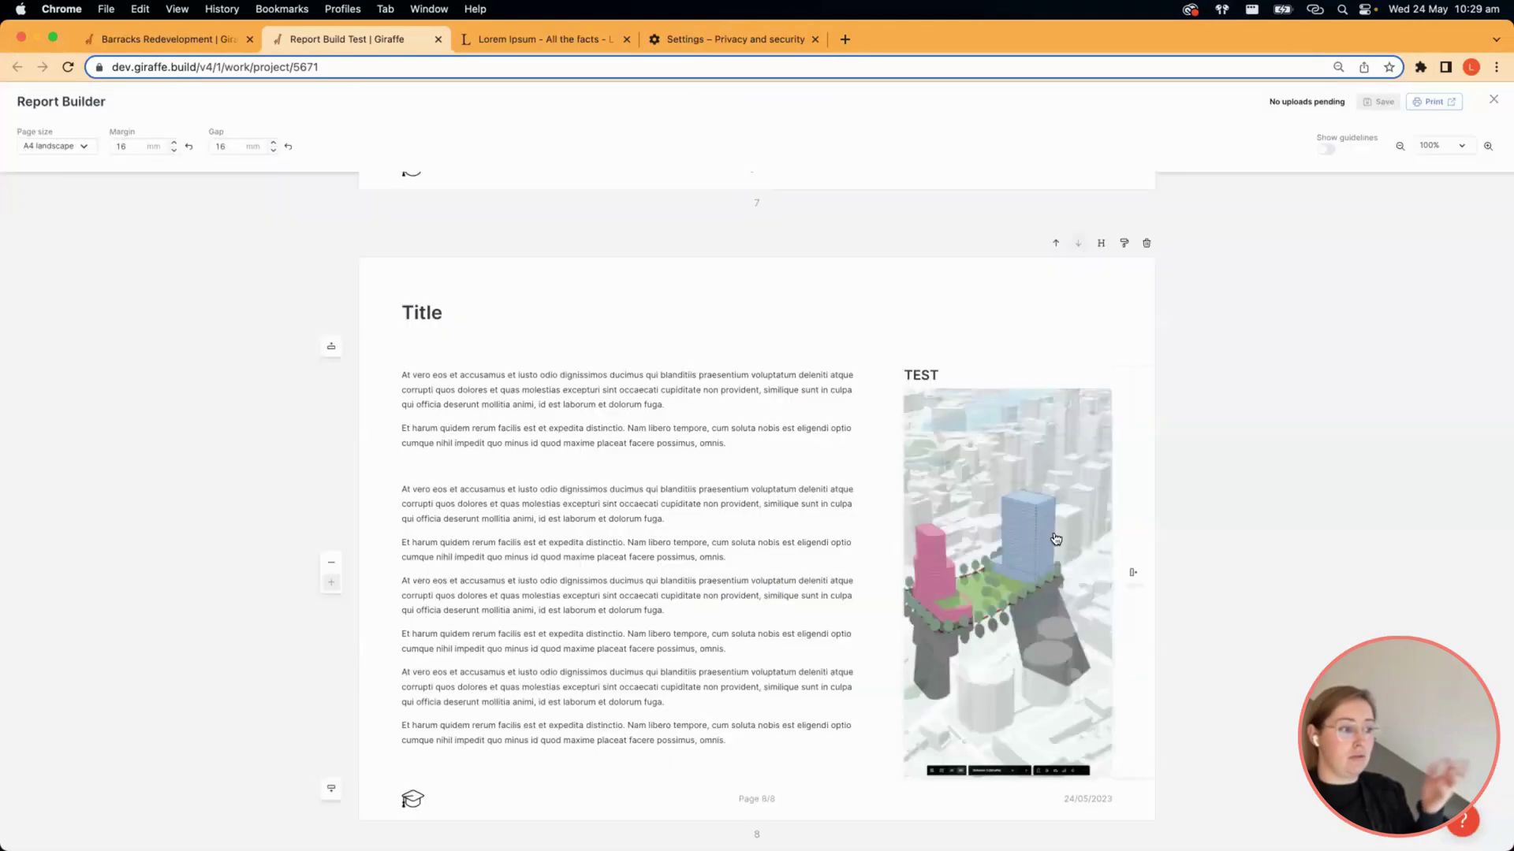
Move the Title page ahead of the Design - Option 2 page.
scroll(1115, 666, "down", 3)
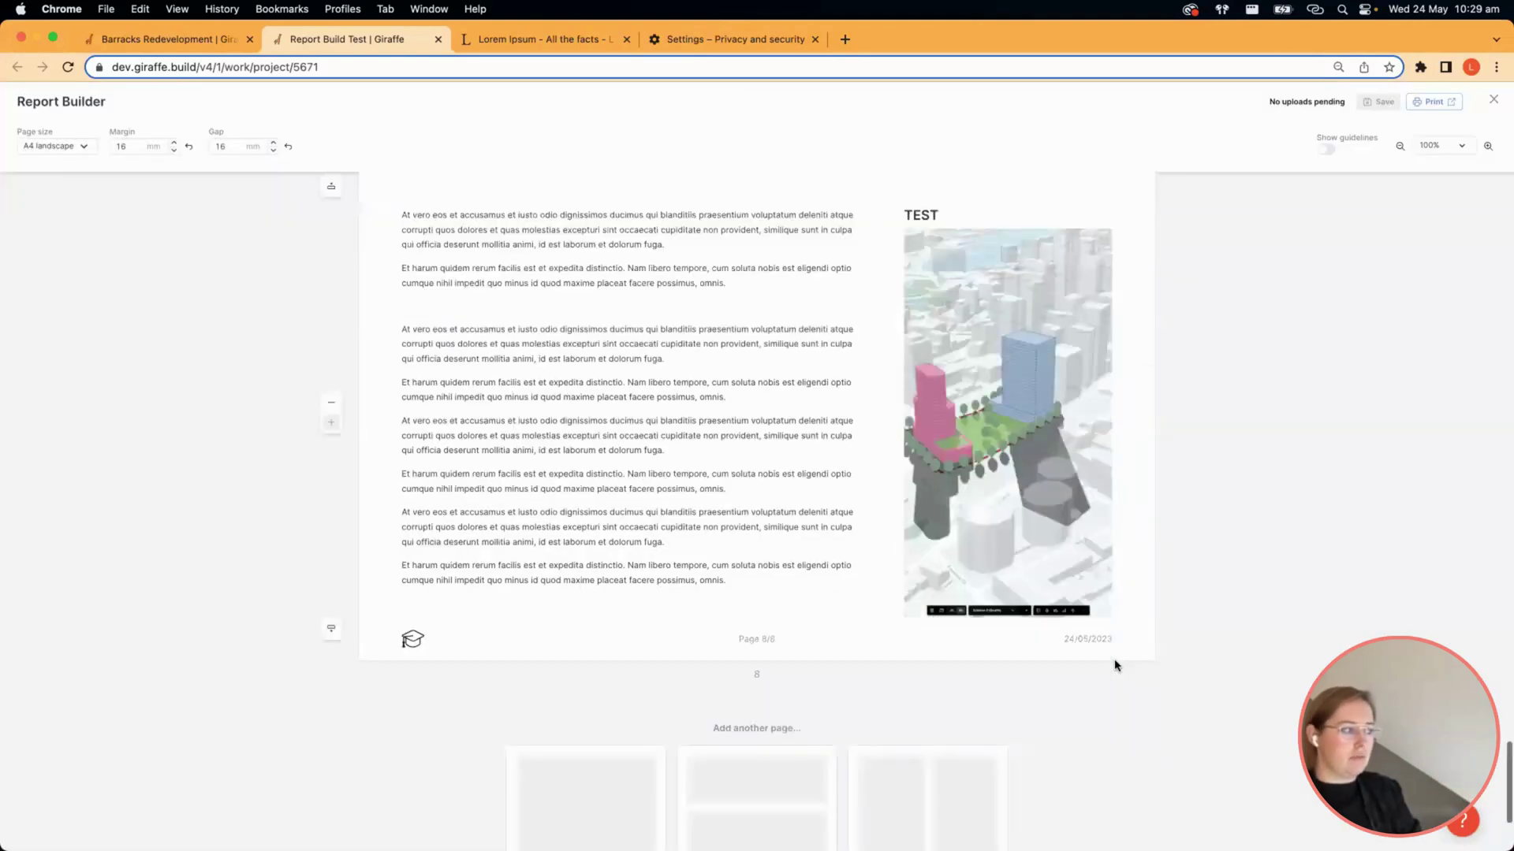
scroll(1115, 666, "up", 5)
scroll(1055, 394, "down", 2)
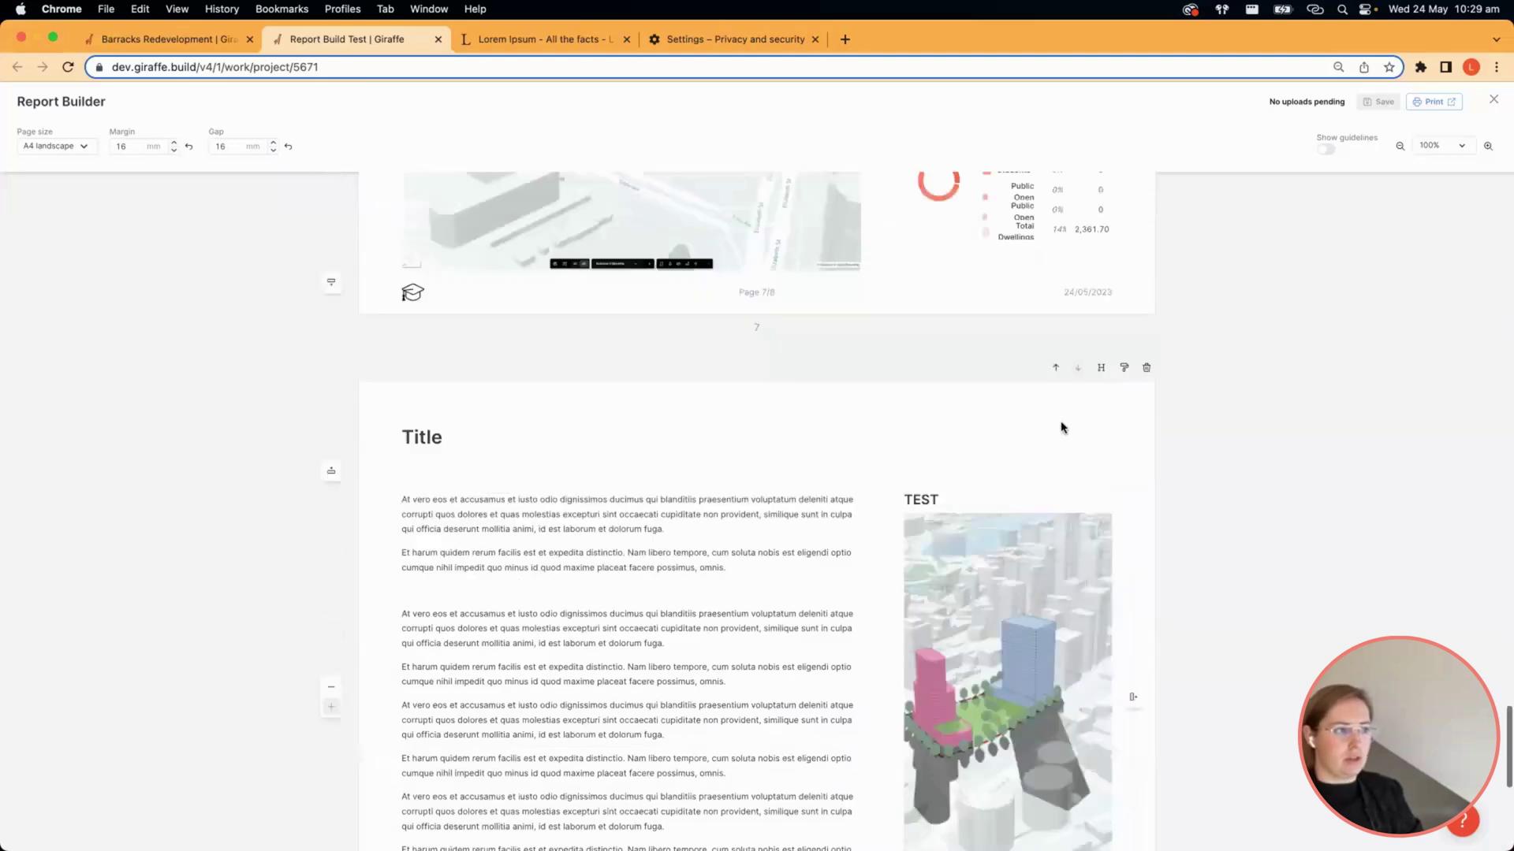
scroll(1123, 364, "down", 1)
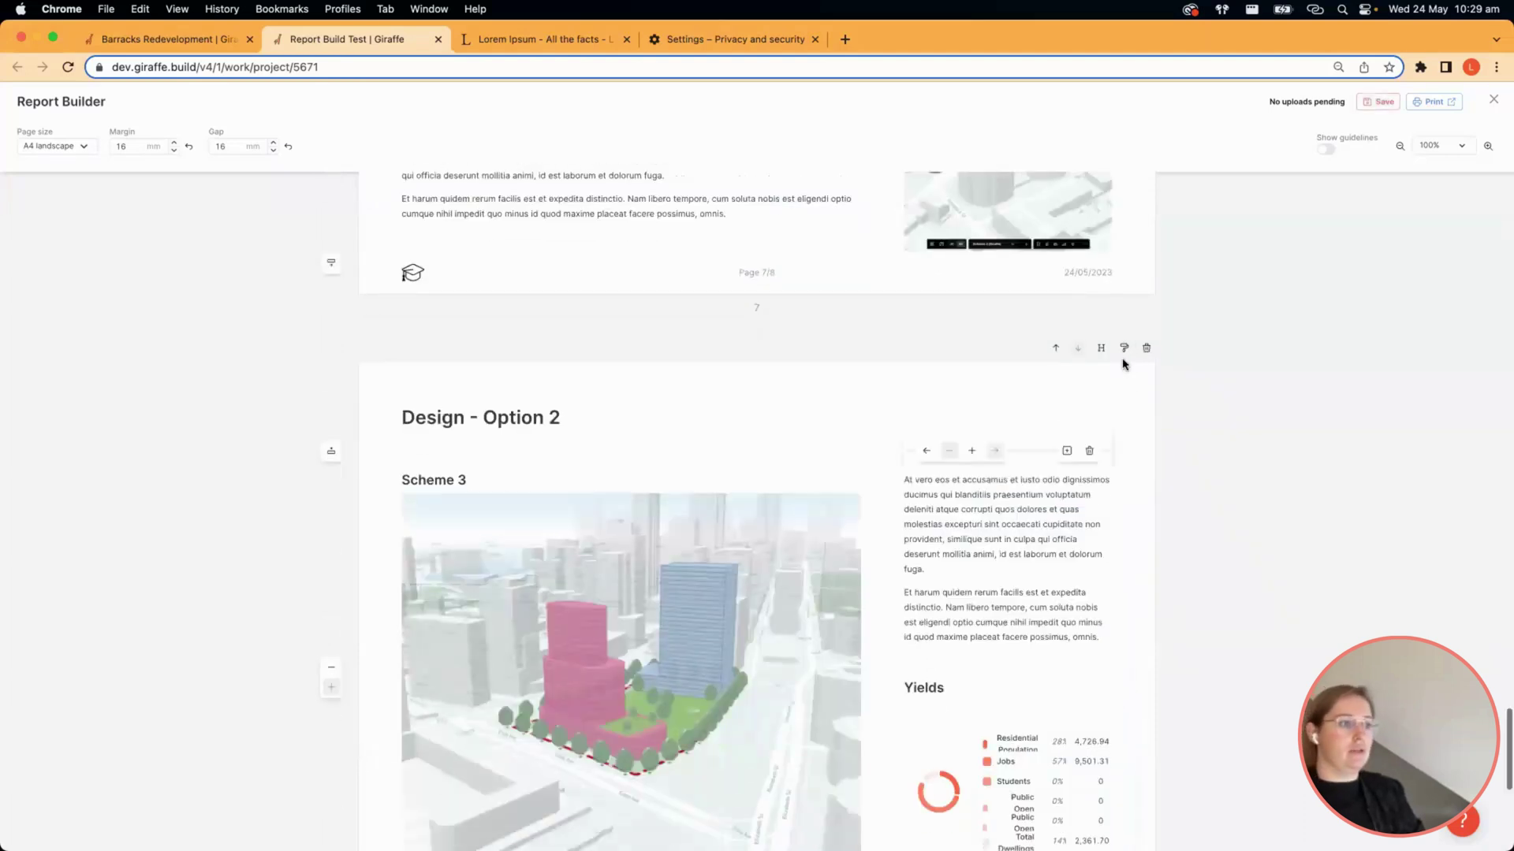
scroll(1123, 364, "up", 1)
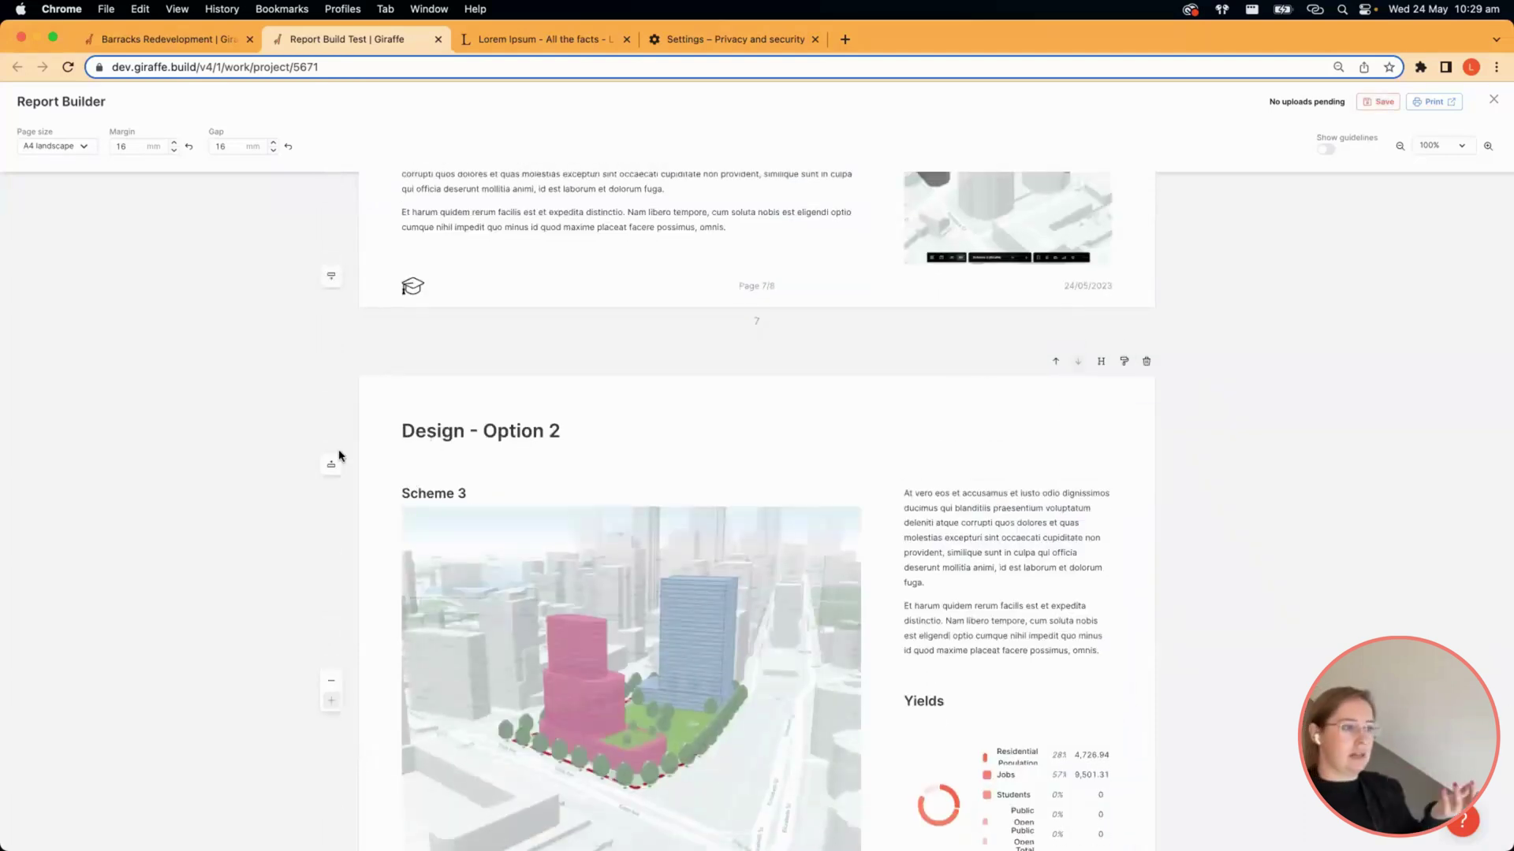
Add a full-width row beneath the text and the TEST view on the Title page.
scroll(335, 464, "down", 6)
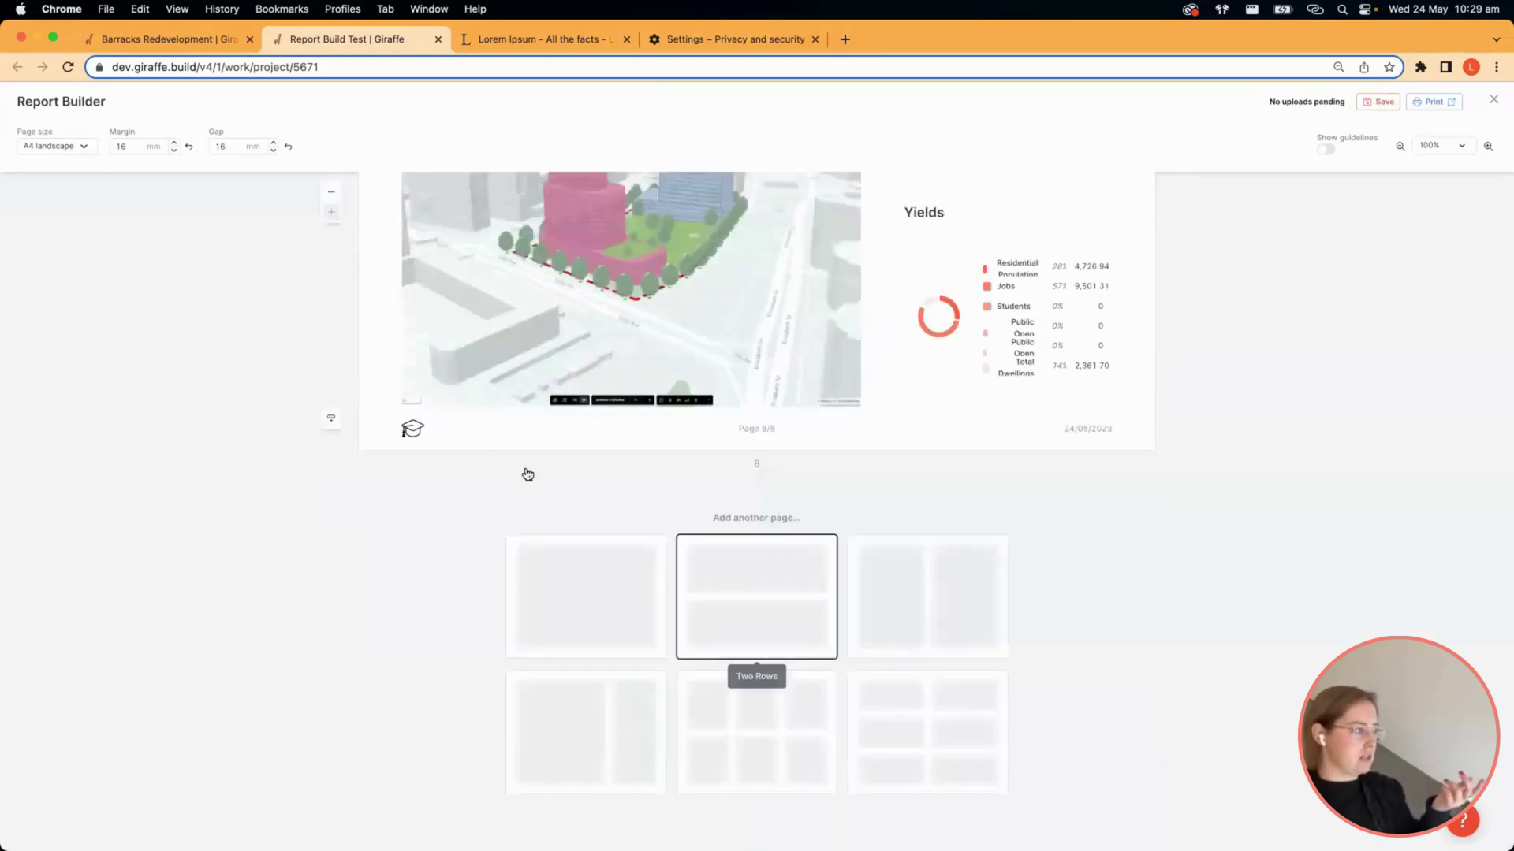
scroll(400, 550, "up", 10)
scroll(399, 549, "up", 1)
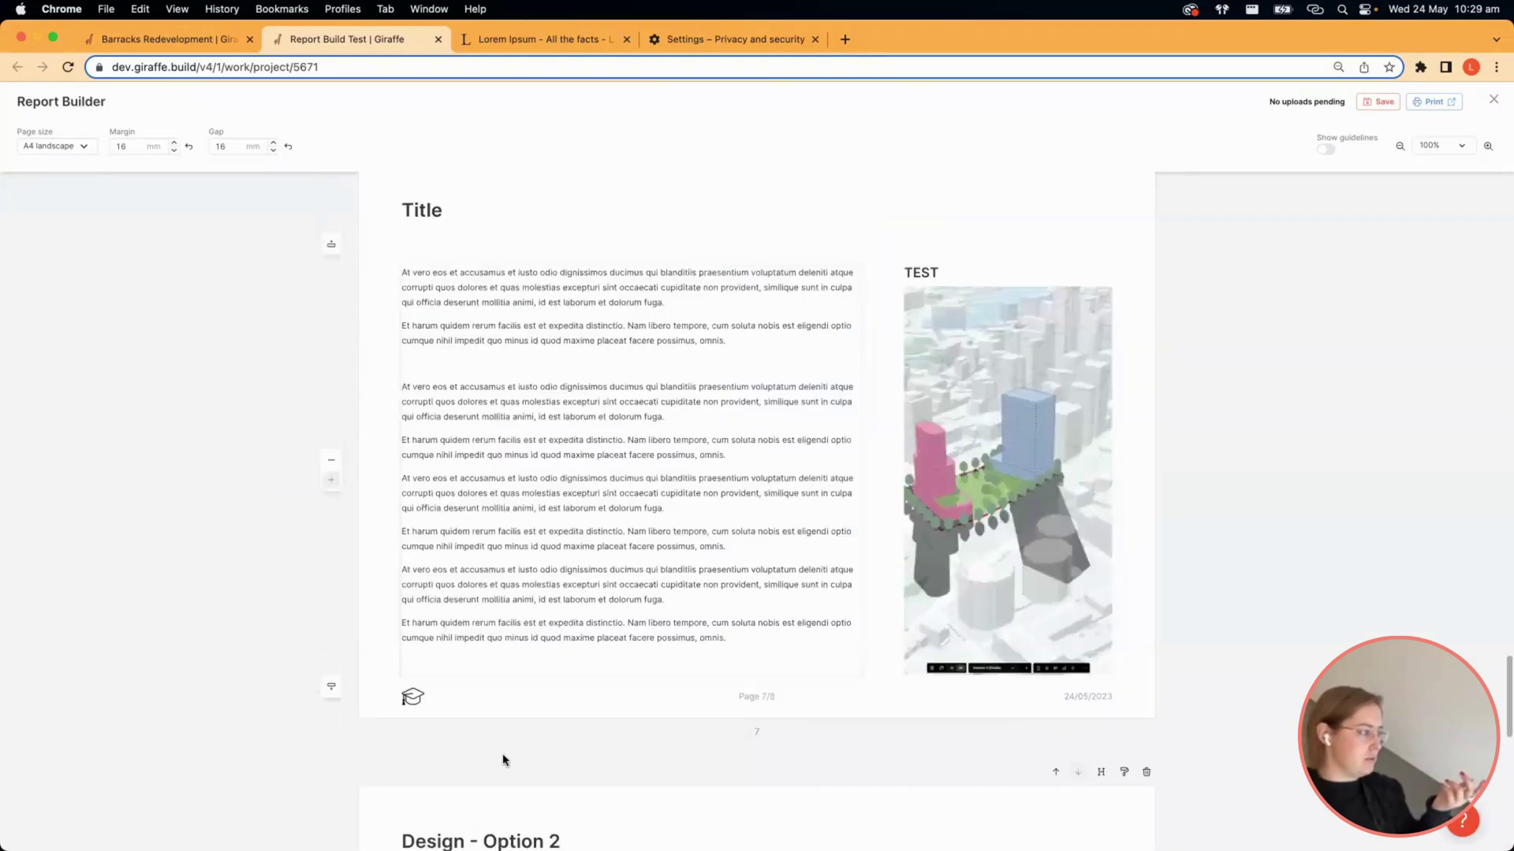
left_click(331, 688)
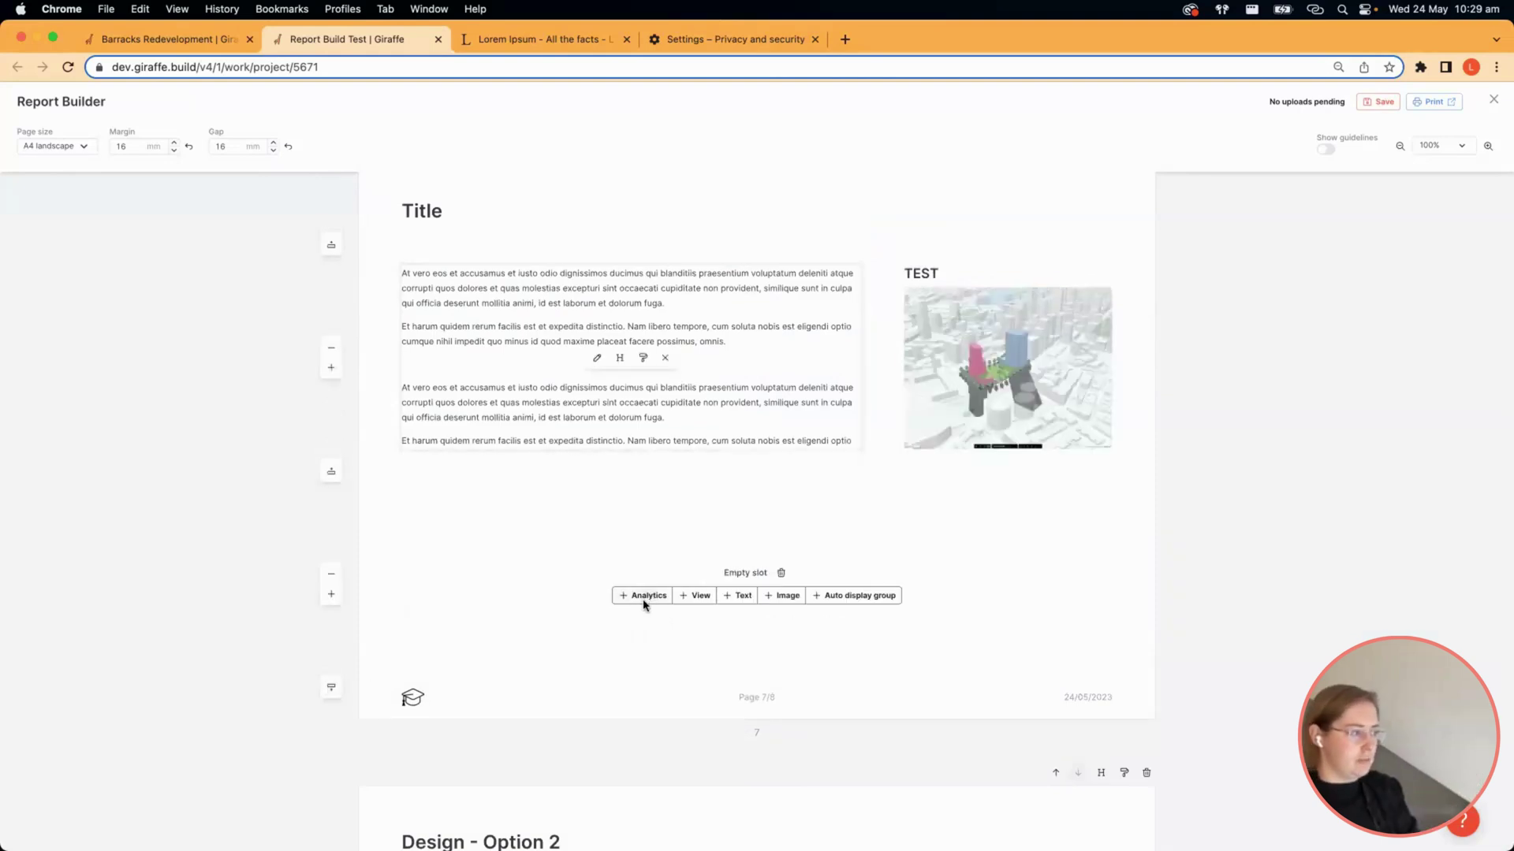
Insert the uploaded image graduation-cap.png into the new row's empty slot with the image fit Fill.
left_click(786, 599)
left_click(709, 590)
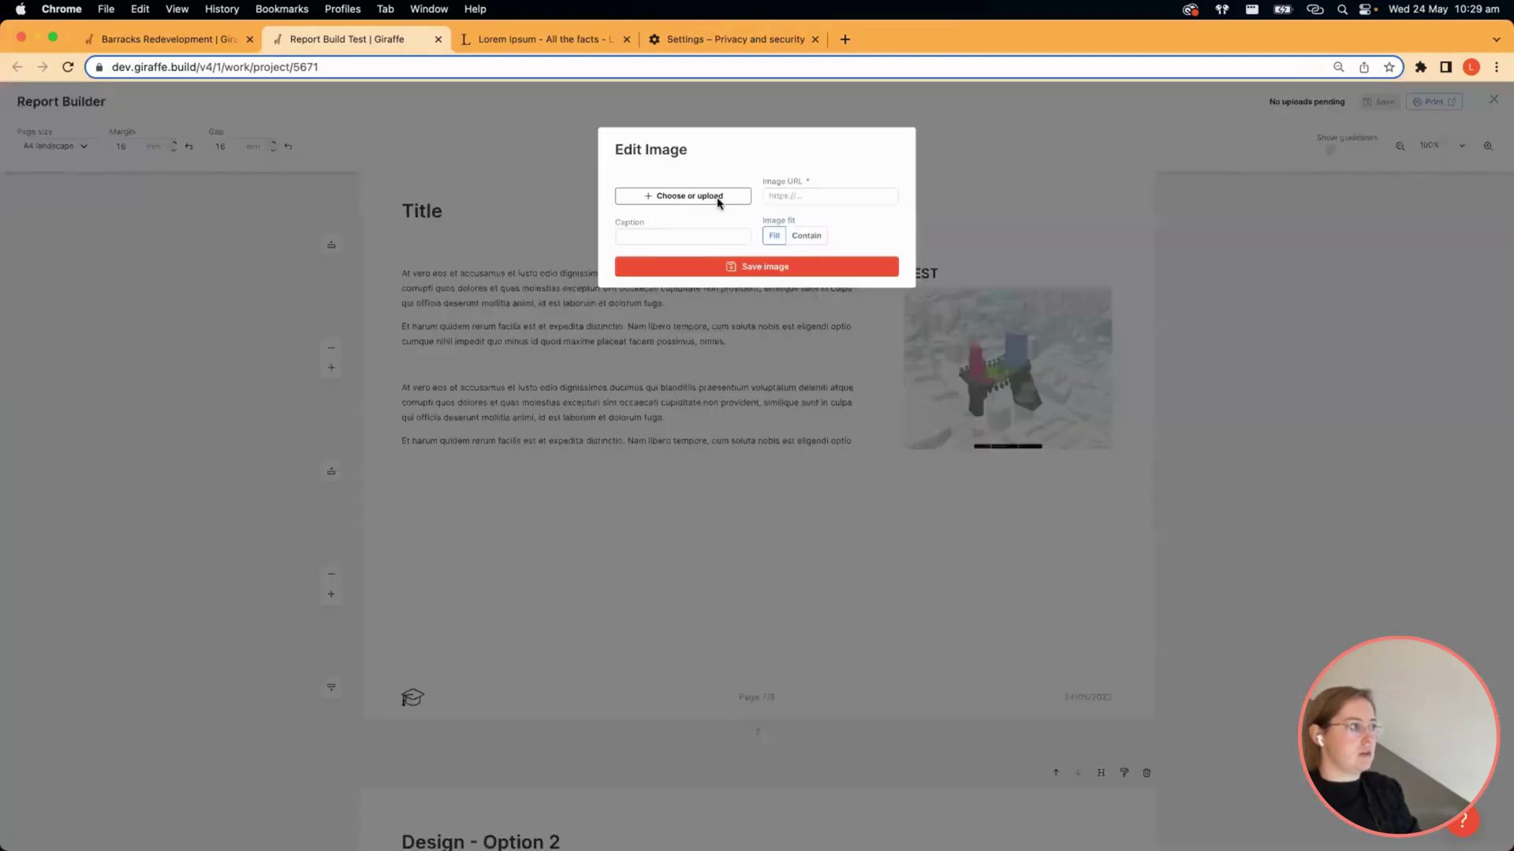
left_click(623, 197)
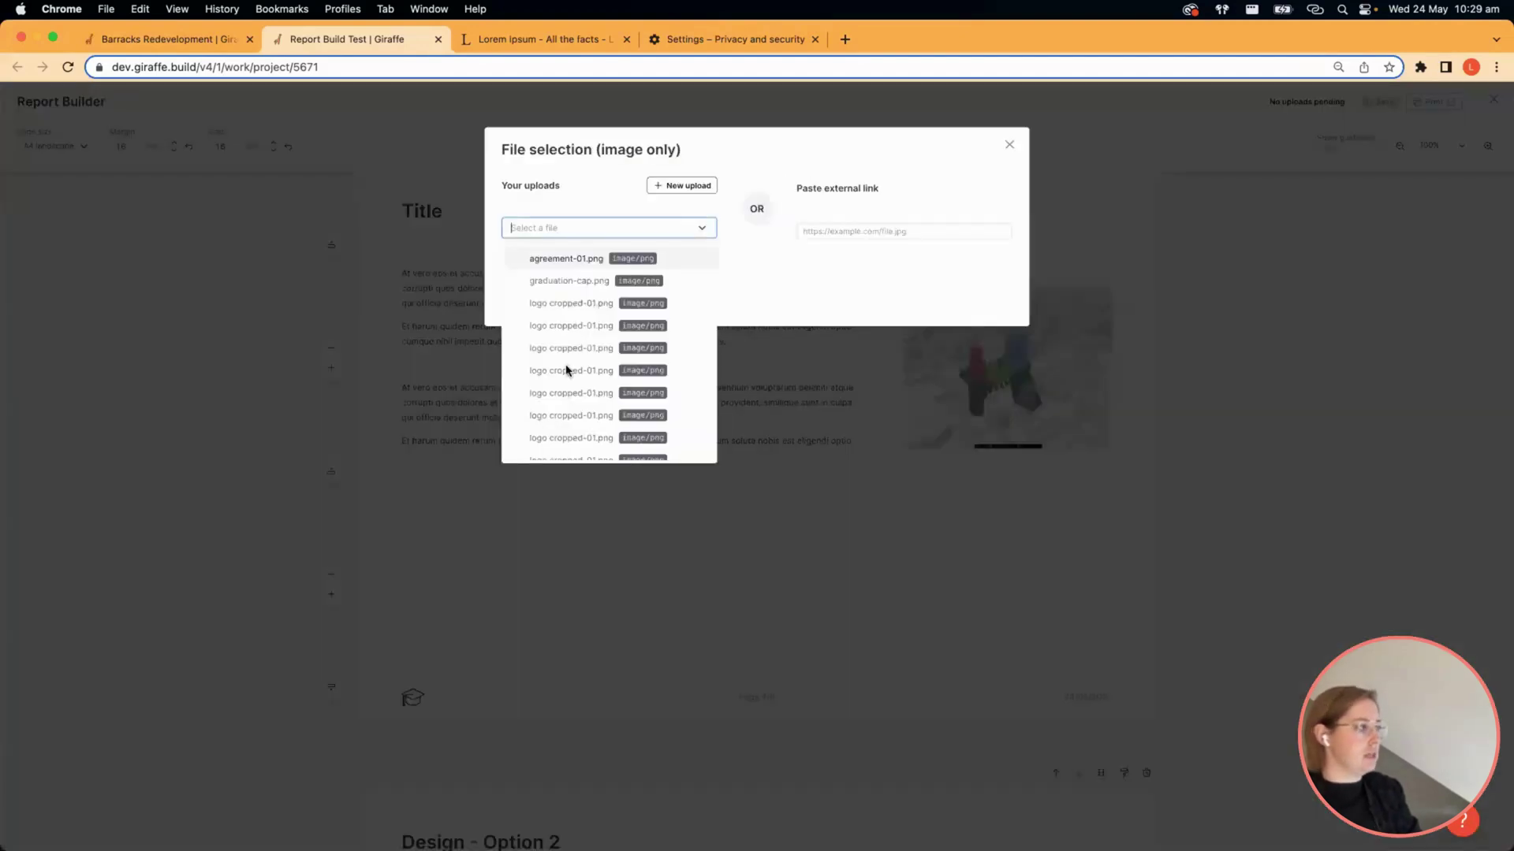
left_click(551, 282)
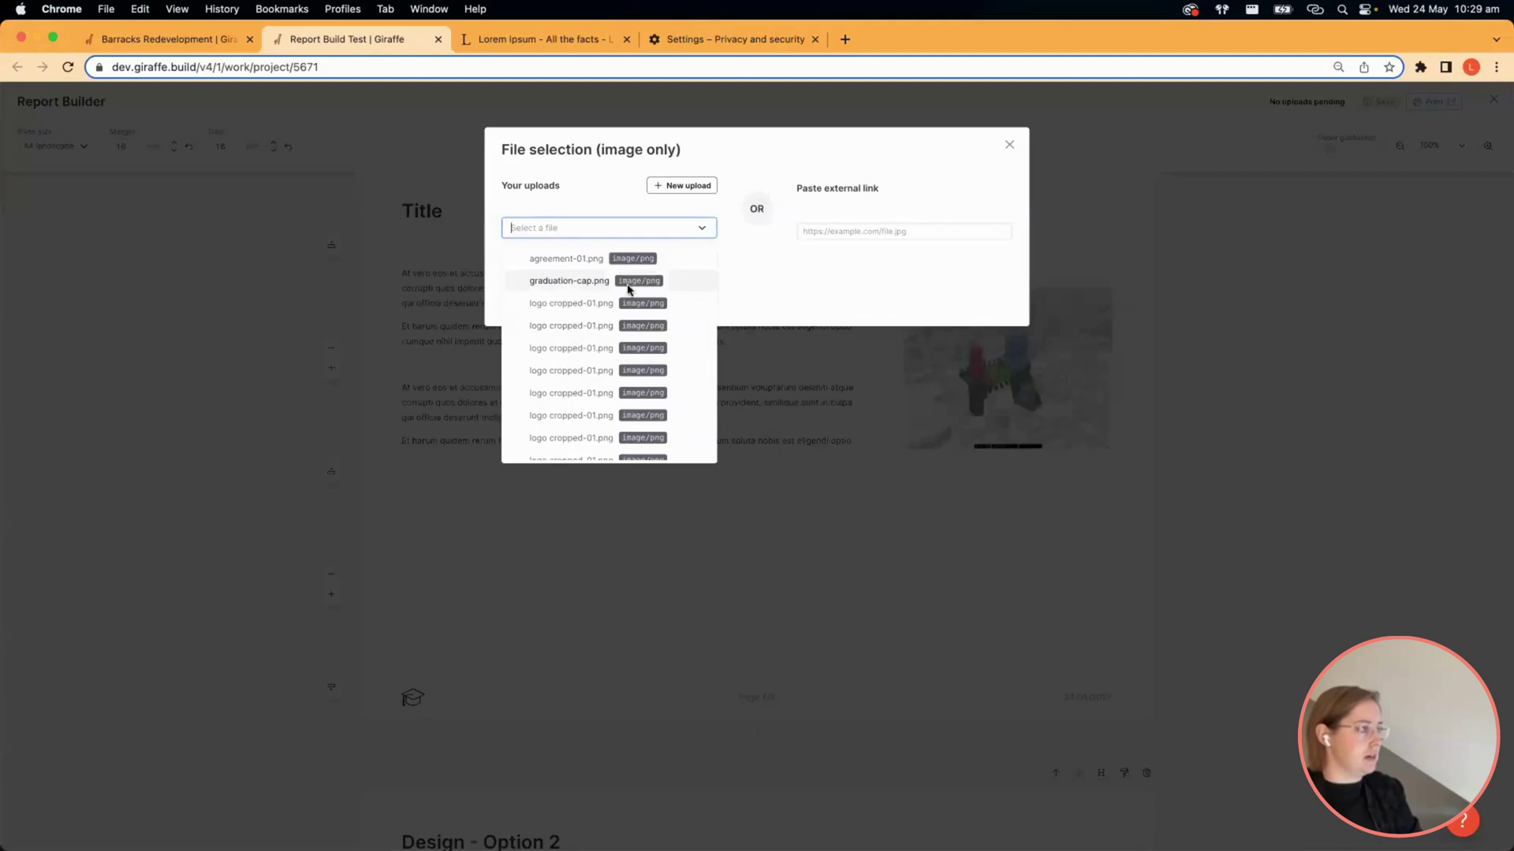
left_click(976, 619)
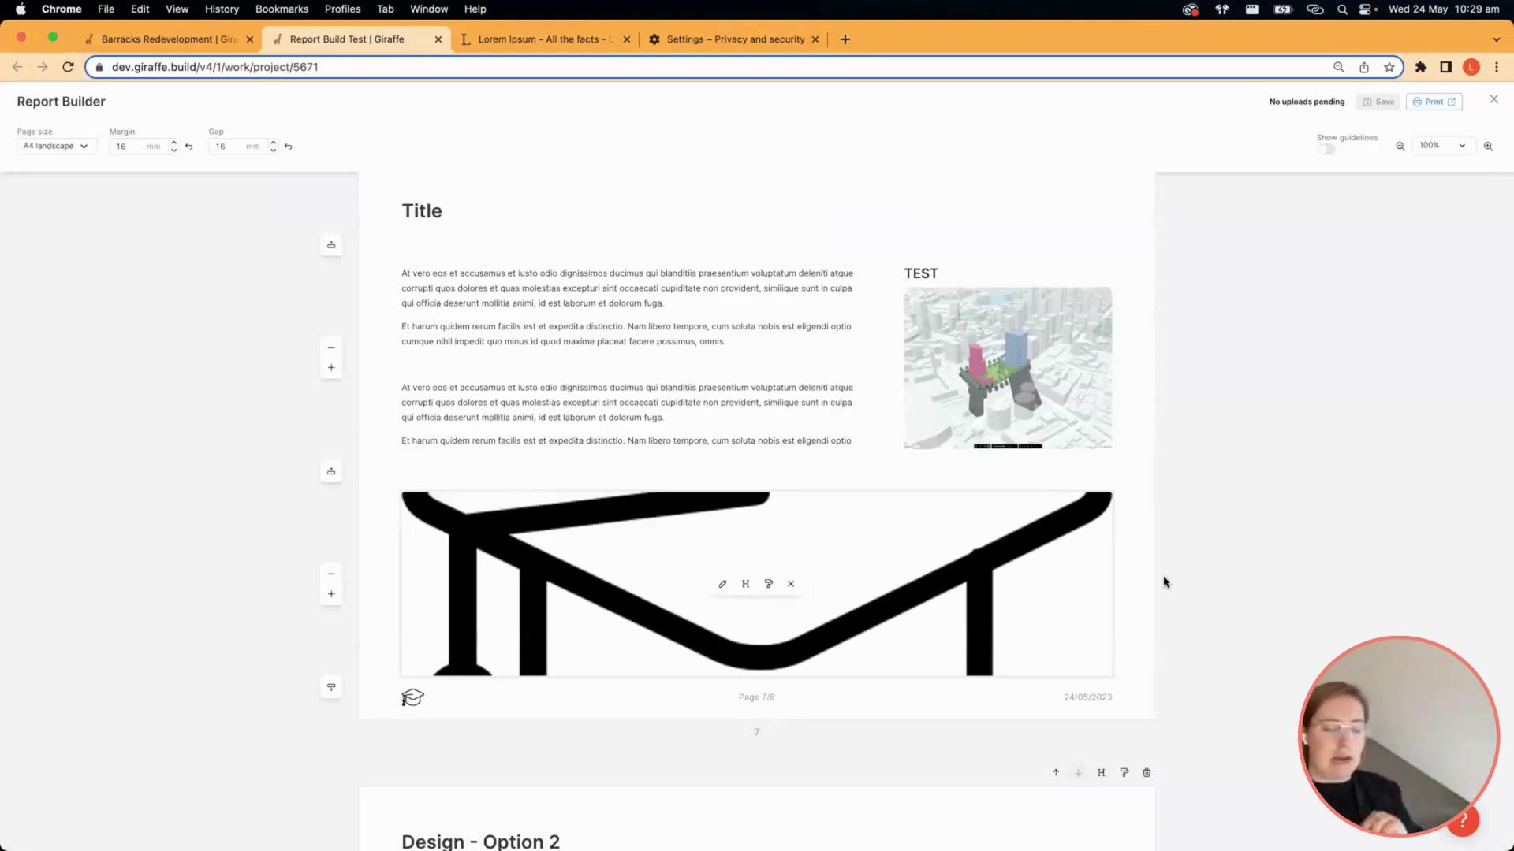
scroll(1131, 649, "up", 1)
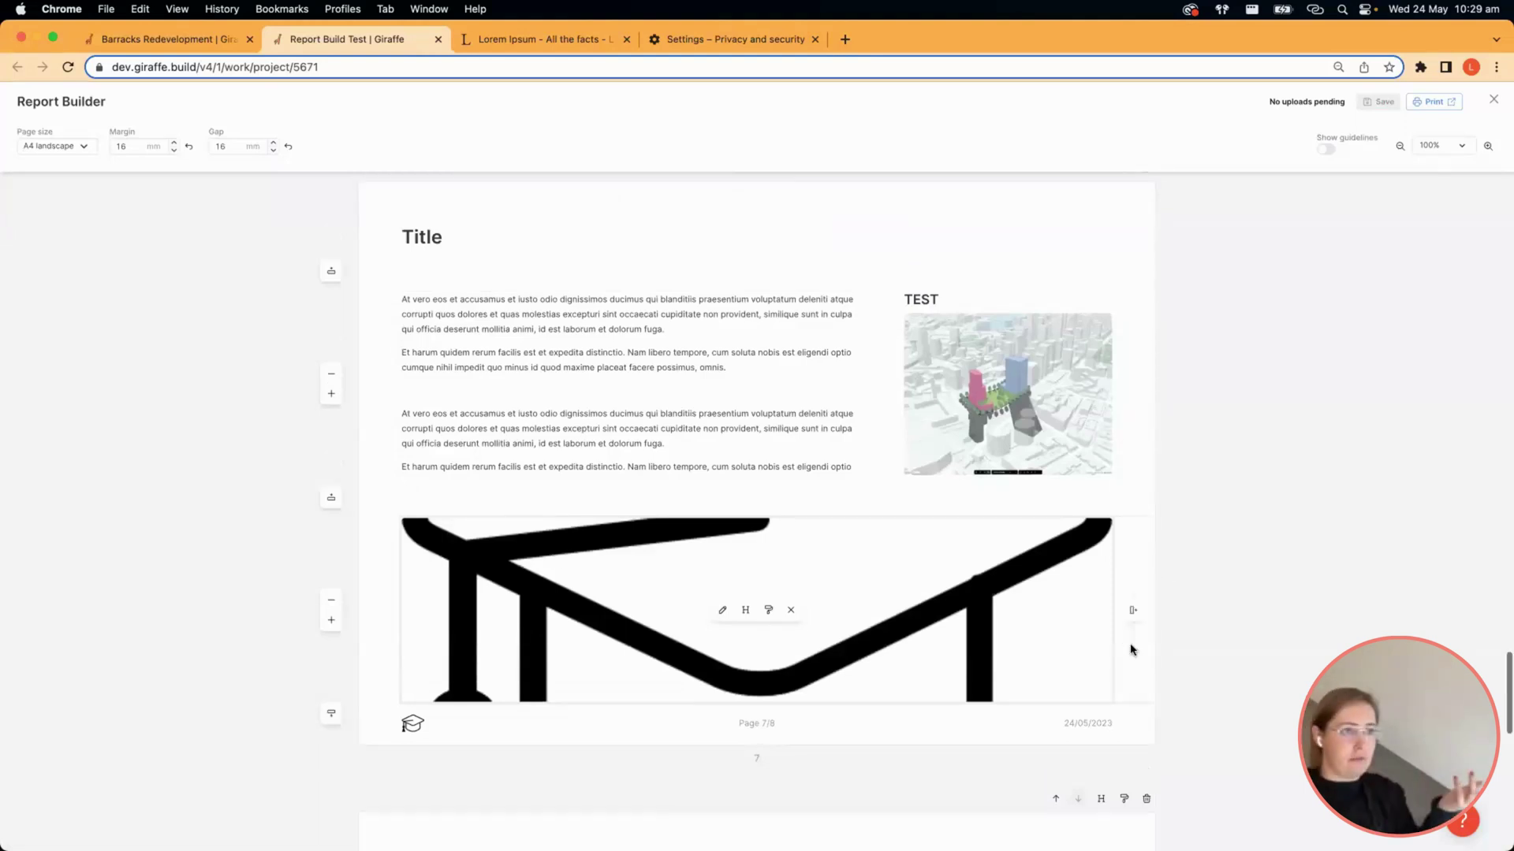
scroll(1131, 649, "up", 5)
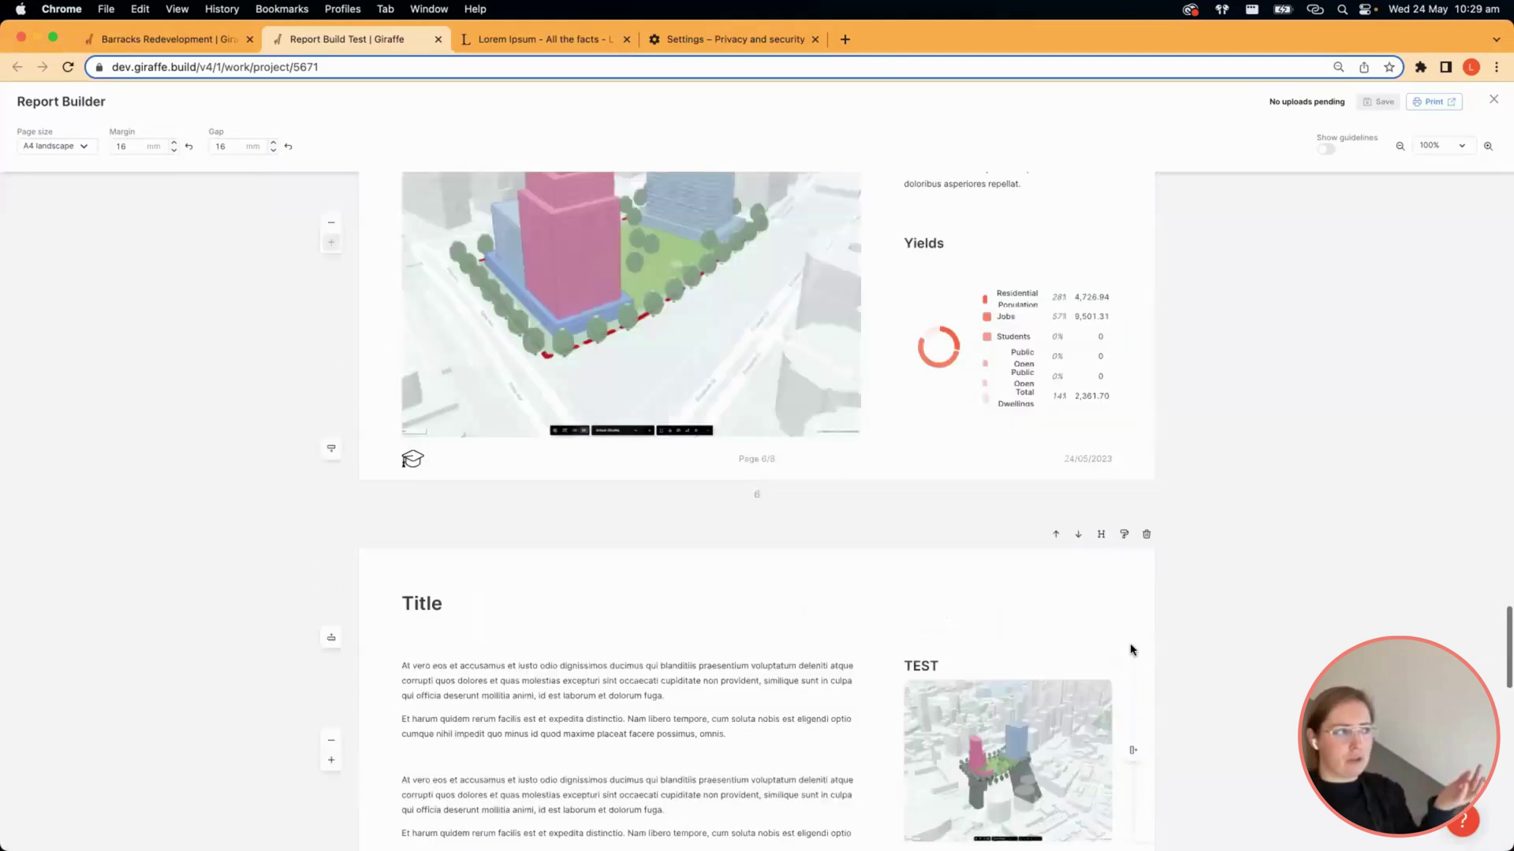
scroll(1272, 581, "up", 20)
scroll(1274, 581, "up", 20)
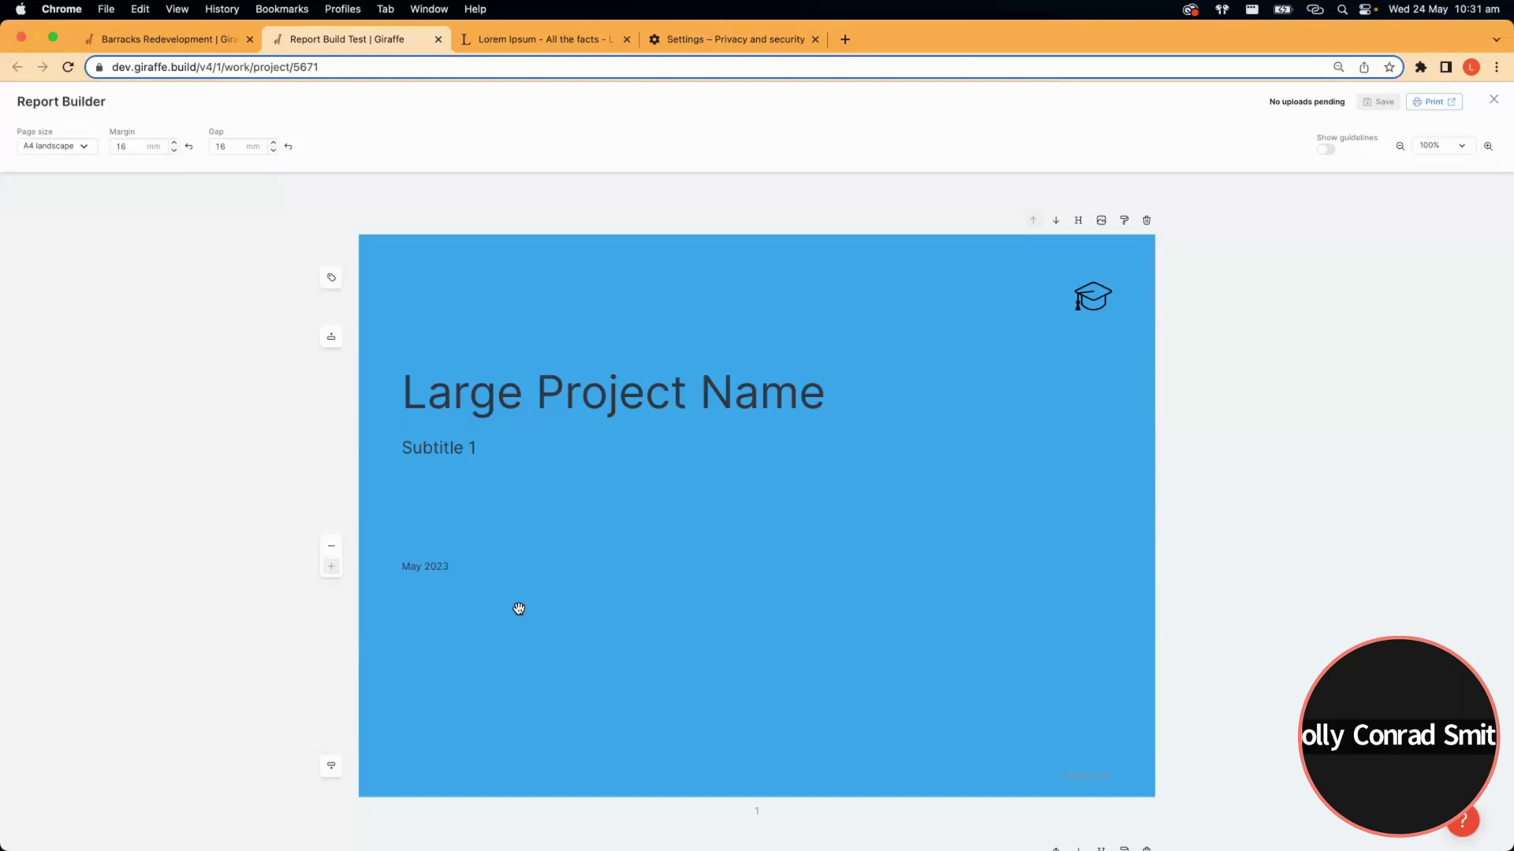
key("ctrl+shift+Tab")
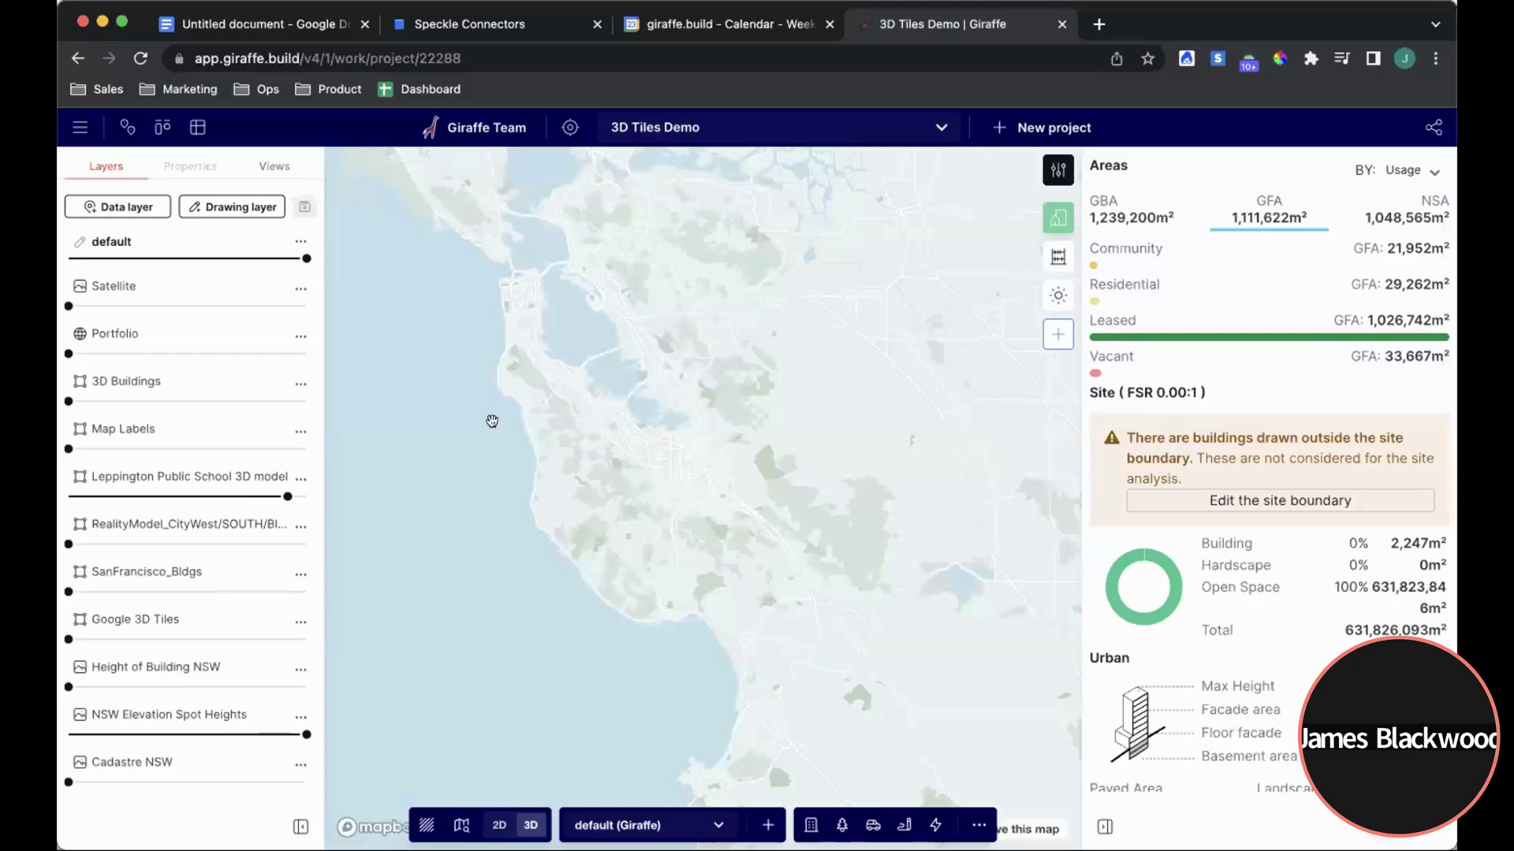
Raise the SanFrancisco_Bldgs layer to full opacity in the 3D Tiles Demo project.
scroll(493, 426, "up", 5)
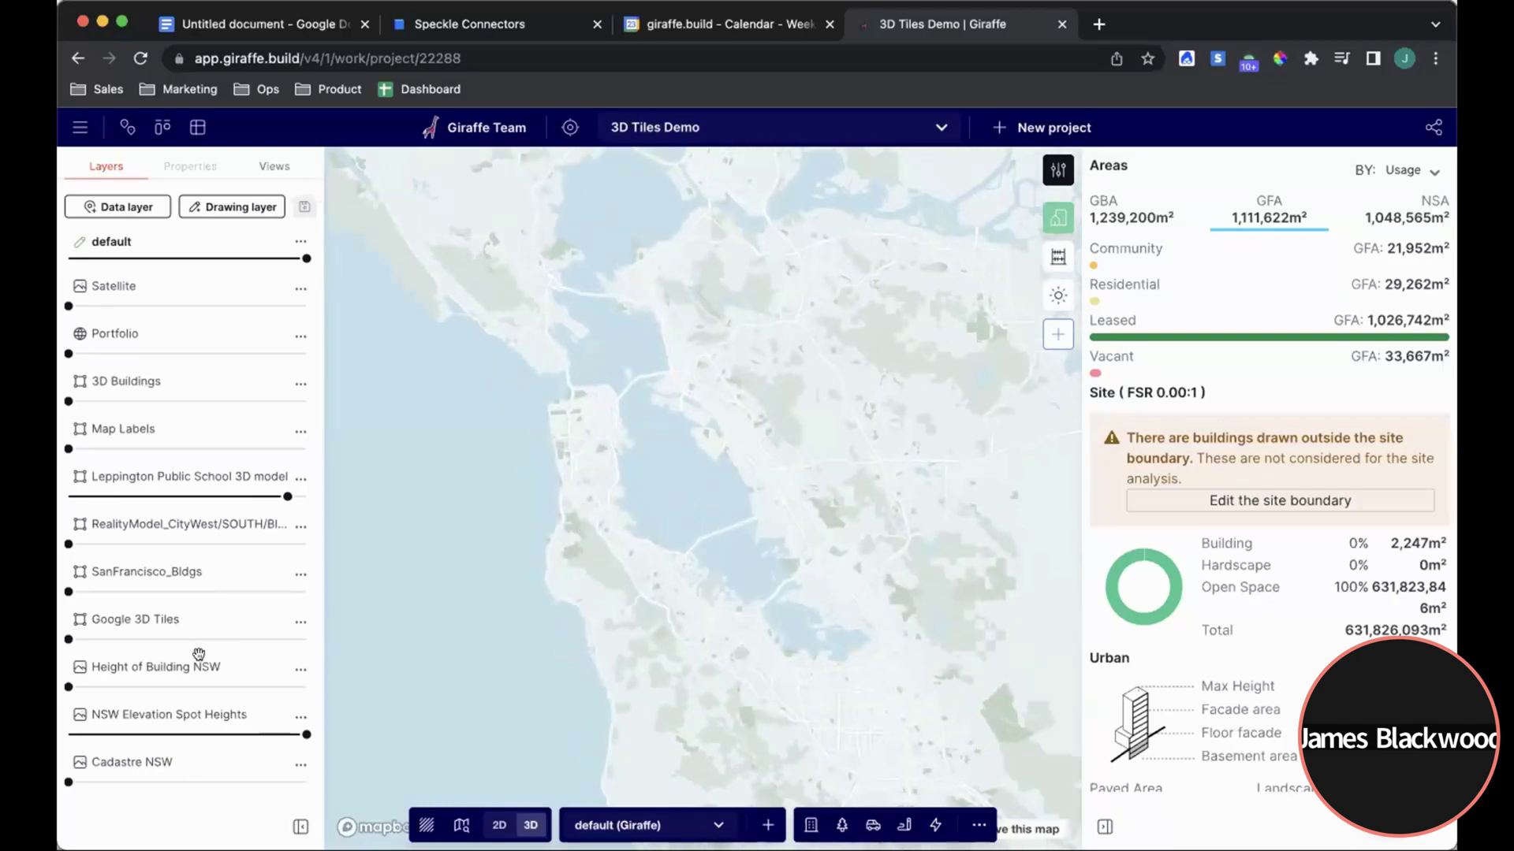
scroll(197, 658, "down", 2)
left_click_drag(252, 538, 307, 538)
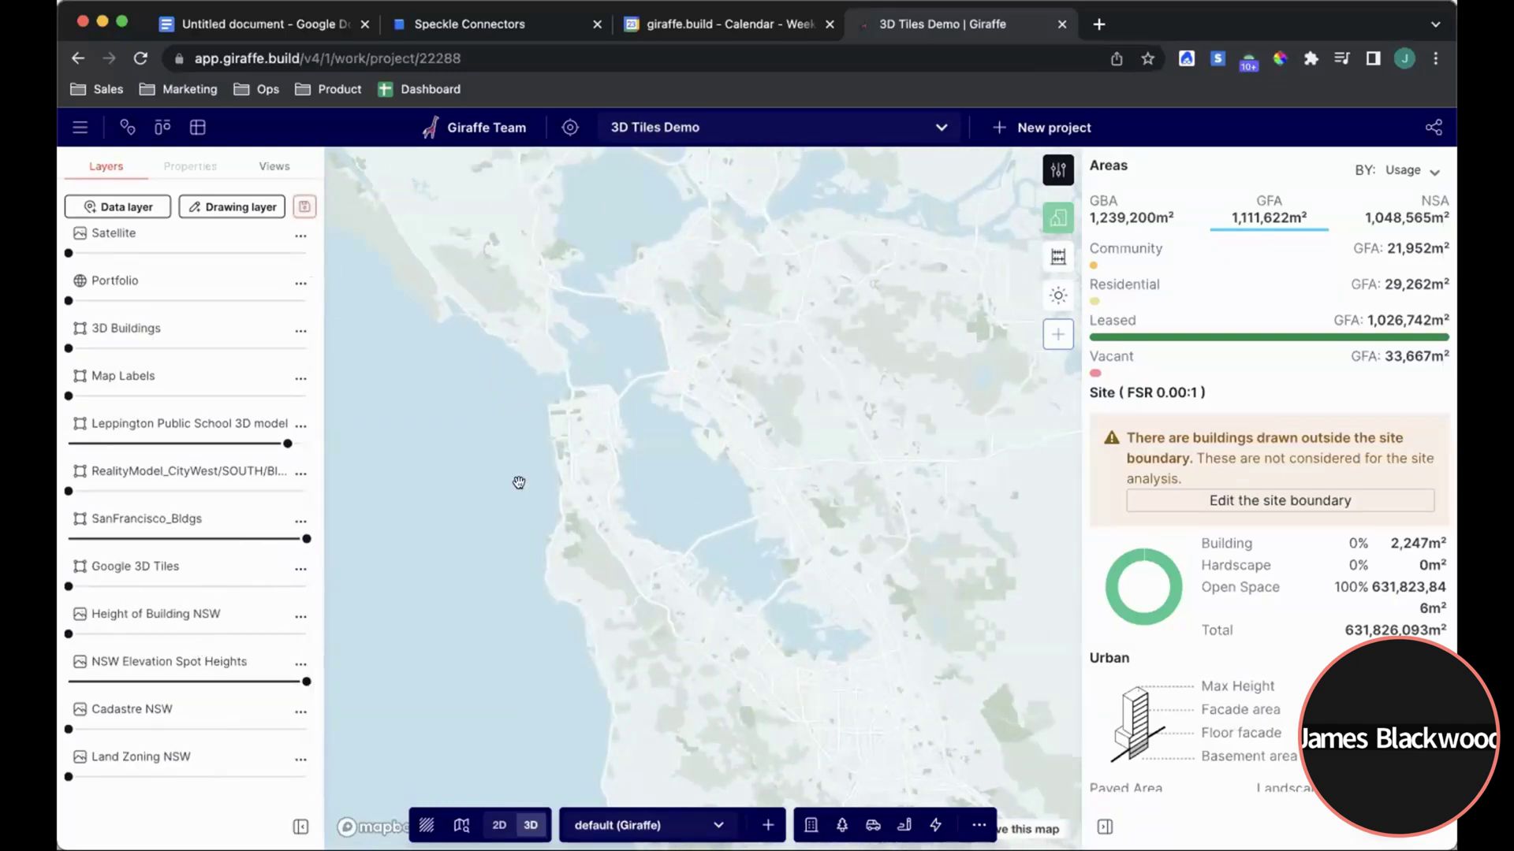
Examine the San Francisco building tiles around the downtown towers in a tilted 3D view.
scroll(581, 402, "up", 5)
scroll(666, 362, "up", 5)
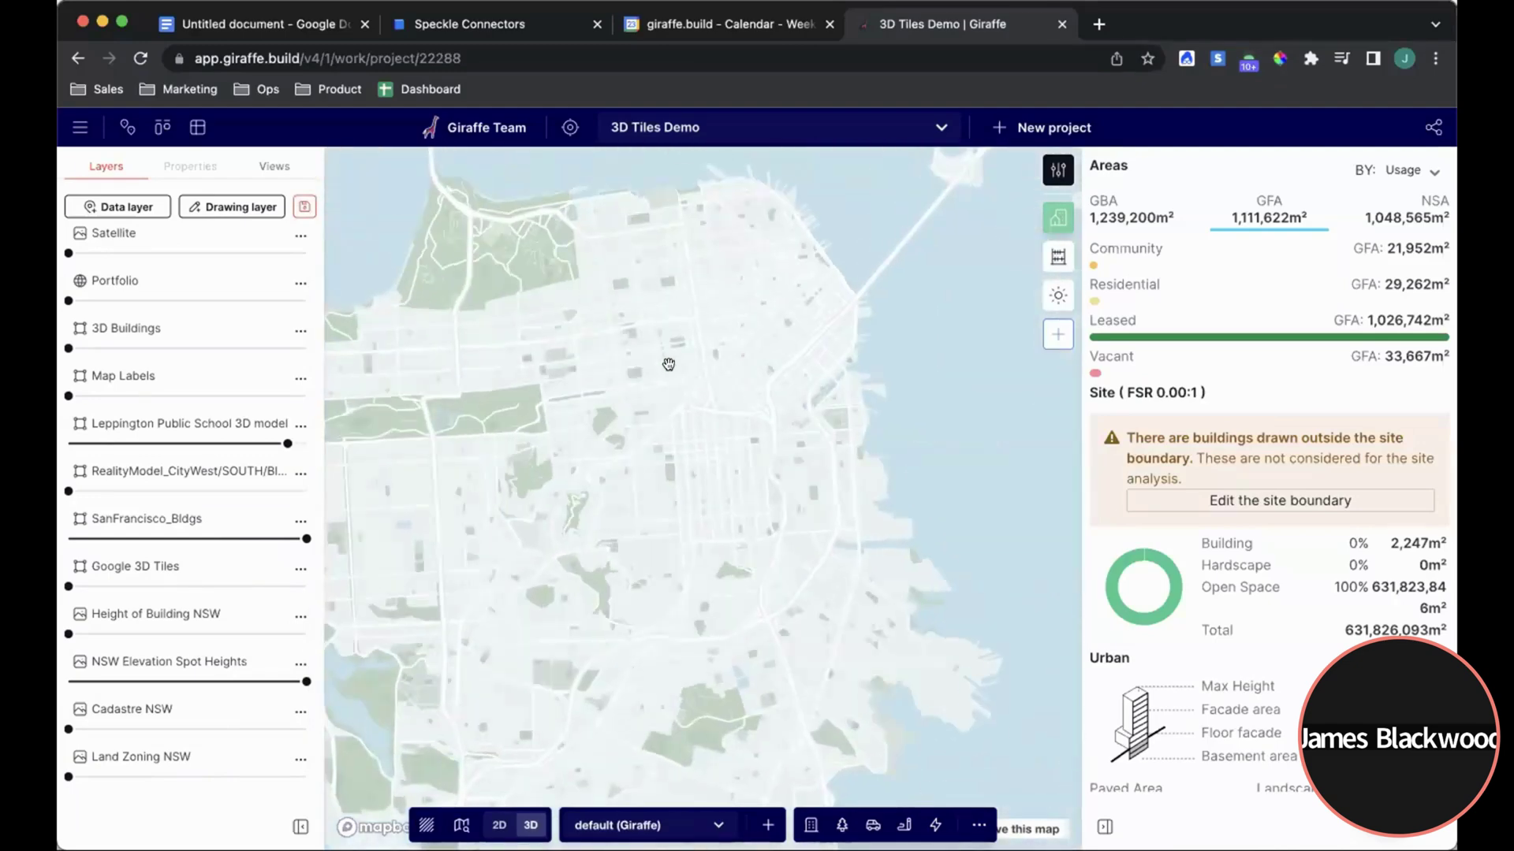
left_click_drag(677, 449, 653, 482)
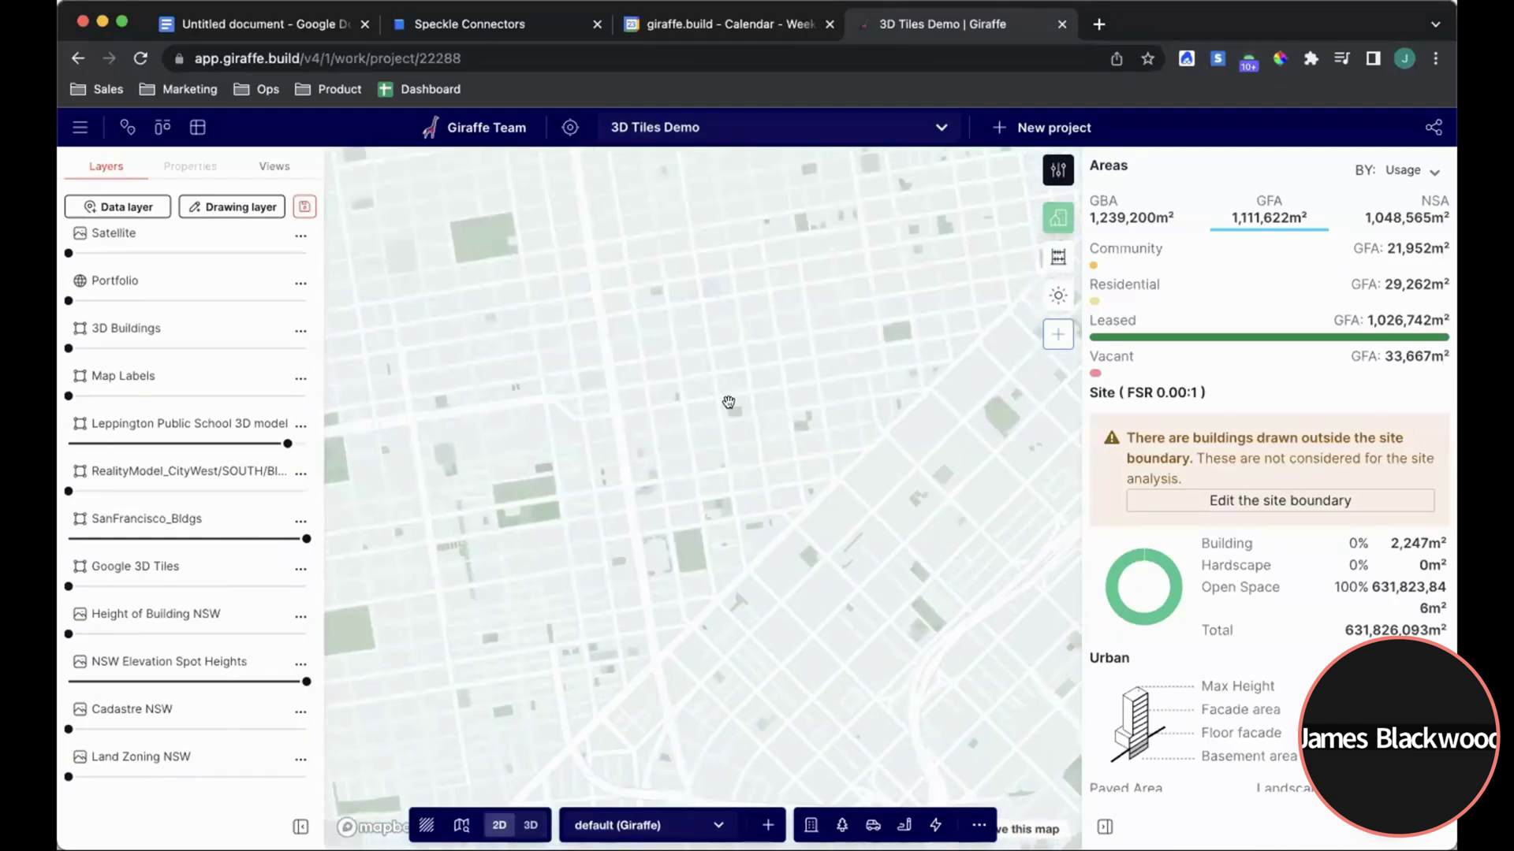
right_click_drag(730, 382, 831, 454)
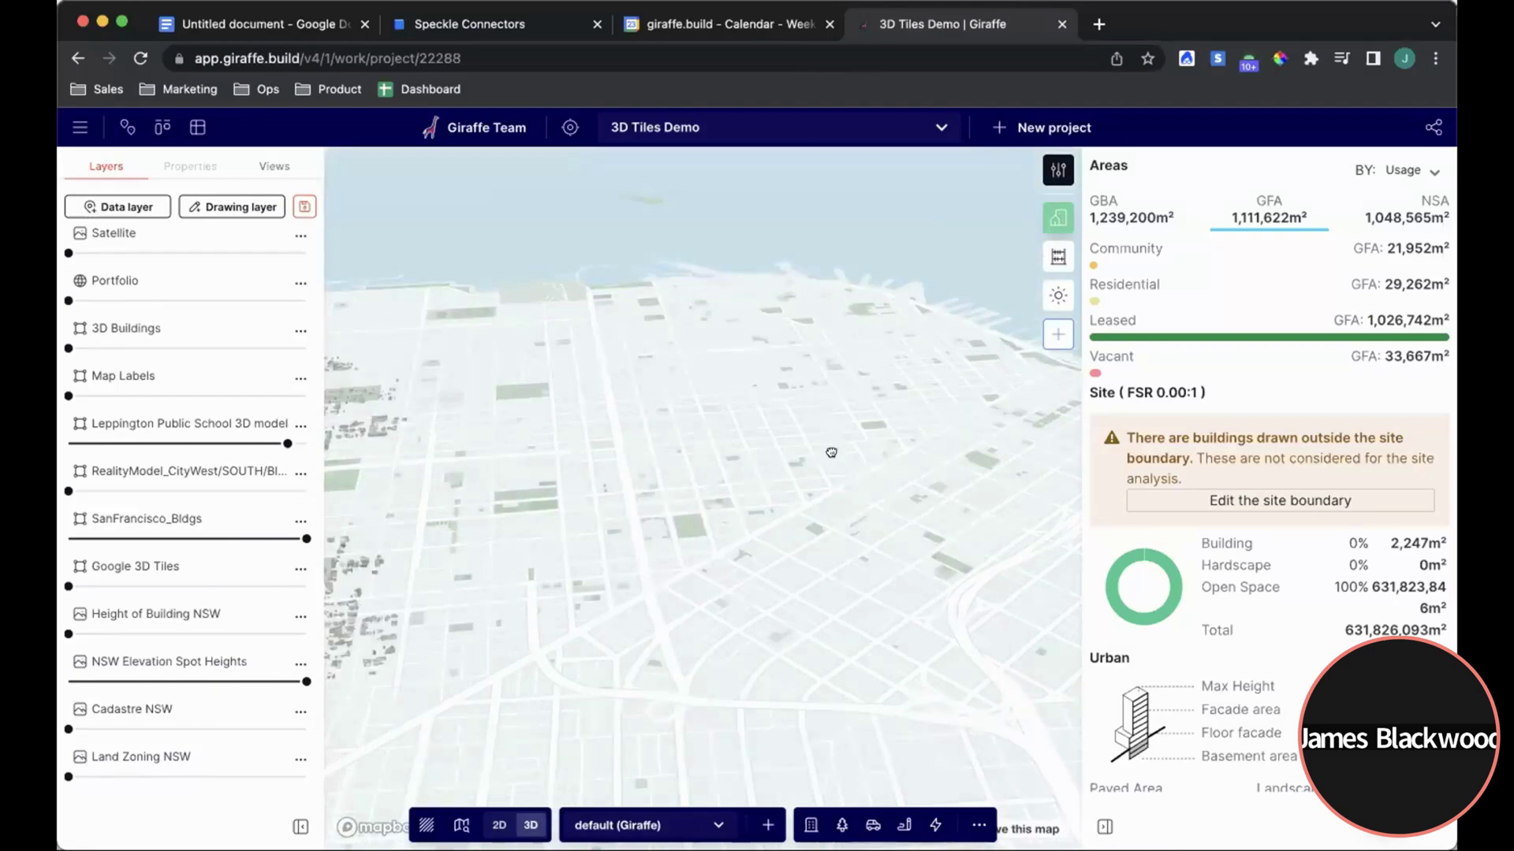
right_click_drag(659, 478, 701, 478)
scroll(700, 478, "up", 5)
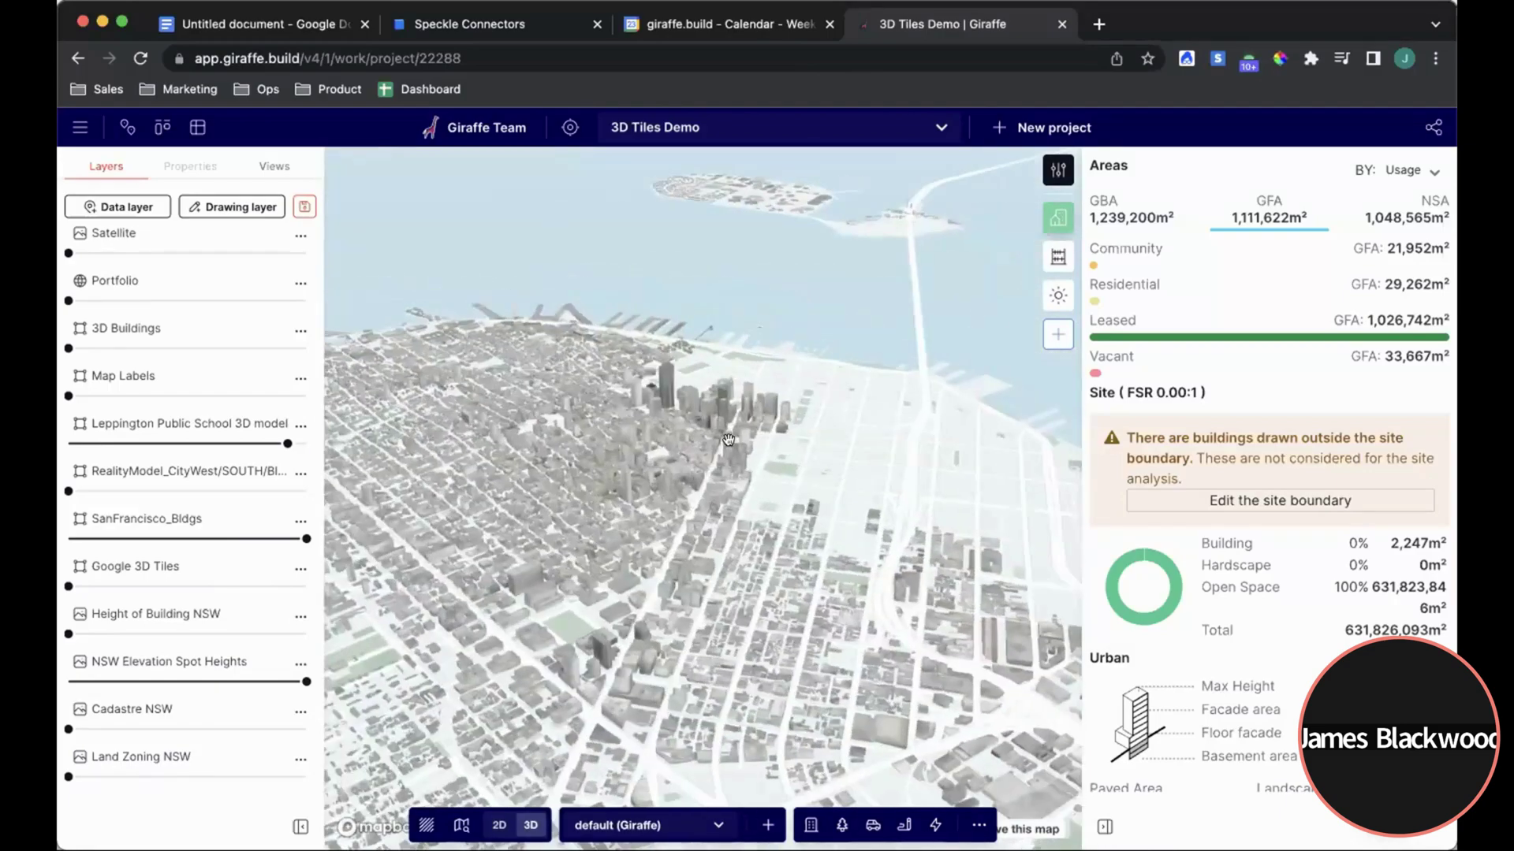
scroll(711, 565, "down", 2)
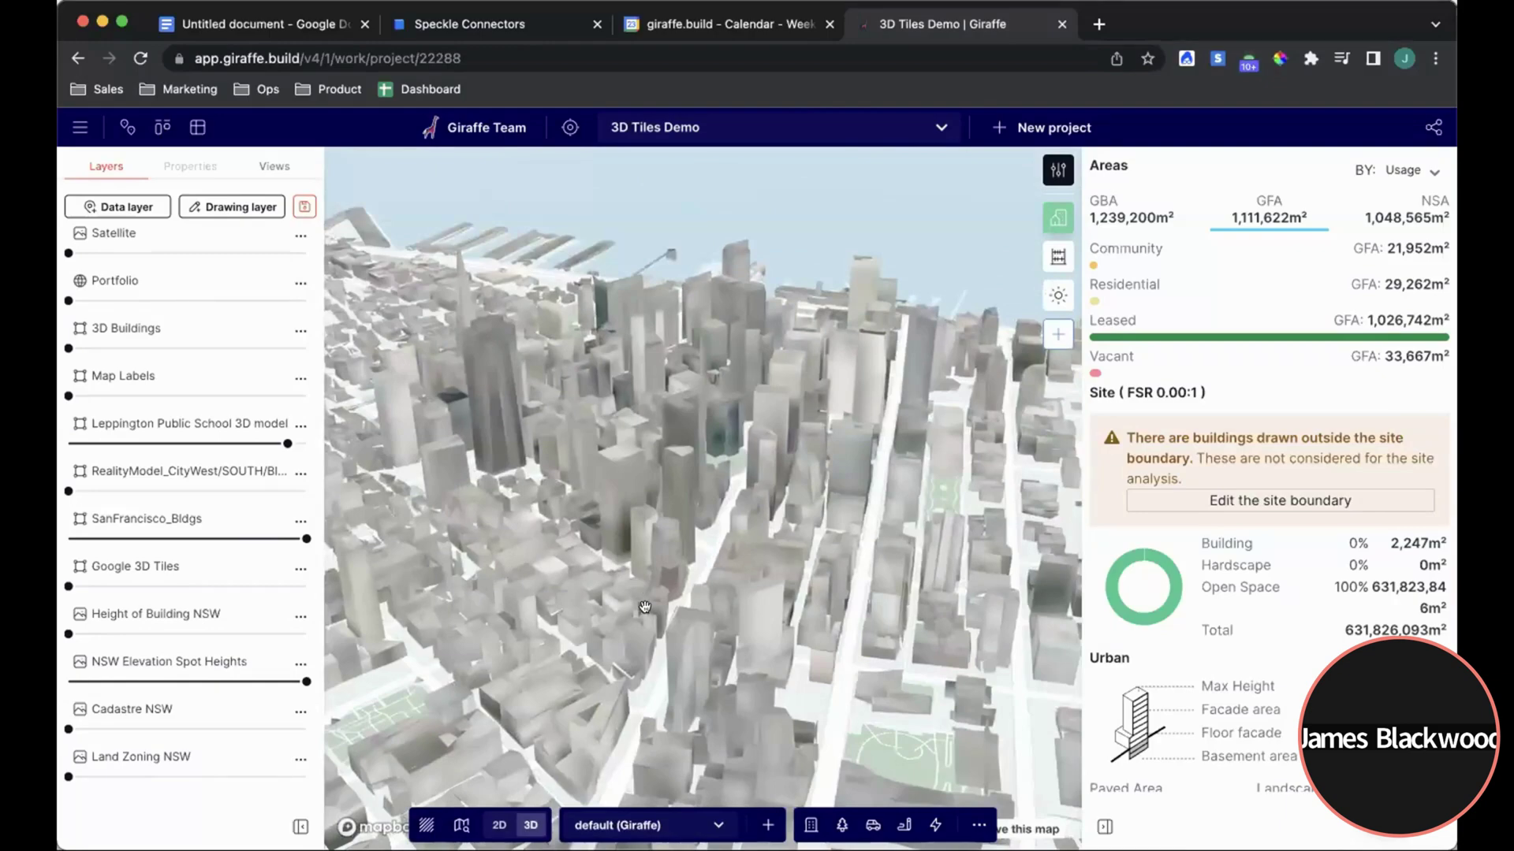
Draw a rectangular footprint about 255 by 162 m over the green park block among the San Francisco building tiles.
scroll(646, 591, "down", 2)
right_click_drag(662, 552, 676, 548)
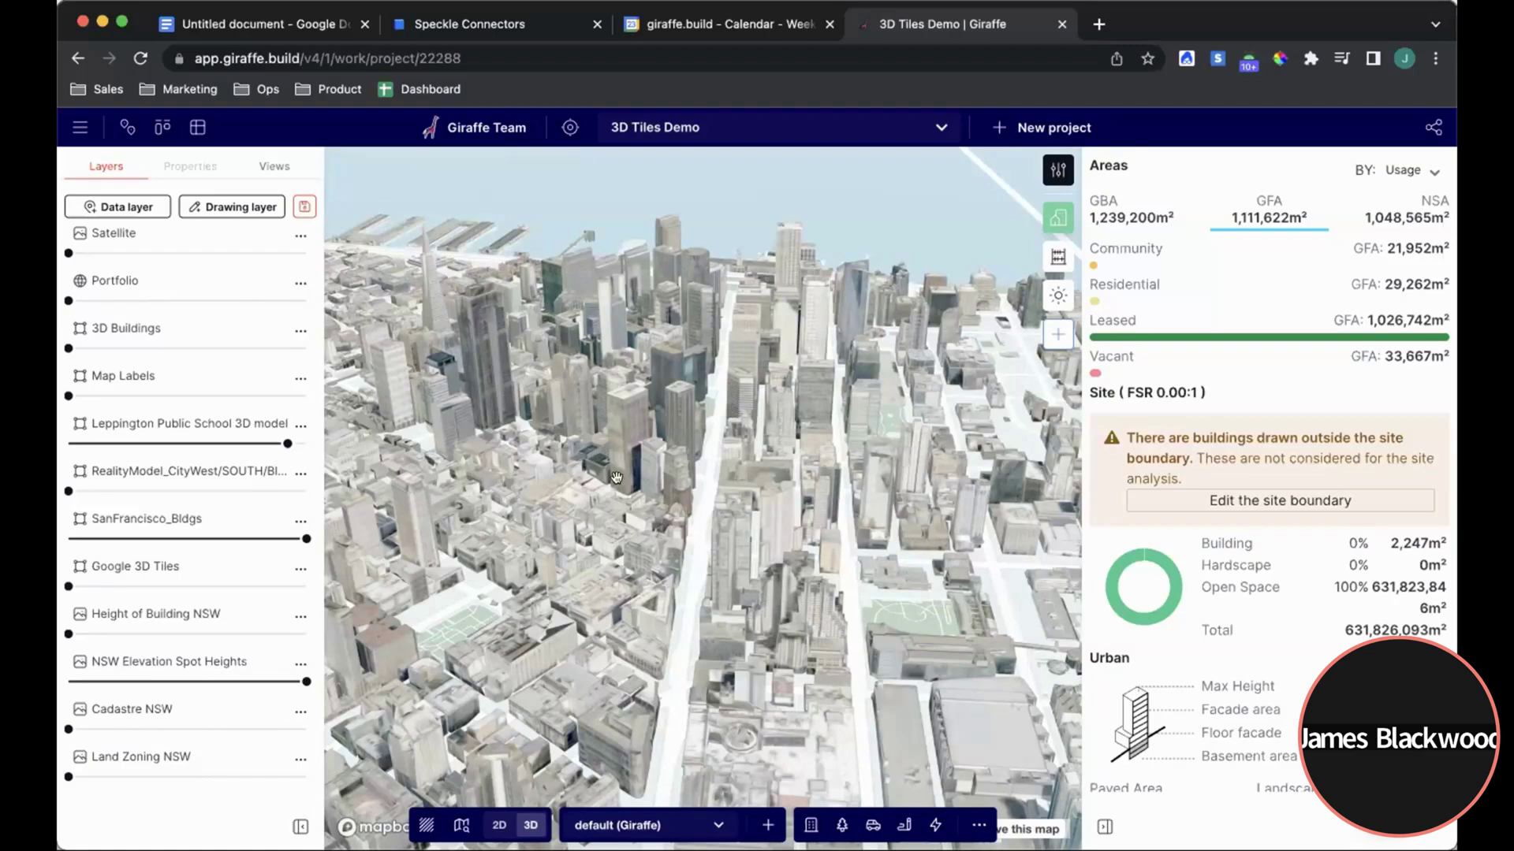
scroll(681, 534, "up", 2)
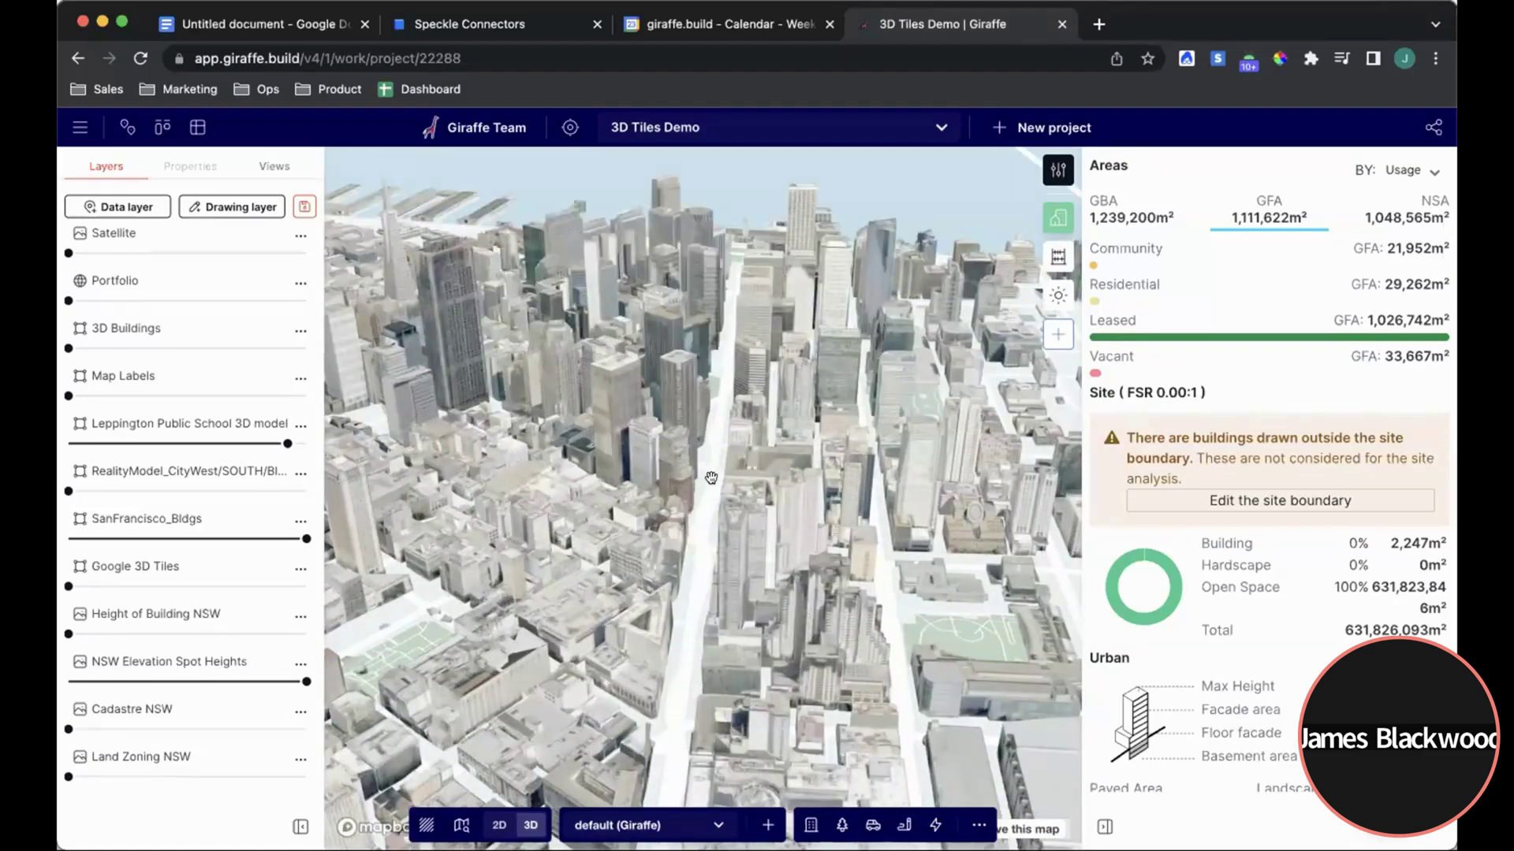
right_click_drag(712, 479, 708, 480)
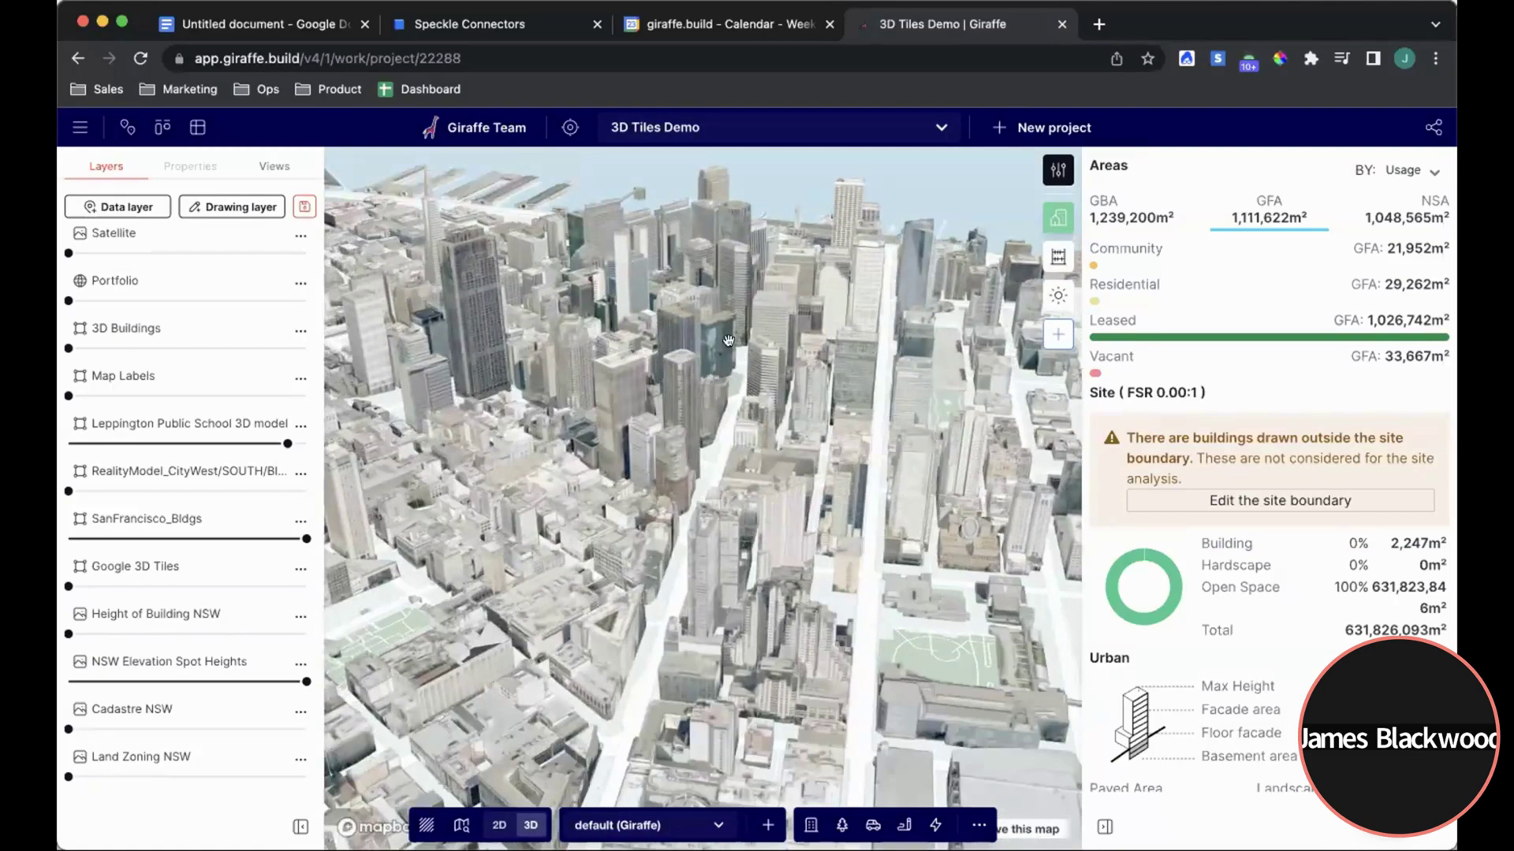
left_click_drag(775, 597, 665, 581)
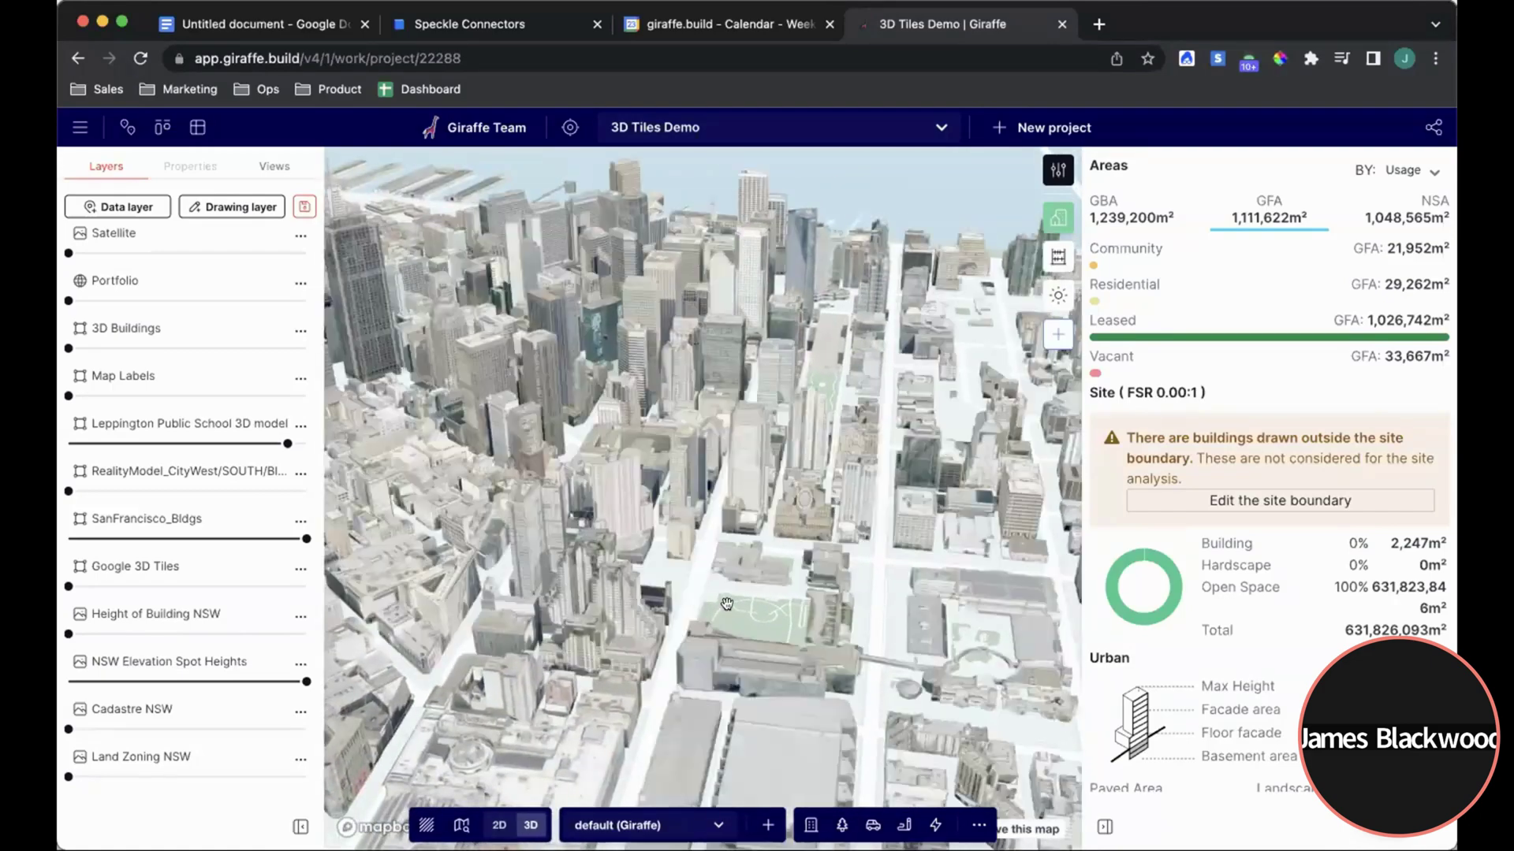
key("r")
left_click(720, 584)
left_click(714, 624)
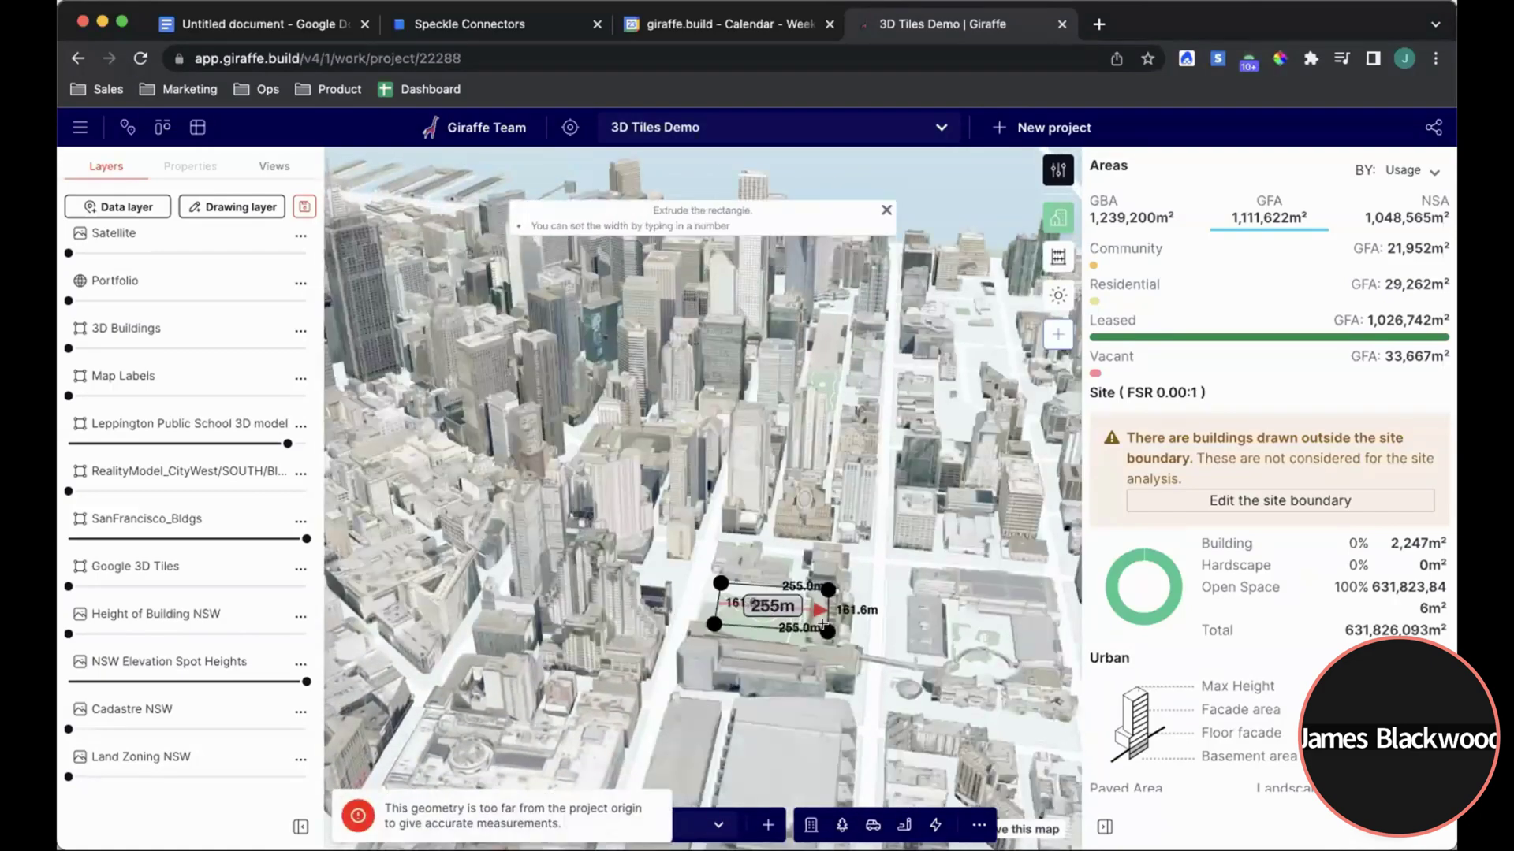
left_click(827, 630)
Set the new rectangle's usage to Commercial and give the building 40 levels.
left_click(233, 276)
type("com")
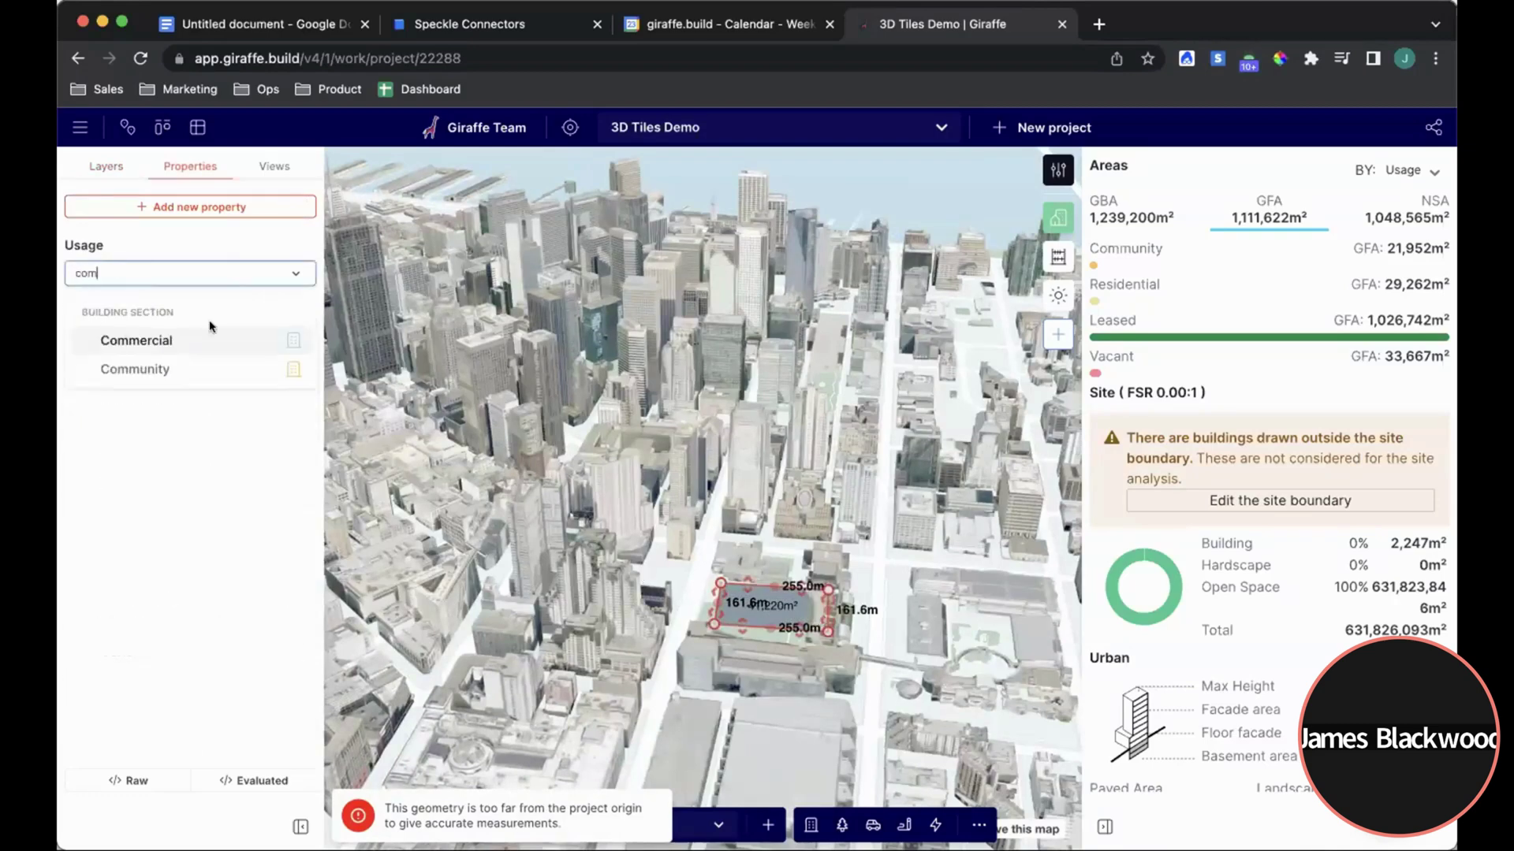
left_click(183, 342)
left_click(202, 396)
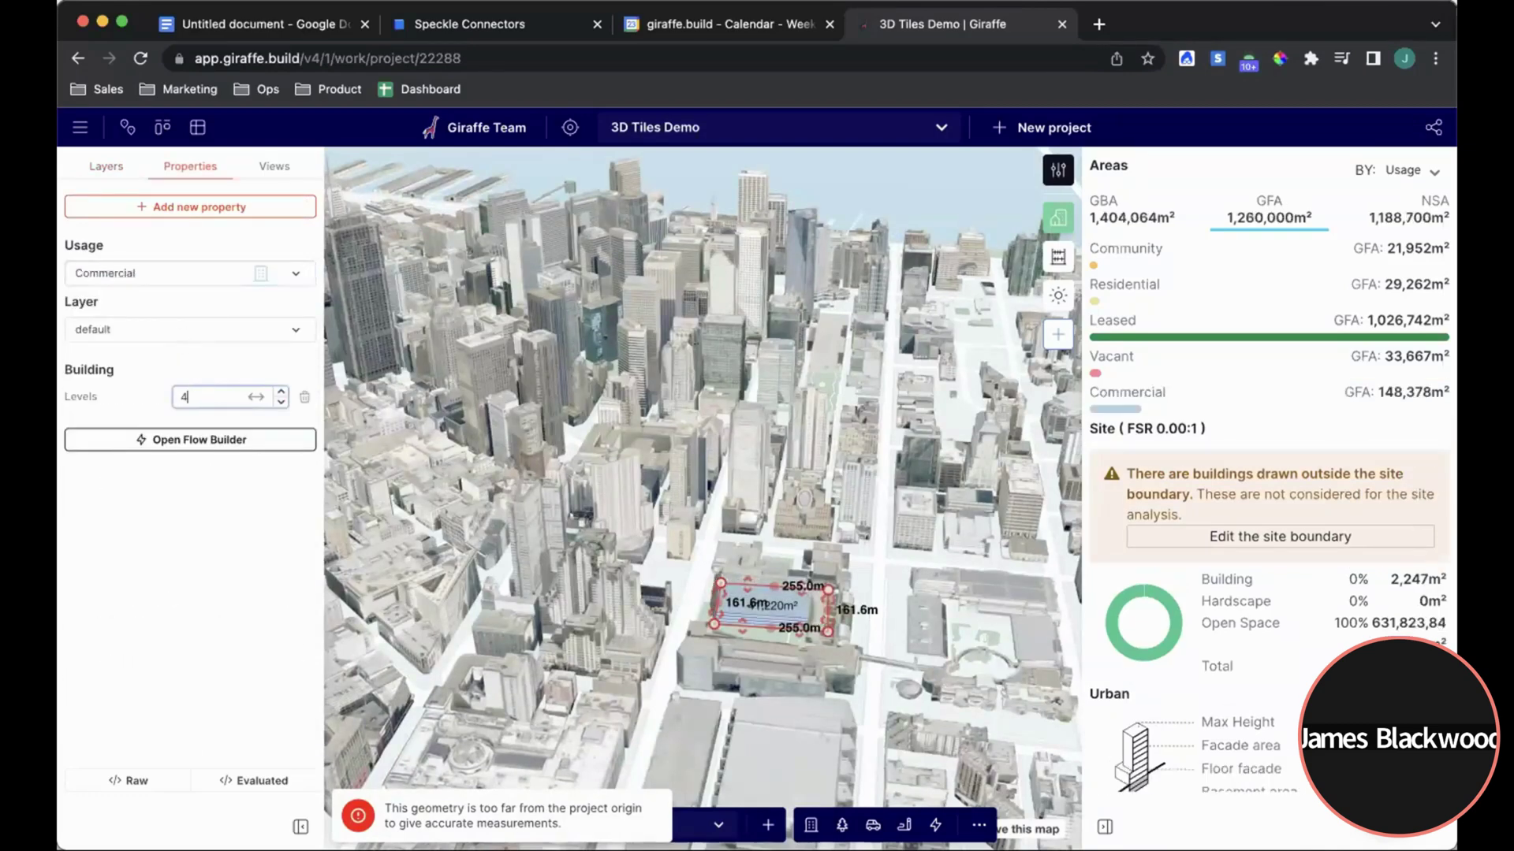
type("40")
Shrink the commercial building's footprint to about 186 by 110 m and deselect it.
scroll(830, 614, "up", 2)
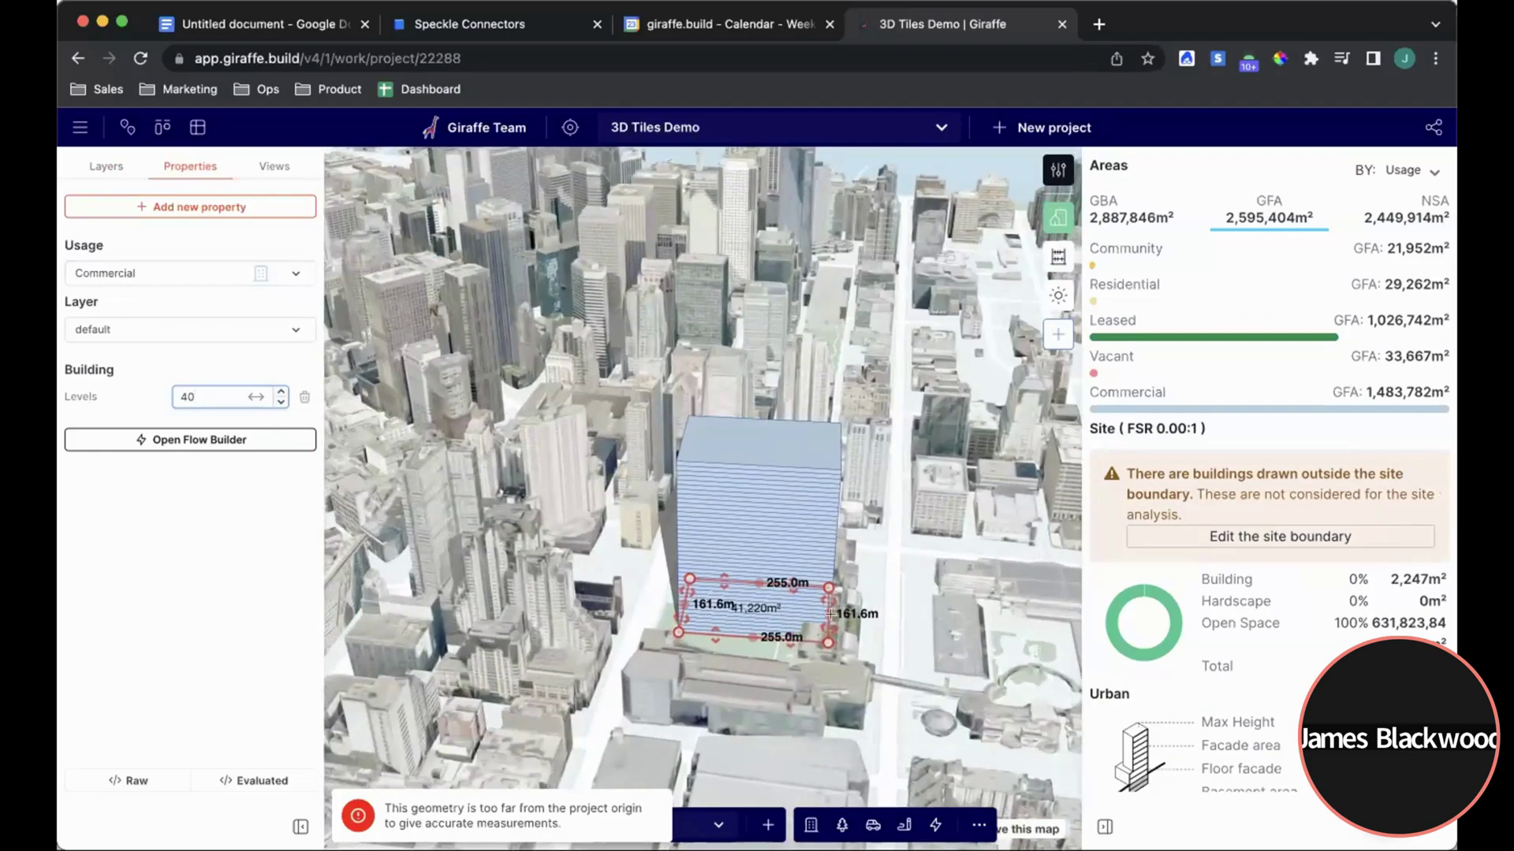
left_click_drag(827, 623, 757, 613)
left_click(799, 640)
right_click_drag(799, 640, 776, 637)
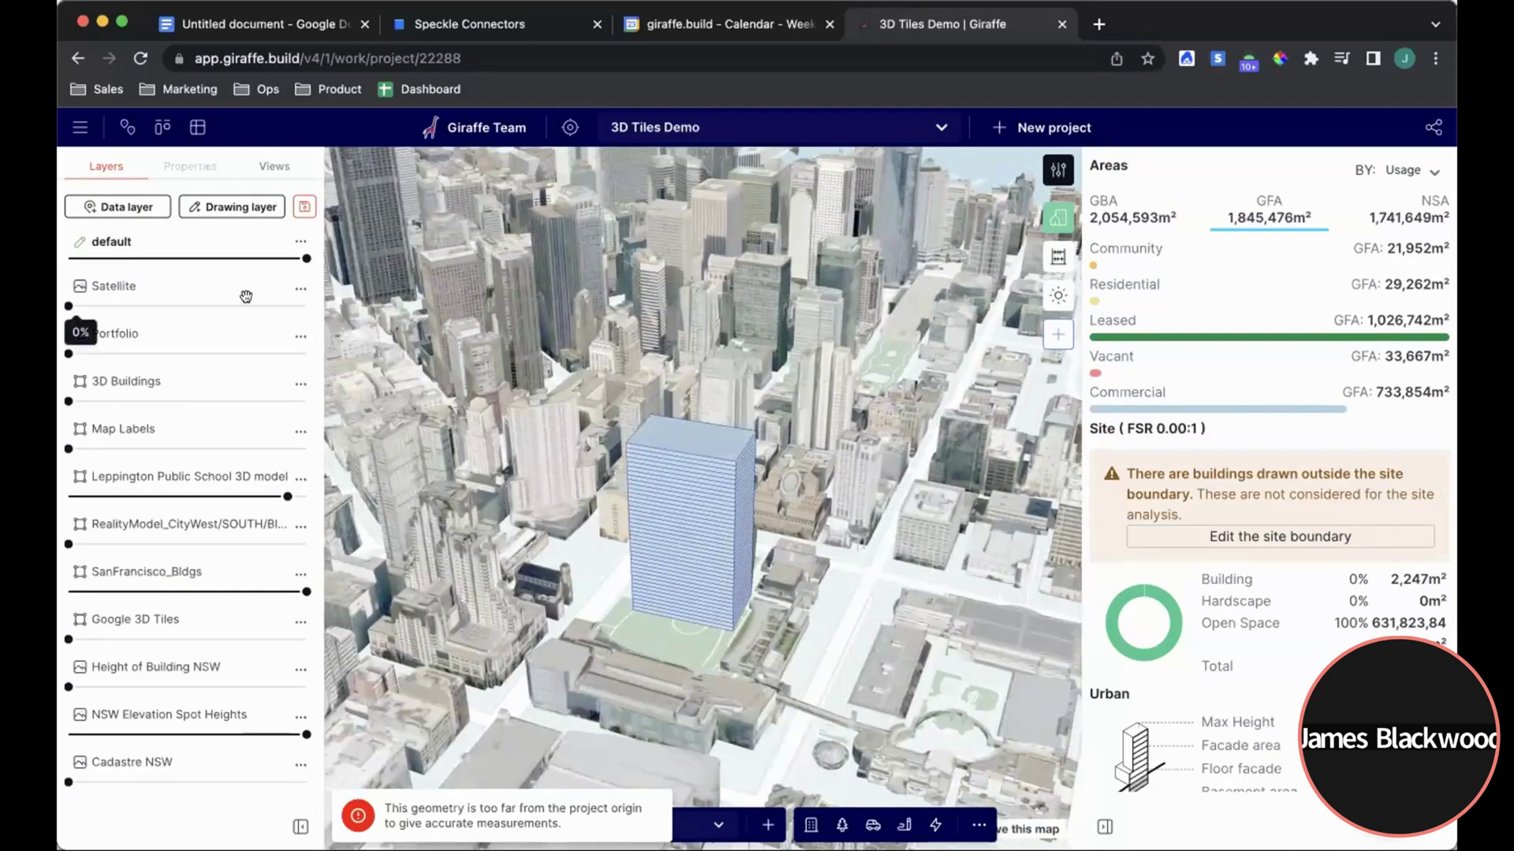
Start creating a custom data layer from an Esri MapServer or FeatureServer, leaving the service URL empty.
left_click(126, 209)
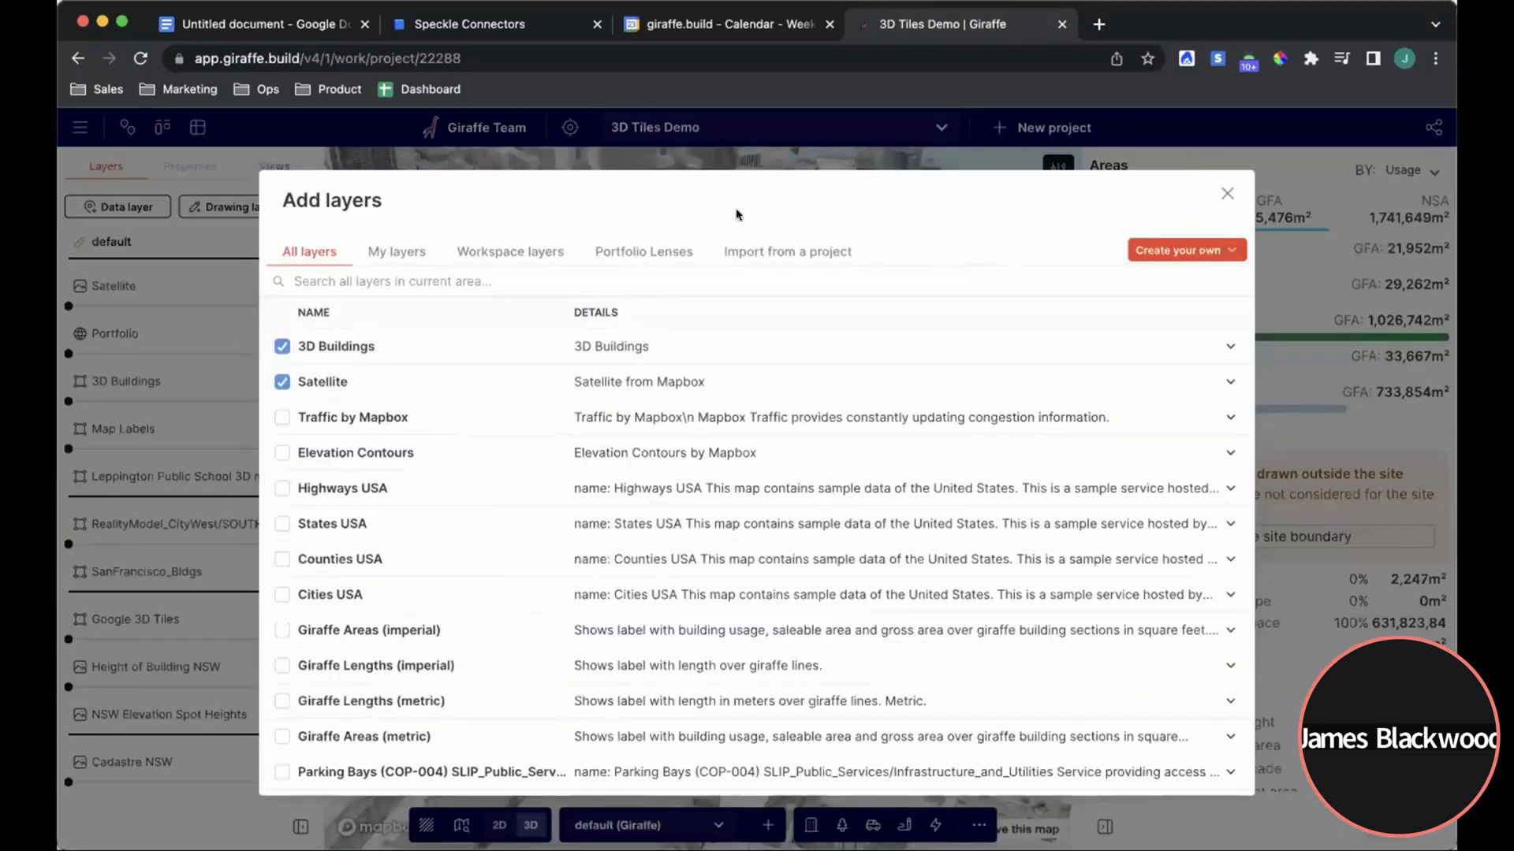
left_click(1145, 246)
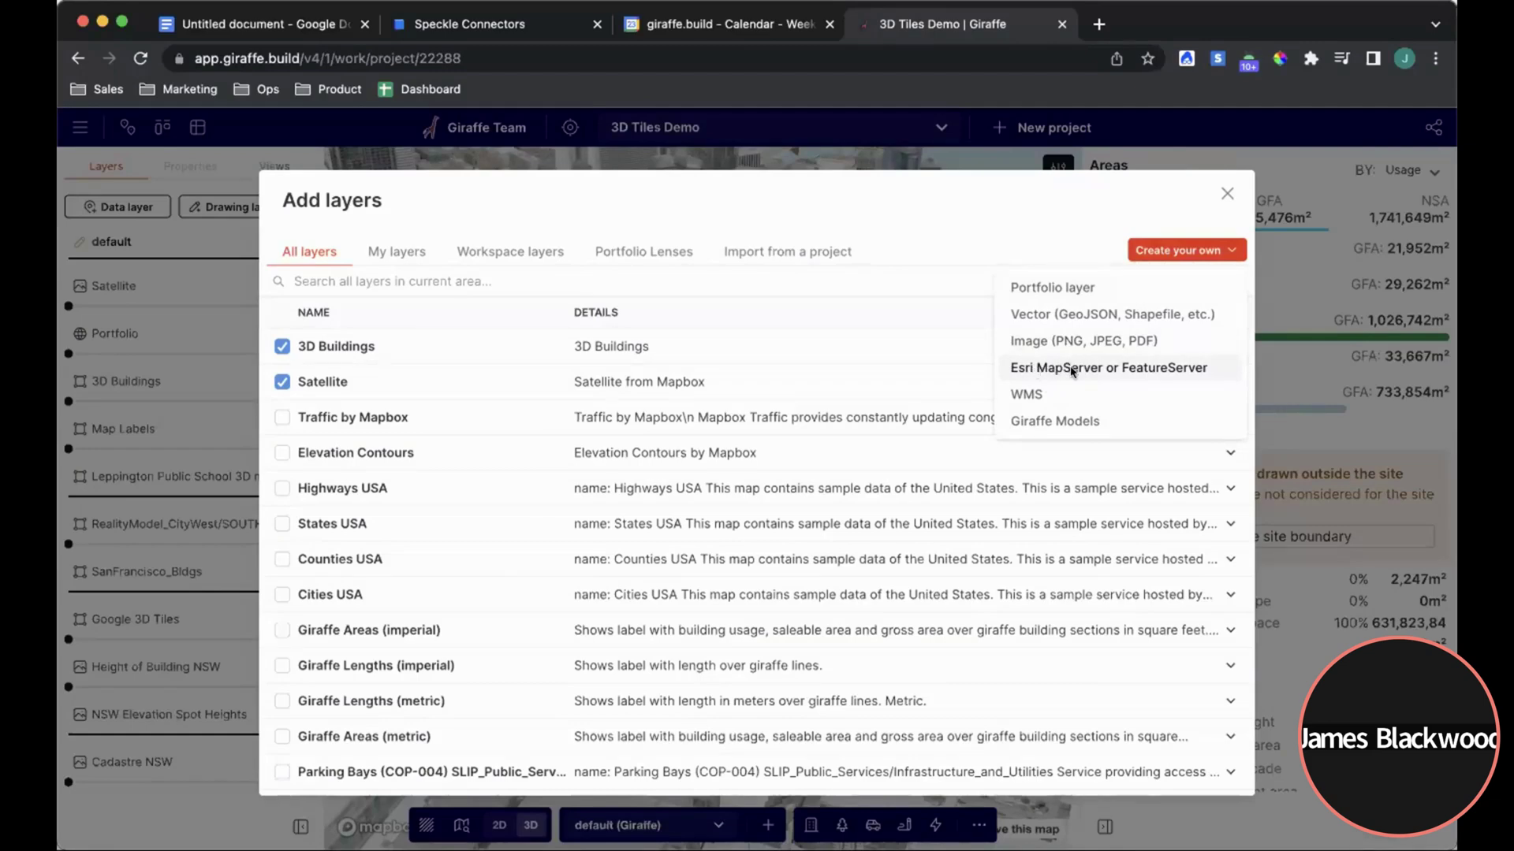
left_click(1072, 369)
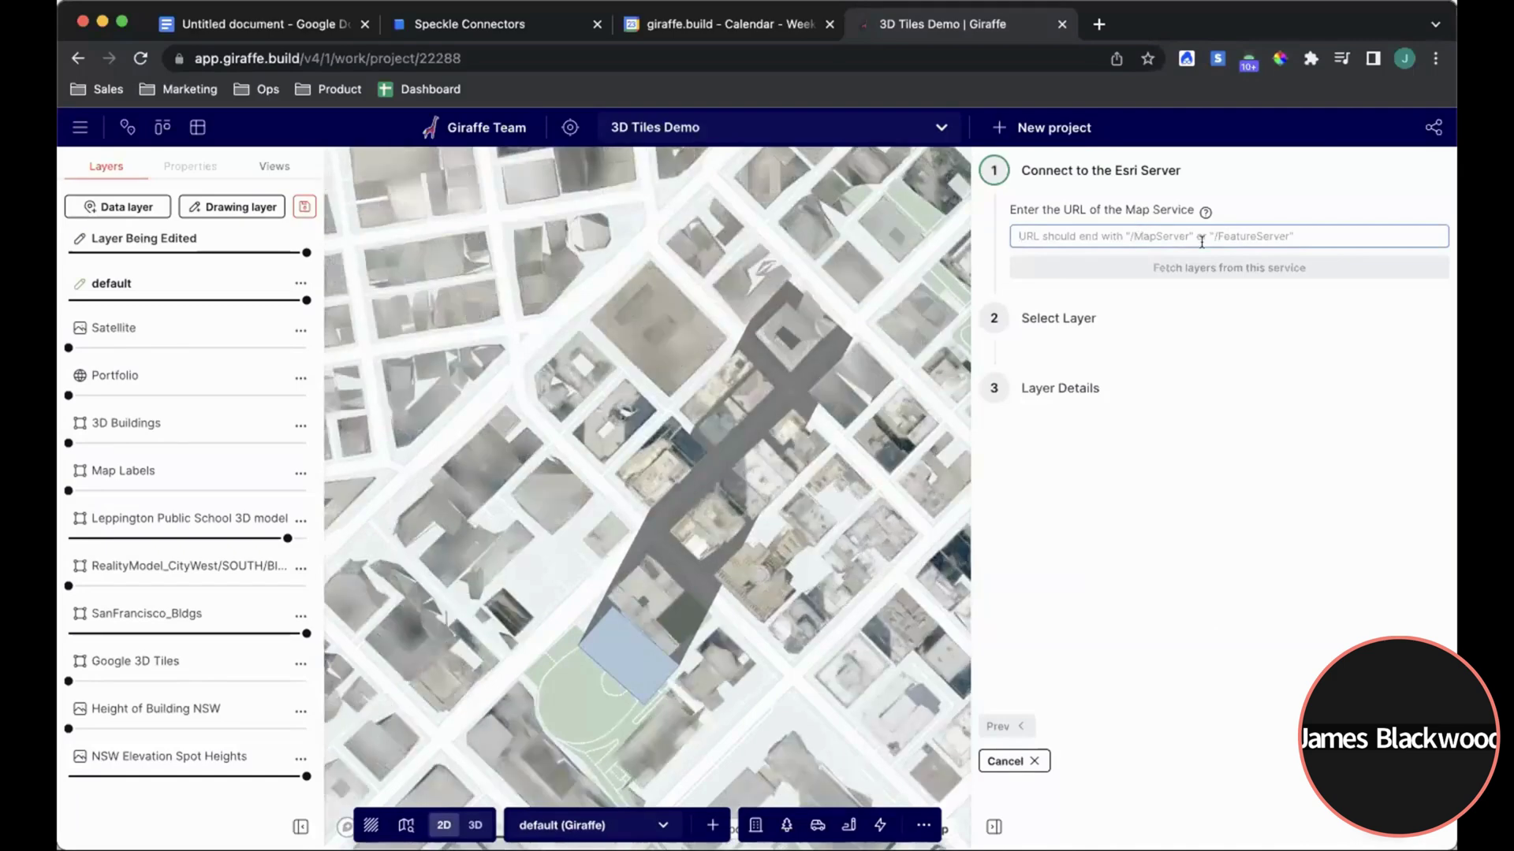
type("t")
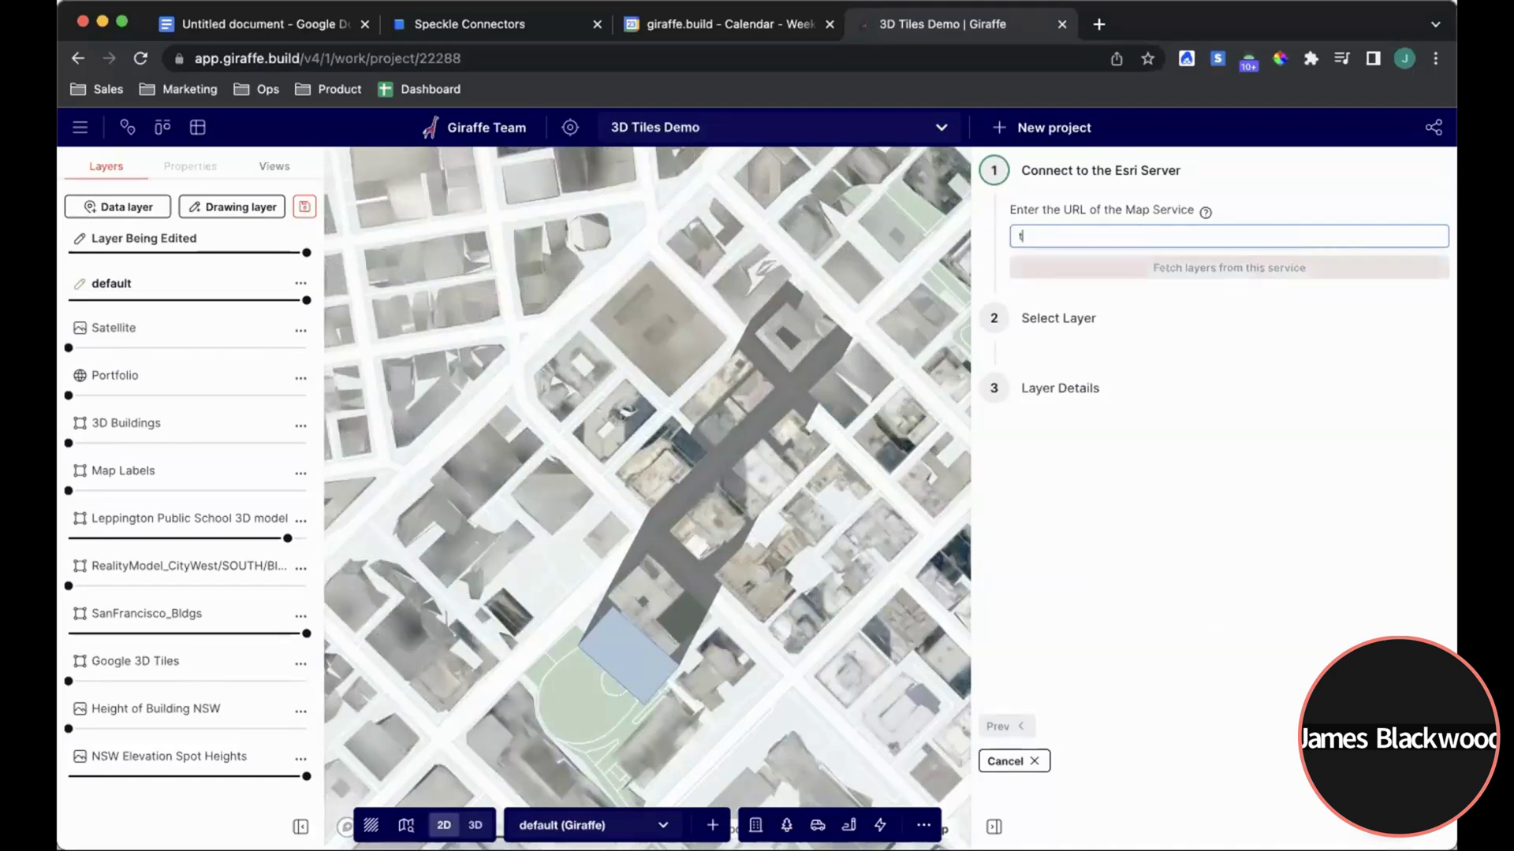
key("BackSpace")
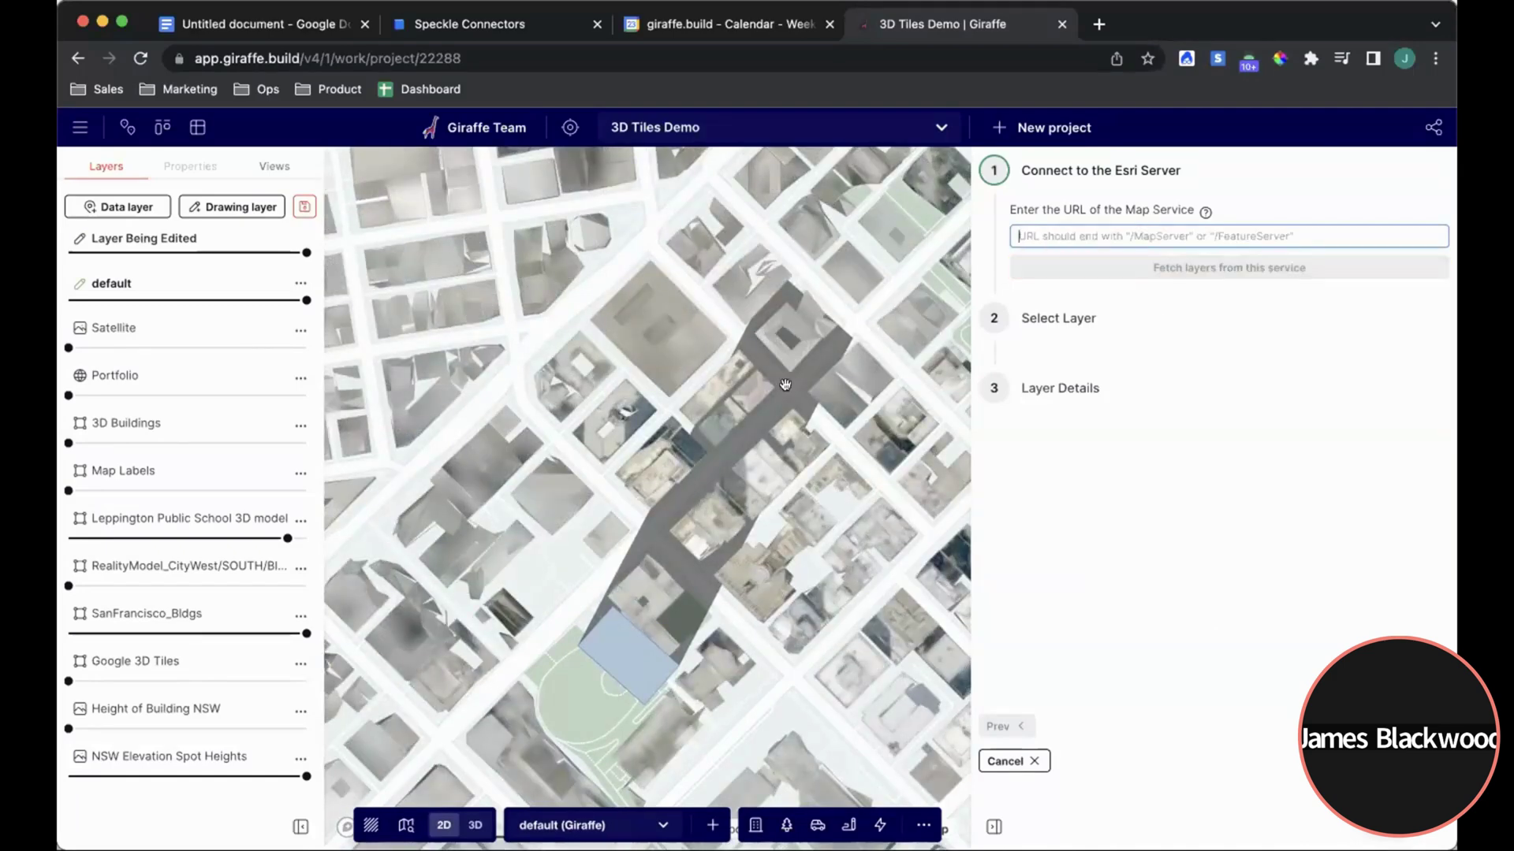
Return the map to 3D and examine the commercial tower and its shadow among the surrounding San Francisco tiles.
left_click(614, 308)
key("t")
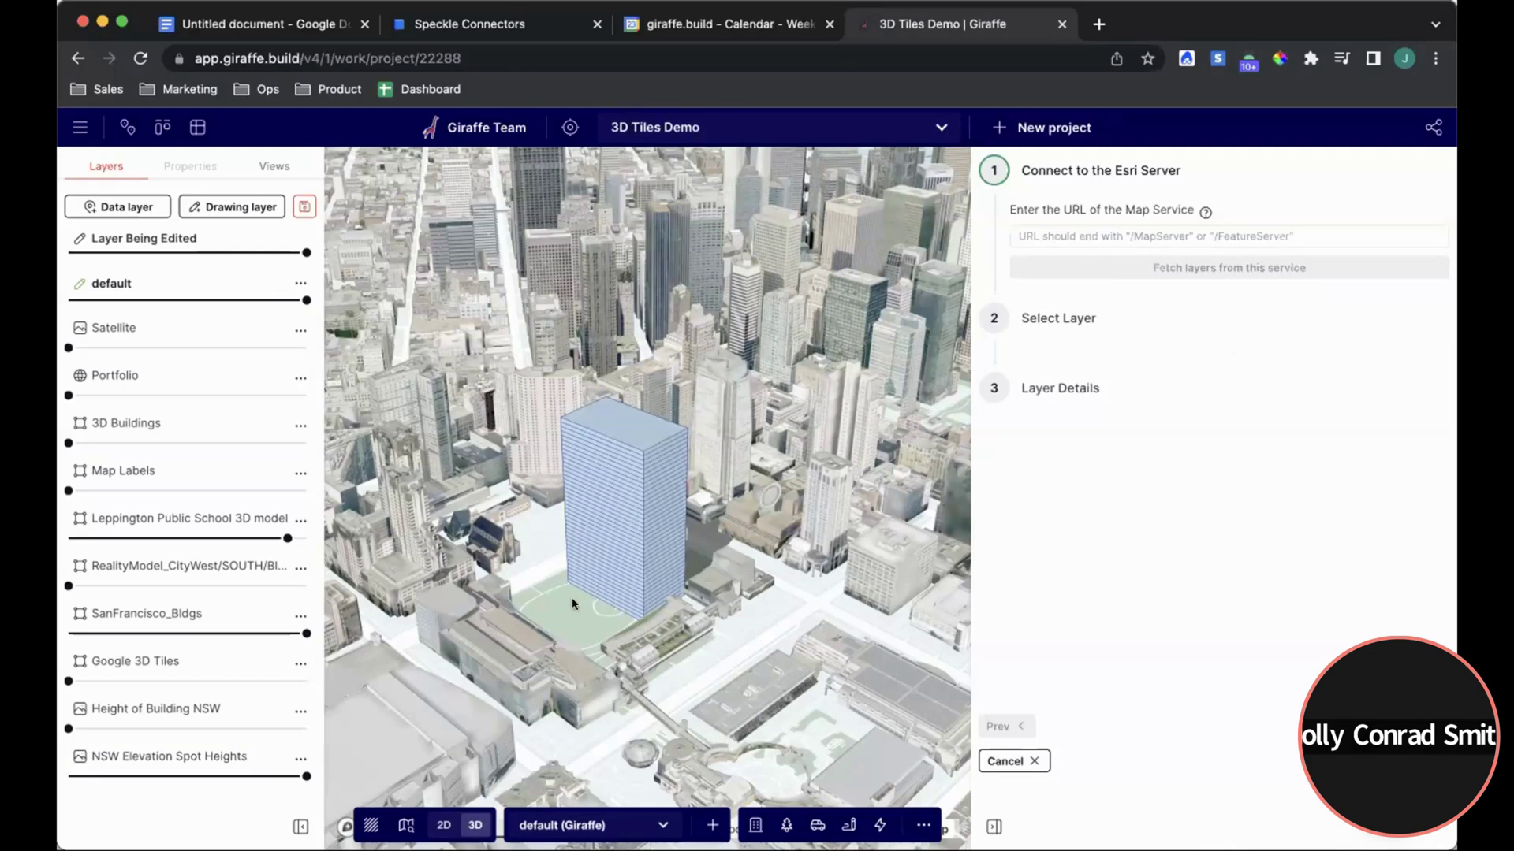
left_click_drag(570, 597, 598, 613)
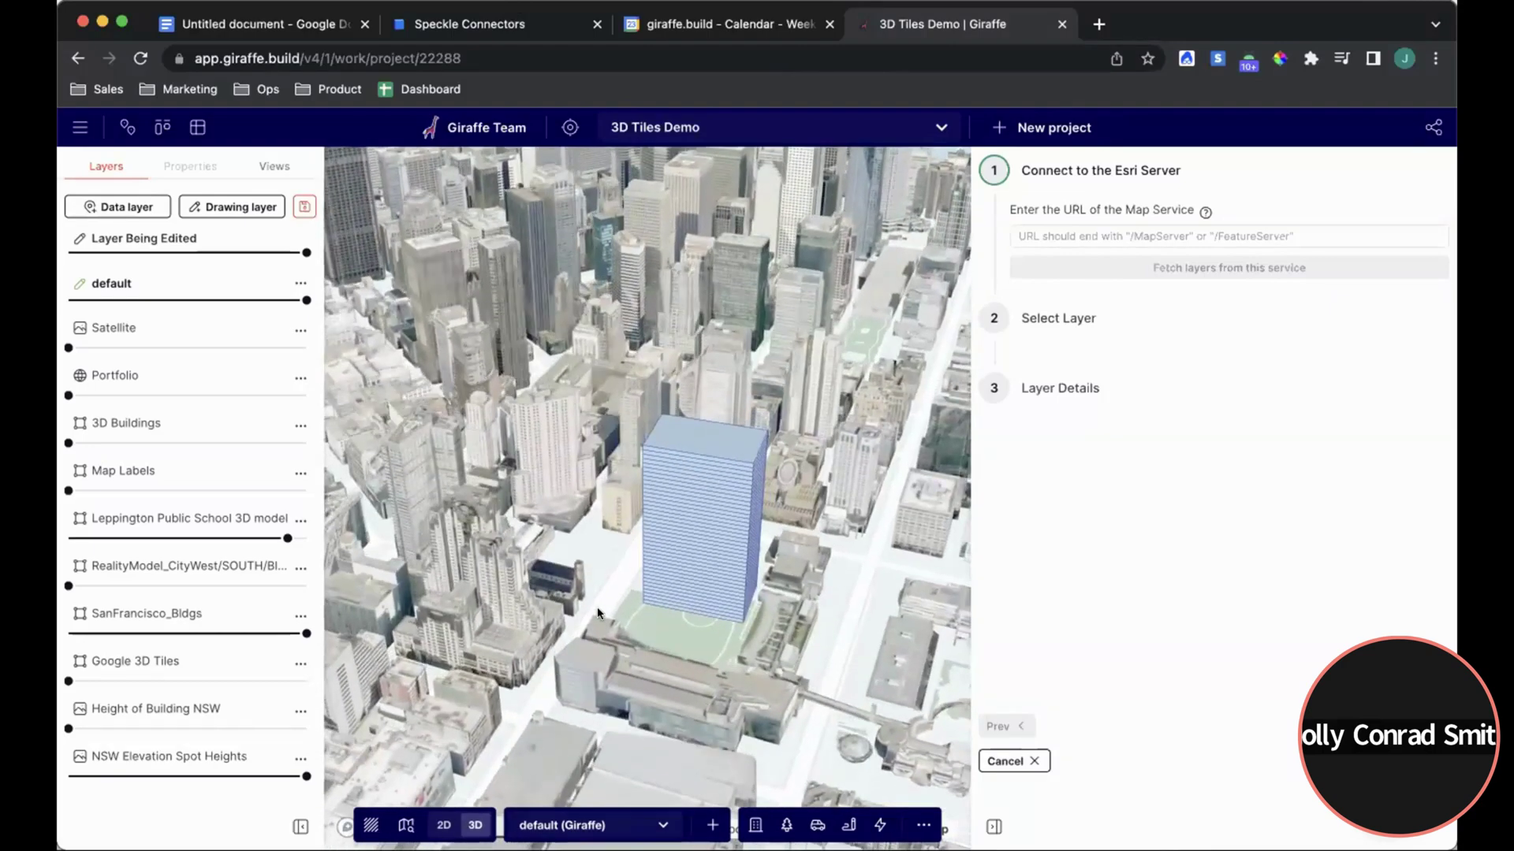
left_click(718, 583)
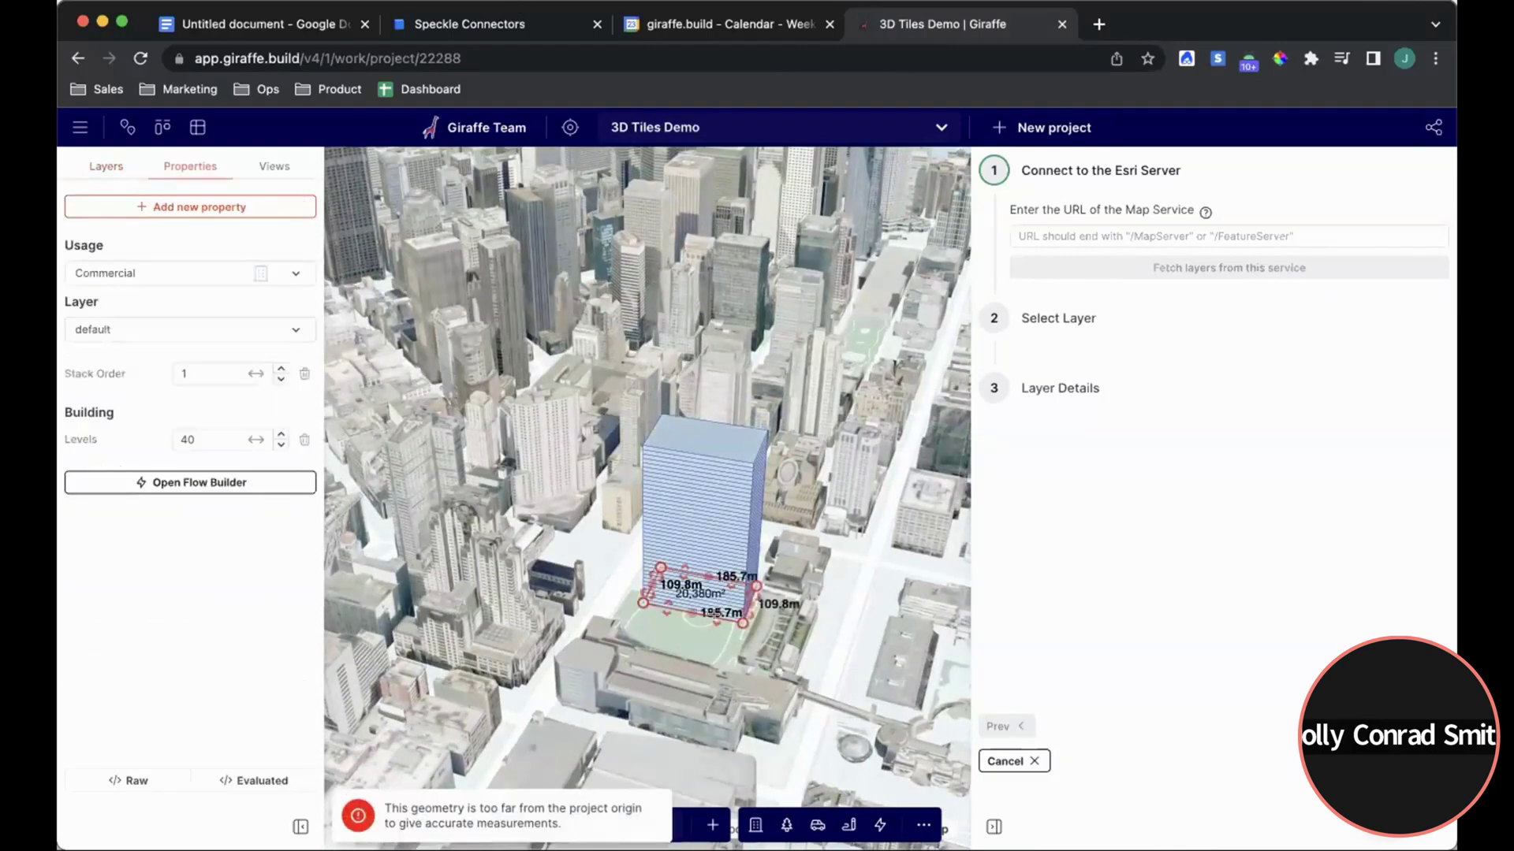
key("Escape")
key("Escape")
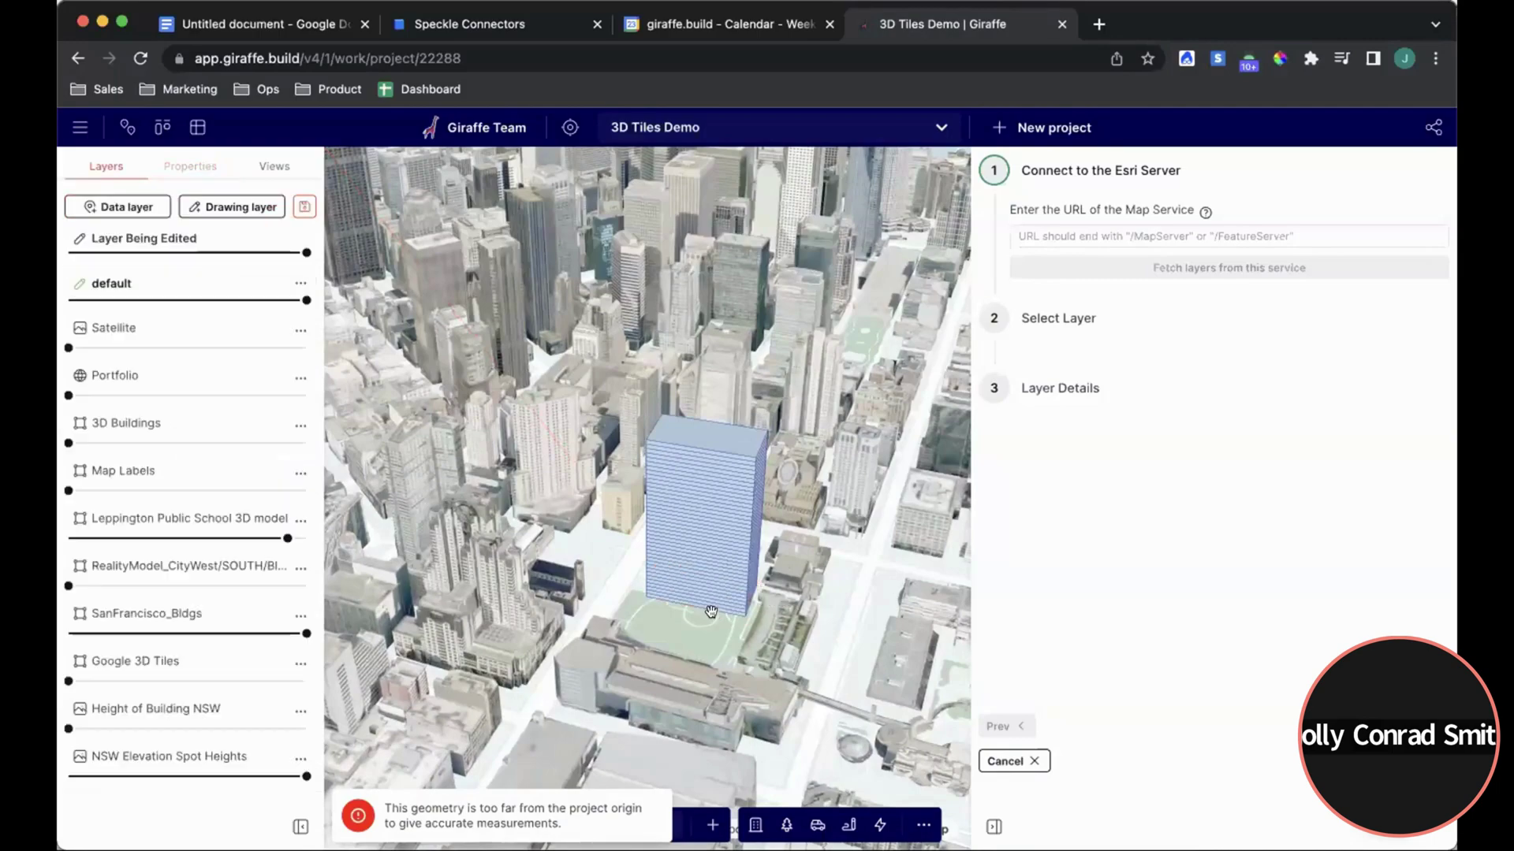
mouse_move(713, 612)
right_mouse_down()
mouse_move(694, 613)
mouse_move(729, 613)
mouse_move(694, 605)
right_mouse_up()
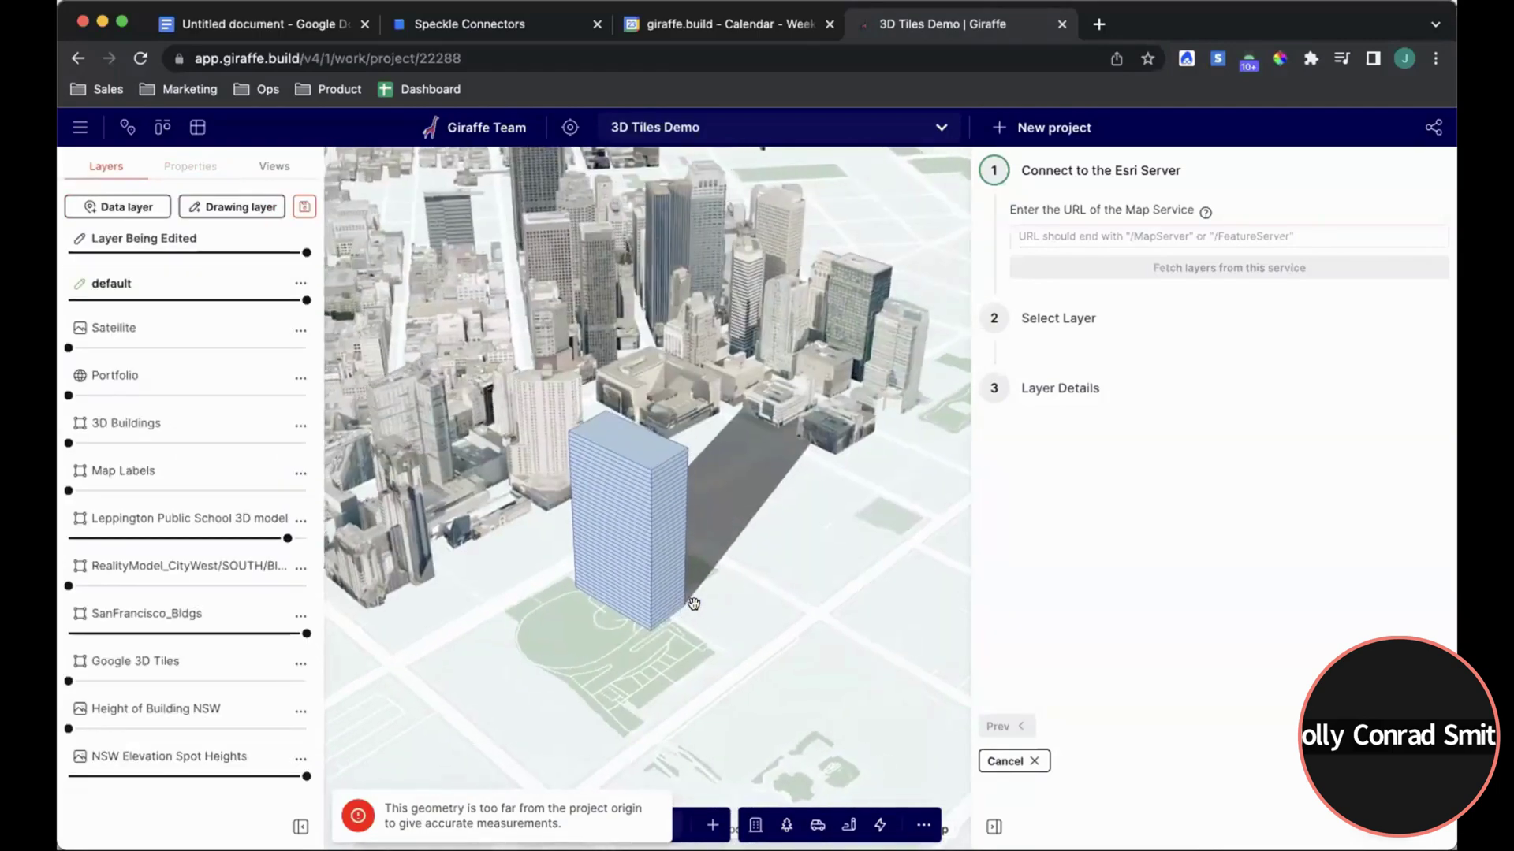